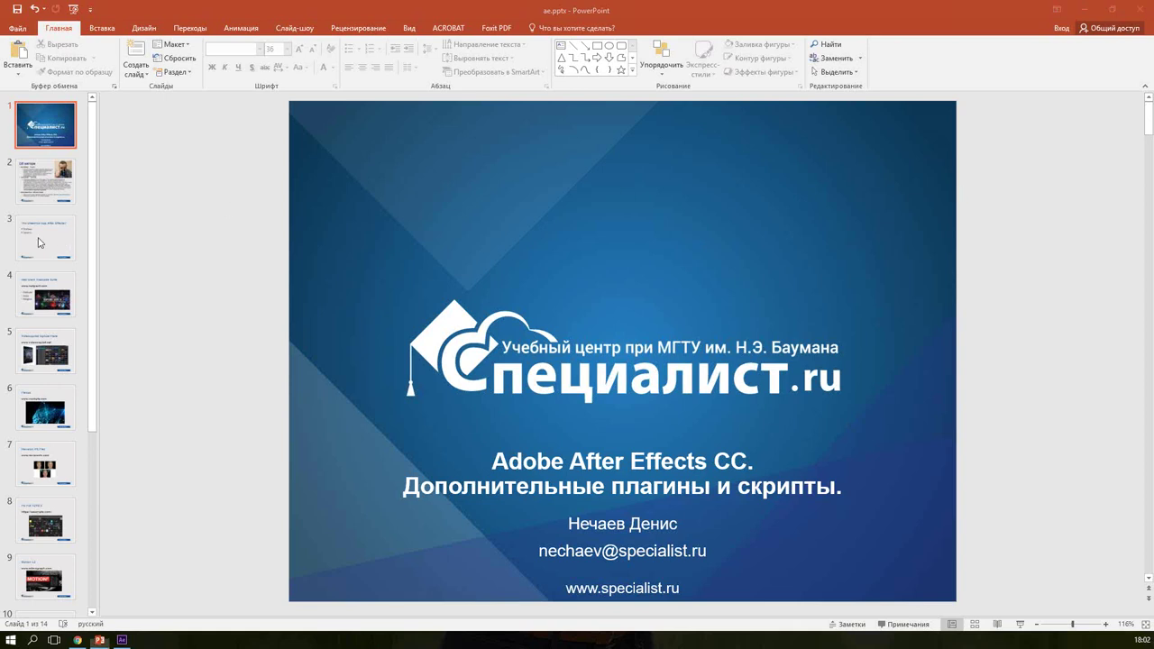
# Step: Show slide 3 'Что ставится под After Effects?' and open the AE_S folder in File Explorer
pyautogui.click(40, 242)
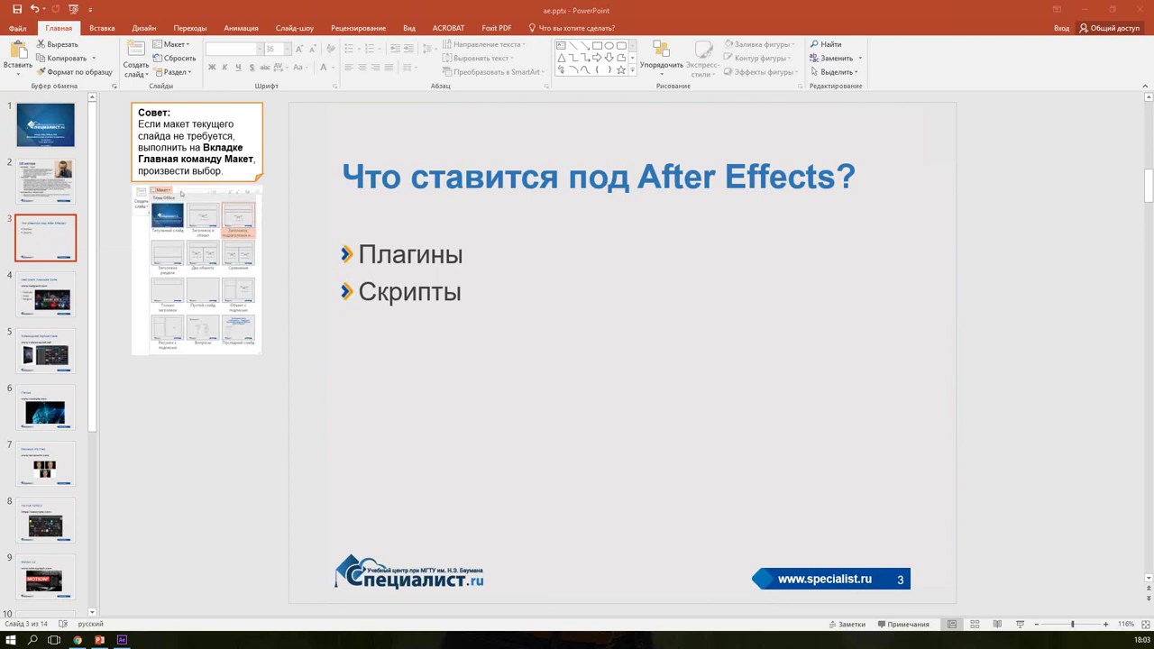
pyautogui.press('super+e')
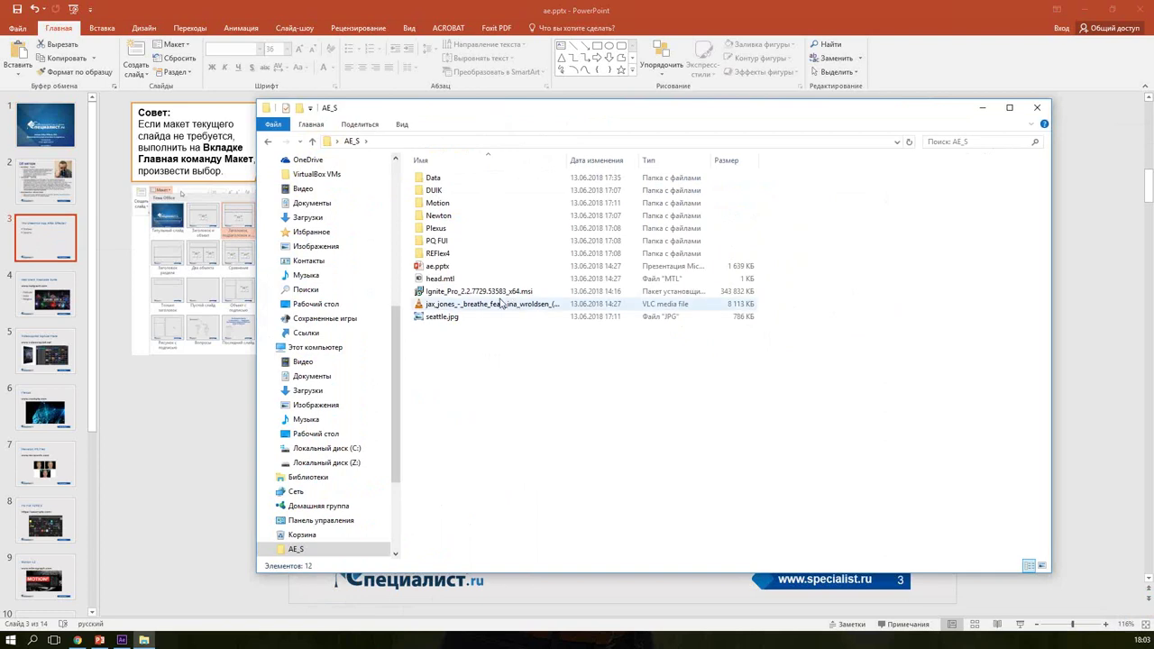
# Step: Look at the Ignite Pro installer, then browse the Red Giant Trapcode Suite folder in AE_S > Data
pyautogui.doubleClick(494, 293)
pyautogui.click(505, 293)
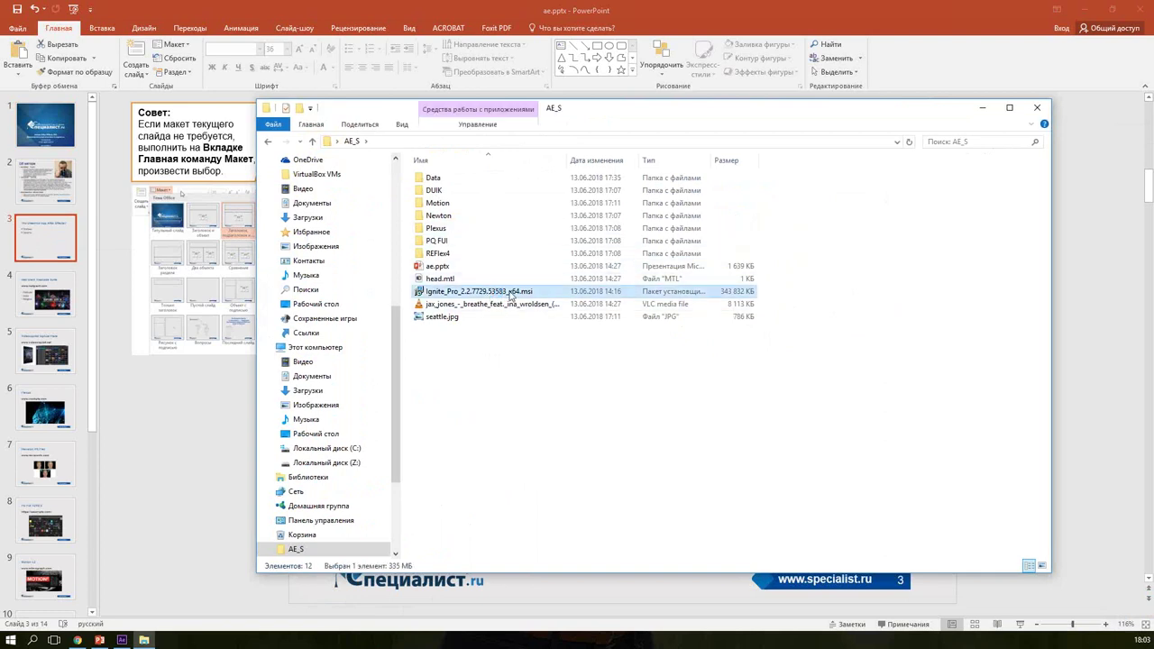
pyautogui.doubleClick(469, 179)
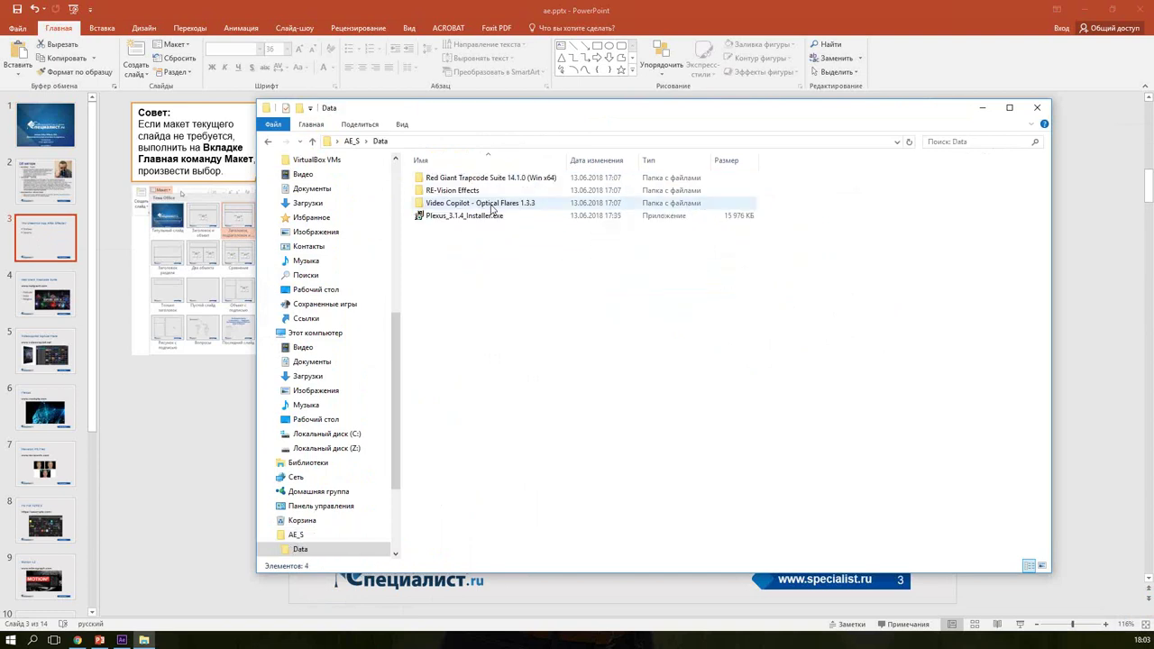
pyautogui.click(505, 184)
pyautogui.doubleClick(505, 180)
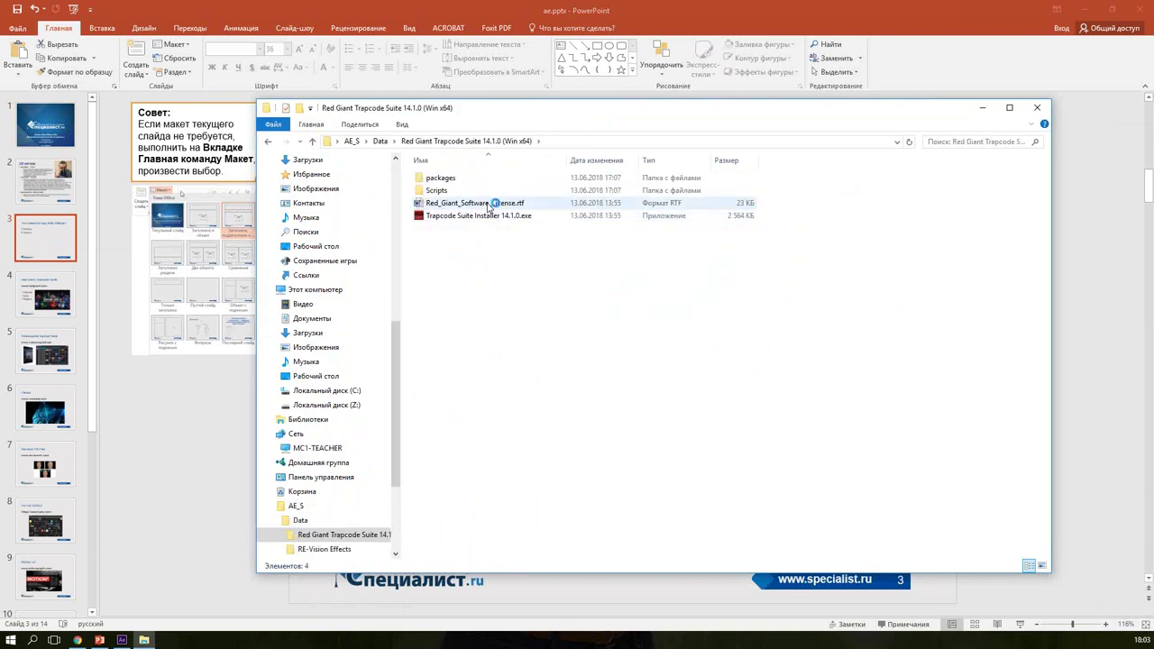
pyautogui.click(380, 141)
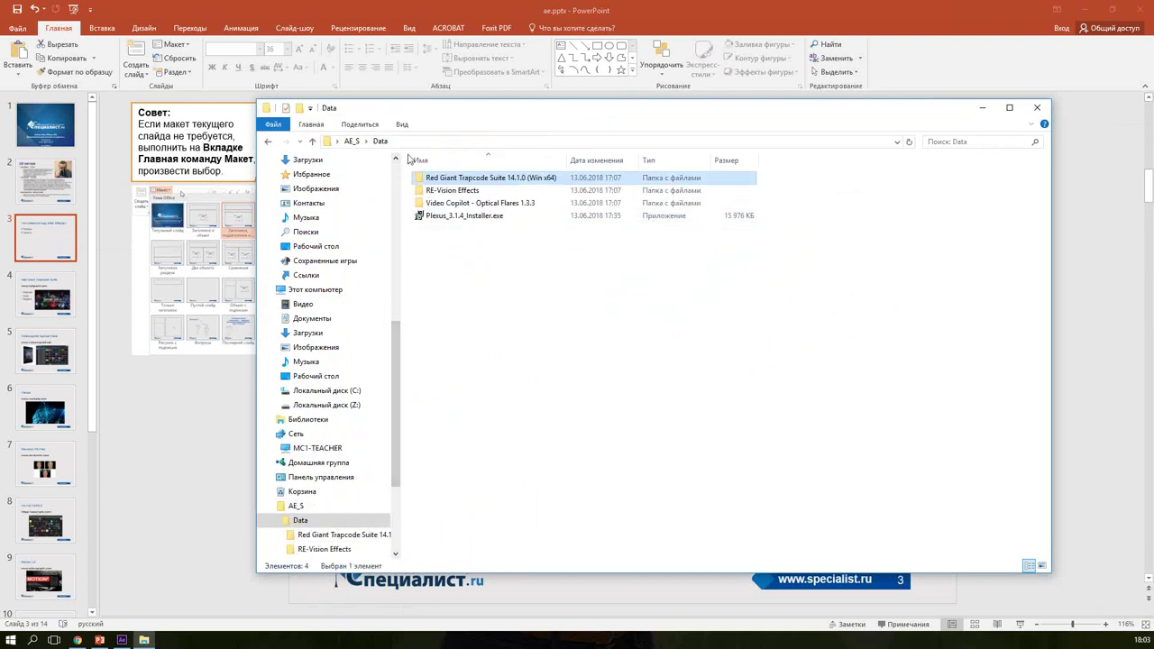
# Step: Launch Plexus_3.1.4_Installer.exe, accept its license, and close the setup without installing
pyautogui.click(468, 218)
pyautogui.doubleClick(468, 218)
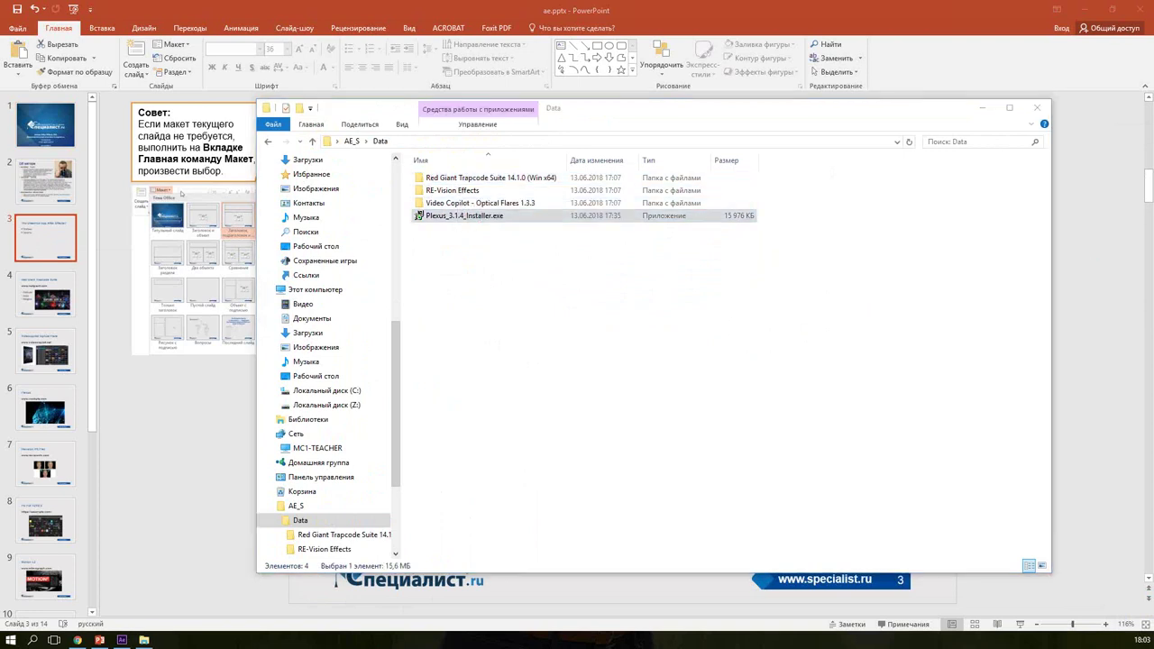
pyautogui.click(681, 368)
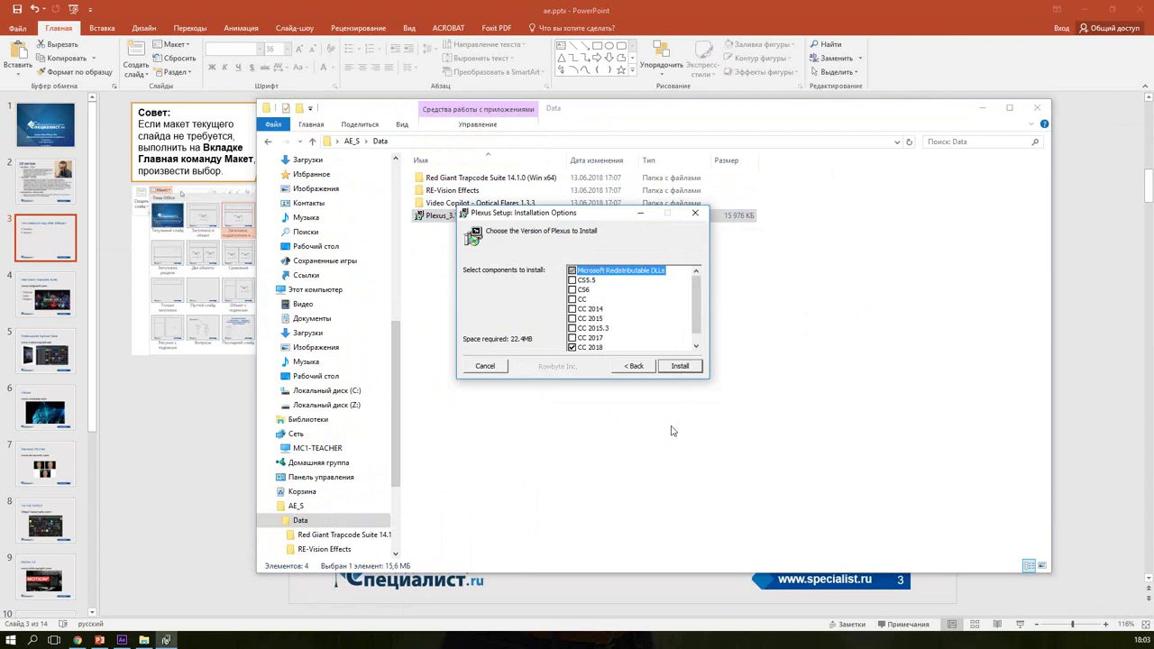
pyautogui.click(695, 213)
pyautogui.click(121, 640)
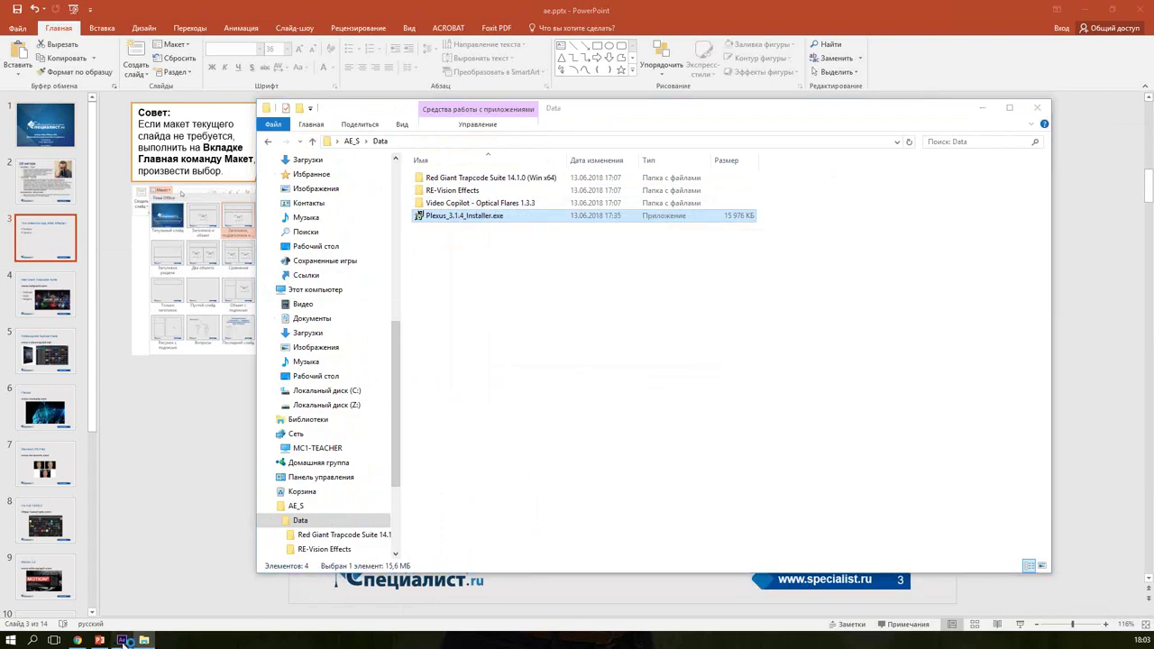
# Step: Create a new composition Comp 1 with a Dark Gray Solid 1 layer
pyautogui.click(267, 346)
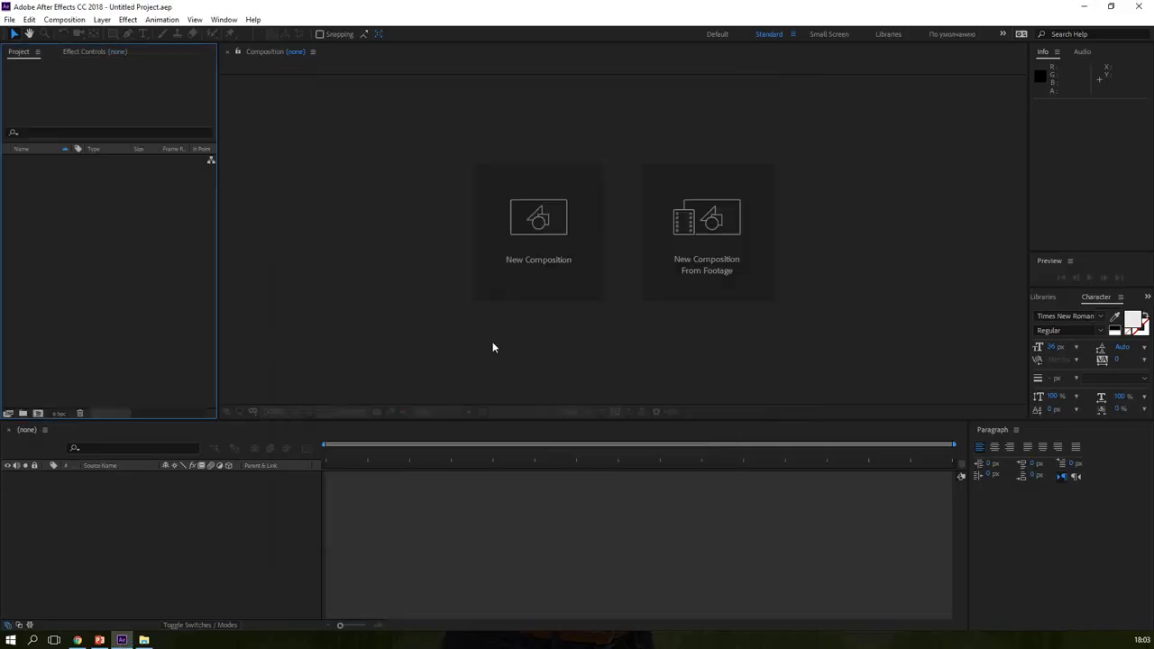
pyautogui.click(531, 226)
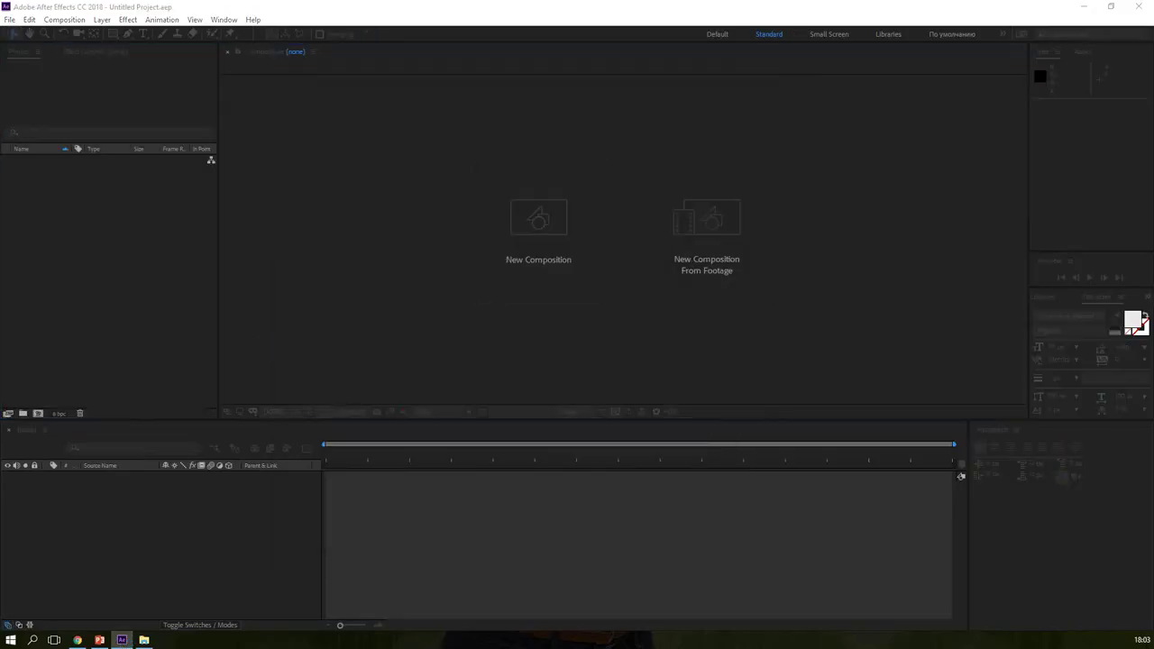
pyautogui.click(598, 476)
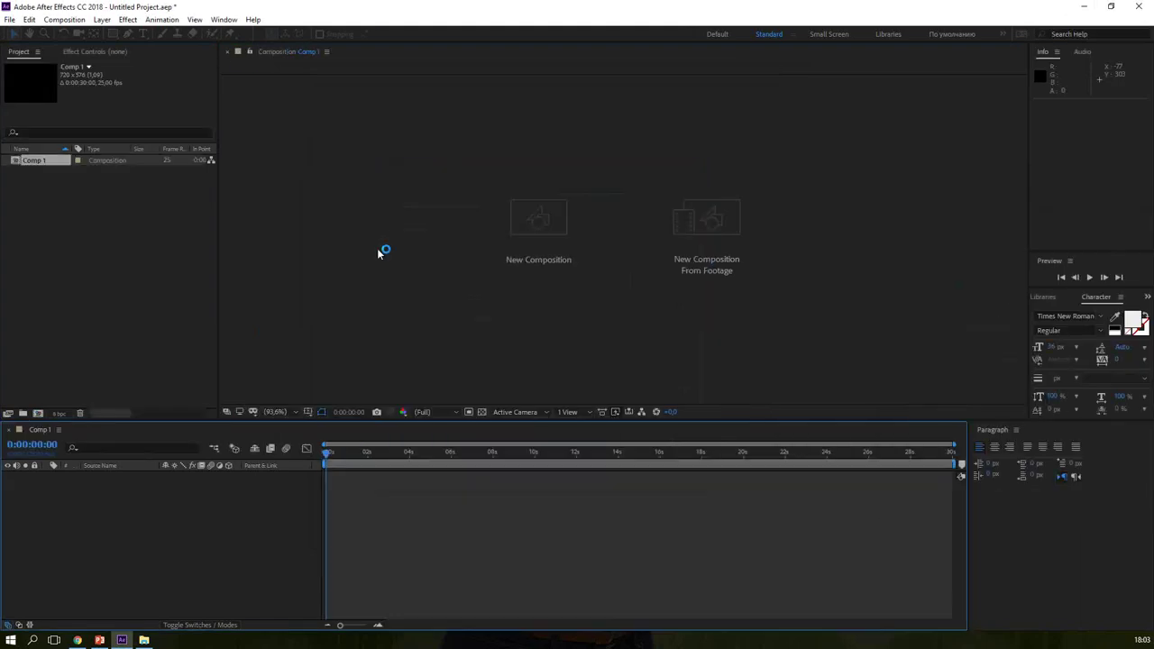
pyautogui.click(1132, 321)
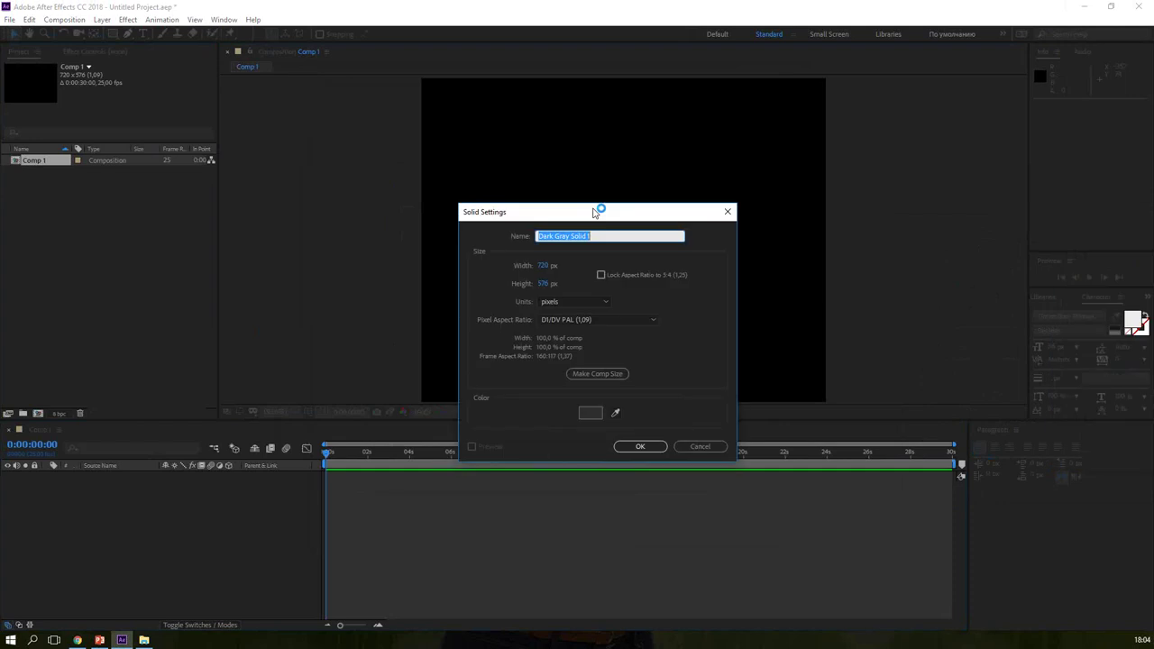
pyautogui.click(617, 435)
# Step: Browse the Effect > Rowbyte > Plexus menu without applying any effect
pyautogui.click(128, 20)
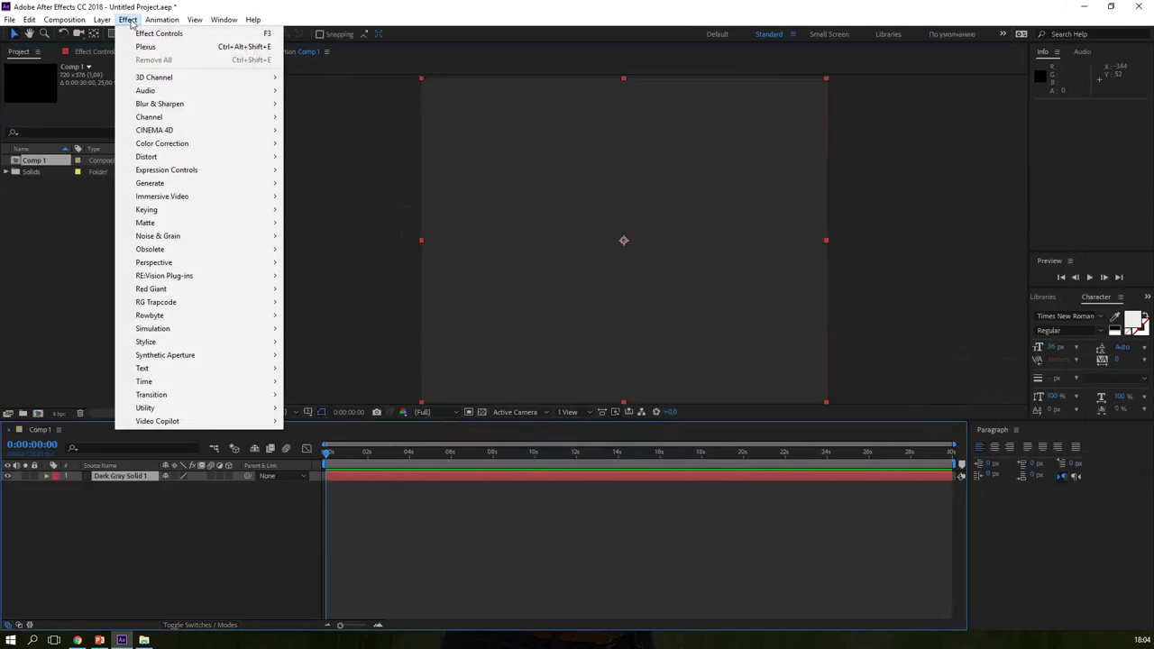
pyautogui.moveTo(162, 20)
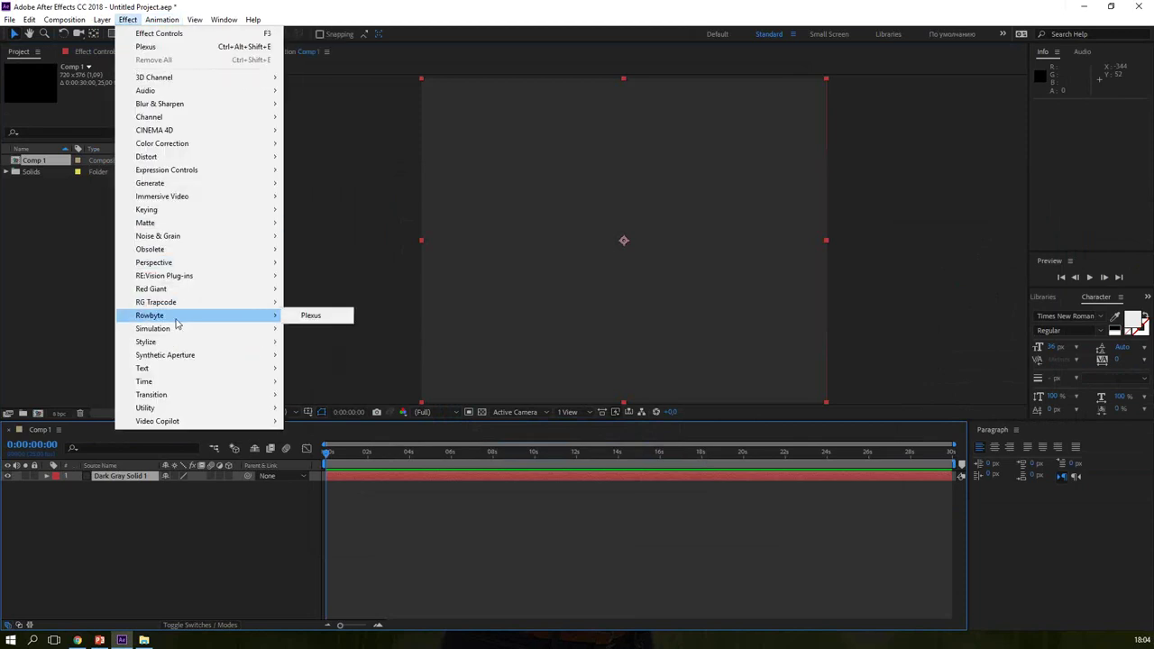
pyautogui.click(177, 321)
pyautogui.click(541, 189)
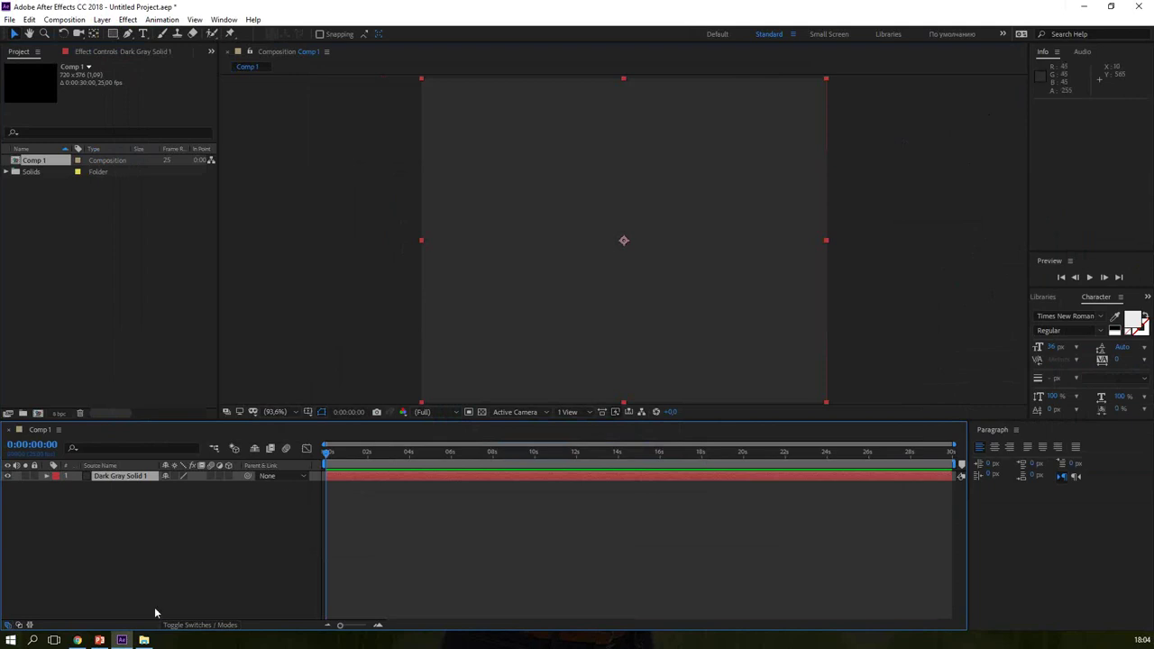
pyautogui.click(145, 640)
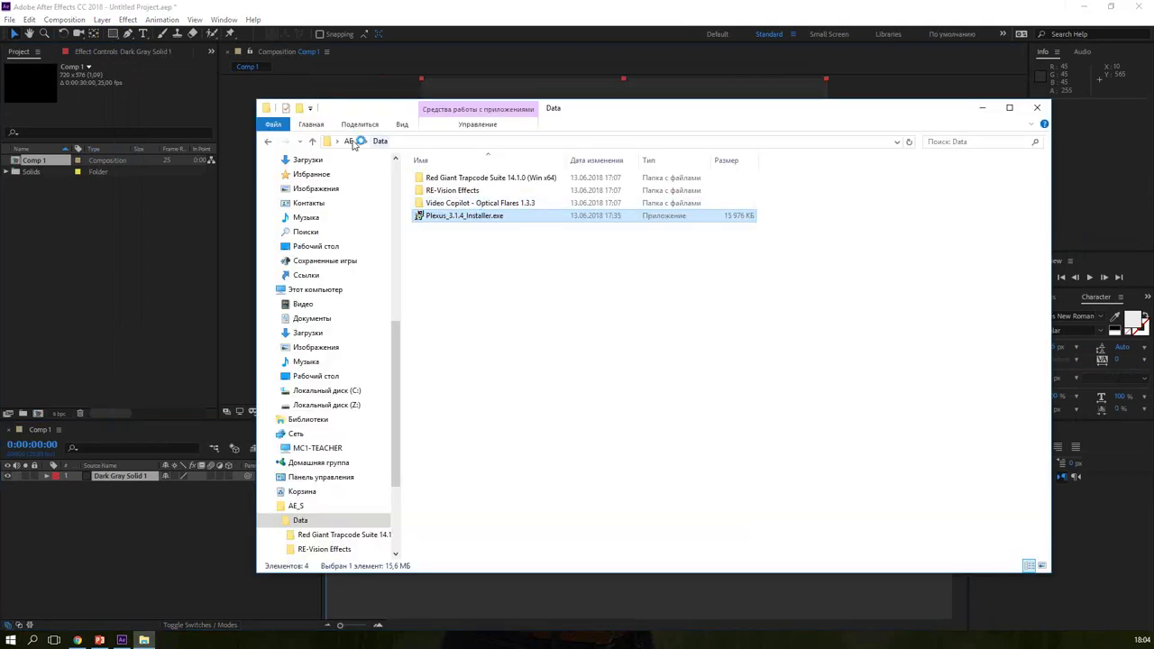
# Step: Inspect ConnectLayers_v1.1.jsx in Newton and Motion 2.jsxbin in Motion, then go to drive C:
pyautogui.click(352, 141)
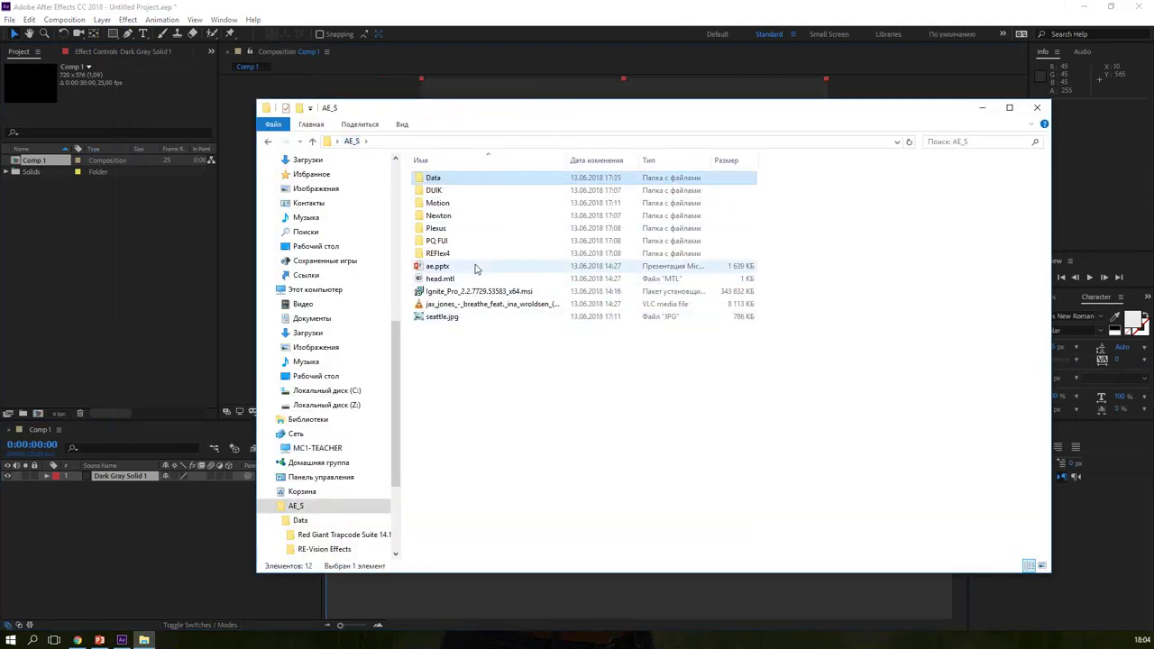
pyautogui.doubleClick(439, 216)
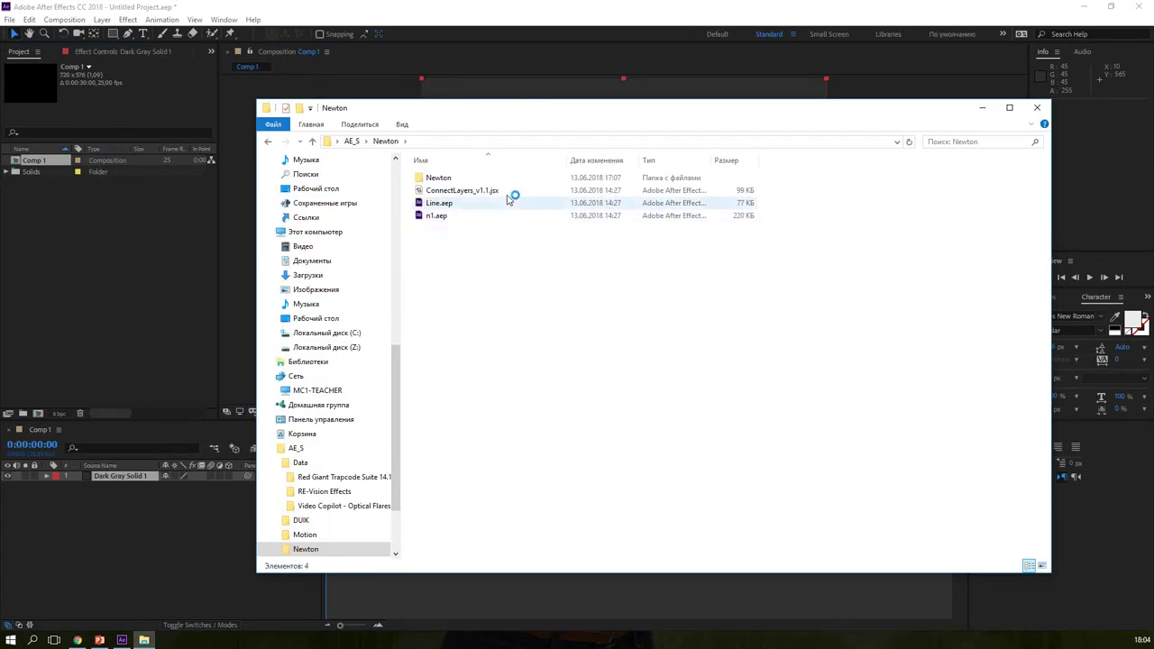
pyautogui.click(516, 191)
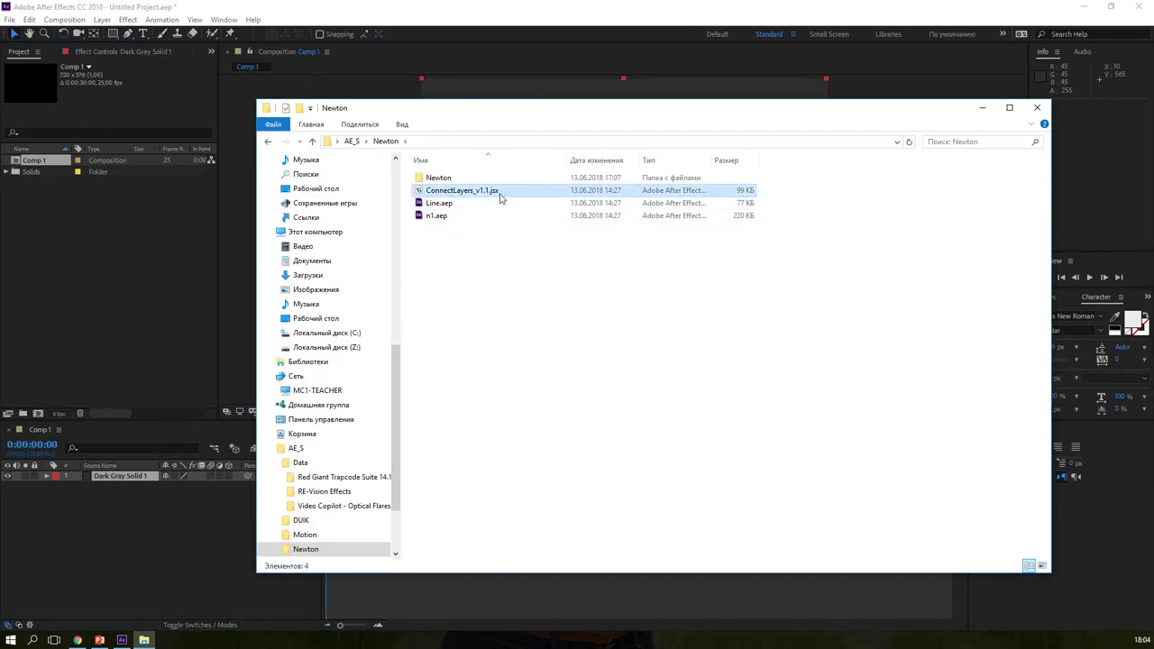
pyautogui.click(352, 142)
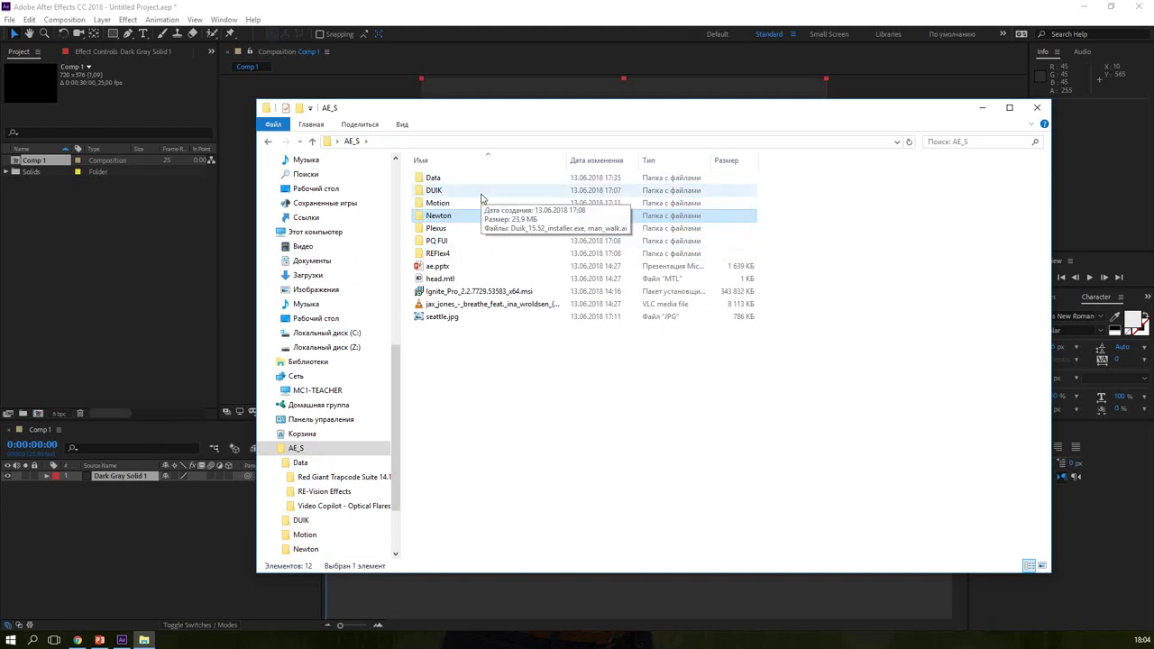
pyautogui.doubleClick(485, 203)
pyautogui.click(475, 205)
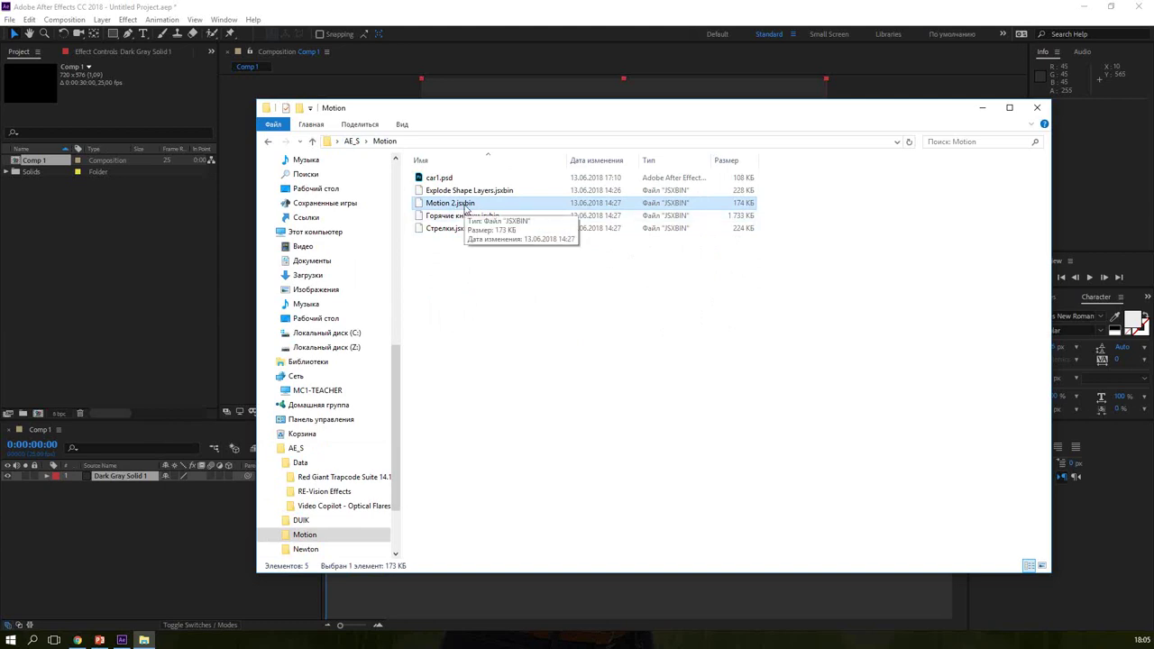
pyautogui.click(335, 332)
# Step: Navigate Program Files > Adobe > After Effects CC 2018 > Support Files > Scripts > ScriptUI Panels
pyautogui.doubleClick(460, 268)
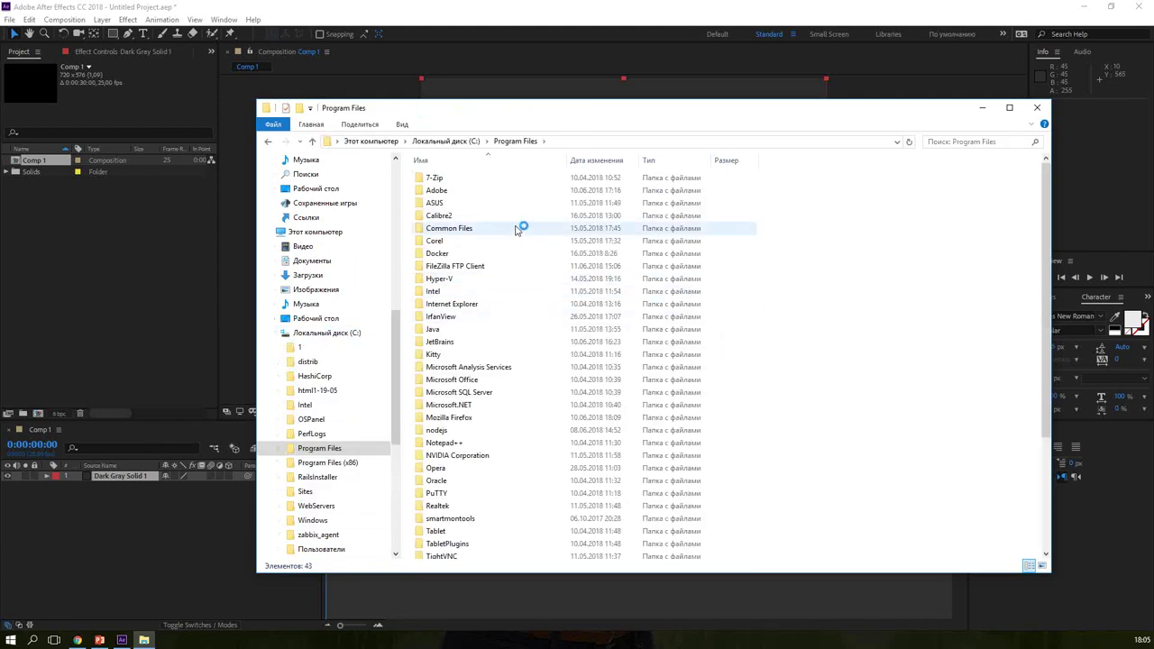
pyautogui.doubleClick(455, 190)
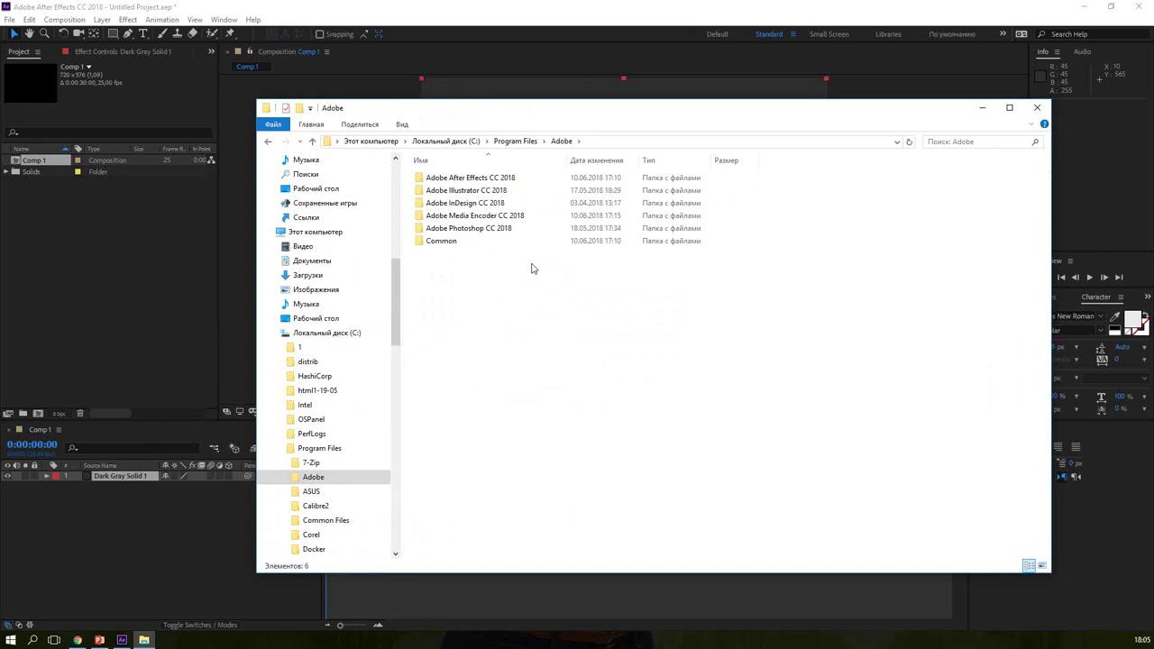
pyautogui.doubleClick(505, 180)
pyautogui.doubleClick(454, 180)
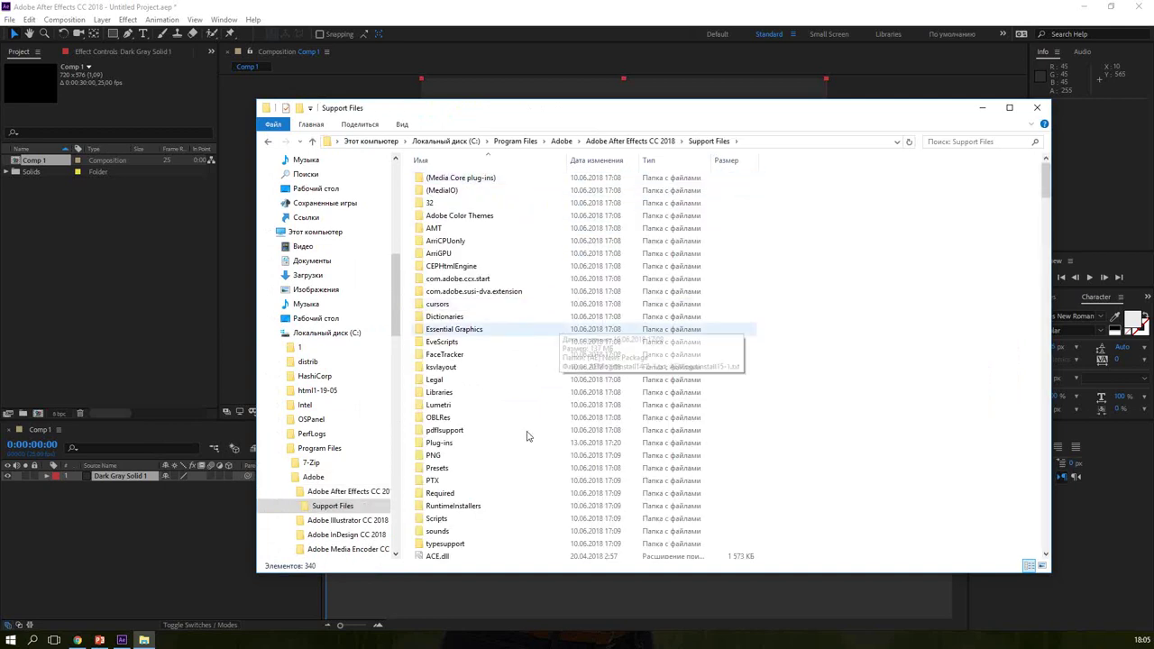
pyautogui.scroll(-1, 486, 442)
pyautogui.click(439, 401)
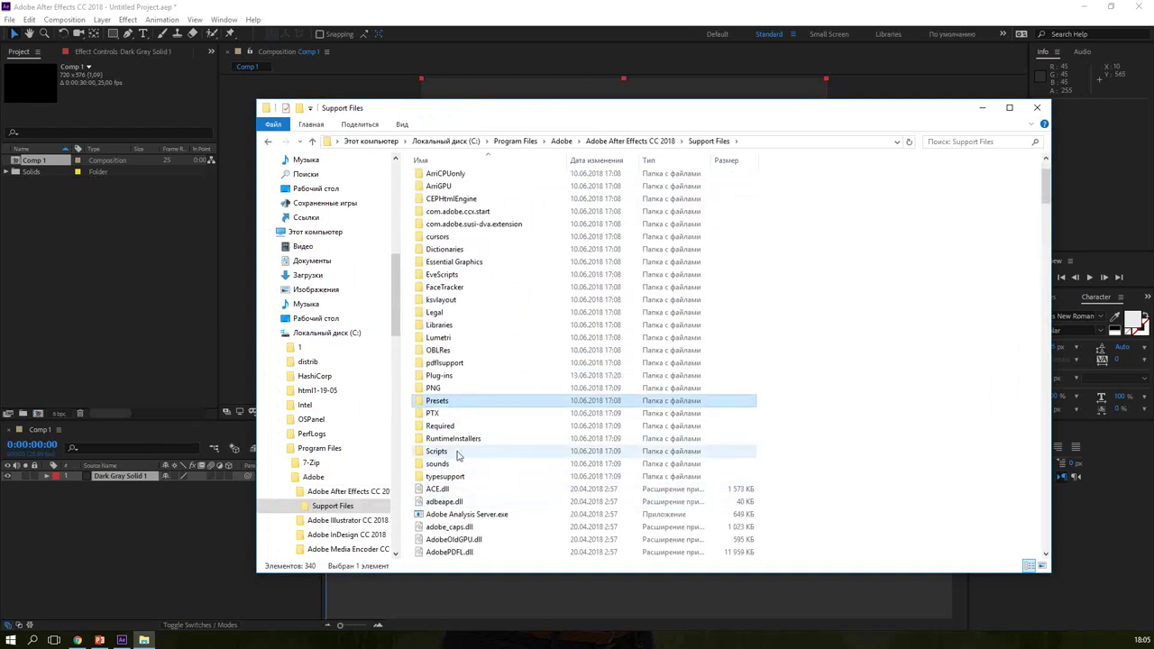
pyautogui.doubleClick(481, 451)
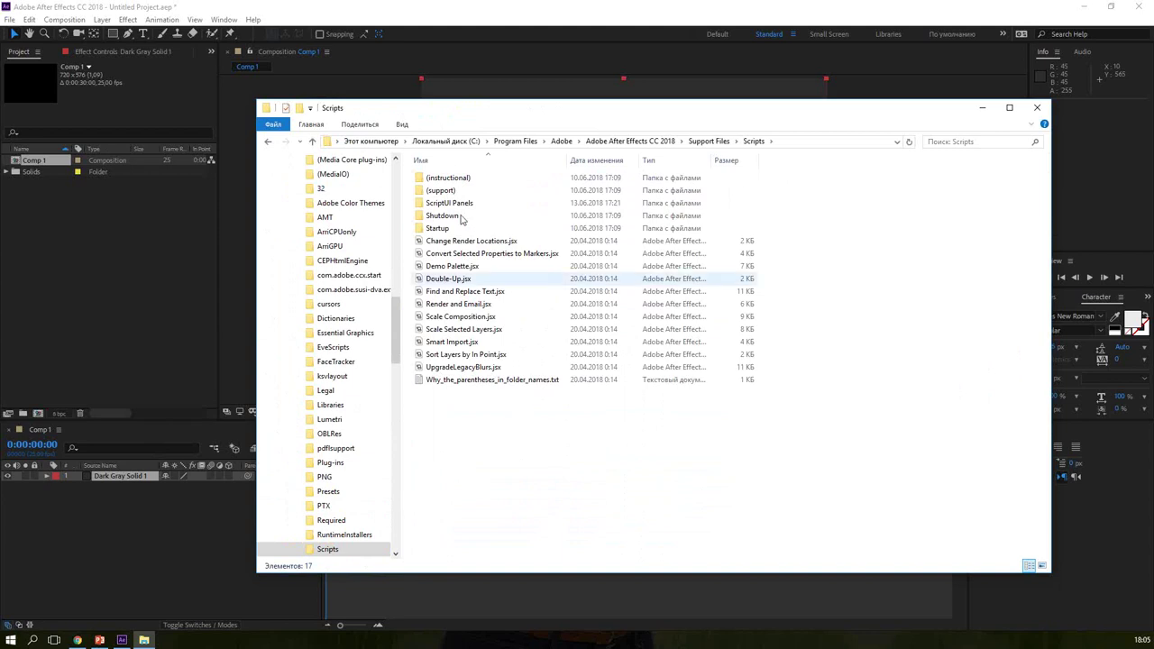
pyautogui.doubleClick(447, 205)
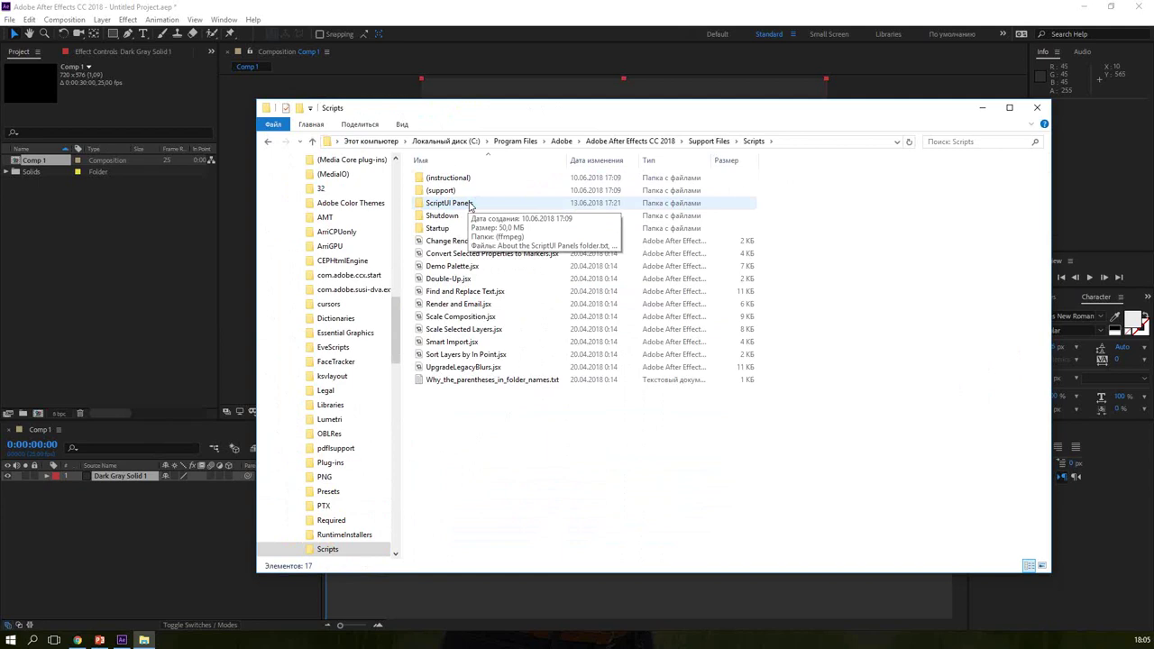
pyautogui.doubleClick(470, 204)
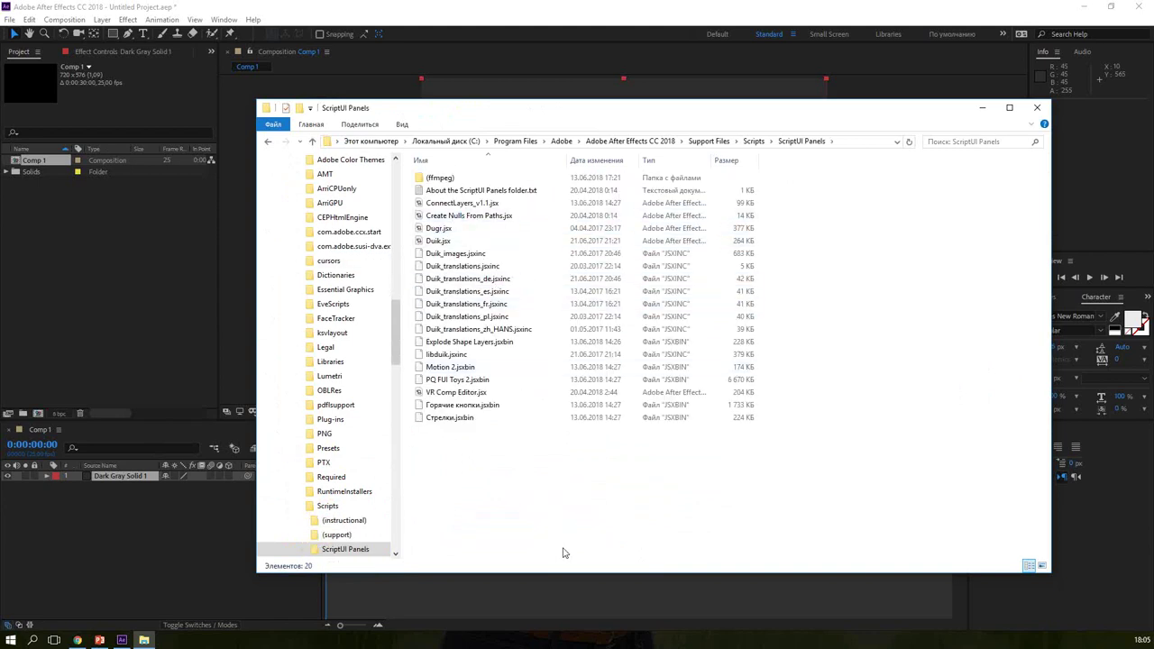
pyautogui.click(729, 17)
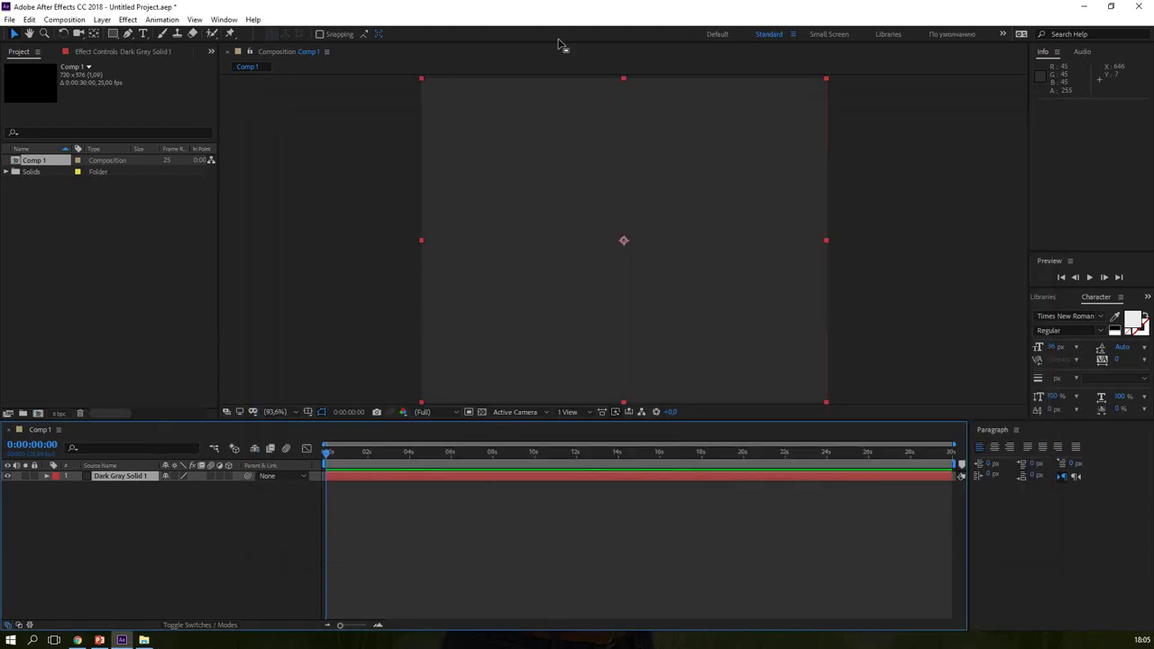
# Step: Launch Duik.jsx from the Window menu, close its panel, and return to PowerPoint
pyautogui.click(224, 18)
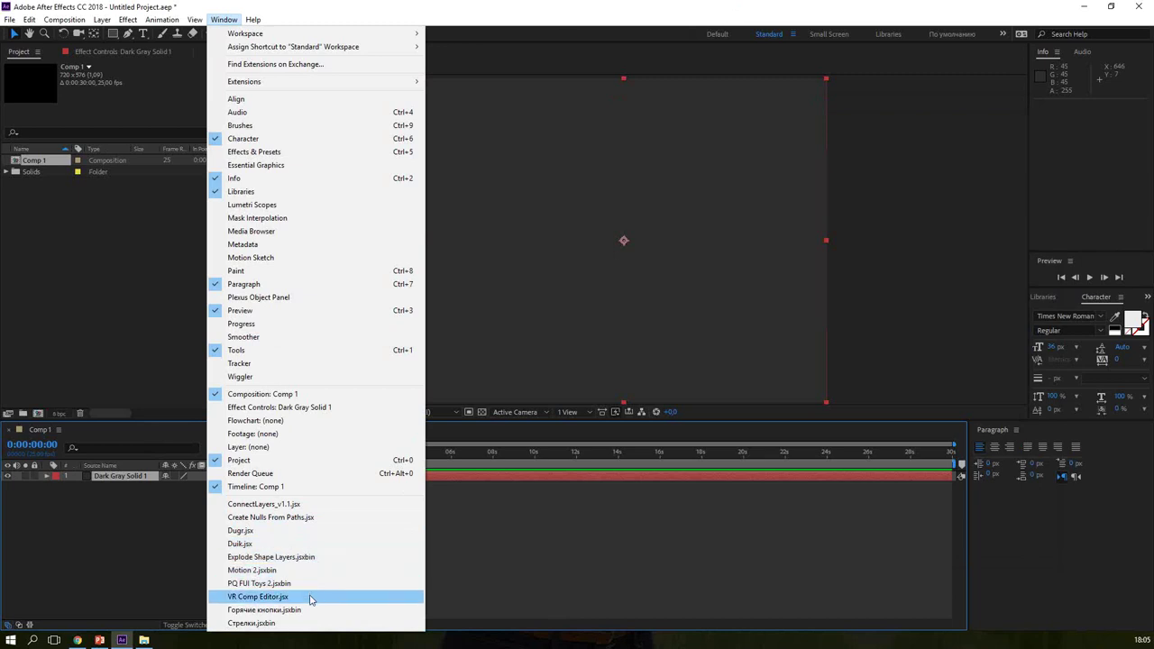
pyautogui.click(258, 544)
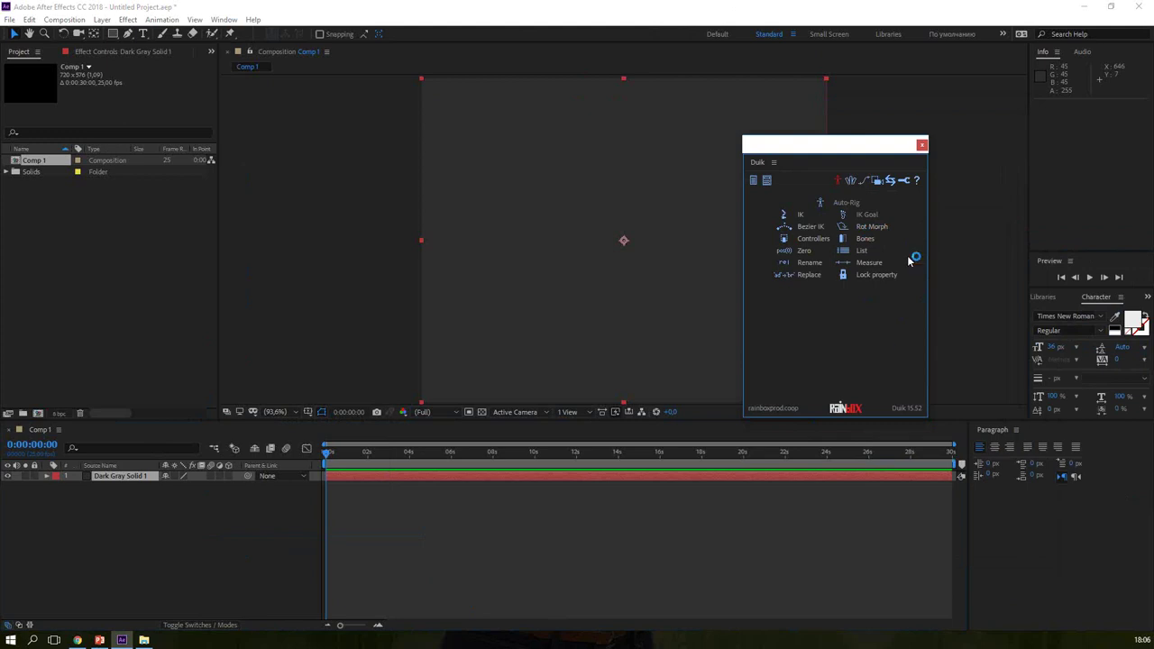
pyautogui.click(922, 145)
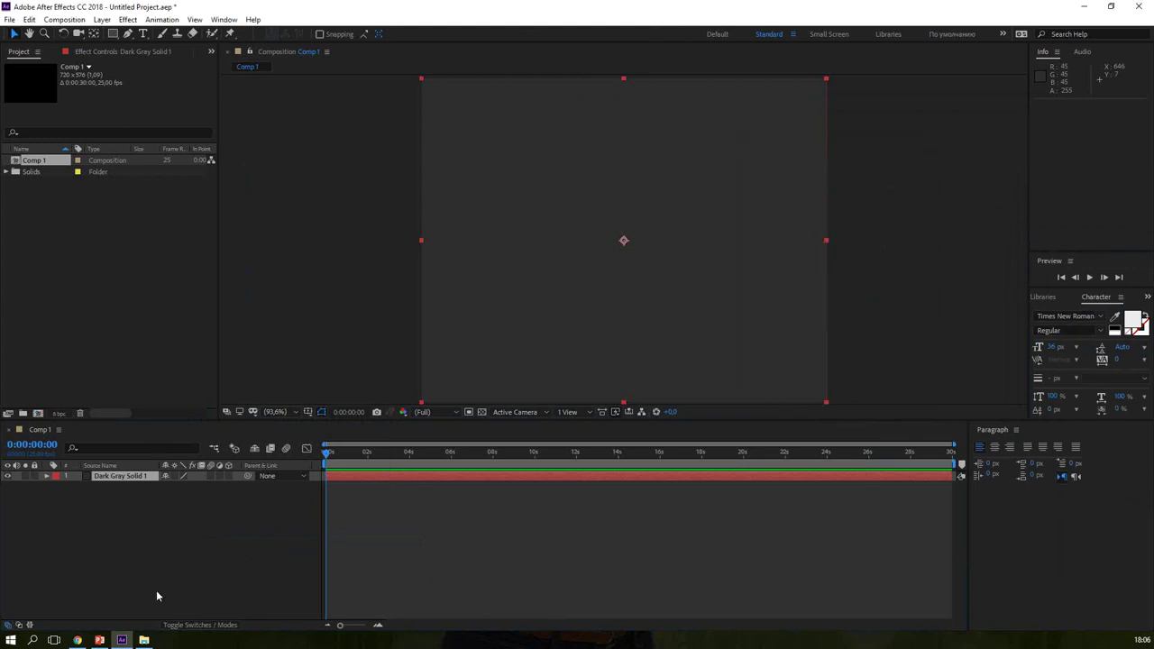
pyautogui.click(99, 640)
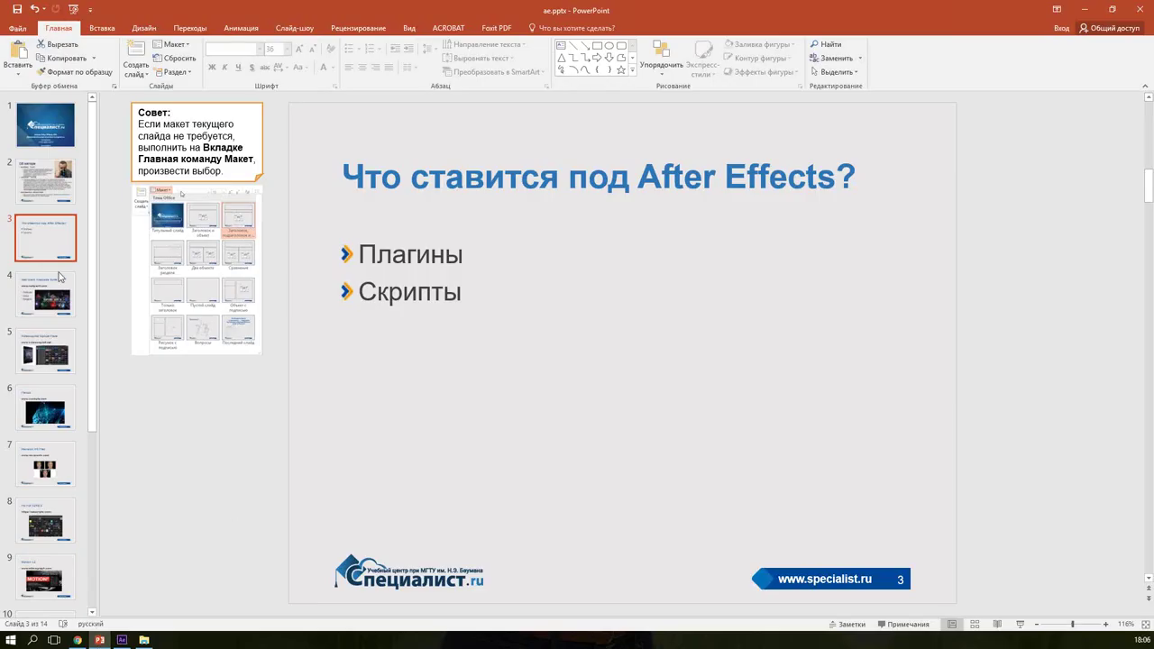
# Step: Show slide 4 'Red Giant Trapcode Suite', then bring up the redgiant.com tab in Chrome
pyautogui.click(50, 293)
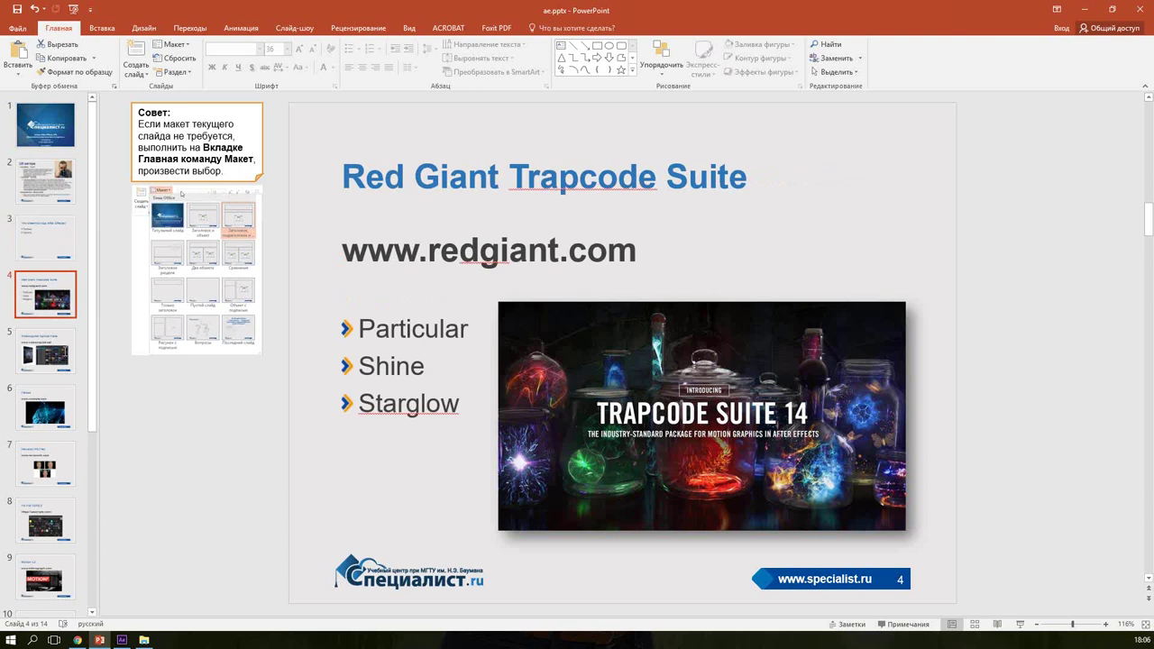
pyautogui.click(77, 640)
pyautogui.hotkey('ctrl', '1')
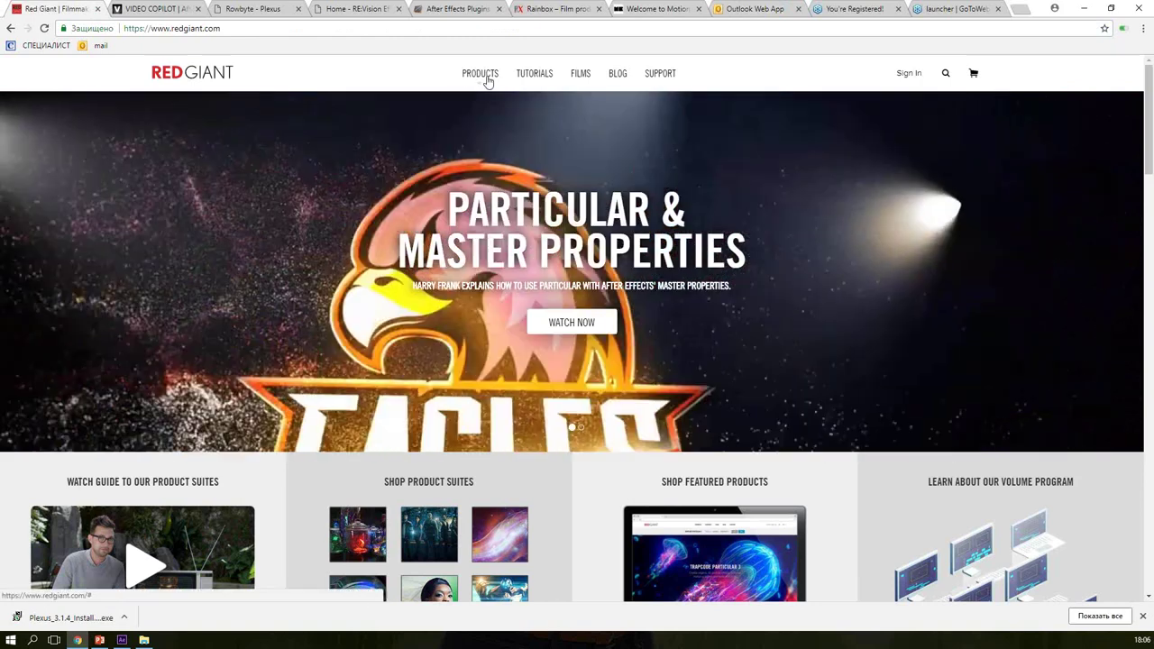
# Step: Open TRAPCODE SUITE from the PRODUCTS menu to view the Trapcode Suite 14.1 page
pyautogui.moveTo(487, 81)
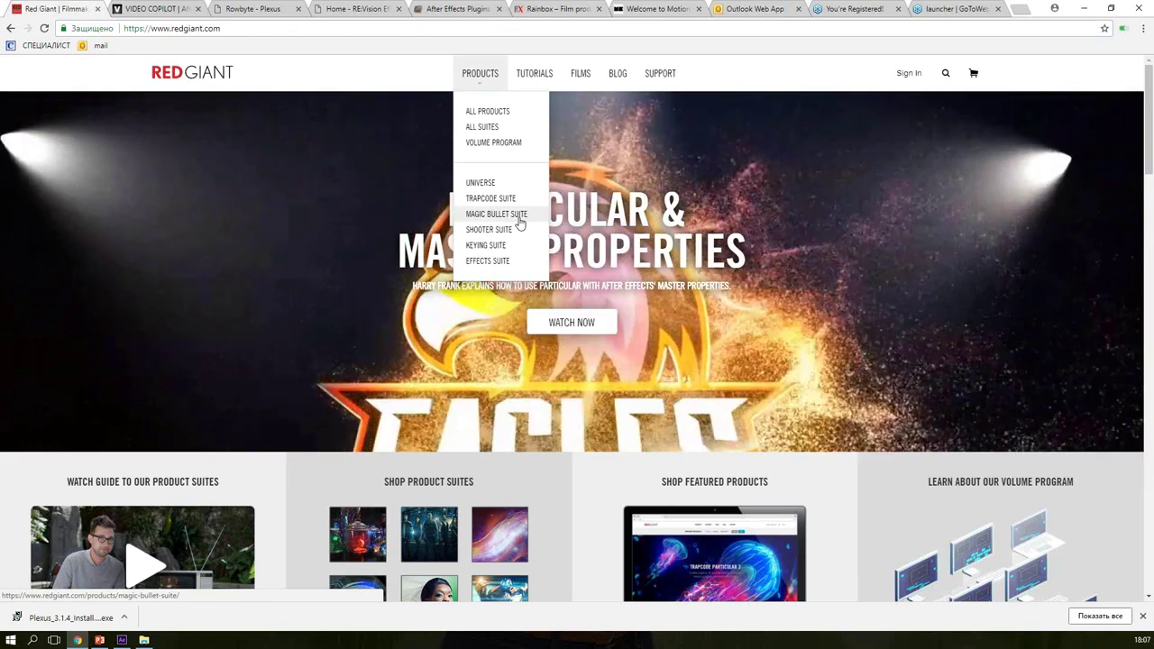
pyautogui.click(501, 200)
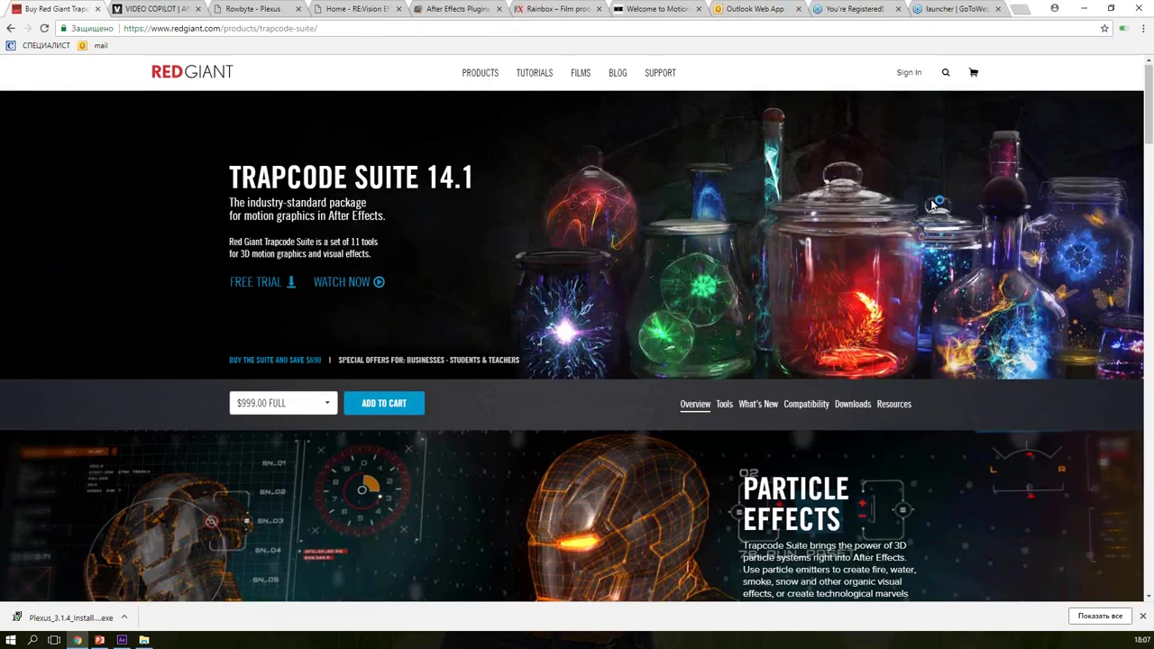
# Step: Review the suite prices: $999.00 full, $199.00 upgrade, $499.00 academic
pyautogui.scroll(-1, 934, 205)
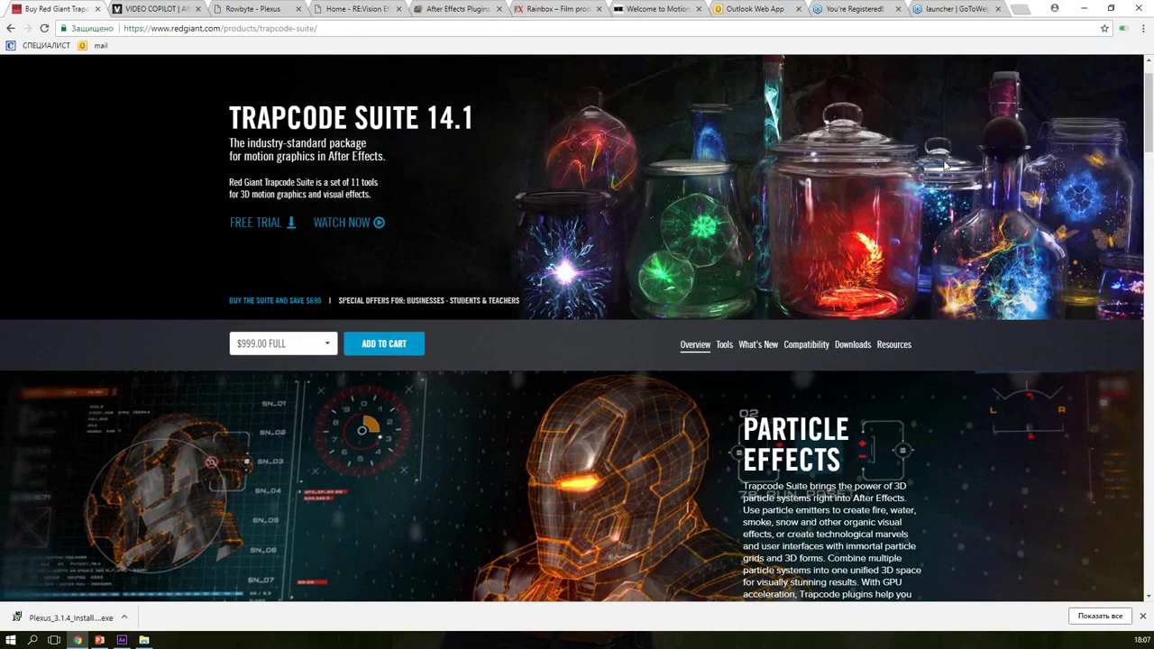
pyautogui.scroll(1, 947, 163)
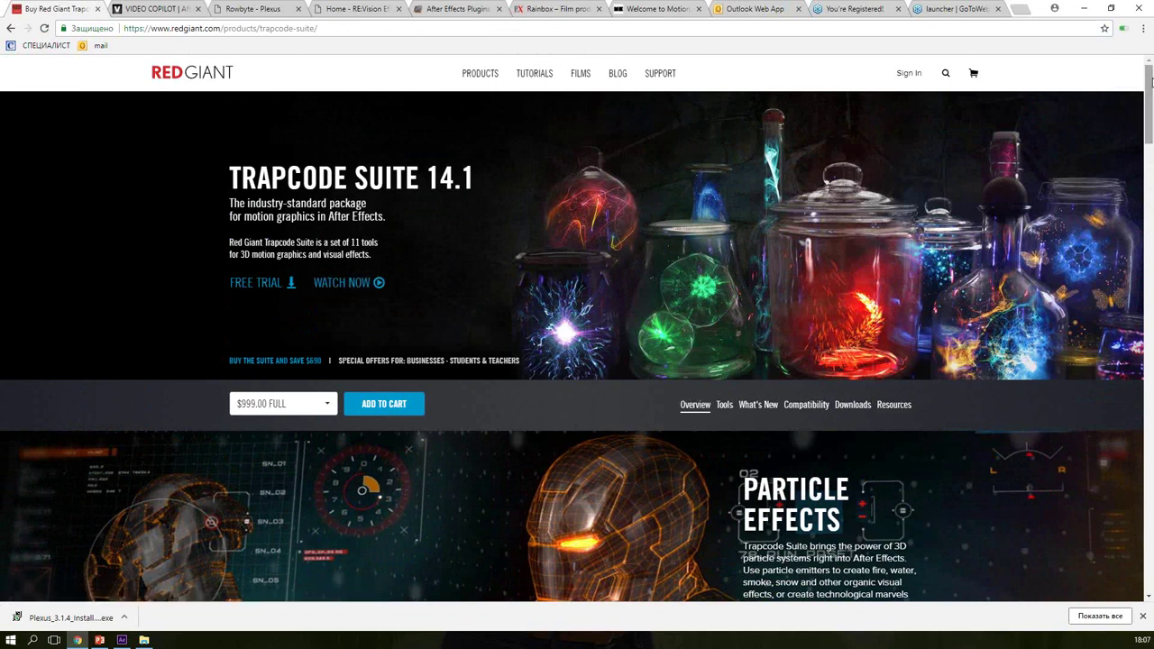
pyautogui.scroll(-1, 1150, 83)
pyautogui.moveTo(1150, 83); pyautogui.dragTo(1150, 159)
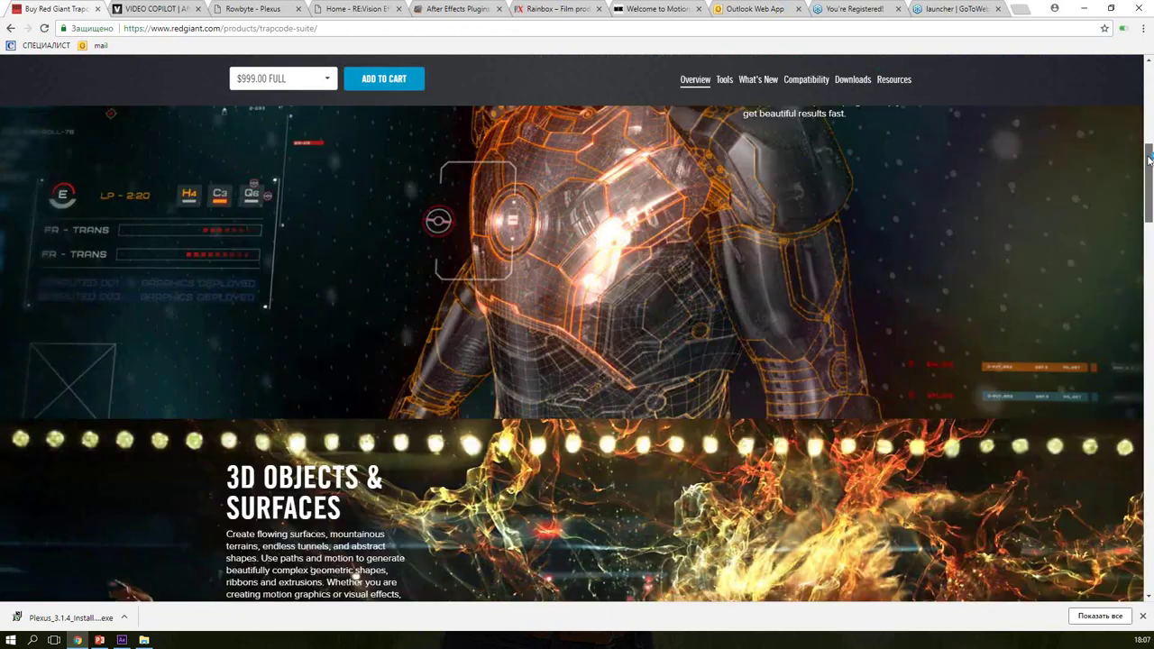
pyautogui.moveTo(1149, 158); pyautogui.dragTo(1150, 6)
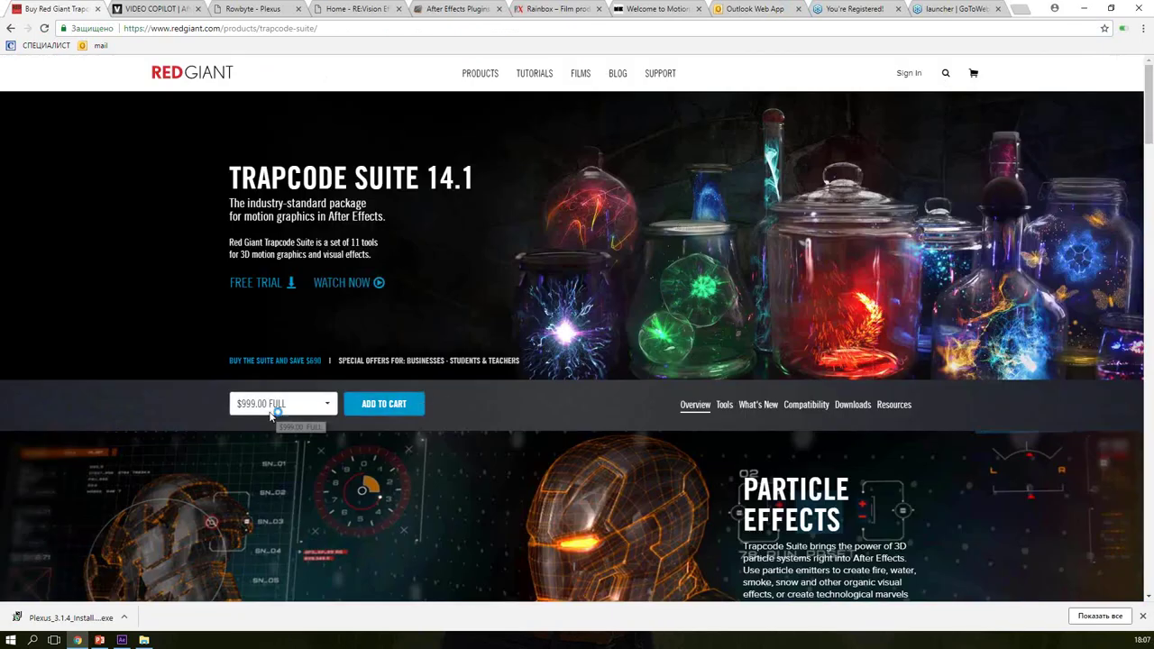
pyautogui.click(328, 407)
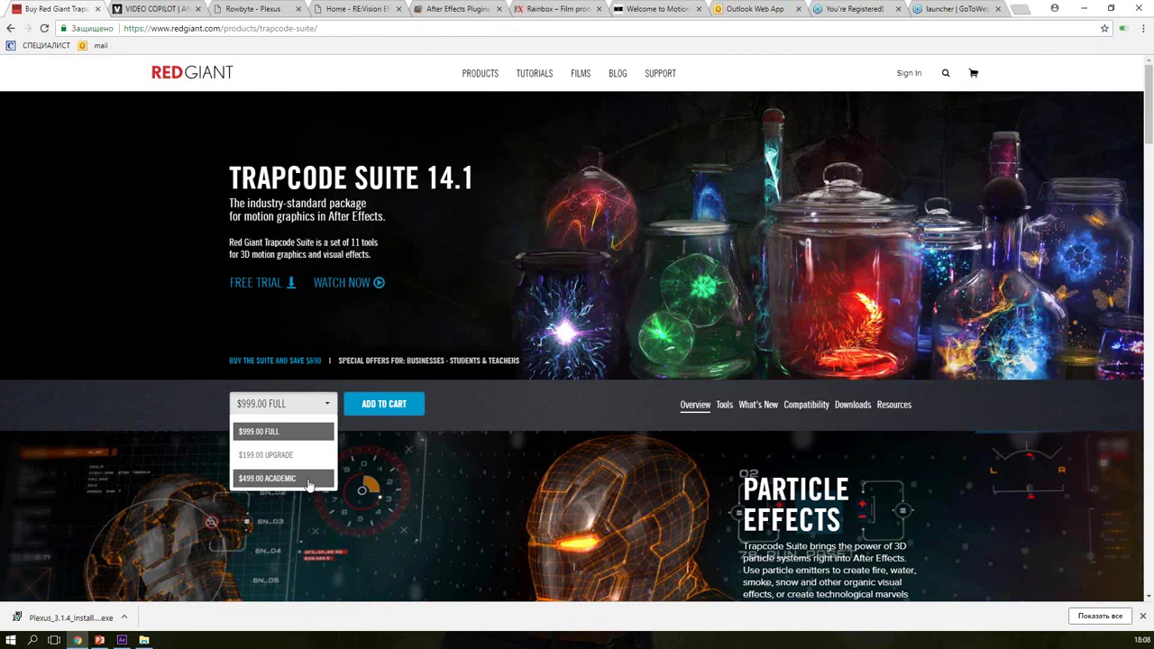
pyautogui.click(124, 641)
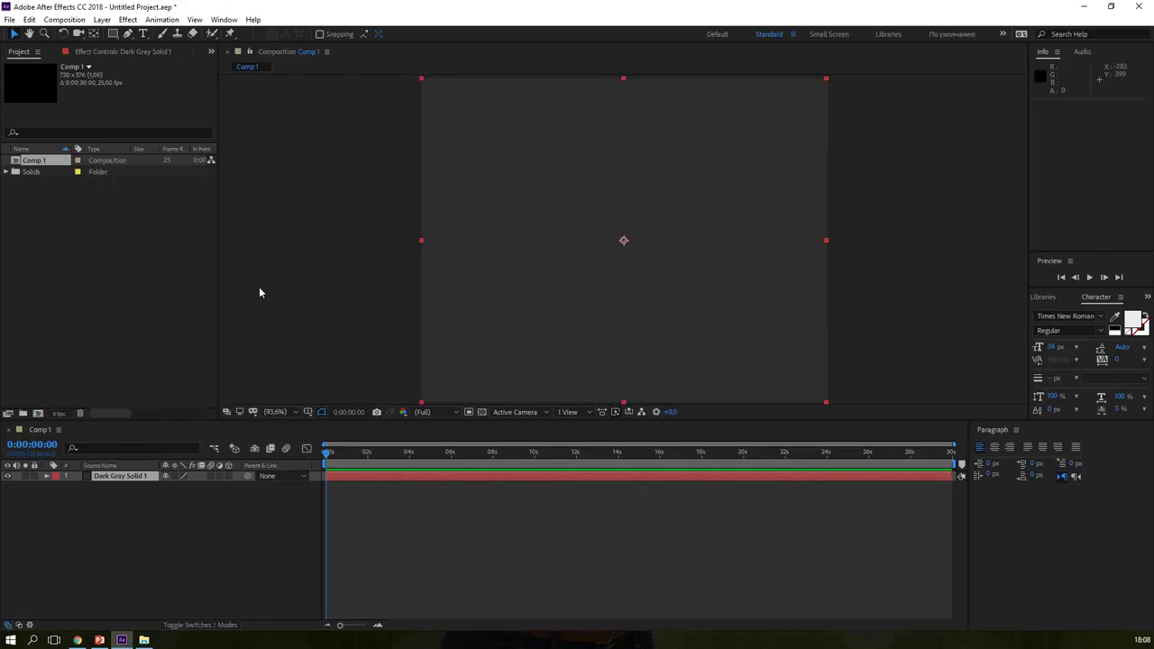
# Step: Browse the Effect > RG Trapcode menu without applying anything
pyautogui.click(129, 20)
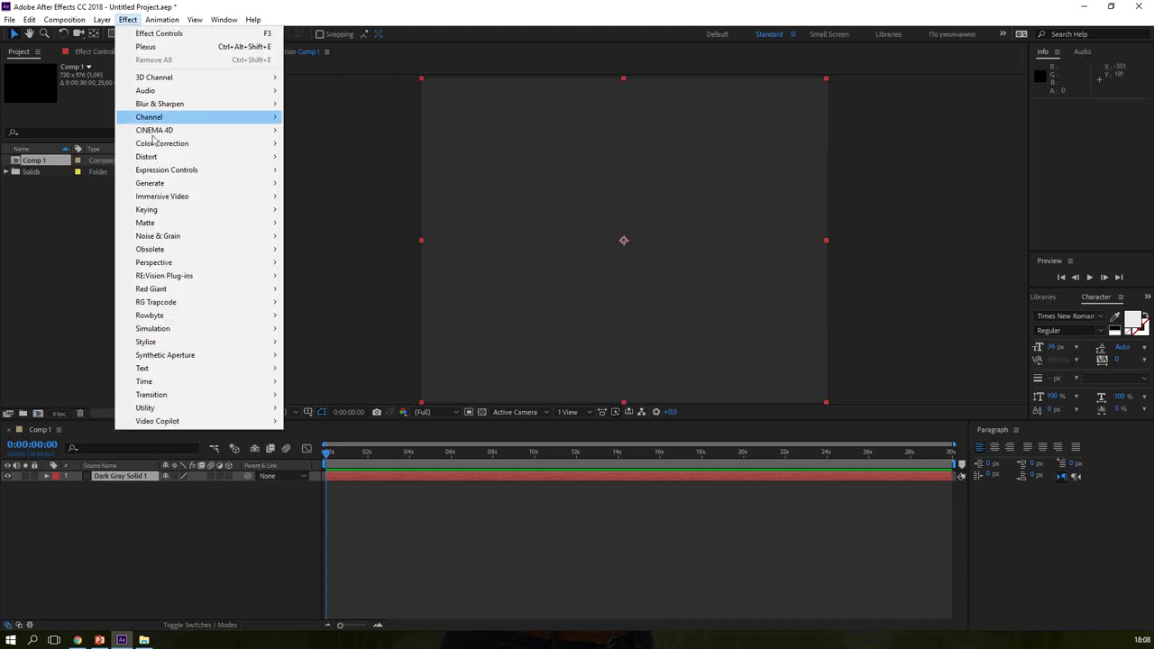
pyautogui.moveTo(185, 290)
pyautogui.moveTo(189, 311)
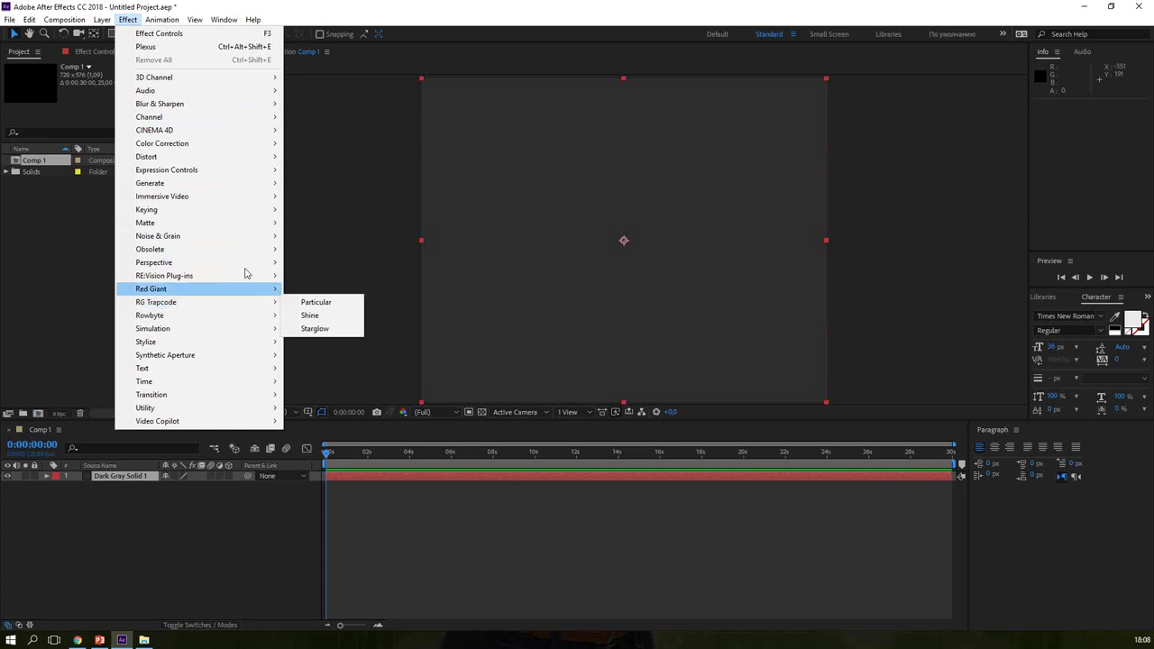
pyautogui.click(386, 8)
# Step: Delete the Dark Gray Solid 1 layer from Comp 1 and pick the Type tool
pyautogui.click(271, 260)
pyautogui.click(663, 263)
pyautogui.press('Delete')
pyautogui.click(143, 33)
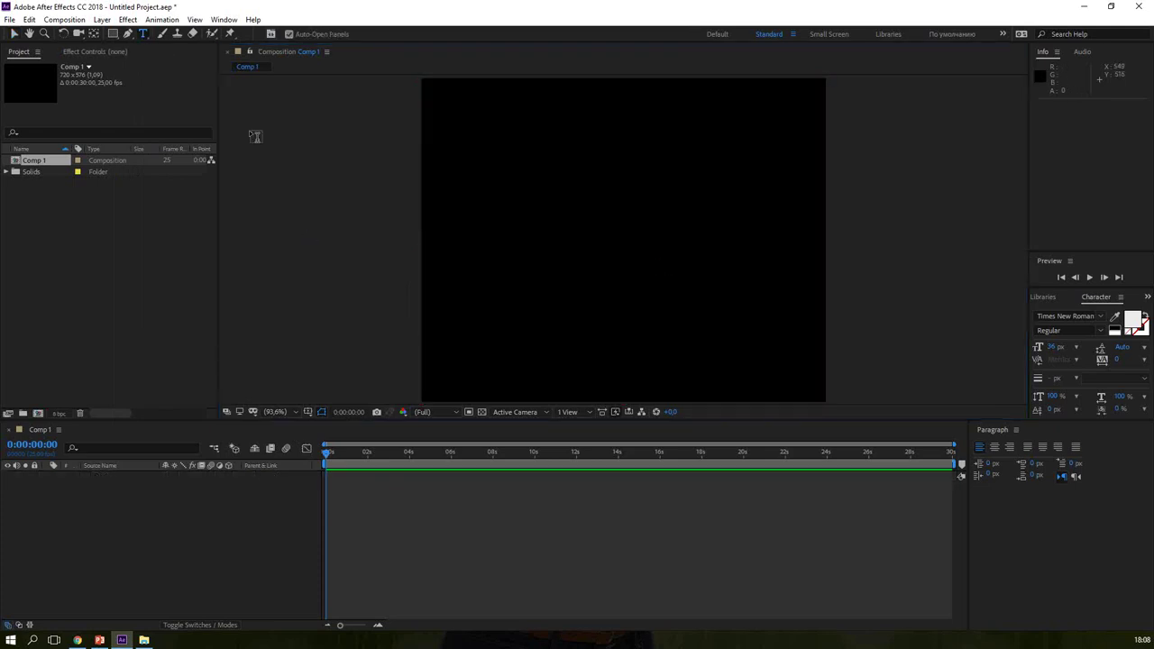
# Step: Add a LIGHT text layer, then enlarge it and centre it in Comp 1
pyautogui.click(530, 246)
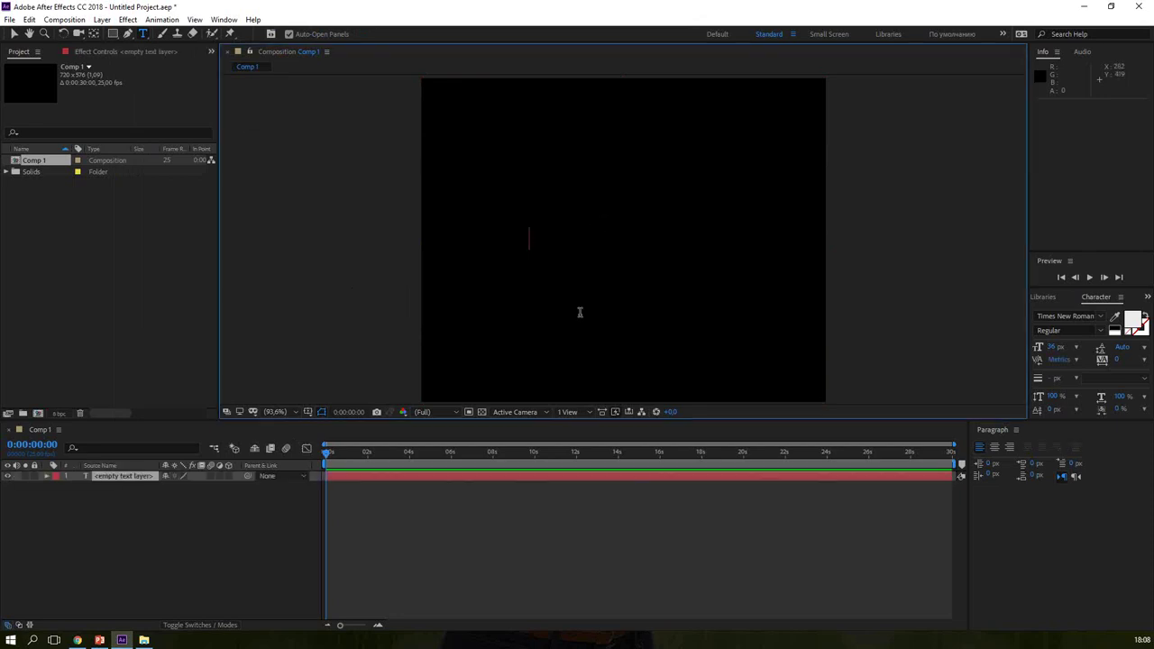
pyautogui.write('LIGHT')
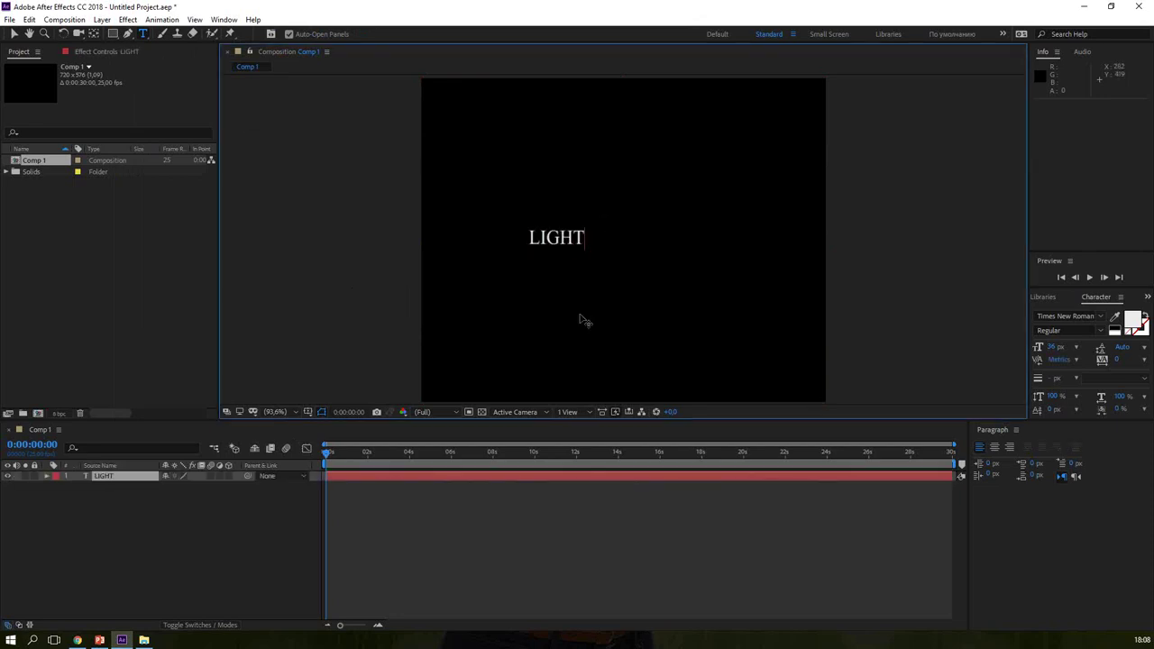
pyautogui.click(12, 32)
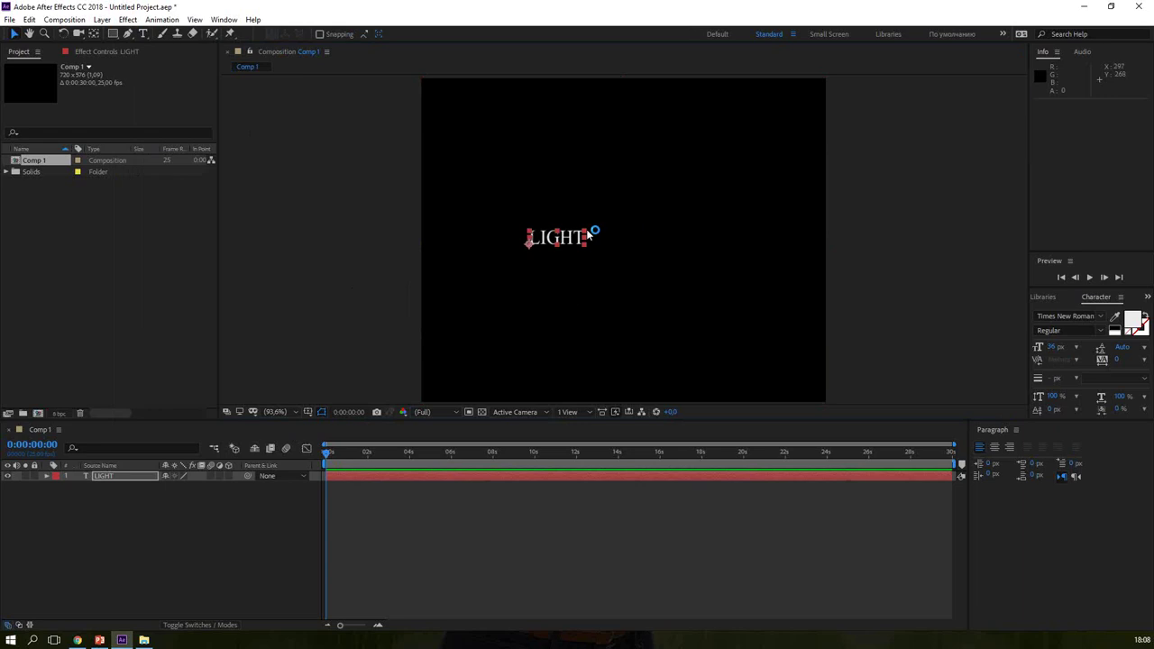
pyautogui.moveTo(634, 217); pyautogui.dragTo(774, 176)
pyautogui.moveTo(685, 226); pyautogui.dragTo(656, 243)
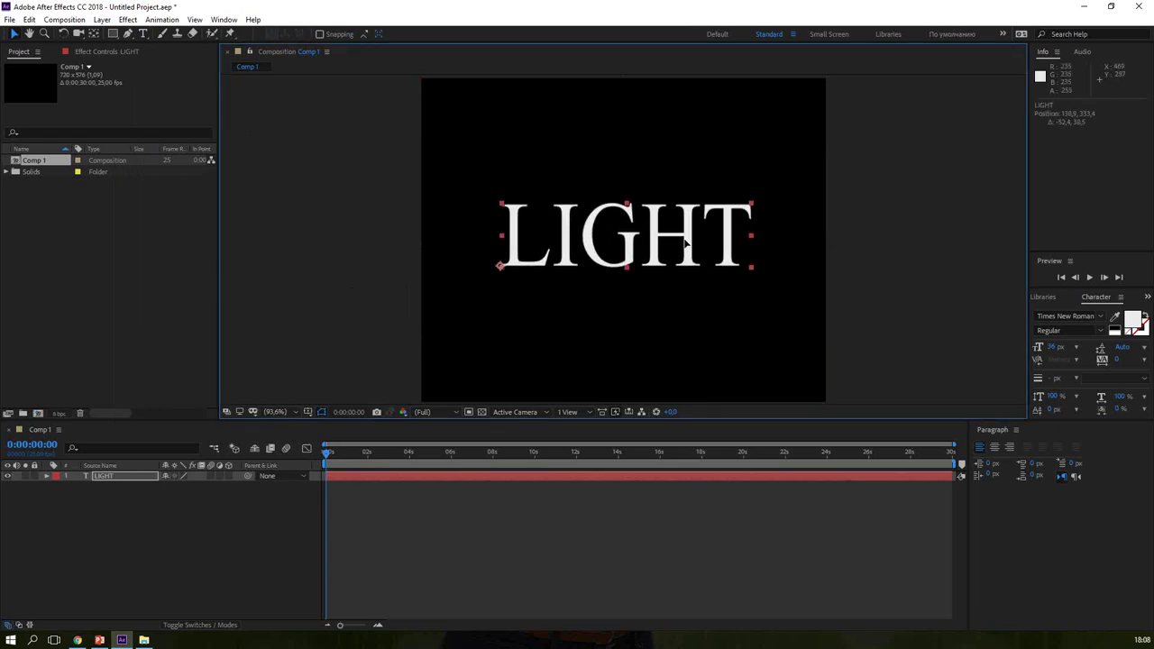
# Step: Colour the LIGHT text light orange (FC9C3E)
pyautogui.hotkey('ctrl', 'y')
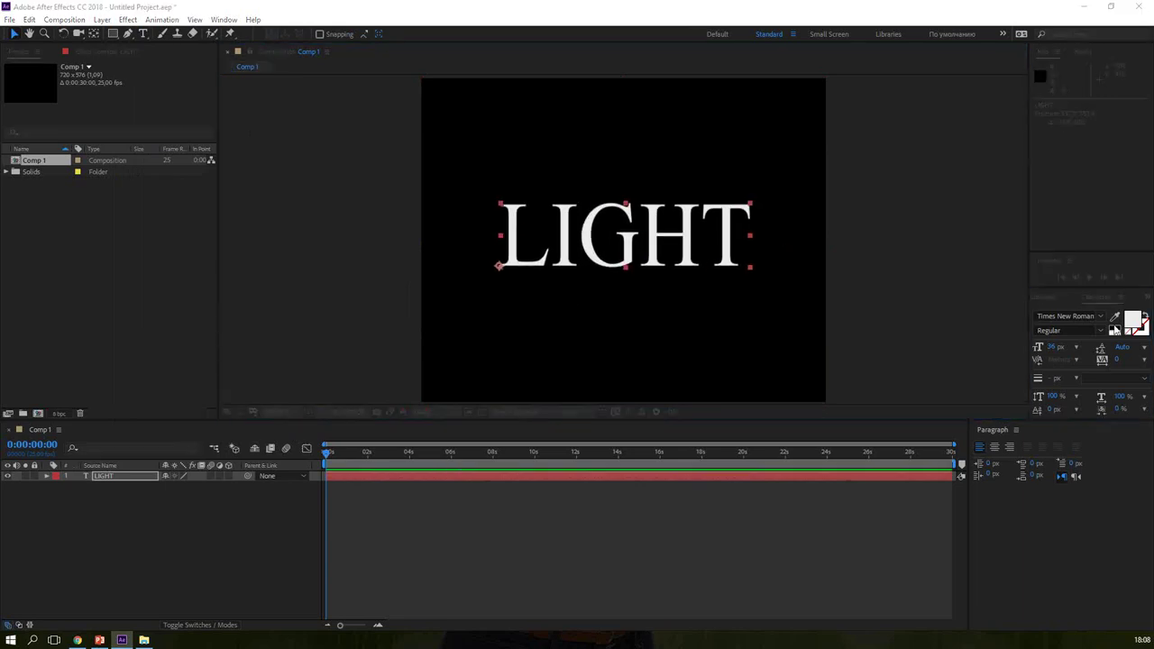
pyautogui.click(1131, 321)
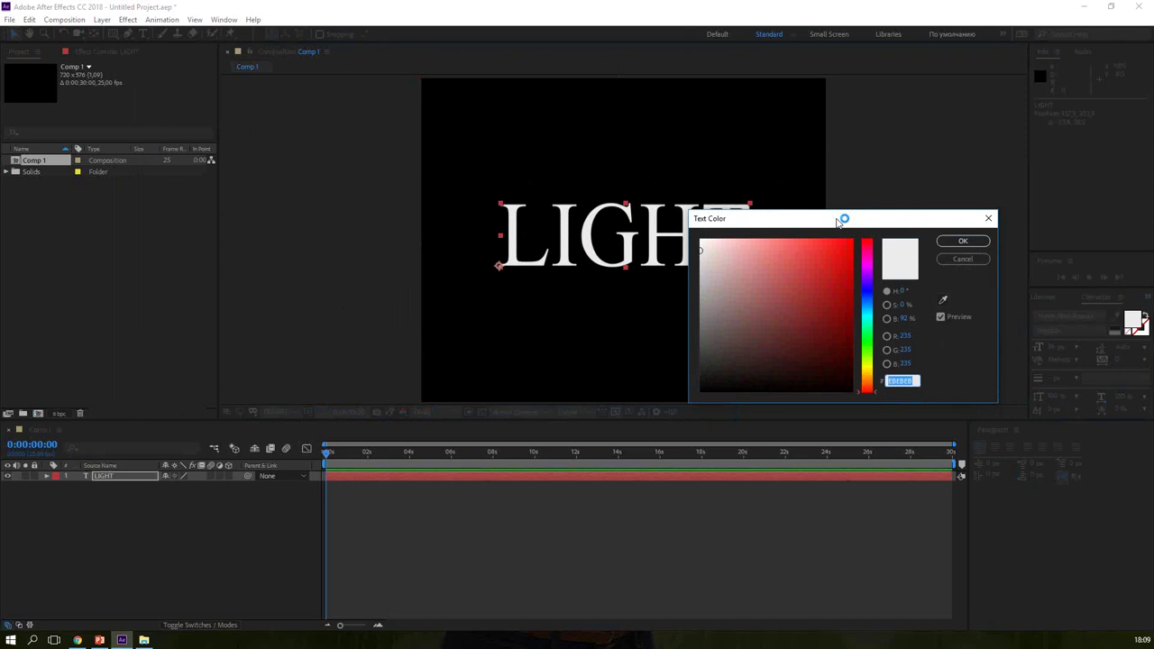
pyautogui.click(858, 352)
pyautogui.click(817, 244)
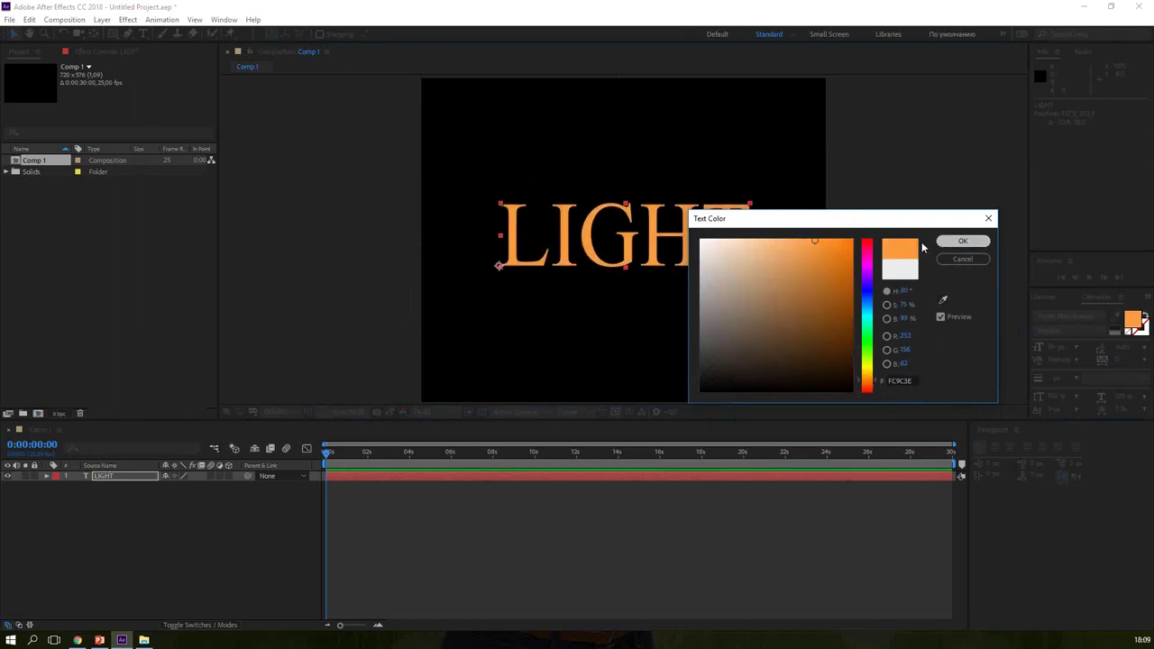
pyautogui.click(963, 241)
pyautogui.click(127, 19)
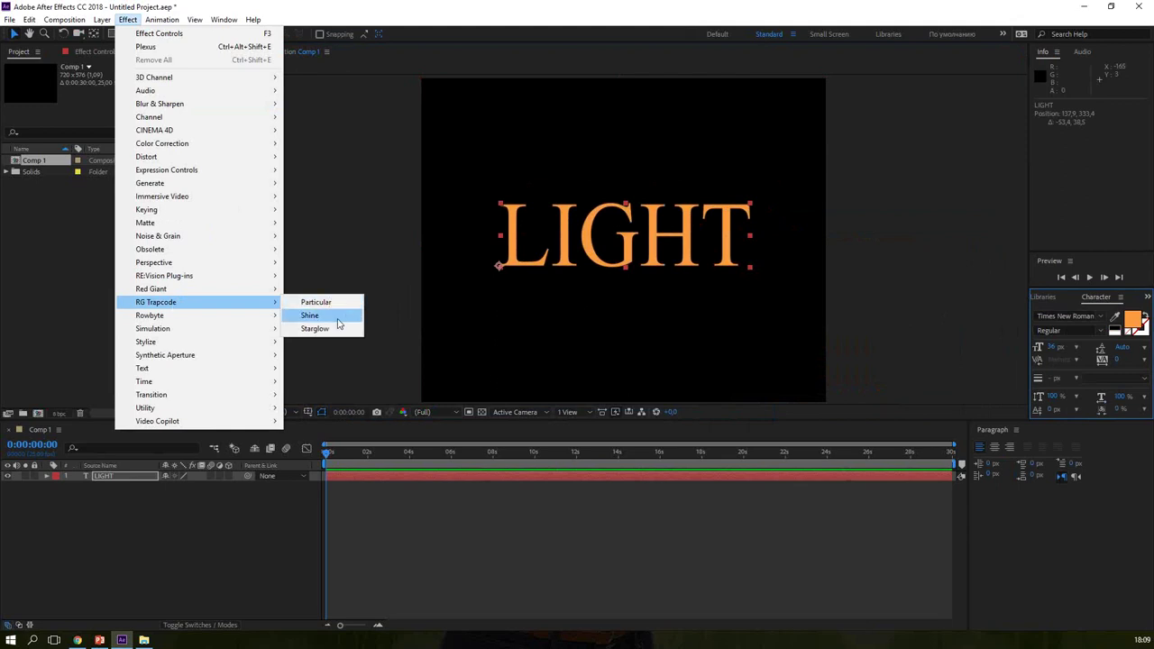
# Step: Apply Shine to LIGHT with Boost Light 9,0 and its source point left of the word
pyautogui.click(336, 323)
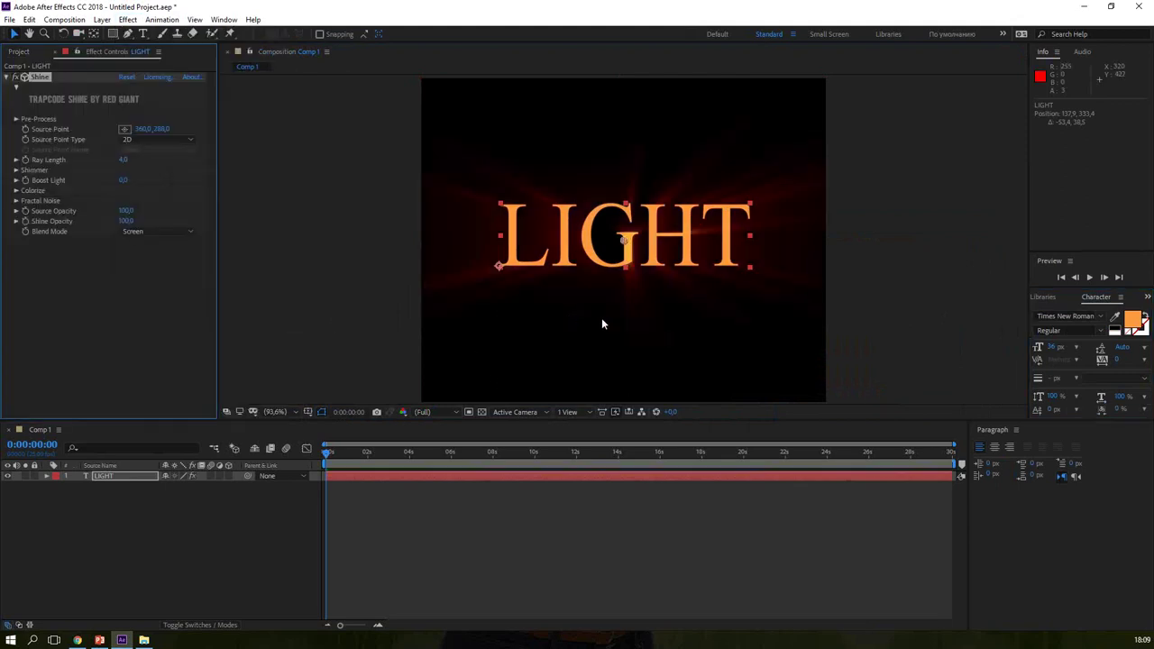
pyautogui.scroll(1, 623, 242)
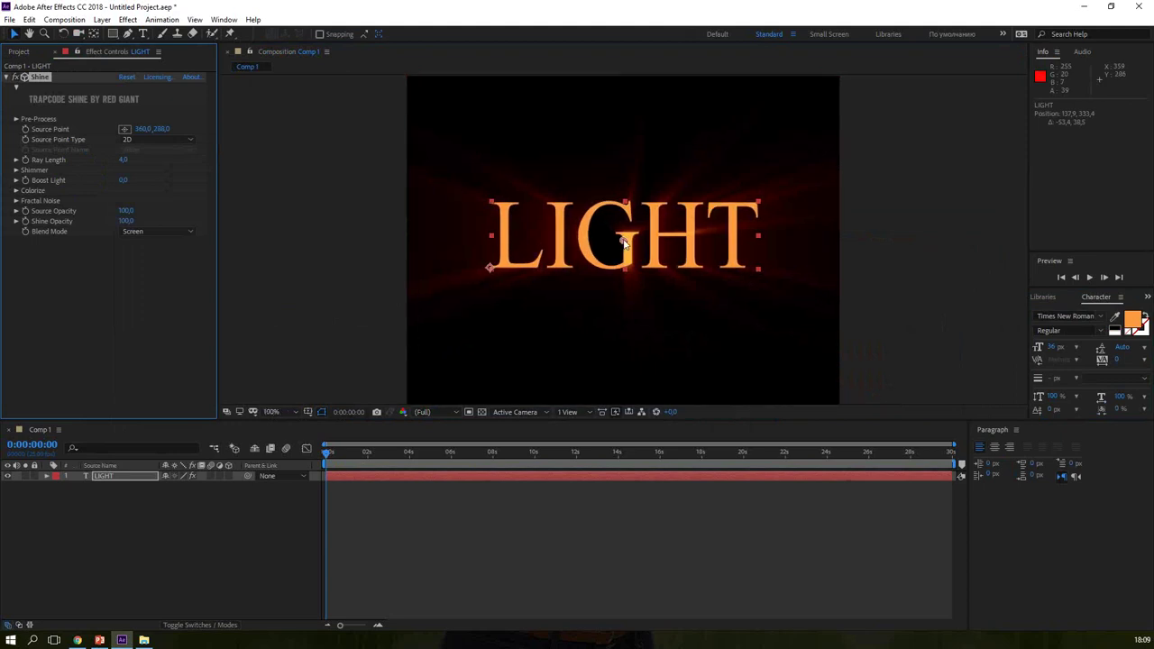
pyautogui.scroll(1, 623, 242)
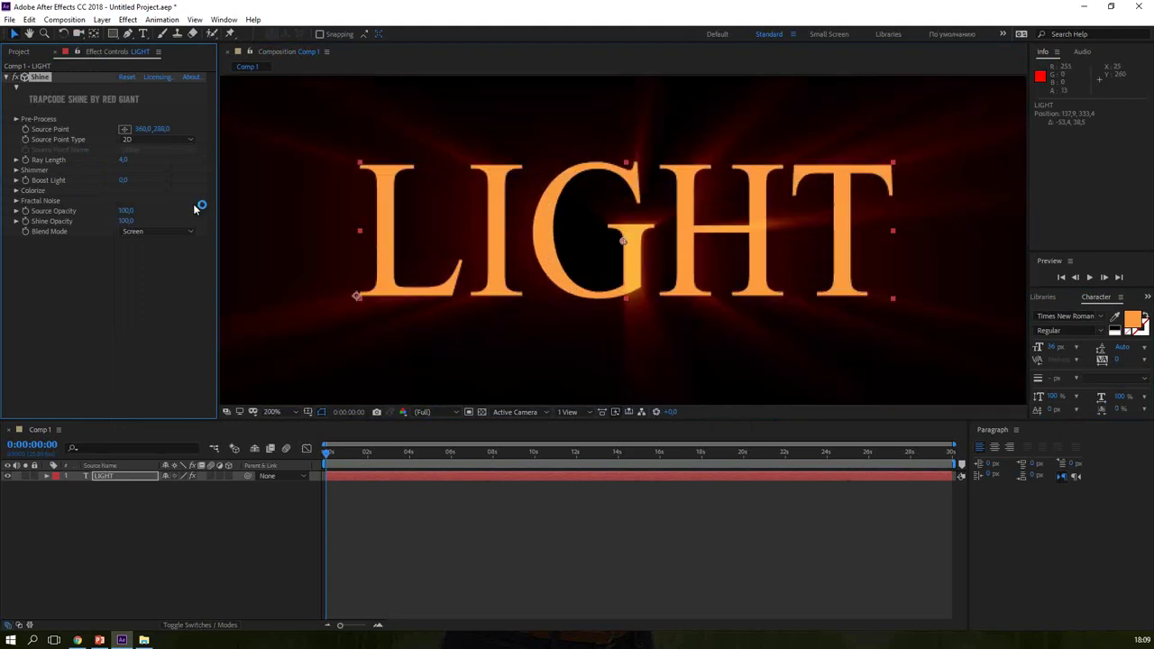
pyautogui.moveTo(122, 160); pyautogui.dragTo(228, 159)
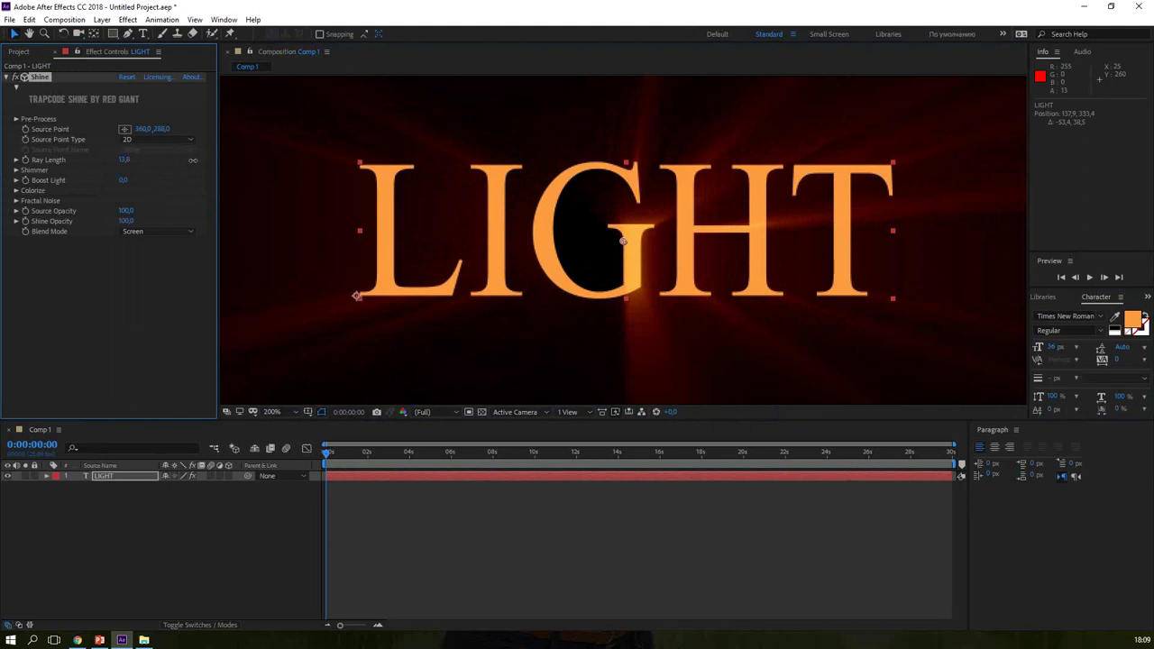
pyautogui.moveTo(123, 179); pyautogui.dragTo(158, 180)
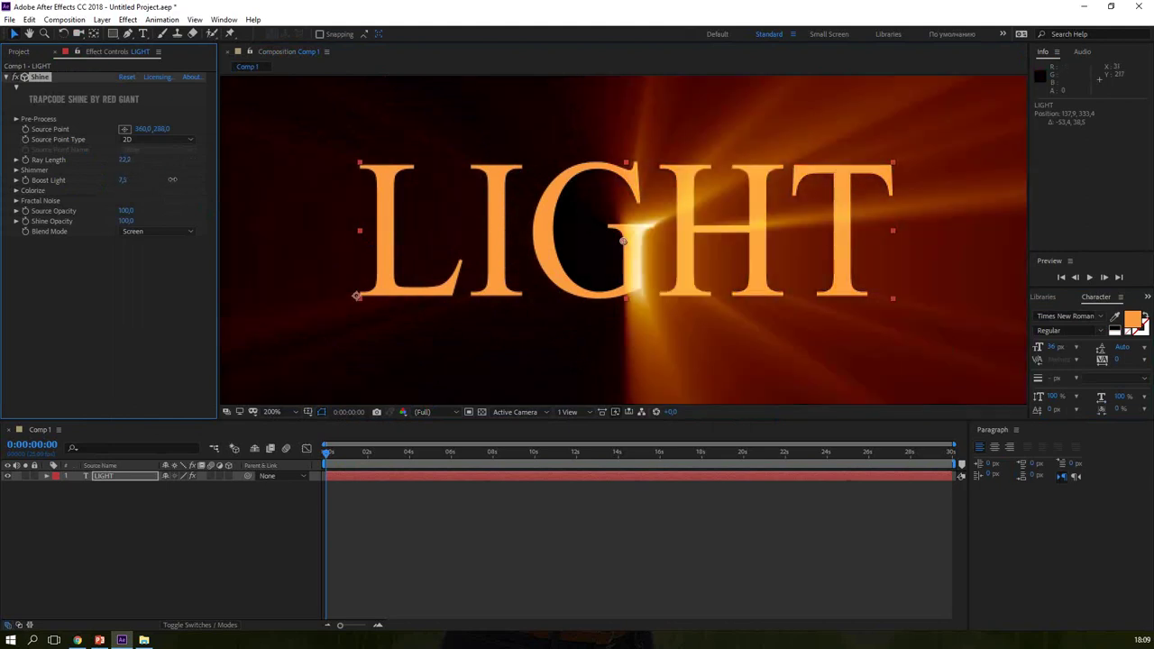
pyautogui.press(',')
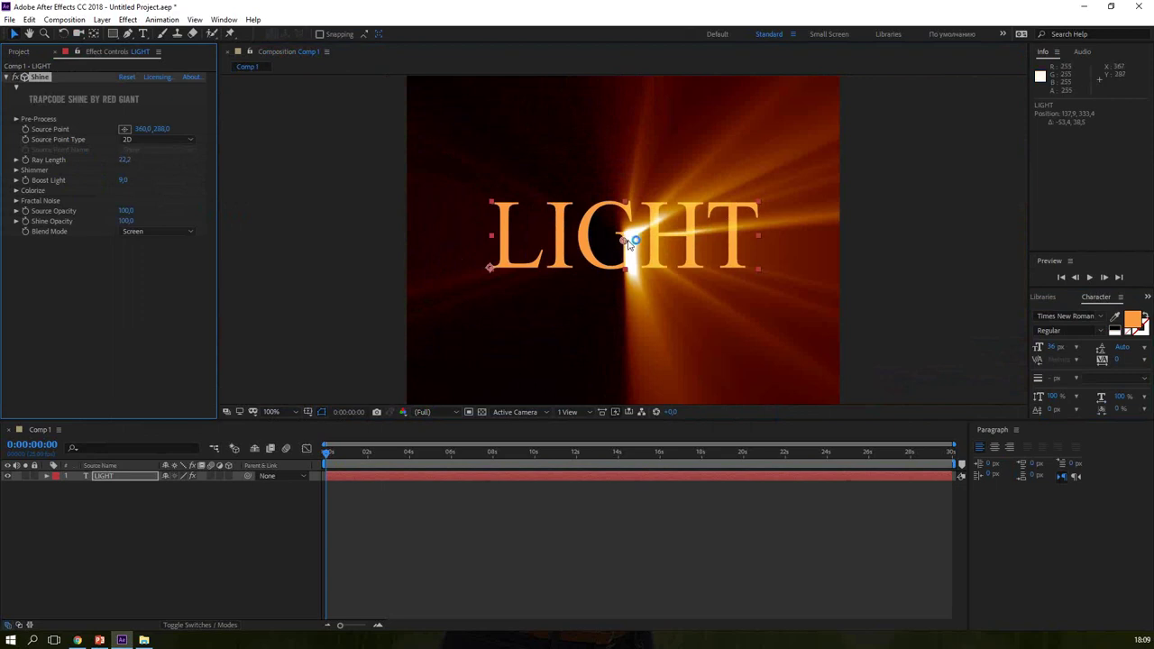
pyautogui.moveTo(631, 242); pyautogui.dragTo(483, 231)
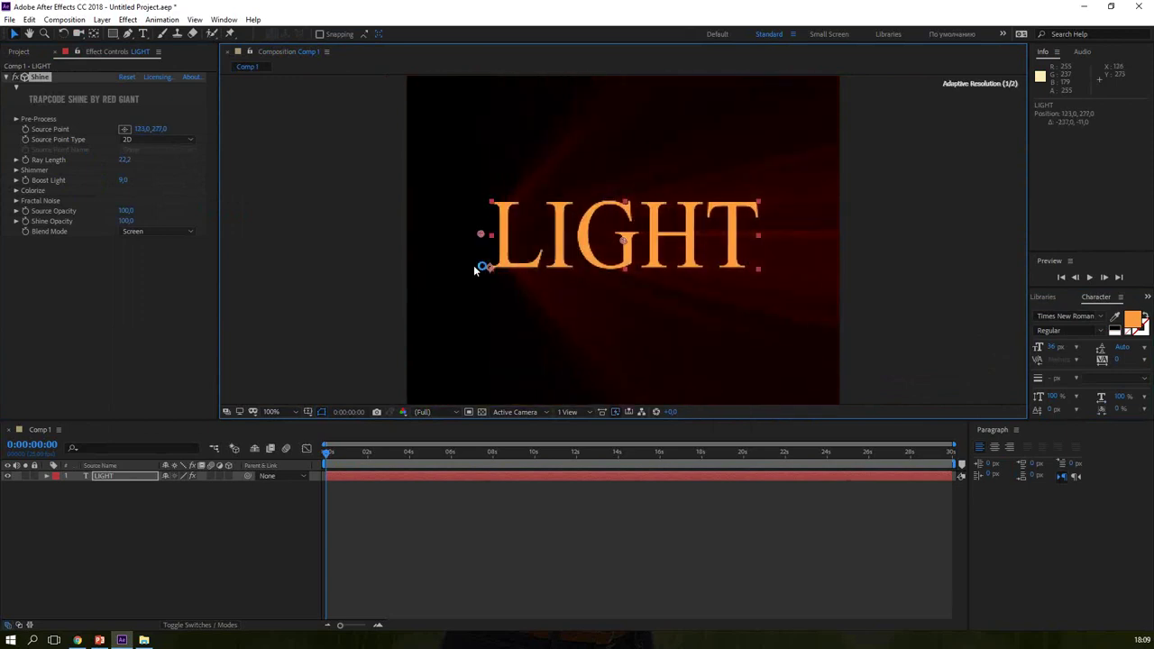
# Step: Keyframe Shine's Source Point to sweep to the right end of LIGHT by 3:24
pyautogui.click(28, 136)
pyautogui.moveTo(405, 452); pyautogui.dragTo(409, 452)
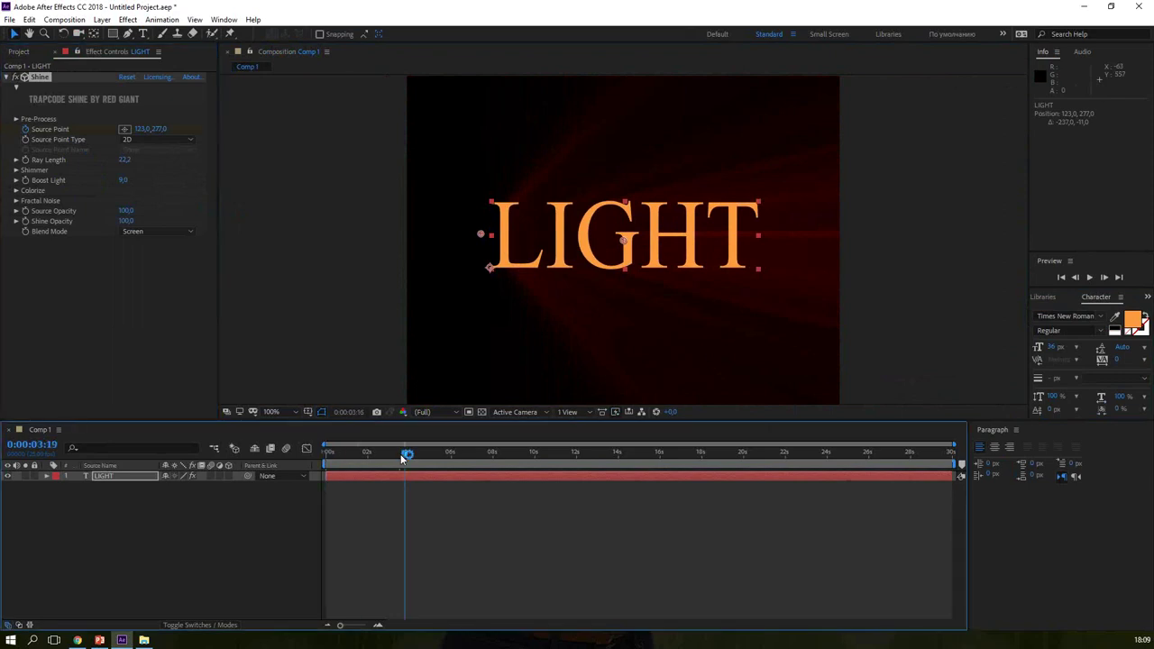
pyautogui.moveTo(479, 236); pyautogui.dragTo(772, 234)
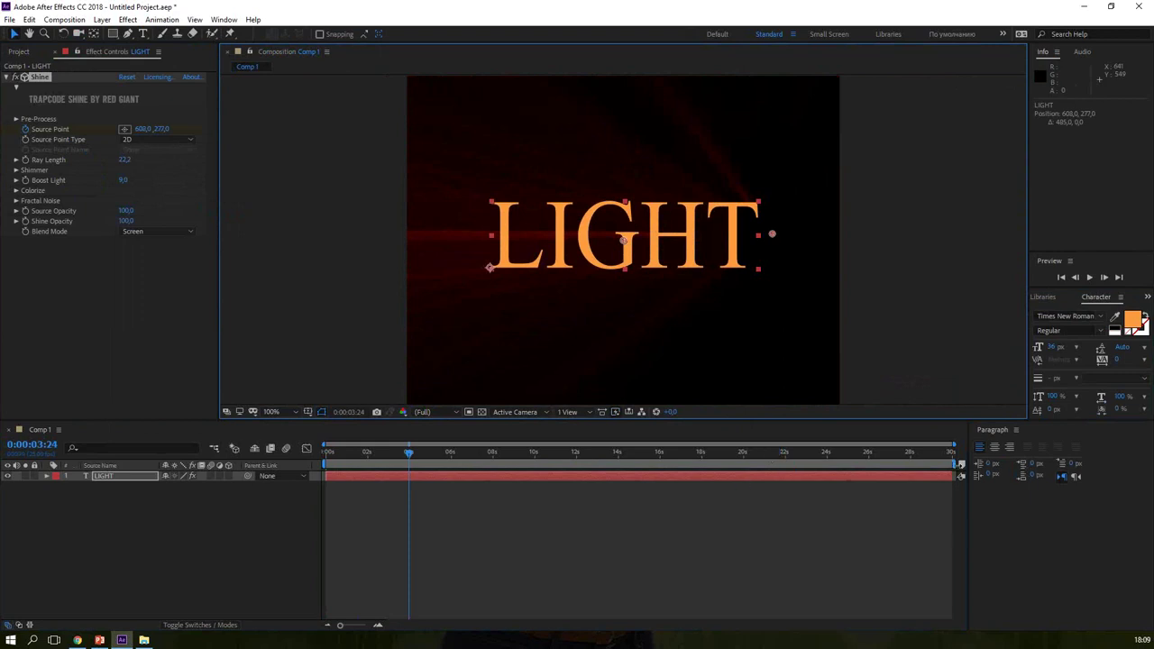
# Step: Trim Comp 1 to the 4-second work area and preview the shine sweep
pyautogui.moveTo(954, 464); pyautogui.dragTo(408, 465)
pyautogui.click(419, 469)
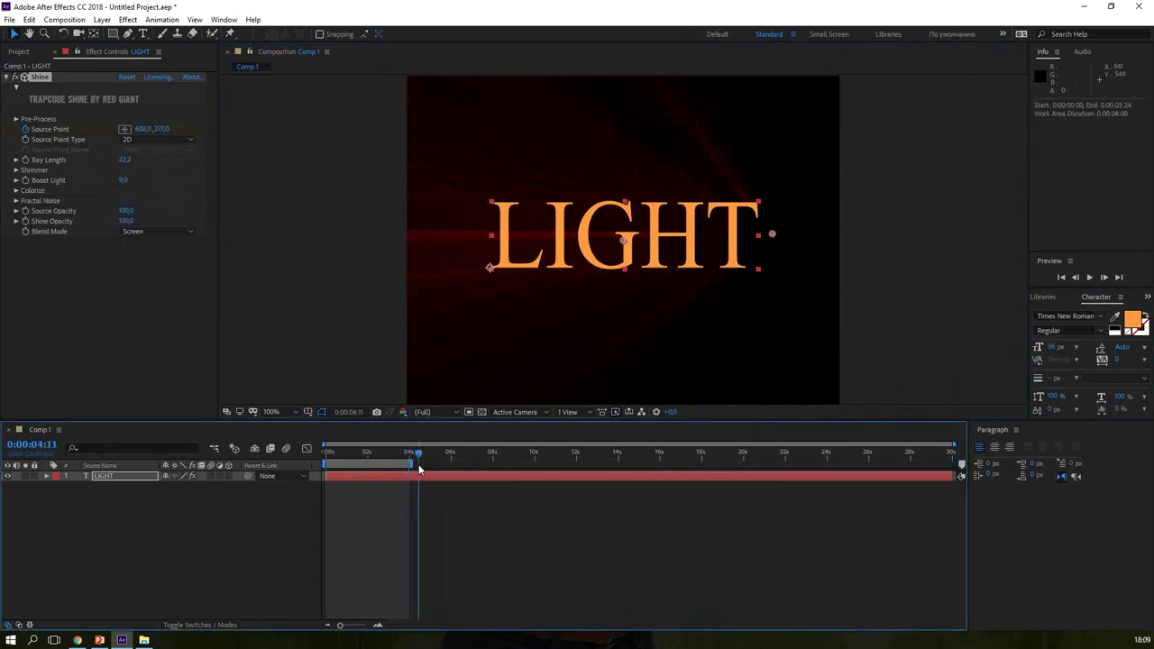
pyautogui.rightClick(392, 465)
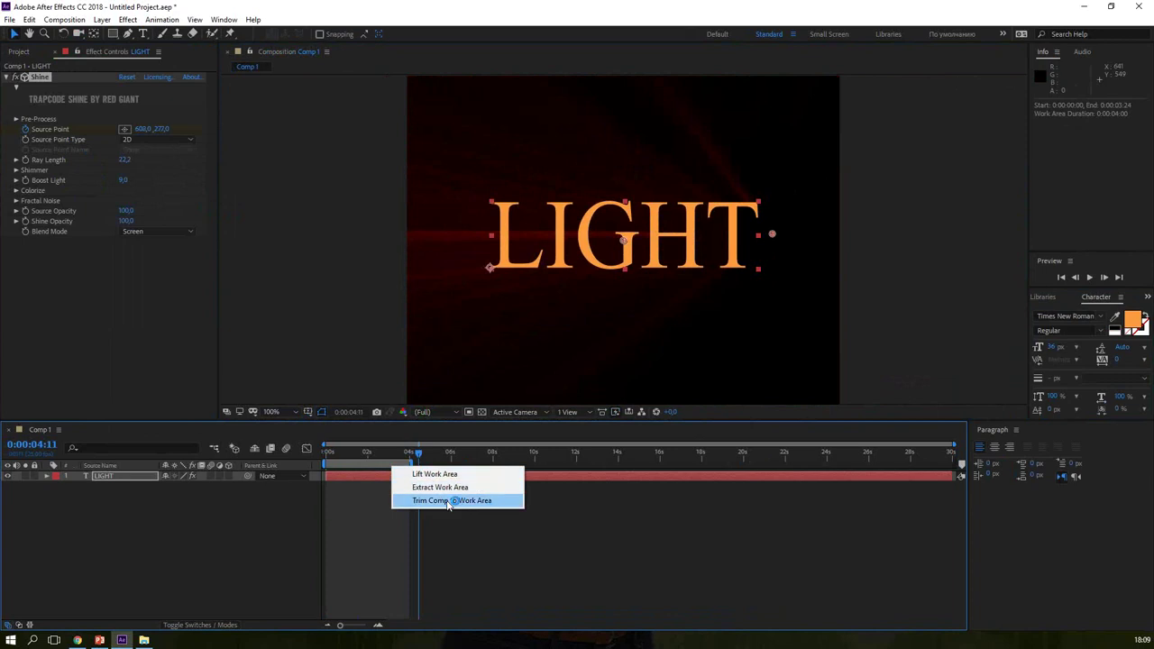
pyautogui.click(448, 500)
pyautogui.click(333, 457)
pyautogui.press('space')
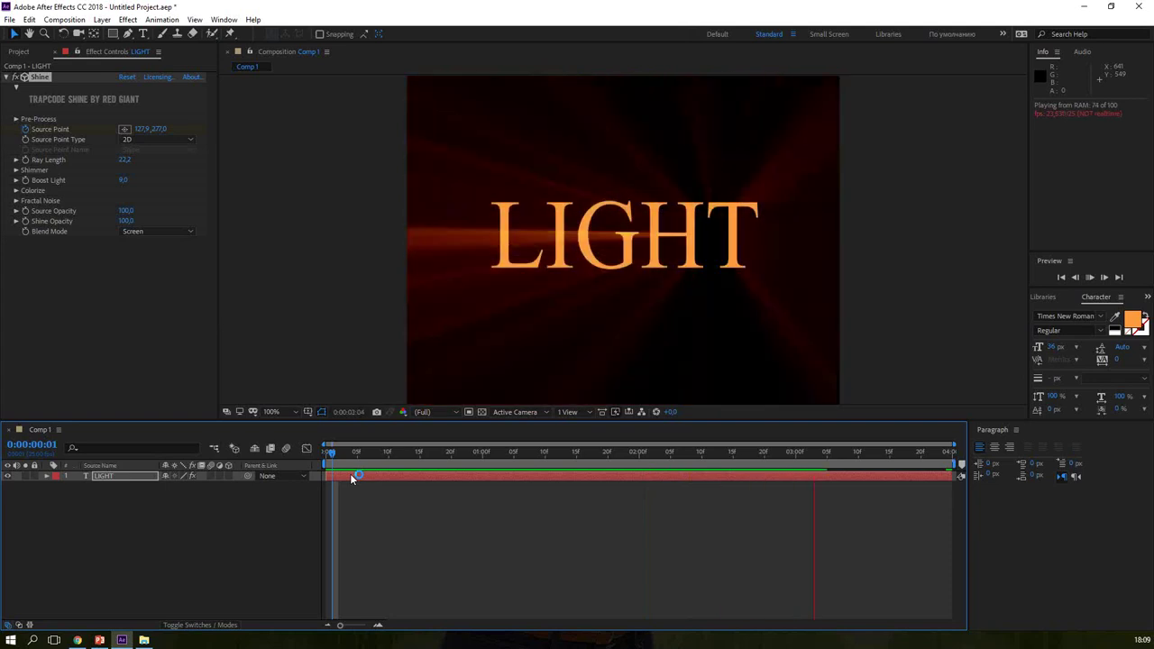
pyautogui.press('space')
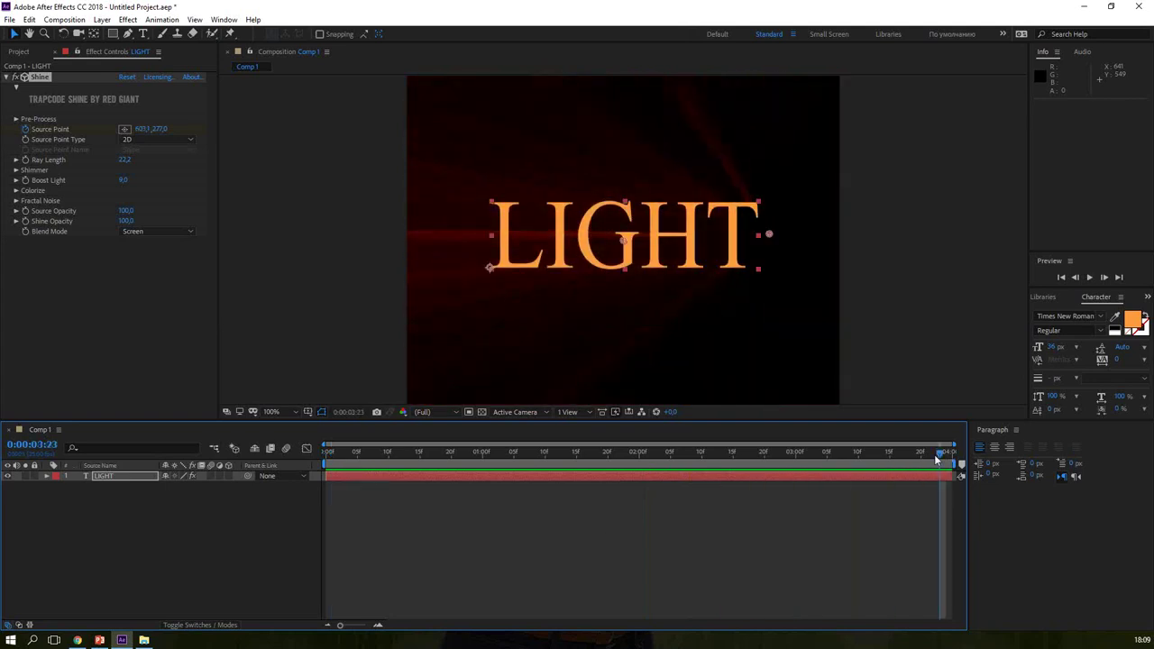
pyautogui.moveTo(941, 459)
pyautogui.mouseDown()
pyautogui.moveTo(645, 470)
pyautogui.moveTo(546, 490)
pyautogui.mouseUp()
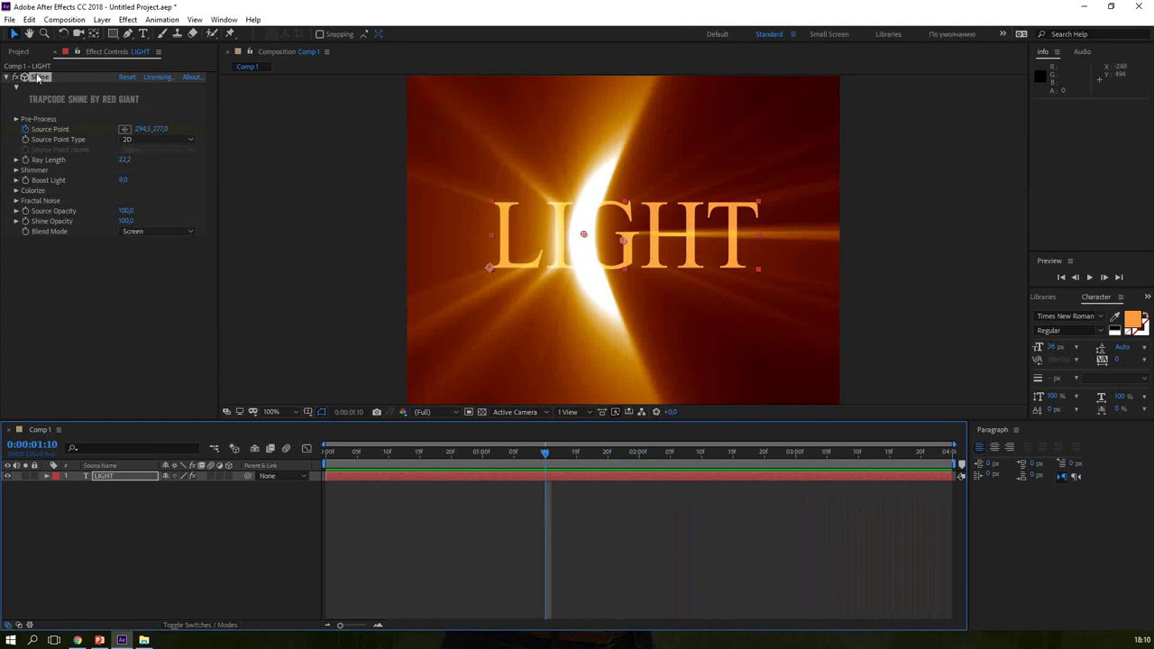
# Step: Import seattle.jpg and make a new seattle composition from it
pyautogui.click(18, 54)
pyautogui.doubleClick(133, 326)
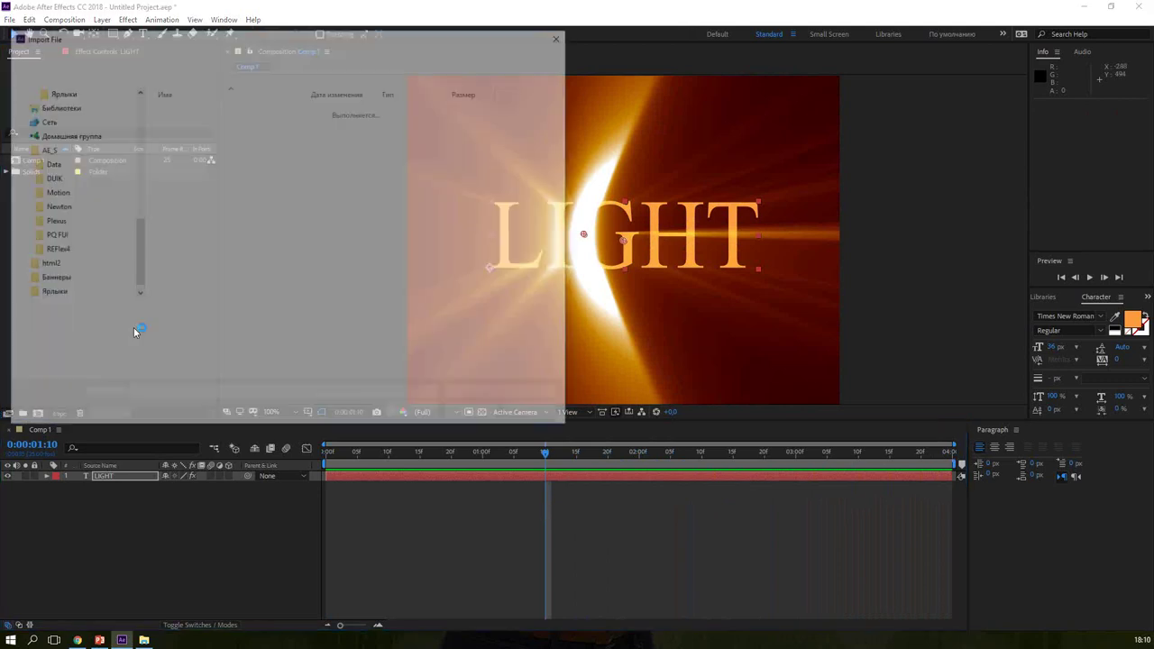
pyautogui.doubleClick(183, 210)
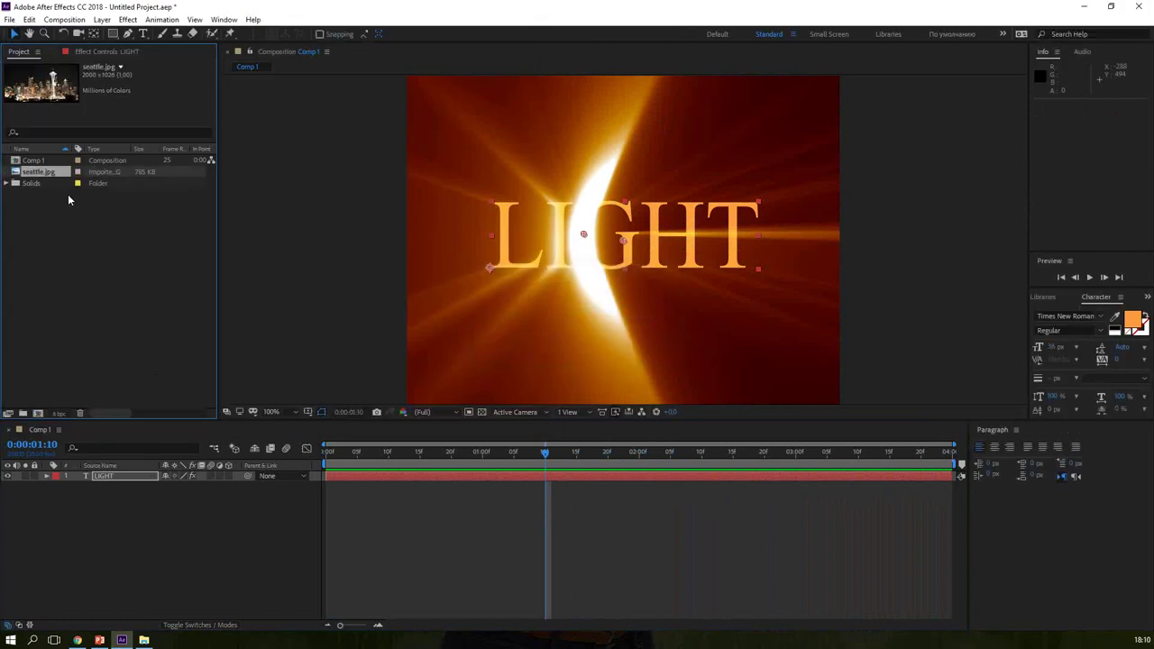
pyautogui.moveTo(42, 175); pyautogui.dragTo(42, 414)
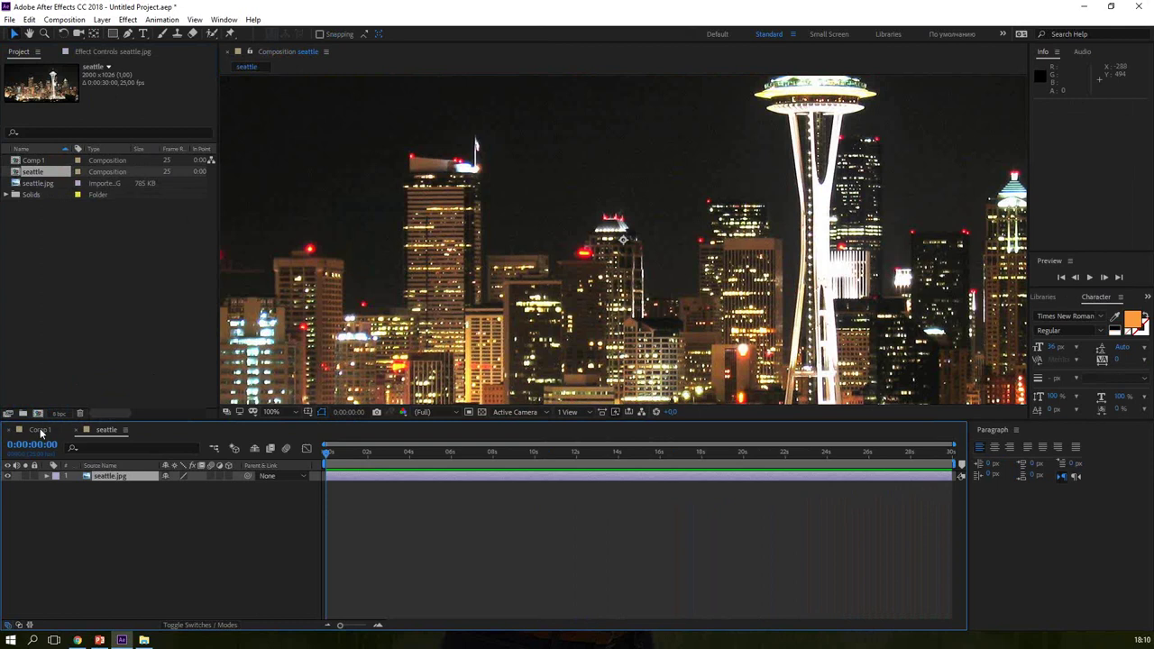
# Step: Paste the Shine effect from the LIGHT layer onto the seattle photo
pyautogui.click(40, 430)
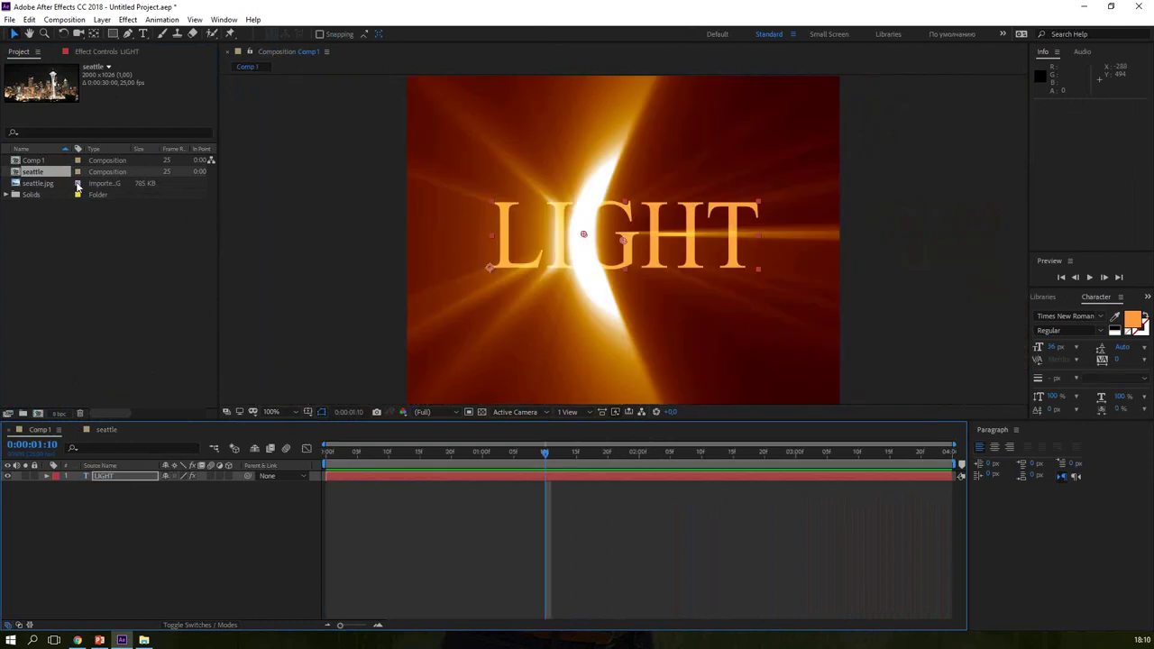
pyautogui.click(103, 52)
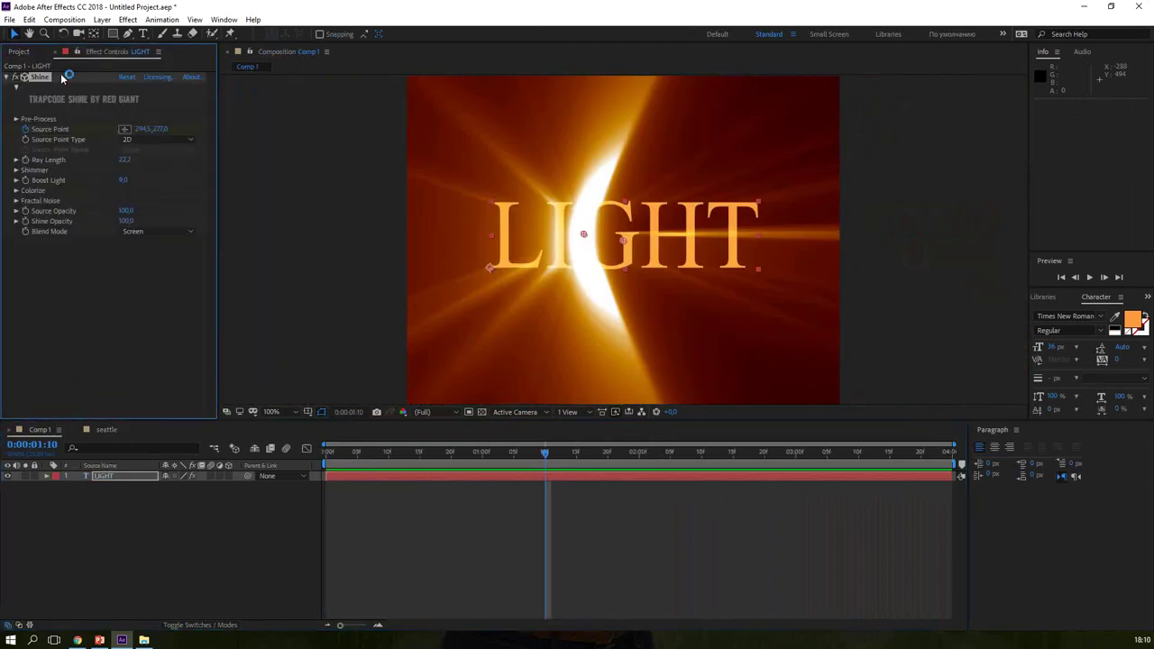
pyautogui.click(108, 431)
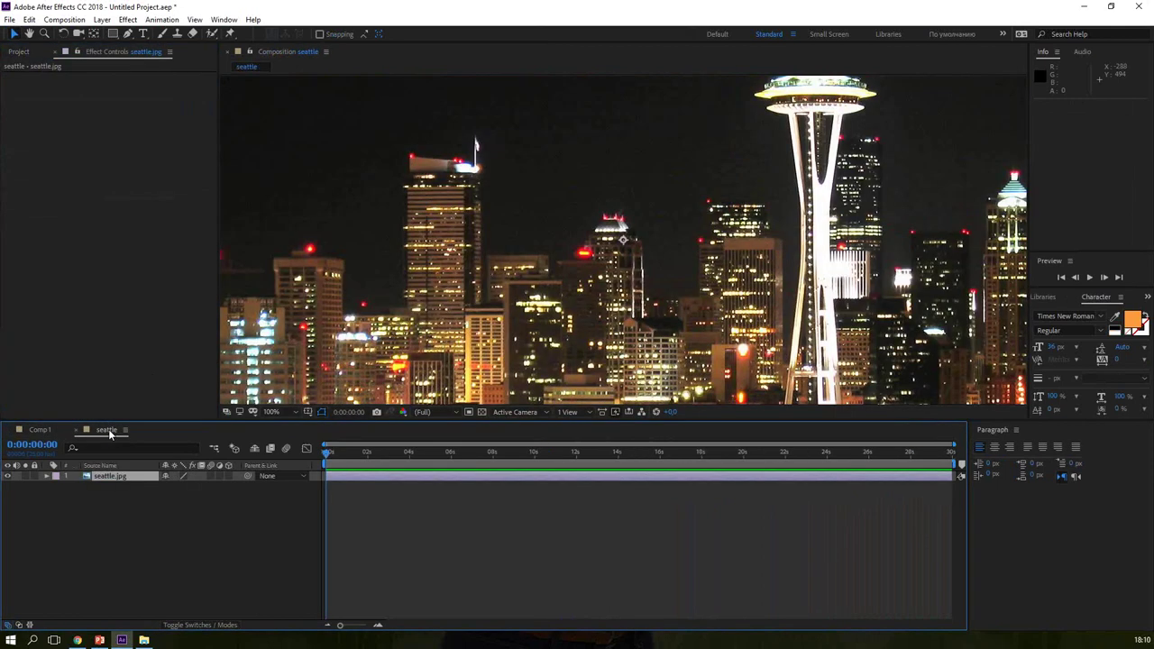
pyautogui.click(113, 476)
pyautogui.hotkey('ctrl', 'v')
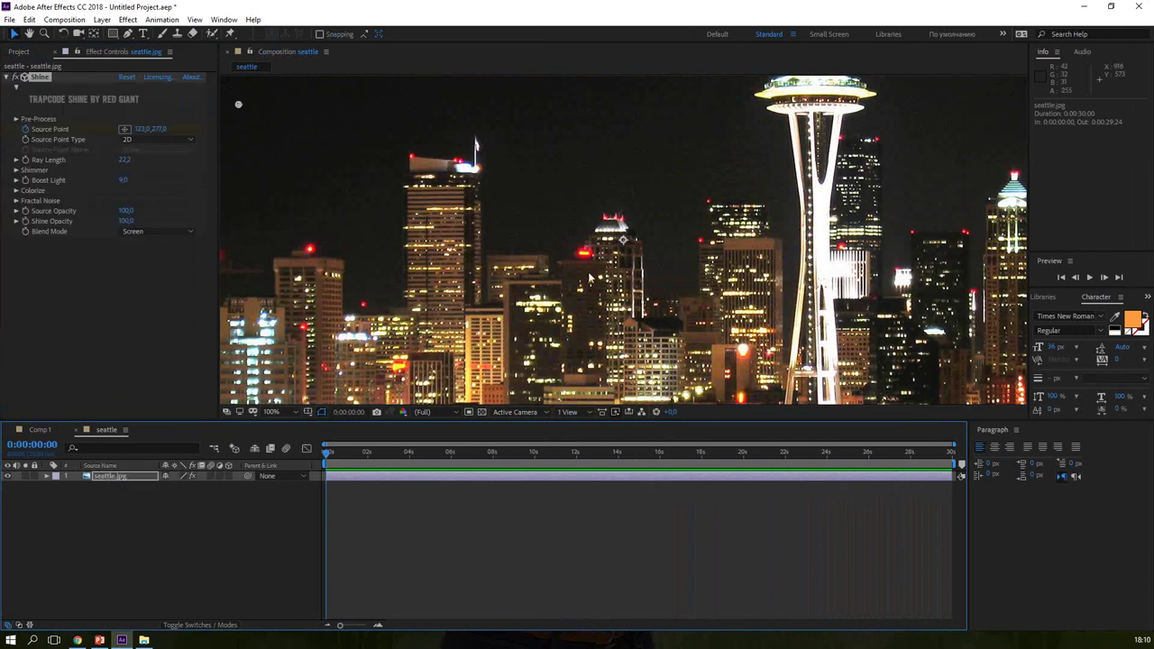
# Step: At 50% view, shorten the rays and place the Shine source right of the Space Needle
pyautogui.click(271, 412)
pyautogui.click(298, 210)
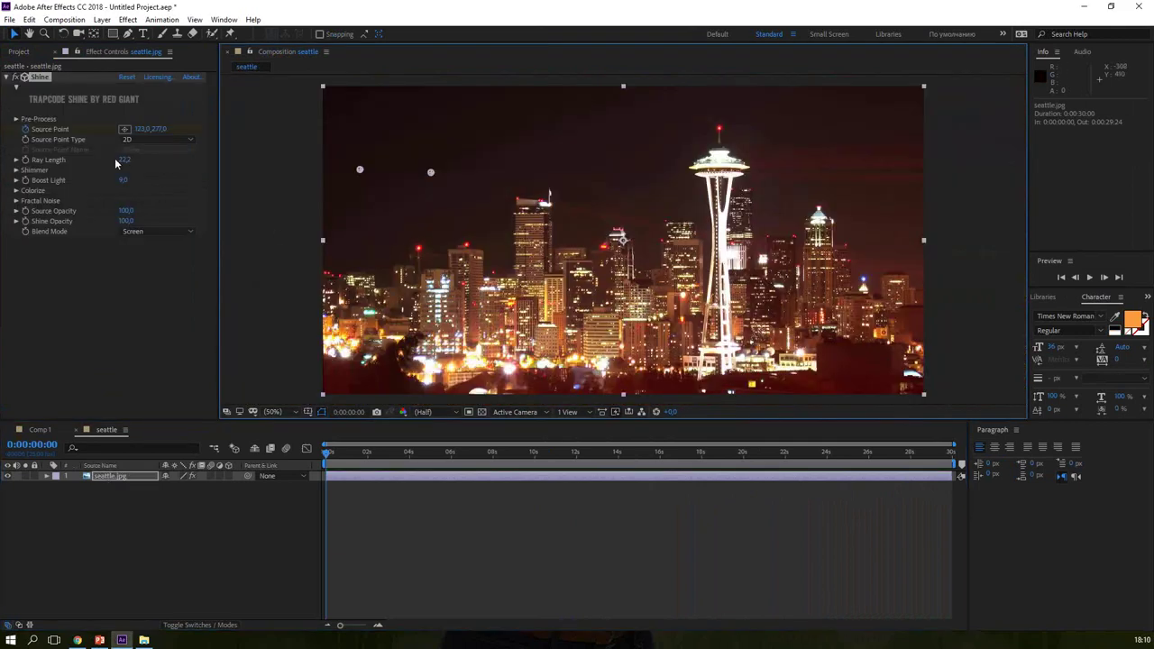
pyautogui.click(124, 129)
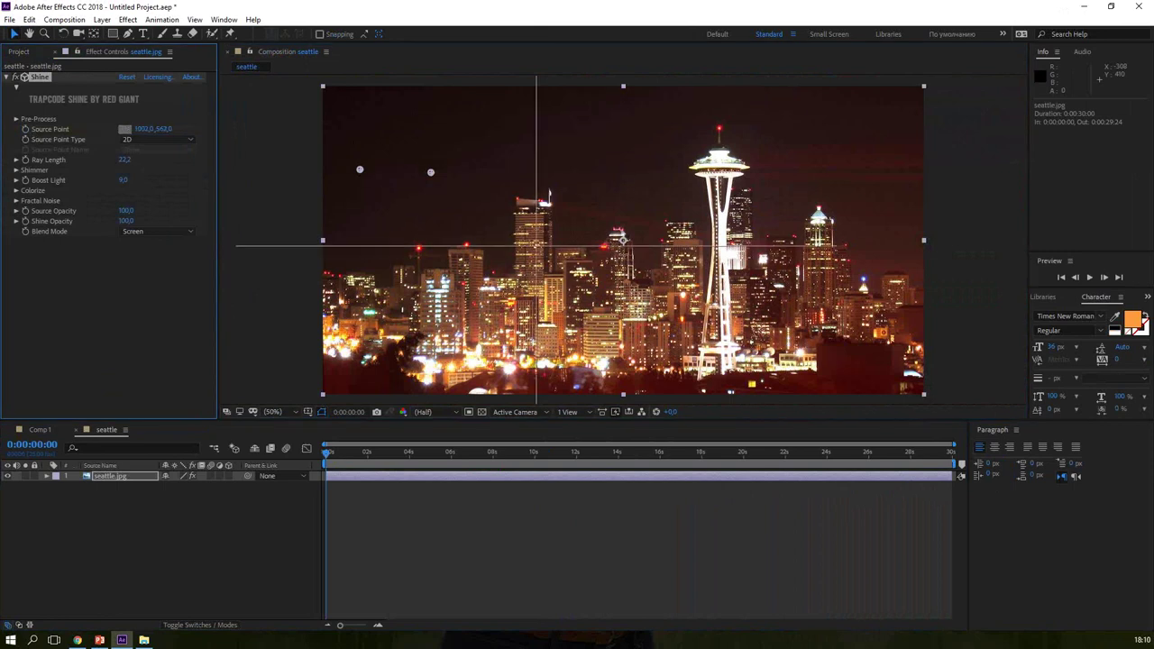
pyautogui.click(622, 244)
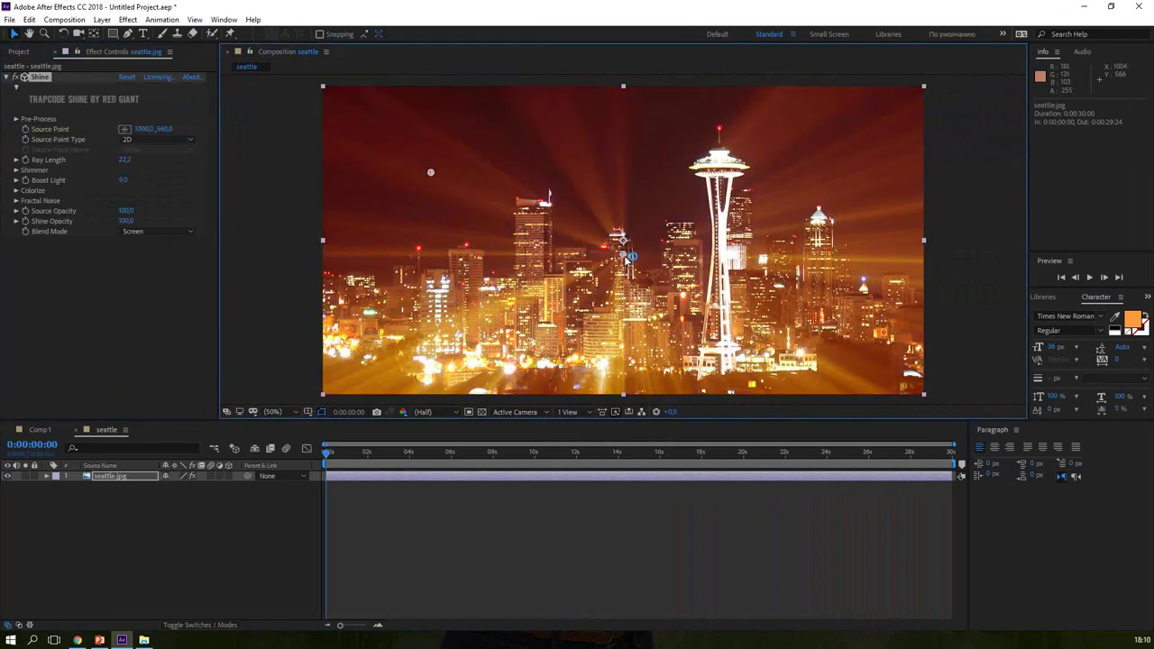
pyautogui.moveTo(625, 253)
pyautogui.mouseDown()
pyautogui.moveTo(731, 295)
pyautogui.moveTo(726, 200)
pyautogui.mouseUp()
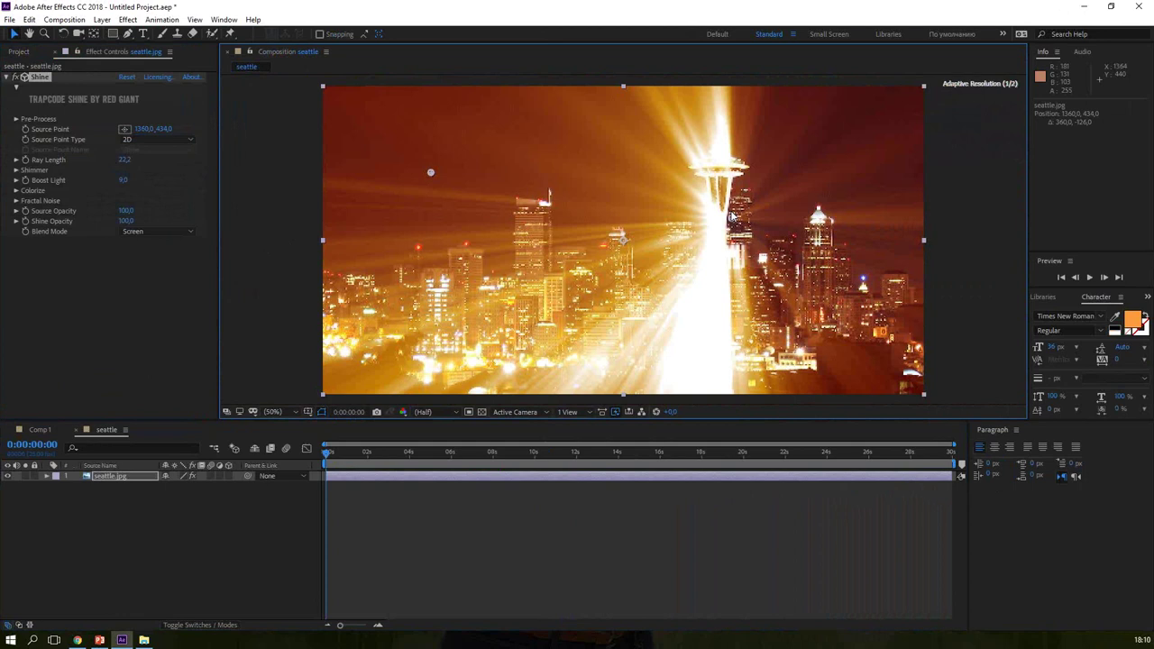
pyautogui.moveTo(124, 160); pyautogui.dragTo(91, 186)
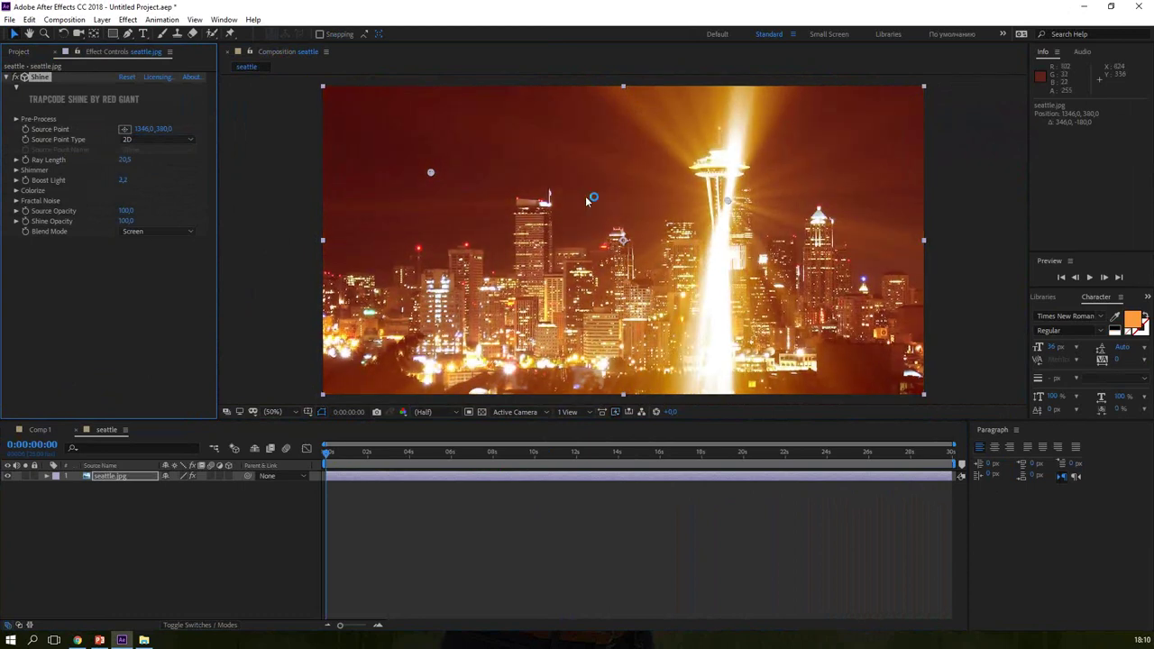
pyautogui.moveTo(727, 205); pyautogui.dragTo(820, 225)
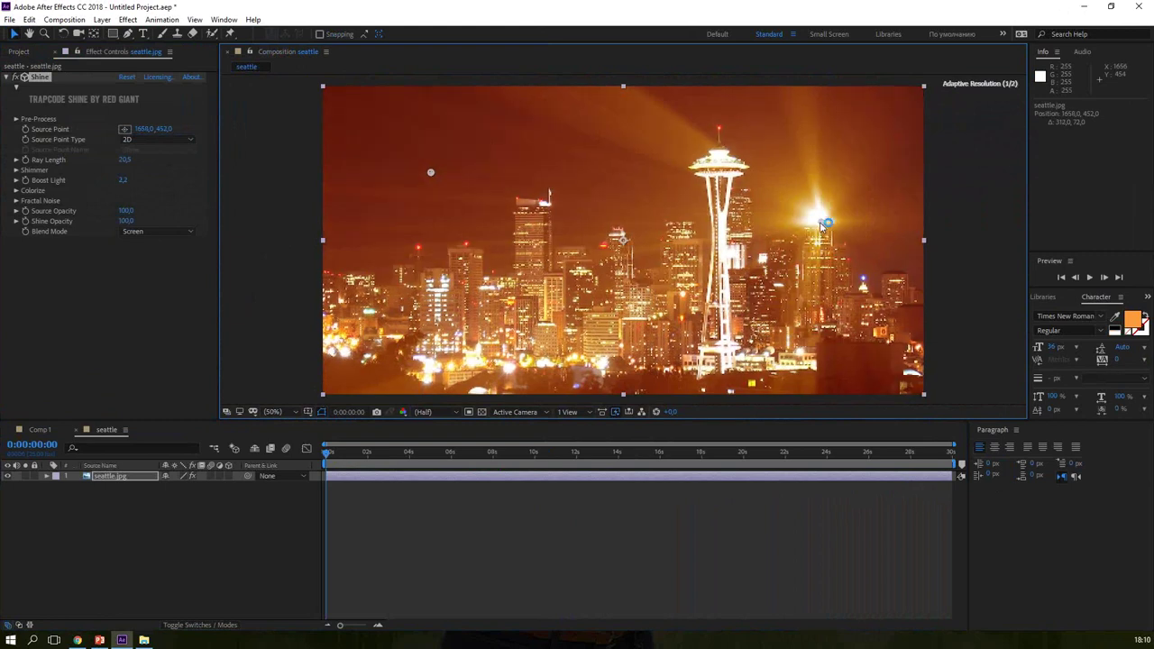
pyautogui.click(40, 431)
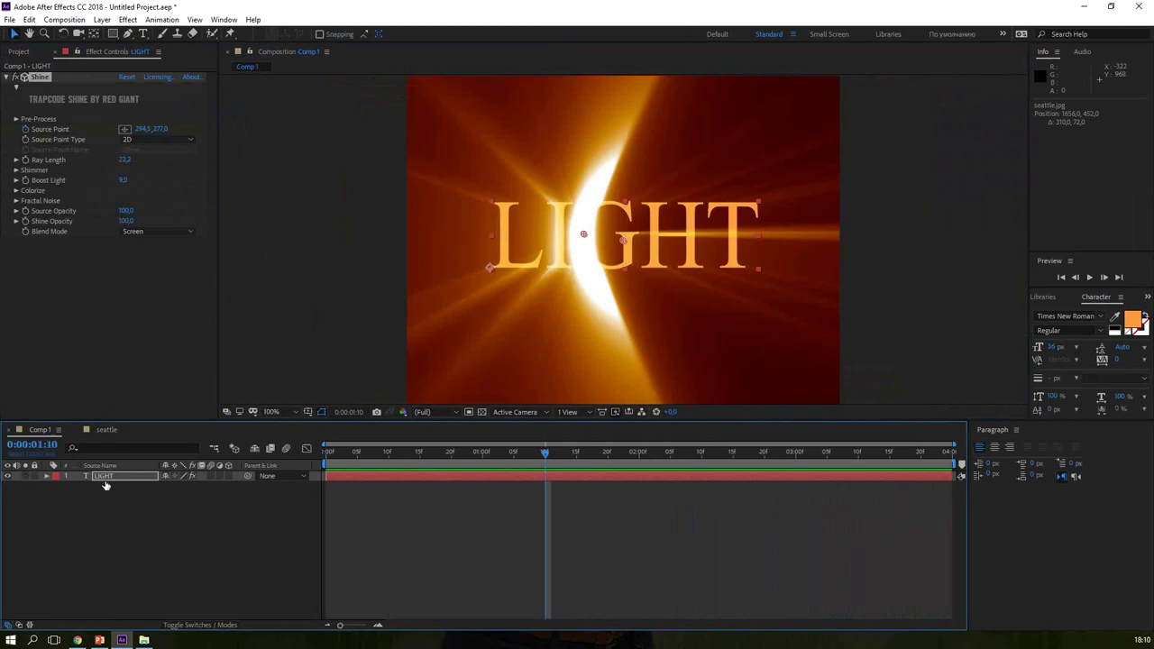
# Step: Add Trapcode Starglow to the LIGHT layer using the Warm Heaven 2 preset
pyautogui.click(105, 480)
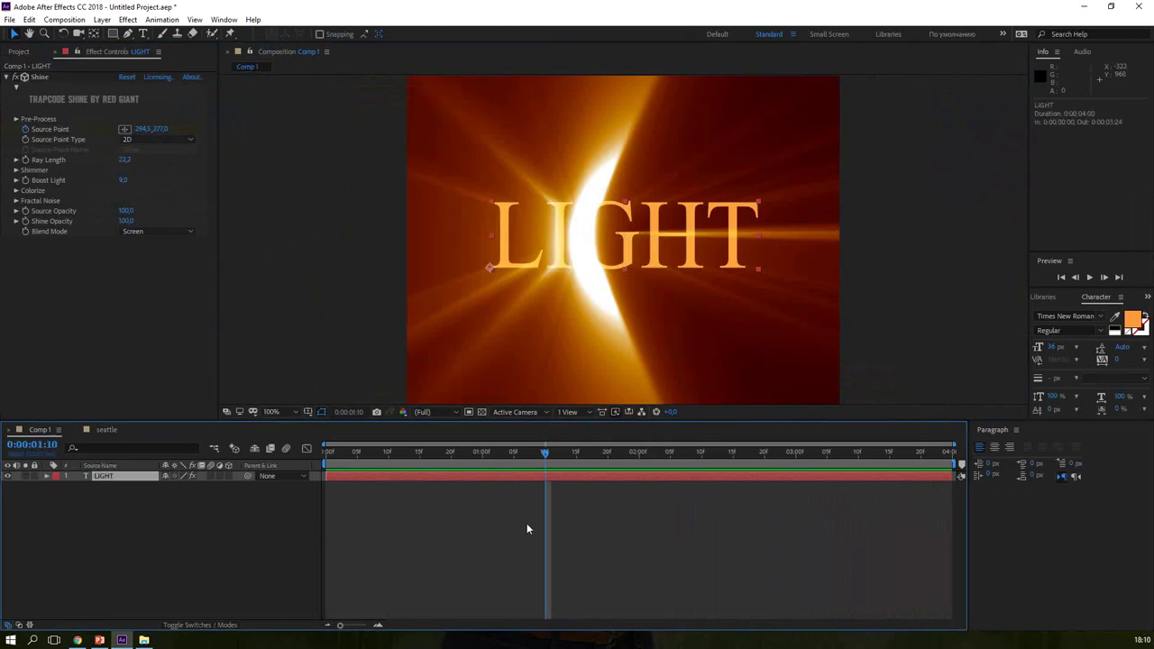
pyautogui.click(131, 21)
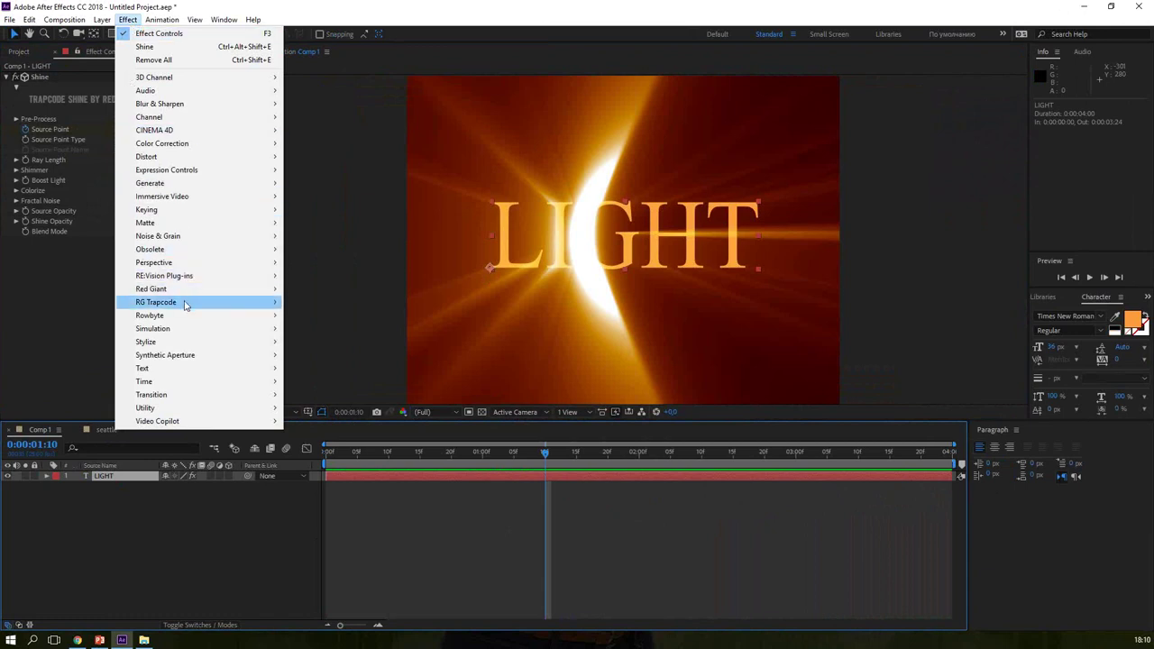
pyautogui.moveTo(188, 302)
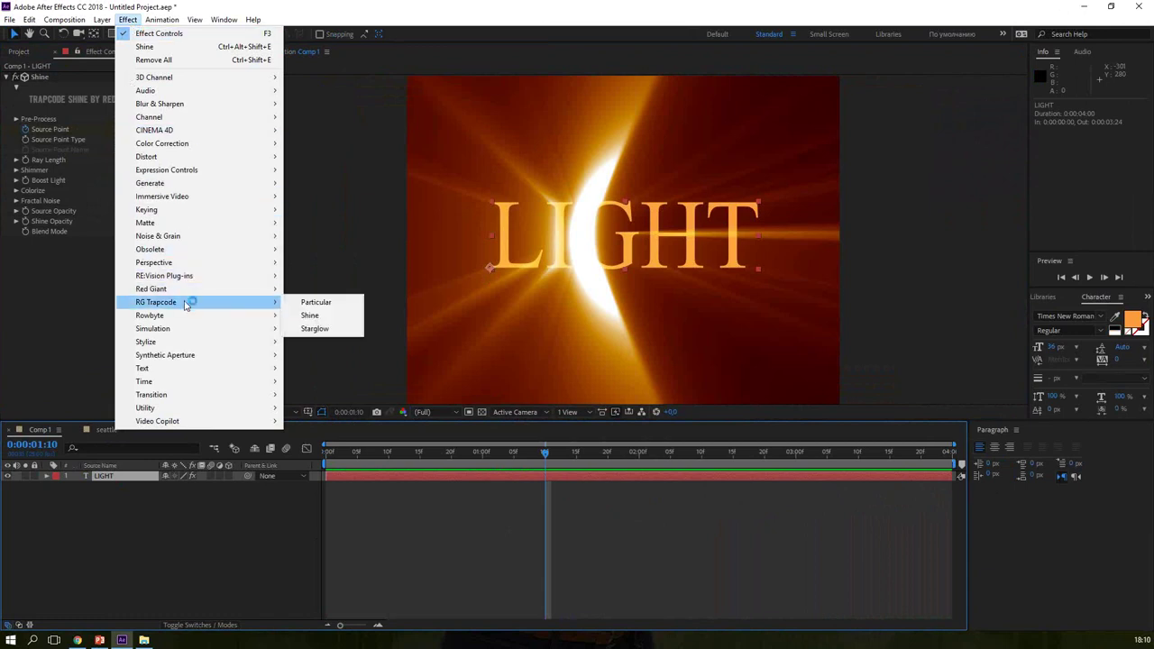
pyautogui.click(351, 331)
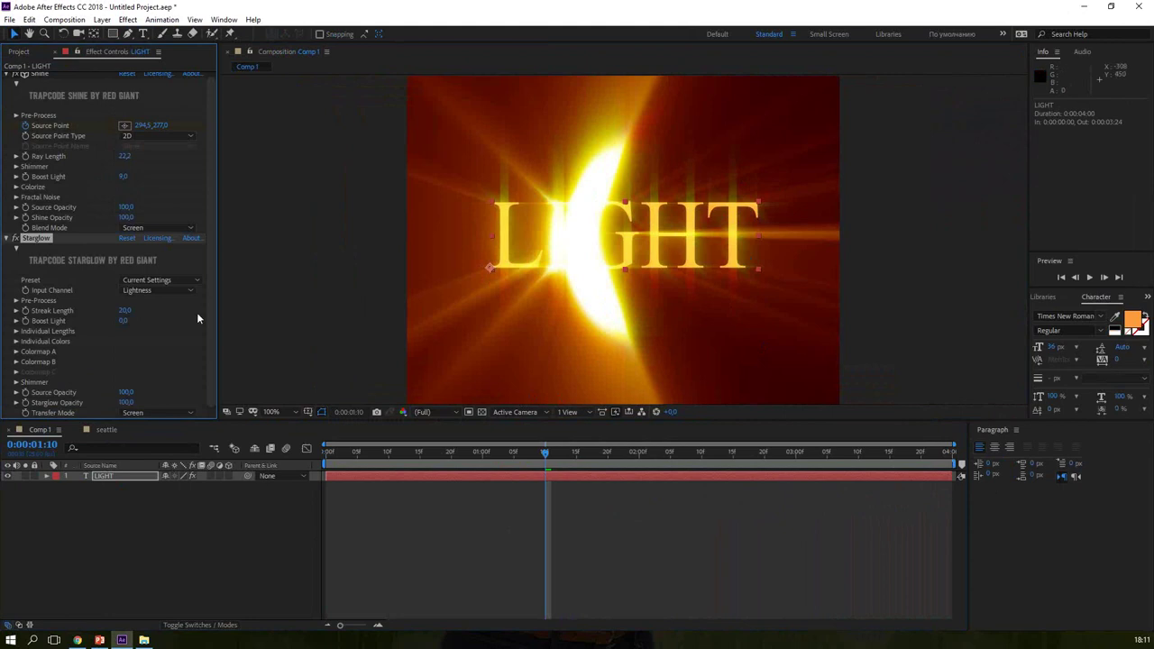
pyautogui.click(190, 282)
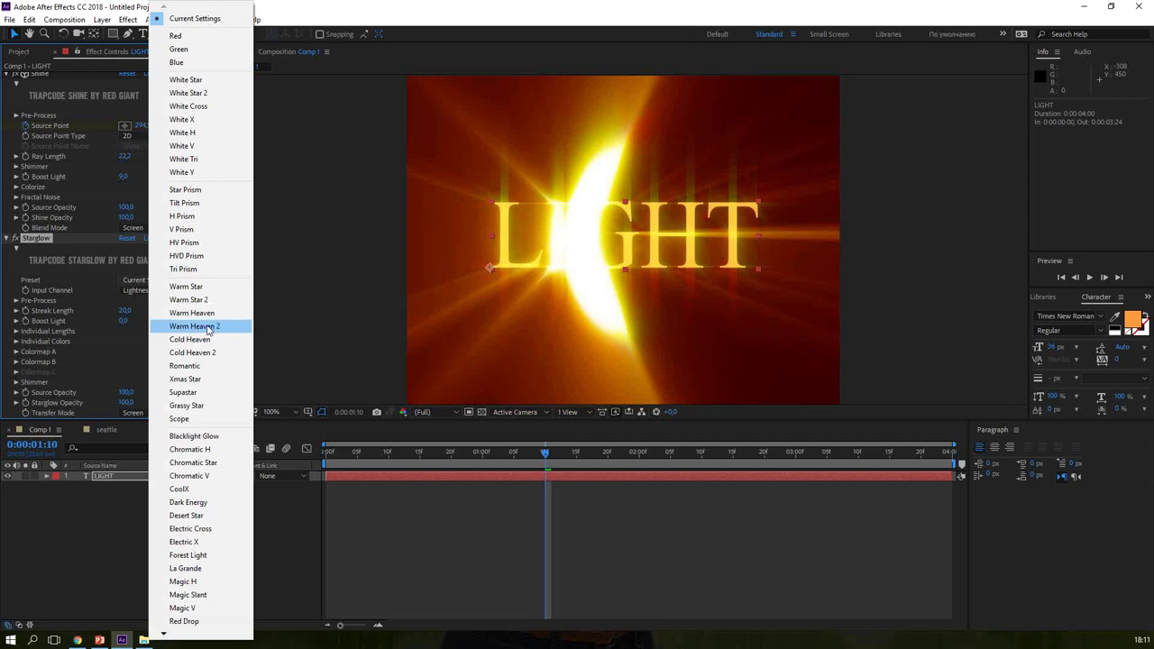
pyautogui.click(207, 328)
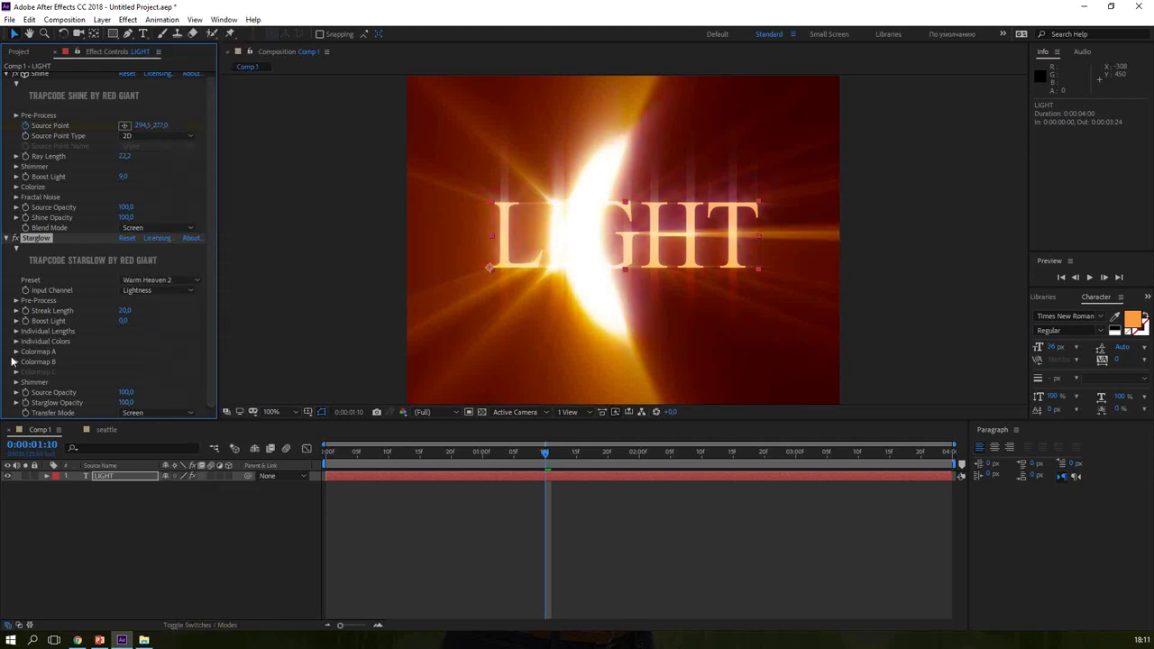
# Step: Switch Starglow's Colormap A preset to Radioaktiv
pyautogui.click(17, 351)
pyautogui.click(188, 364)
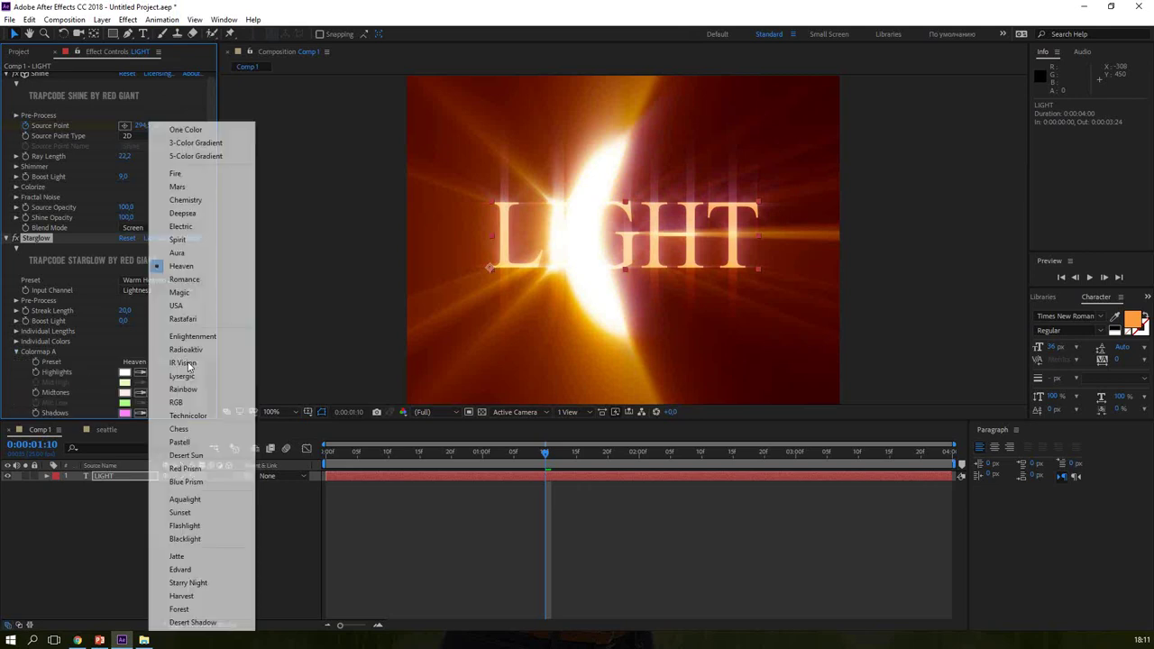
pyautogui.click(189, 350)
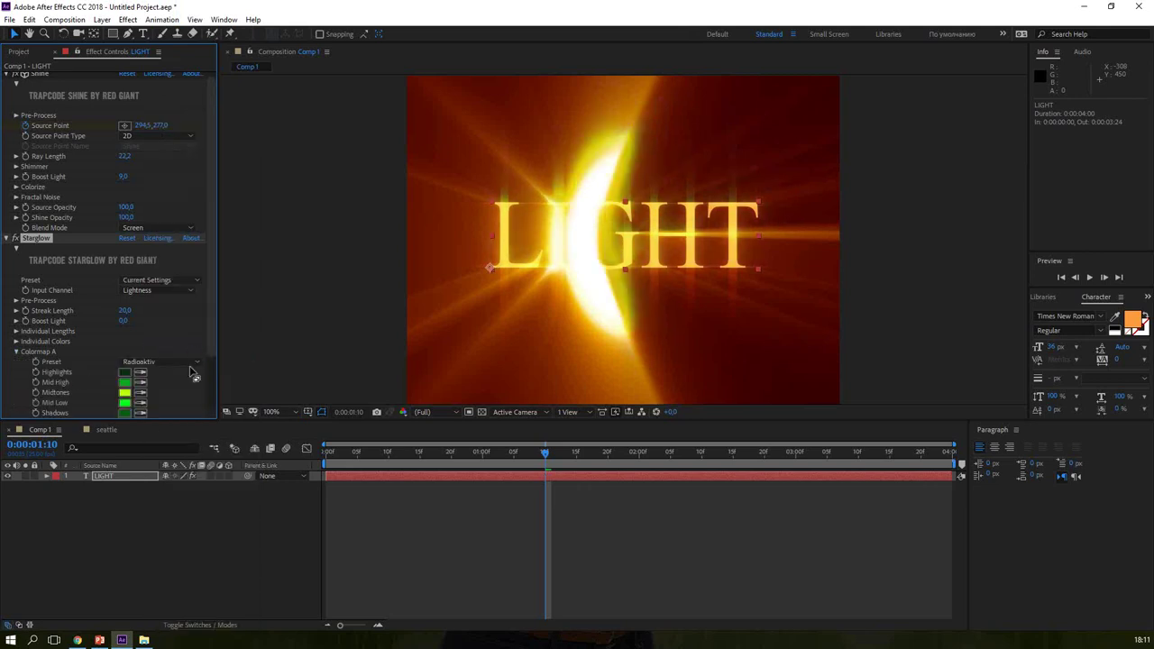
pyautogui.moveTo(213, 362); pyautogui.dragTo(210, 424)
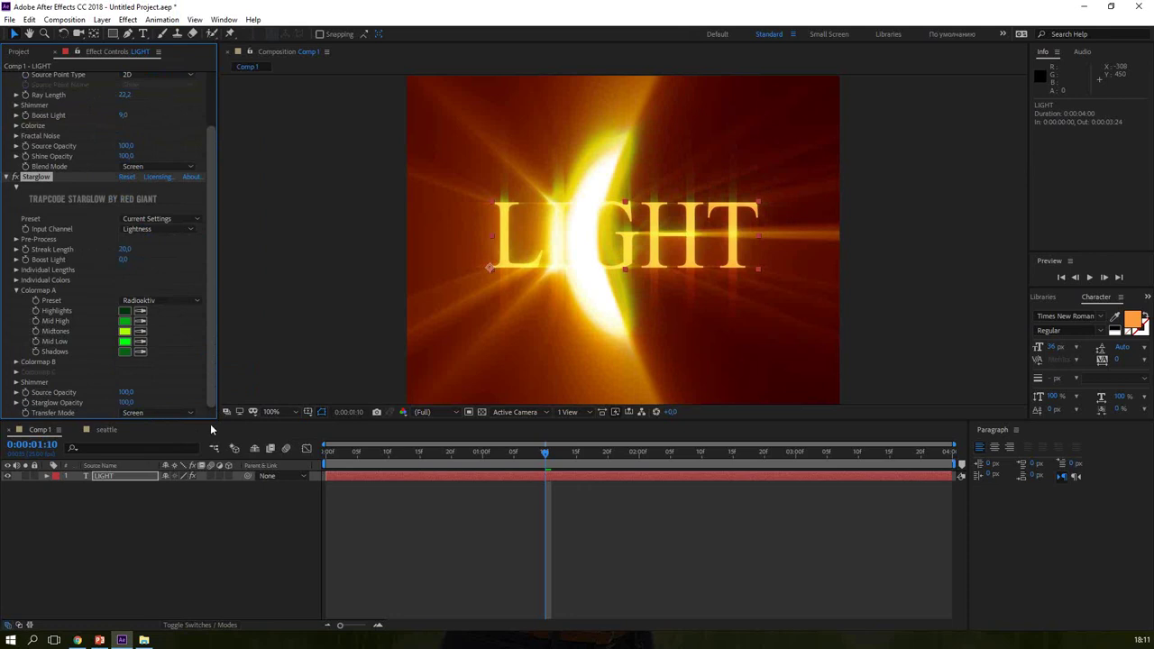
# Step: Set Starglow Shimmer Amount to 105 and Phase to 2 revolutions
pyautogui.click(15, 382)
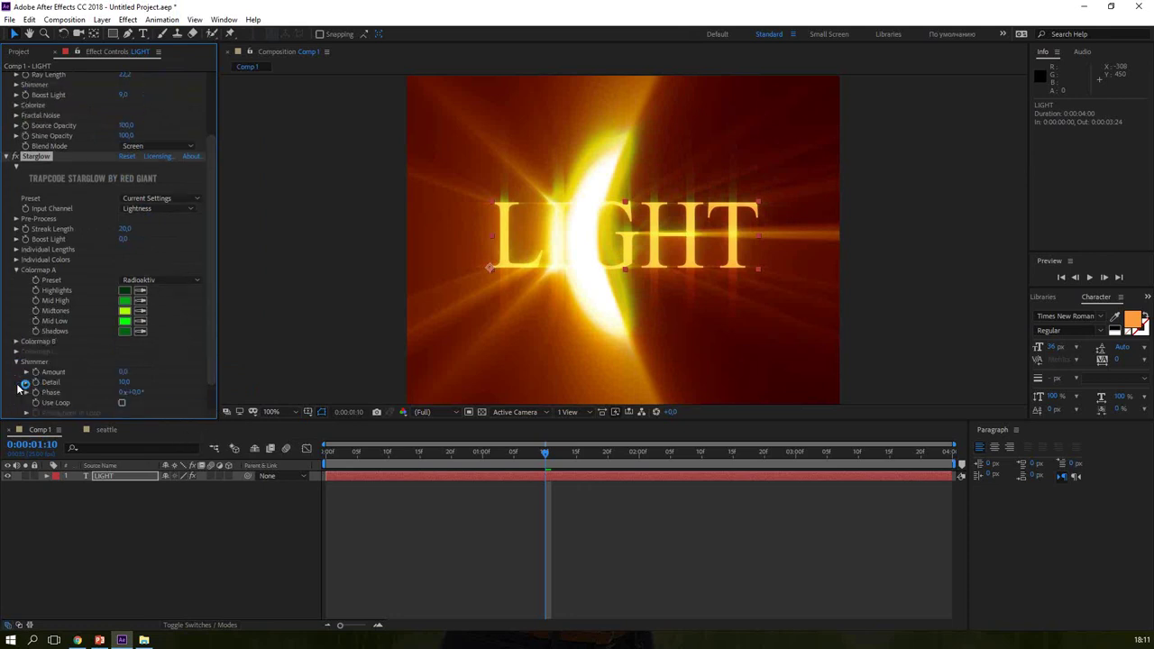
pyautogui.click(327, 460)
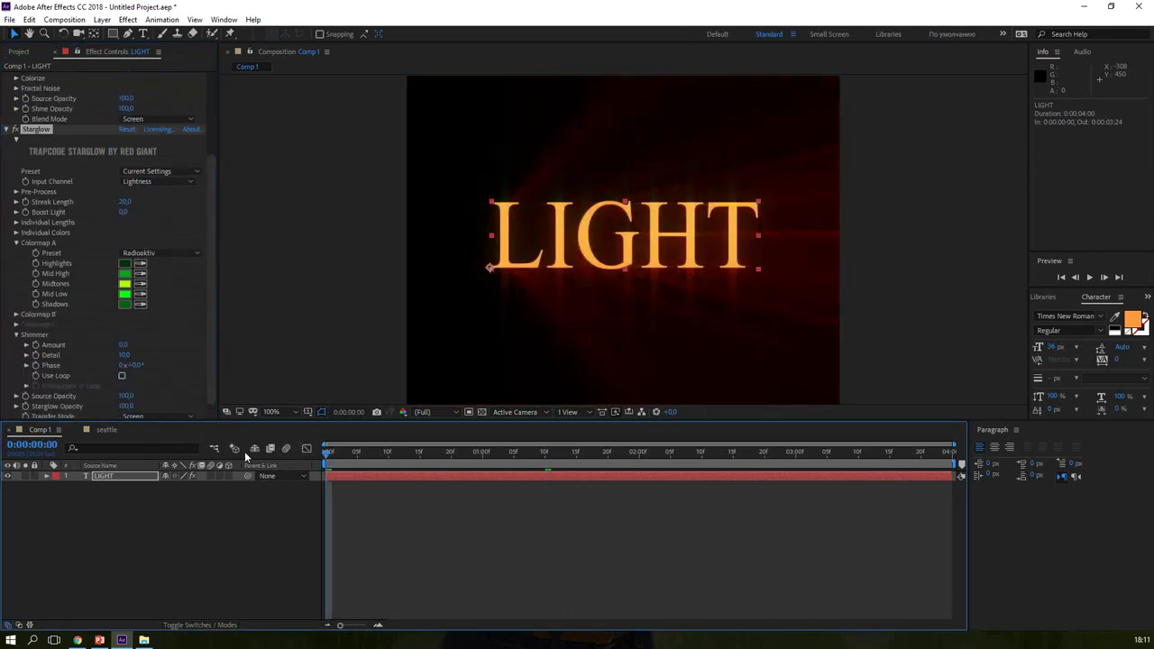
pyautogui.click(54, 398)
pyautogui.scroll(-1, 193, 395)
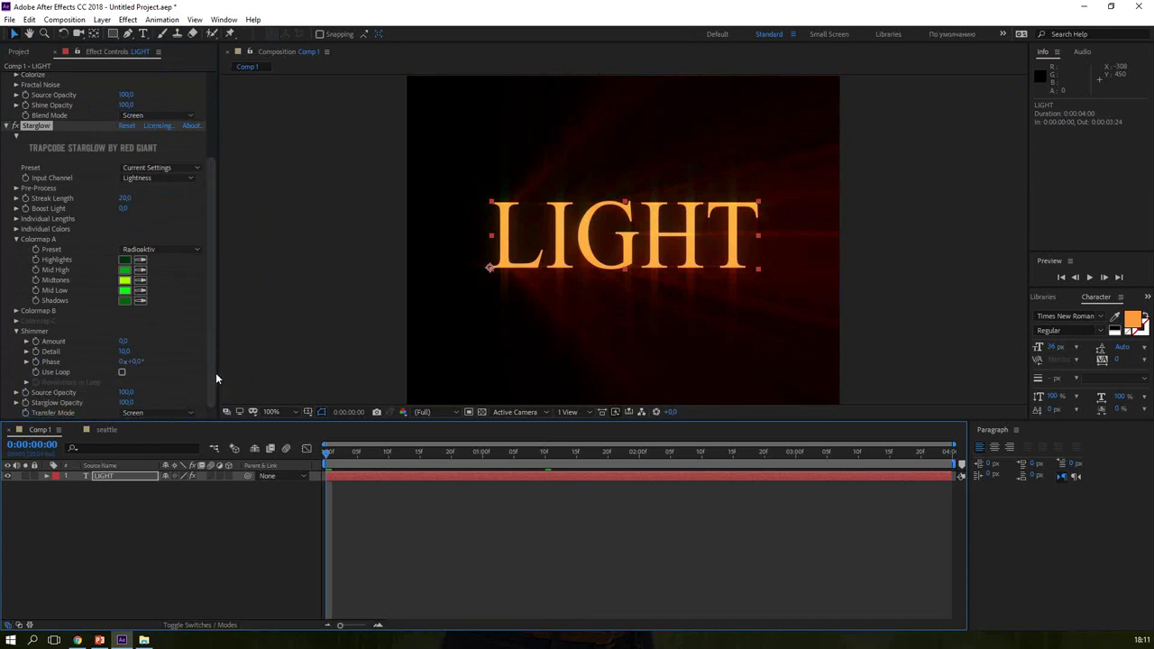
pyautogui.scroll(1, 162, 402)
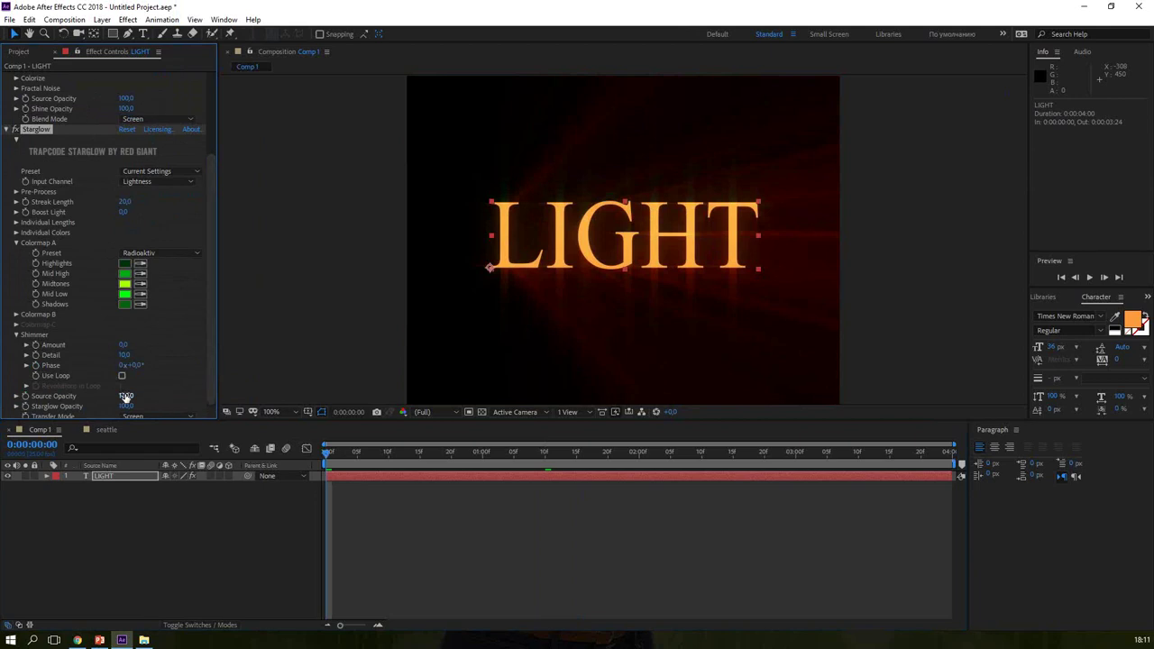
pyautogui.moveTo(125, 344); pyautogui.dragTo(203, 345)
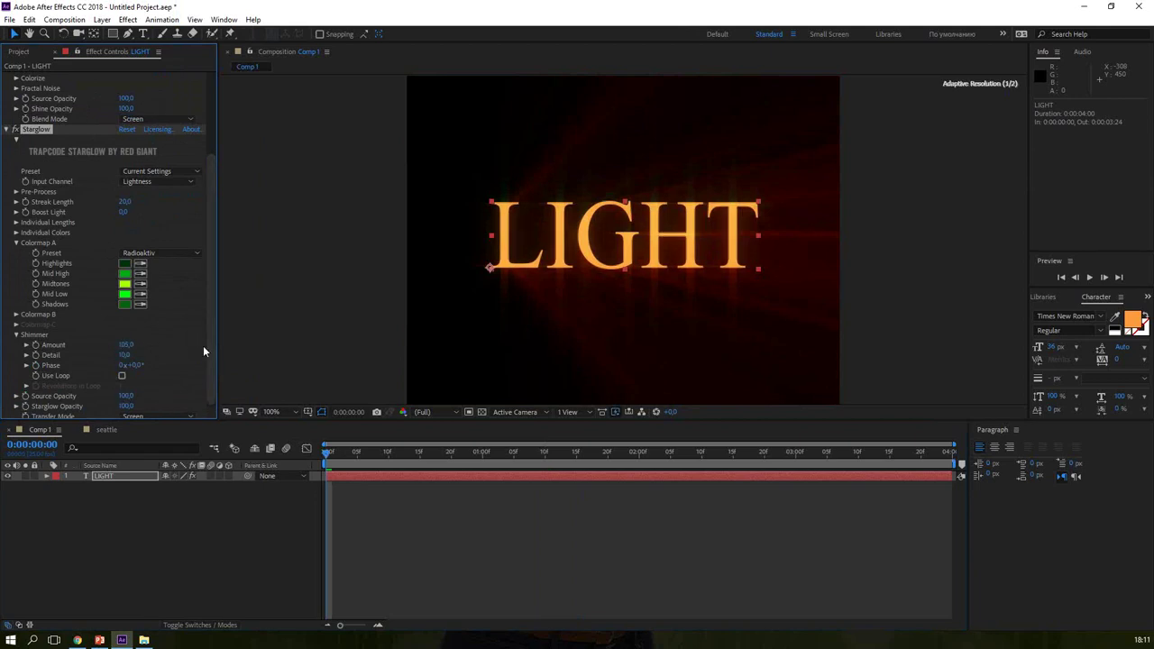
pyautogui.moveTo(141, 365)
pyautogui.mouseDown()
pyautogui.moveTo(204, 365)
pyautogui.moveTo(50, 373)
pyautogui.mouseUp()
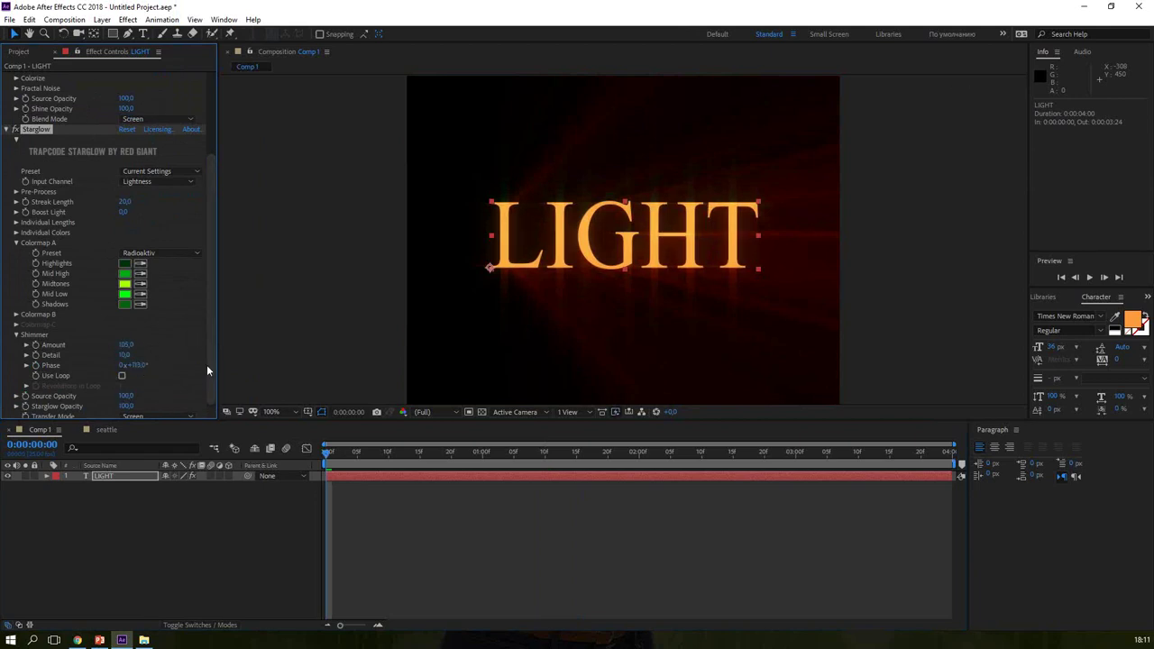
pyautogui.moveTo(327, 455); pyautogui.dragTo(947, 455)
pyautogui.click(121, 365)
pyautogui.write('2')
pyautogui.press('Return')
# Step: Preview the shimmering glow, then create a new composition, Comp 2, with default settings
pyautogui.moveTo(366, 450); pyautogui.dragTo(254, 474)
pyautogui.press('space')
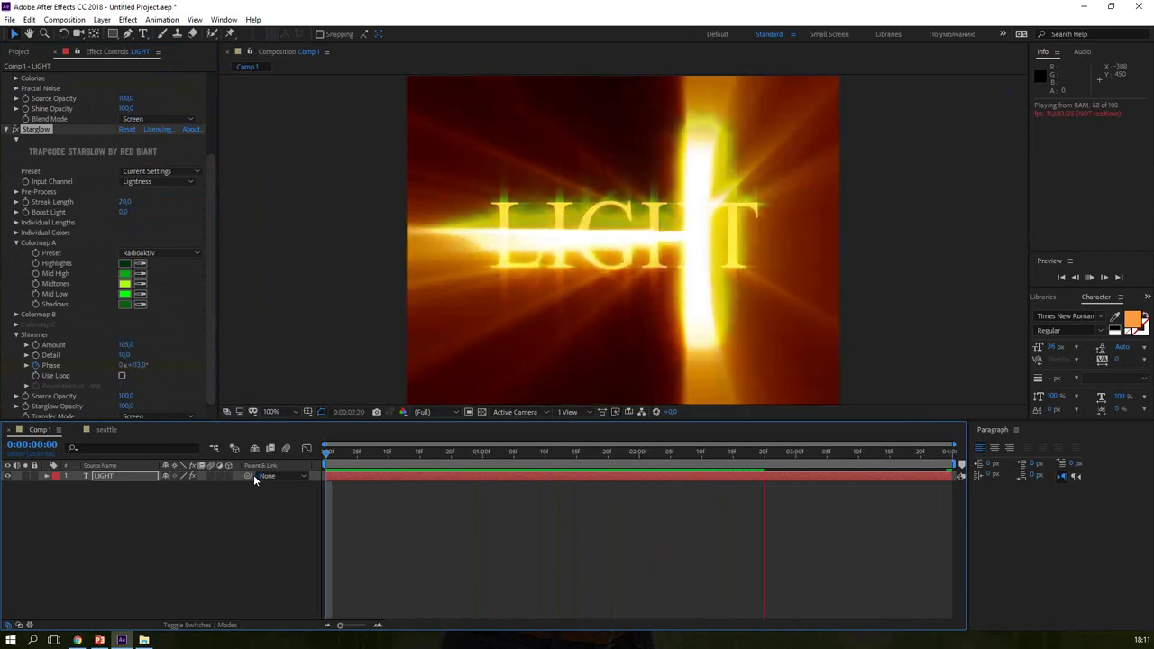
pyautogui.press('space')
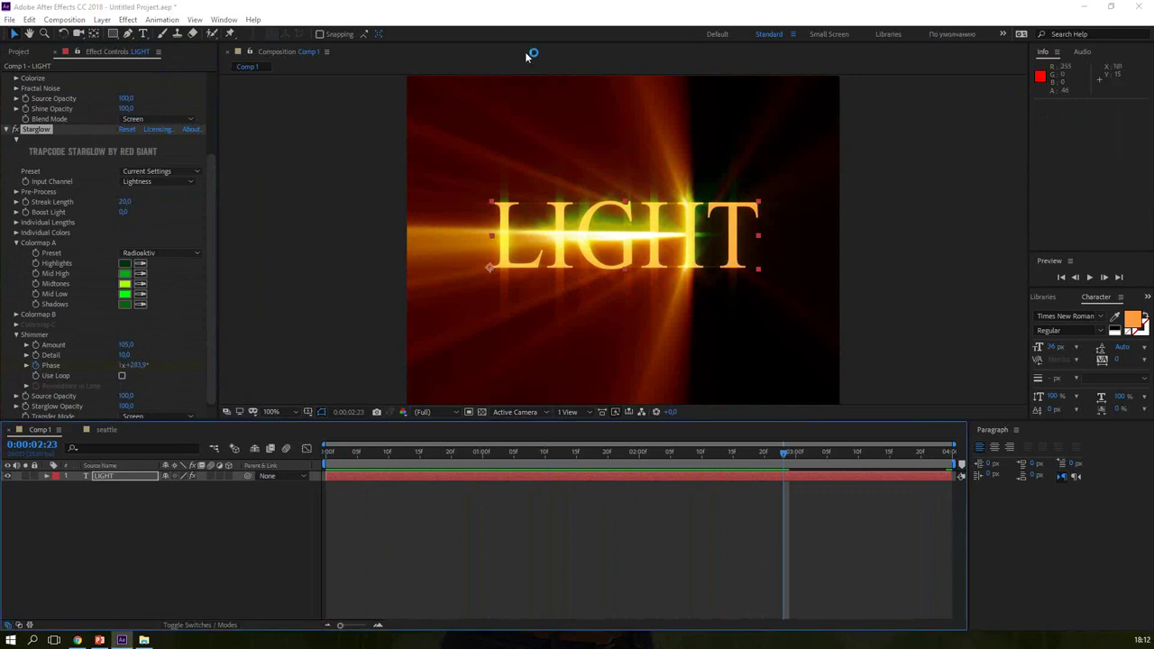
pyautogui.hotkey('ctrl', 'n')
pyautogui.press('Return')
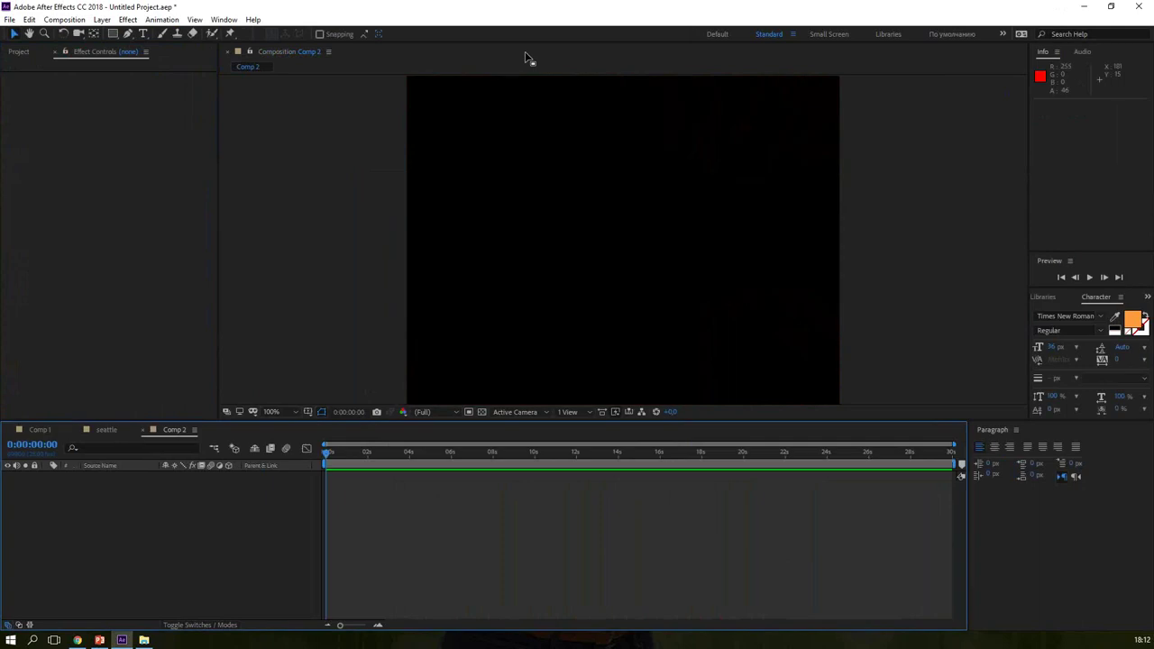
# Step: Add a Dark Gray Solid 2 layer to Comp 2 and apply Trapcode Particular to it
pyautogui.hotkey('ctrl', 'y')
pyautogui.press('Return')
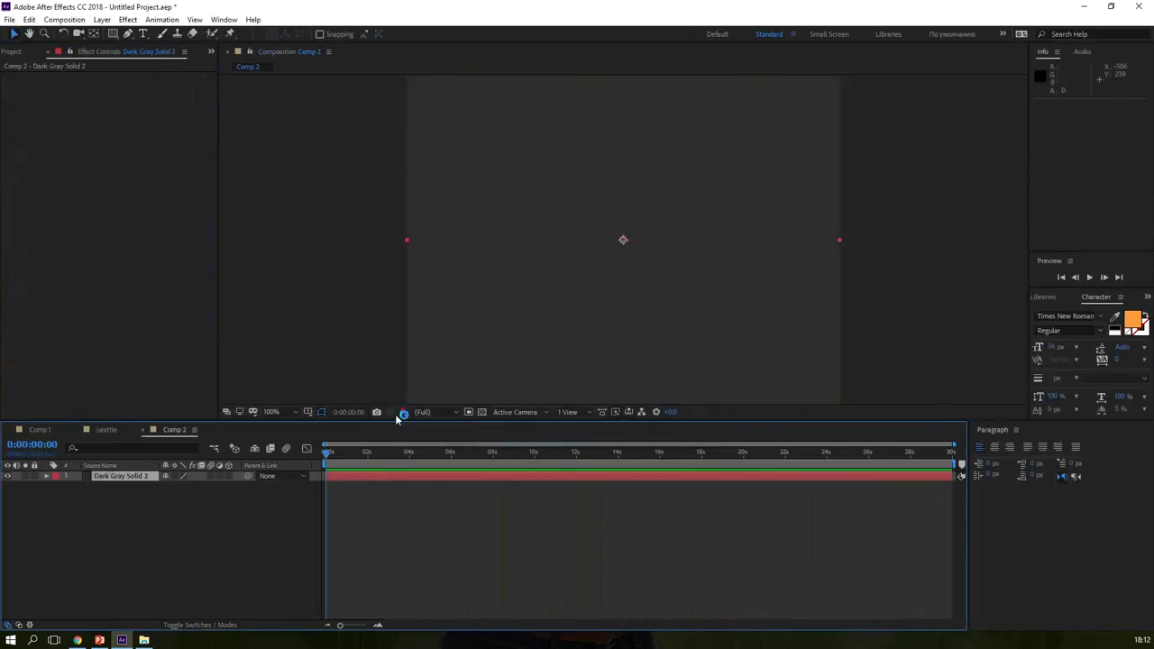
pyautogui.click(127, 19)
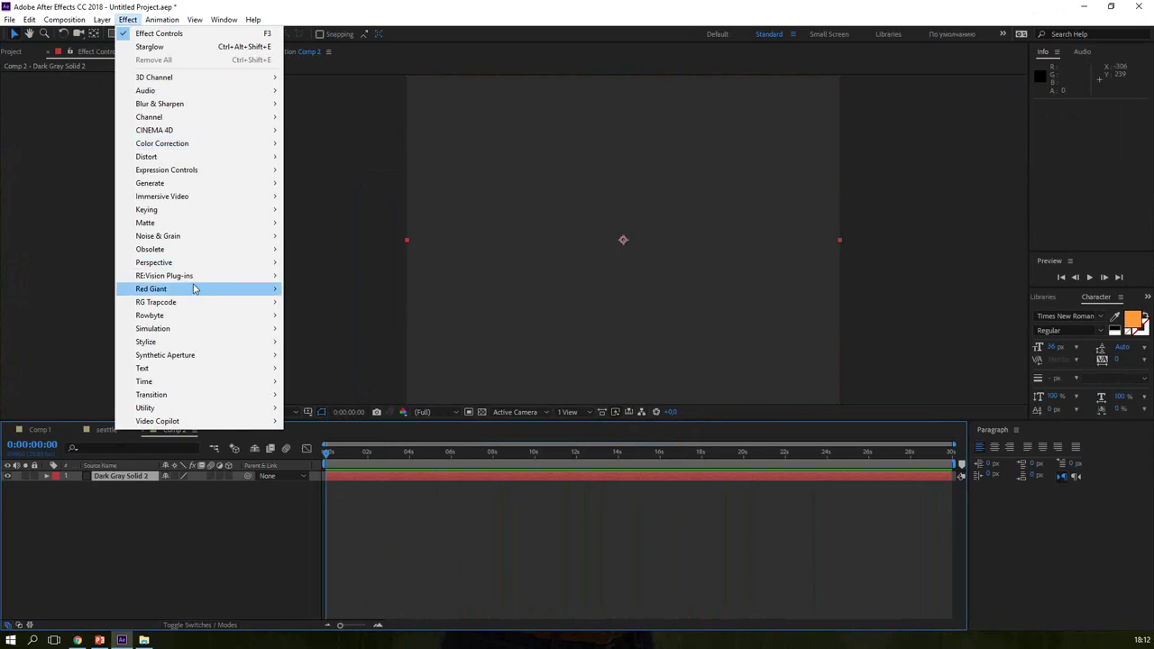
pyautogui.moveTo(195, 305)
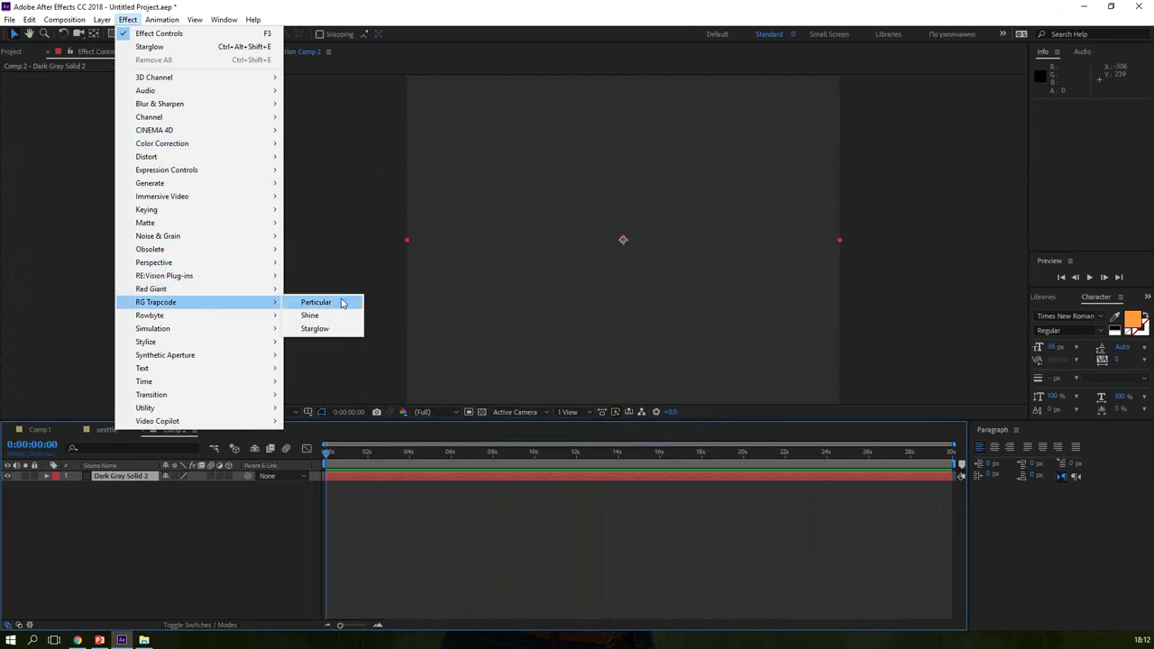
pyautogui.click(343, 303)
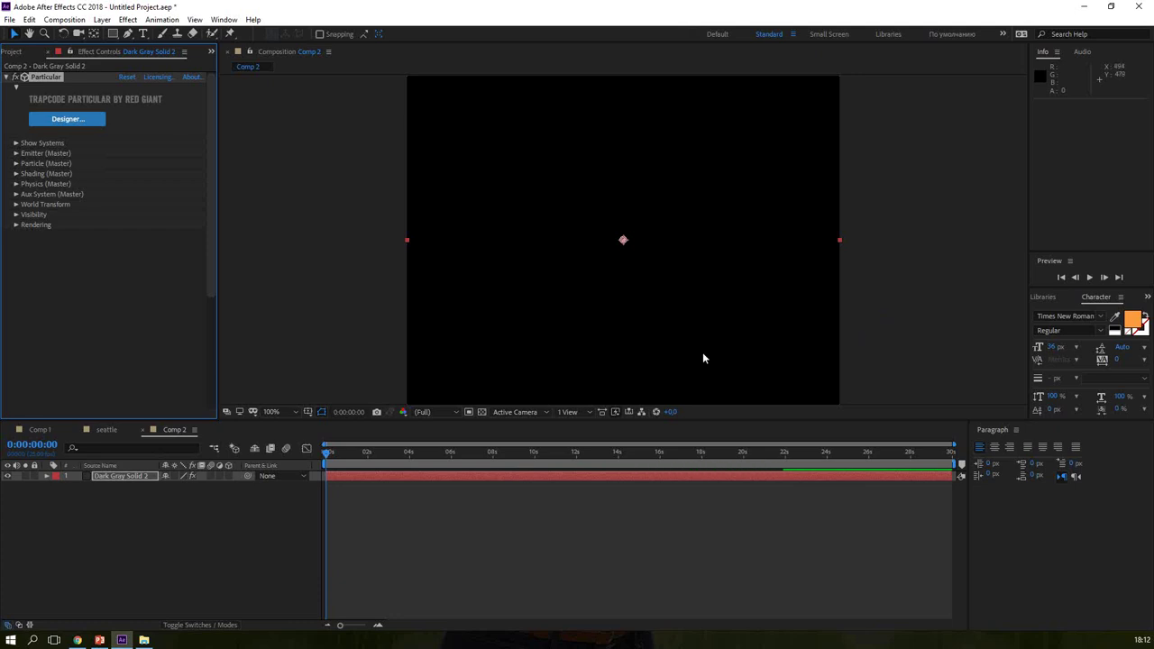
pyautogui.click(127, 19)
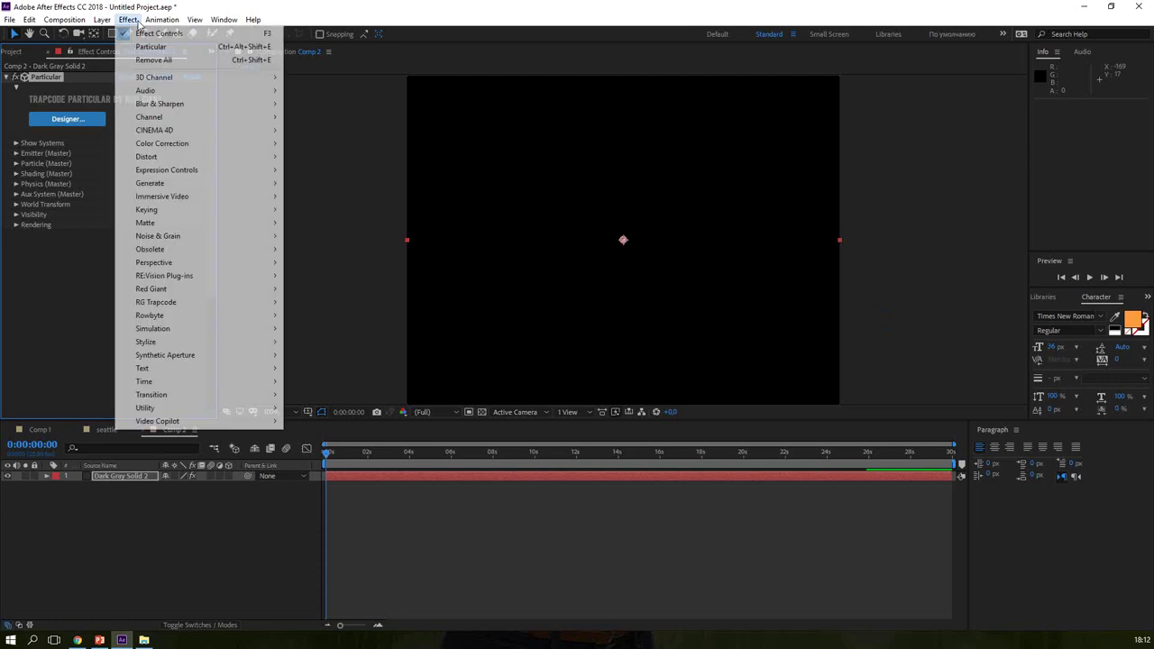
pyautogui.moveTo(193, 330)
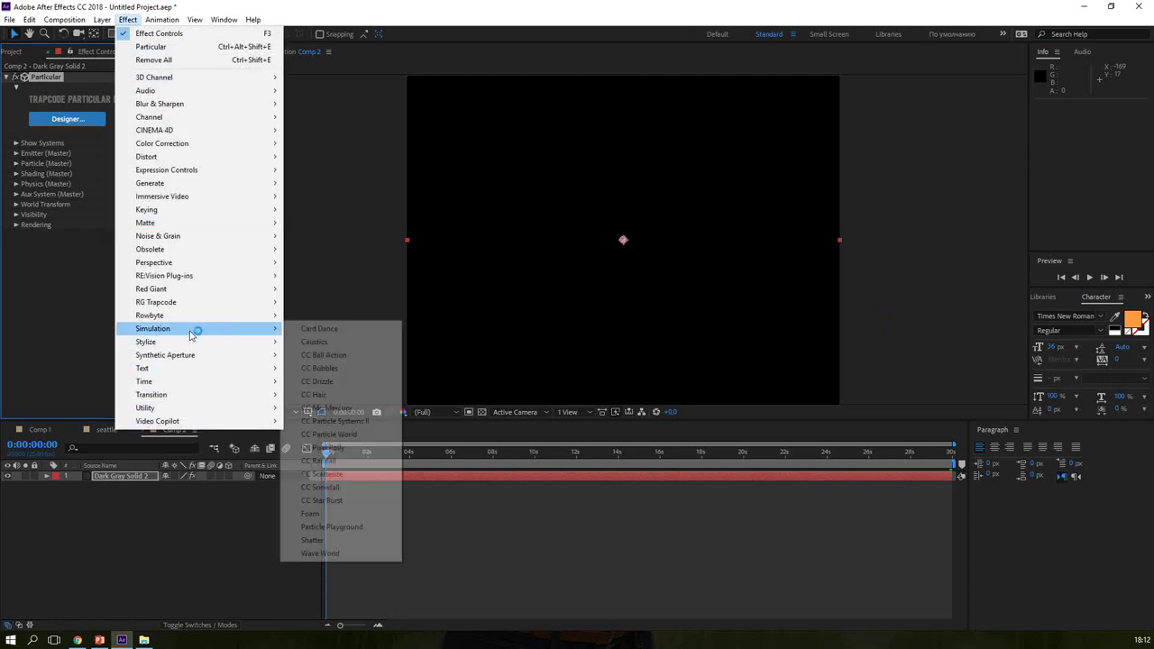
pyautogui.click(382, 528)
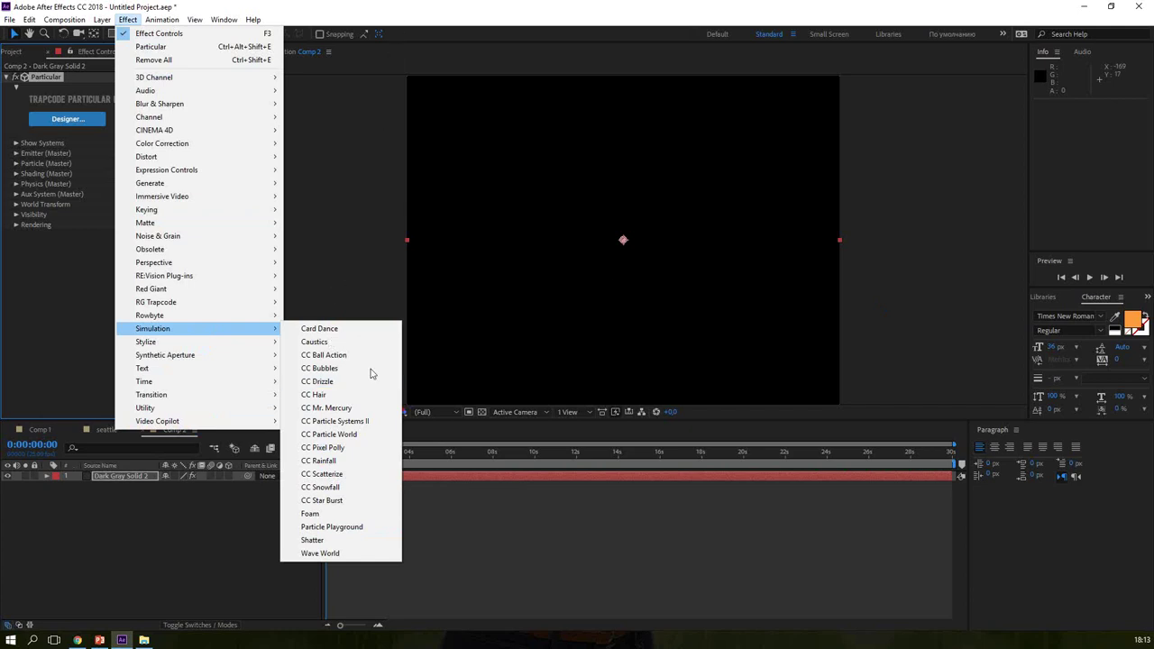
pyautogui.click(418, 8)
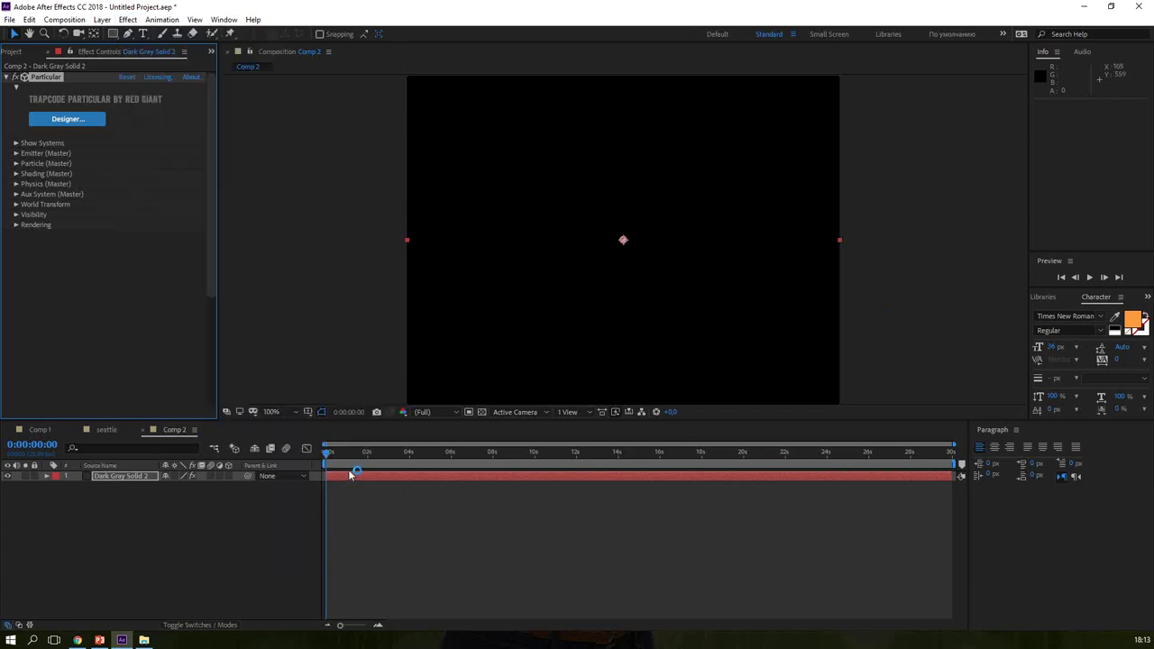
pyautogui.moveTo(327, 457)
pyautogui.mouseDown()
pyautogui.moveTo(388, 457)
pyautogui.moveTo(442, 514)
pyautogui.mouseUp()
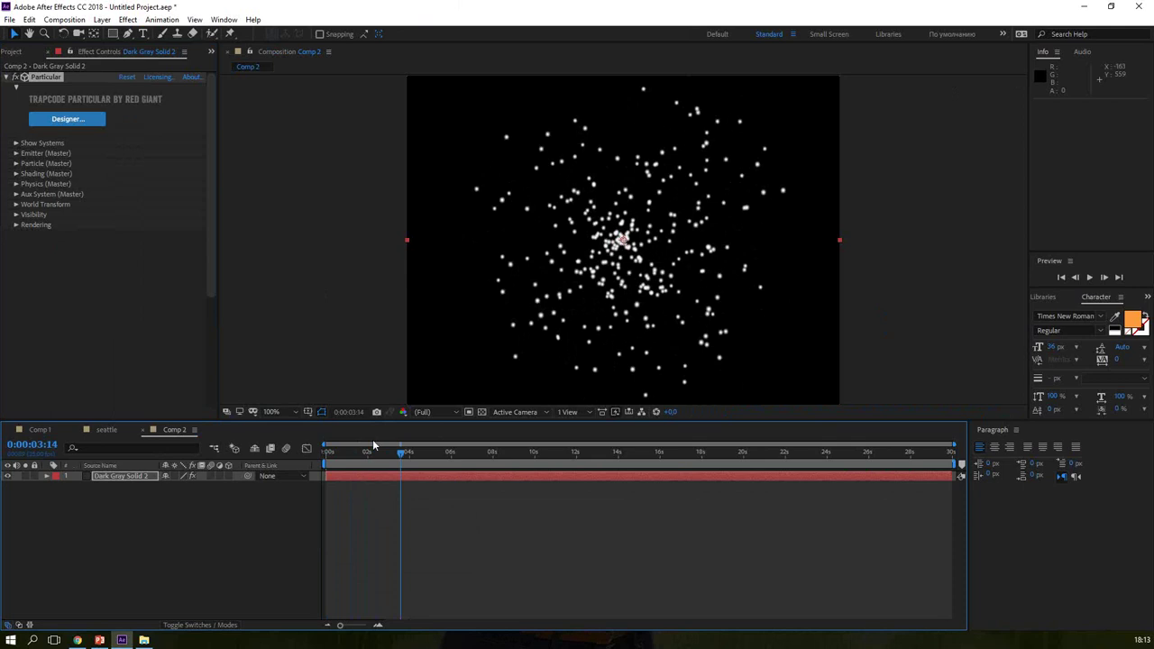
pyautogui.moveTo(401, 455); pyautogui.dragTo(366, 453)
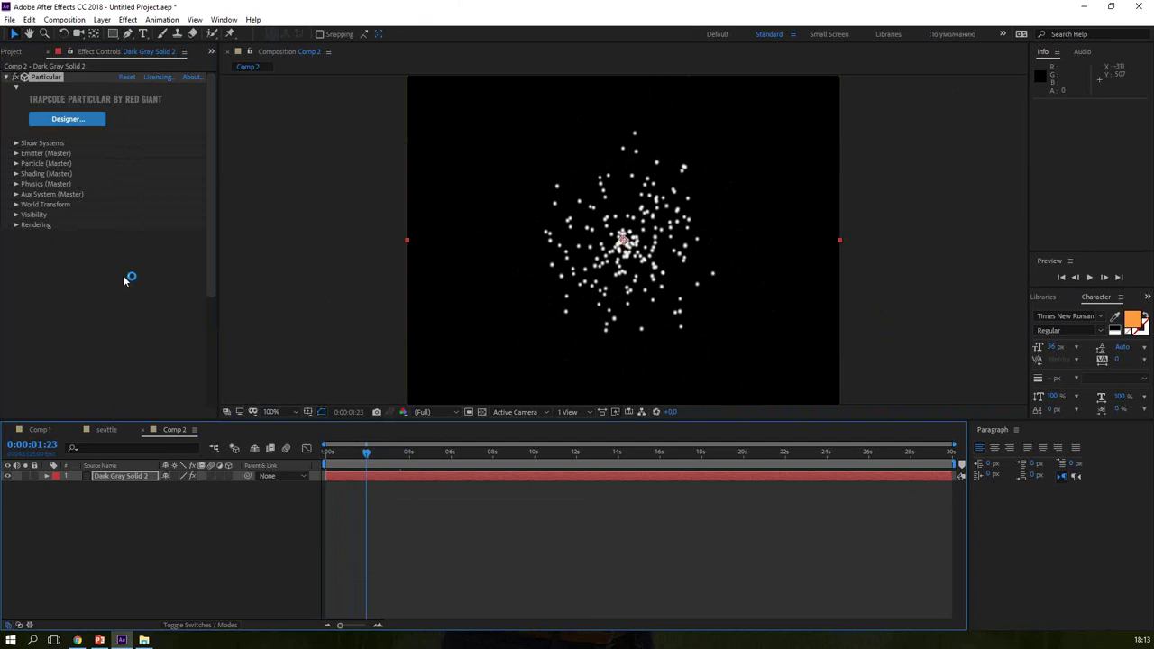
# Step: In the Particular Designer, load the Fairy Journey preset
pyautogui.click(84, 124)
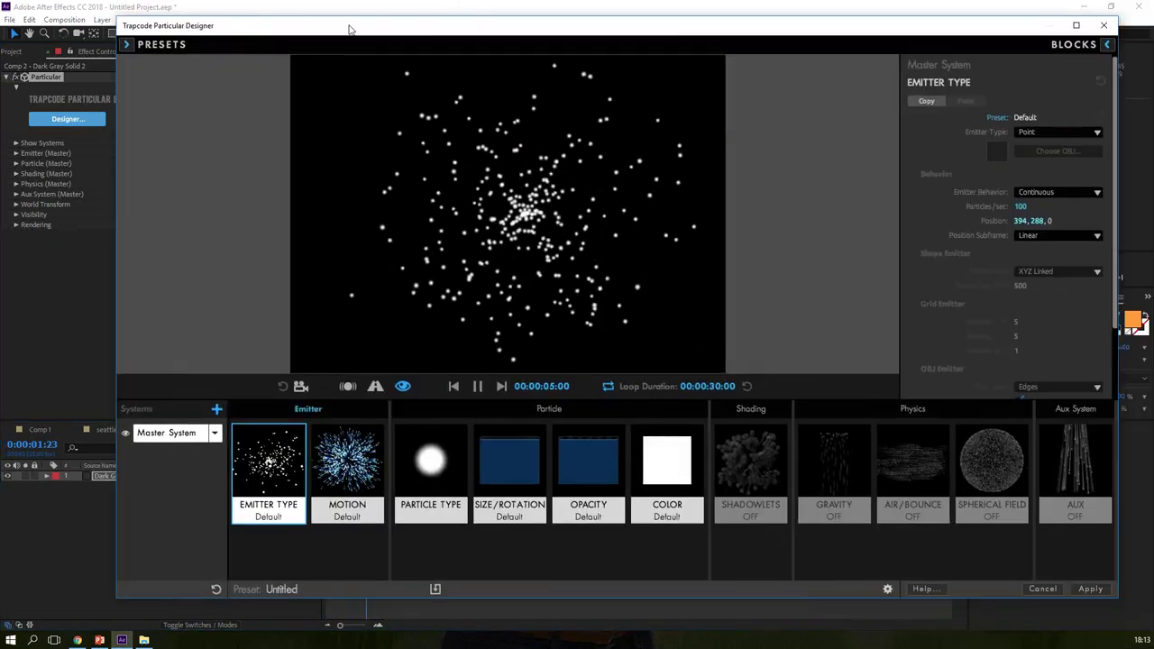
pyautogui.click(347, 462)
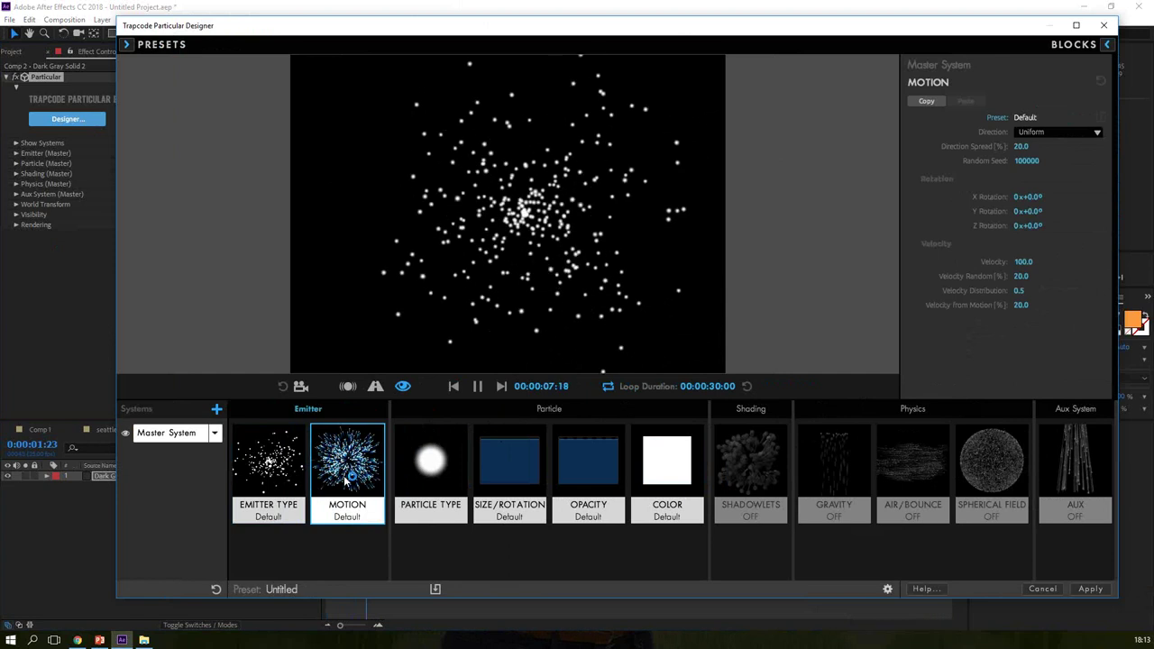
pyautogui.click(419, 467)
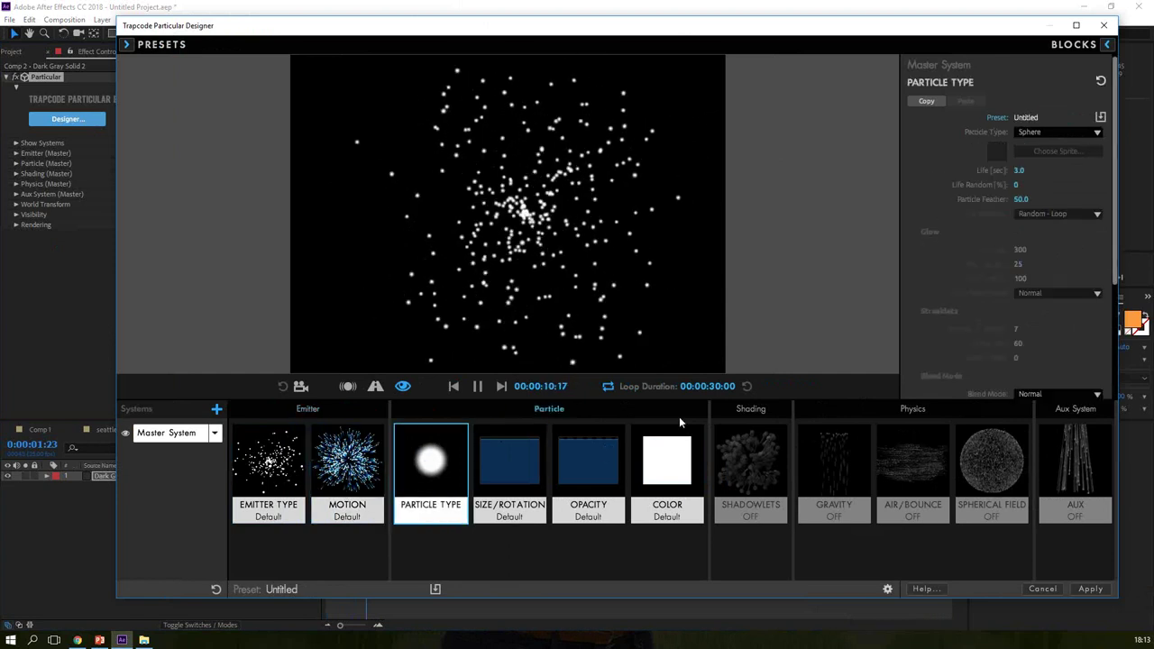
pyautogui.click(357, 471)
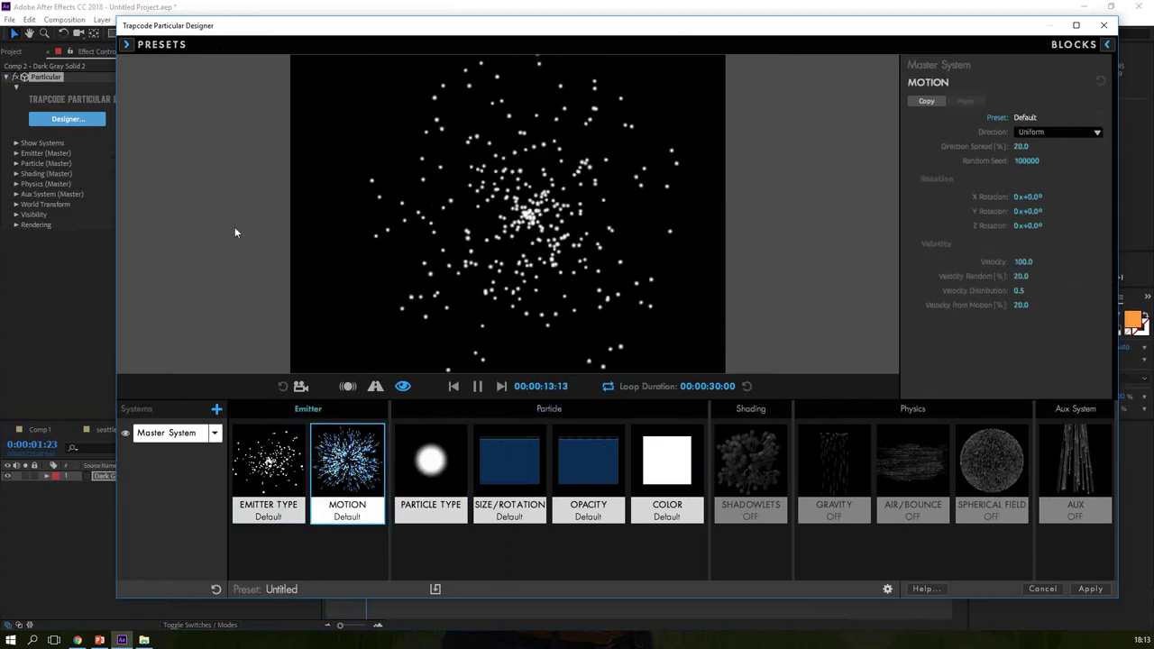
pyautogui.click(127, 45)
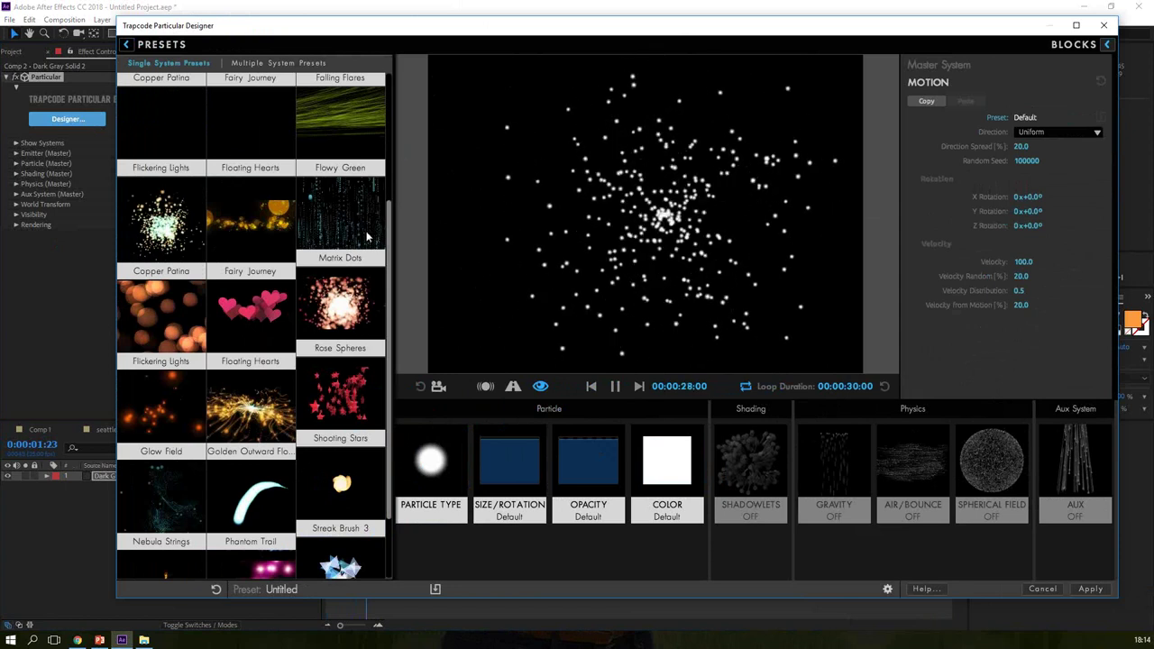
pyautogui.click(260, 233)
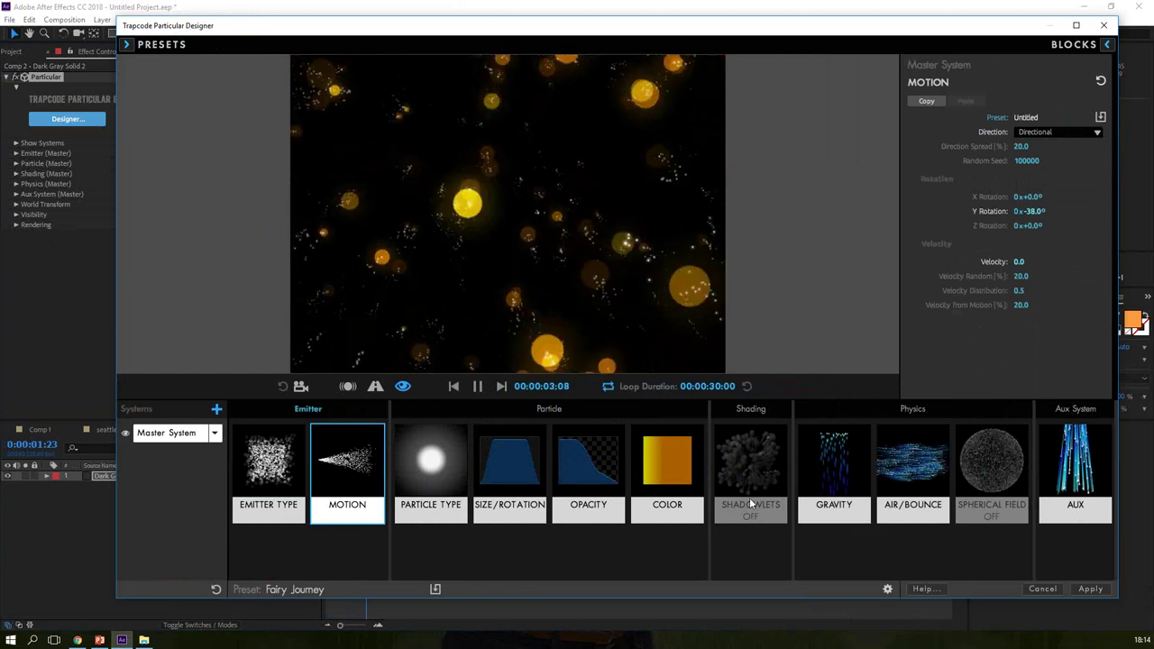
# Step: Randomize the particle colour gradient until it runs teal to yellow
pyautogui.click(667, 464)
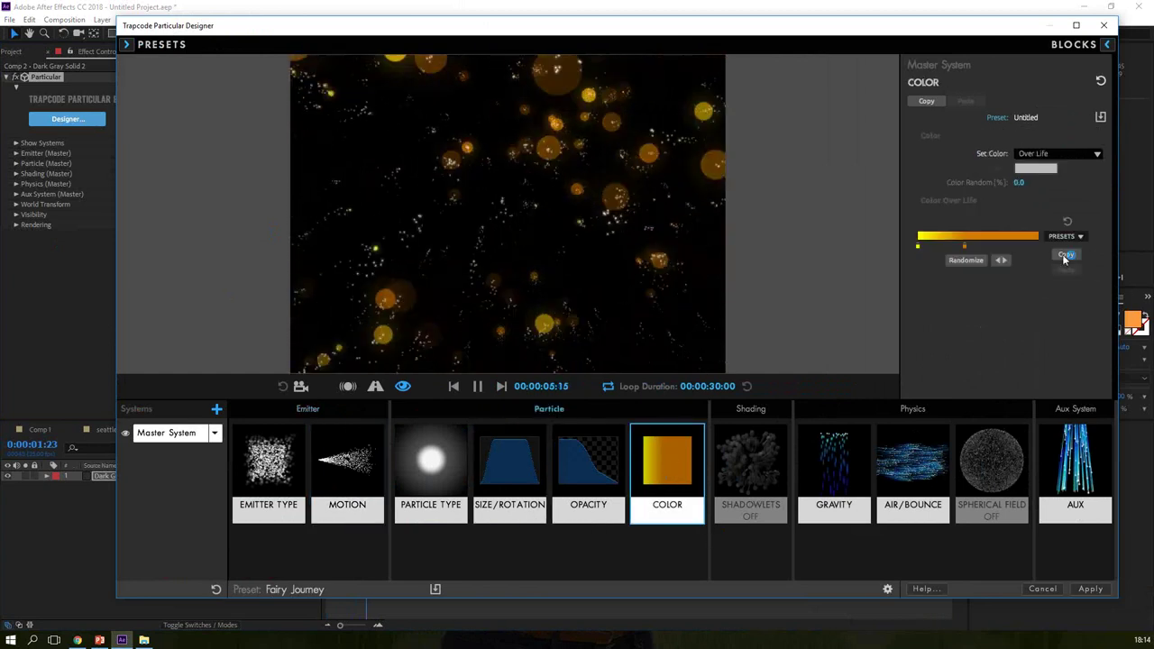
pyautogui.click(966, 260)
pyautogui.click(967, 260)
pyautogui.click(966, 261)
pyautogui.click(967, 261)
pyautogui.click(969, 261)
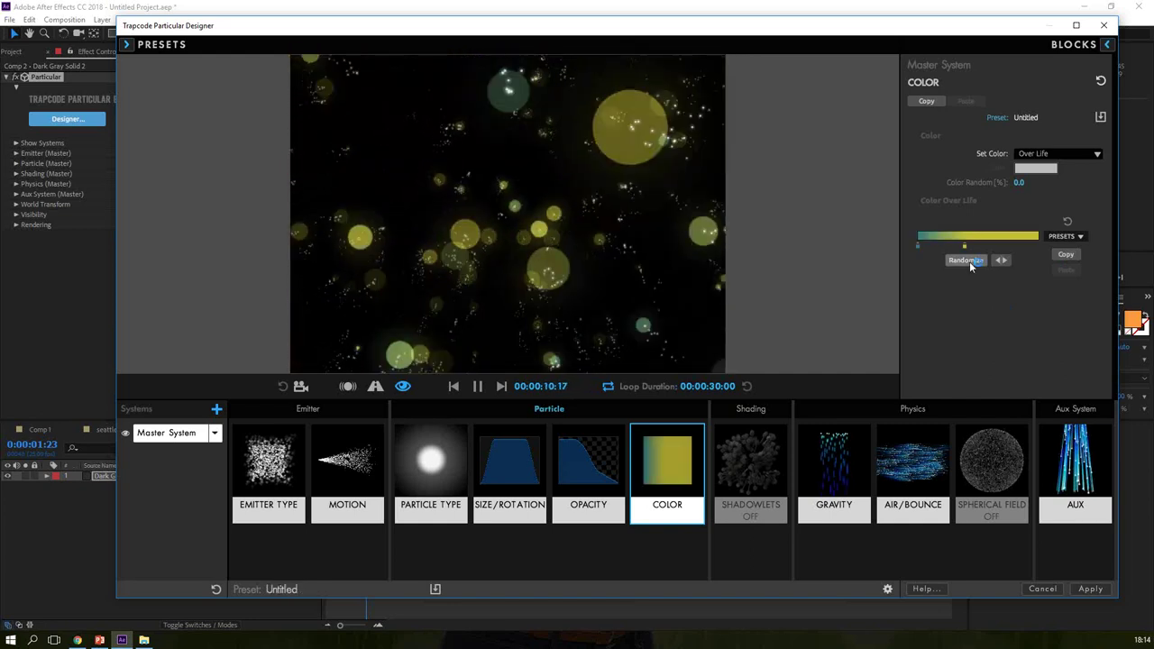
# Step: Apply the designed look and preview the yellow bokeh particles from the start
pyautogui.click(1090, 589)
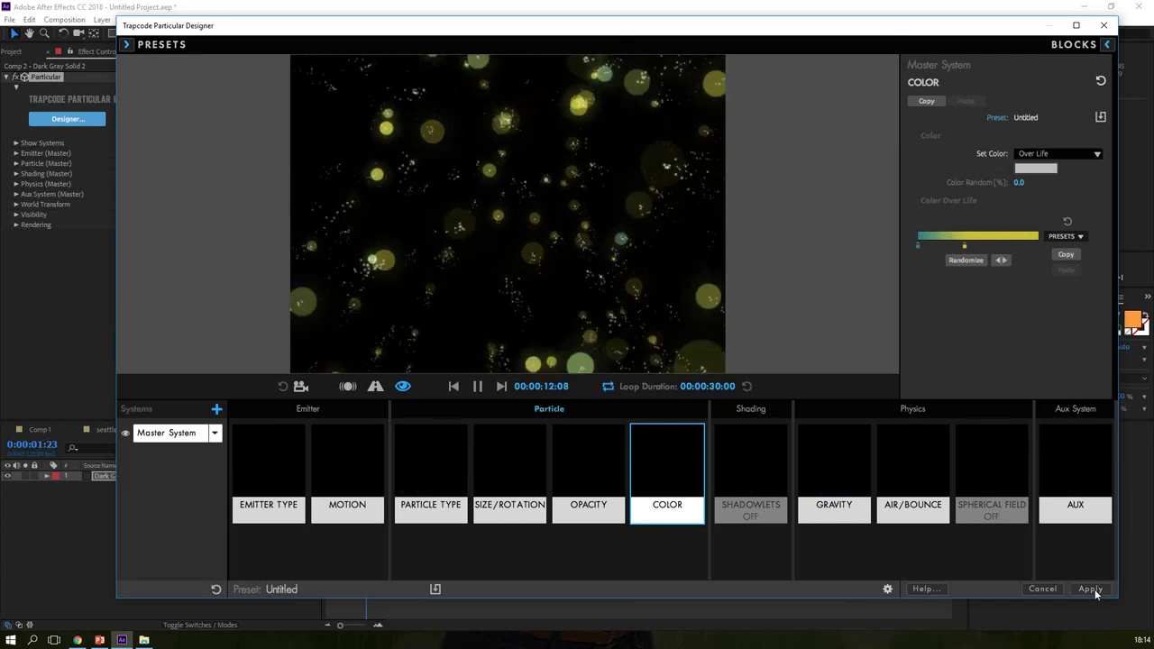
pyautogui.moveTo(366, 452); pyautogui.dragTo(307, 460)
pyautogui.press('space')
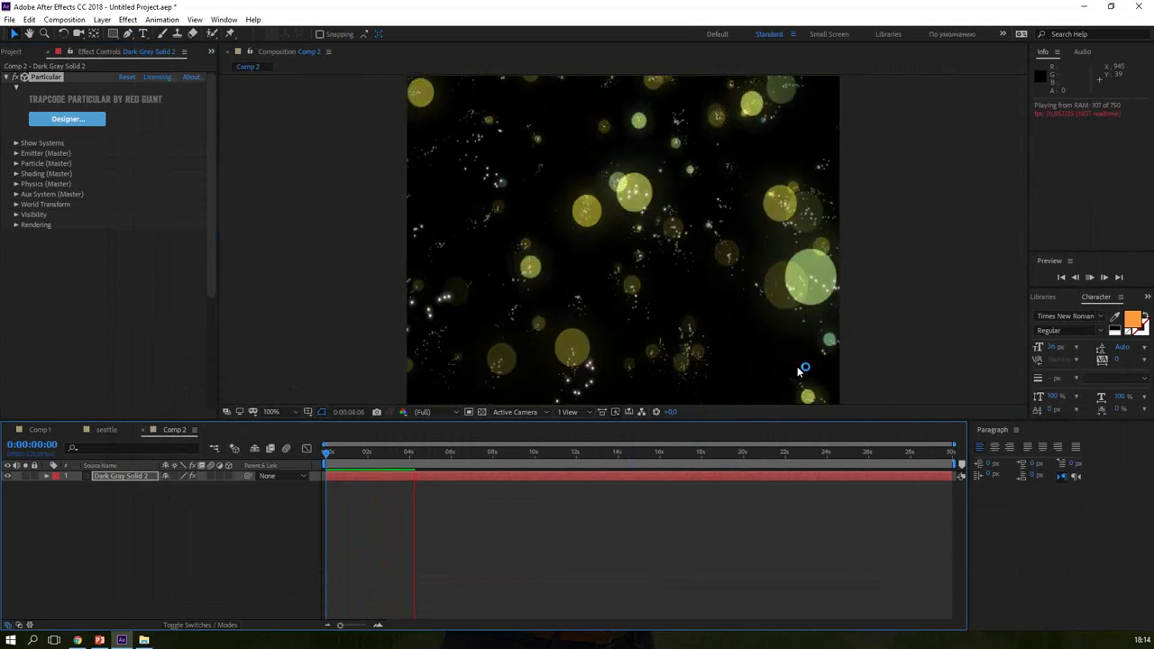
pyautogui.press('space')
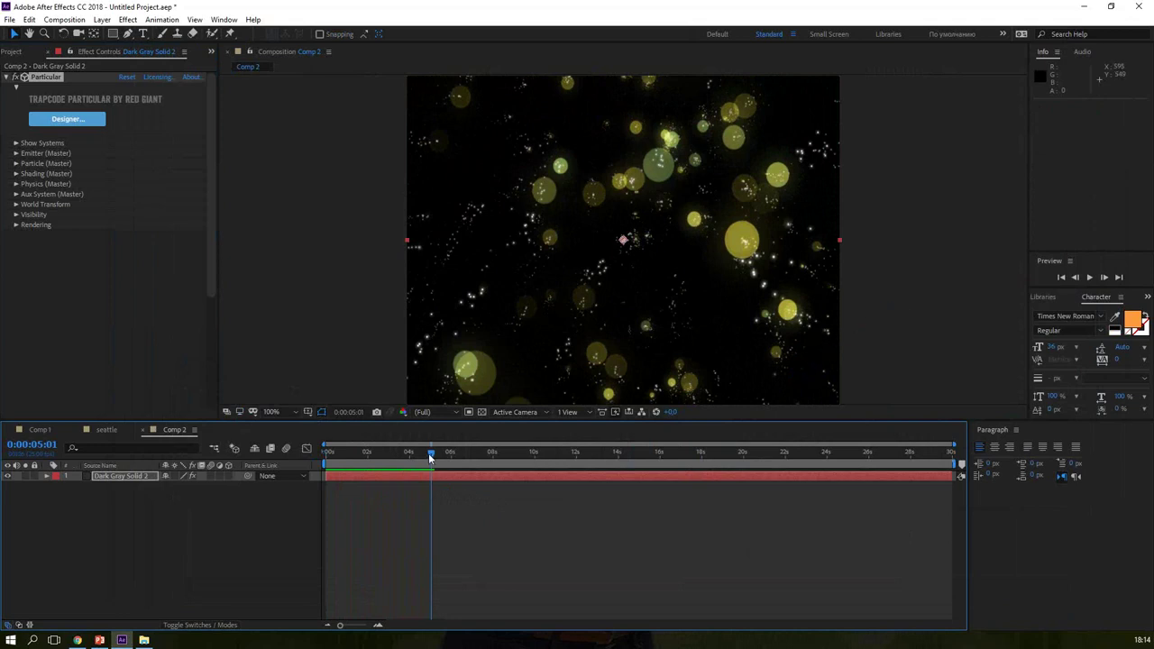
pyautogui.moveTo(430, 458); pyautogui.dragTo(447, 462)
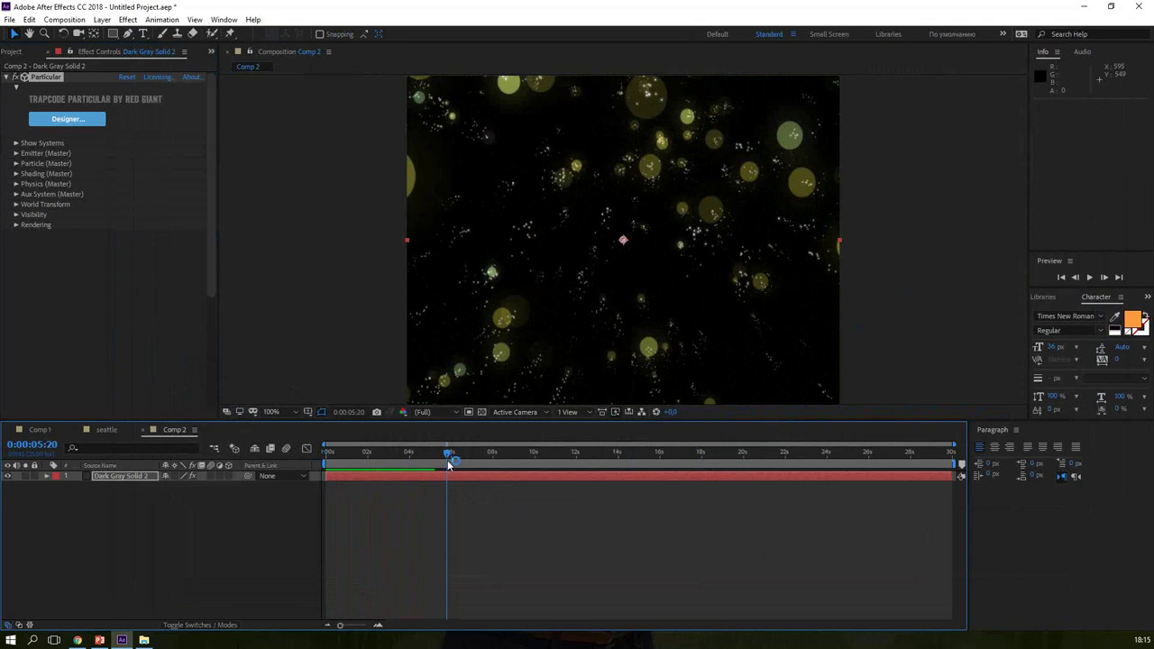
pyautogui.click(235, 522)
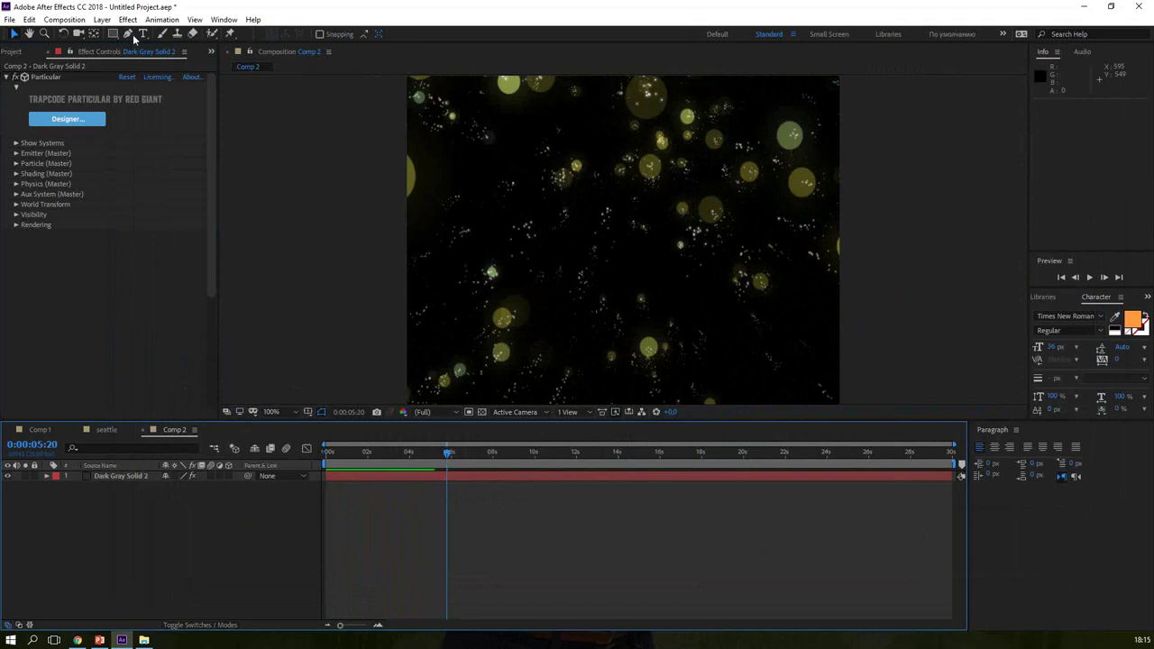
pyautogui.click(102, 19)
# Step: Add a Point-type light, Point Light 1, above Dark Gray Solid 2 in Comp 2
pyautogui.moveTo(117, 34)
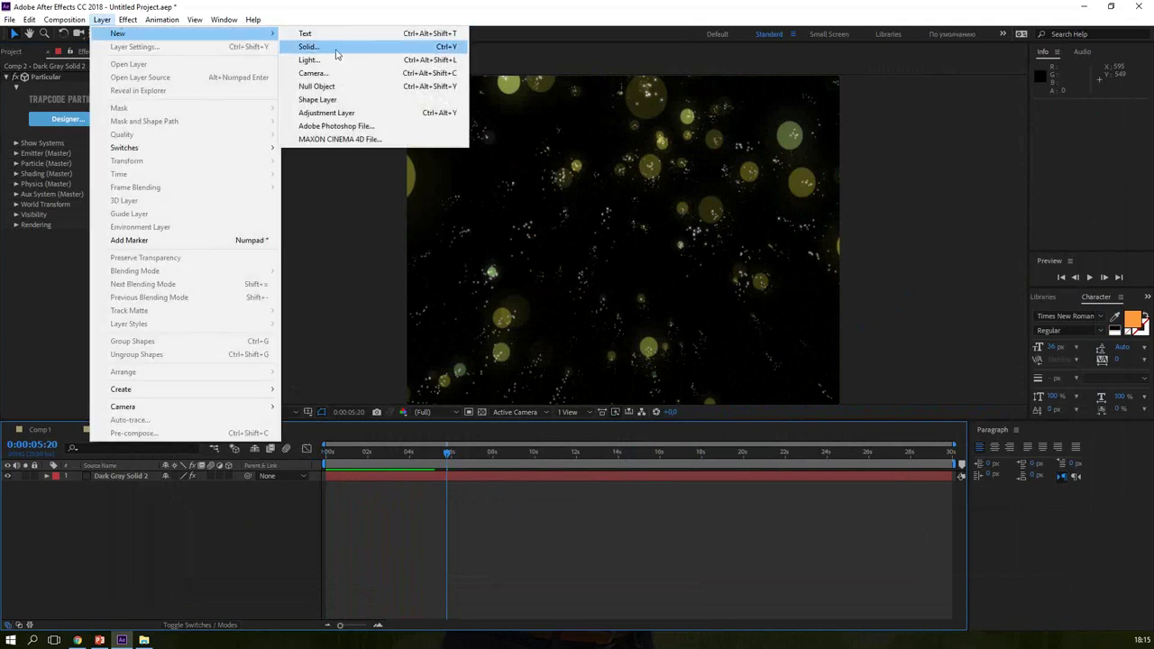
pyautogui.click(338, 61)
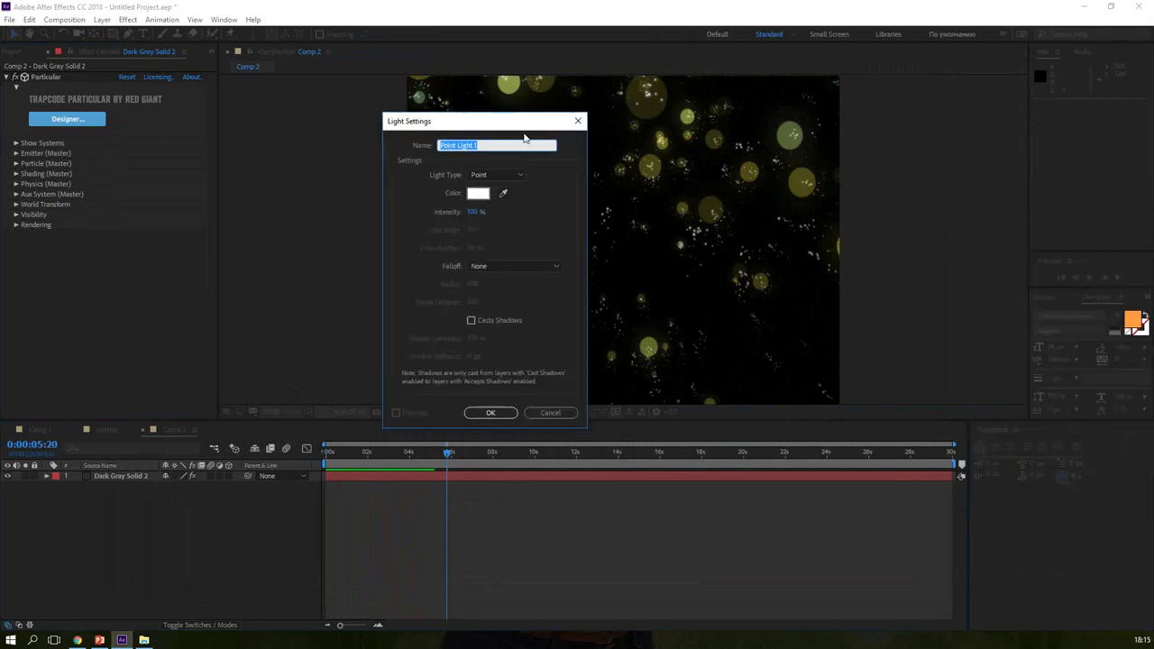
pyautogui.click(520, 176)
pyautogui.click(514, 205)
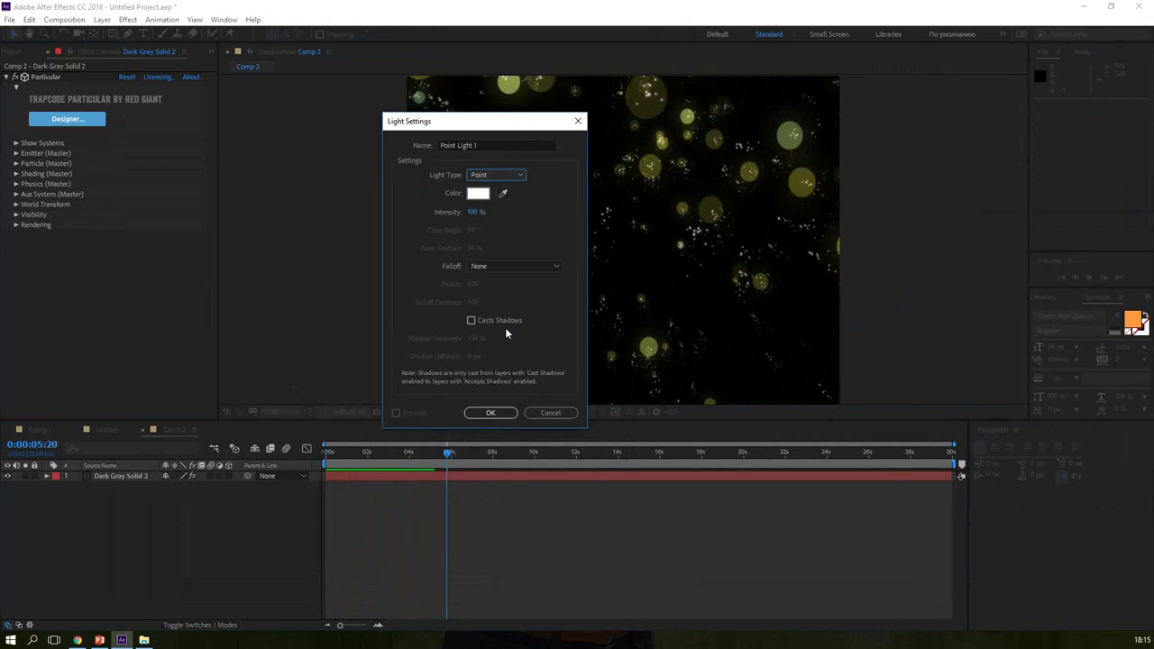
pyautogui.click(490, 413)
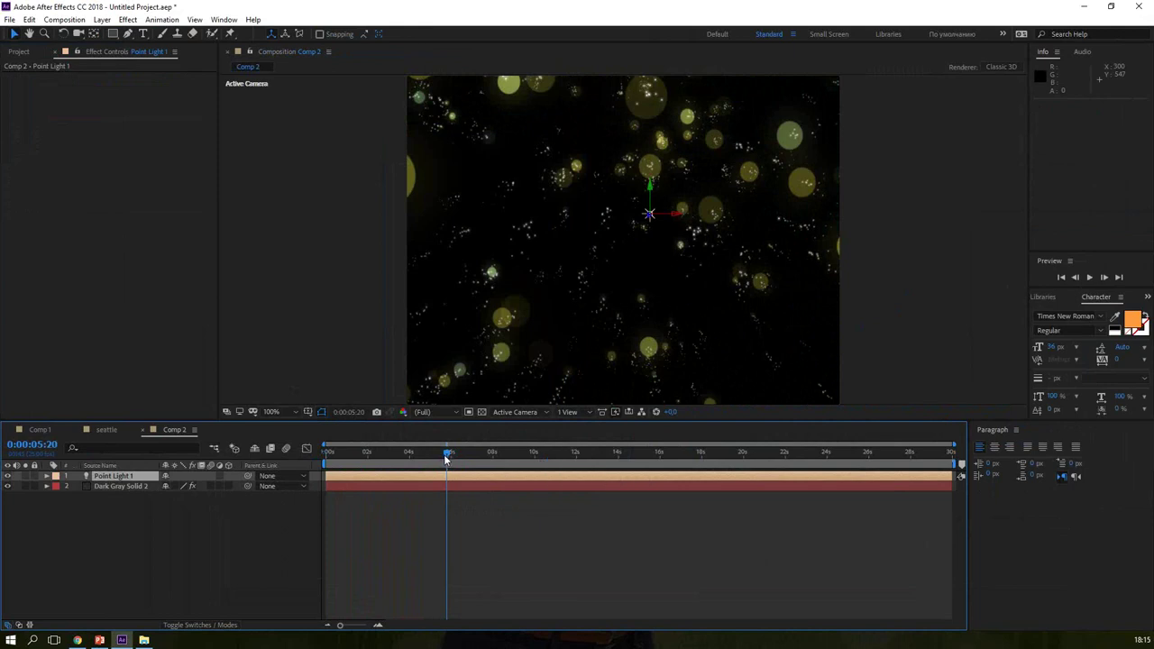
pyautogui.moveTo(434, 453); pyautogui.dragTo(308, 465)
# Step: Move the light toward the left edge and trim the comp to an 8-second work area
pyautogui.click(126, 477)
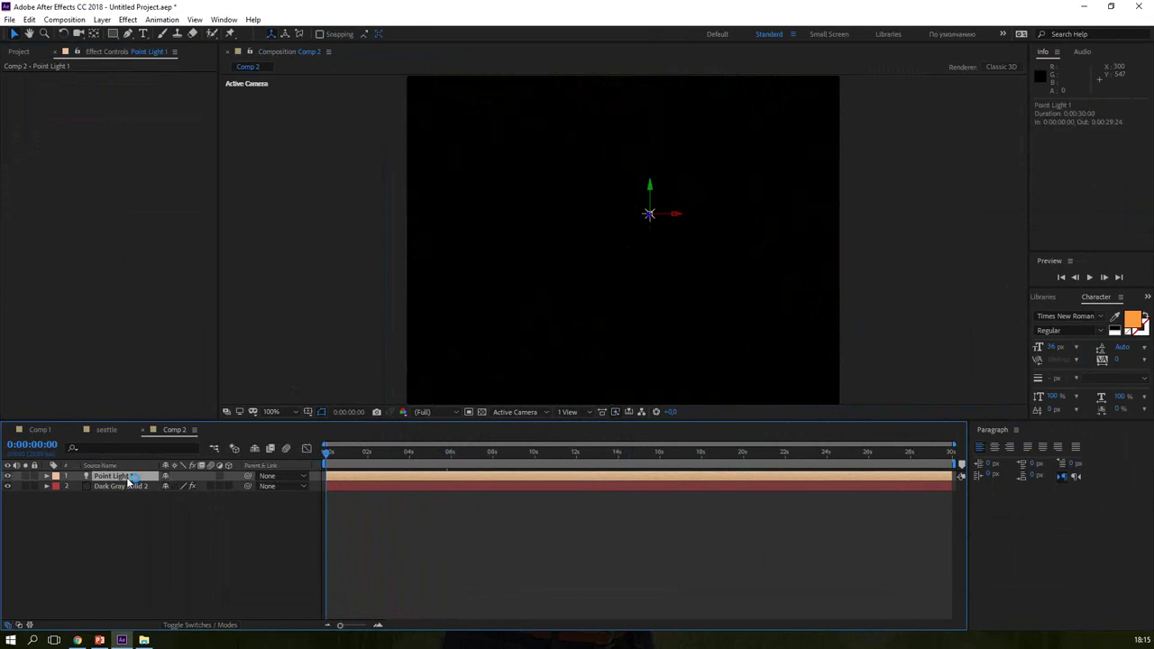
pyautogui.press('p')
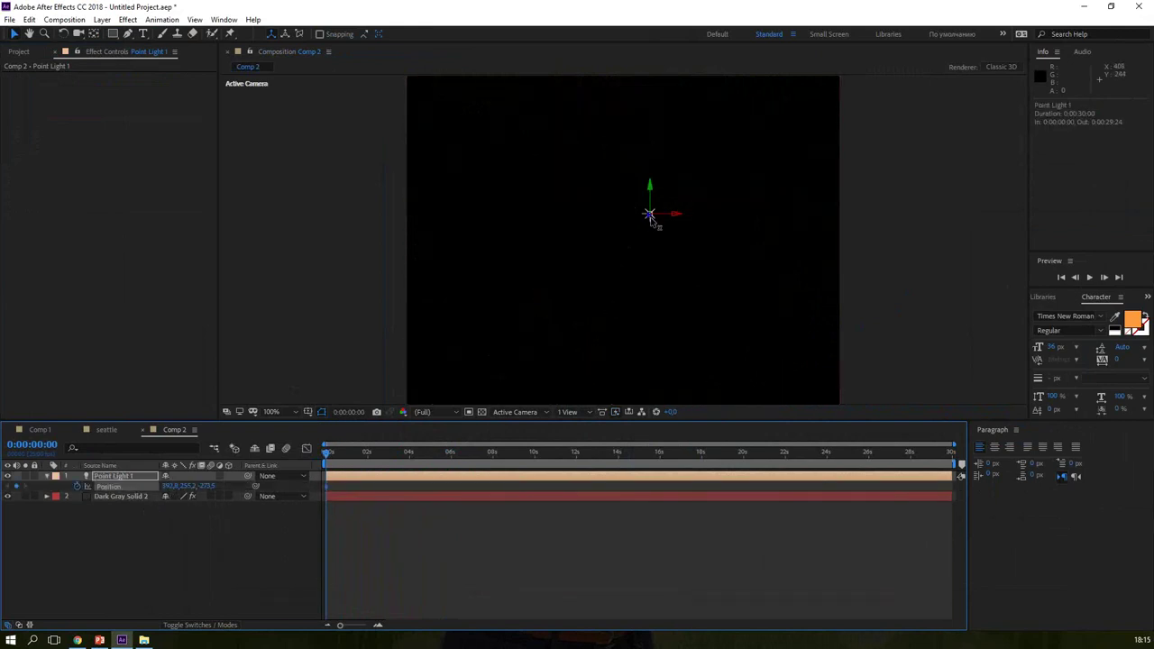
pyautogui.moveTo(664, 216)
pyautogui.mouseDown()
pyautogui.moveTo(427, 215)
pyautogui.moveTo(414, 275)
pyautogui.mouseUp()
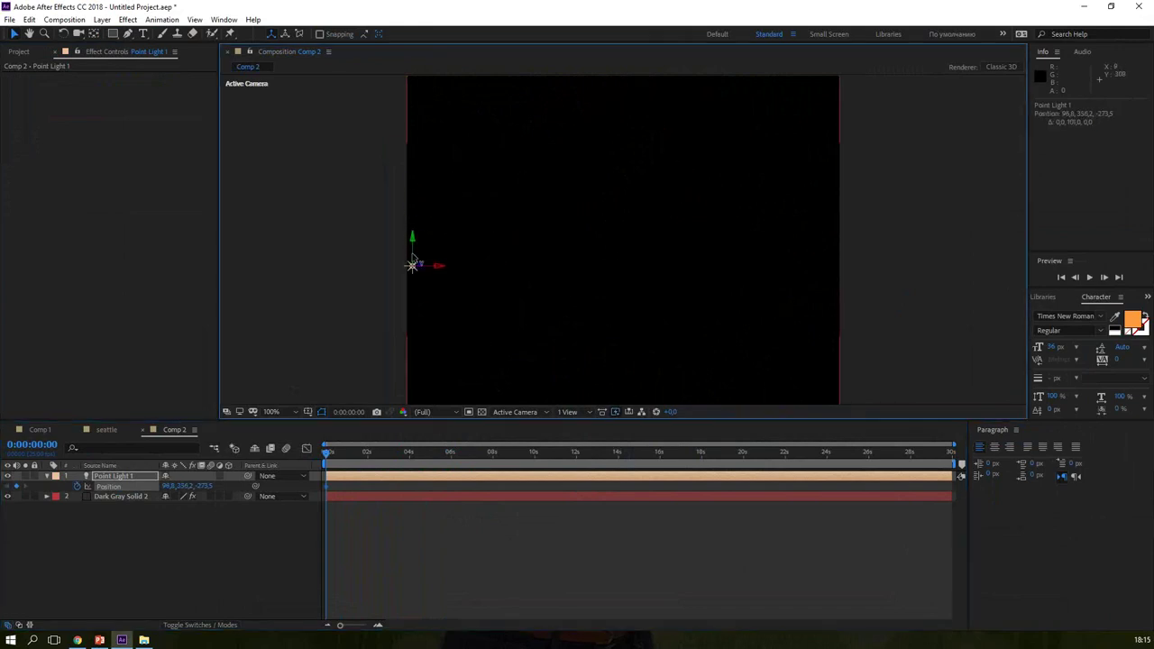
pyautogui.moveTo(956, 463); pyautogui.dragTo(494, 475)
pyautogui.rightClick(466, 463)
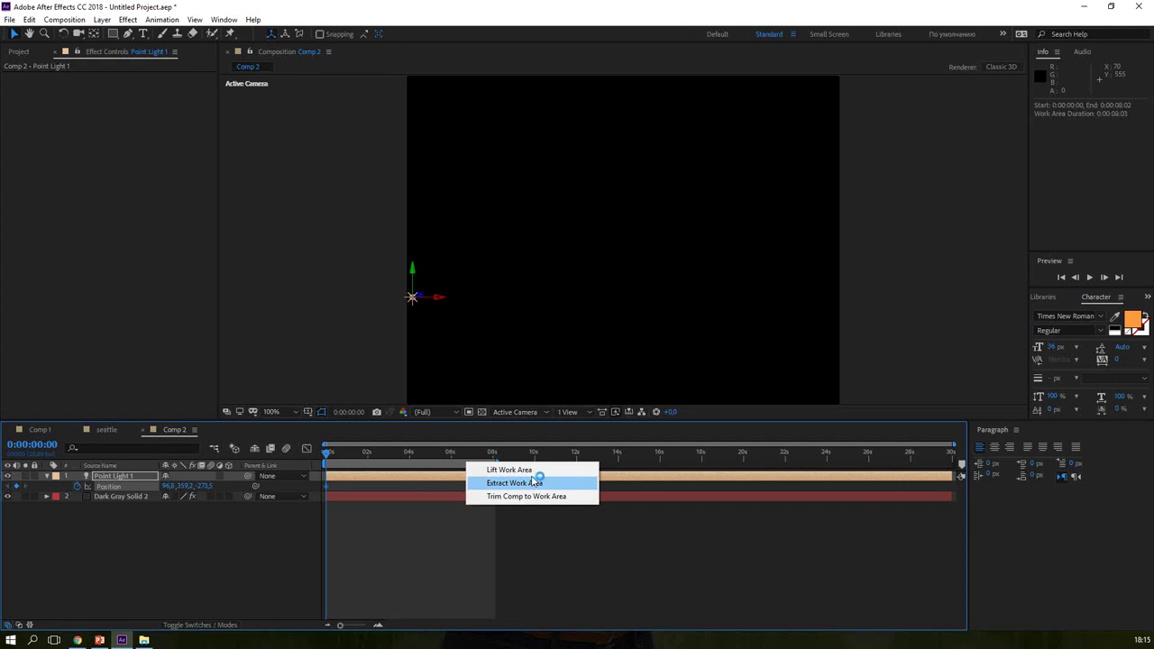
pyautogui.click(535, 483)
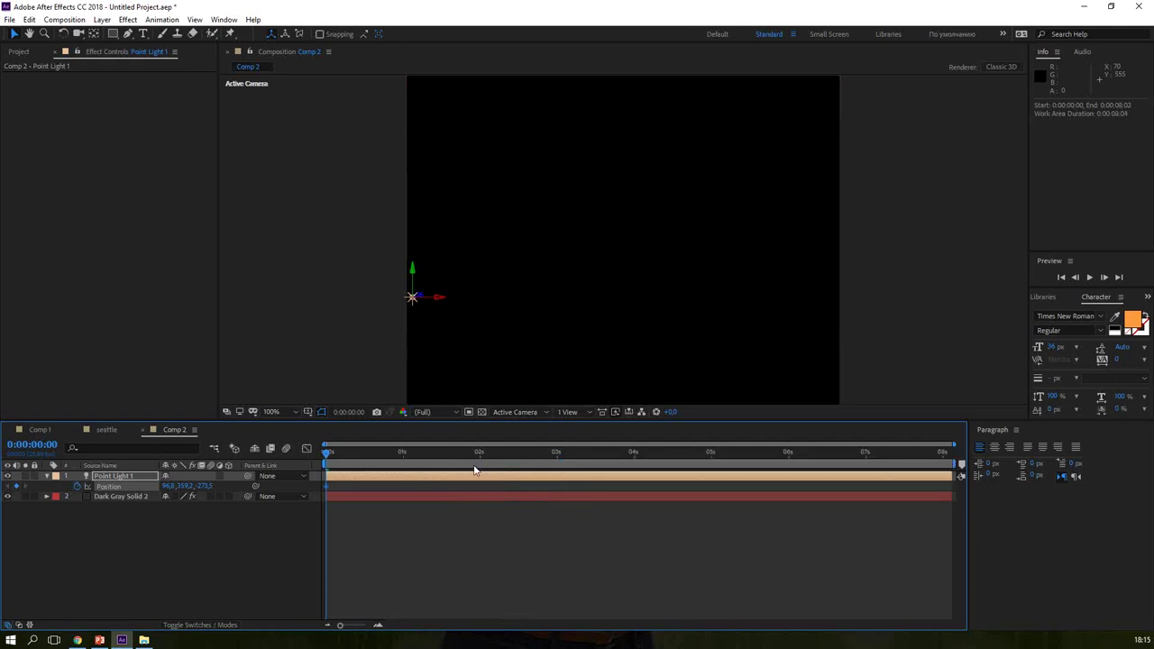
# Step: Keyframe the light's Position higher and further right at 2 seconds
pyautogui.click(482, 452)
pyautogui.moveTo(412, 270); pyautogui.dragTo(483, 232)
pyautogui.moveTo(412, 271); pyautogui.dragTo(412, 135)
pyautogui.click(434, 166)
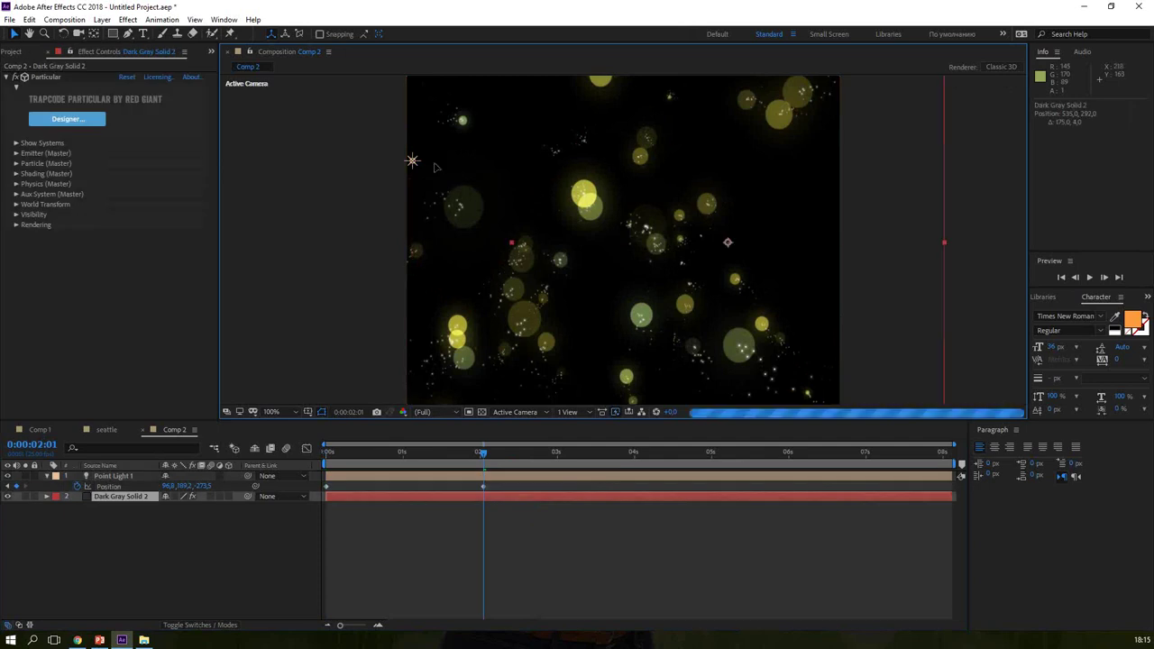
pyautogui.hotkey('ctrl', 'z')
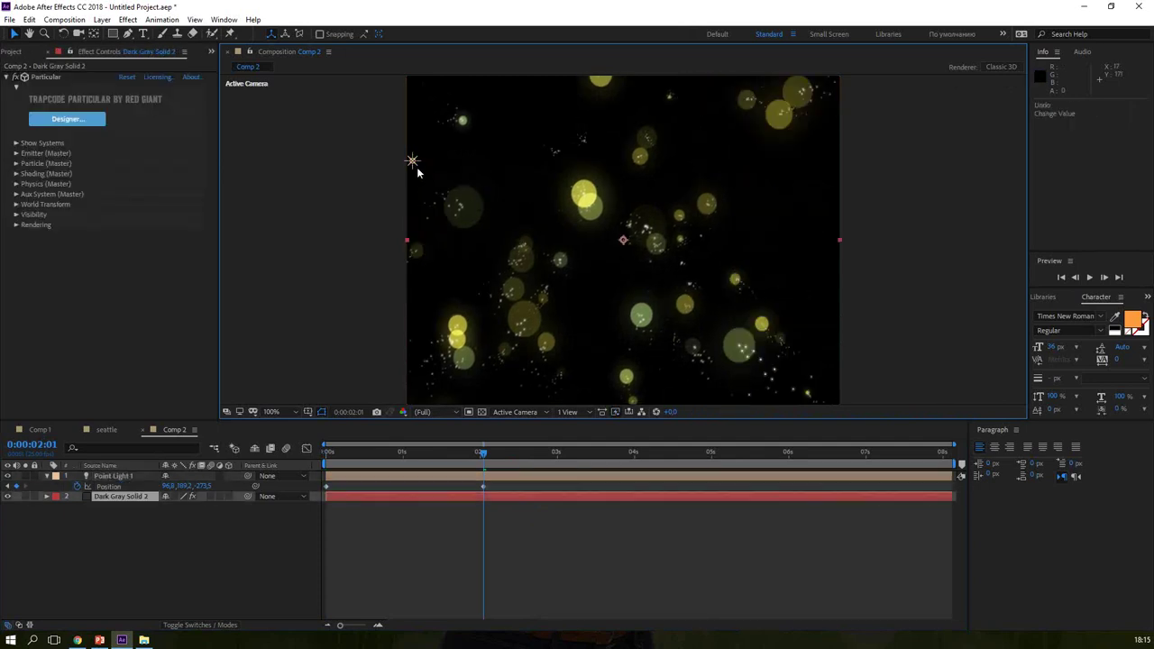
pyautogui.click(412, 162)
pyautogui.moveTo(440, 165); pyautogui.dragTo(529, 165)
# Step: Add Position keyframes: low at 4 s, high near 6 s, low at 8 s
pyautogui.moveTo(483, 453); pyautogui.dragTo(633, 455)
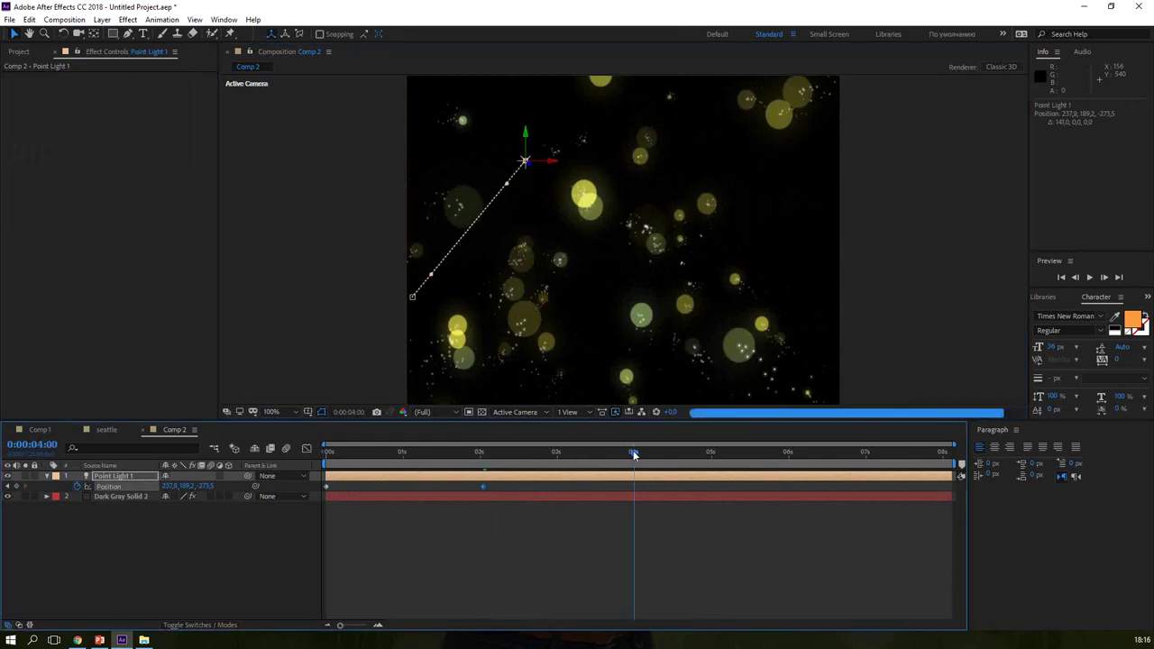
pyautogui.moveTo(525, 144); pyautogui.dragTo(540, 239)
pyautogui.moveTo(525, 166)
pyautogui.mouseDown()
pyautogui.moveTo(574, 322)
pyautogui.moveTo(642, 324)
pyautogui.mouseUp()
pyautogui.moveTo(703, 455)
pyautogui.mouseDown()
pyautogui.moveTo(773, 455)
pyautogui.moveTo(786, 475)
pyautogui.mouseUp()
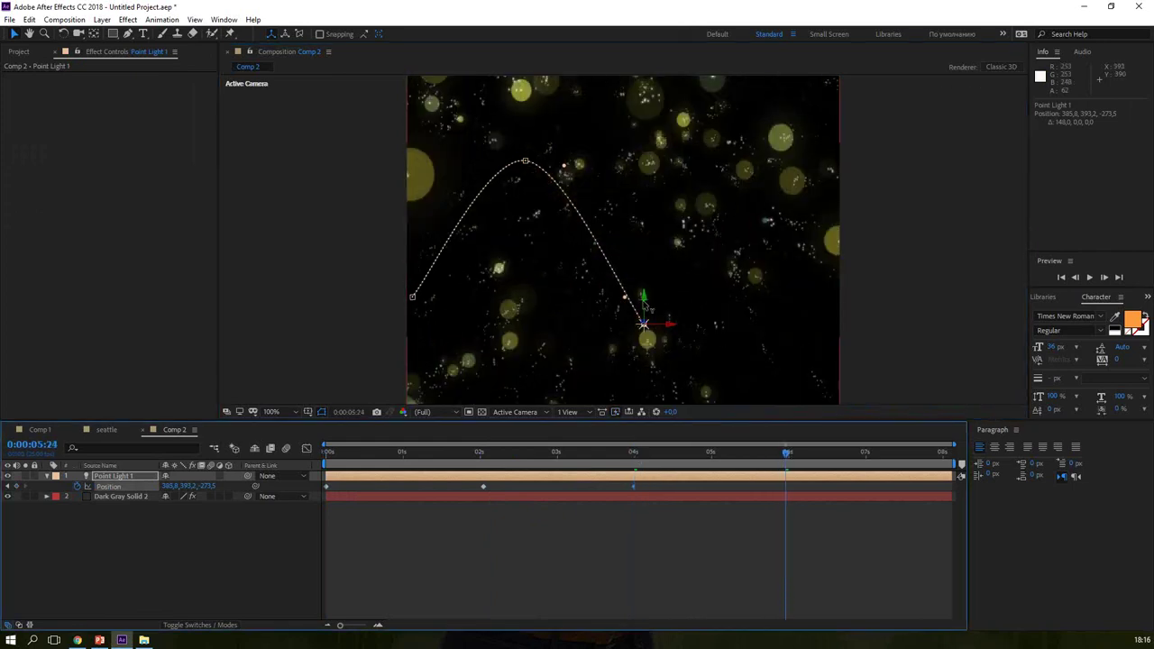
pyautogui.moveTo(645, 305)
pyautogui.mouseDown()
pyautogui.moveTo(666, 160)
pyautogui.moveTo(741, 165)
pyautogui.mouseUp()
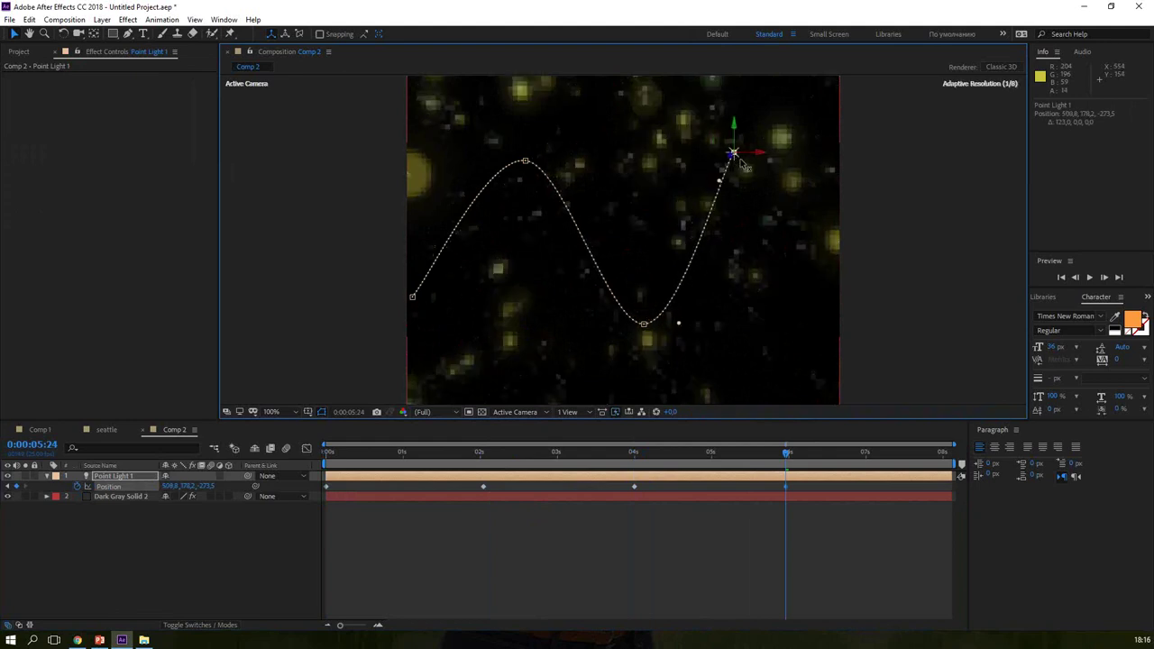
pyautogui.moveTo(790, 455); pyautogui.dragTo(960, 478)
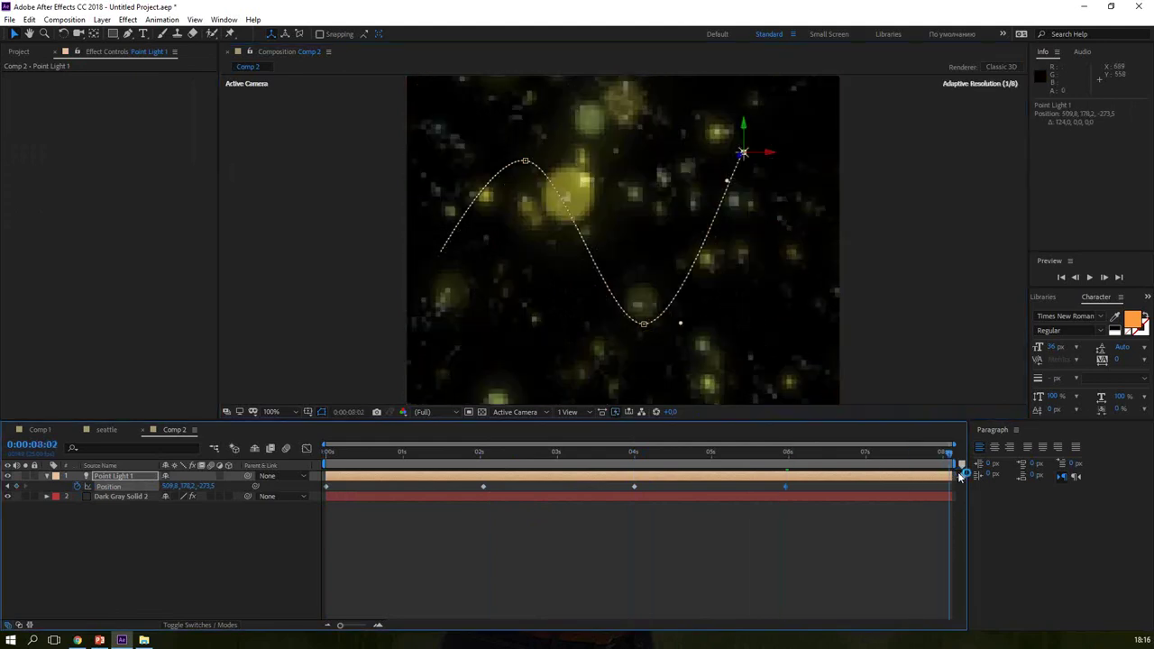
pyautogui.moveTo(756, 153)
pyautogui.mouseDown()
pyautogui.moveTo(778, 298)
pyautogui.moveTo(835, 299)
pyautogui.moveTo(829, 292)
pyautogui.mouseUp()
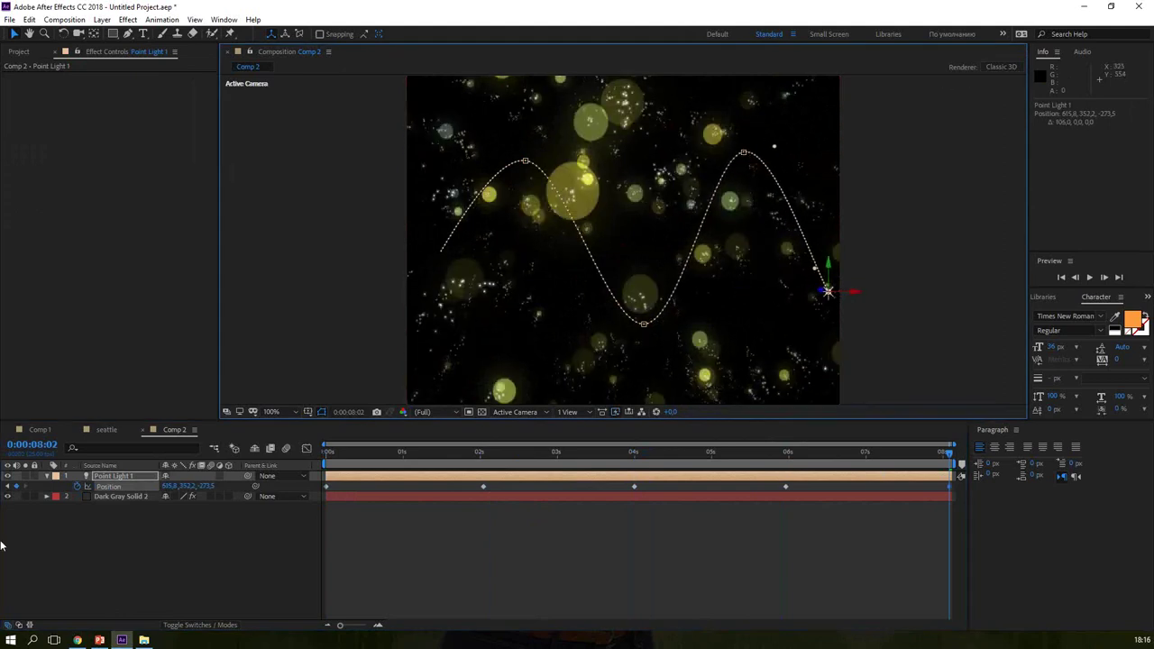
# Step: Rename the light layer to Emitter
pyautogui.click(109, 476)
pyautogui.press('Return')
pyautogui.write('Emitter')
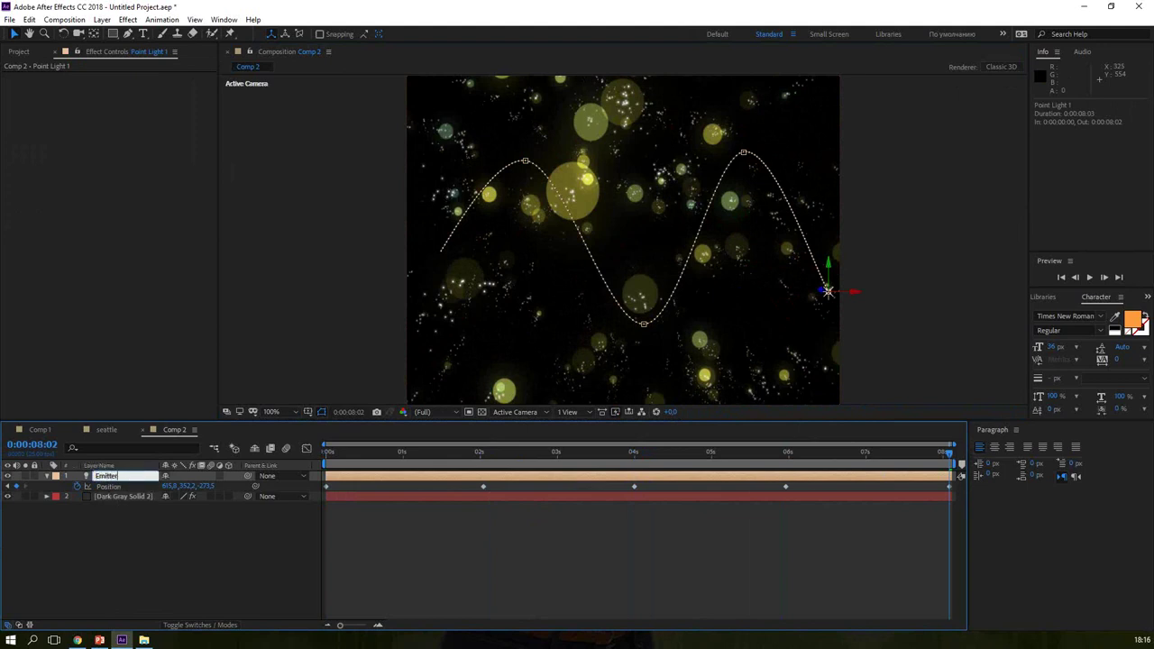
pyautogui.press('Return')
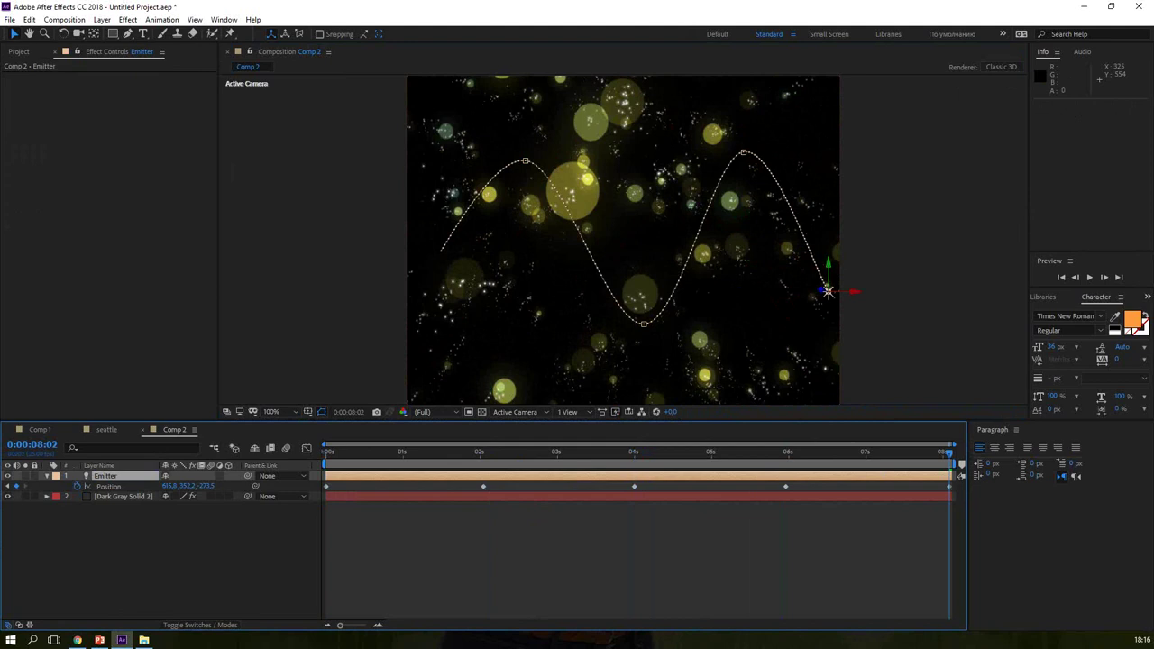
pyautogui.click(163, 565)
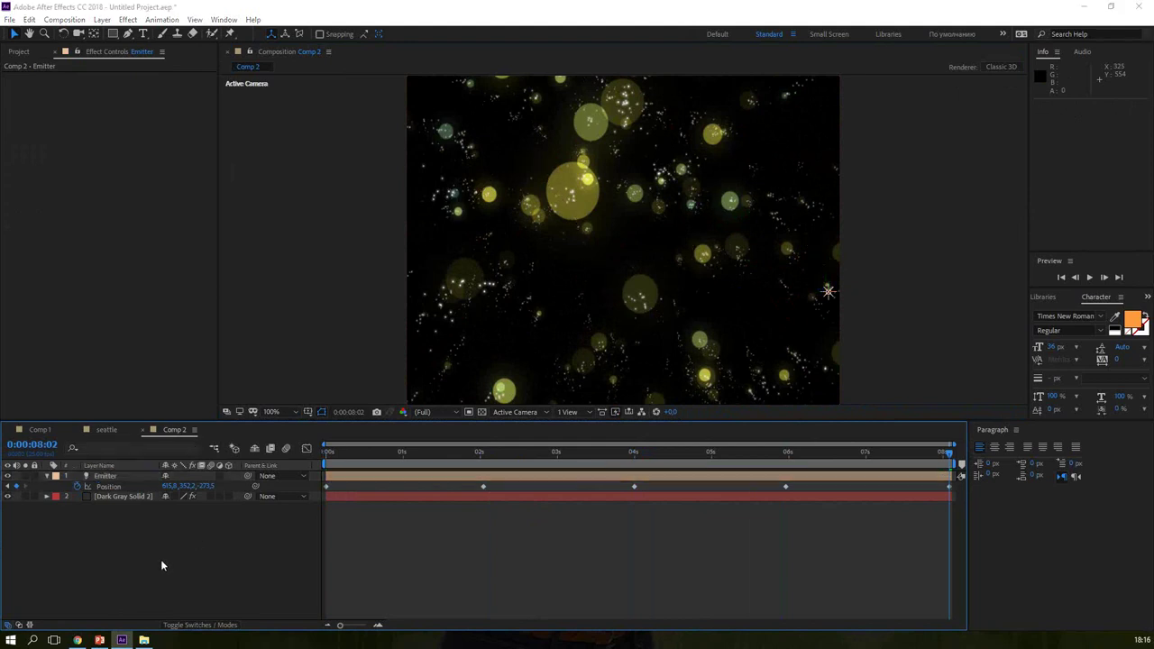
# Step: Create a new solid layer coloured yellow
pyautogui.hotkey('ctrl', 'y')
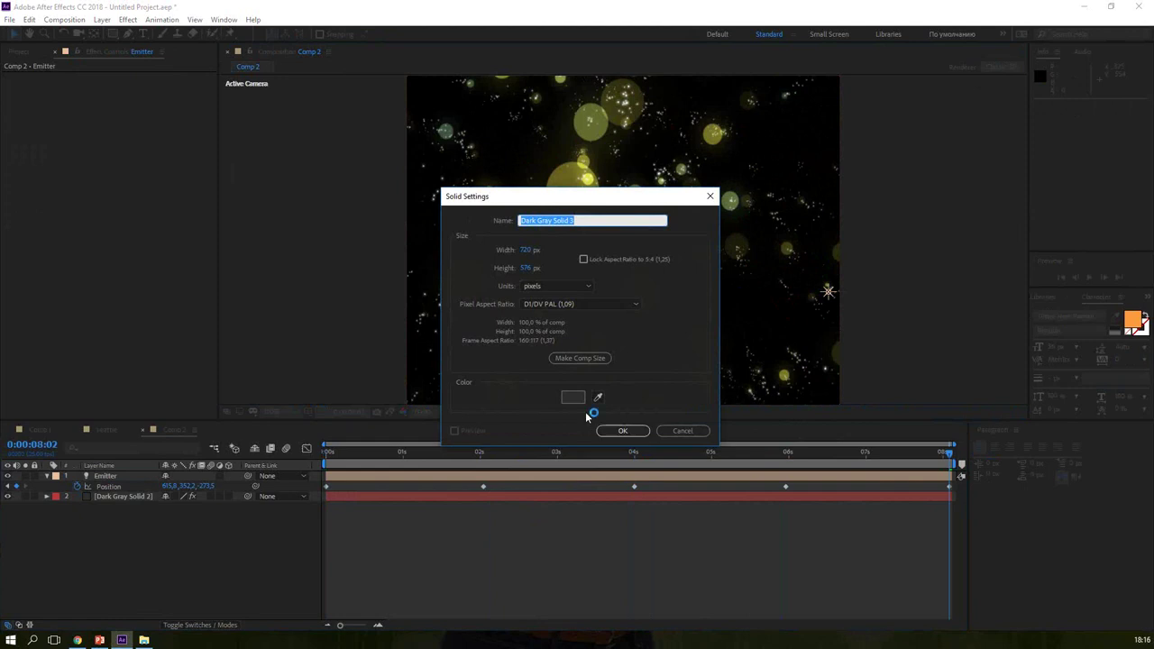
pyautogui.click(575, 397)
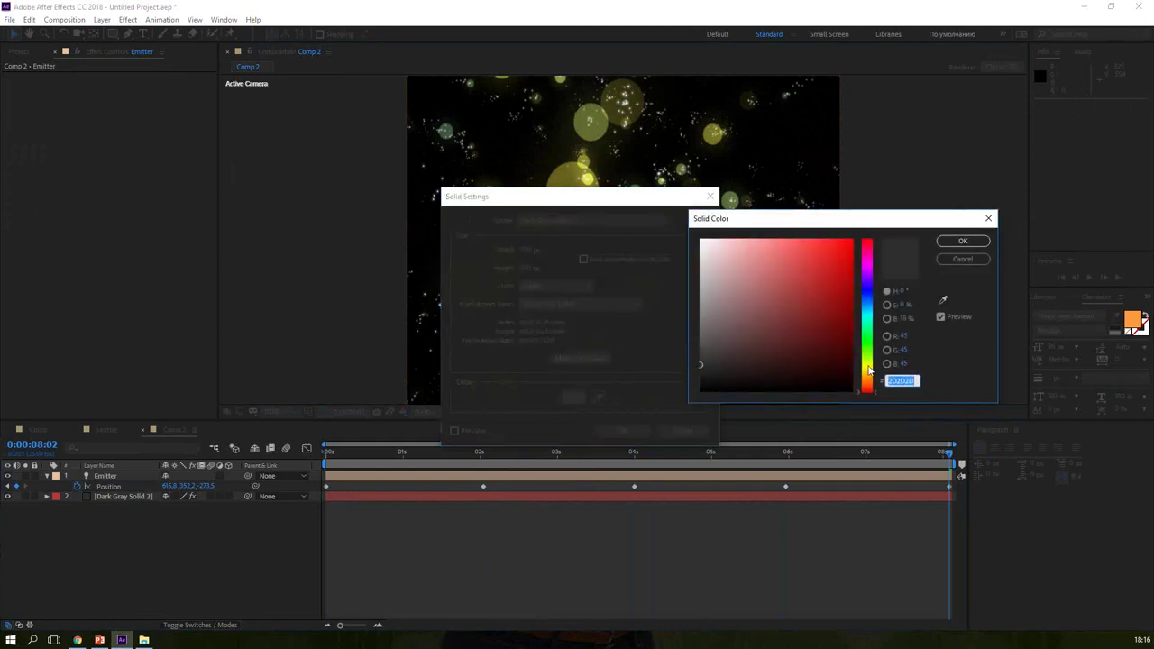
pyautogui.click(867, 372)
pyautogui.click(962, 240)
pyautogui.click(622, 430)
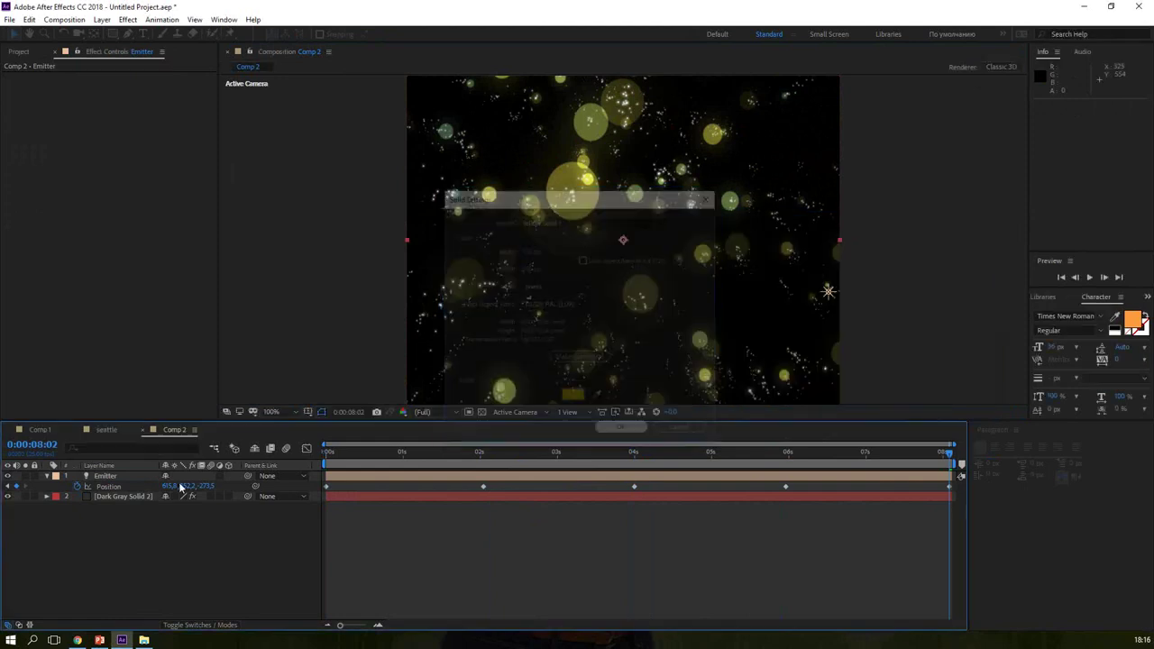
# Step: Move Yellow Solid 1 below Emitter, apply Trapcode Particular, and open its Designer
pyautogui.moveTo(117, 501); pyautogui.dragTo(118, 502)
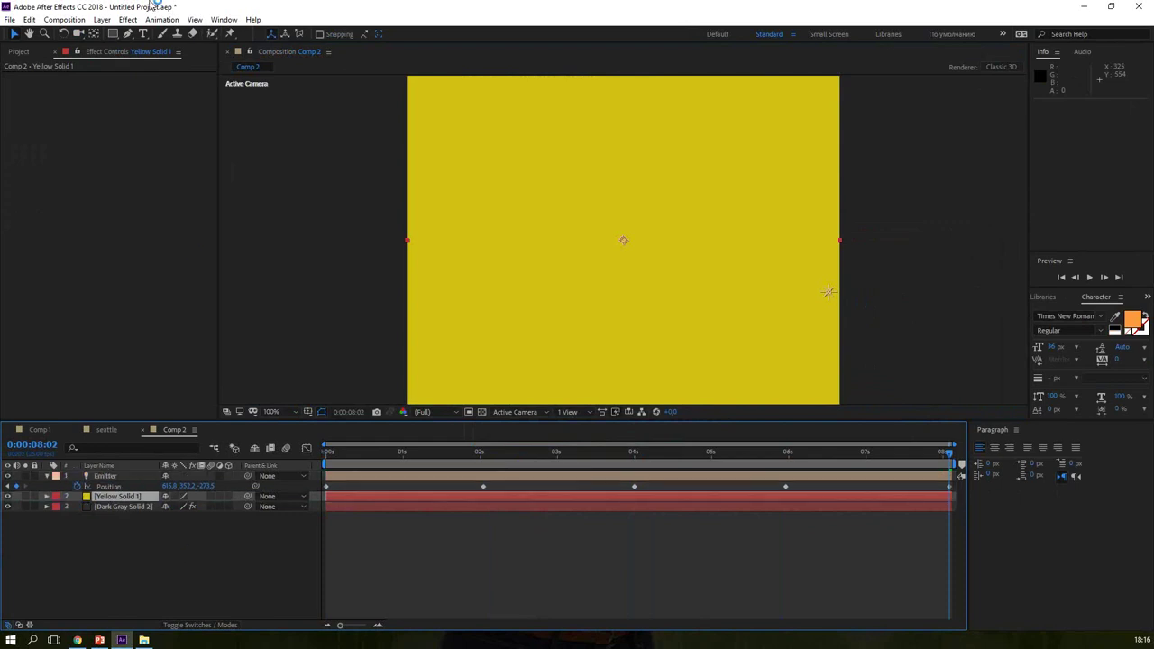
pyautogui.click(127, 19)
pyautogui.click(156, 48)
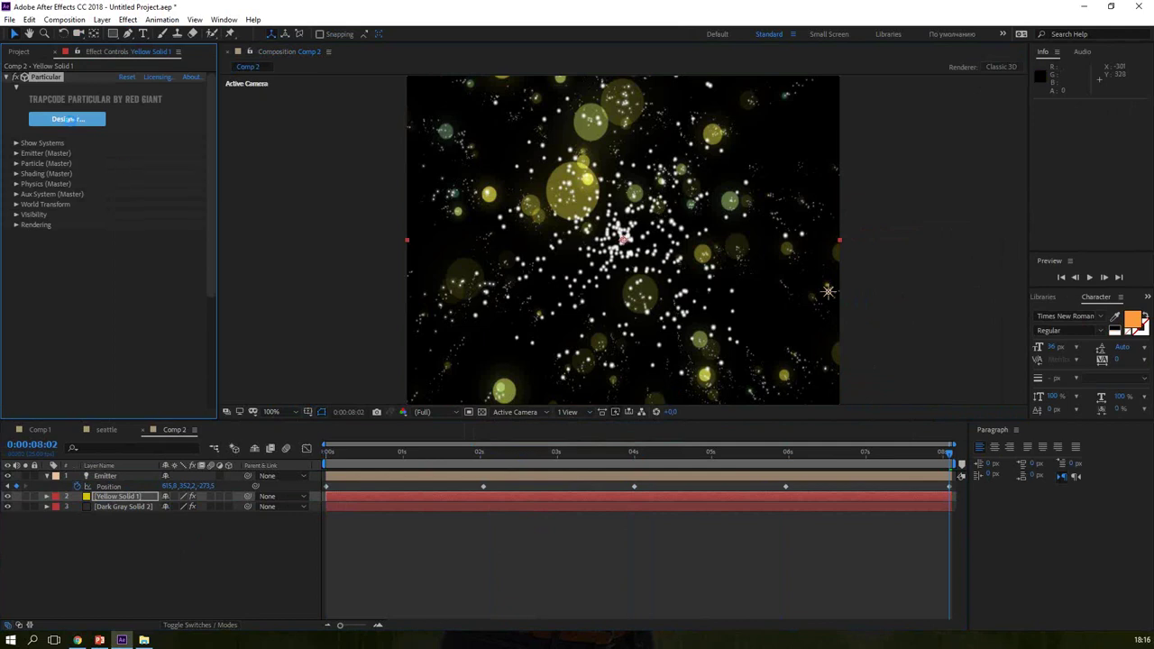
pyautogui.click(70, 121)
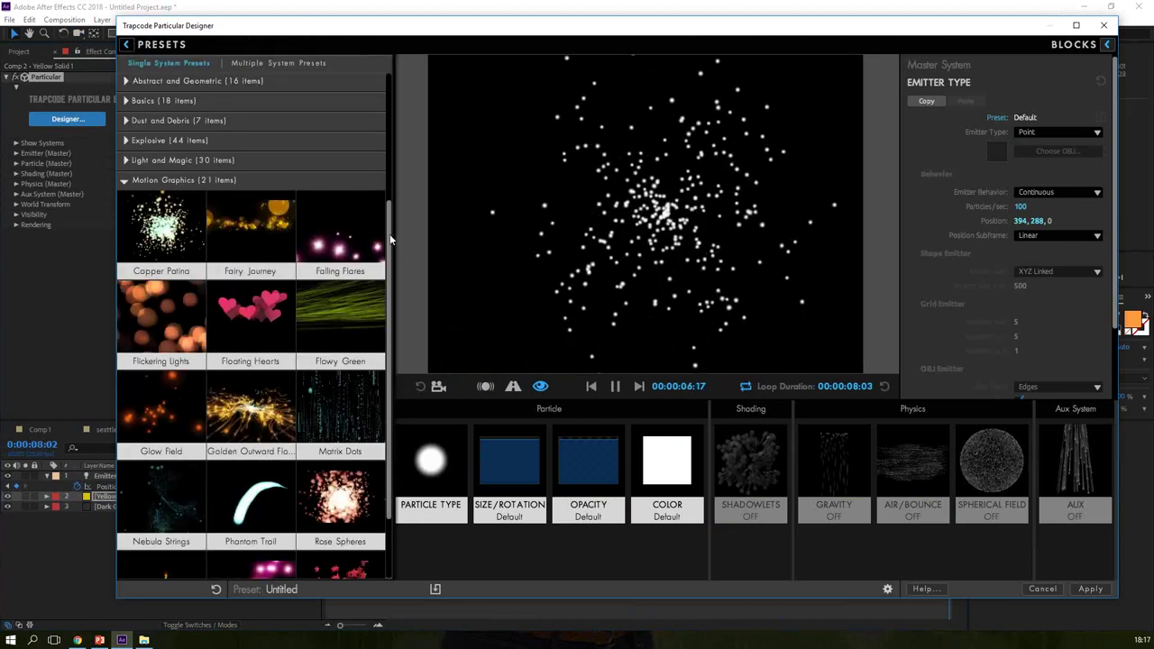
# Step: Apply the Phantom Trail preset from the Motion Graphics category in Particular Designer
pyautogui.scroll(-3, 392, 266)
pyautogui.scroll(-1, 388, 269)
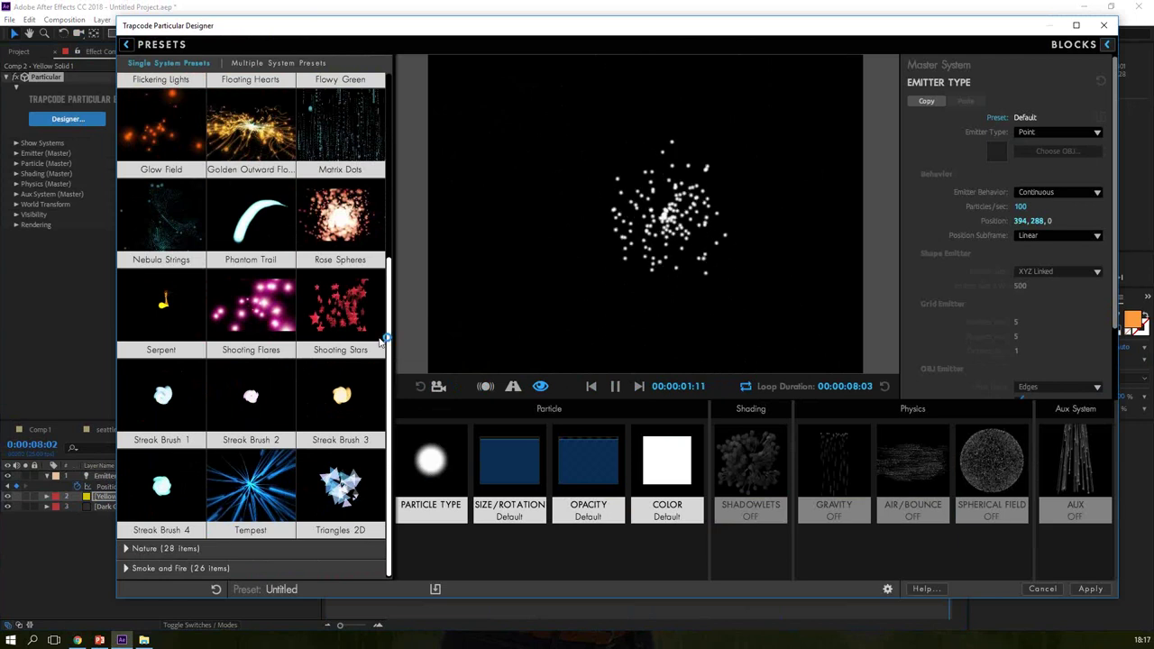
pyautogui.scroll(3, 382, 261)
pyautogui.scroll(3, 381, 260)
pyautogui.click(343, 178)
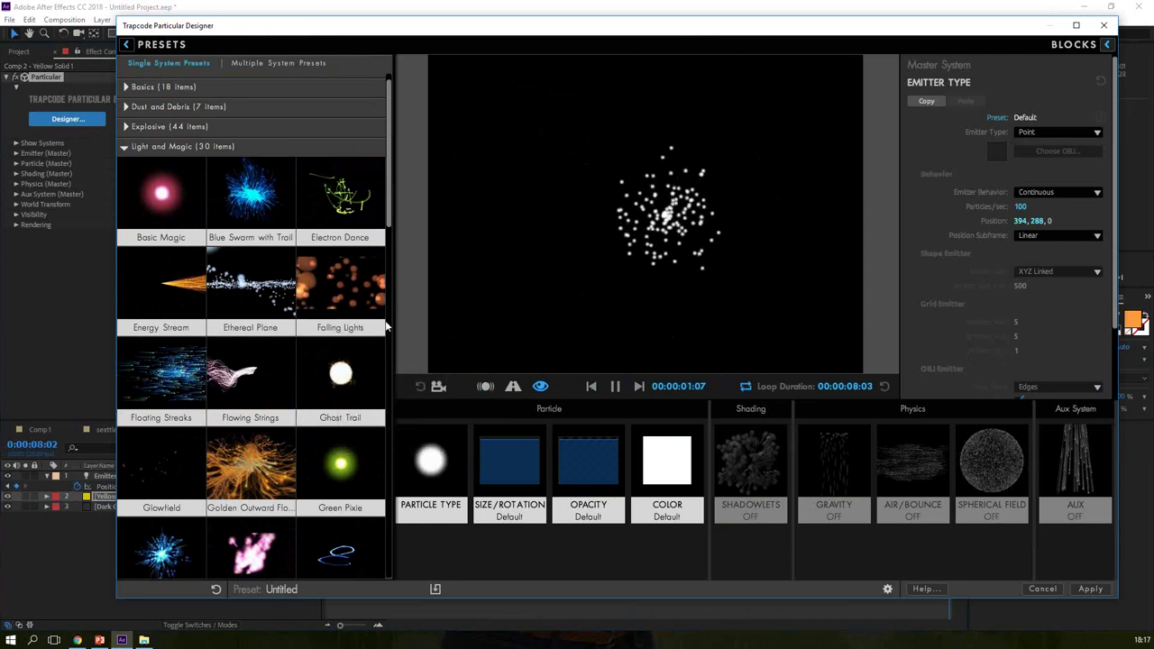
pyautogui.click(171, 146)
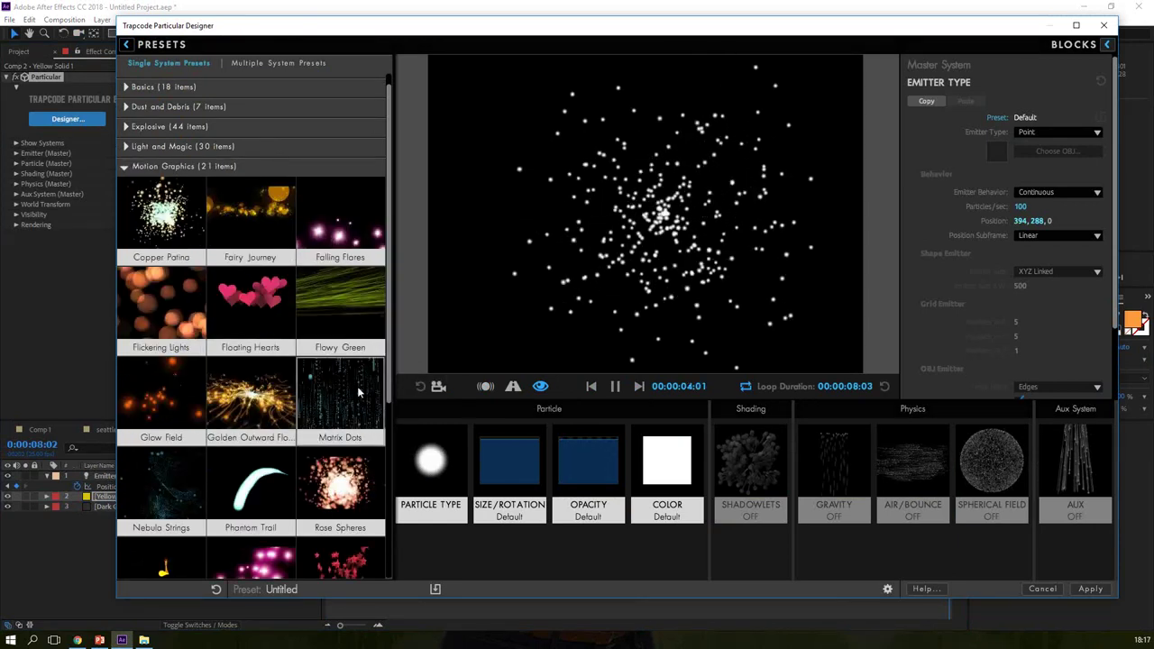
pyautogui.click(252, 492)
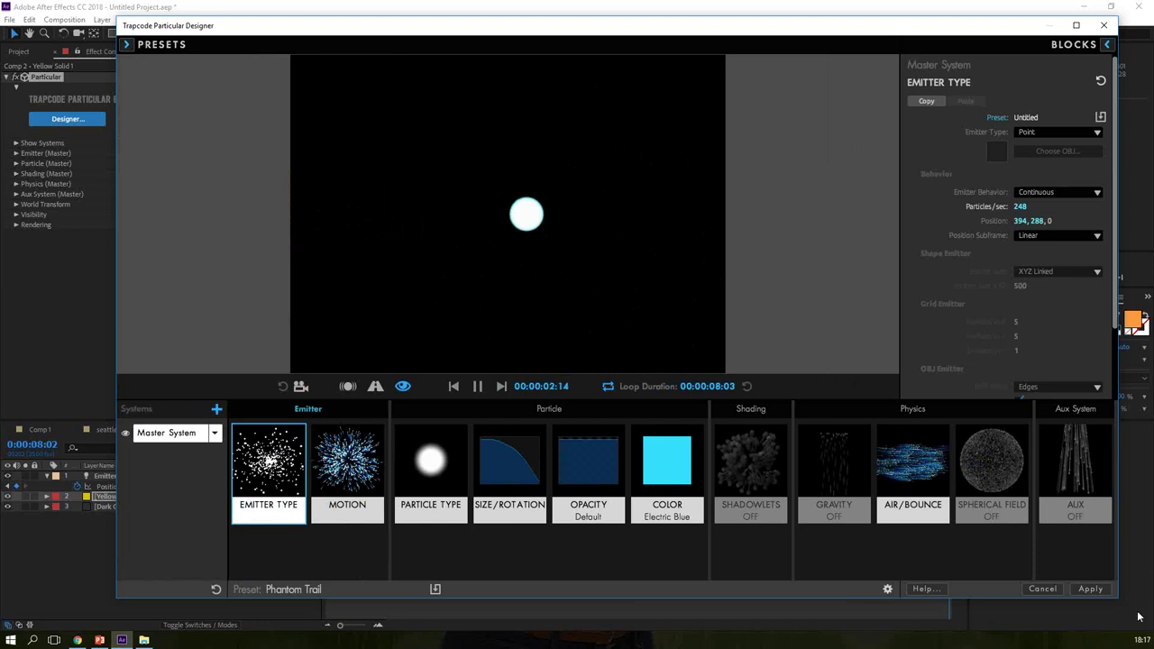
pyautogui.click(1091, 590)
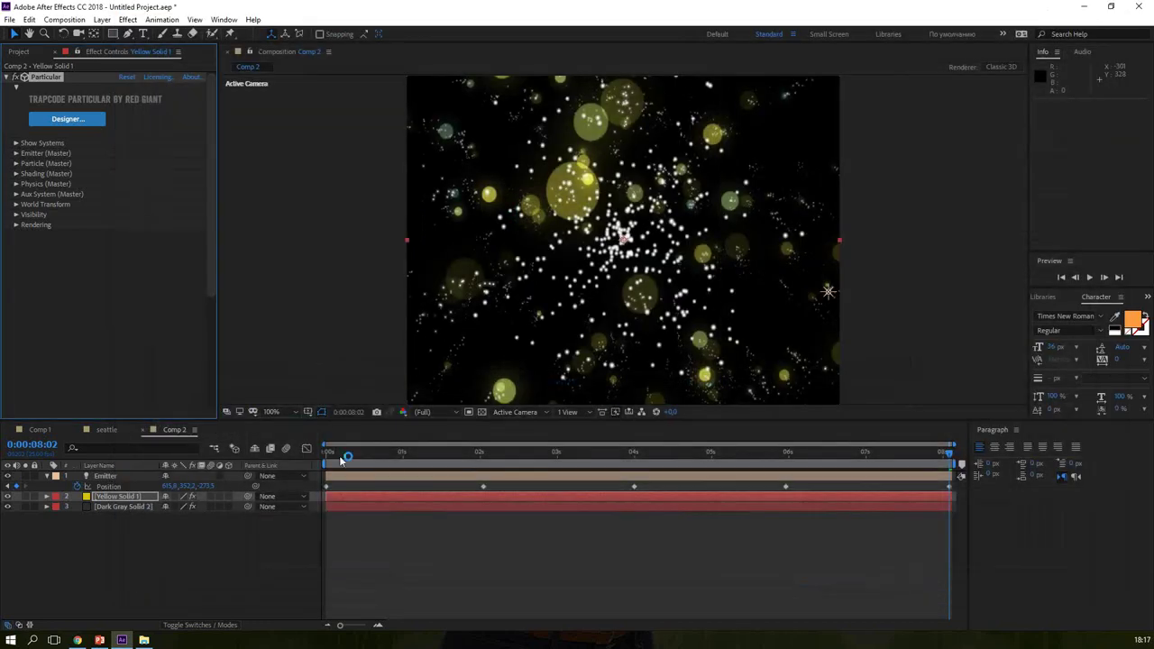
# Step: Switch Particular's Emitter Type to Light(s) and preview the animation from the start
pyautogui.moveTo(339, 456); pyautogui.dragTo(452, 453)
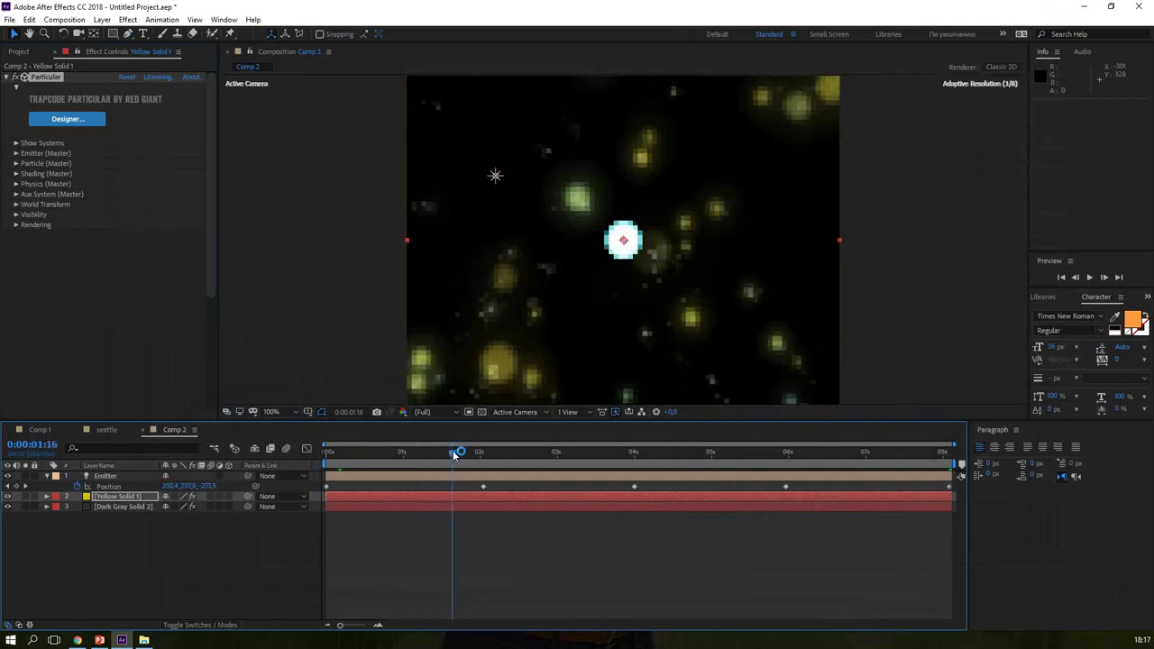
pyautogui.moveTo(452, 449); pyautogui.dragTo(455, 450)
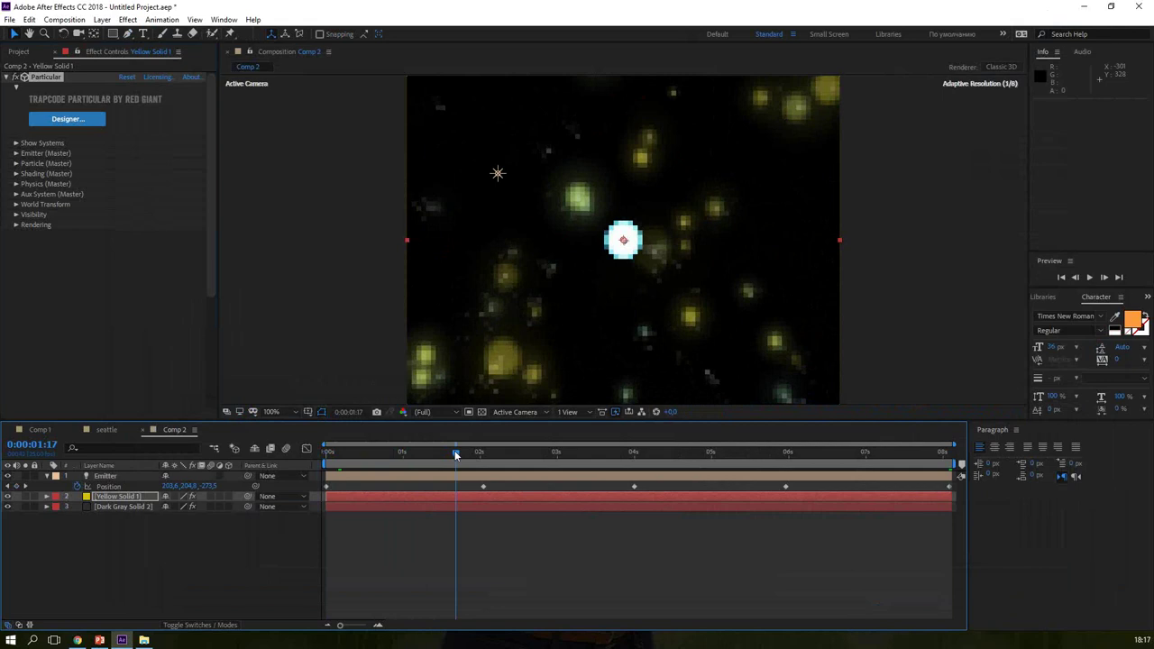
pyautogui.click(17, 153)
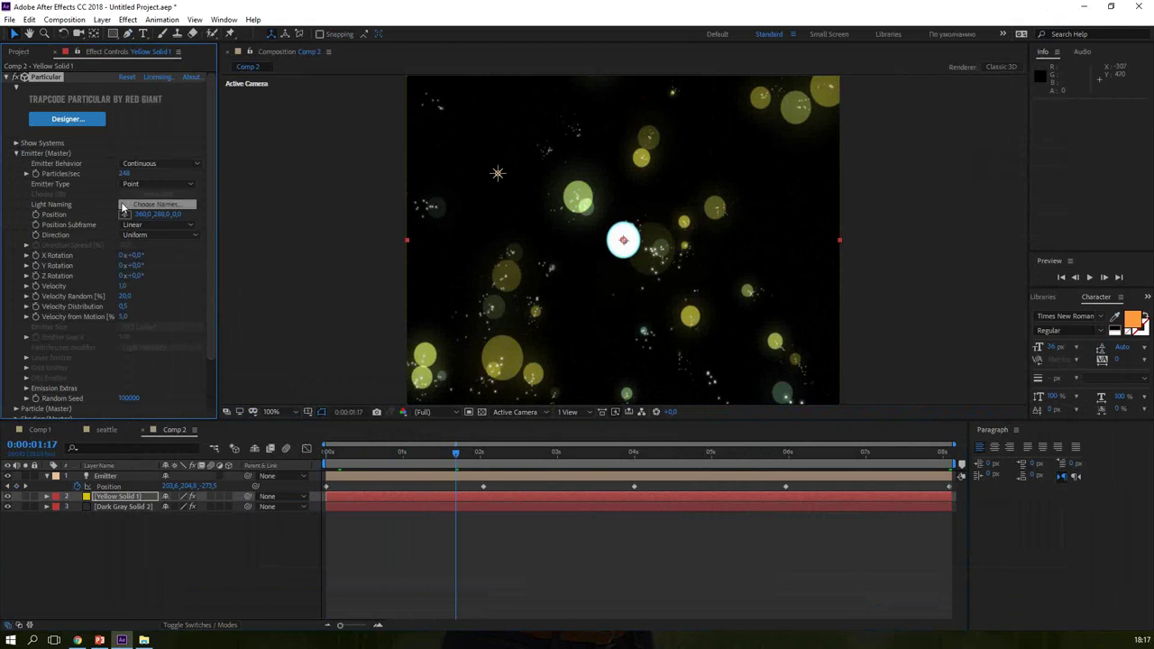
pyautogui.click(163, 184)
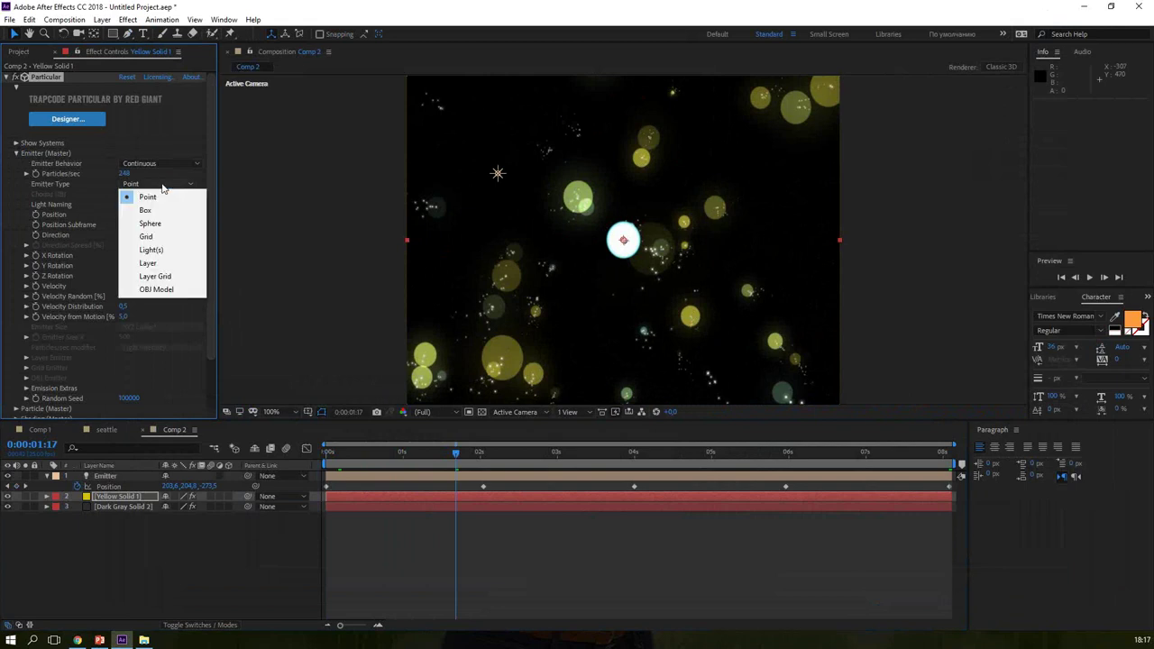
pyautogui.click(151, 250)
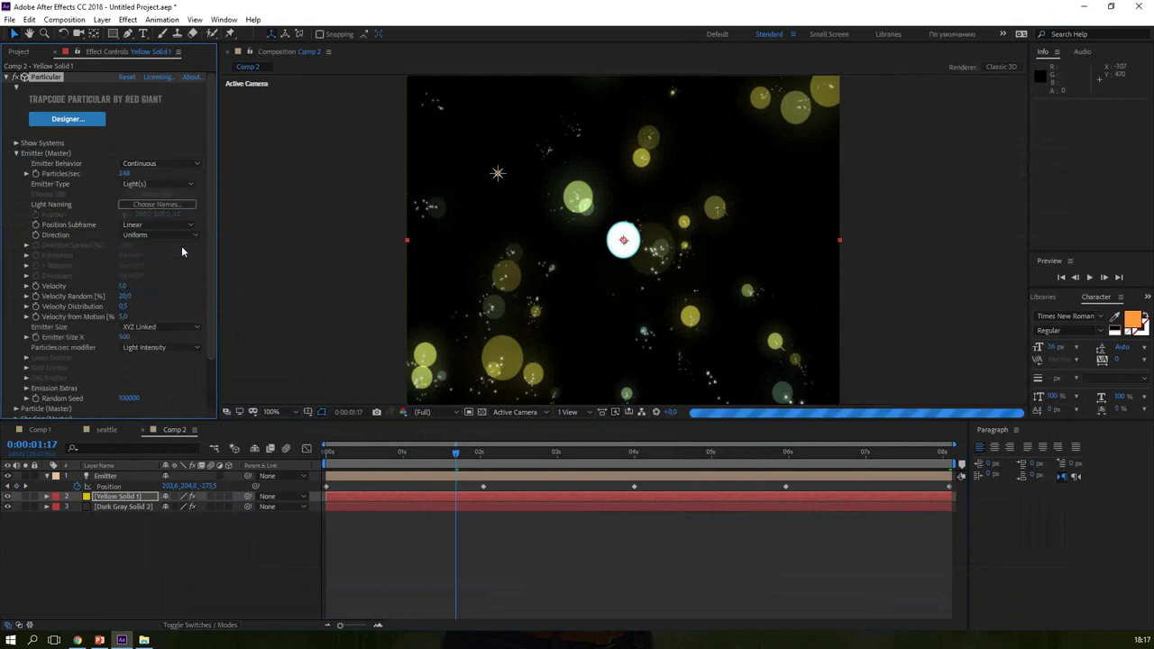
pyautogui.moveTo(445, 460); pyautogui.dragTo(322, 475)
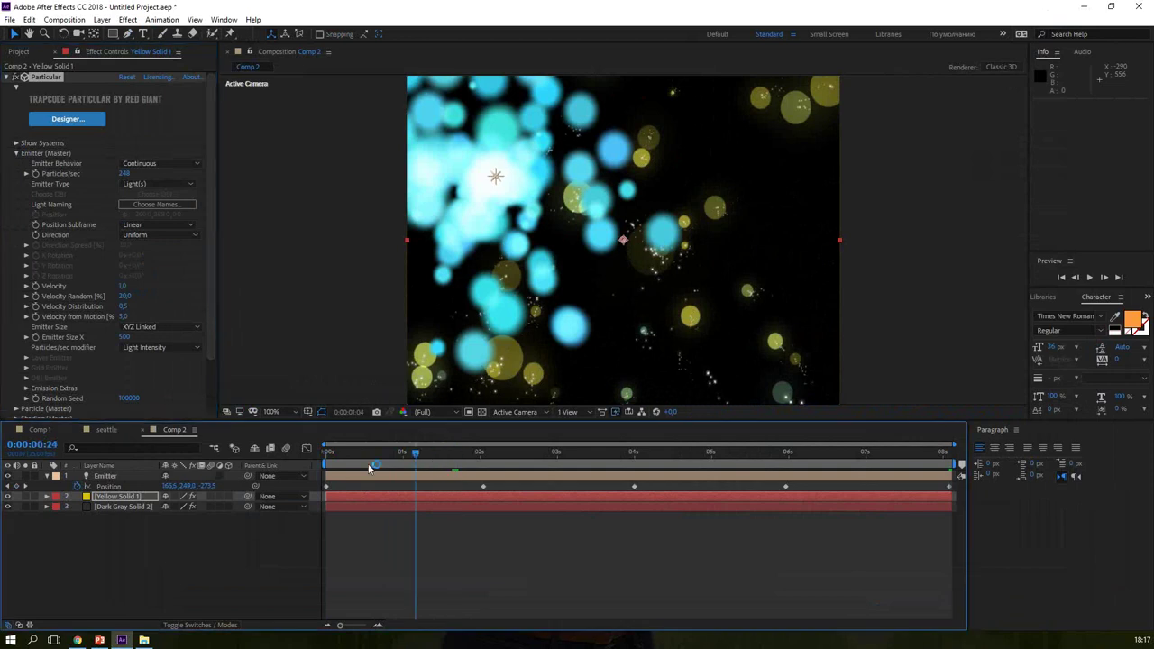
pyautogui.press('space')
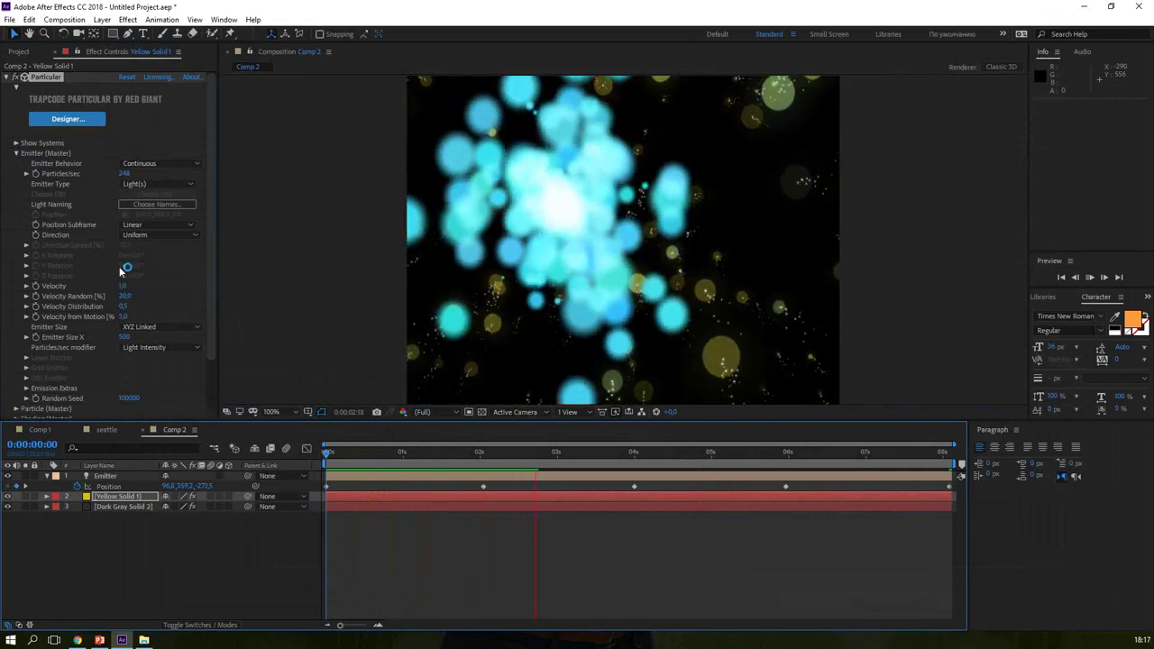
# Step: Set particle Size to 17, Particle Feather to 14 and Life to 2.7 seconds
pyautogui.moveTo(215, 216); pyautogui.dragTo(220, 279)
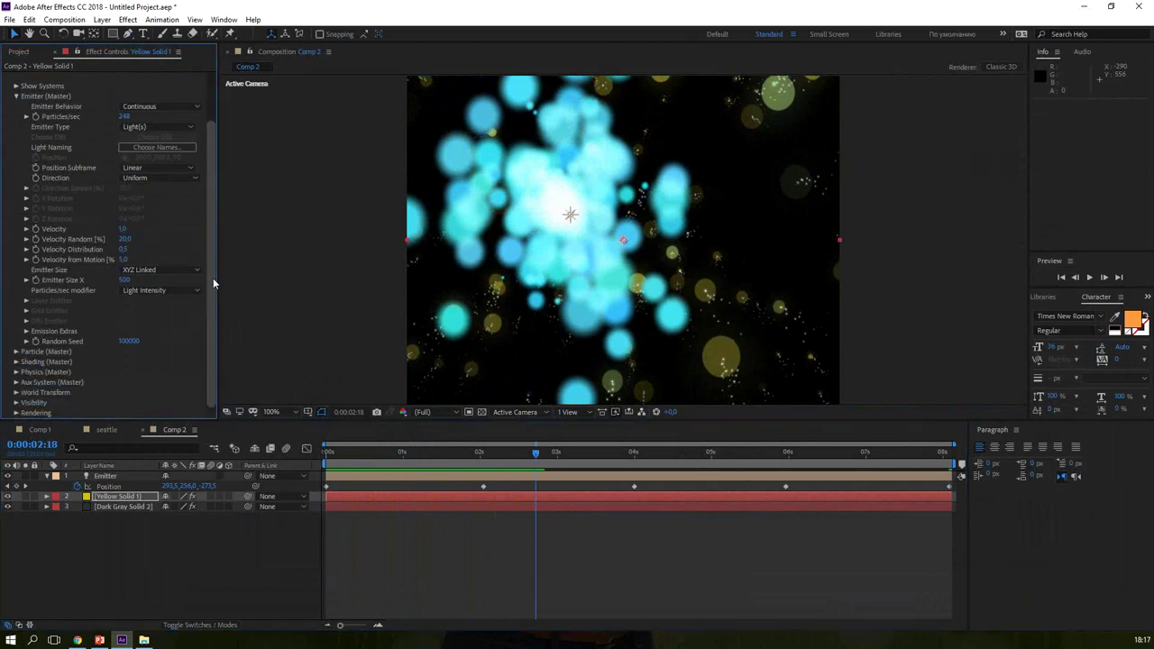
pyautogui.click(16, 352)
pyautogui.moveTo(213, 195); pyautogui.dragTo(225, 376)
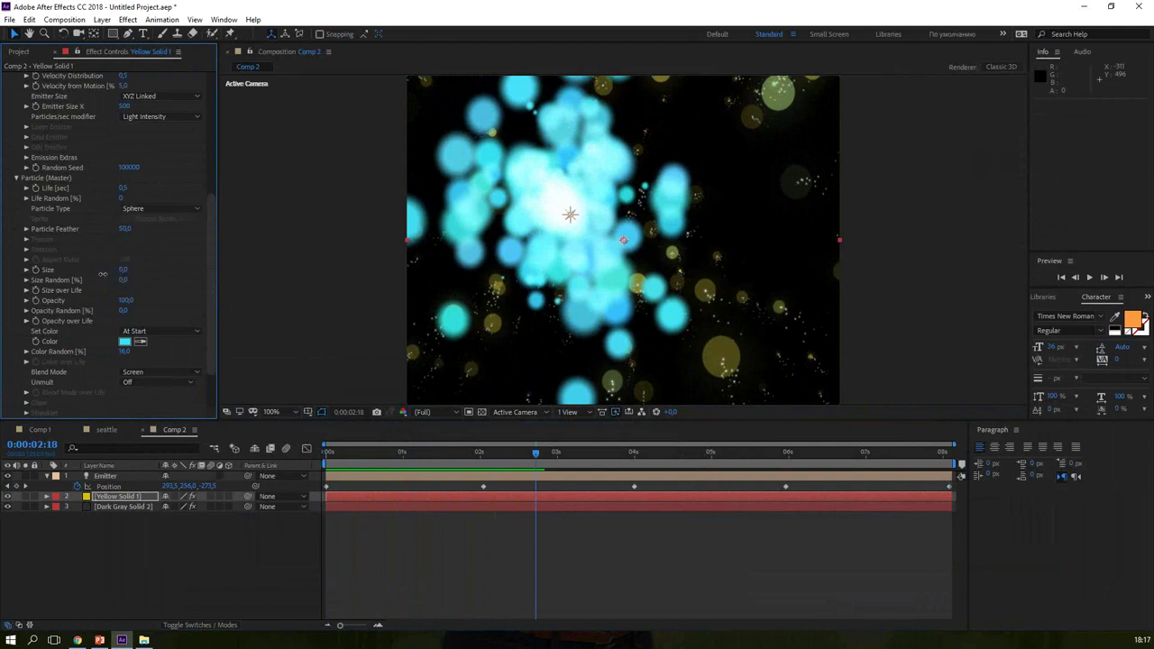
pyautogui.moveTo(107, 273); pyautogui.dragTo(107, 272)
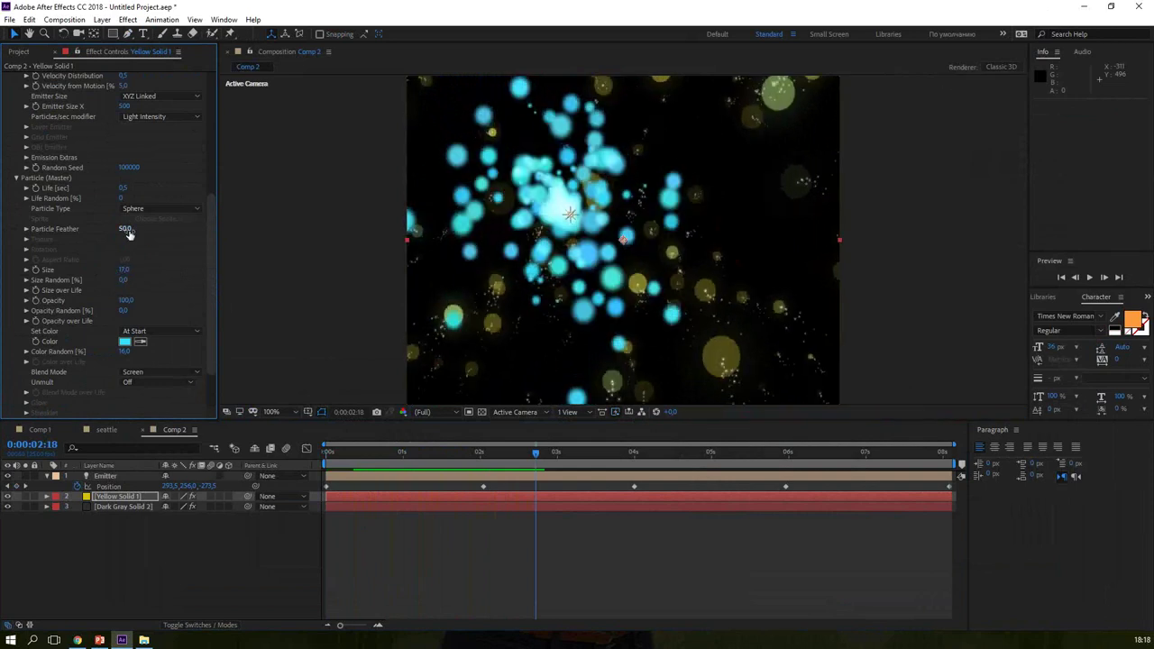
pyautogui.moveTo(112, 229); pyautogui.dragTo(105, 231)
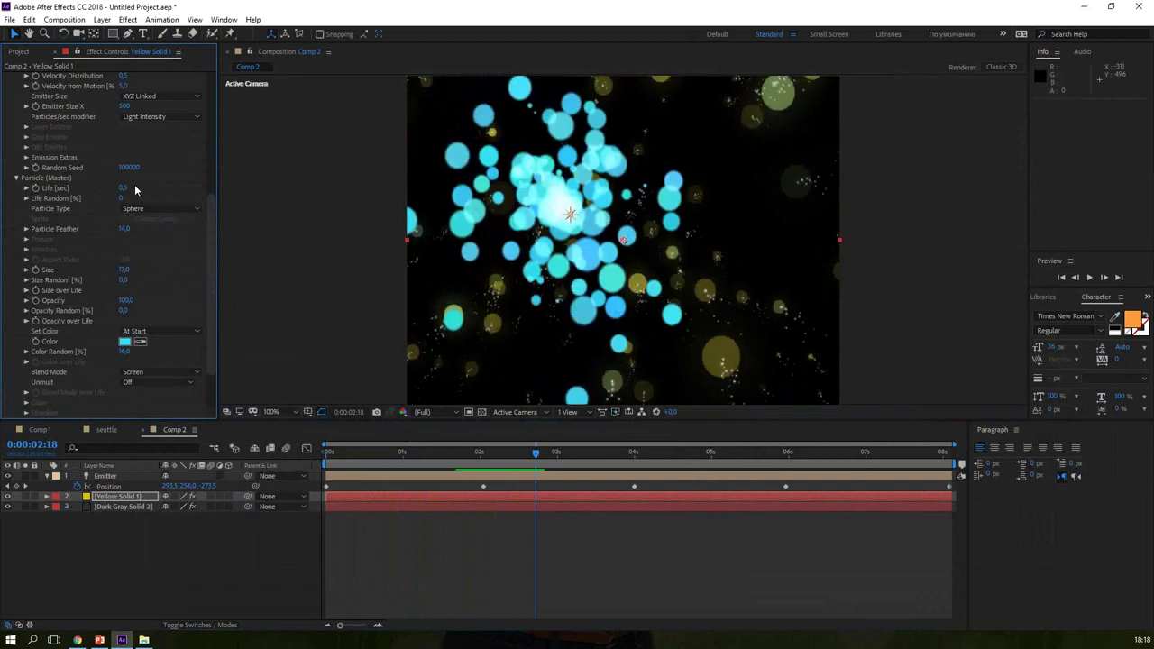
pyautogui.moveTo(140, 187); pyautogui.dragTo(141, 187)
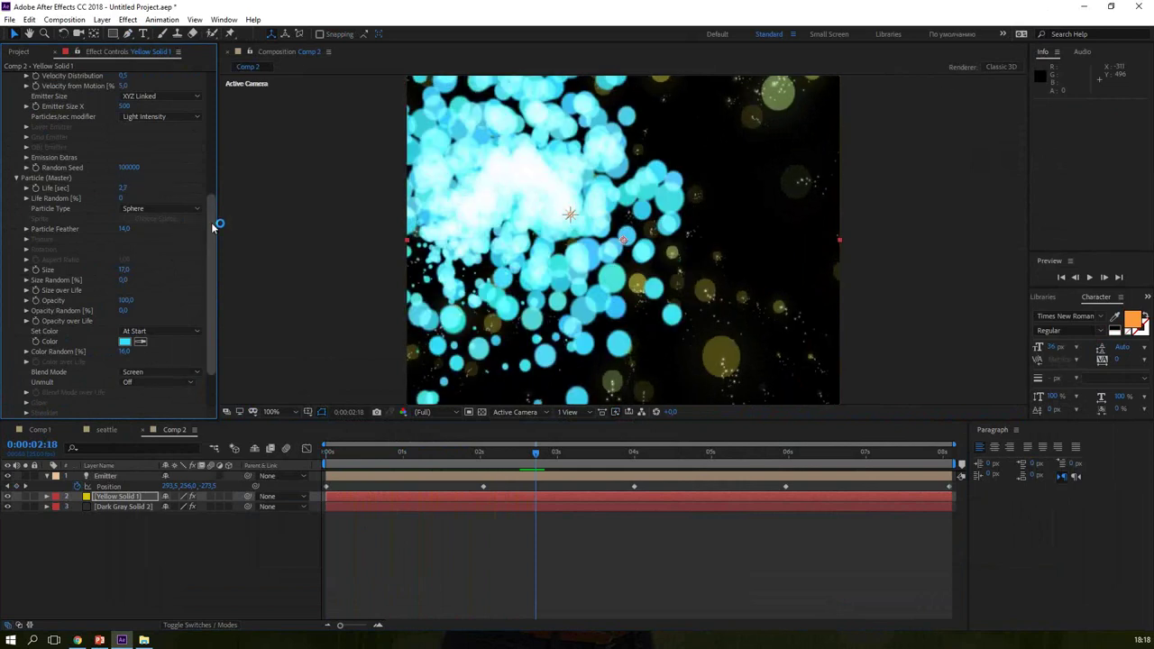
pyautogui.moveTo(210, 219); pyautogui.dragTo(217, 125)
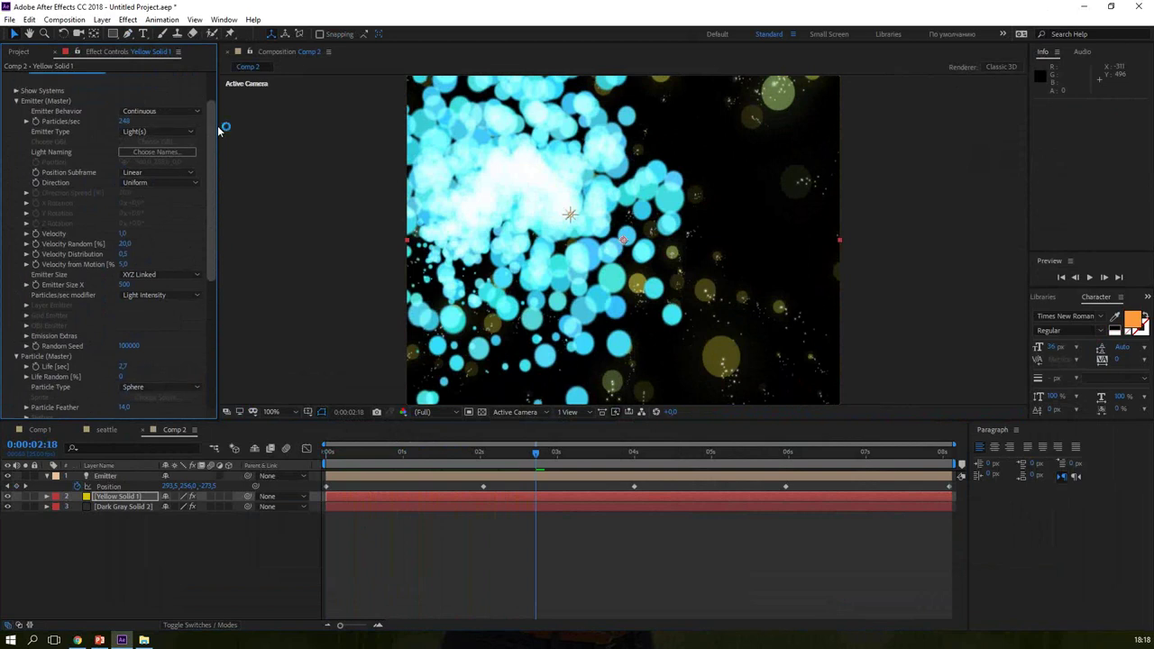
pyautogui.moveTo(218, 129); pyautogui.dragTo(217, 249)
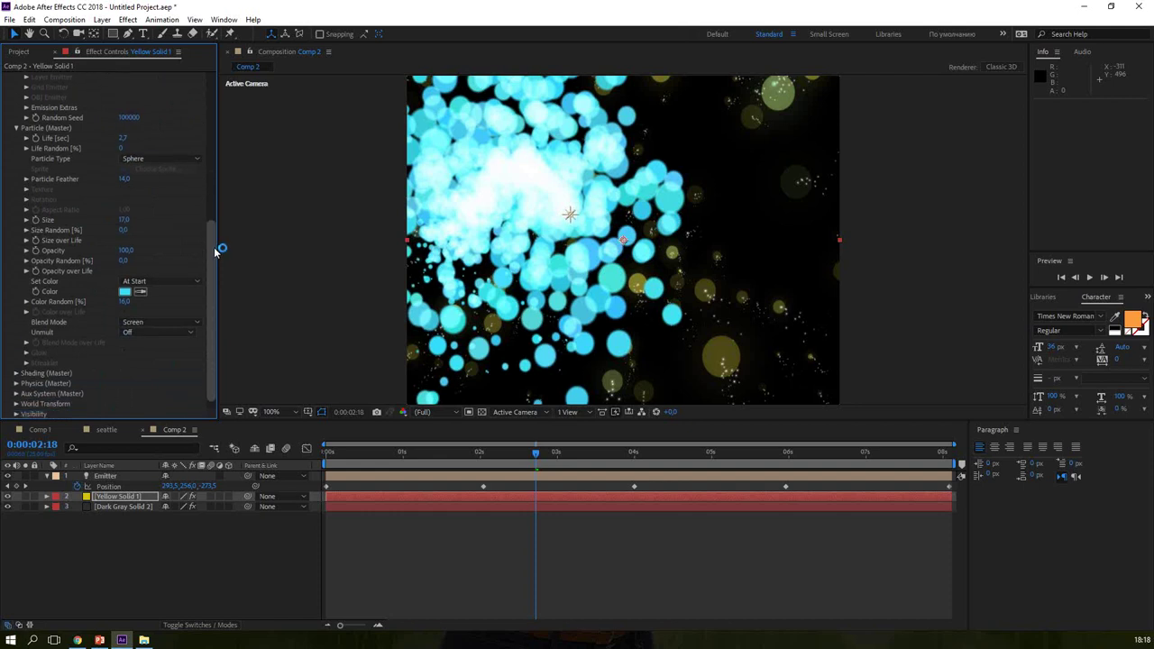
pyautogui.click(191, 283)
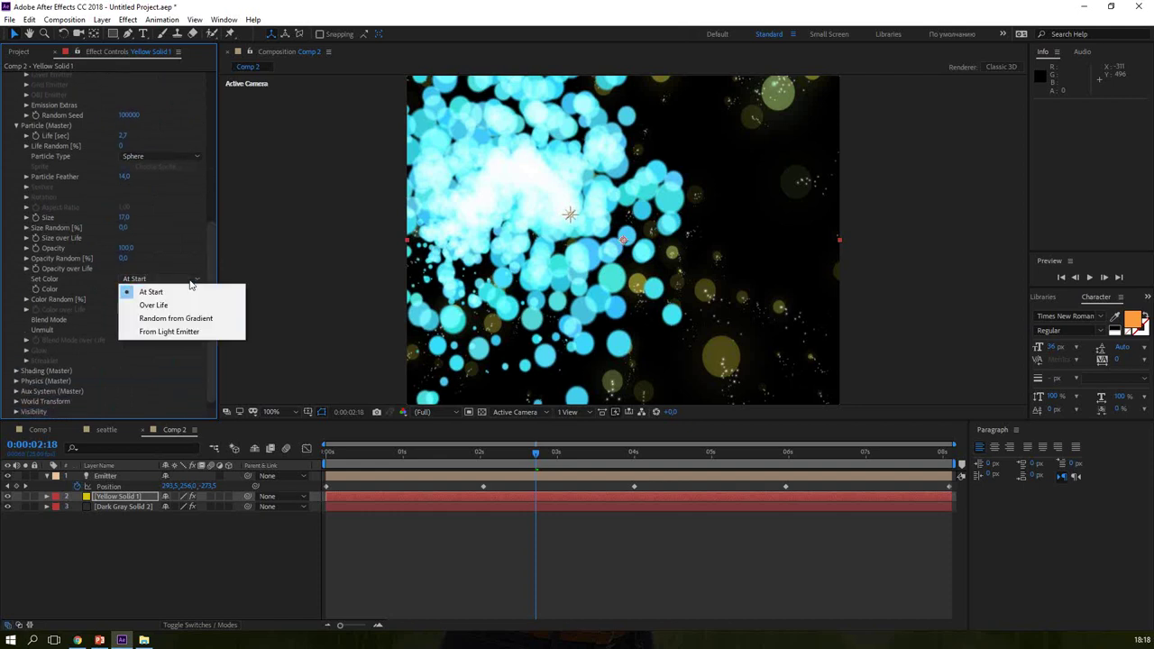
# Step: Change the particle Set Color mode to Over Life
pyautogui.click(181, 331)
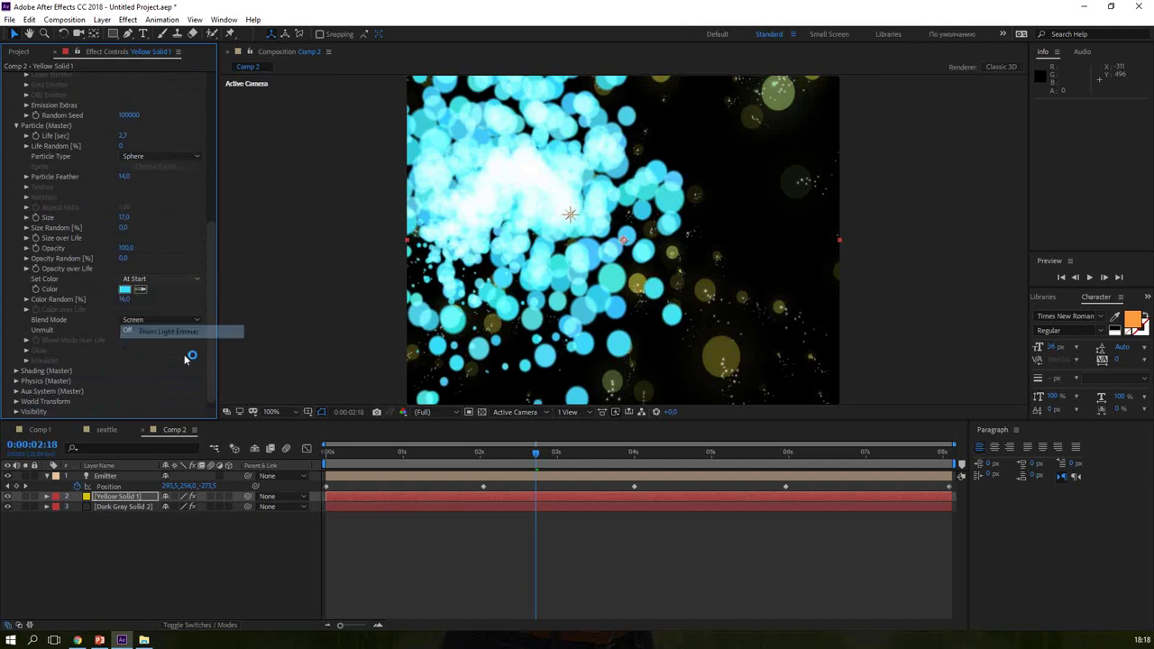
pyautogui.click(171, 279)
pyautogui.click(176, 306)
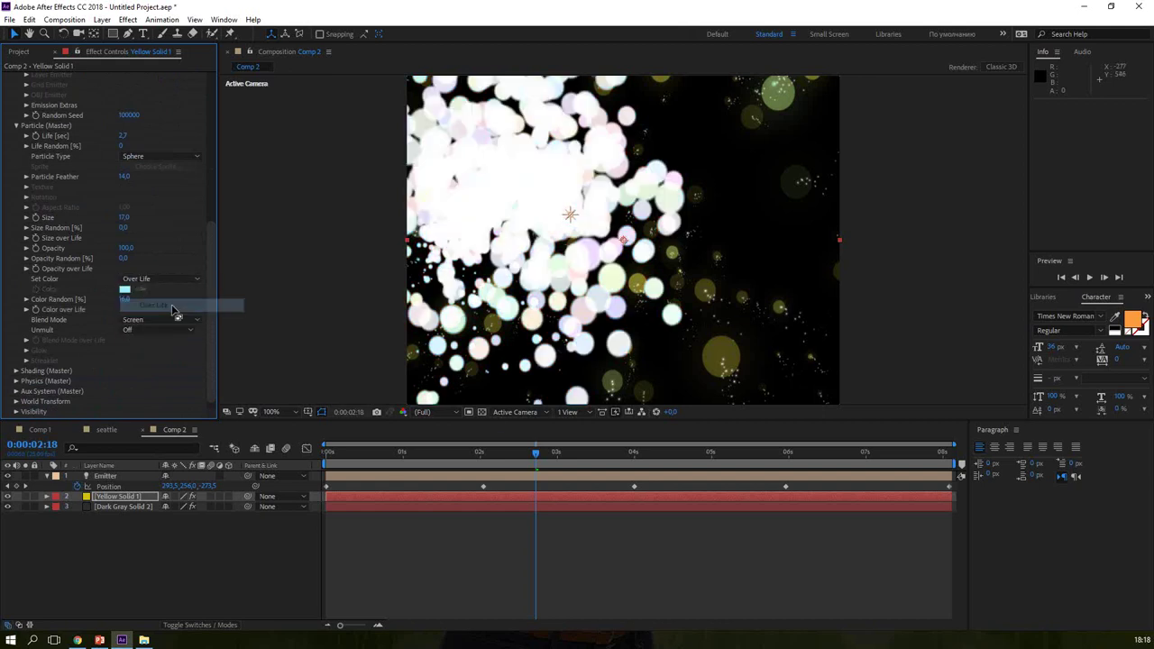
# Step: Preview the multicoloured particle cloud from the first frame
pyautogui.moveTo(534, 452); pyautogui.dragTo(287, 497)
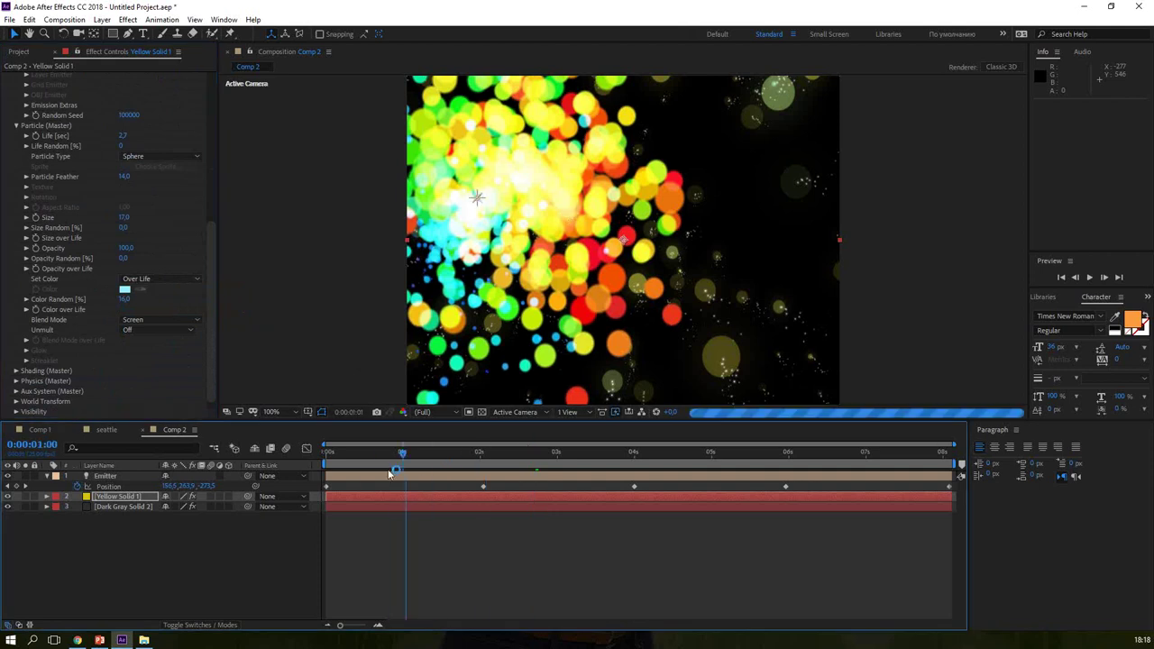
pyautogui.press('space')
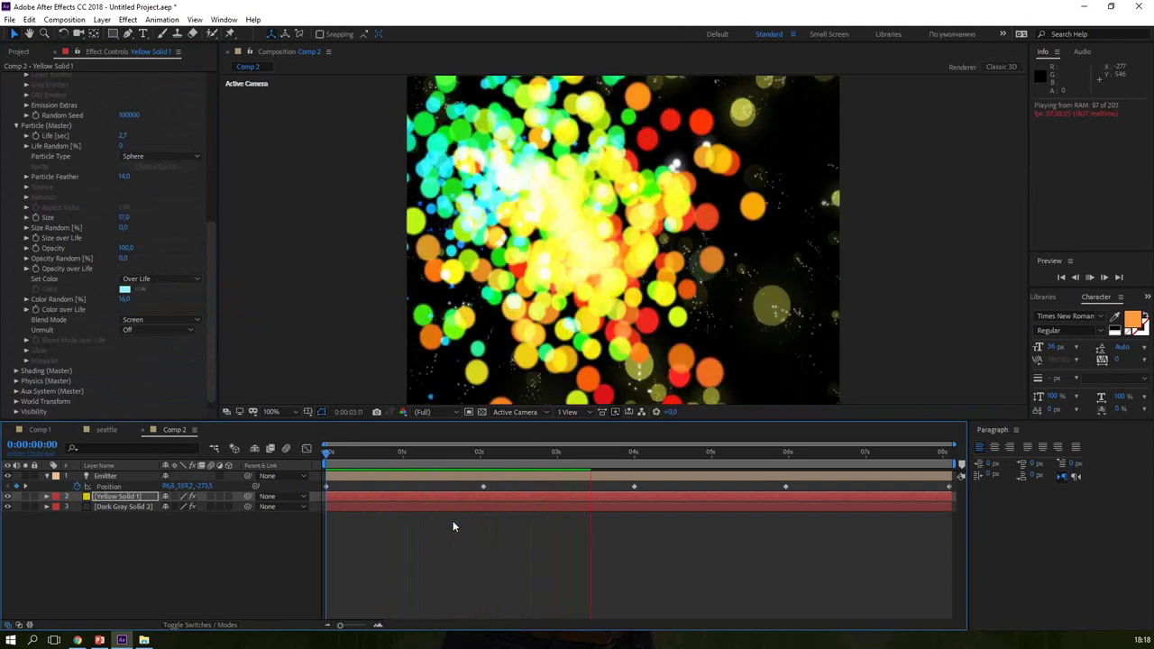
pyautogui.press('space')
pyautogui.moveTo(213, 226); pyautogui.dragTo(216, 59)
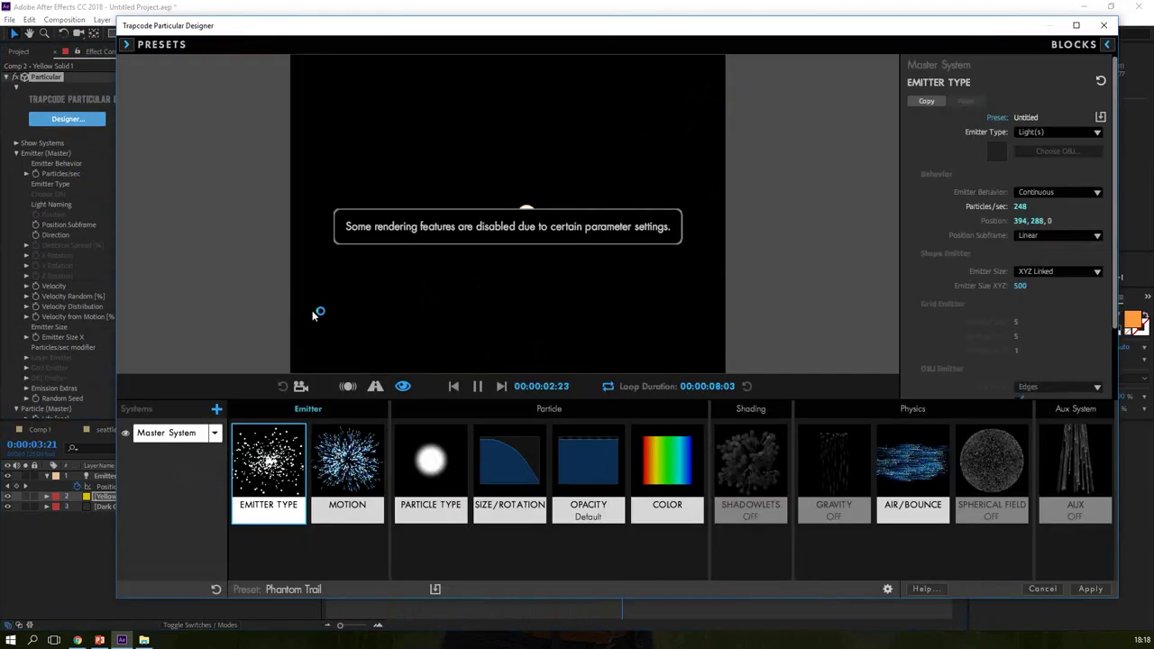
# Step: Apply the Light Streaks Blue preset from the Light and Magic presets in Particular Designer
pyautogui.click(132, 46)
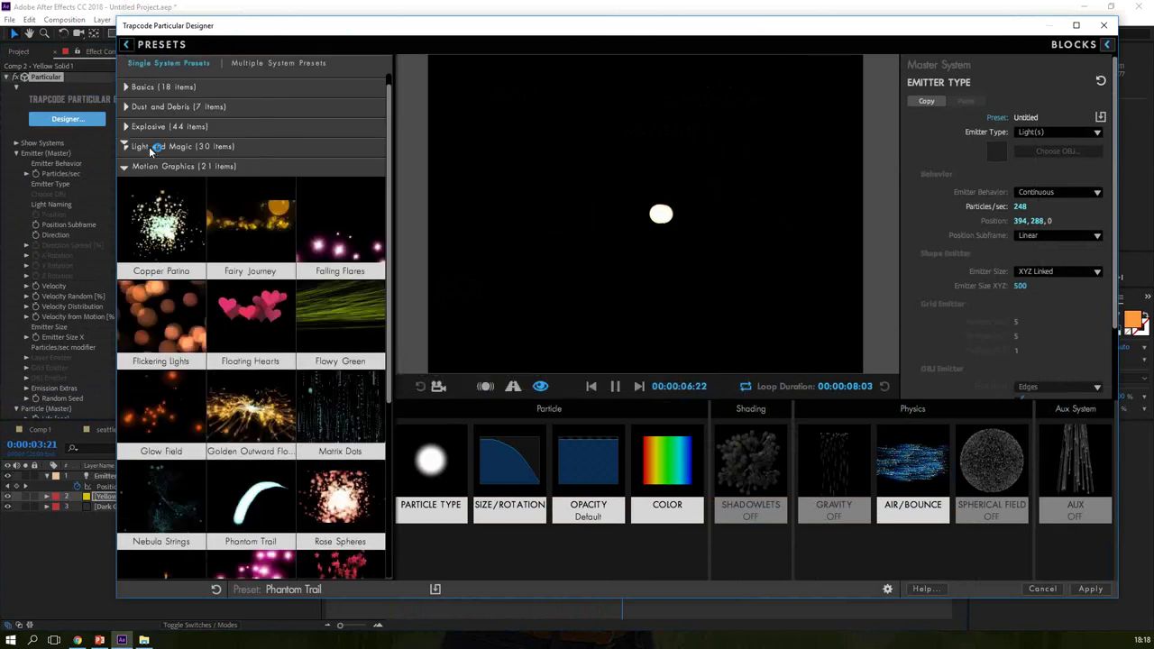
pyautogui.click(149, 127)
pyautogui.click(149, 146)
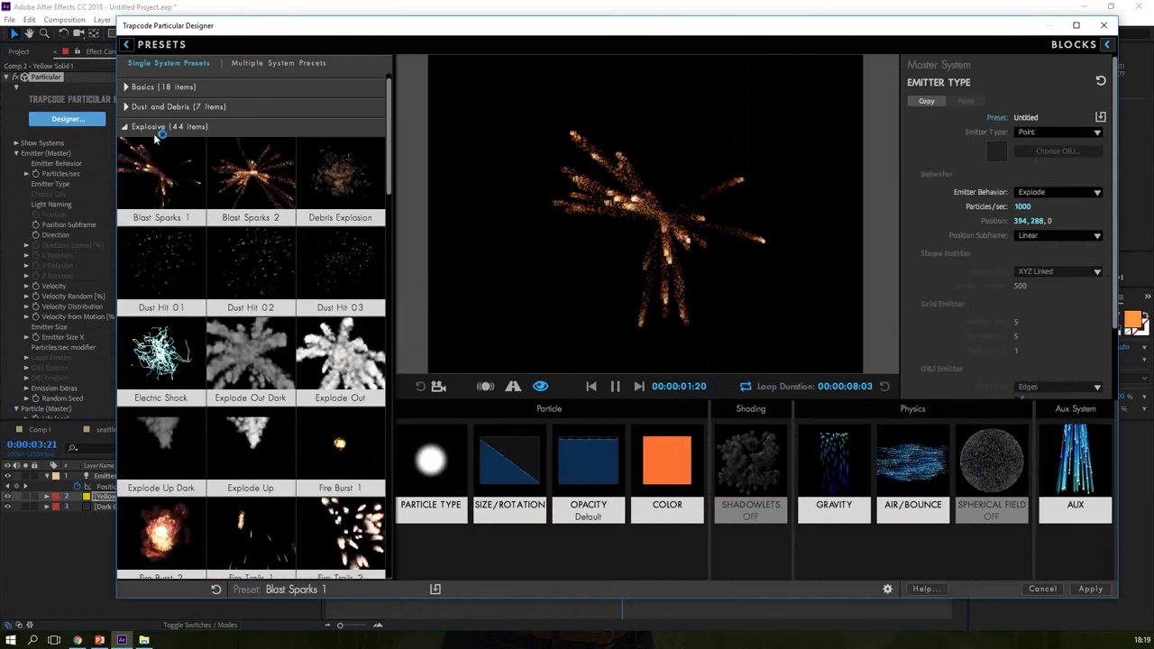
pyautogui.click(155, 127)
pyautogui.click(162, 147)
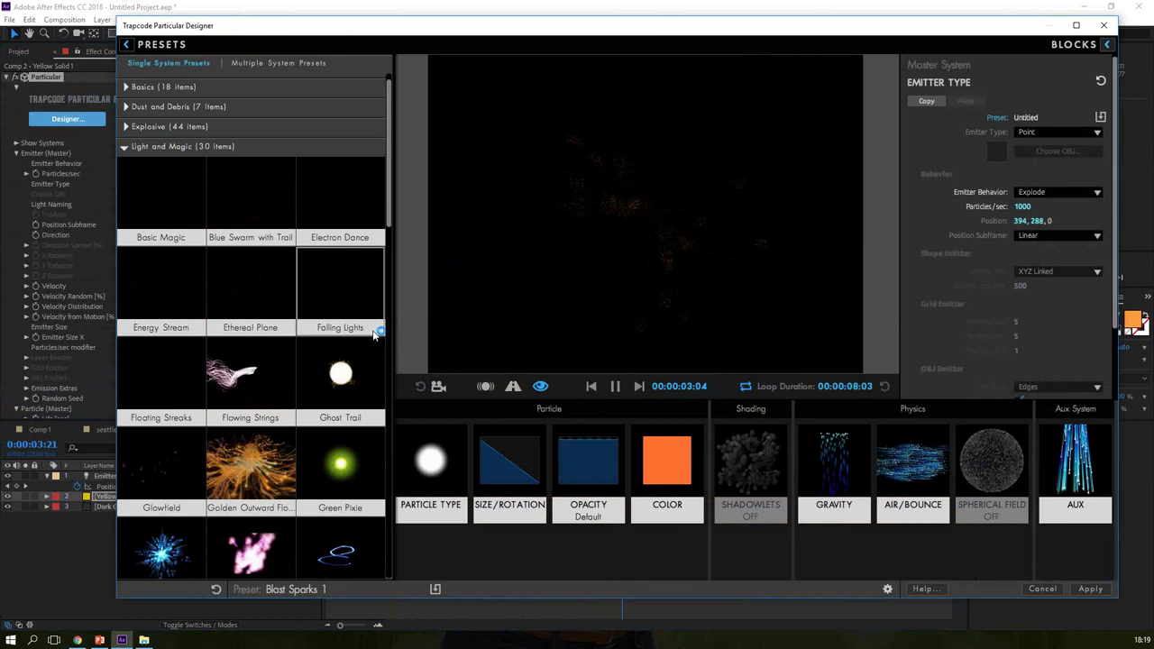
pyautogui.scroll(-1, 382, 426)
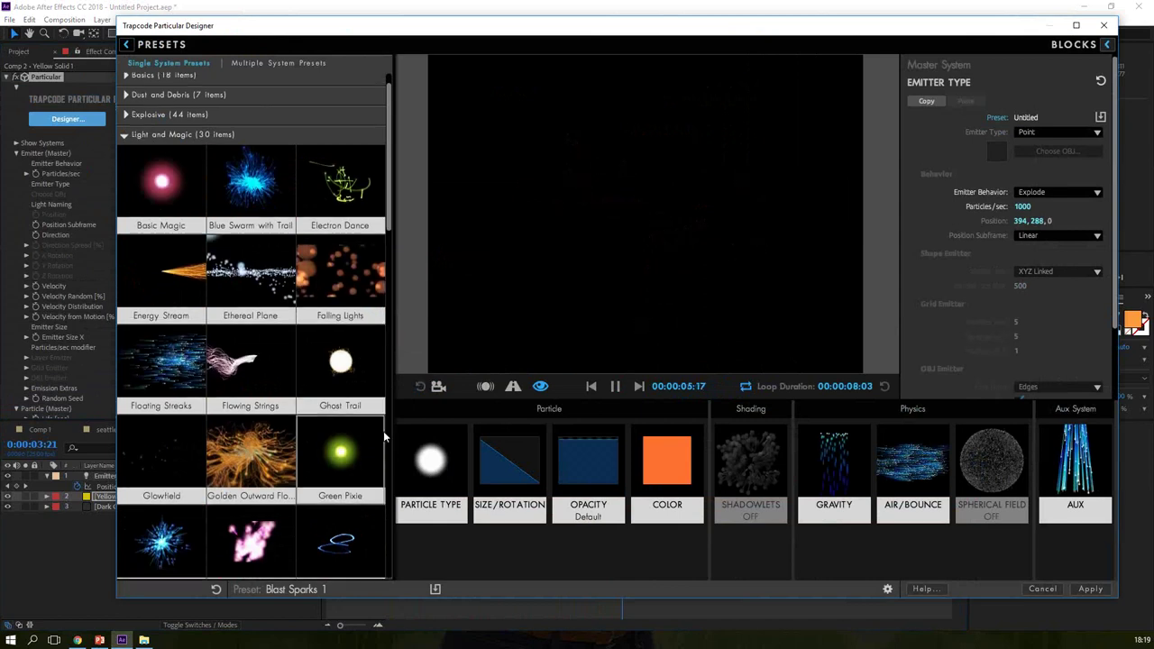
pyautogui.click(360, 533)
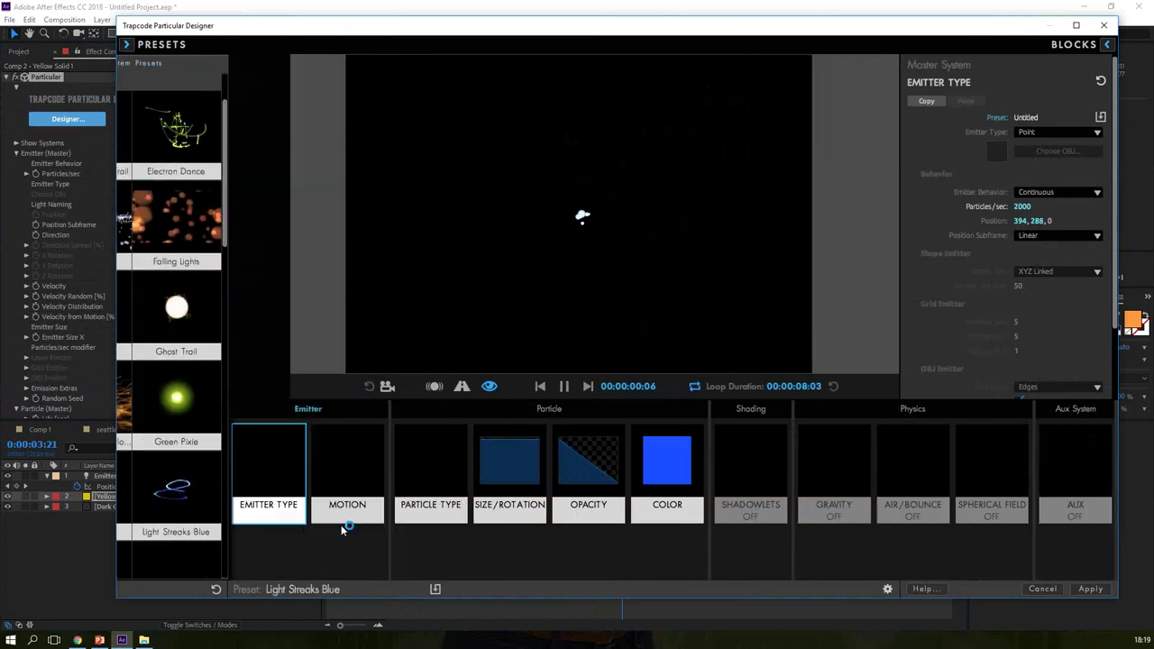
pyautogui.click(1090, 589)
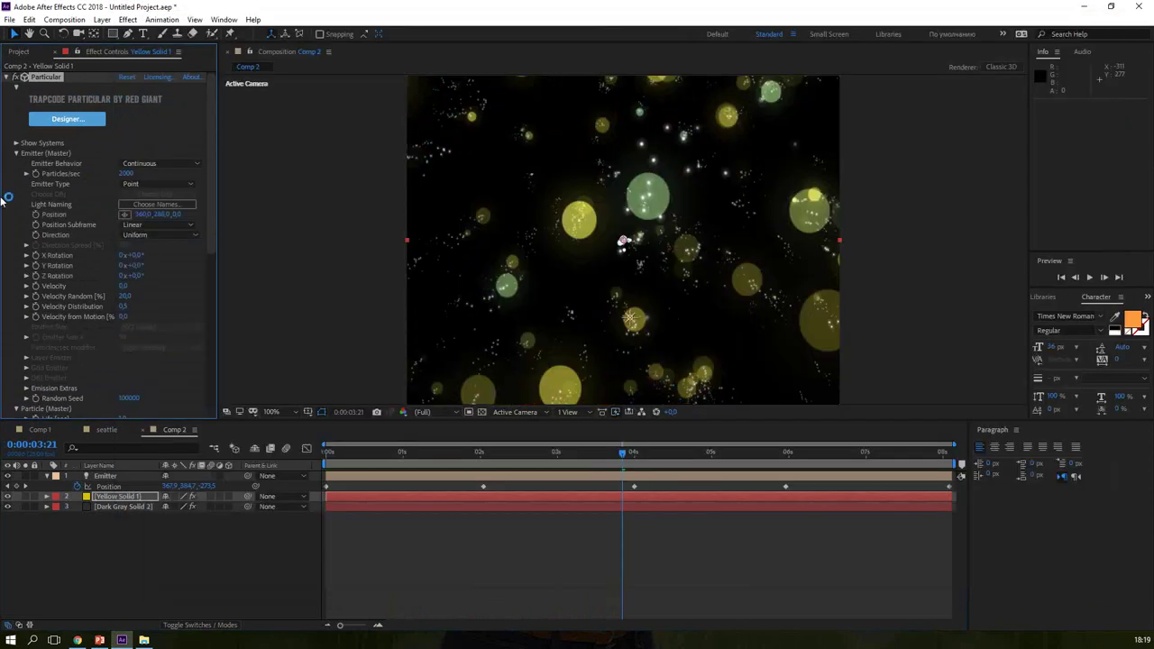
# Step: Keep the emitter type unchanged and reduce particle Size to 10
pyautogui.click(195, 183)
pyautogui.click(180, 253)
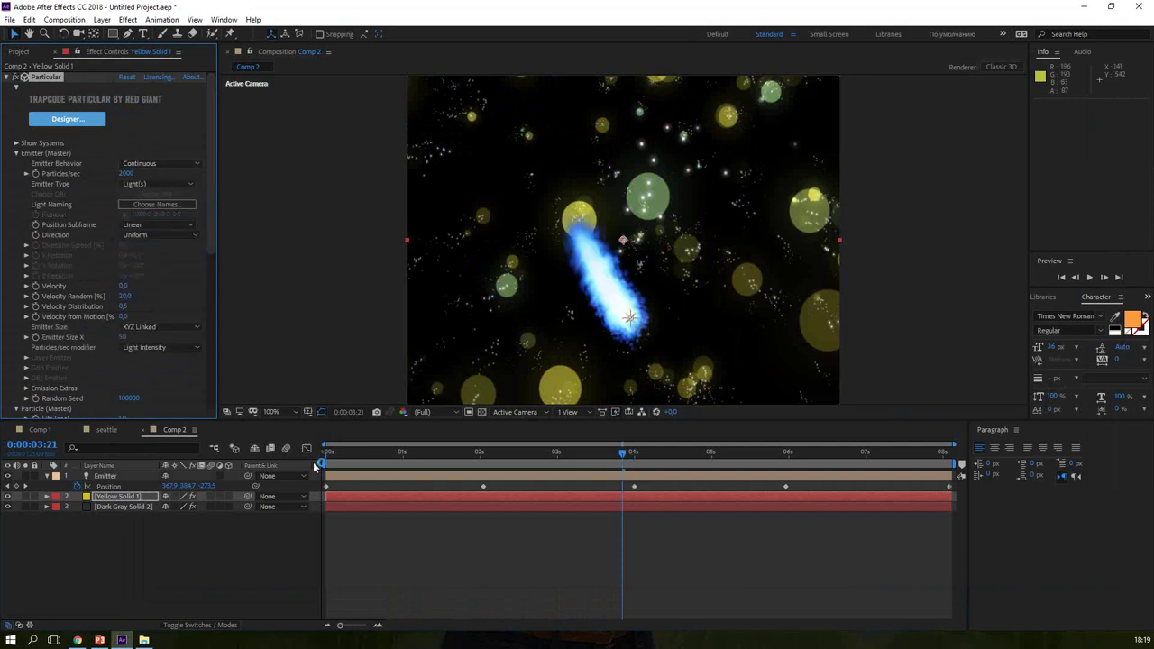
pyautogui.scroll(-5, 212, 259)
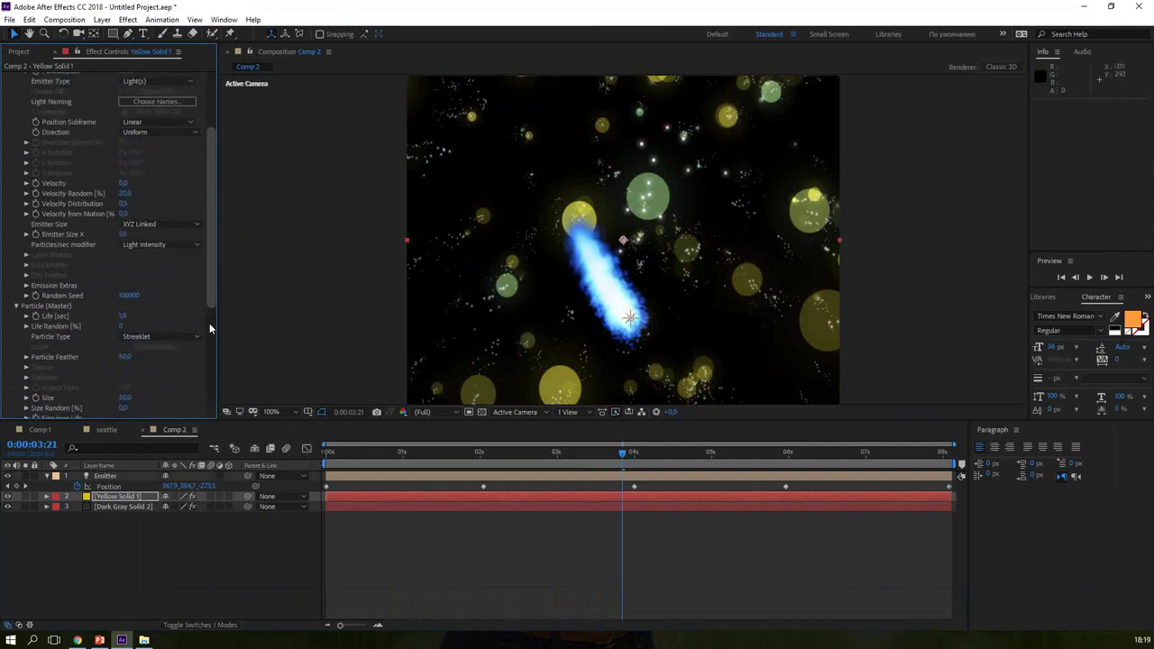
pyautogui.scroll(-6, 207, 345)
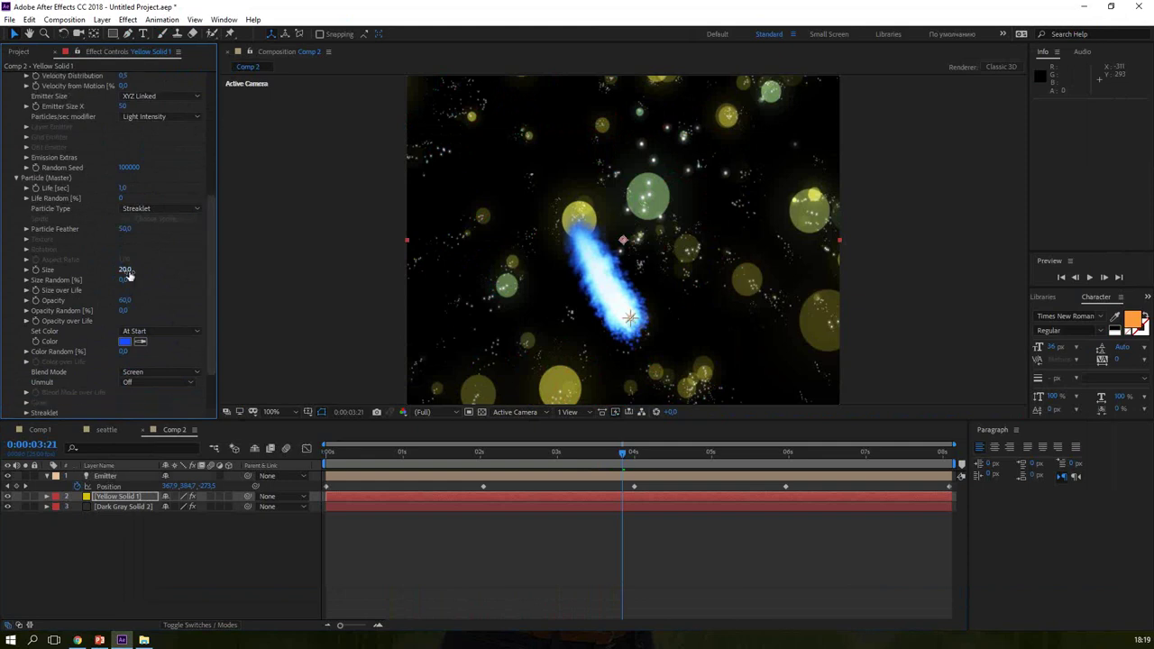
pyautogui.moveTo(122, 269); pyautogui.dragTo(117, 268)
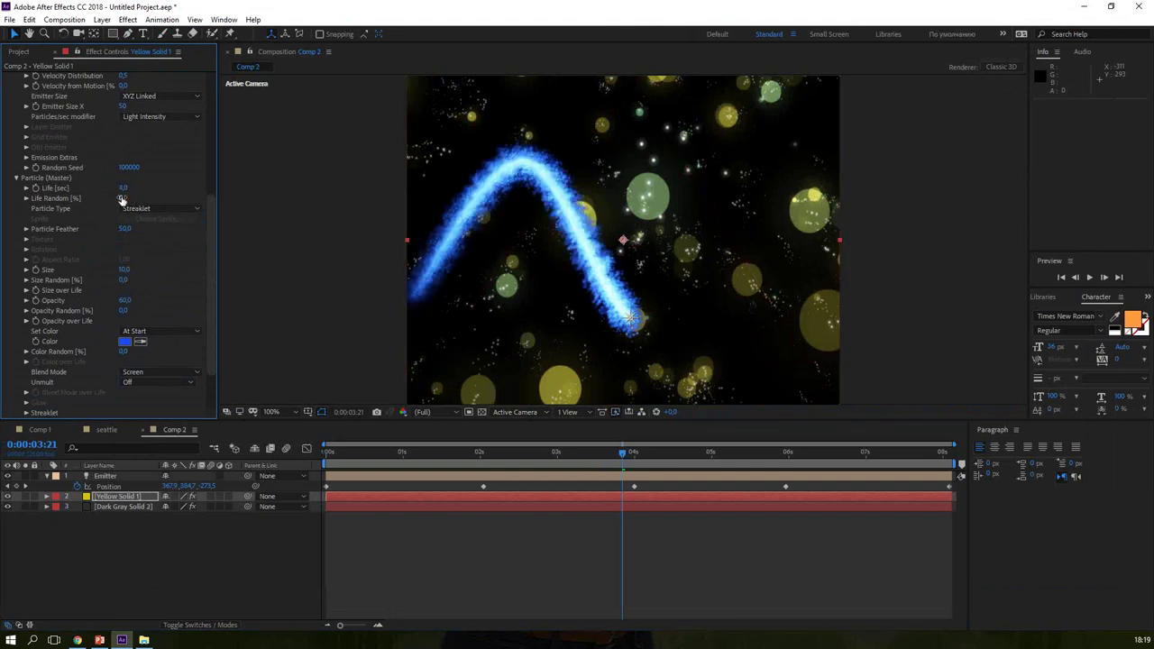
# Step: Set Life Random 34%, Velocity Distribution 5, Velocity Random 100% and Velocity 4
pyautogui.moveTo(131, 196); pyautogui.dragTo(142, 198)
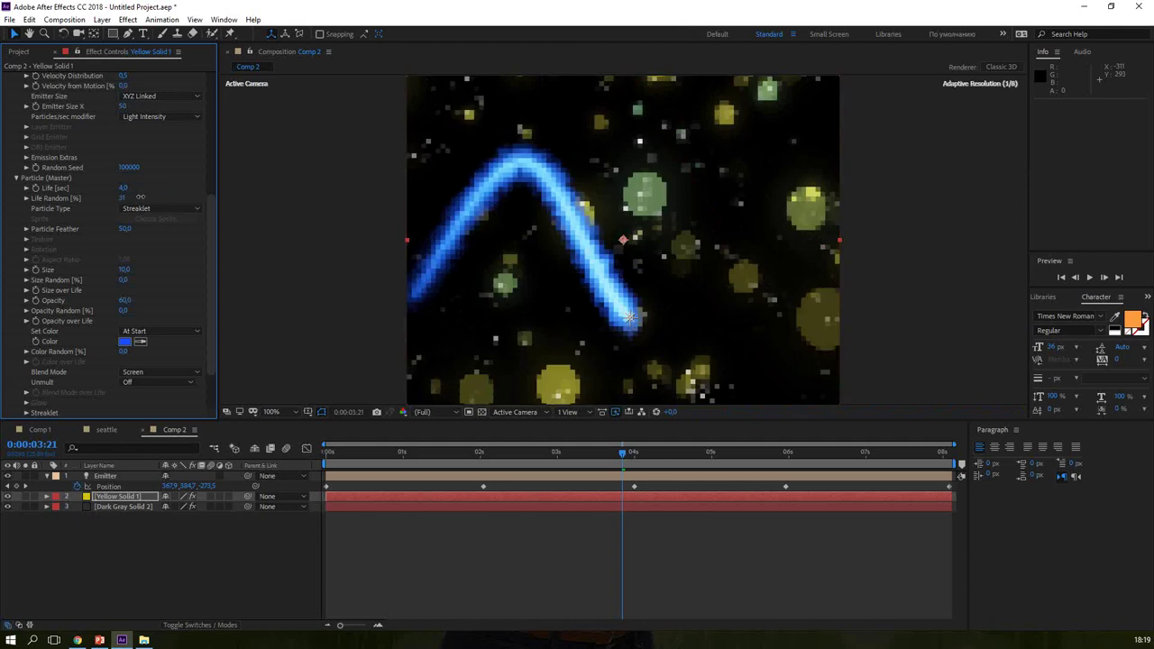
pyautogui.moveTo(211, 198)
pyautogui.mouseDown()
pyautogui.moveTo(211, 163)
pyautogui.moveTo(170, 146)
pyautogui.mouseUp()
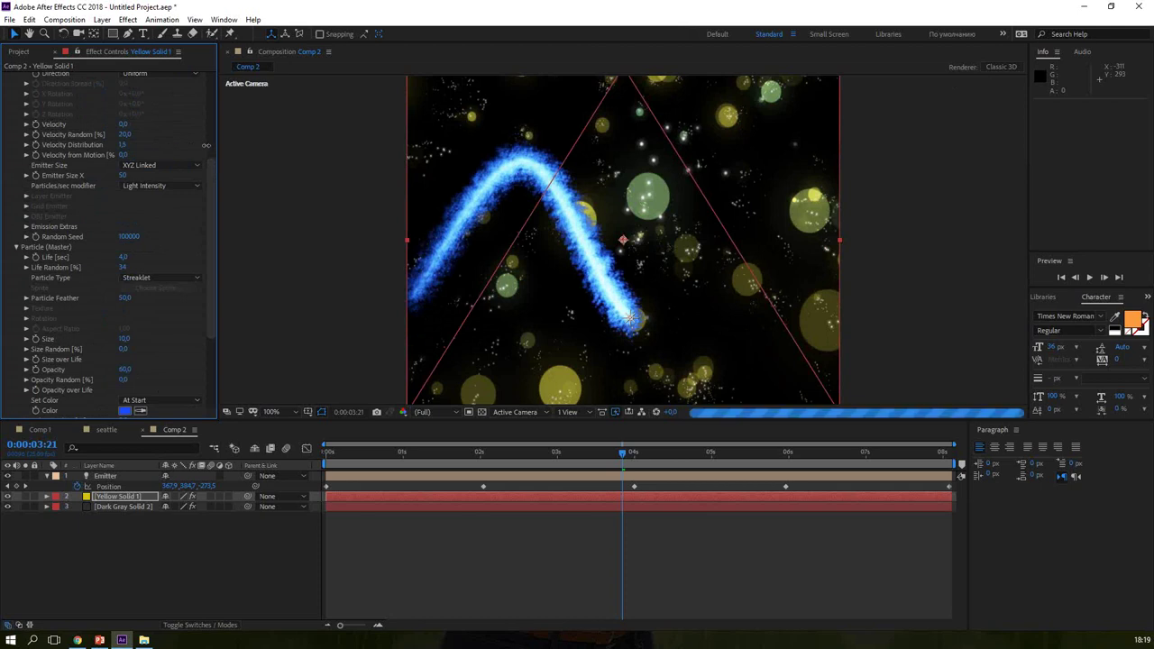
pyautogui.moveTo(424, 165); pyautogui.dragTo(677, 179)
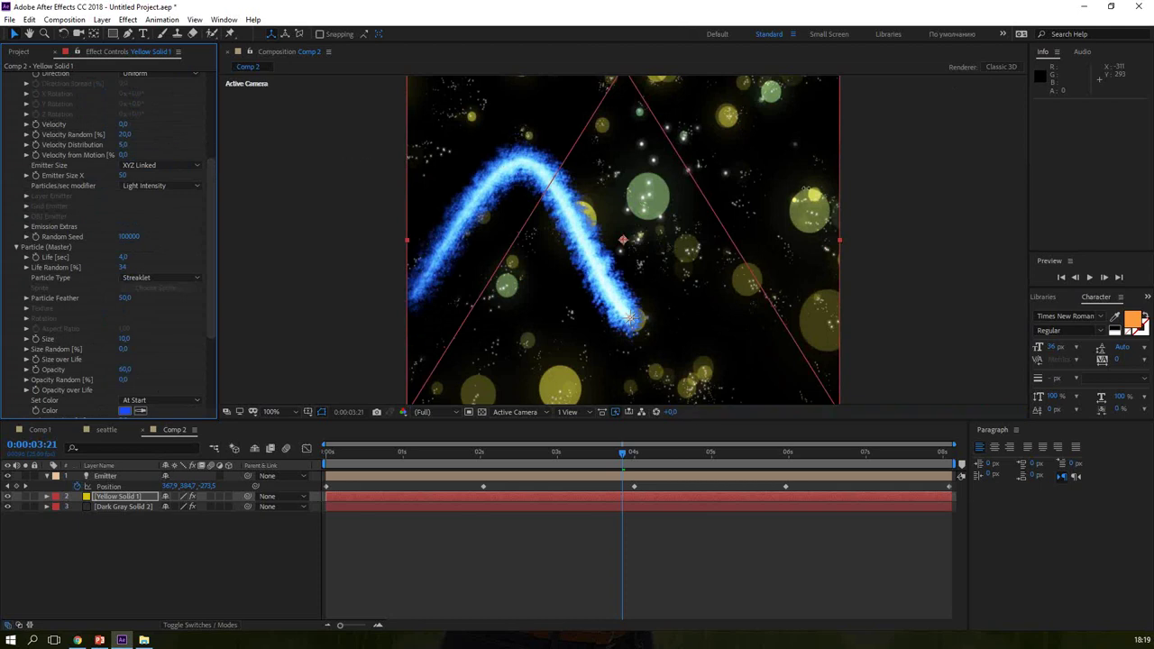
pyautogui.moveTo(809, 194); pyautogui.dragTo(812, 194)
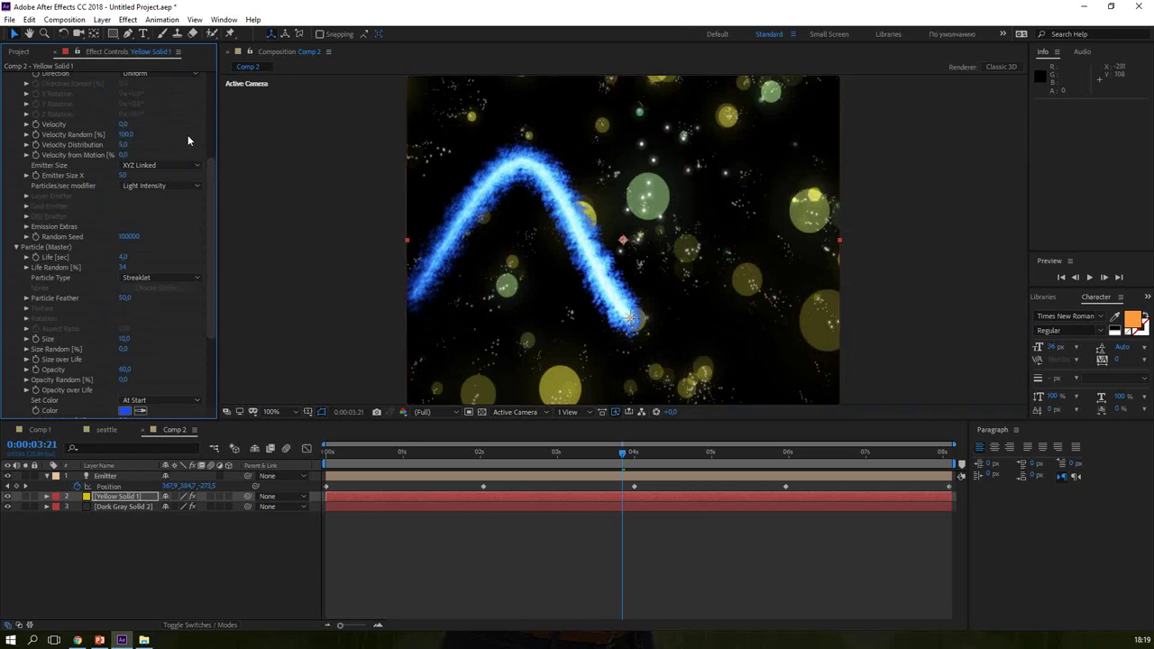
pyautogui.click(126, 124)
pyautogui.write('4')
pyautogui.press('Return')
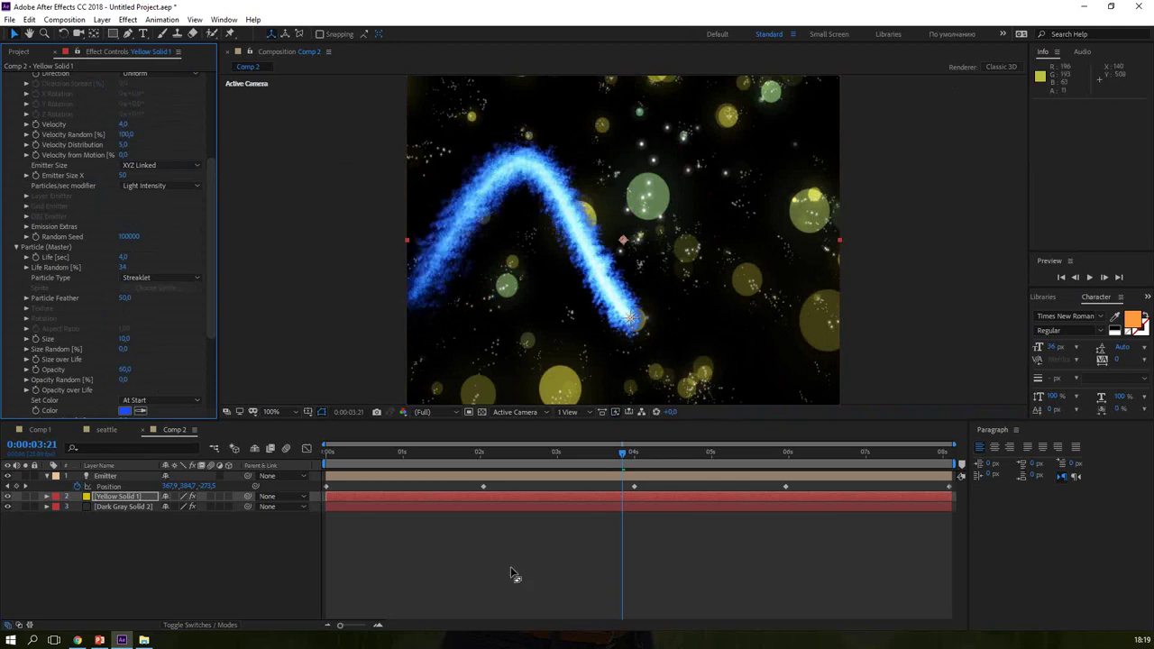
pyautogui.click(329, 453)
# Step: Preview the blue streak trail, then switch particle Set Color to Over Life
pyautogui.press('space')
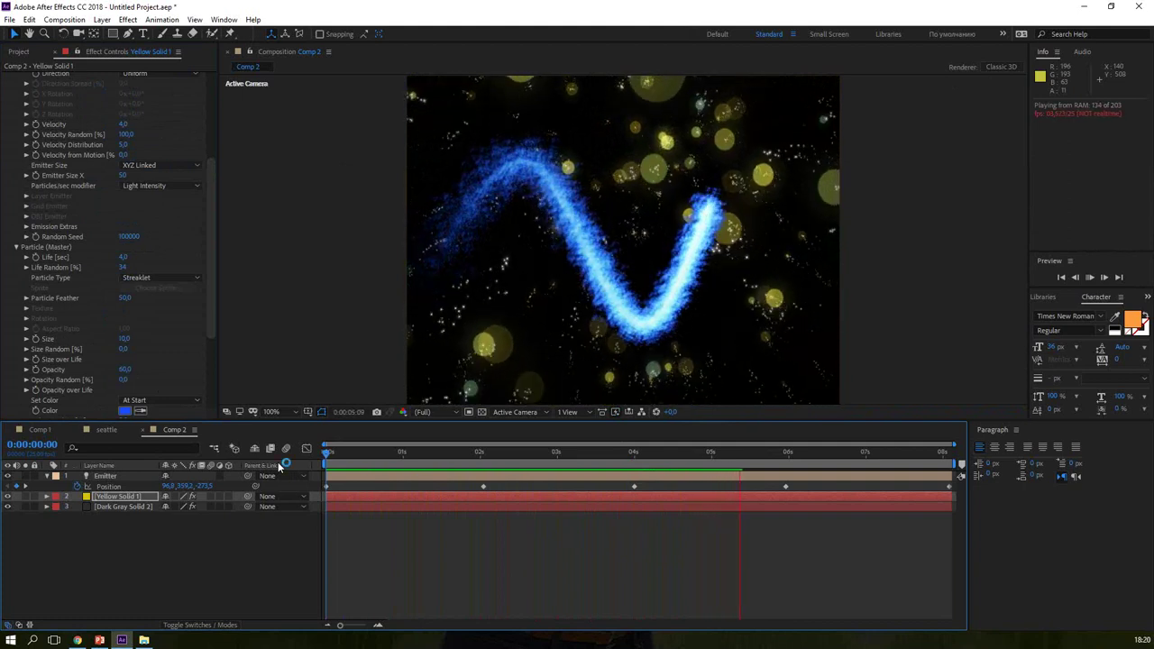
pyautogui.press('space')
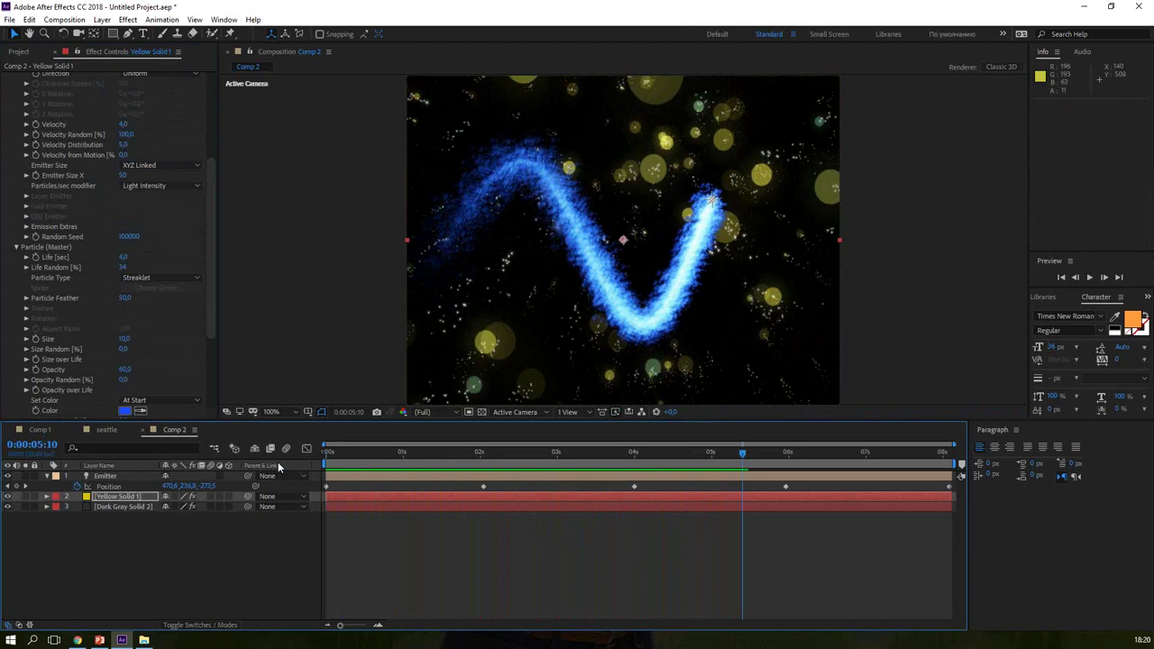
pyautogui.click(174, 401)
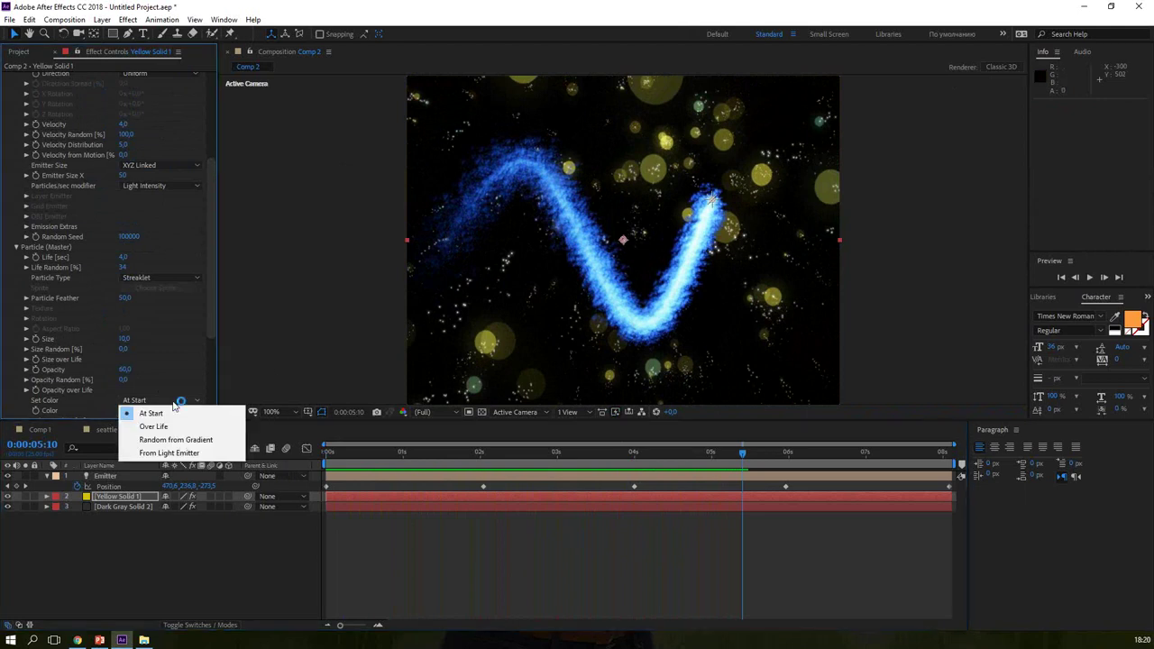
pyautogui.click(153, 425)
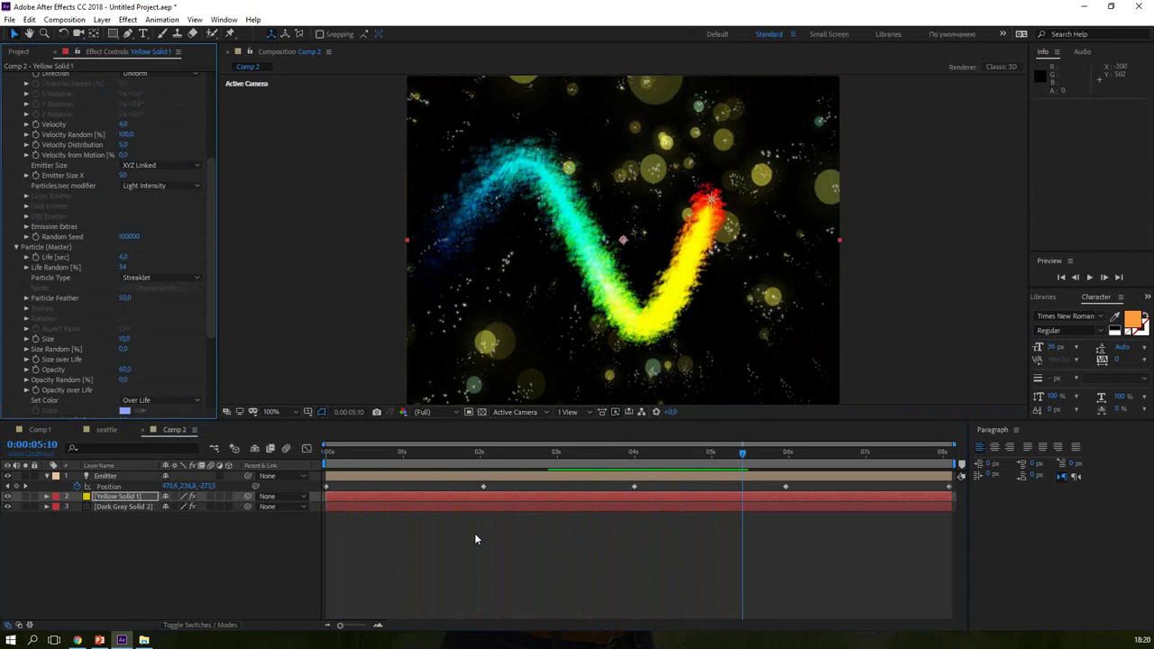
# Step: Create Comp 3 and add a point light layer to it
pyautogui.hotkey('ctrl', 'n')
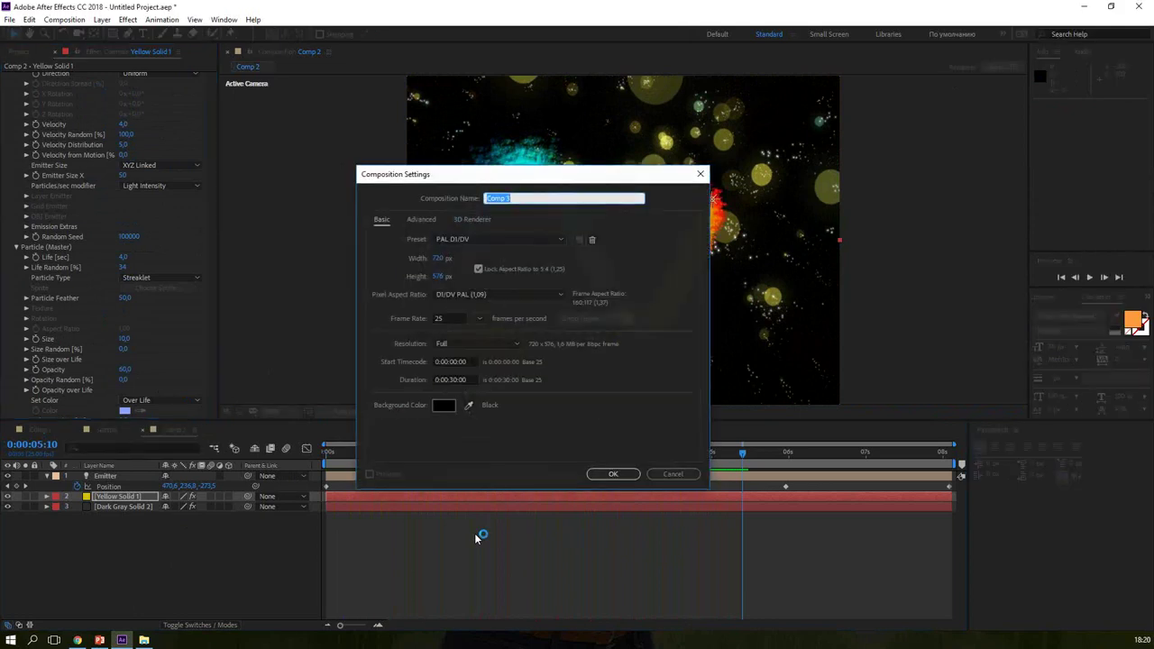
pyautogui.press('Return')
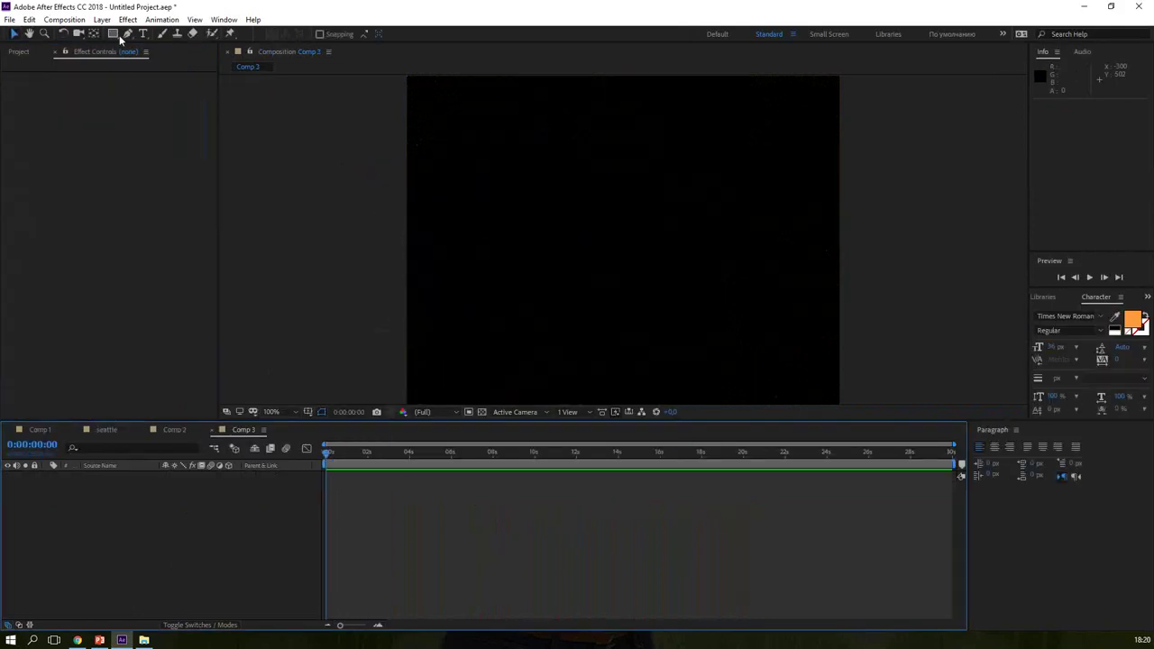
pyautogui.click(103, 20)
pyautogui.moveTo(117, 36)
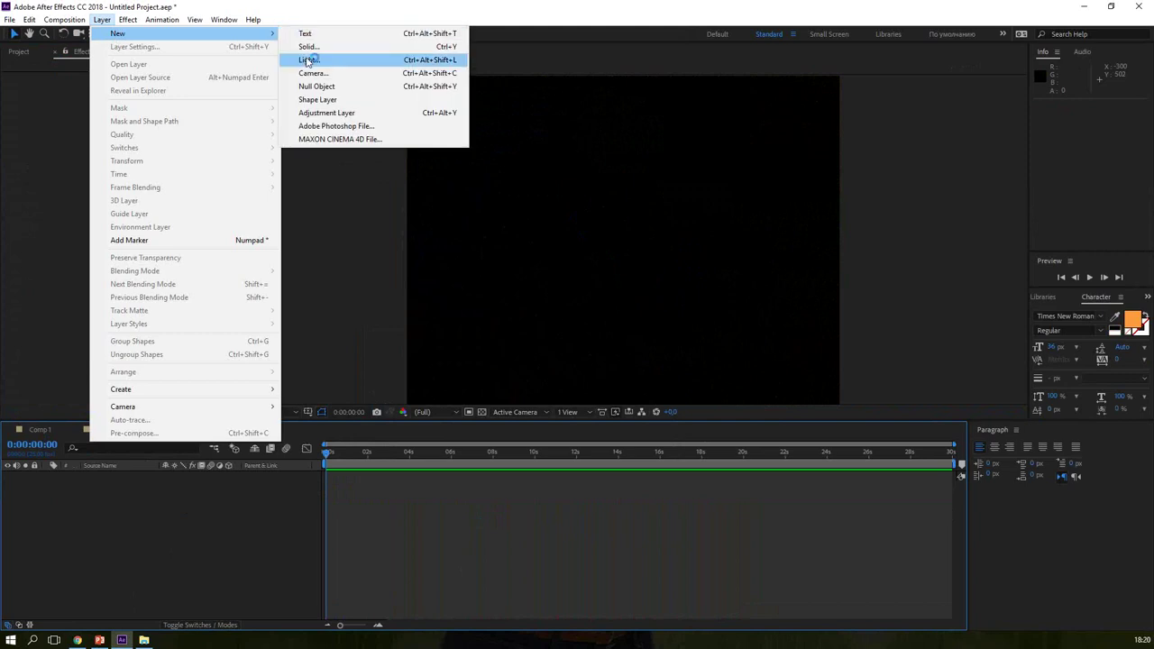
pyautogui.click(307, 60)
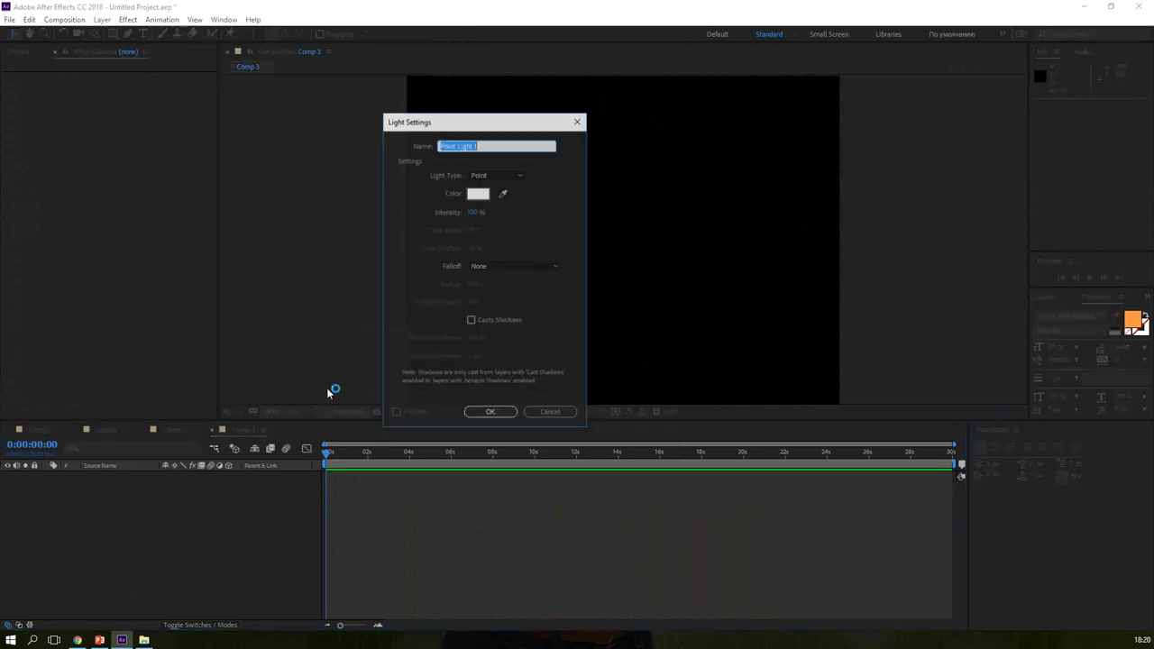
pyautogui.click(493, 413)
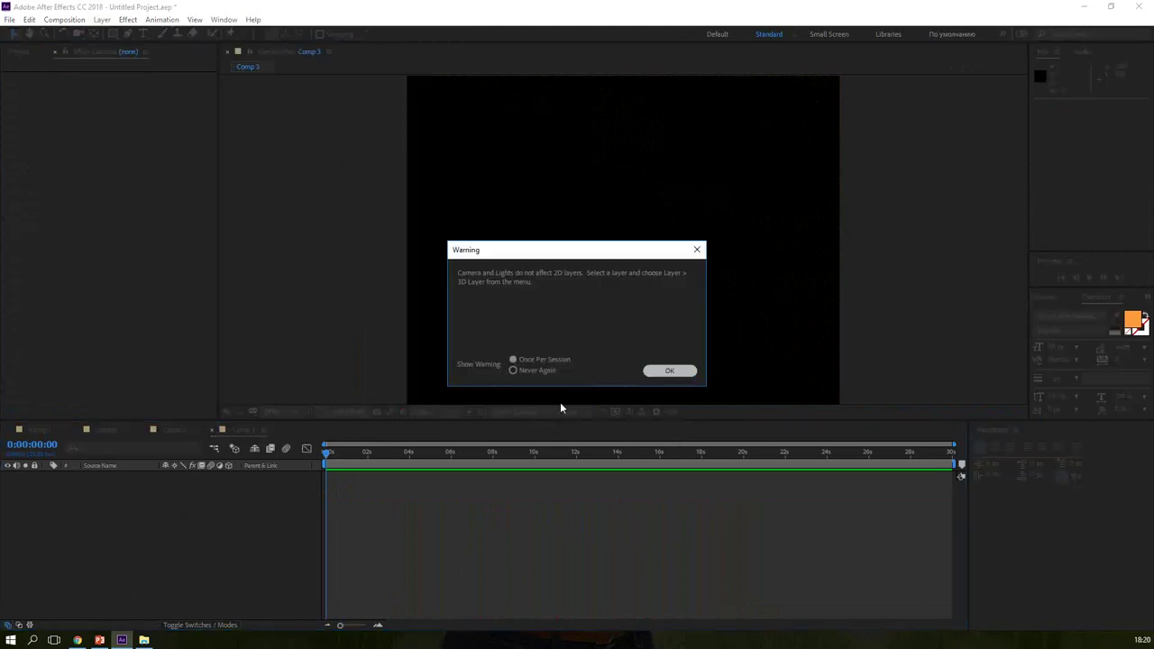
pyautogui.click(670, 370)
# Step: Rename the light to Emitter and enable an expression on its Position
pyautogui.press('Return')
pyautogui.write('Emitter')
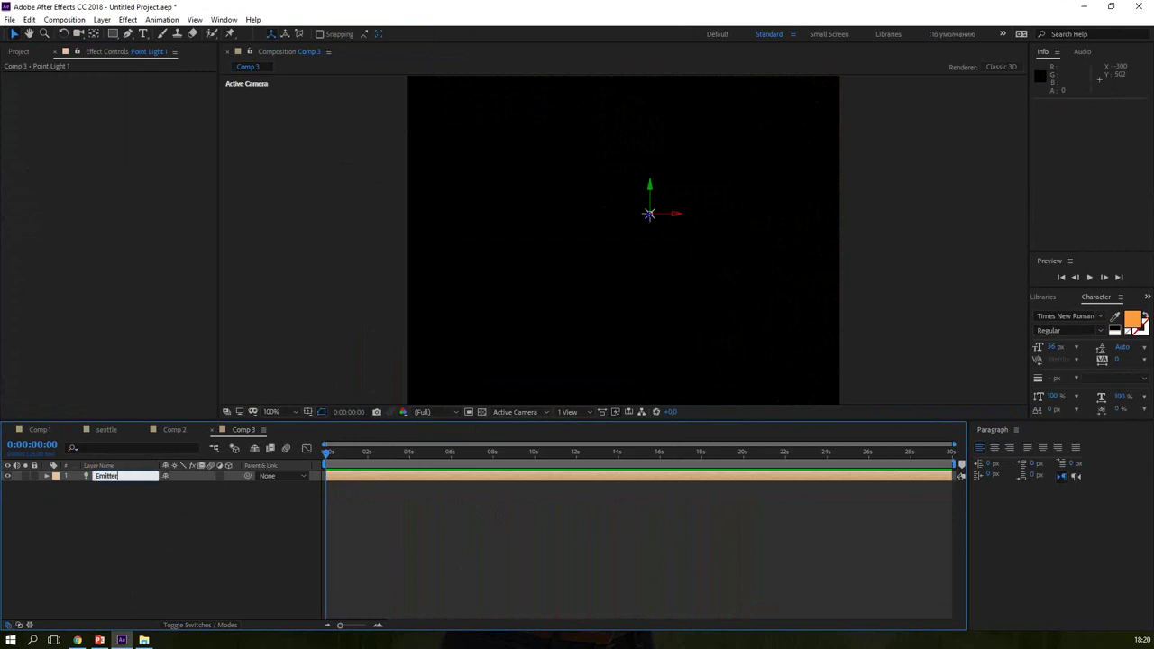
pyautogui.press('Return')
pyautogui.press('p')
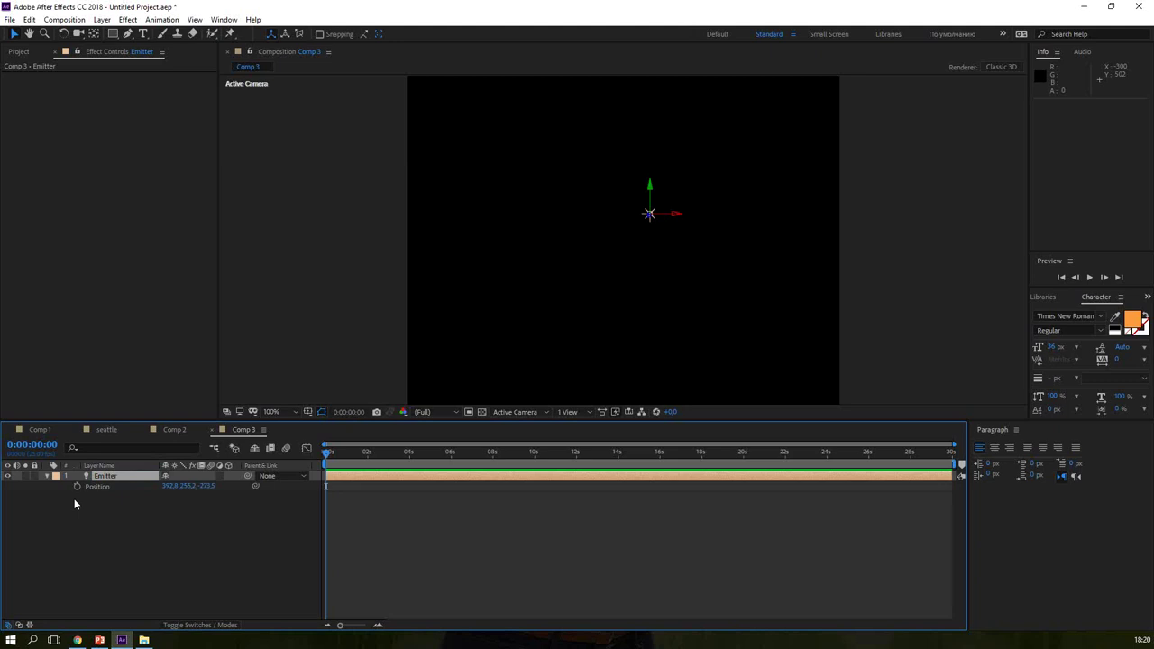
pyautogui.keyDown('alt'); pyautogui.click(78, 487); pyautogui.keyUp('alt')
# Step: Enter wiggle(0,5,300) as the Emitter's Position expression and scrub to check its motion
pyautogui.write('wiggle(0.5,300')
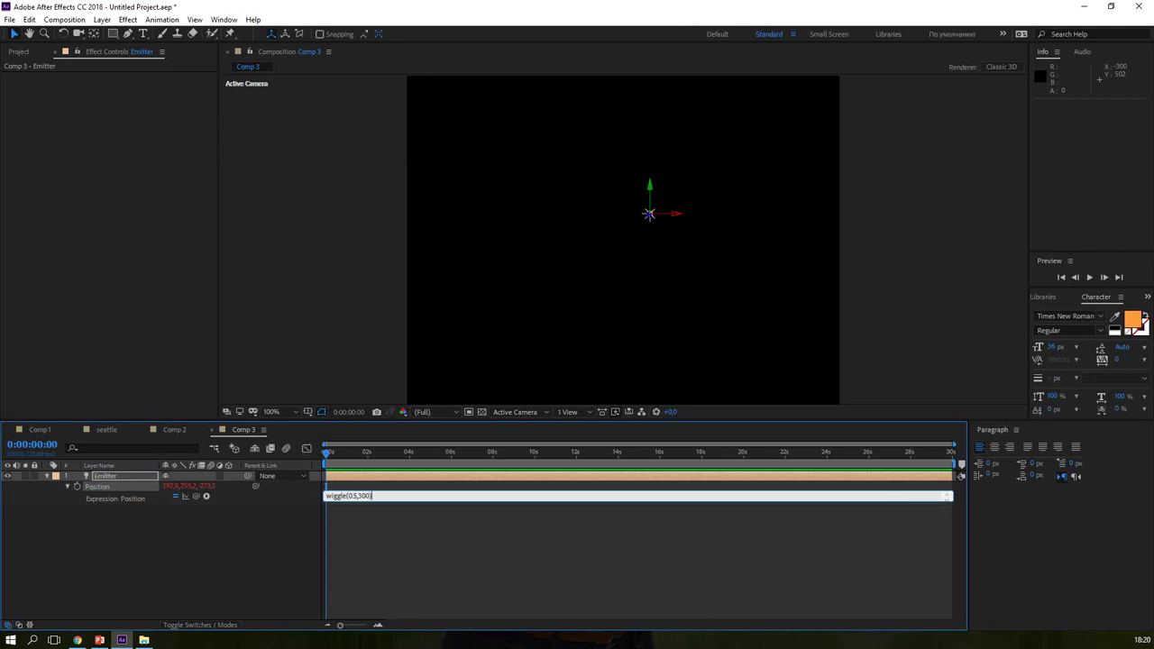
pyautogui.press('KP_Enter')
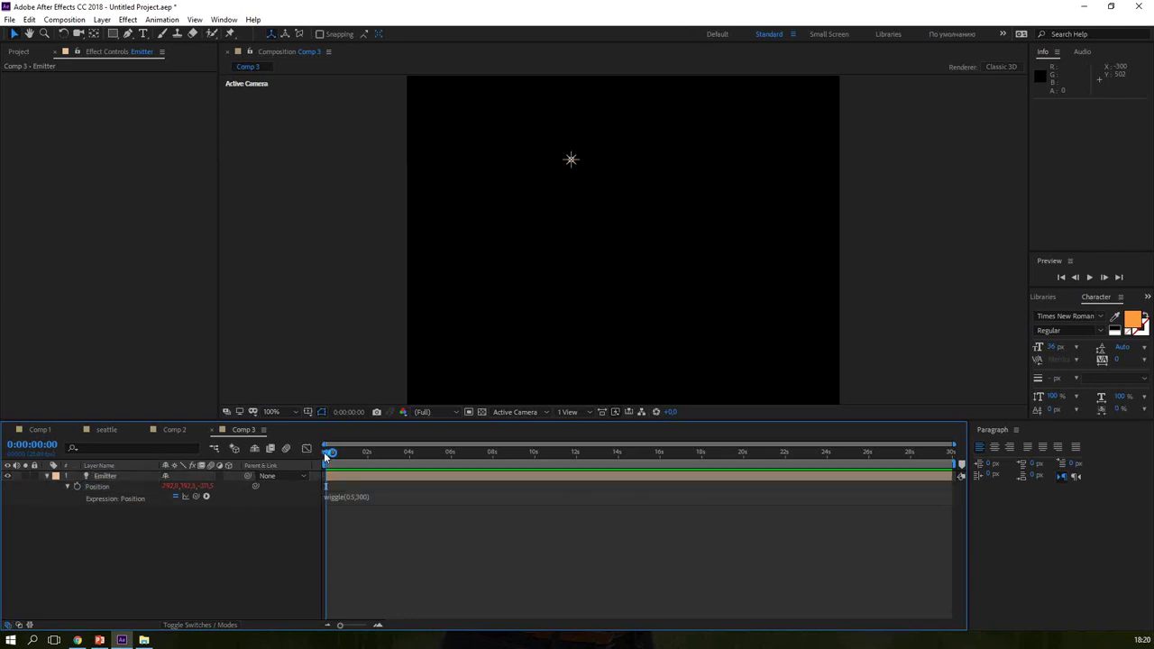
pyautogui.moveTo(329, 454)
pyautogui.mouseDown()
pyautogui.moveTo(542, 472)
pyautogui.moveTo(294, 465)
pyautogui.mouseUp()
pyautogui.click(113, 477)
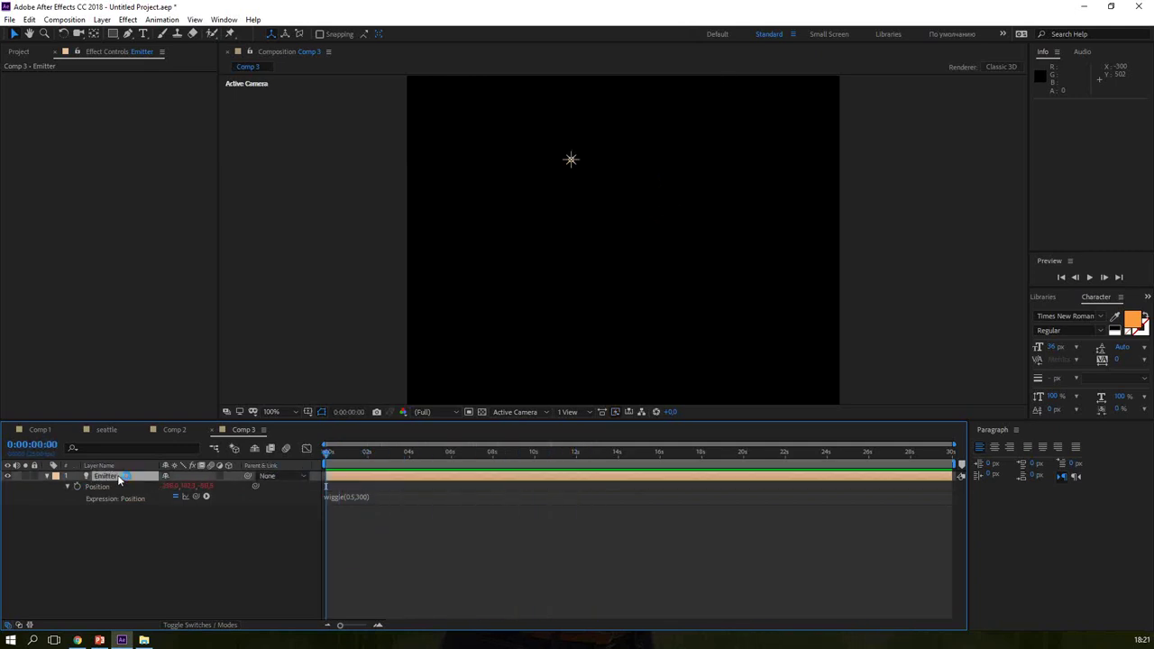
# Step: Duplicate the Emitter light and move Emitter 3 and the original Emitter to new spots in the frame
pyautogui.hotkey('ctrl', 'd')
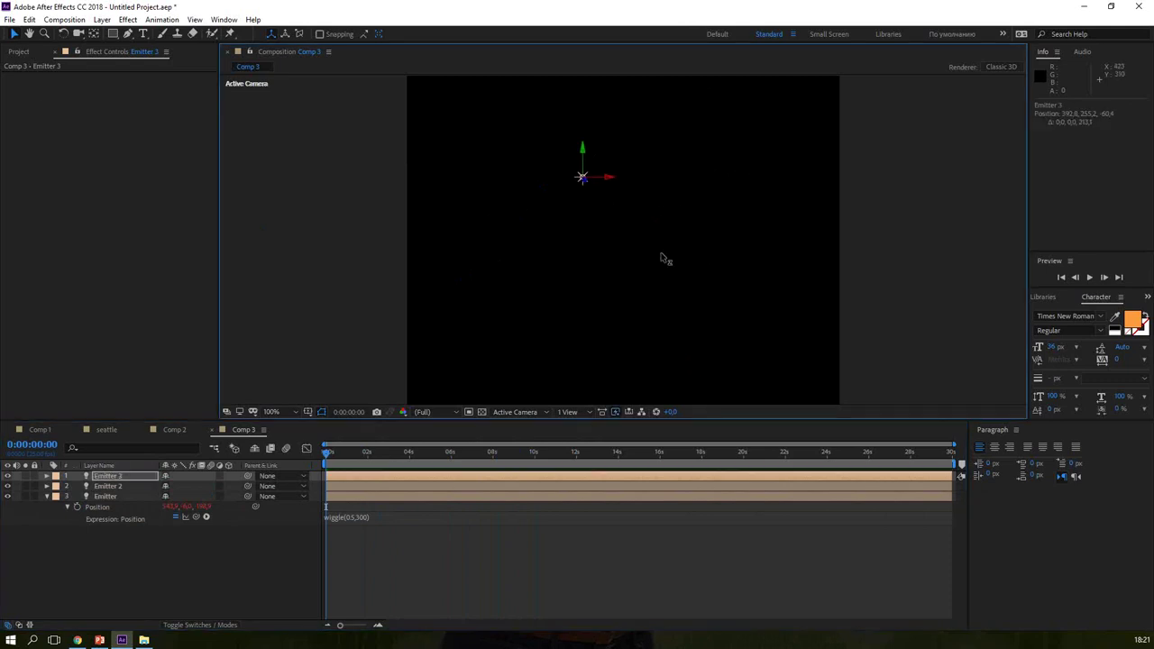
pyautogui.click(108, 487)
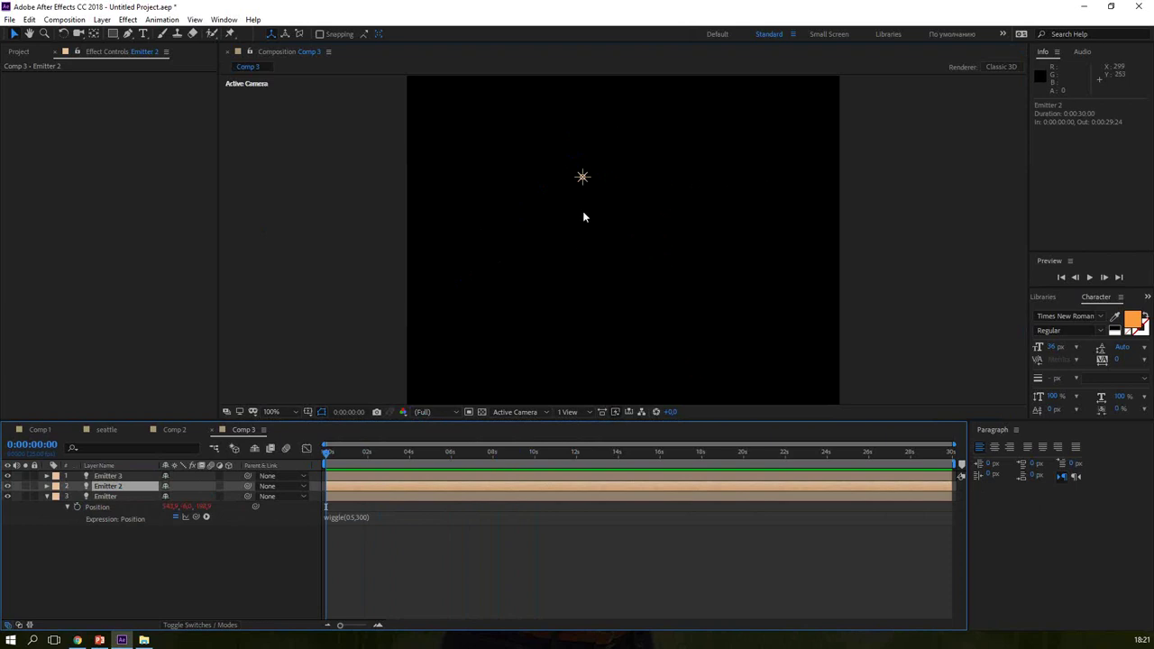
pyautogui.moveTo(582, 182); pyautogui.dragTo(678, 234)
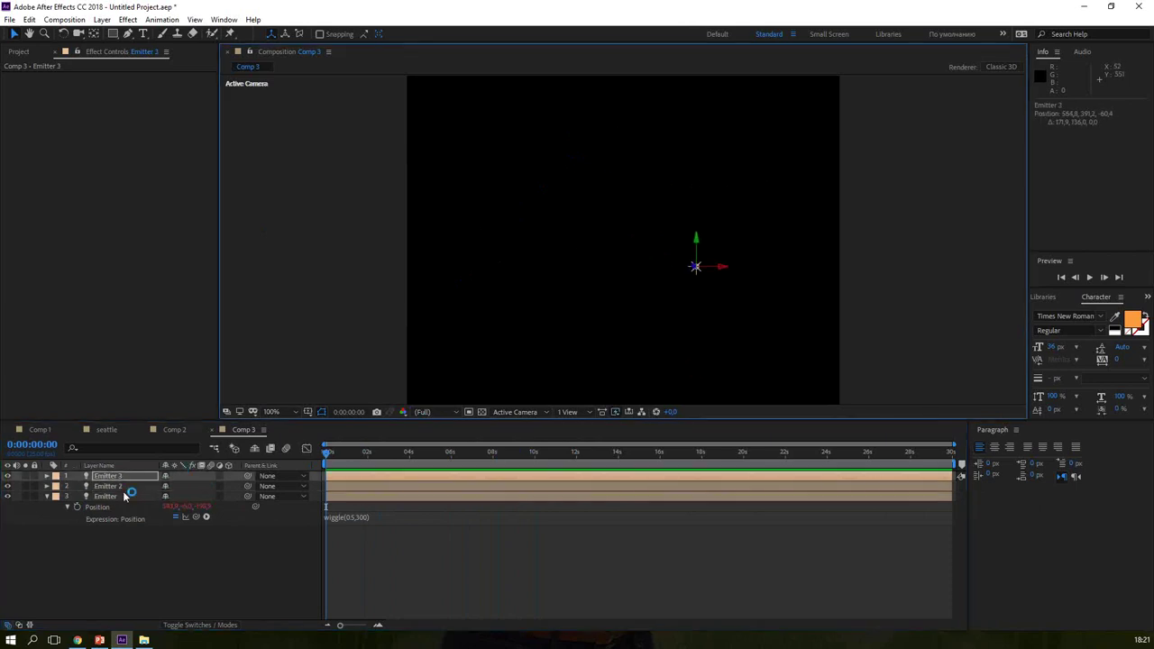
pyautogui.click(113, 496)
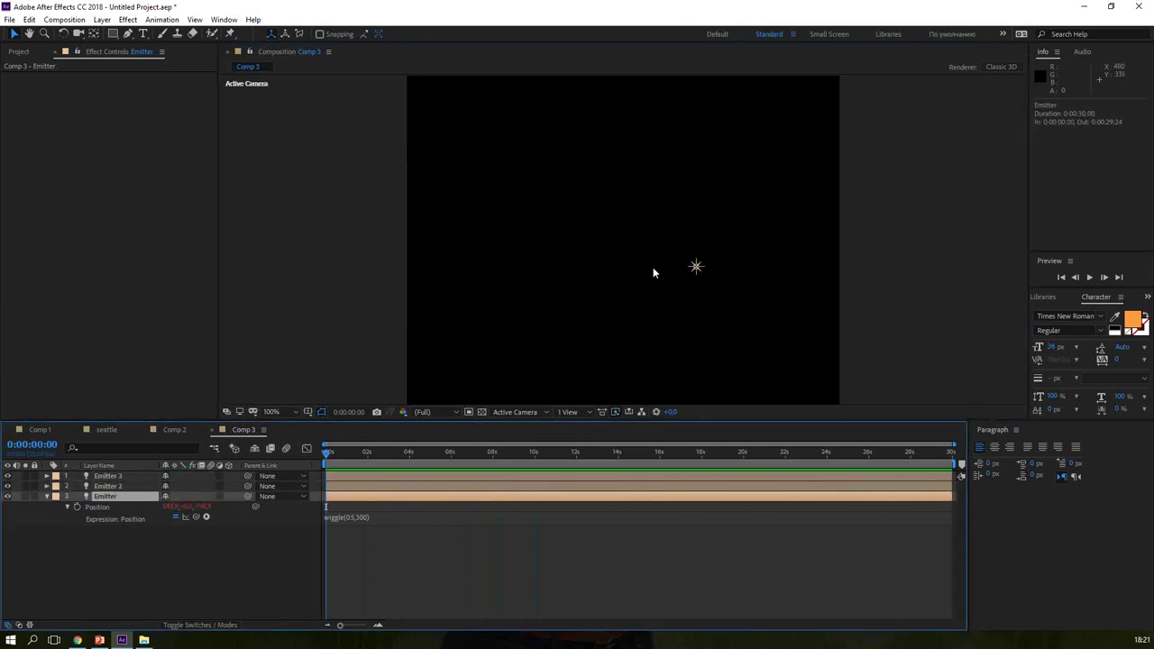
pyautogui.moveTo(694, 267); pyautogui.dragTo(508, 270)
# Step: Duplicate Emitter six more times to reach nine lights, then deselect all layers
pyautogui.hotkey('ctrl', 'd')
pyautogui.hotkey('ctrl', 'd')
pyautogui.hotkey('ctrl', 'd')
pyautogui.hotkey('ctrl', 'd')
pyautogui.hotkey('ctrl', 'd')
pyautogui.hotkey('ctrl', 'd')
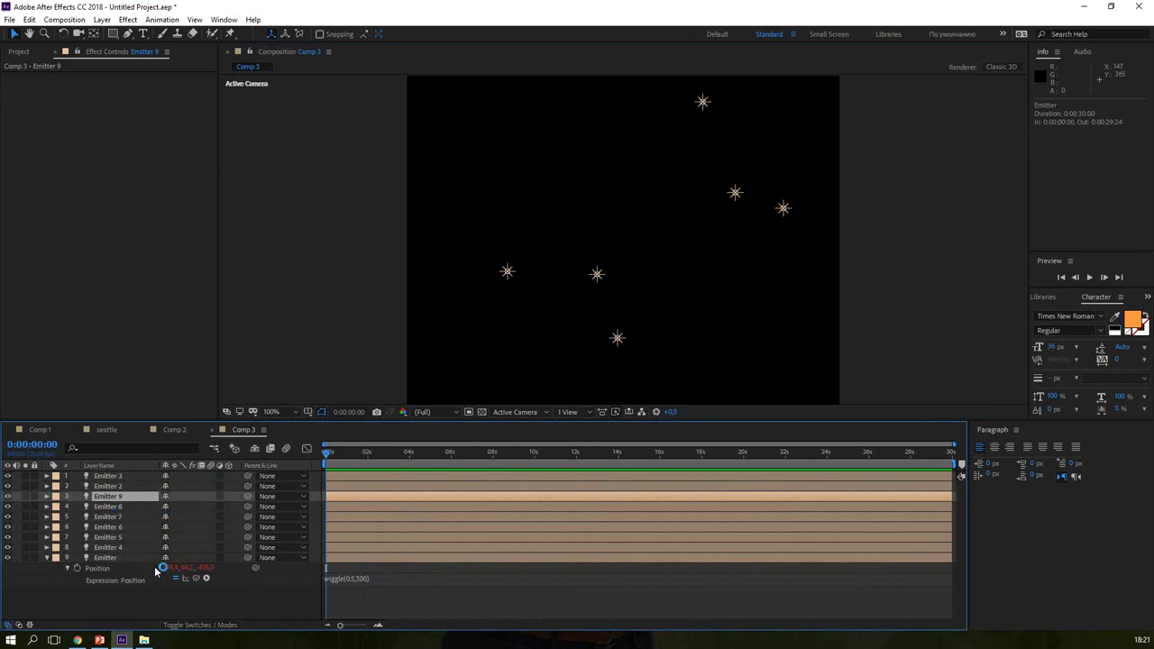
pyautogui.click(118, 595)
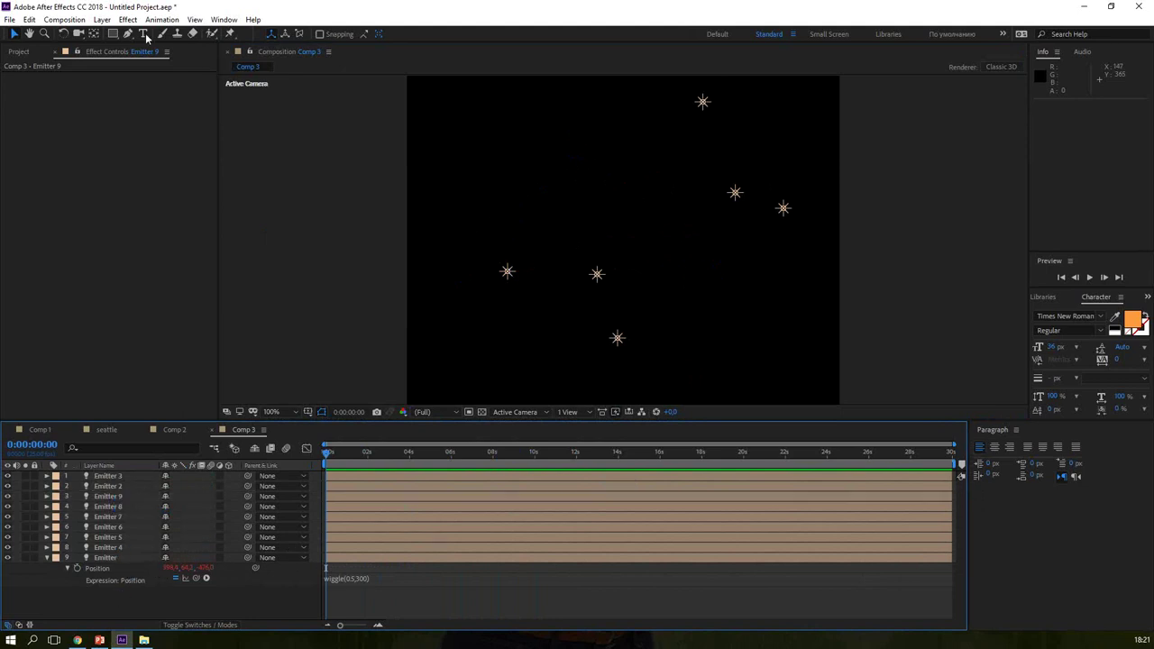
pyautogui.click(102, 19)
# Step: Add a new solid layer, Yellow Solid 2, to Comp 3 with default settings
pyautogui.moveTo(135, 34)
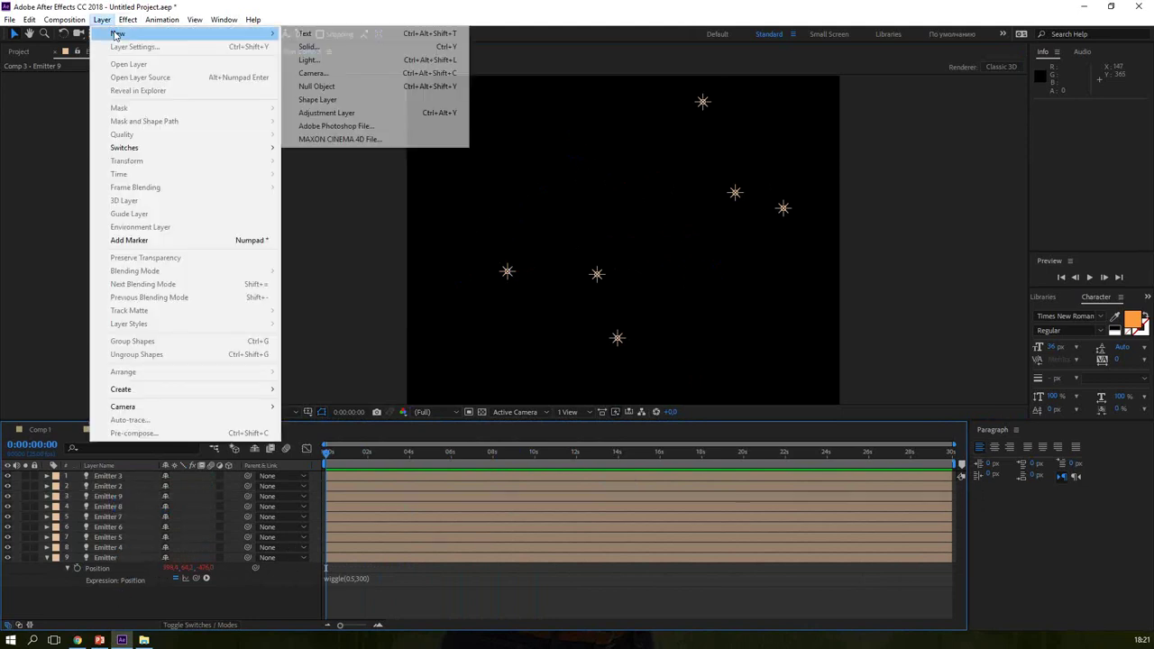
pyautogui.click(337, 46)
pyautogui.click(618, 432)
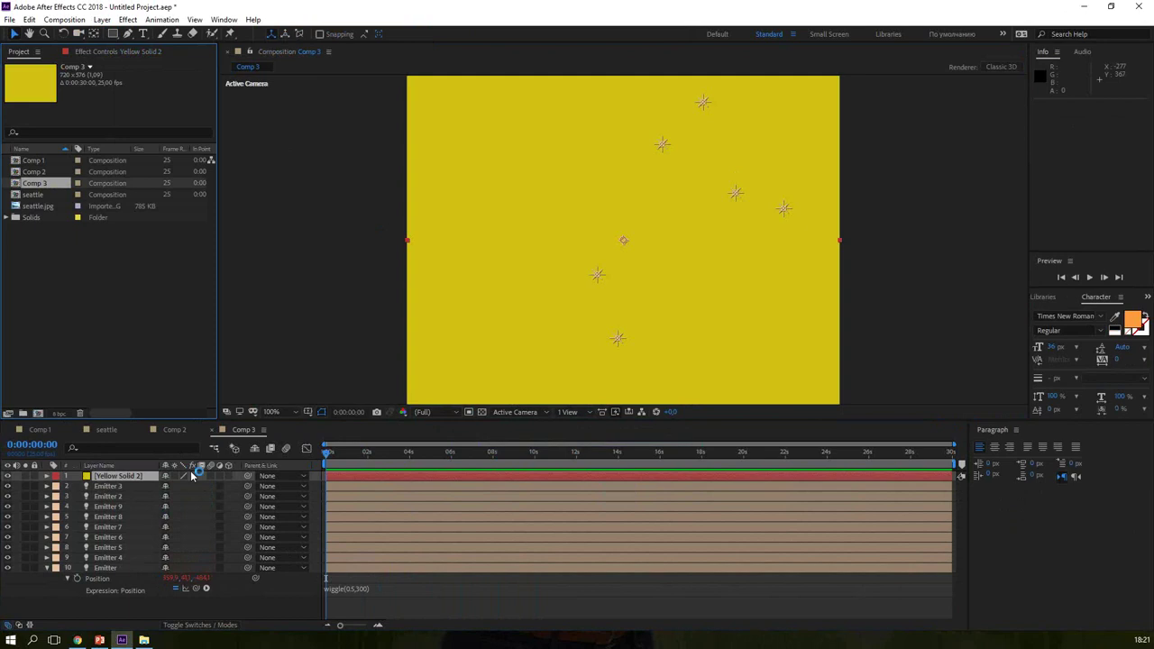
# Step: Paste the Particular effect from Comp 2's Yellow Solid 1 onto Yellow Solid 2, dismissing the warning
pyautogui.click(176, 430)
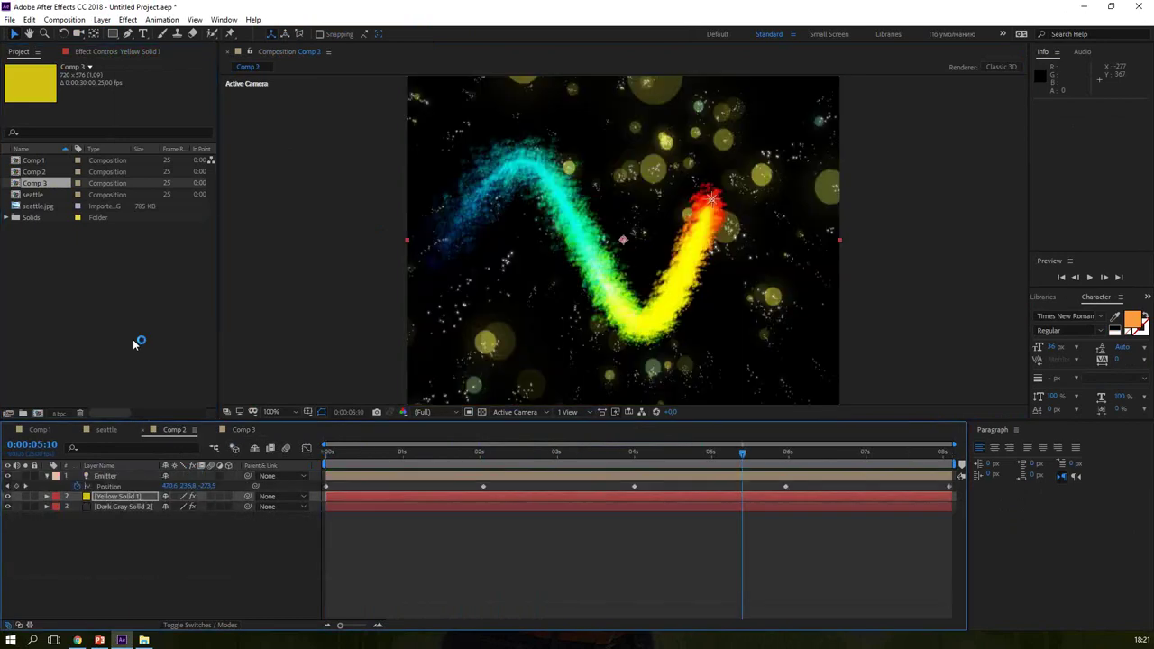
pyautogui.click(101, 50)
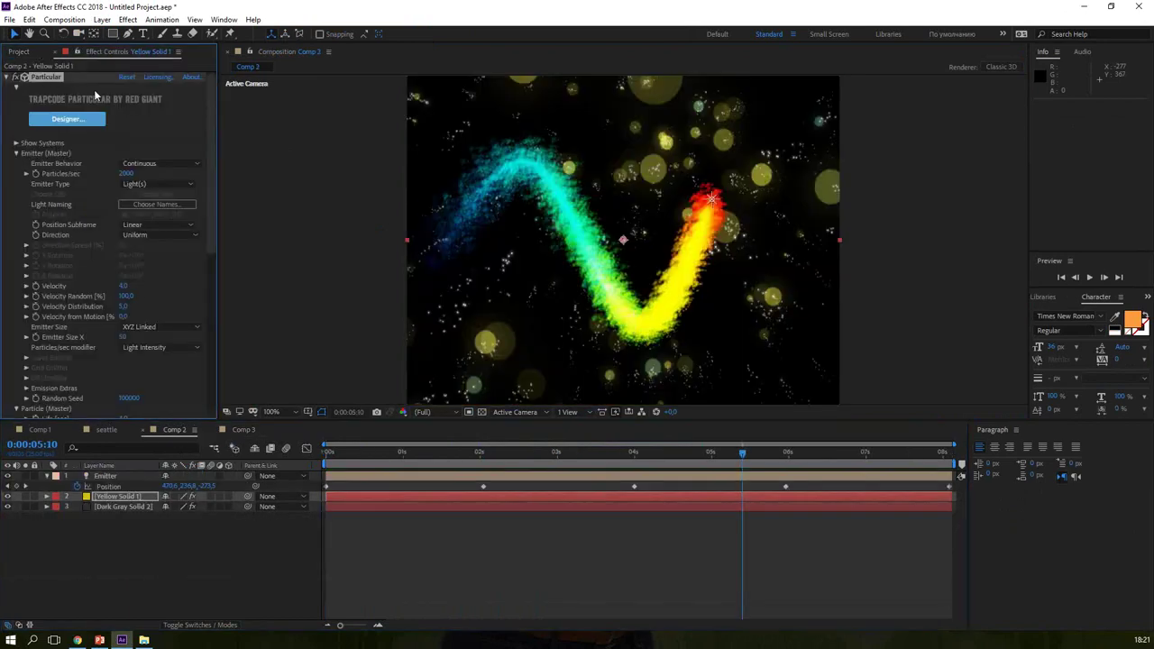
pyautogui.click(237, 430)
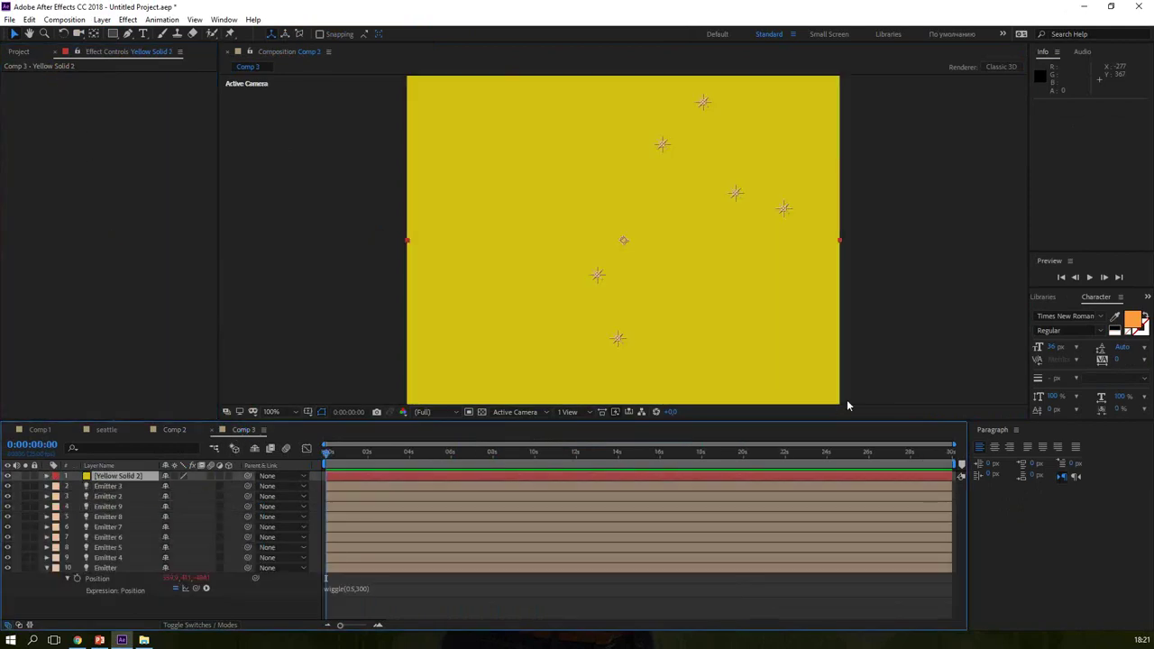
pyautogui.hotkey('ctrl', 'v')
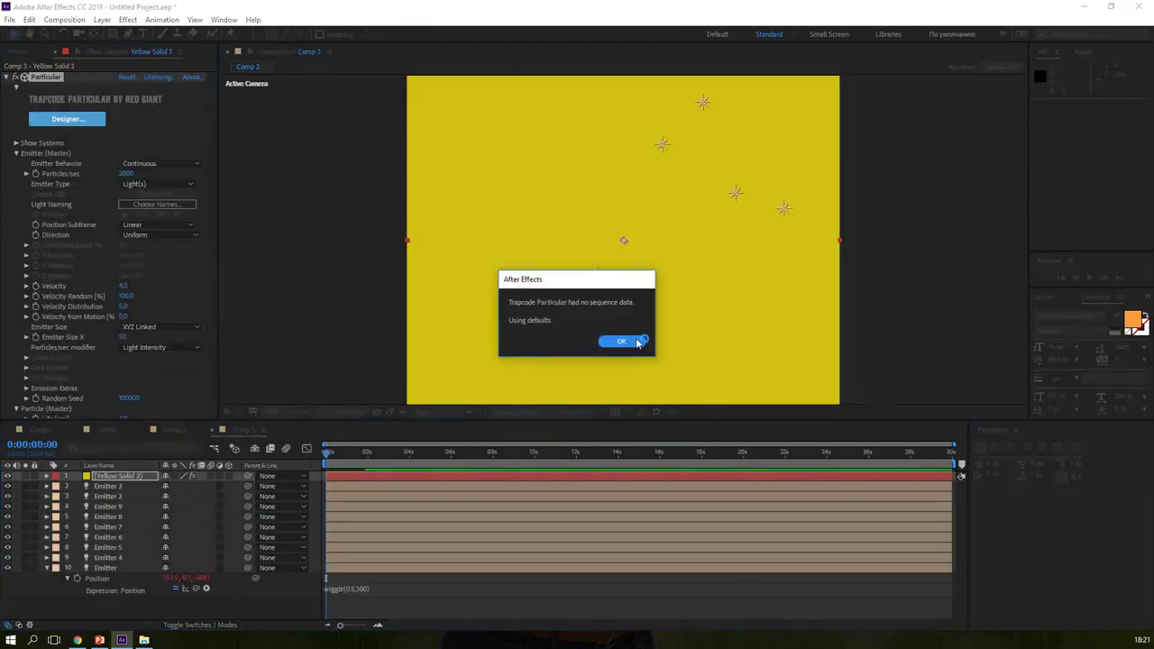
pyautogui.click(631, 341)
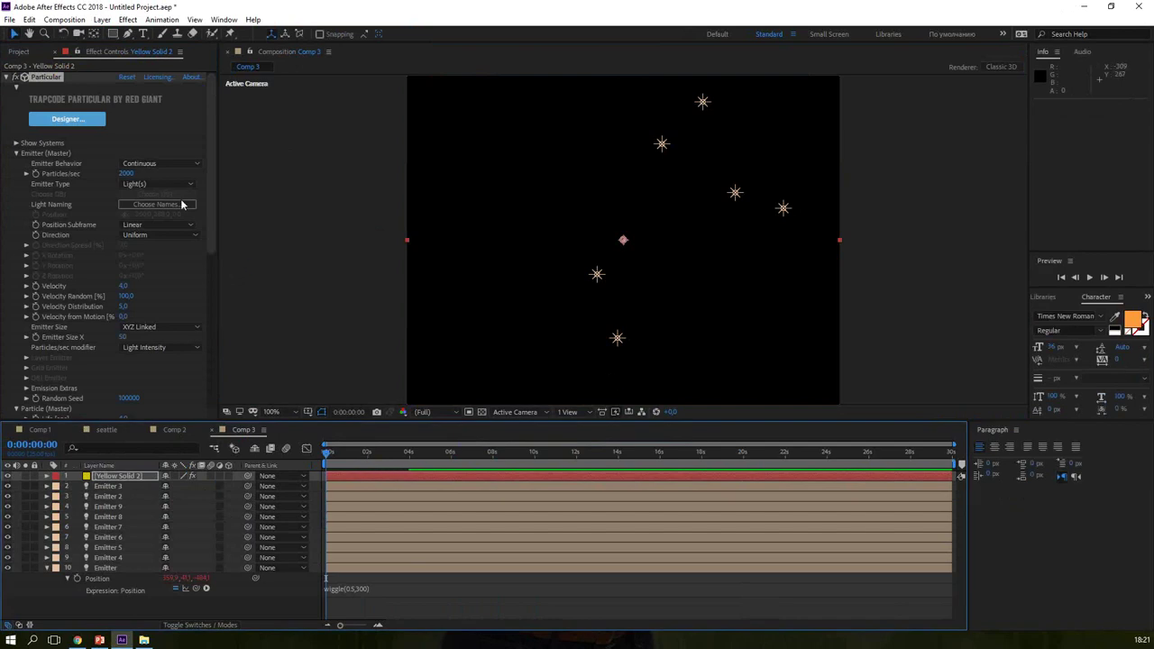
# Step: Check the emitters at 0:00:02:20 and 0:00:06:00, keep Emitter Type at Light(s), and preview from the start
pyautogui.click(382, 454)
pyautogui.click(451, 453)
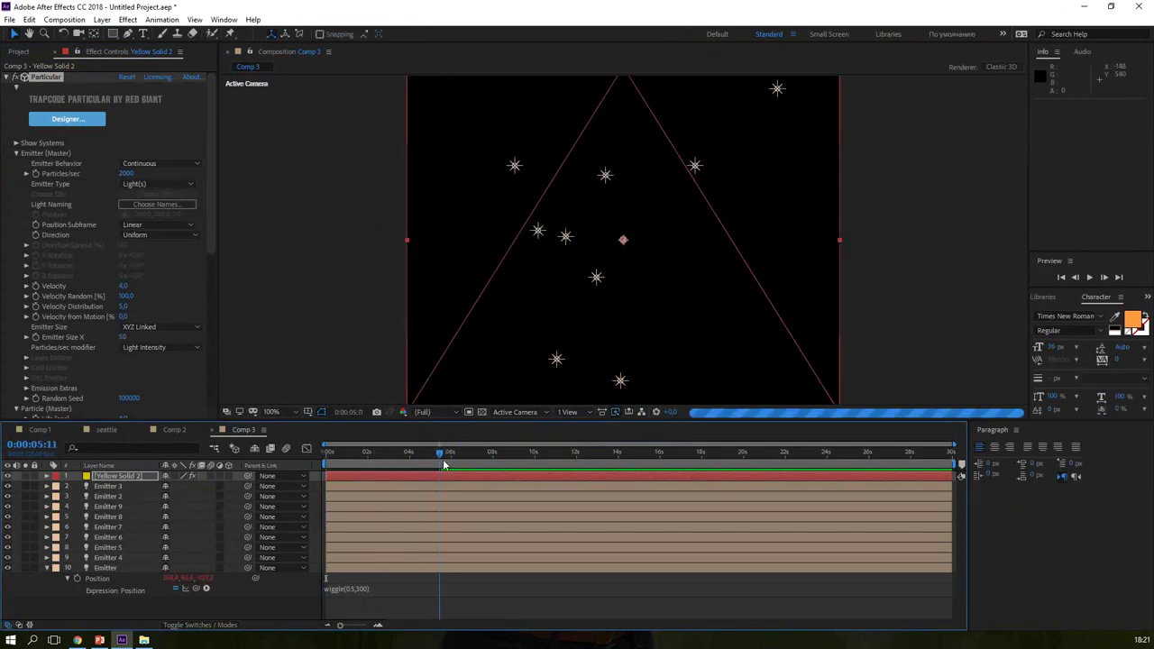
pyautogui.click(153, 185)
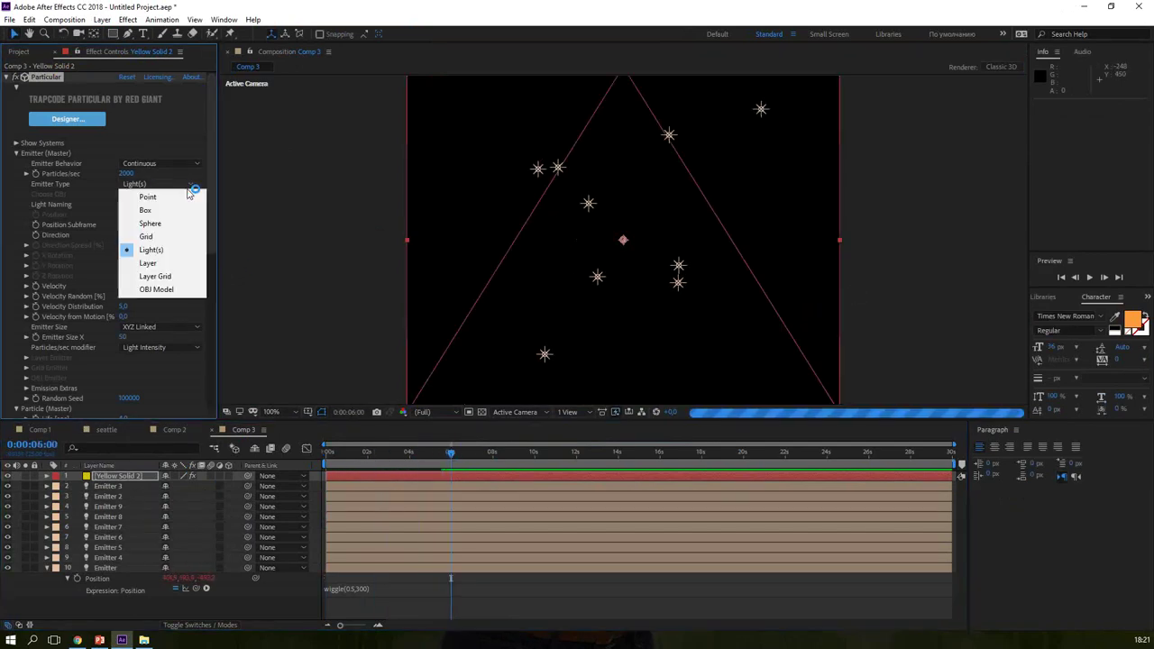
pyautogui.click(165, 250)
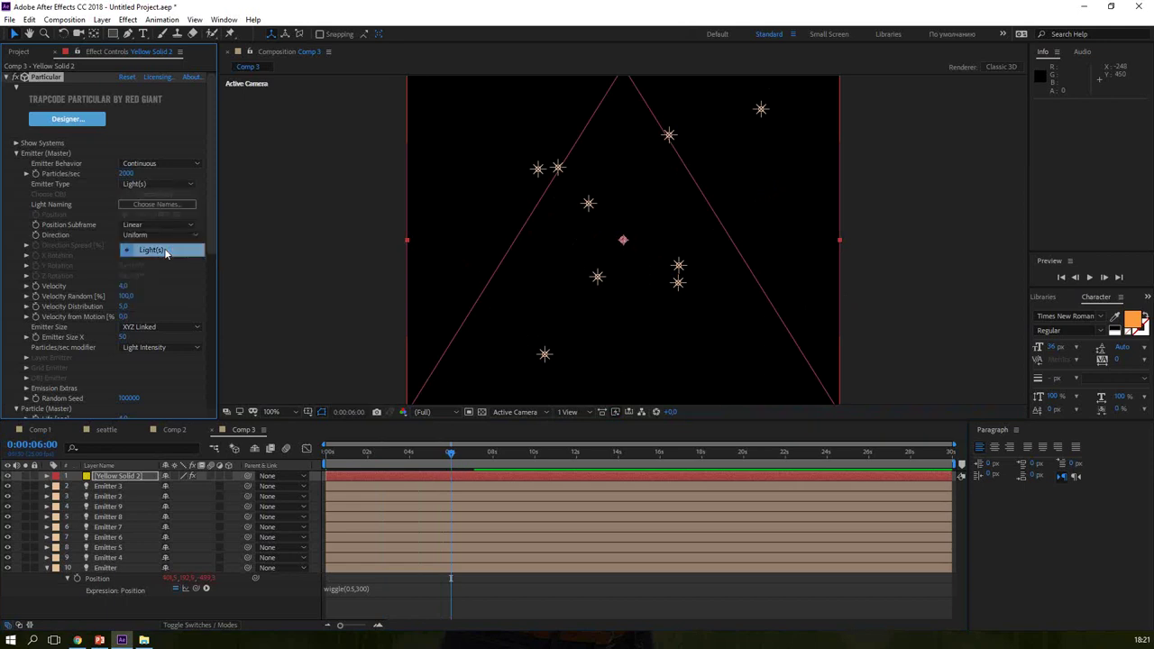
pyautogui.moveTo(375, 451); pyautogui.dragTo(311, 456)
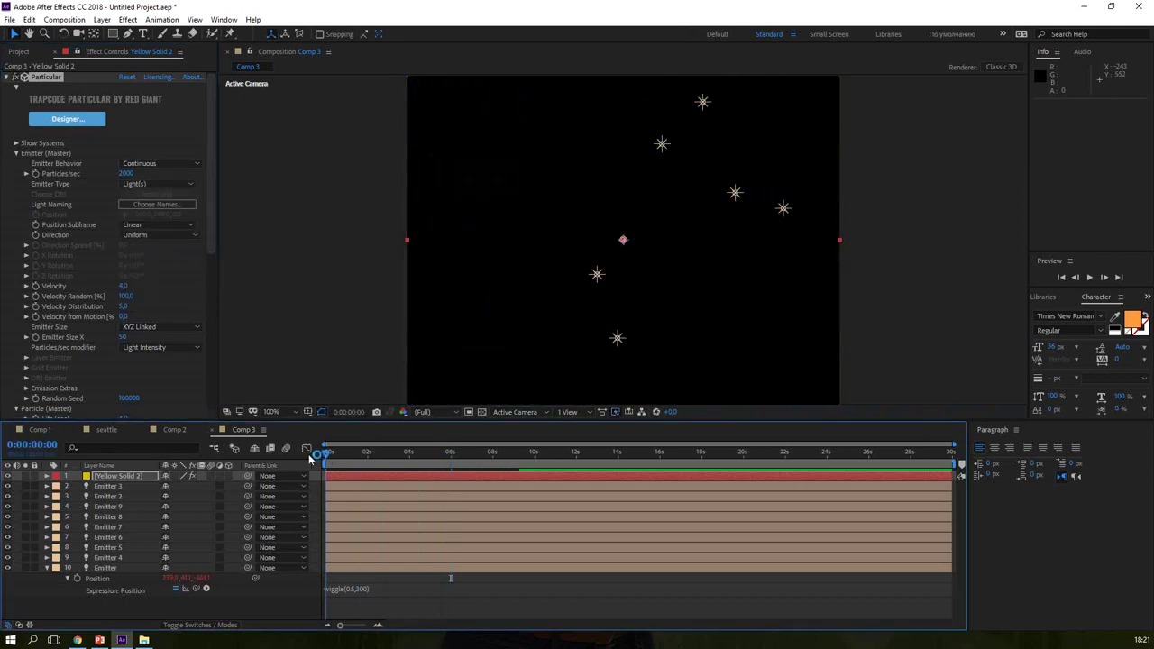
pyautogui.press('space')
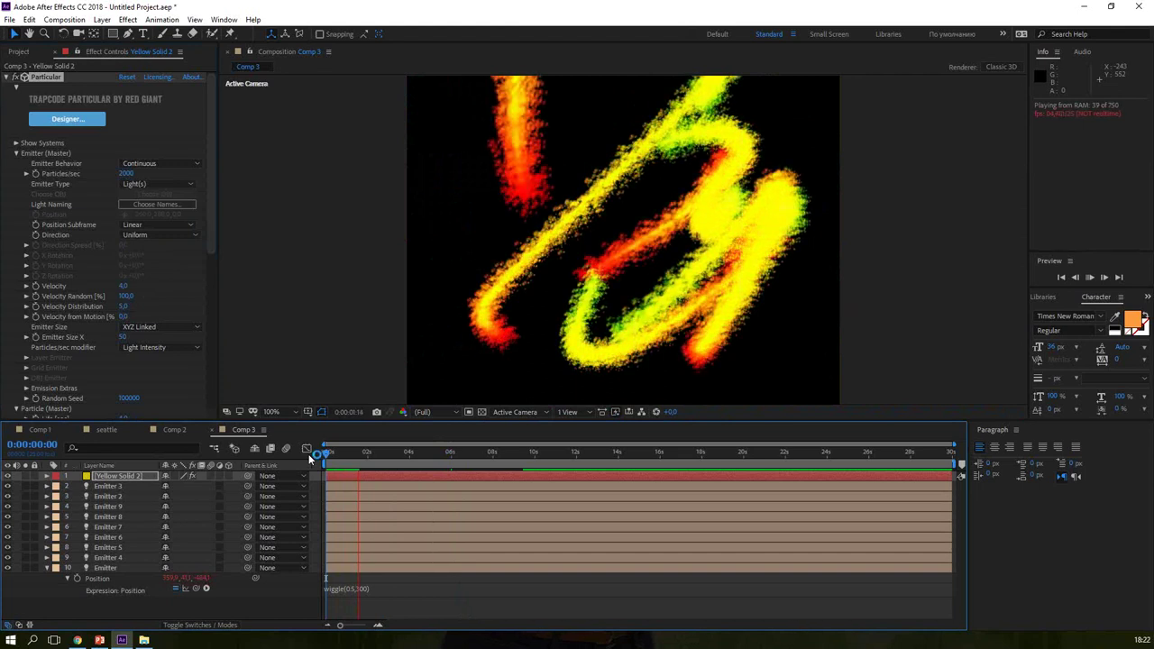
# Step: Stop the preview at 0:00:01:17 and move the playhead to 0:00:06:21
pyautogui.click(361, 454)
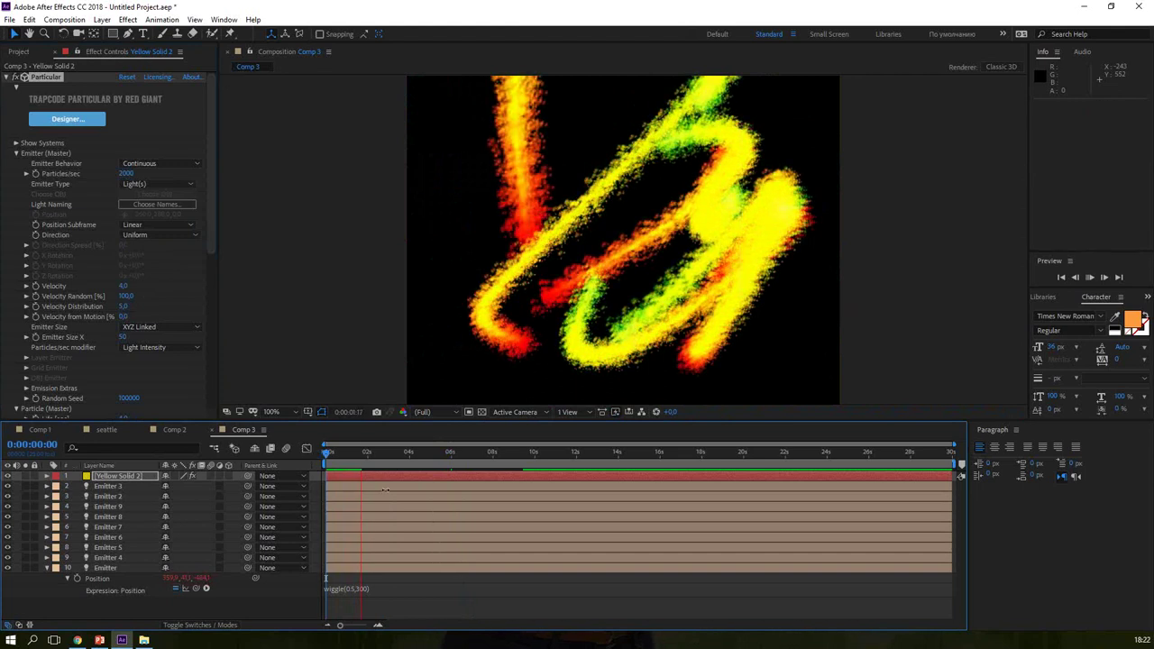
pyautogui.moveTo(361, 453)
pyautogui.mouseDown()
pyautogui.moveTo(464, 455)
pyautogui.moveTo(514, 521)
pyautogui.mouseUp()
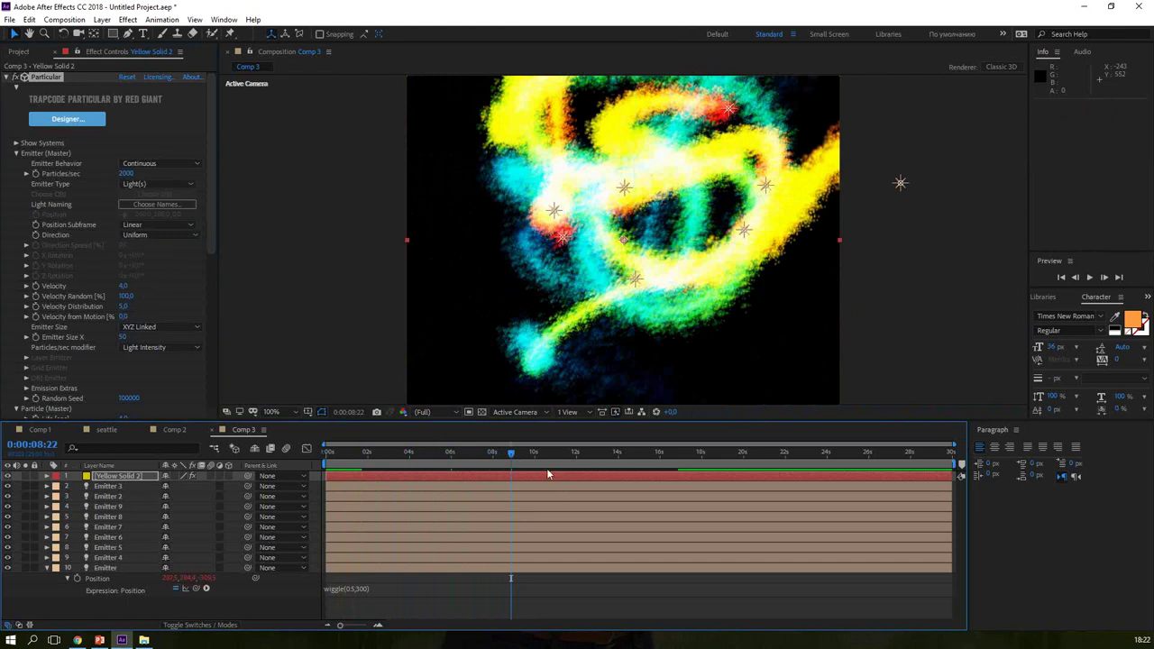
pyautogui.click(512, 413)
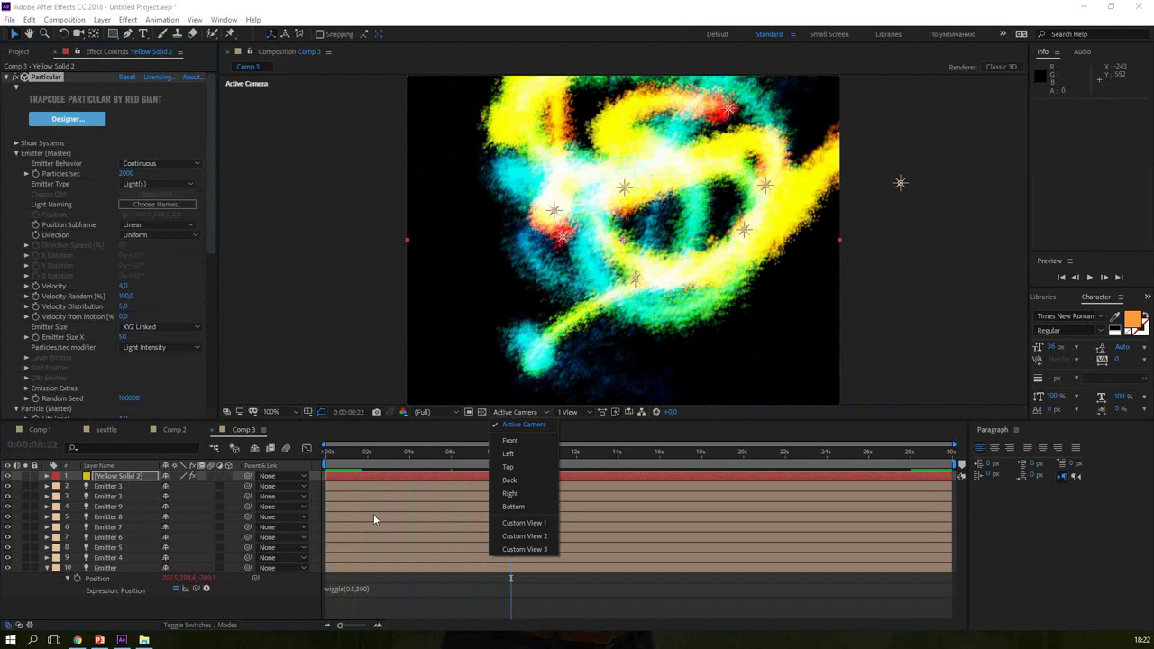
# Step: Switch the viewer to Custom View 1, orbit around the particle trails and zoom in close
pyautogui.click(538, 523)
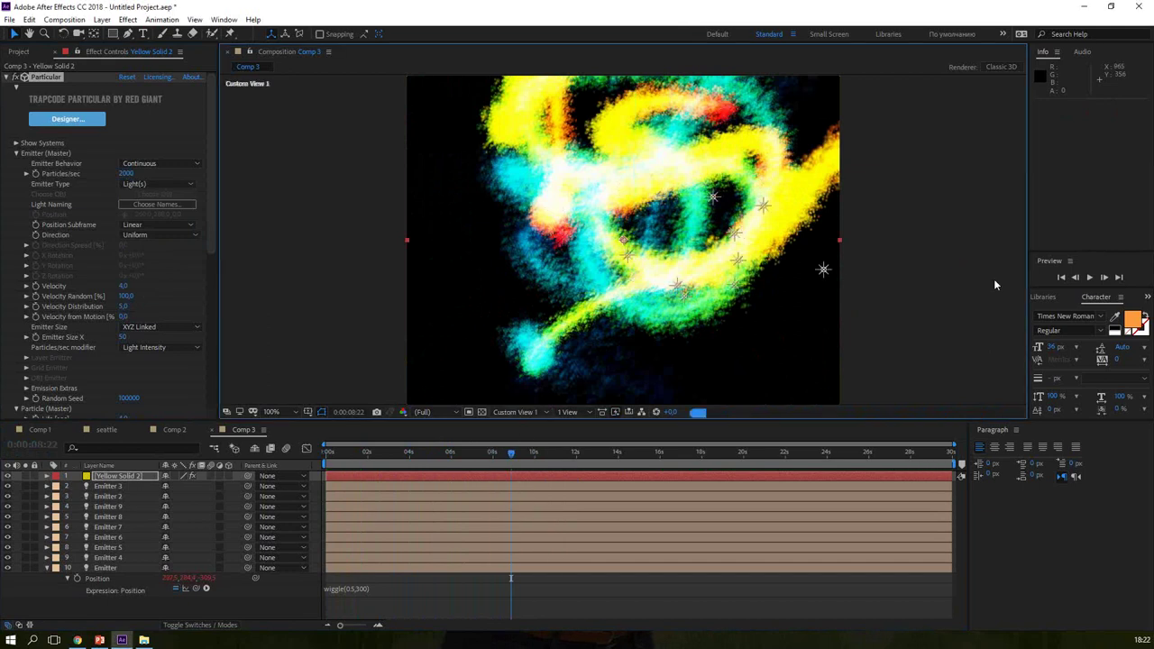
pyautogui.click(78, 33)
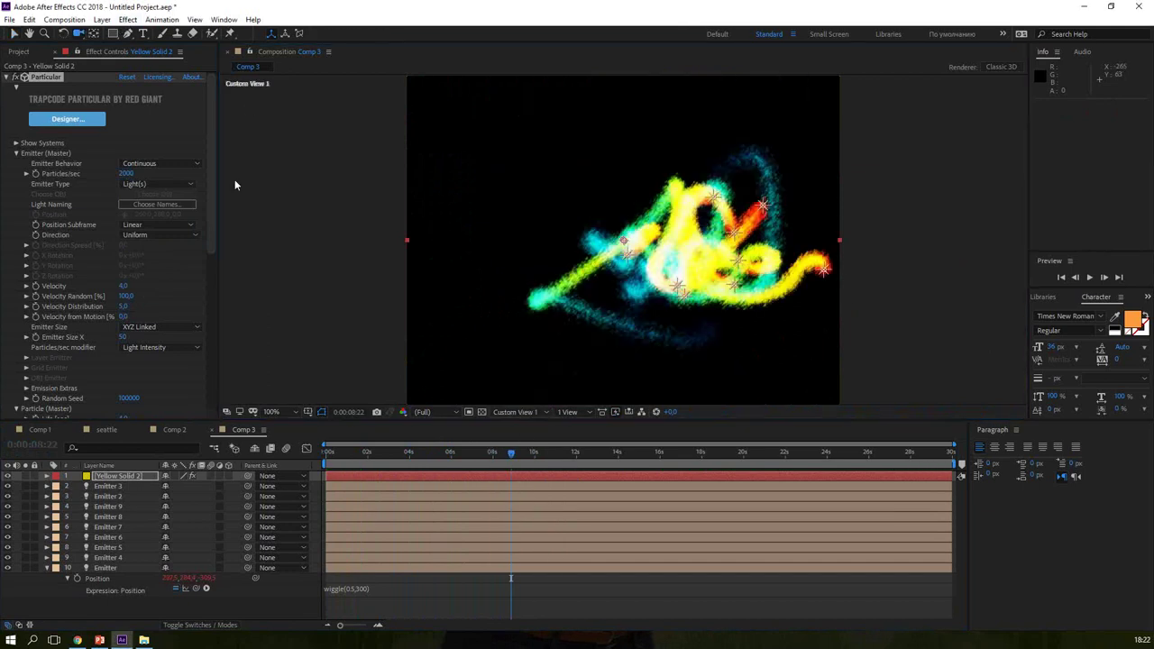
pyautogui.moveTo(663, 272); pyautogui.dragTo(700, 294)
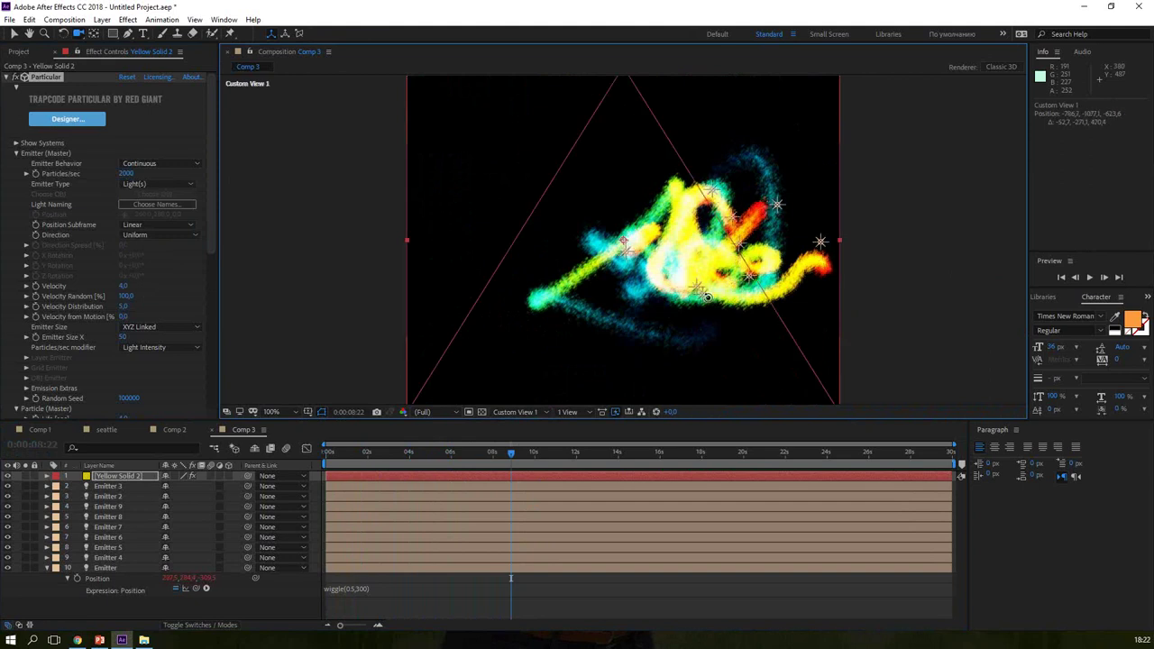
pyautogui.moveTo(802, 304); pyautogui.dragTo(780, 329)
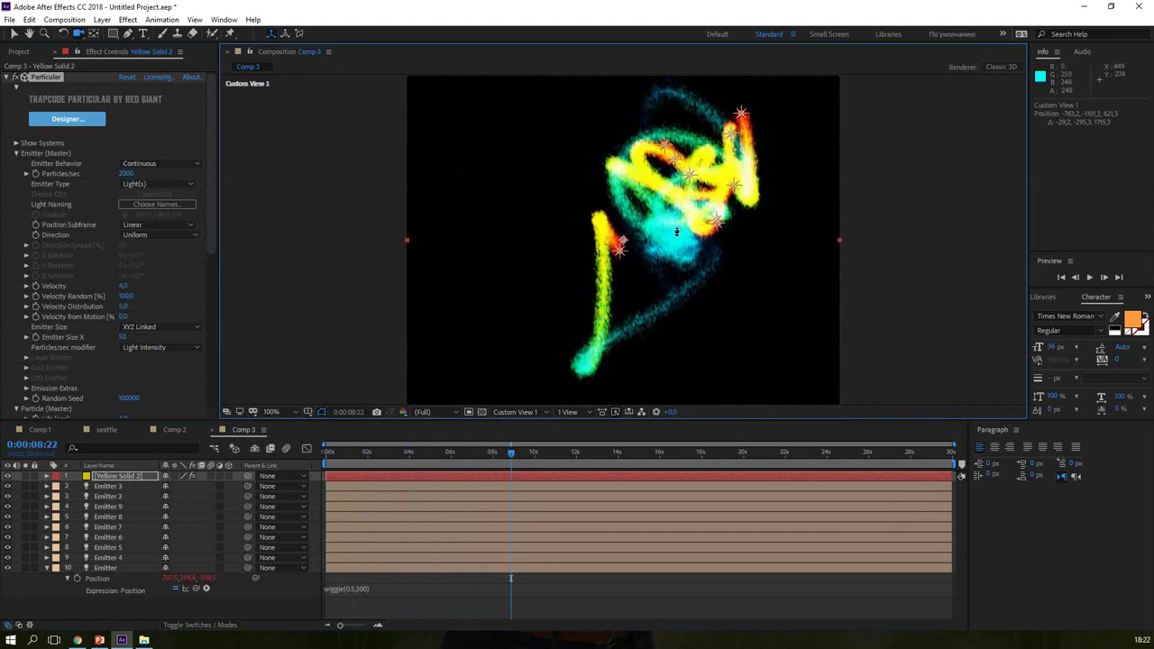
pyautogui.moveTo(689, 160); pyautogui.dragTo(700, 131)
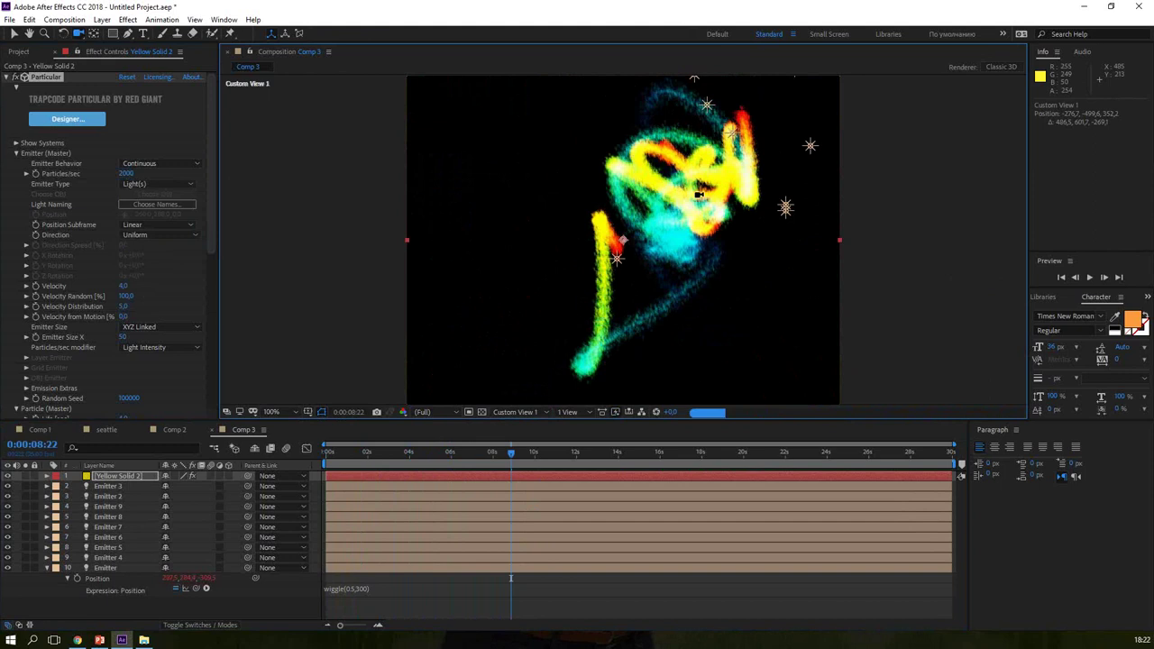
pyautogui.scroll(3, 699, 195)
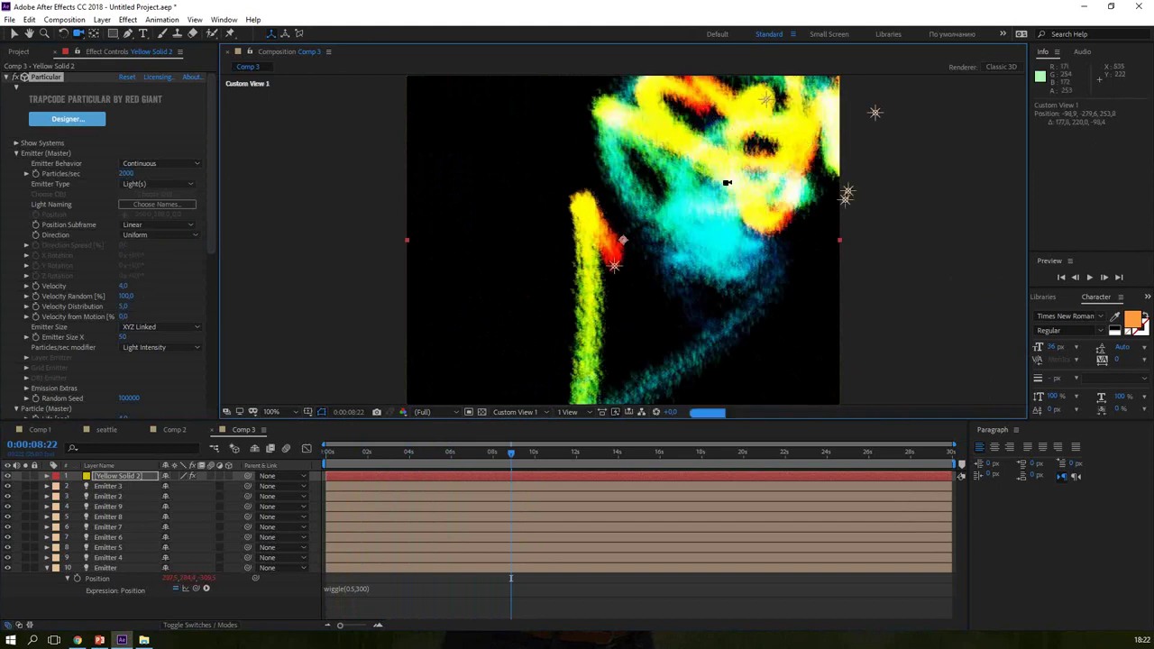
pyautogui.moveTo(759, 152); pyautogui.dragTo(672, 210)
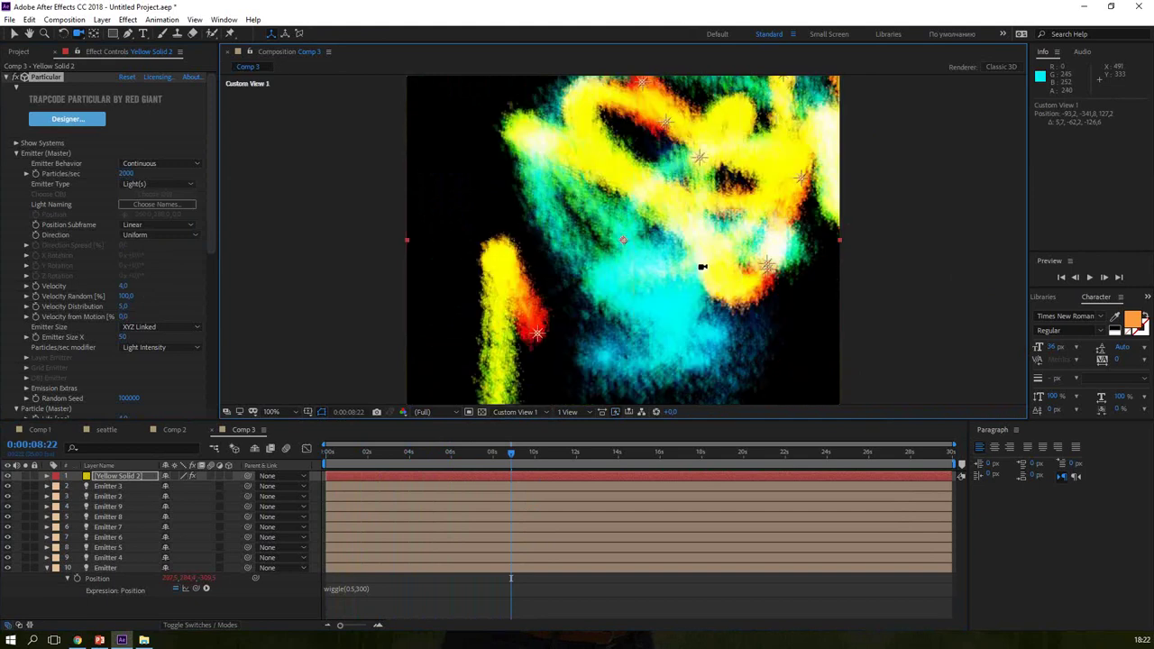
# Step: Move the playhead to 0:00:01:23, return to the Selection tool, and bring PowerPoint forward
pyautogui.moveTo(476, 452); pyautogui.dragTo(394, 453)
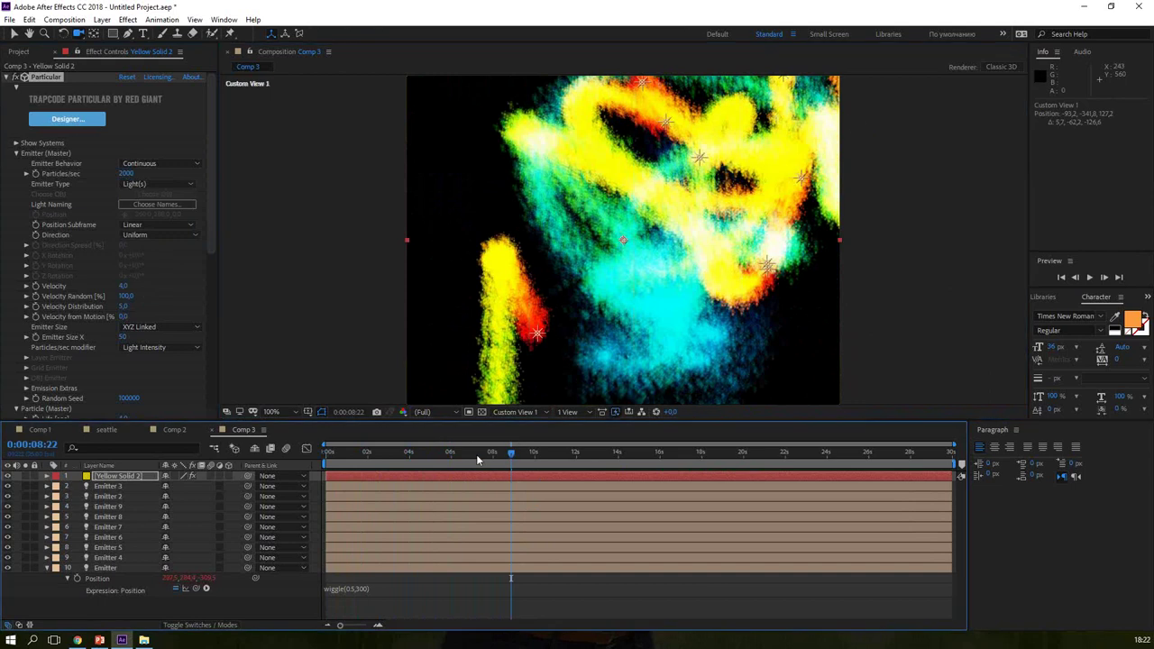
pyautogui.click(366, 458)
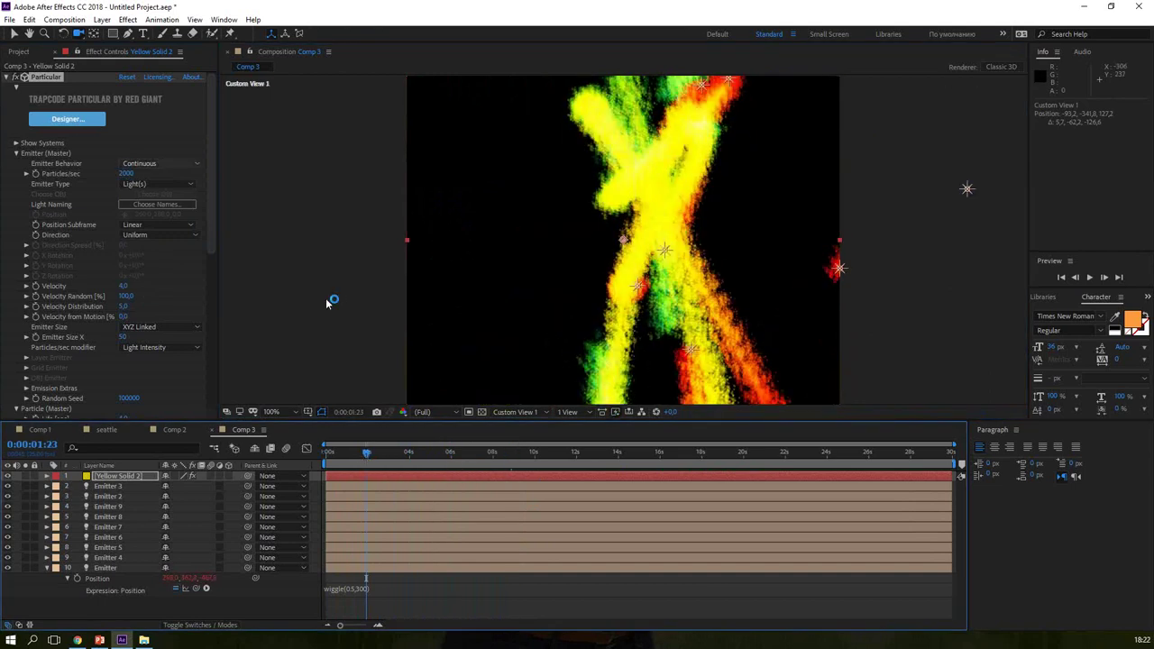
pyautogui.click(15, 36)
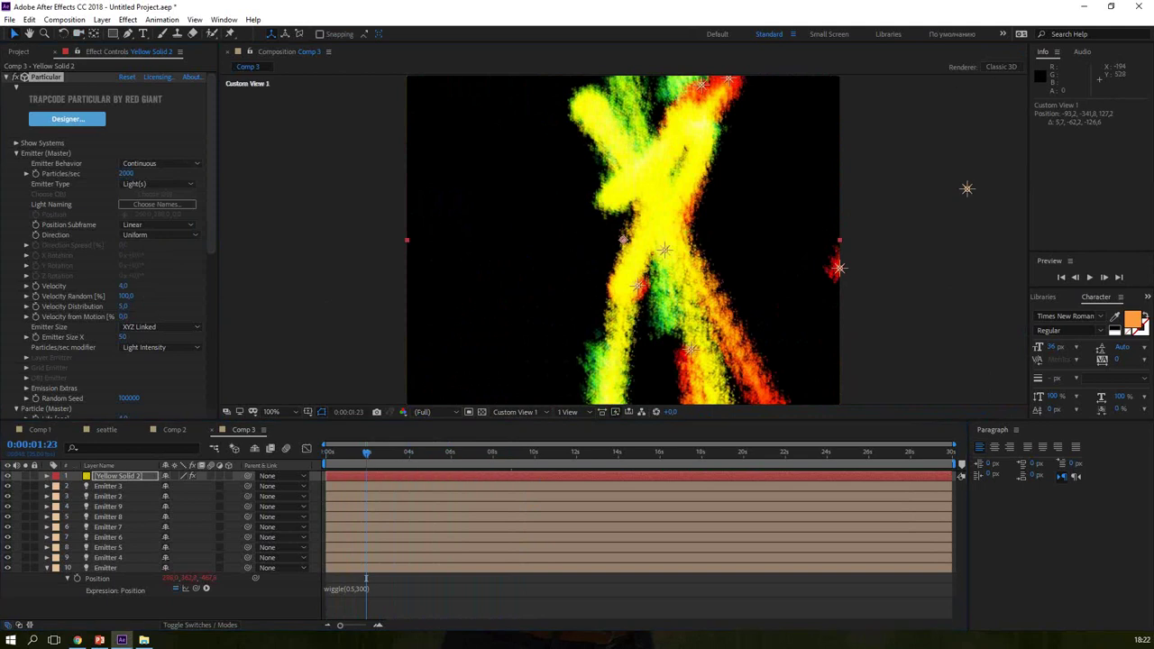
pyautogui.click(100, 639)
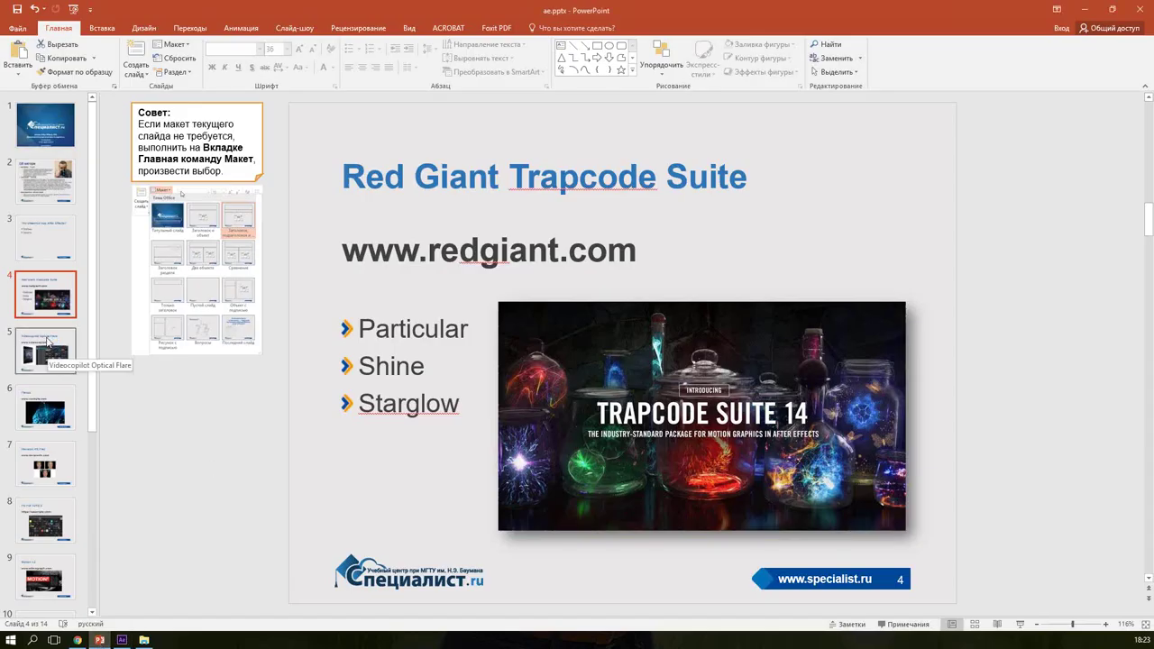
# Step: Show the Videocopilot Optical Flare slide in PowerPoint
pyautogui.click(49, 341)
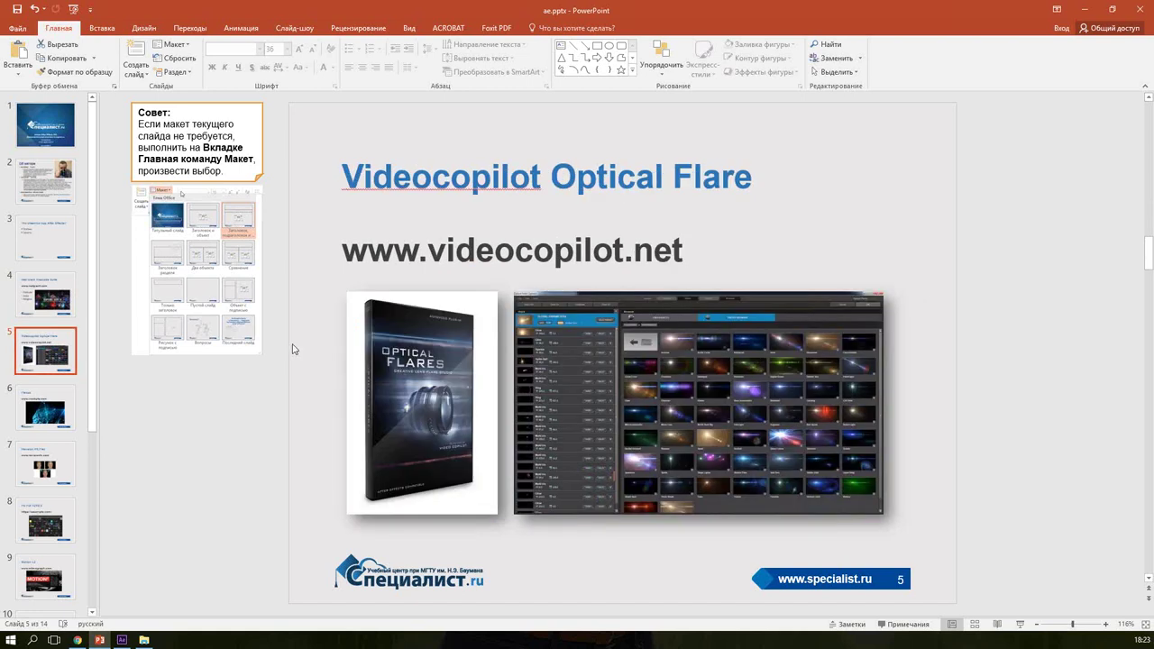
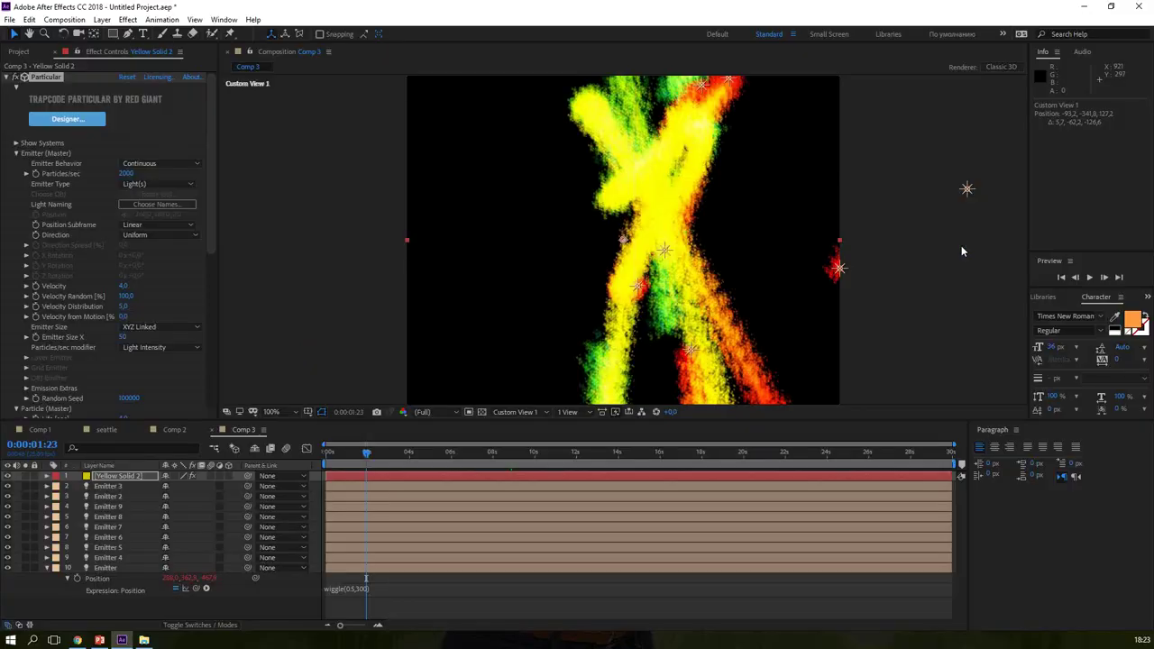
# Step: Create a new Comp 4 and add a solid layer to it
pyautogui.hotkey('ctrl', 'n')
pyautogui.press('Return')
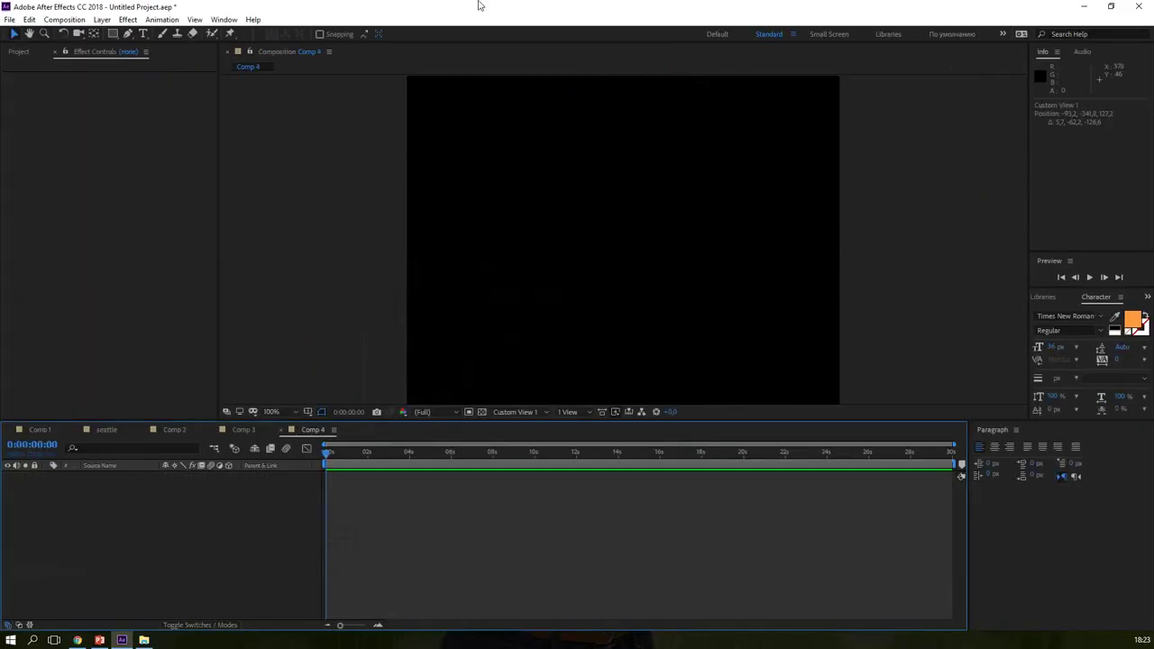
pyautogui.hotkey('ctrl', 'y')
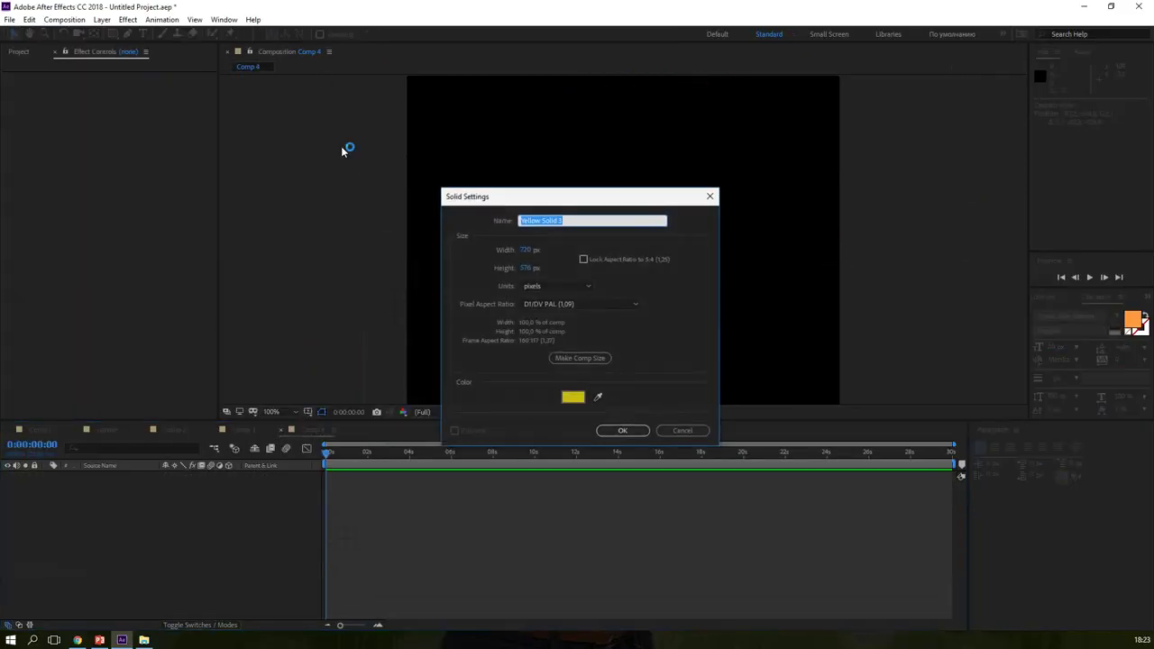
pyautogui.press('Return')
# Step: Apply Video Copilot Optical Flares to the Yellow Solid 3 layer
pyautogui.click(131, 20)
pyautogui.moveTo(180, 422)
pyautogui.click(329, 422)
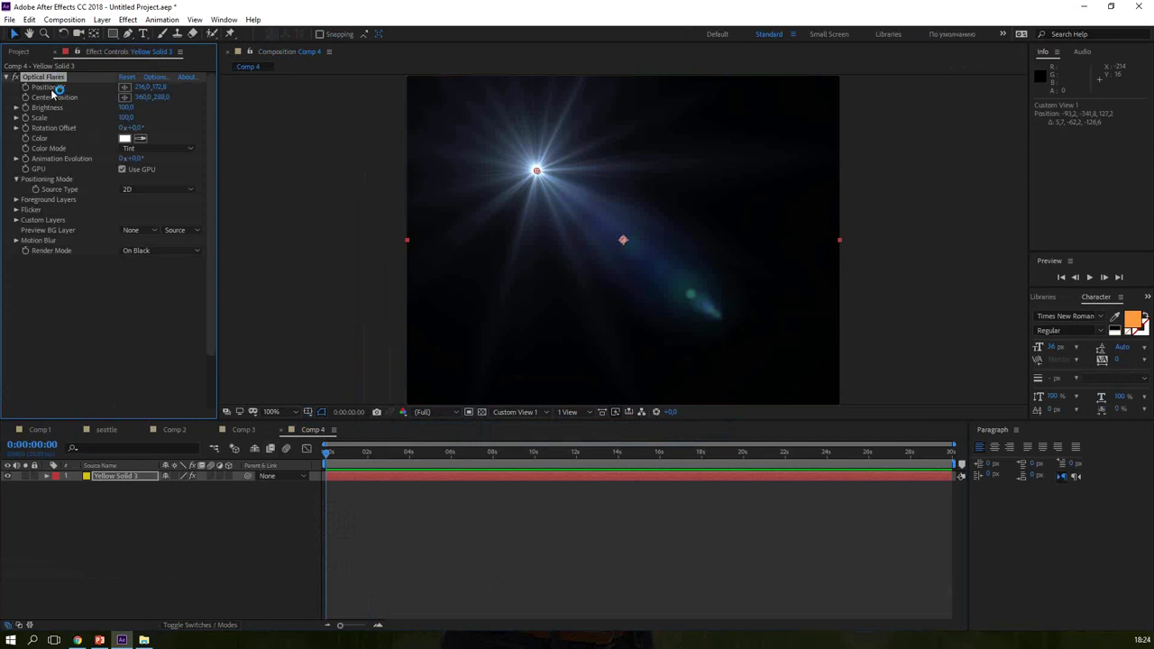
# Step: Place the flare centre in the upper left at 151,187, keeping Source Type 2D
pyautogui.moveTo(537, 171); pyautogui.dragTo(756, 302)
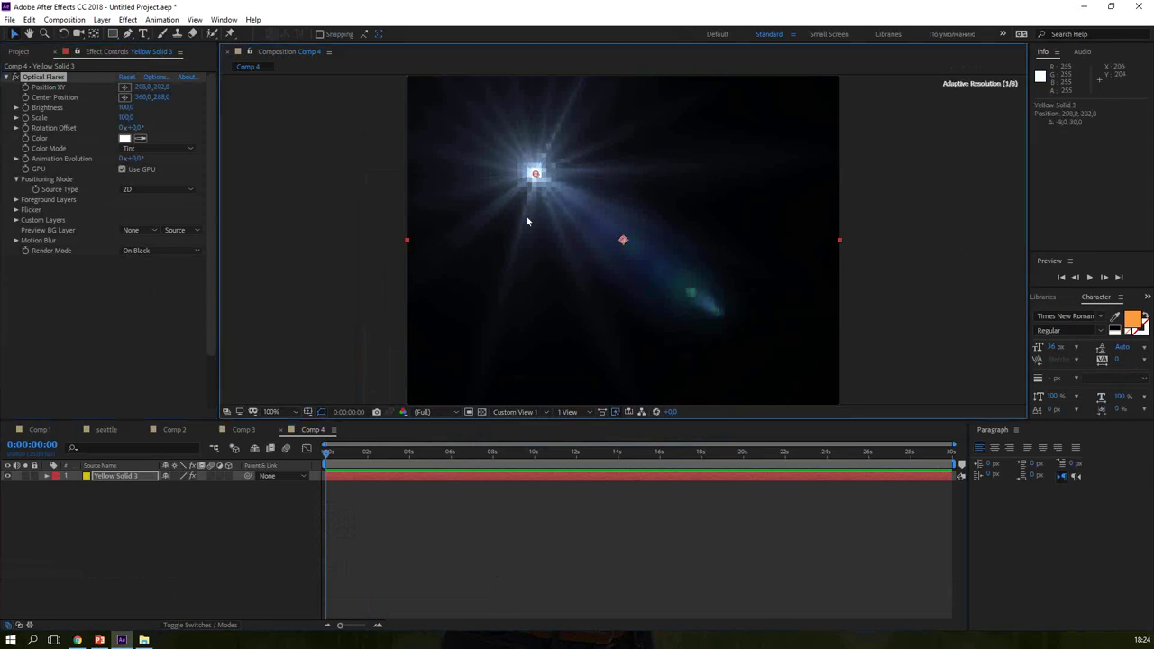
pyautogui.moveTo(781, 231); pyautogui.dragTo(545, 189)
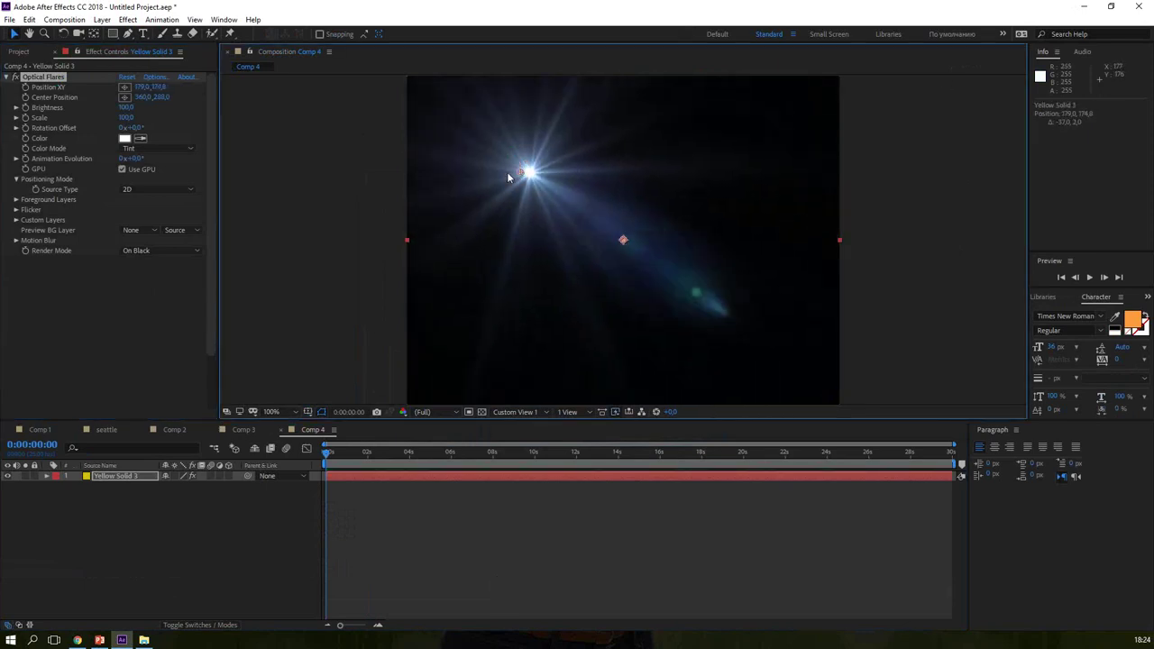
pyautogui.moveTo(545, 191); pyautogui.dragTo(497, 179)
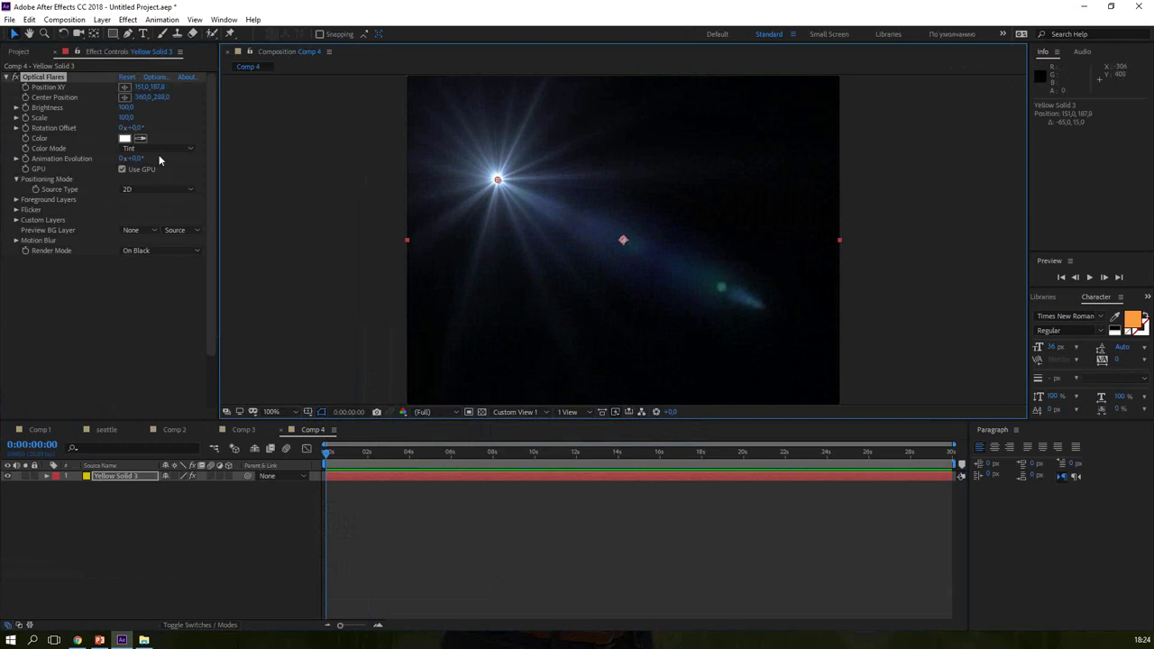
pyautogui.click(155, 189)
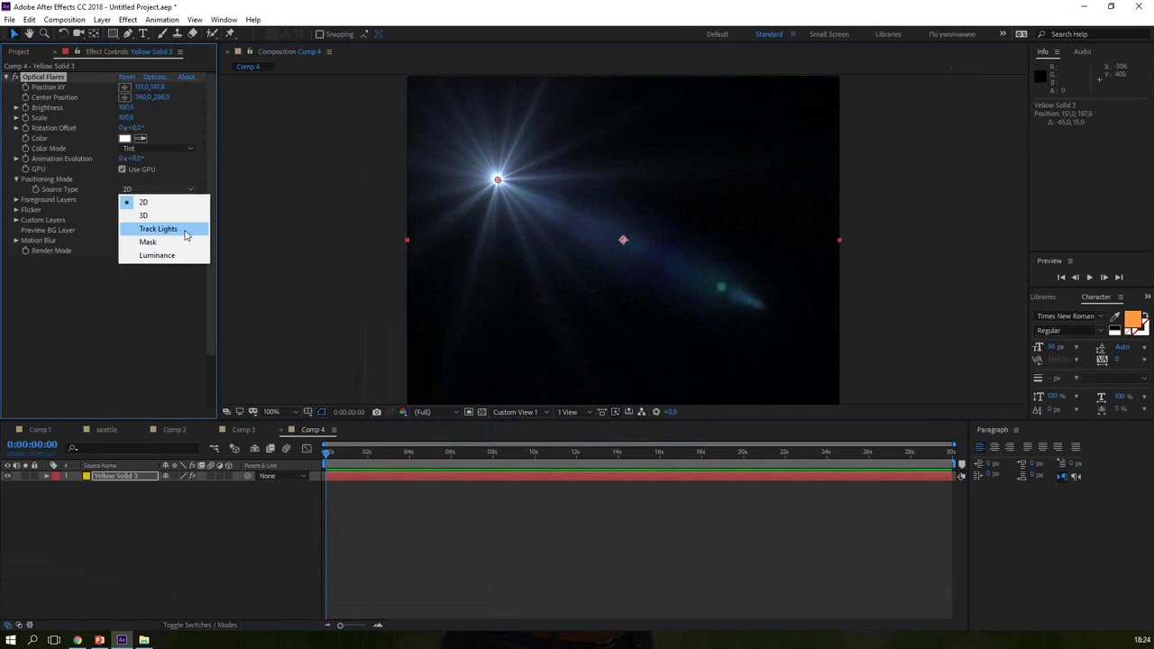
pyautogui.click(127, 321)
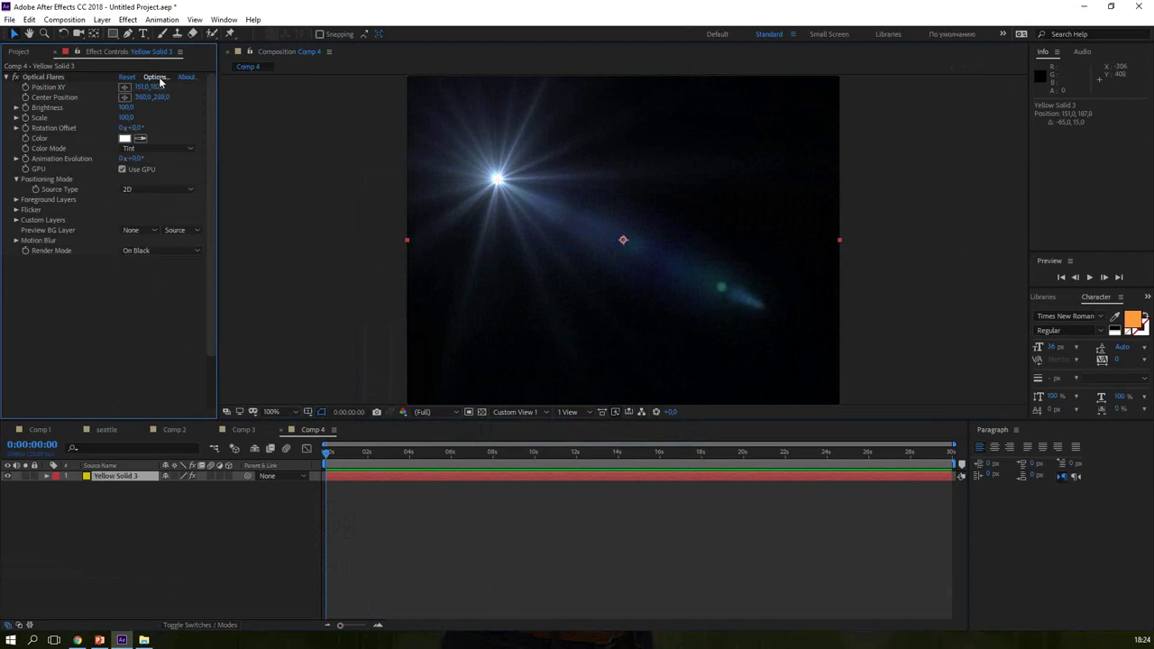
# Step: Load the orange Beached preset from the Light folder, then nudge the flare slightly right
pyautogui.click(159, 79)
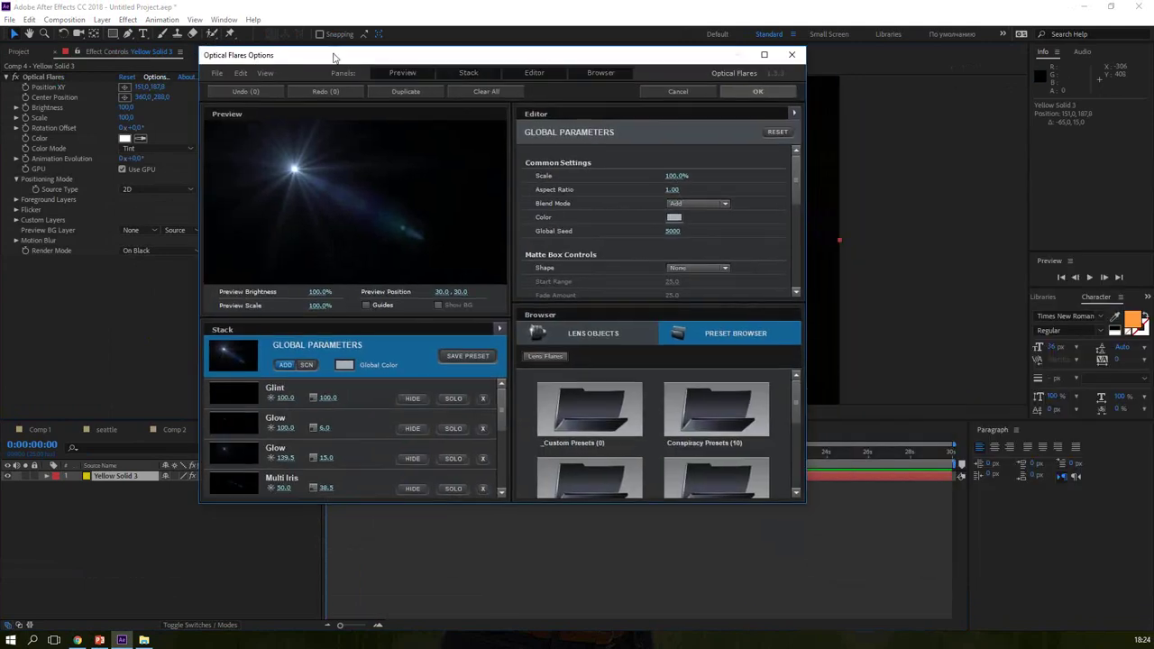
pyautogui.moveTo(815, 511); pyautogui.dragTo(981, 568)
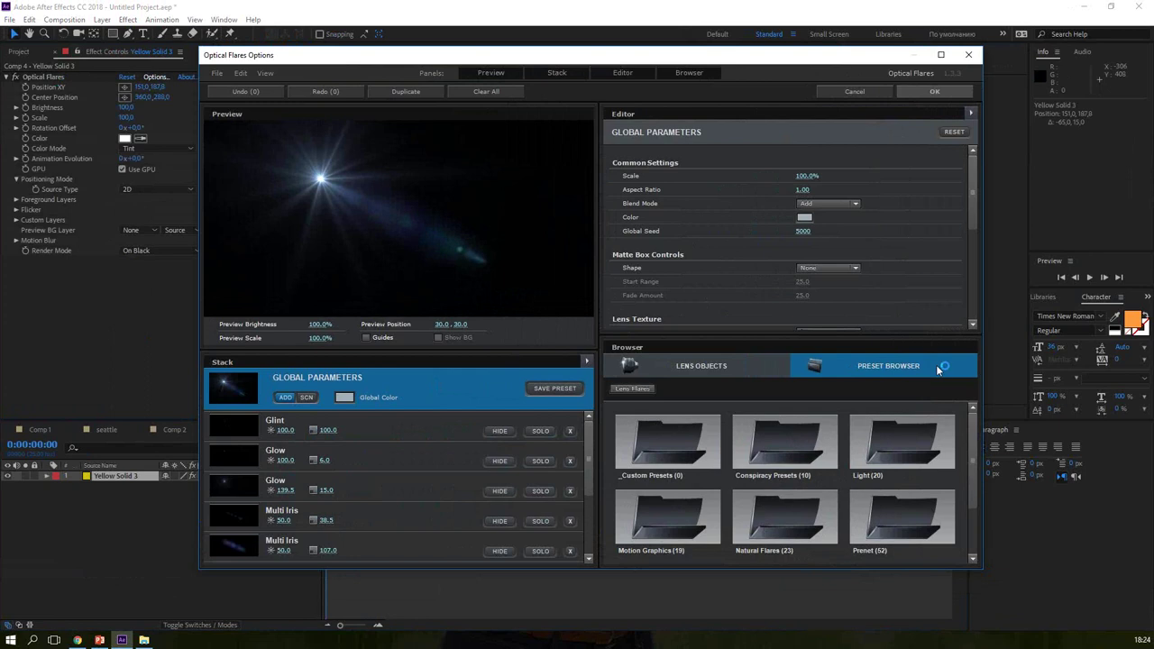
pyautogui.moveTo(918, 335); pyautogui.dragTo(929, 251)
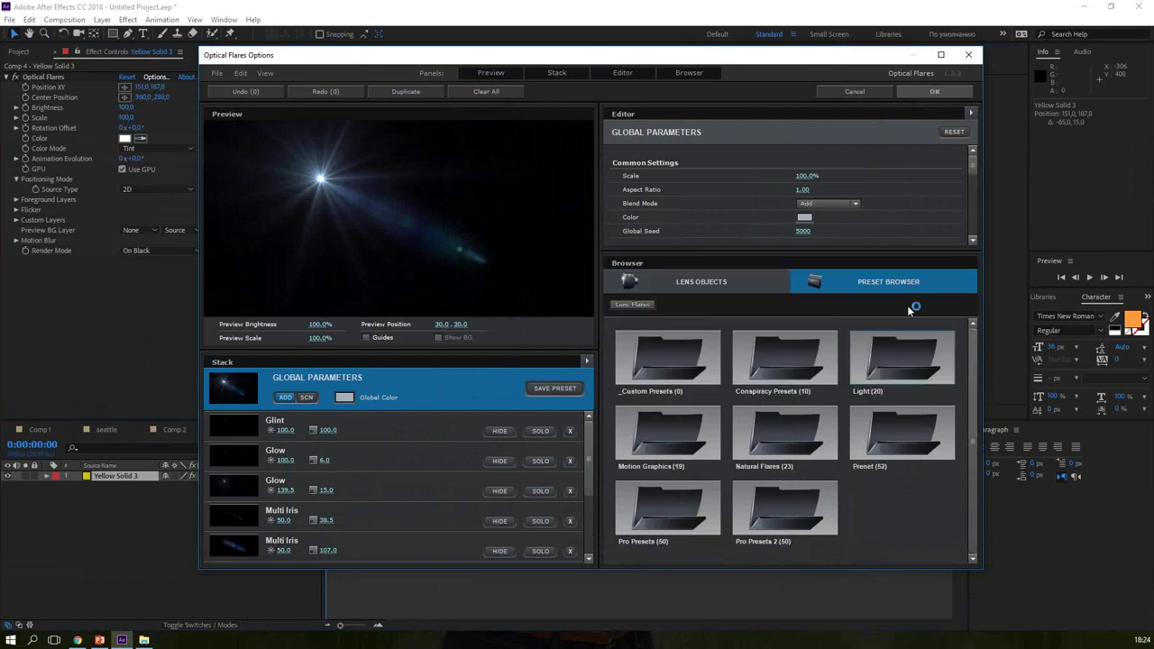
pyautogui.click(902, 358)
pyautogui.moveTo(972, 374)
pyautogui.mouseDown()
pyautogui.moveTo(978, 435)
pyautogui.moveTo(974, 334)
pyautogui.mouseUp()
pyautogui.click(789, 356)
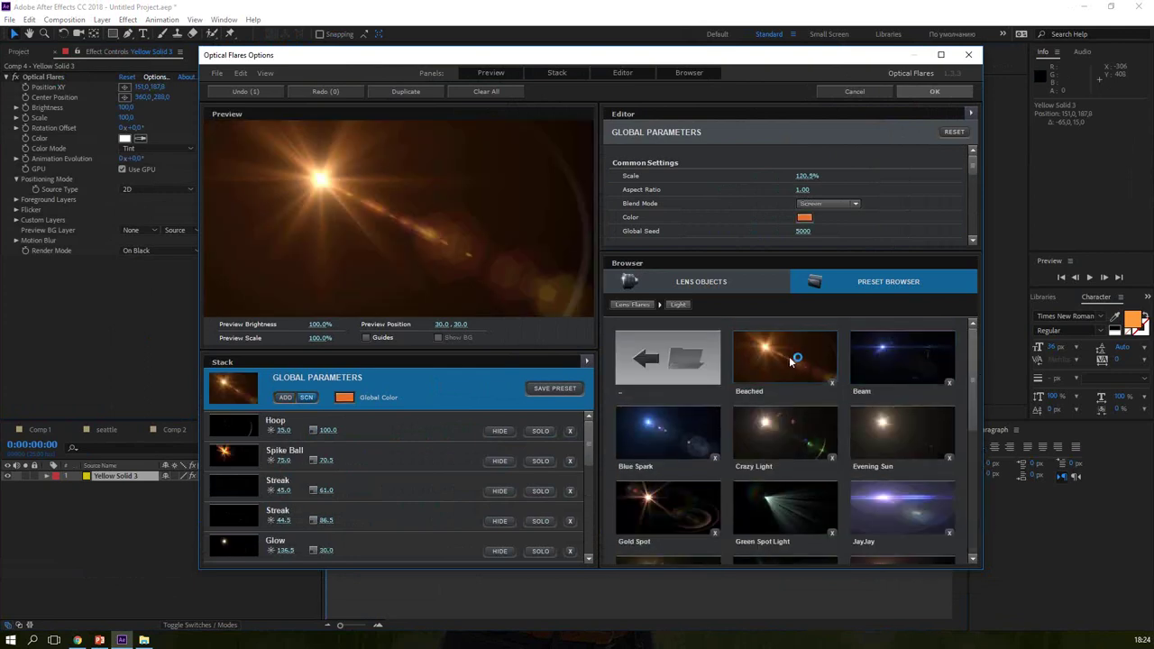
pyautogui.click(931, 92)
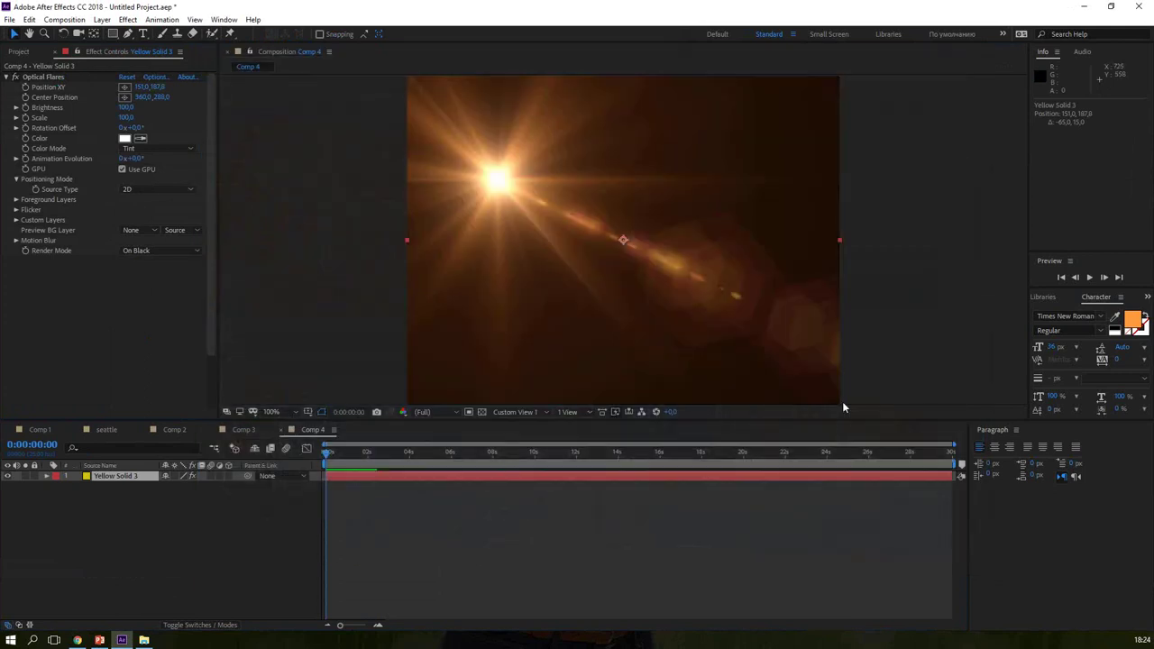
pyautogui.click(58, 80)
pyautogui.moveTo(507, 180); pyautogui.dragTo(529, 176)
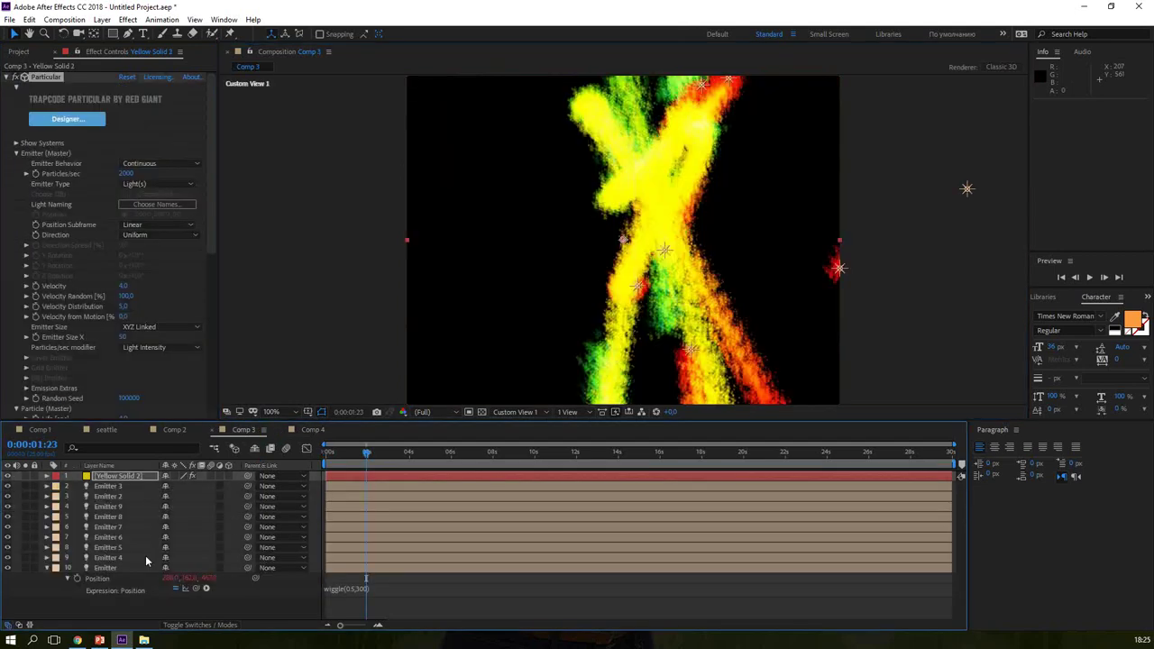
# Step: Copy the nine Emitter layers from Comp 3 into Comp 4, with Yellow Solid 3 on top
pyautogui.click(109, 486)
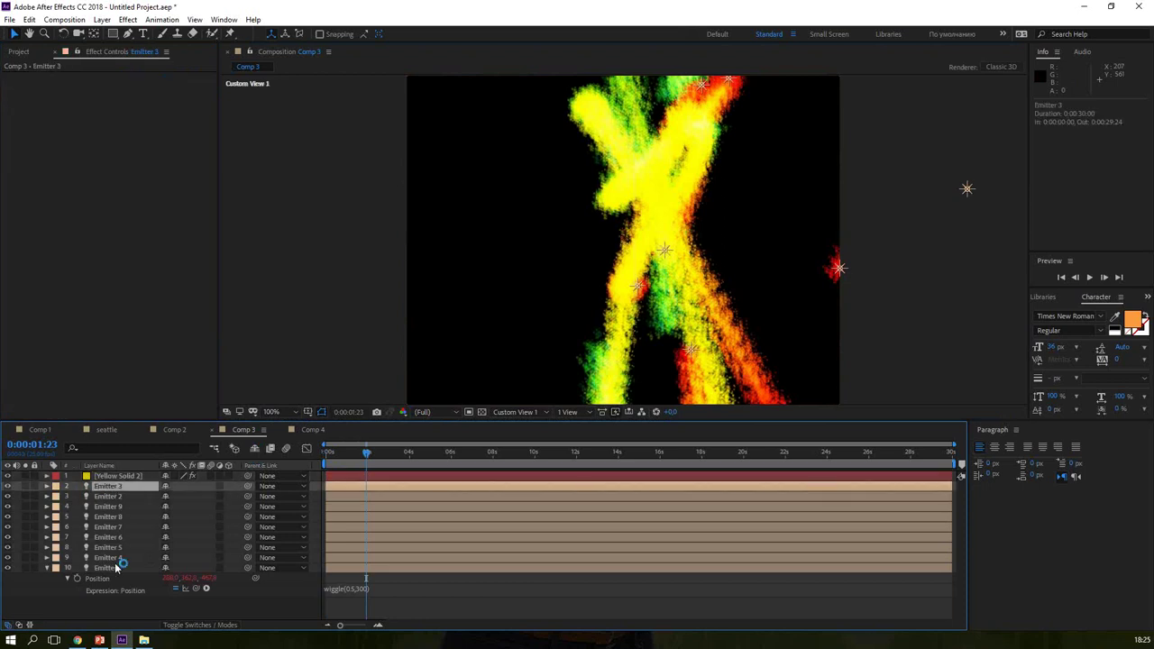
pyautogui.keyDown('shift'); pyautogui.click(116, 566); pyautogui.keyUp('shift')
pyautogui.hotkey('ctrl', 'c')
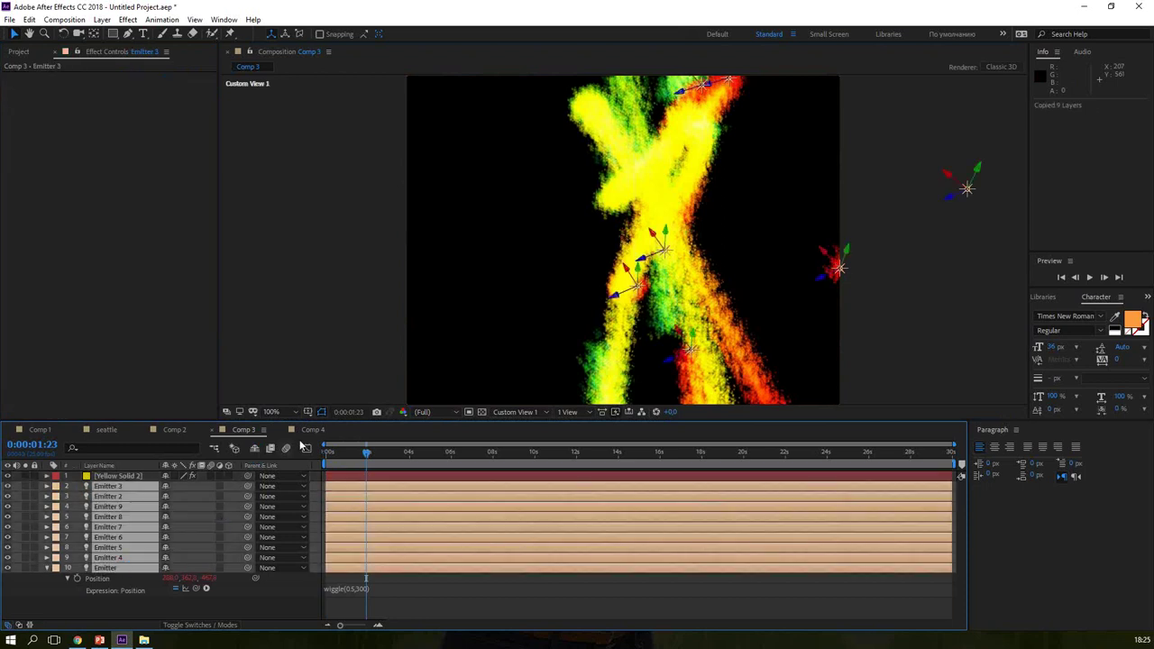
pyautogui.click(307, 431)
pyautogui.hotkey('ctrl', 'v')
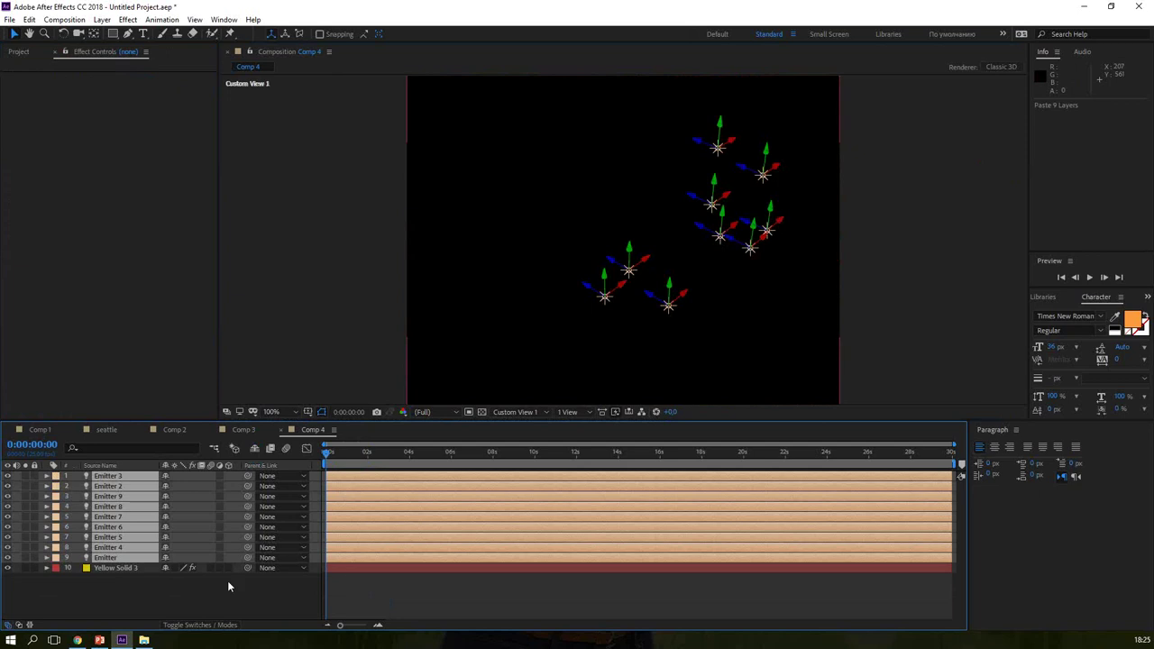
pyautogui.click(135, 606)
pyautogui.moveTo(117, 568); pyautogui.dragTo(117, 472)
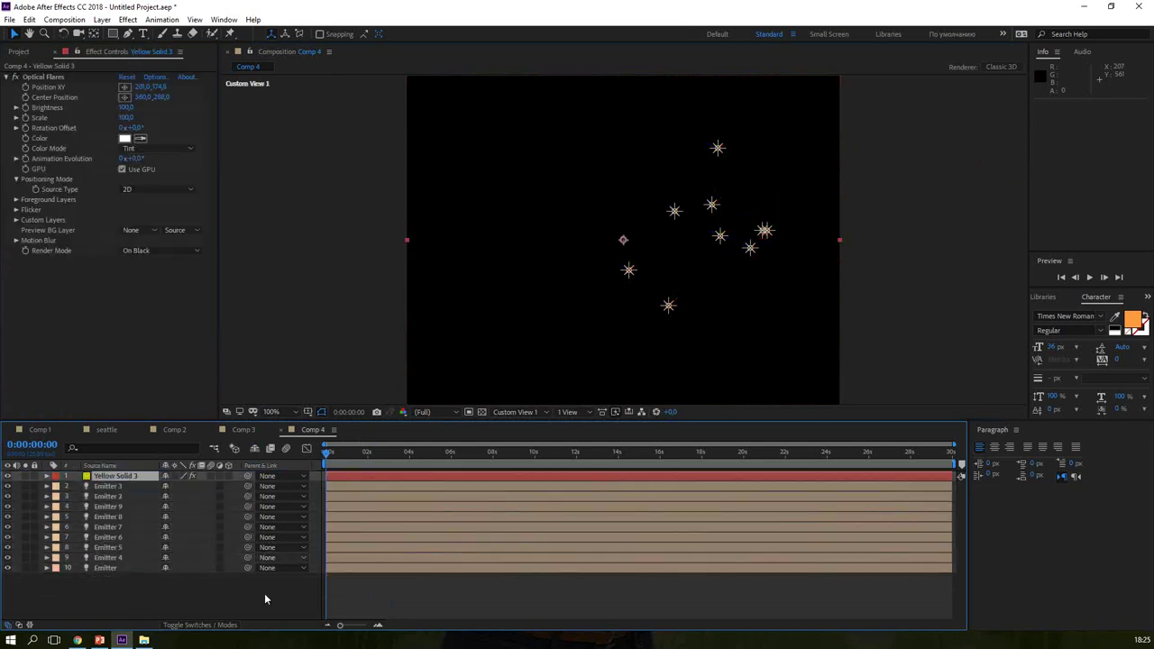
# Step: At frame 0:00:06:21, set the Optical Flares Source Type to Track Lights
pyautogui.click(468, 453)
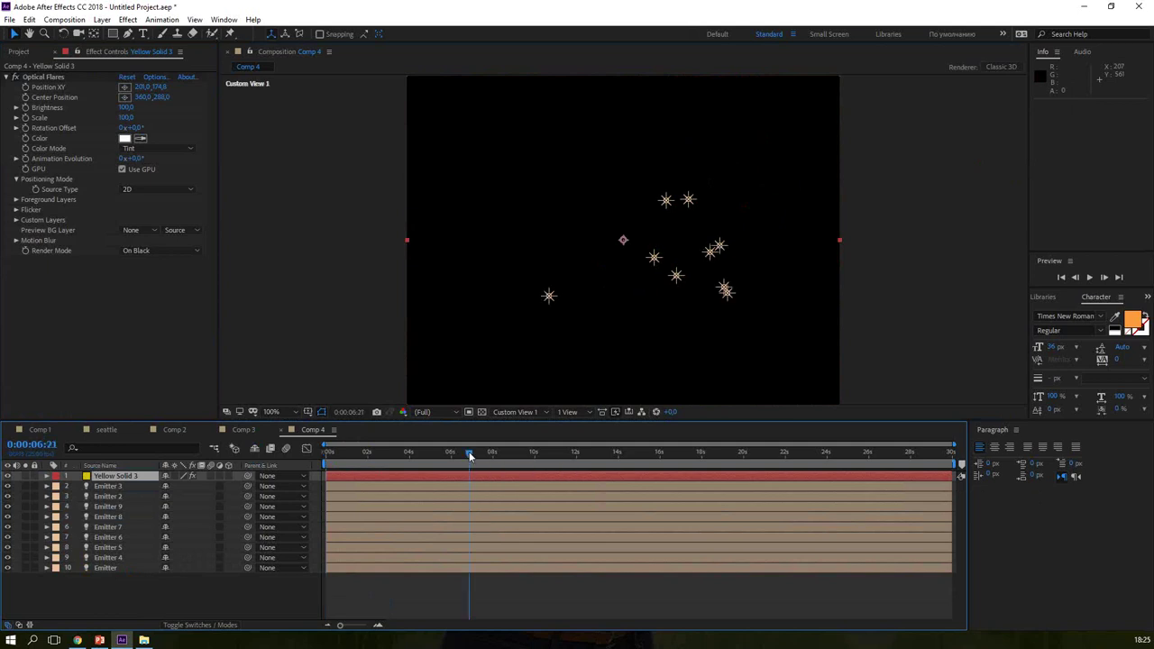
pyautogui.click(165, 190)
pyautogui.click(159, 229)
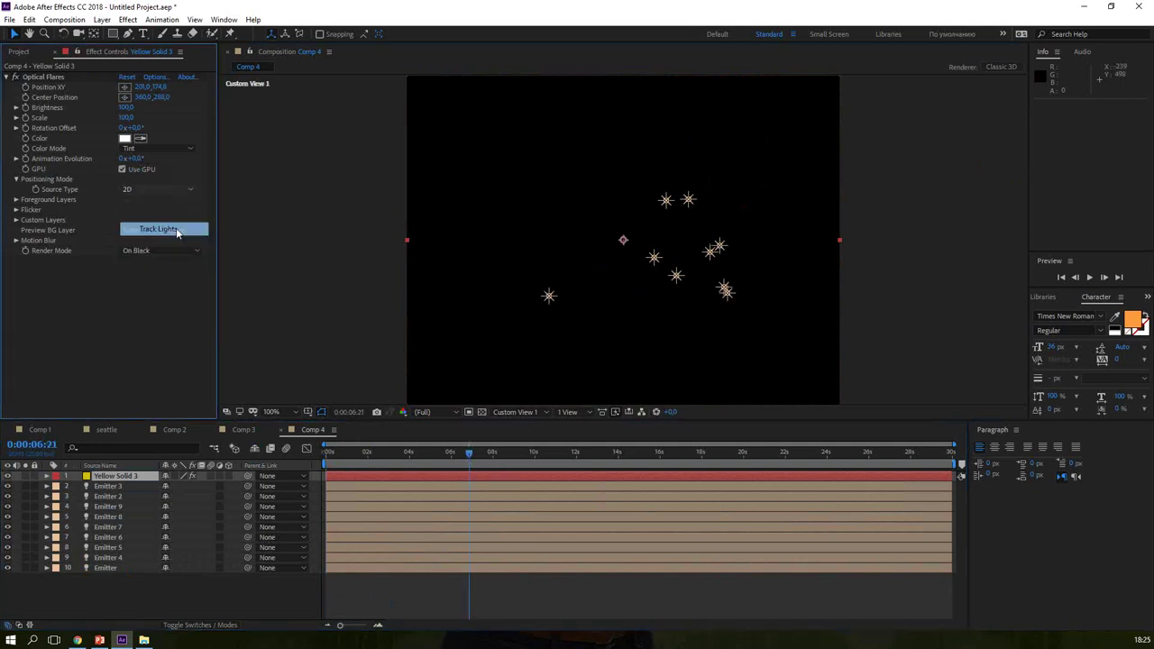
# Step: Preview the Track Lights flares, orbit the camera to see them in depth, and return to frame 0
pyautogui.moveTo(438, 454); pyautogui.dragTo(342, 453)
pyautogui.press('space')
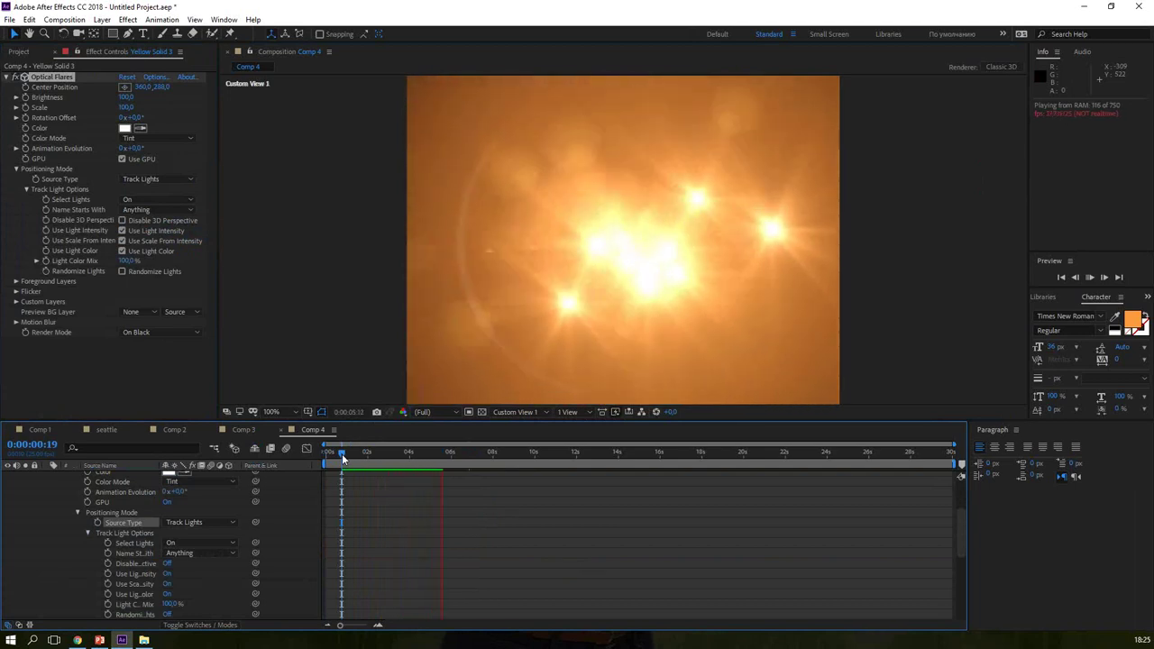
pyautogui.press('space')
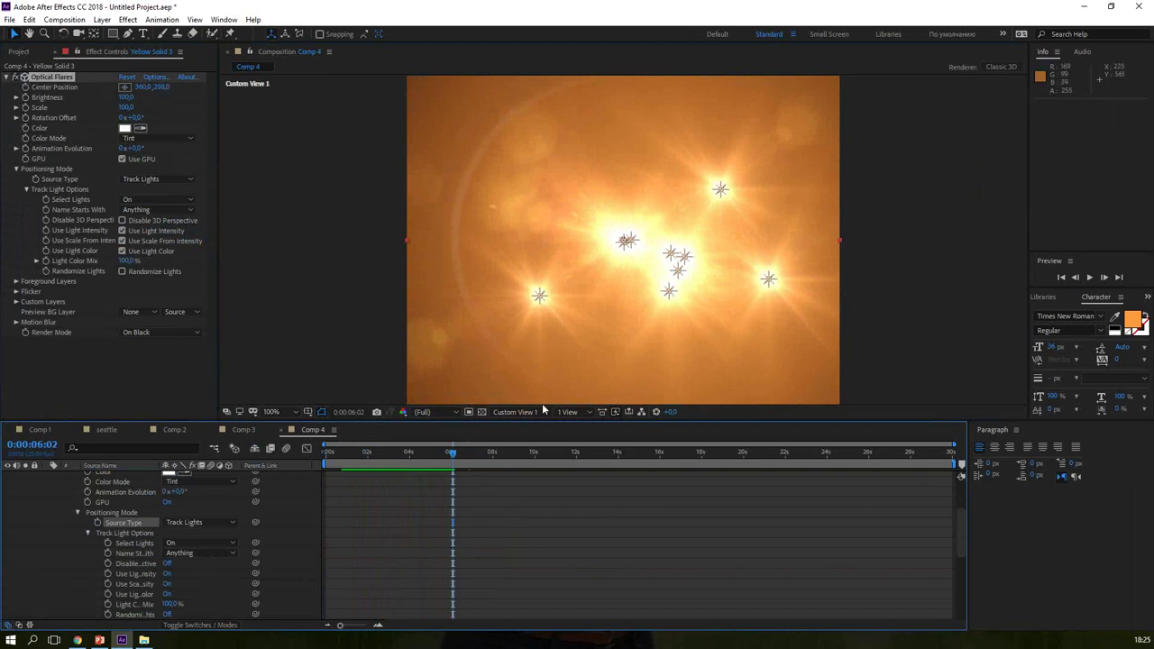
pyautogui.click(80, 34)
pyautogui.moveTo(618, 258)
pyautogui.mouseDown()
pyautogui.moveTo(660, 273)
pyautogui.moveTo(749, 195)
pyautogui.moveTo(556, 164)
pyautogui.moveTo(485, 197)
pyautogui.mouseUp()
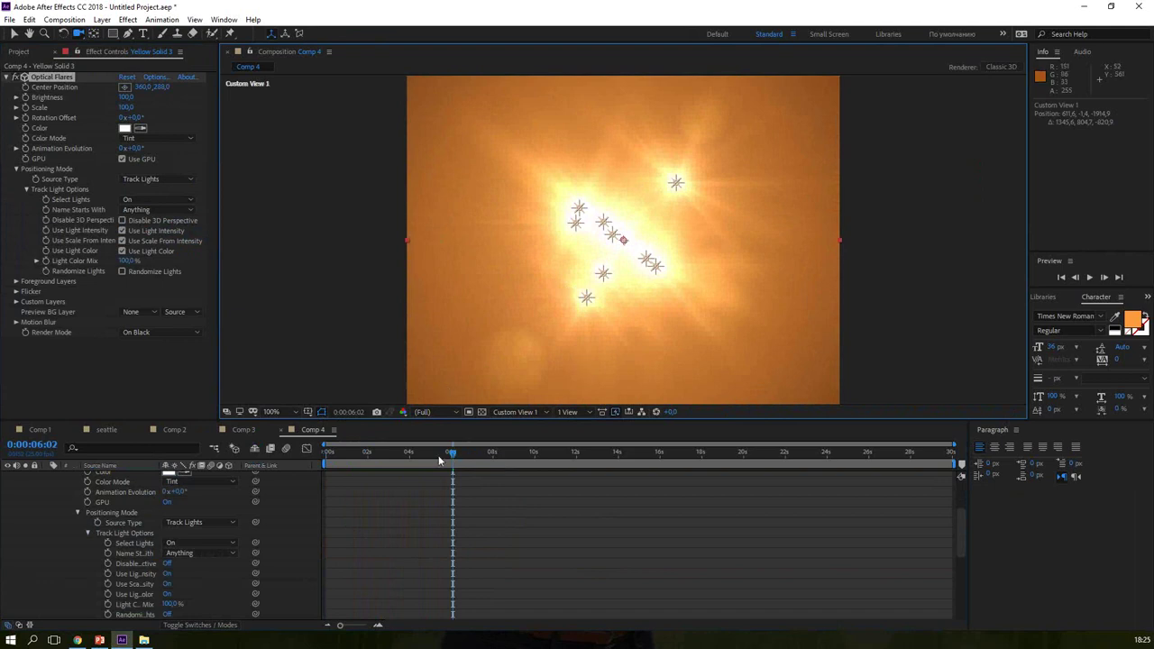
pyautogui.moveTo(453, 451); pyautogui.dragTo(327, 451)
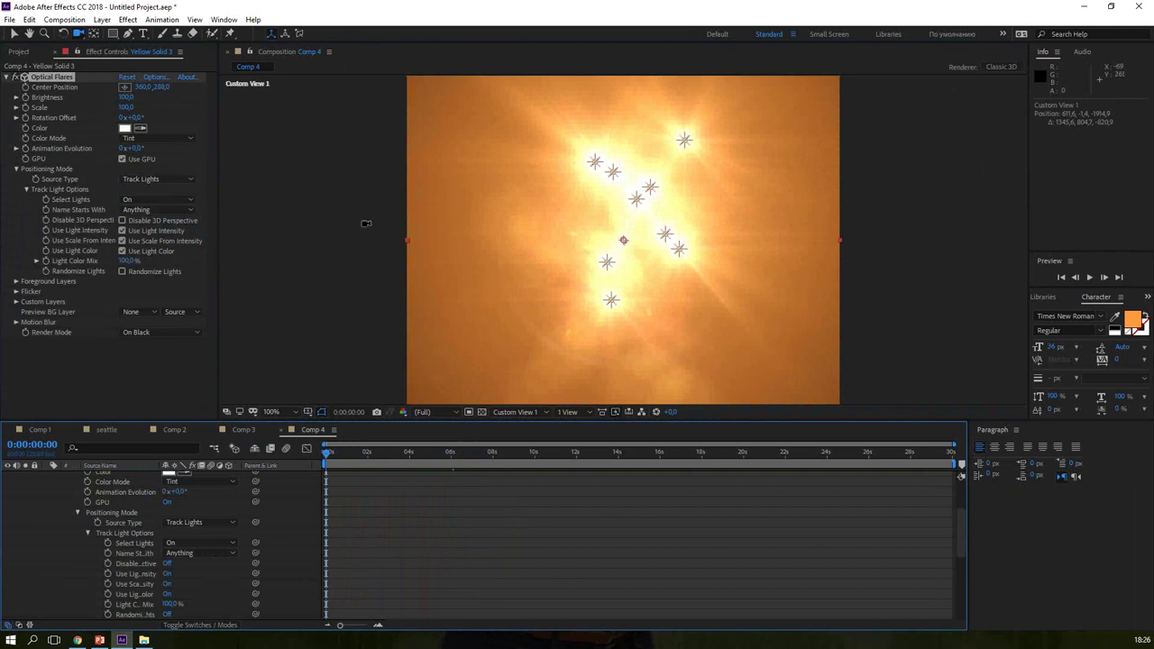
# Step: Show PowerPoint slide 6 on Plexus, then bring up the Rowbyte Plexus product page in the browser
pyautogui.click(100, 640)
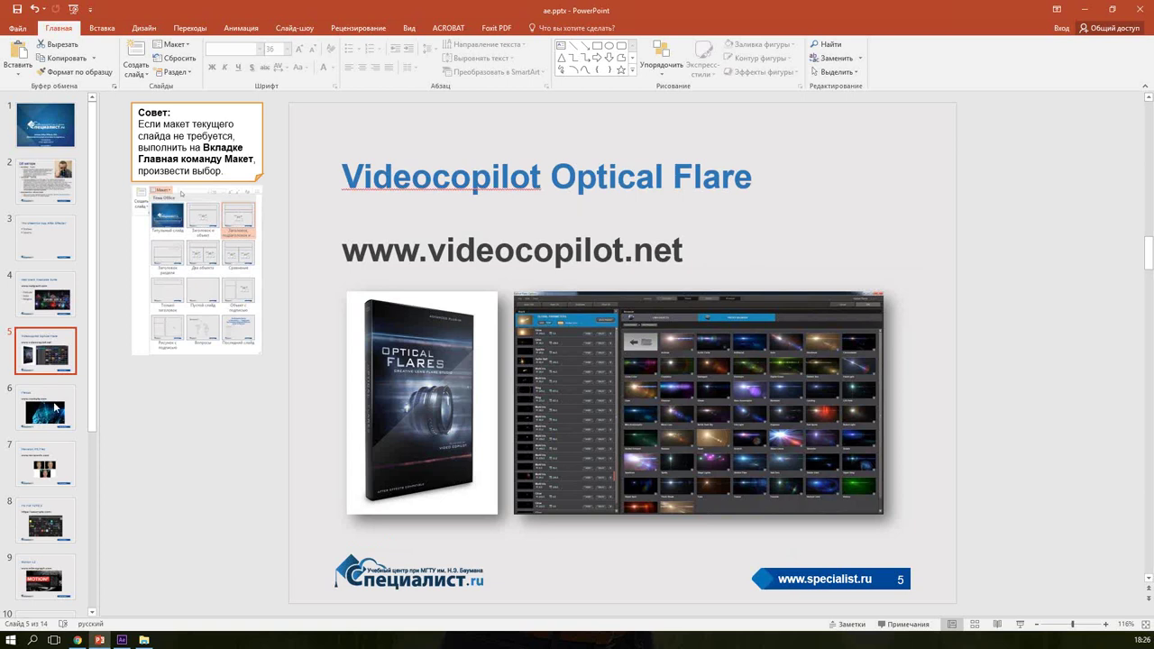
pyautogui.click(49, 413)
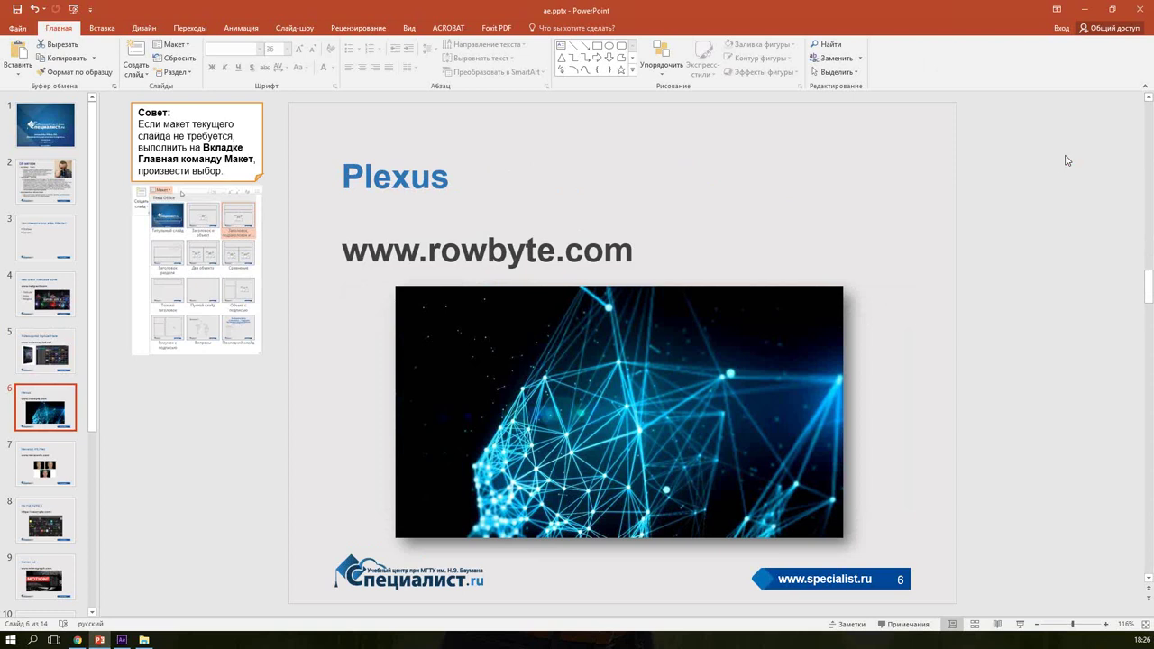
pyautogui.click(77, 639)
pyautogui.click(244, 8)
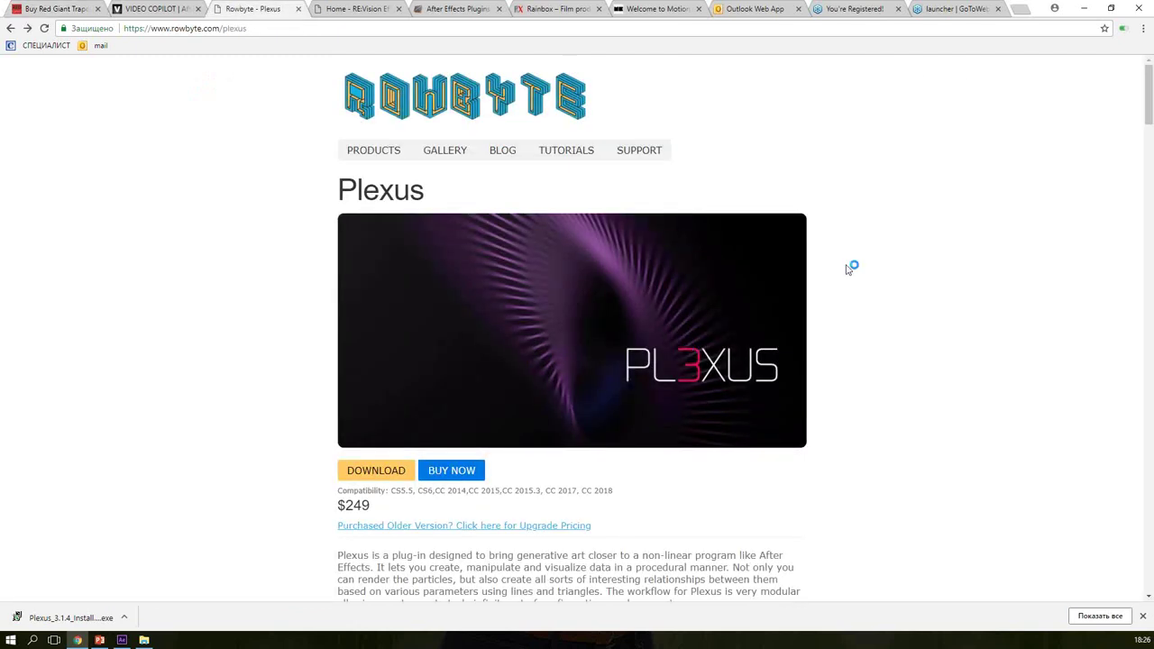
# Step: Scroll through the Rowbyte Plexus page, then return to PowerPoint's Plexus slide
pyautogui.scroll(-2, 847, 267)
pyautogui.scroll(2, 848, 269)
pyautogui.hotkey('alt', 'Tab')
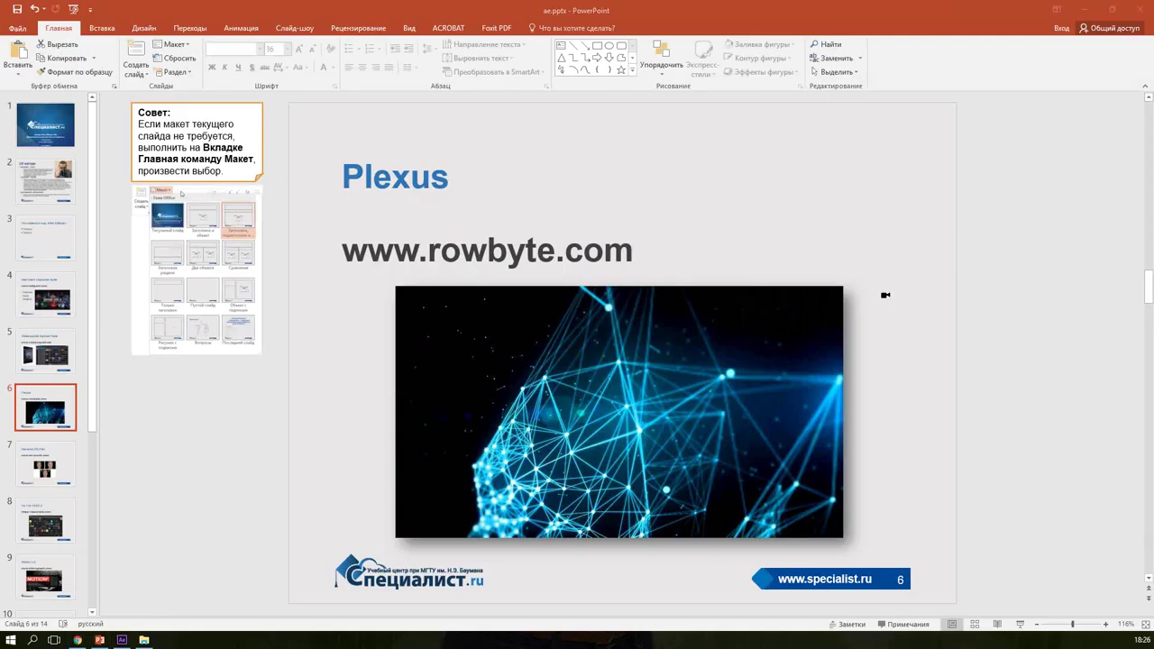
# Step: Create a new Comp 5, entering 1 in its duration field
pyautogui.hotkey('ctrl', 'n')
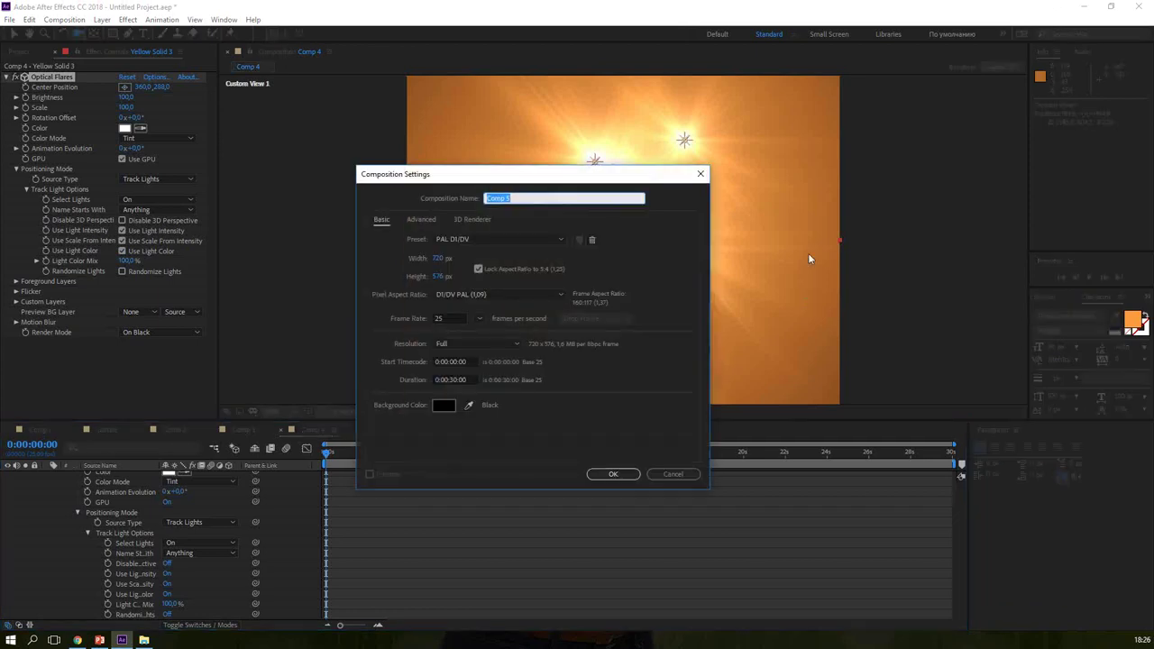
pyautogui.click(460, 381)
pyautogui.write('1000')
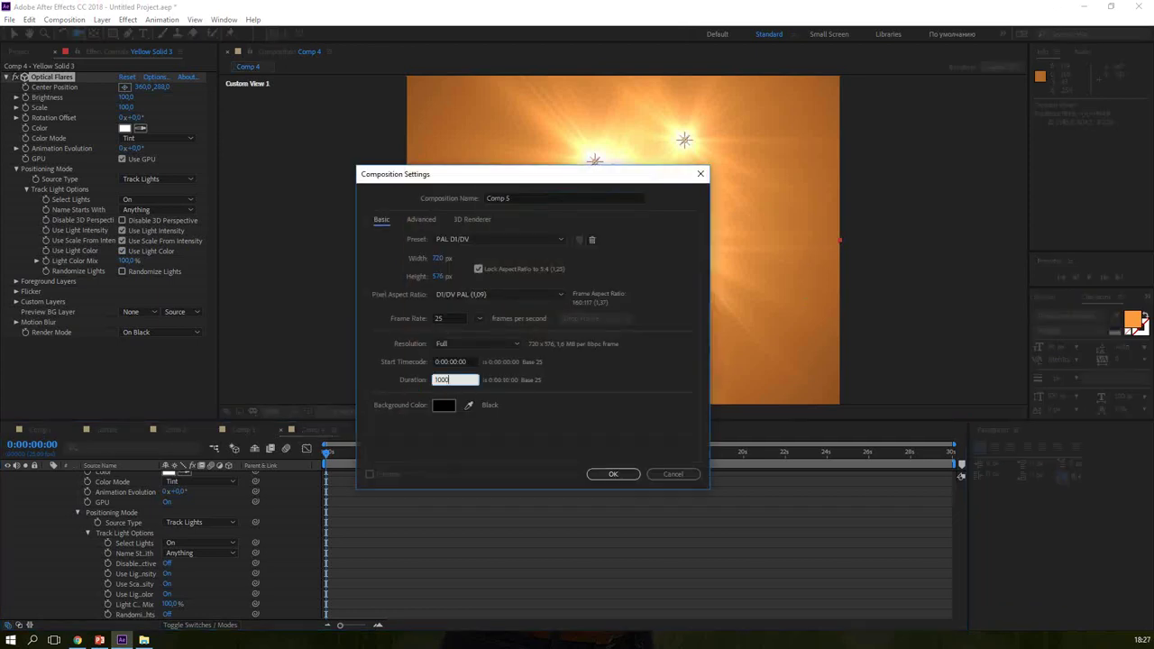
pyautogui.press('Return')
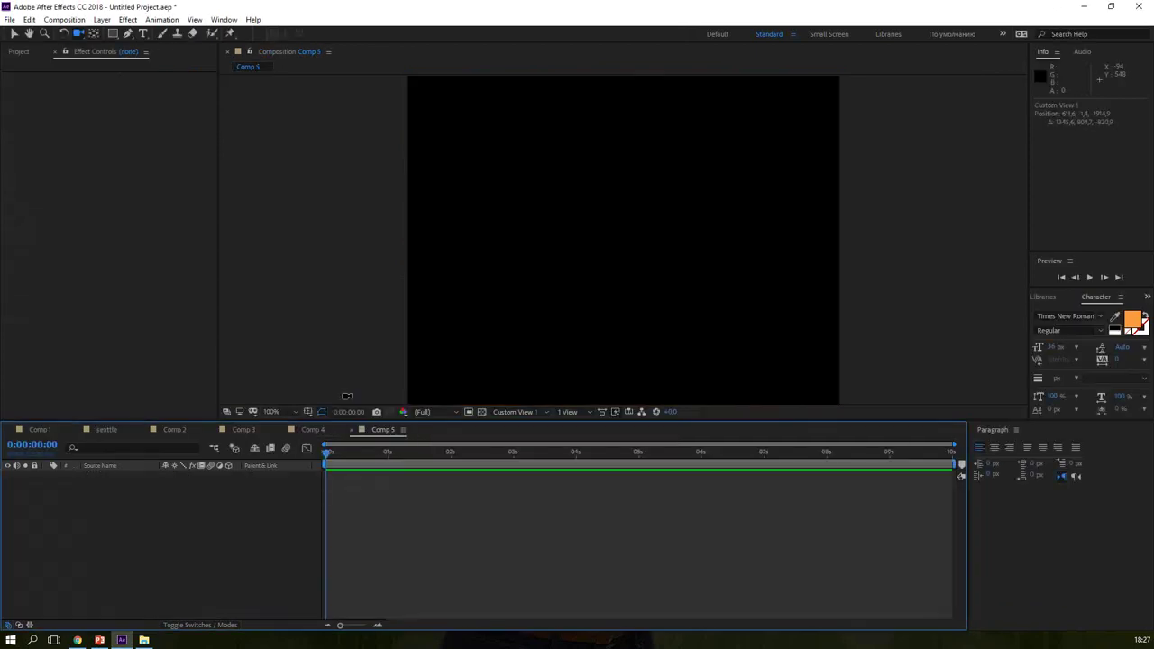
# Step: Add a full-frame yellow solid, Yellow Solid 4, through Layer > New > Solid
pyautogui.click(103, 20)
pyautogui.moveTo(126, 33)
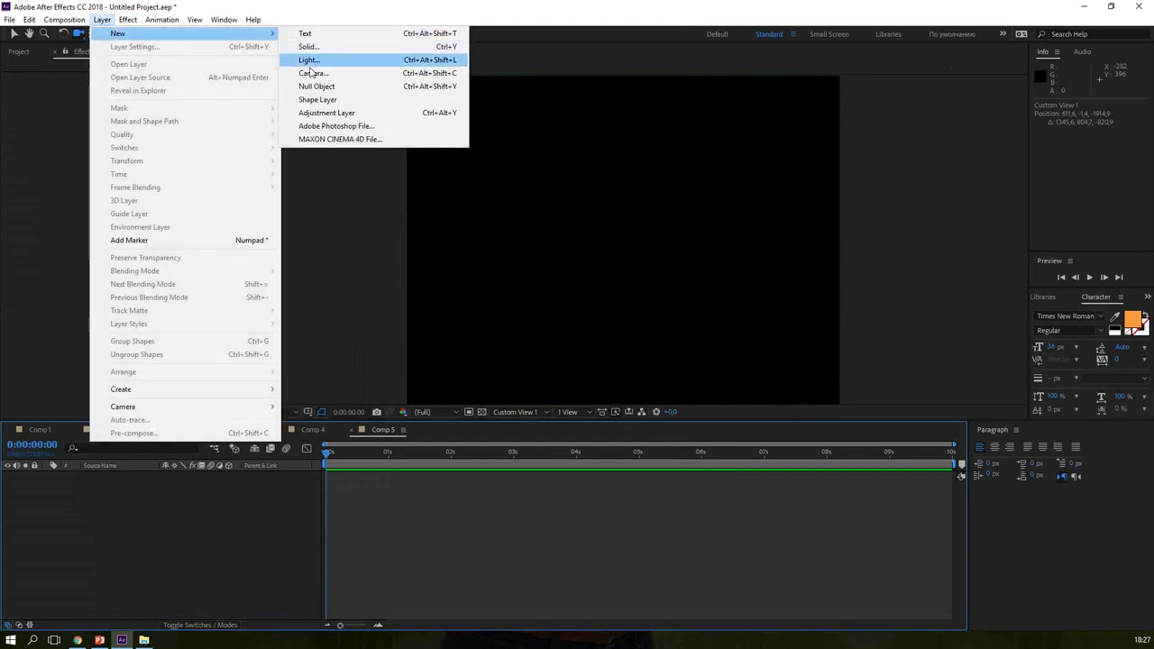
pyautogui.click(314, 48)
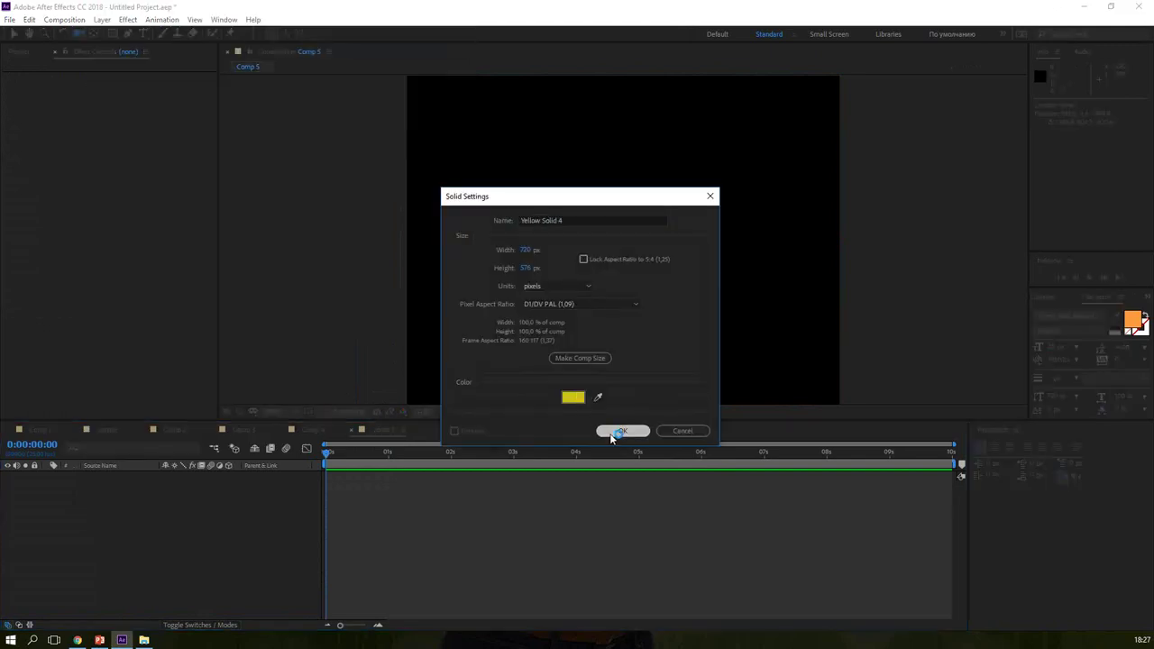
pyautogui.click(618, 430)
pyautogui.click(128, 19)
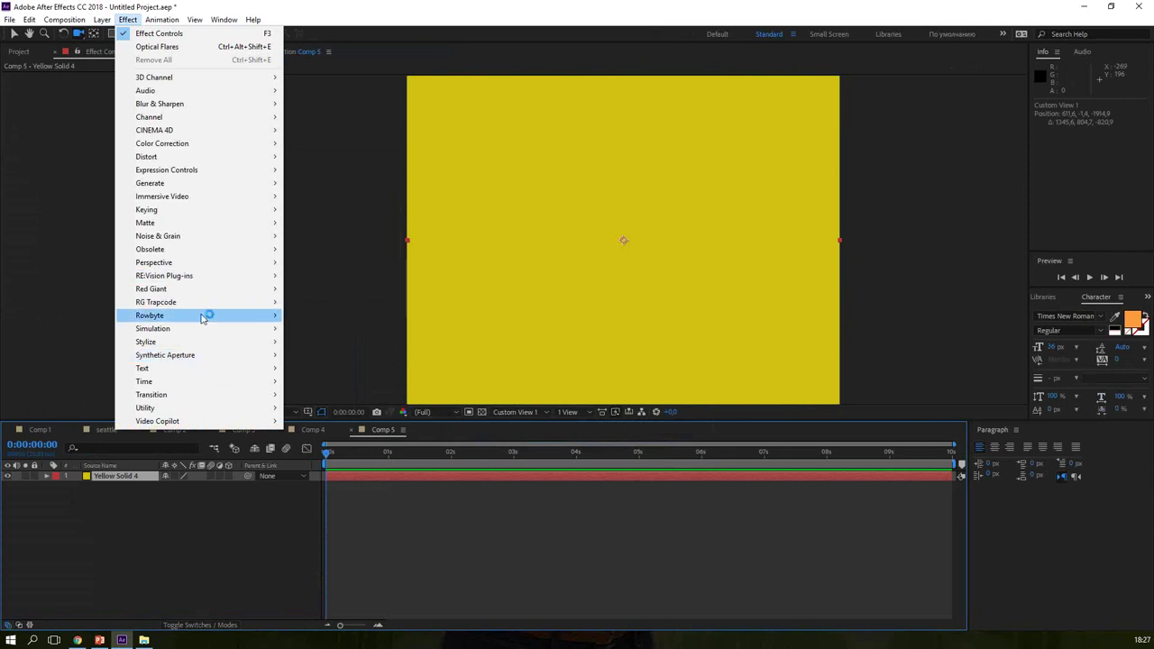
# Step: Apply Rowbyte Plexus to Yellow Solid 4 and move the Plexus Object Panel beside the comp
pyautogui.moveTo(207, 316)
pyautogui.click(311, 319)
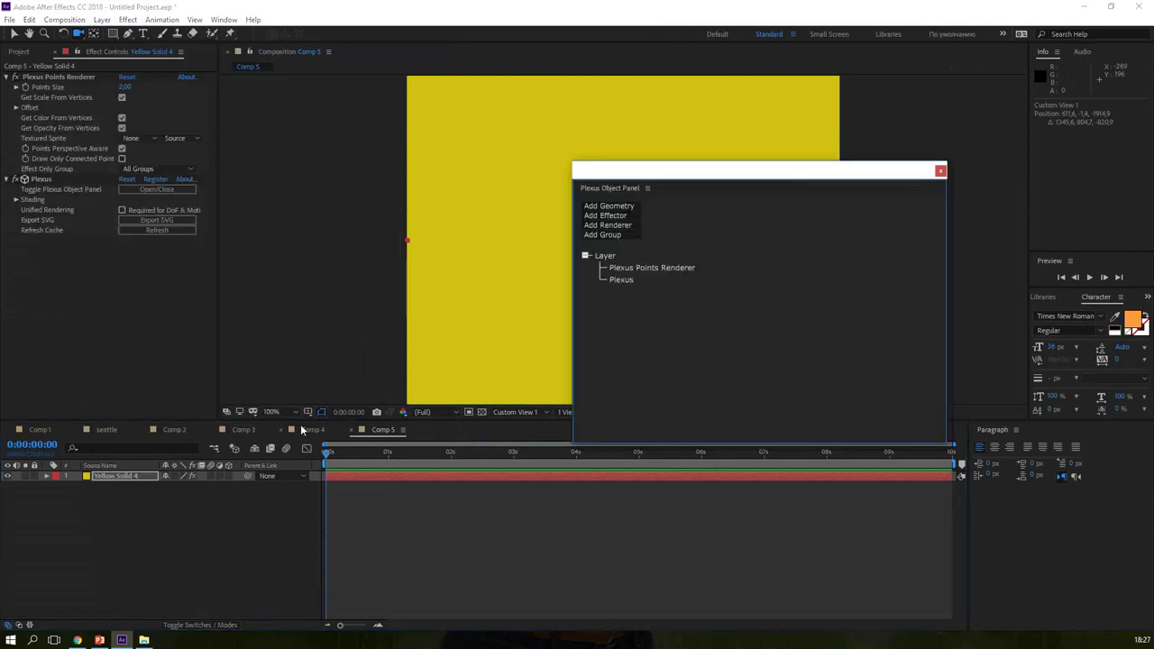
pyautogui.moveTo(754, 174); pyautogui.dragTo(956, 144)
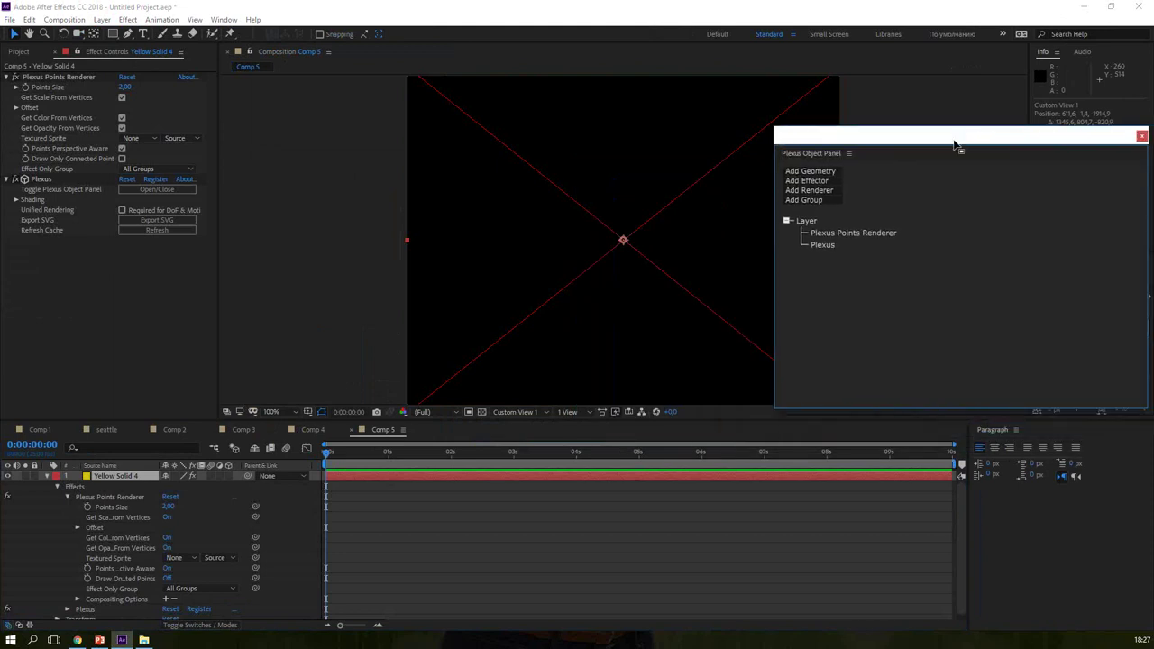
pyautogui.moveTo(935, 146); pyautogui.dragTo(914, 143)
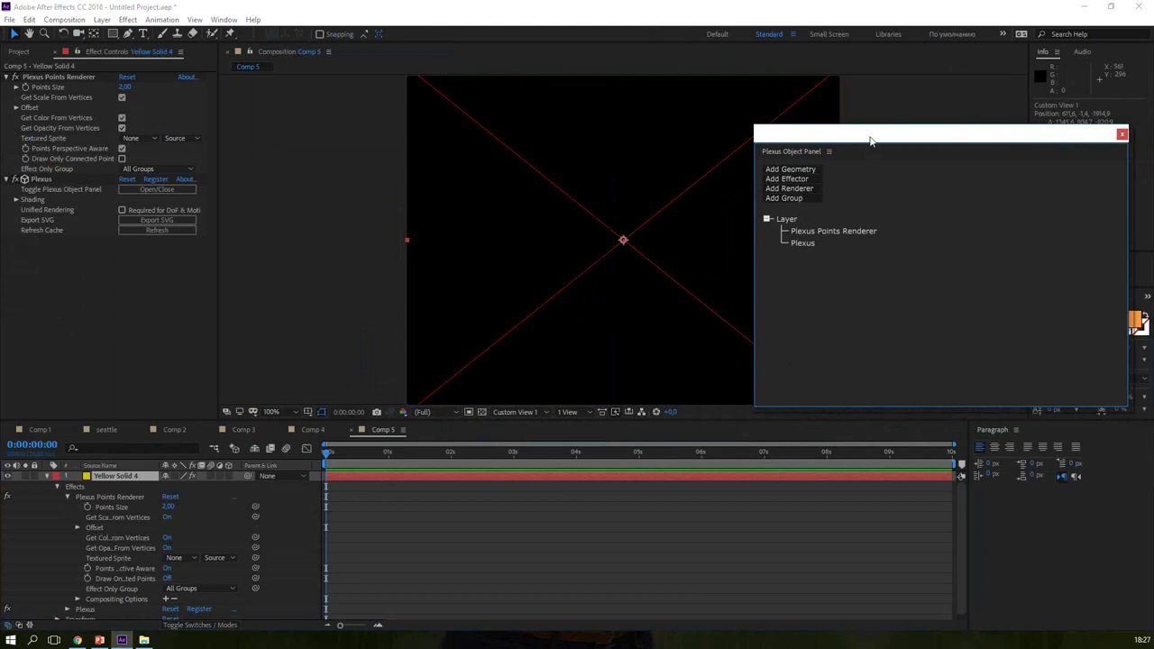
pyautogui.moveTo(871, 142); pyautogui.dragTo(859, 140)
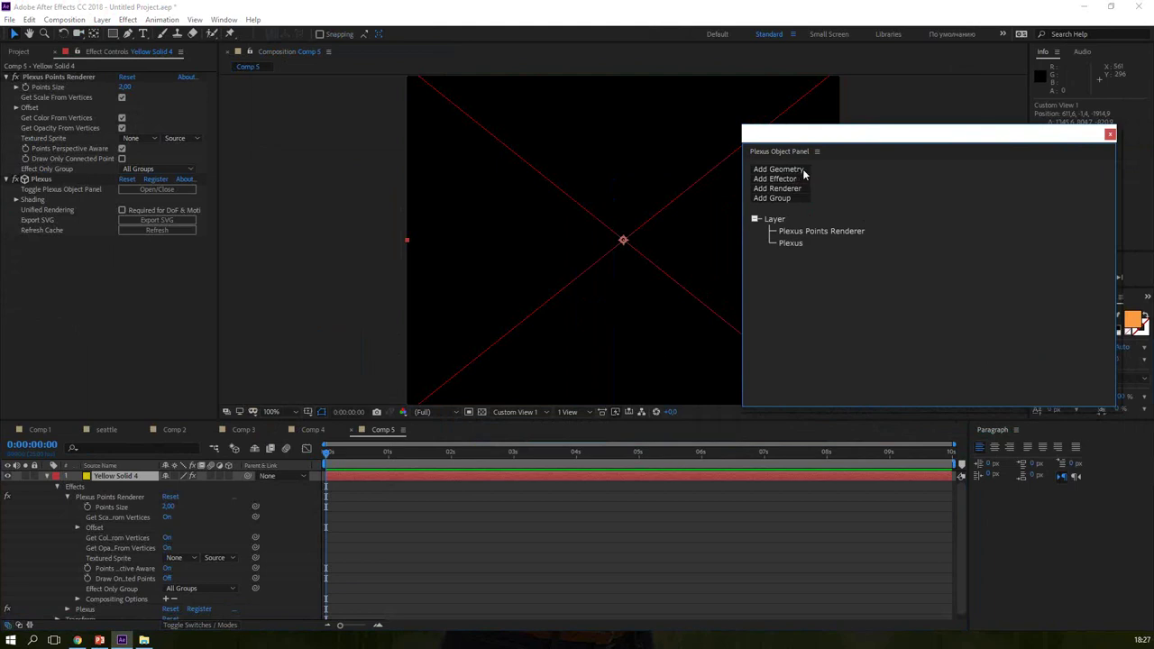
pyautogui.click(803, 170)
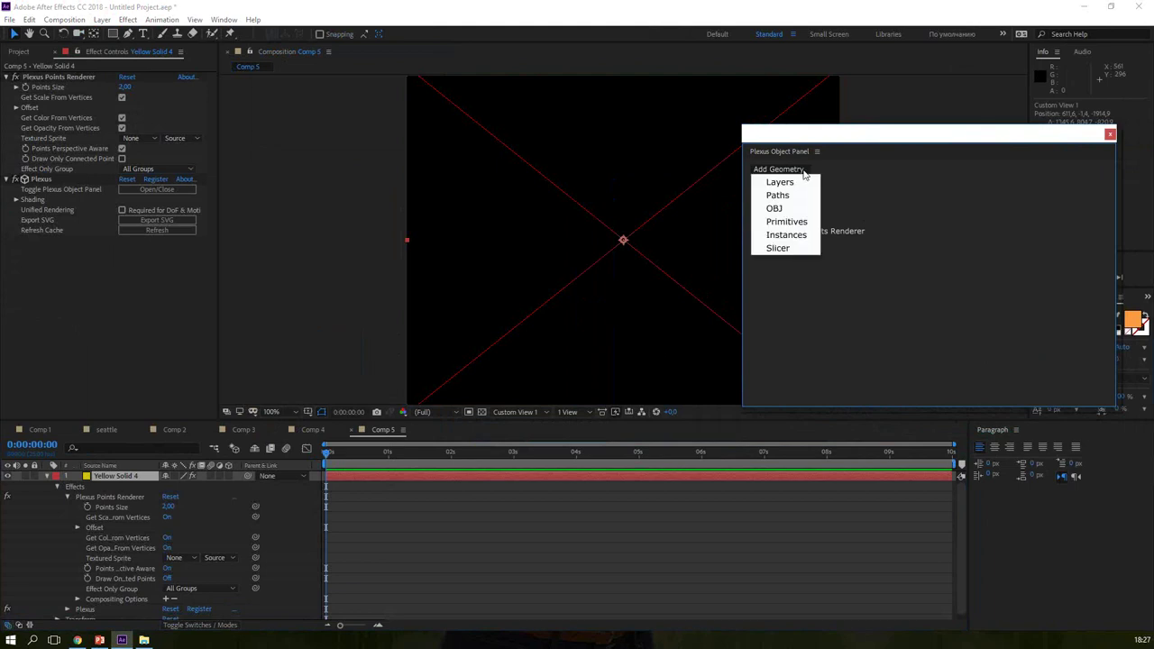
# Step: Add a Plexus Sphere primitive with 20 slices and 20 stacks
pyautogui.click(802, 221)
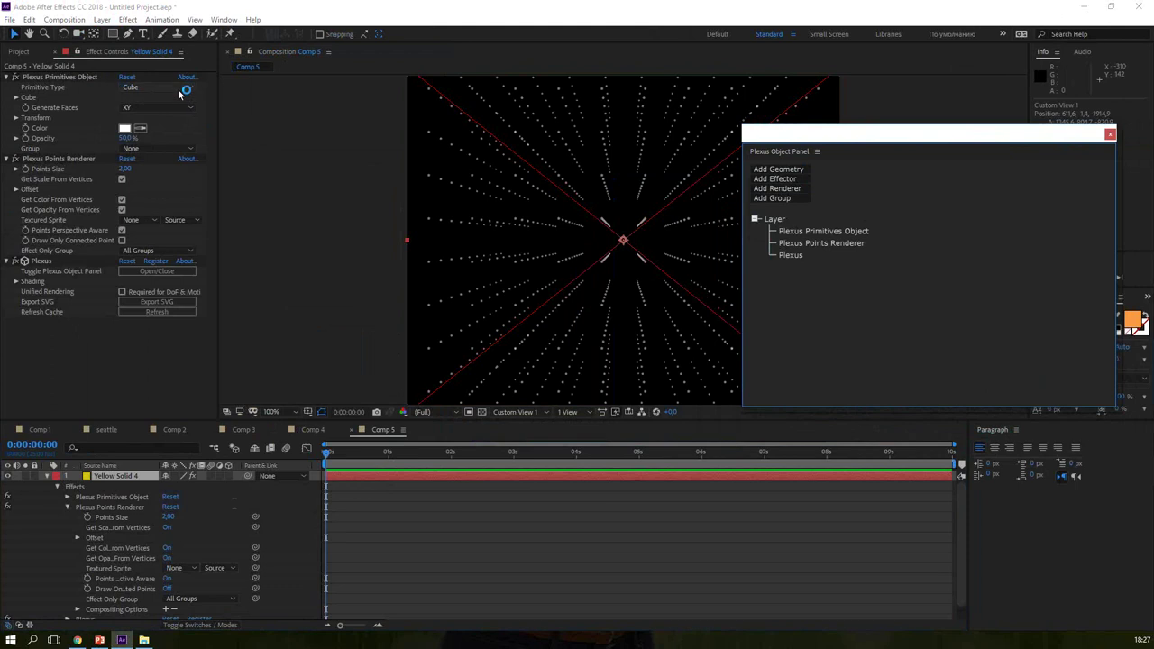
pyautogui.click(180, 88)
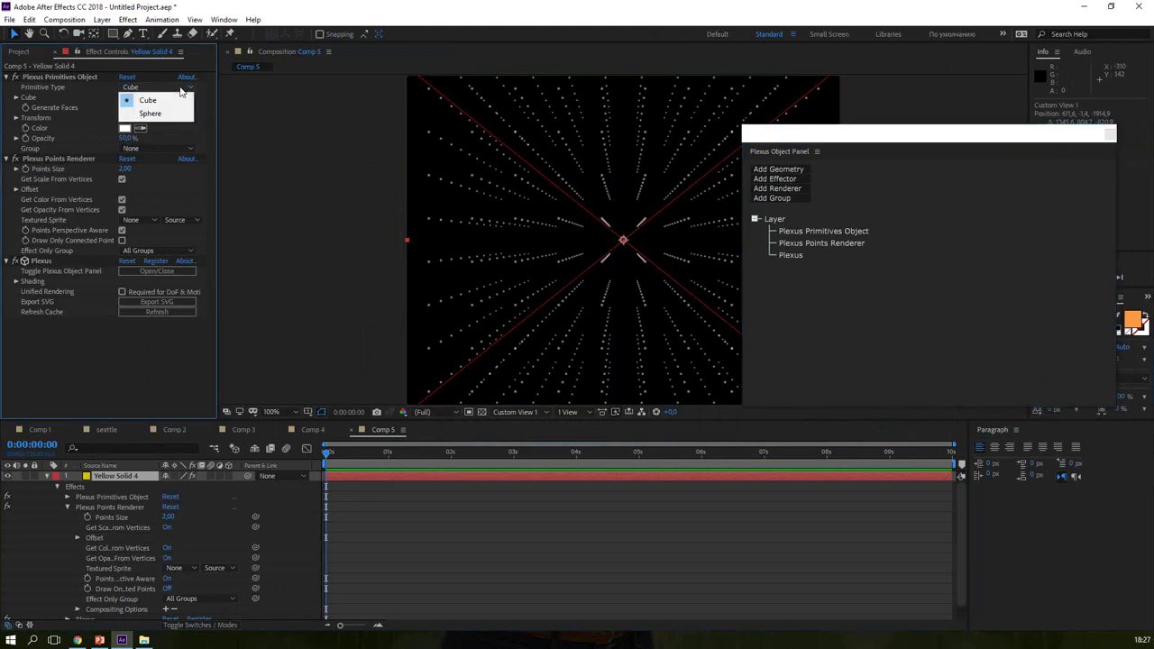
pyautogui.click(150, 113)
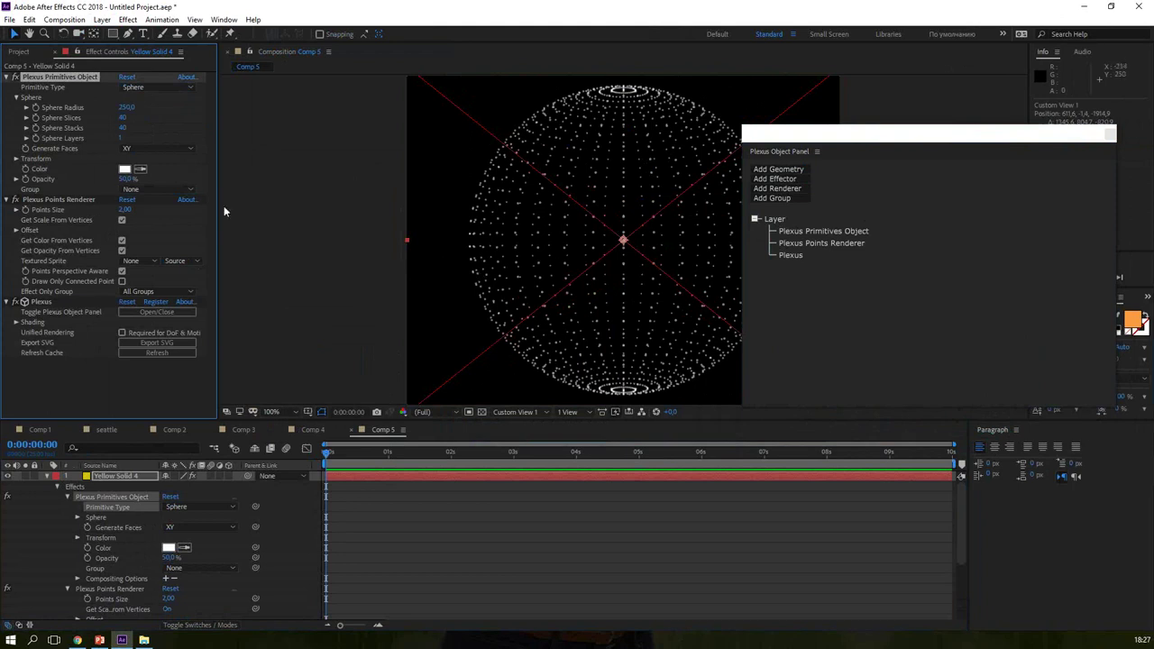
pyautogui.moveTo(123, 117); pyautogui.dragTo(127, 118)
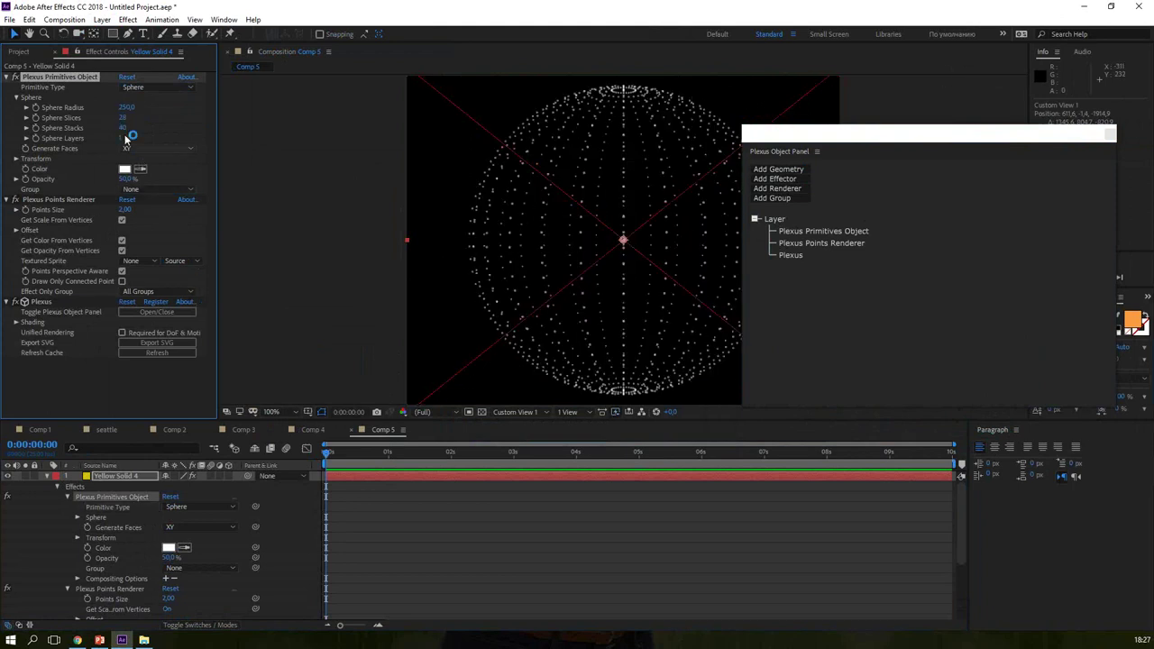
pyautogui.click(124, 117)
pyautogui.write('20')
pyautogui.press('Tab')
pyautogui.write('2')
pyautogui.press('Tab')
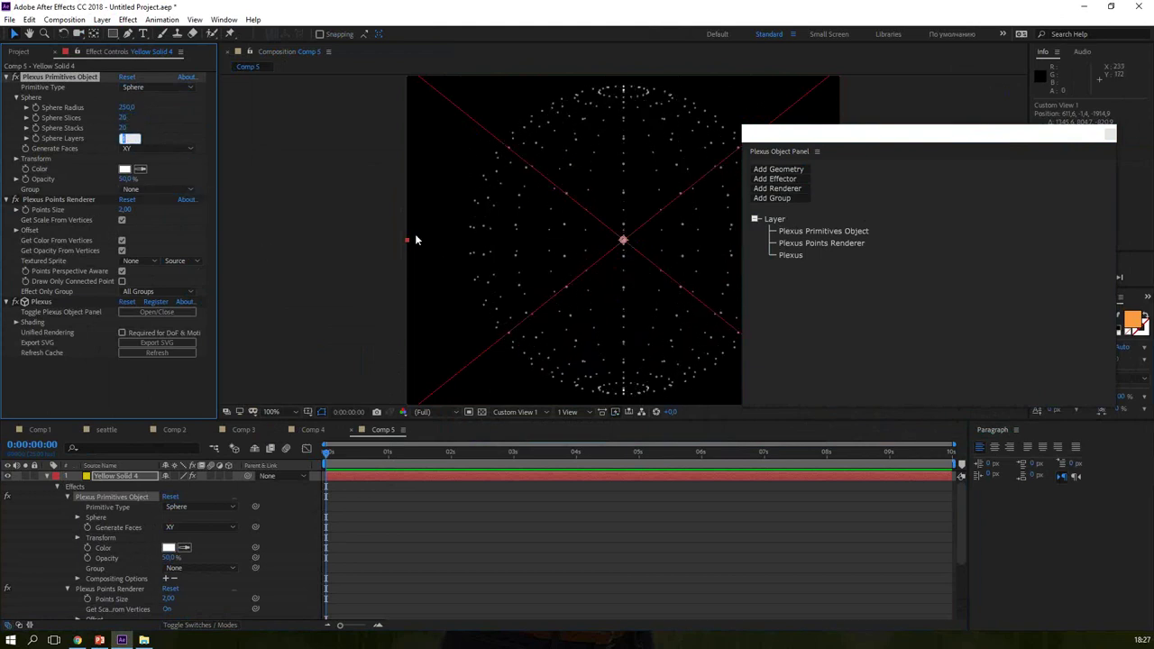
# Step: Enlarge the sphere's point size and leave the Textured Sprite at None
pyautogui.moveTo(125, 209); pyautogui.dragTo(141, 210)
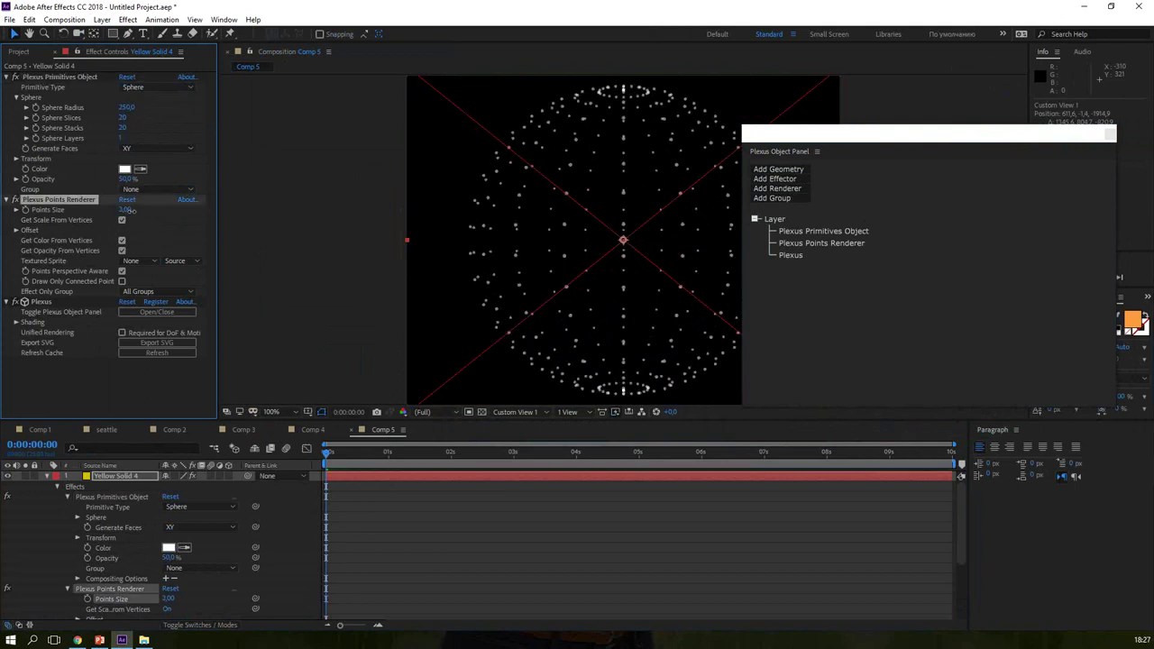
pyautogui.moveTo(138, 211); pyautogui.dragTo(113, 211)
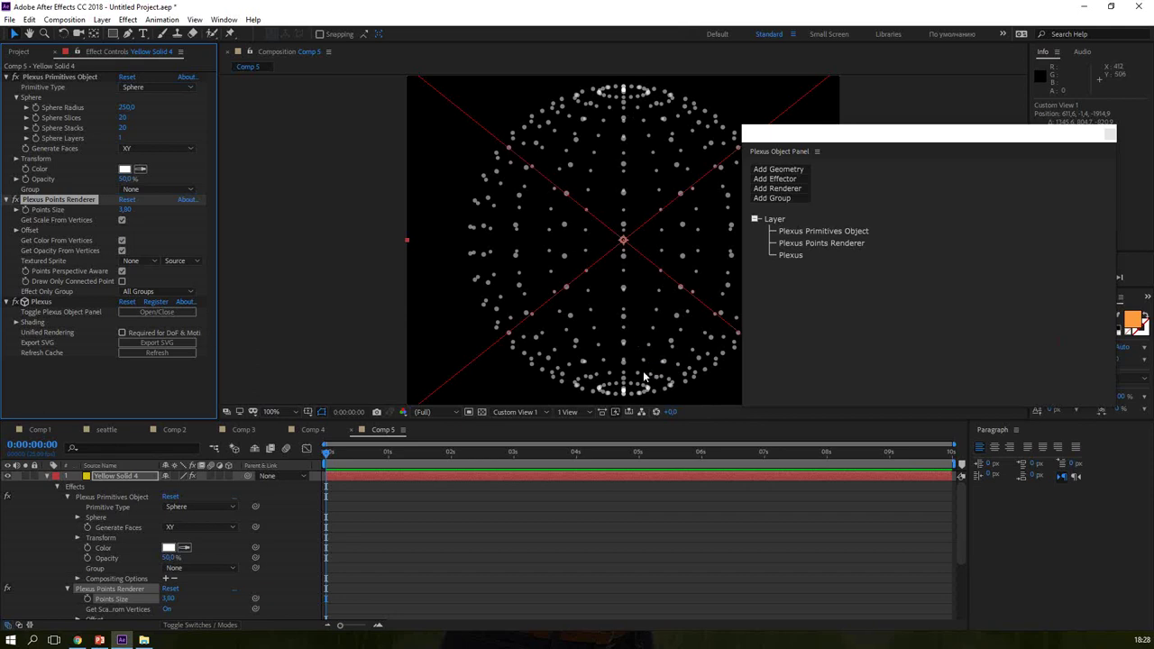
pyautogui.click(150, 260)
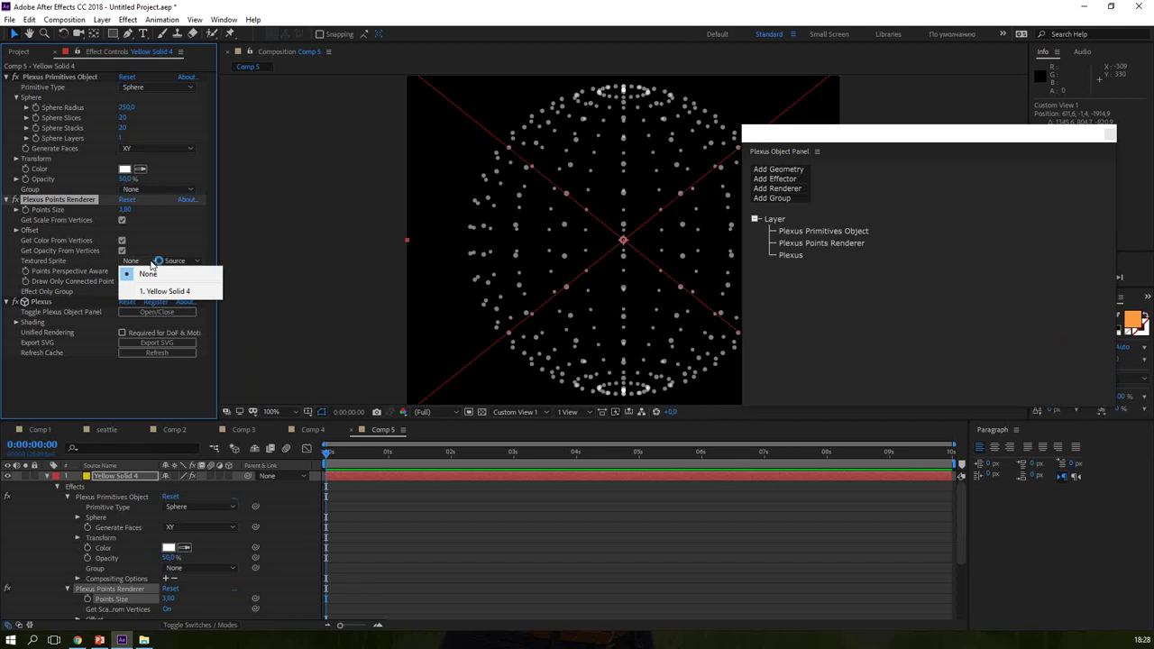
pyautogui.click(174, 237)
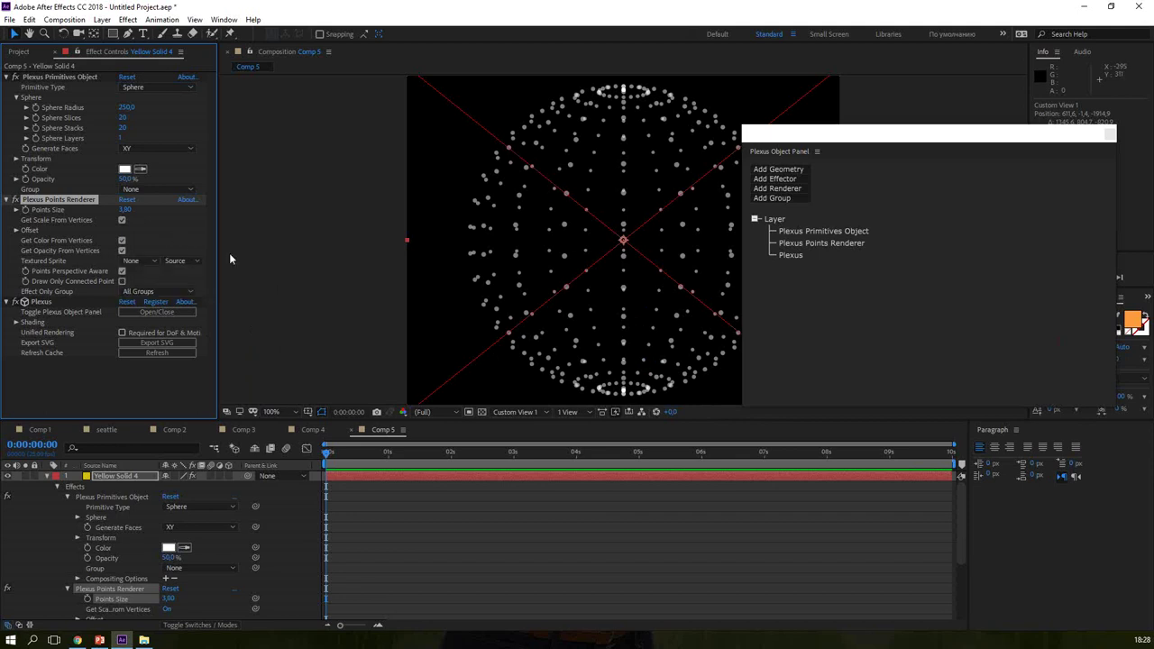
pyautogui.moveTo(872, 138); pyautogui.dragTo(893, 126)
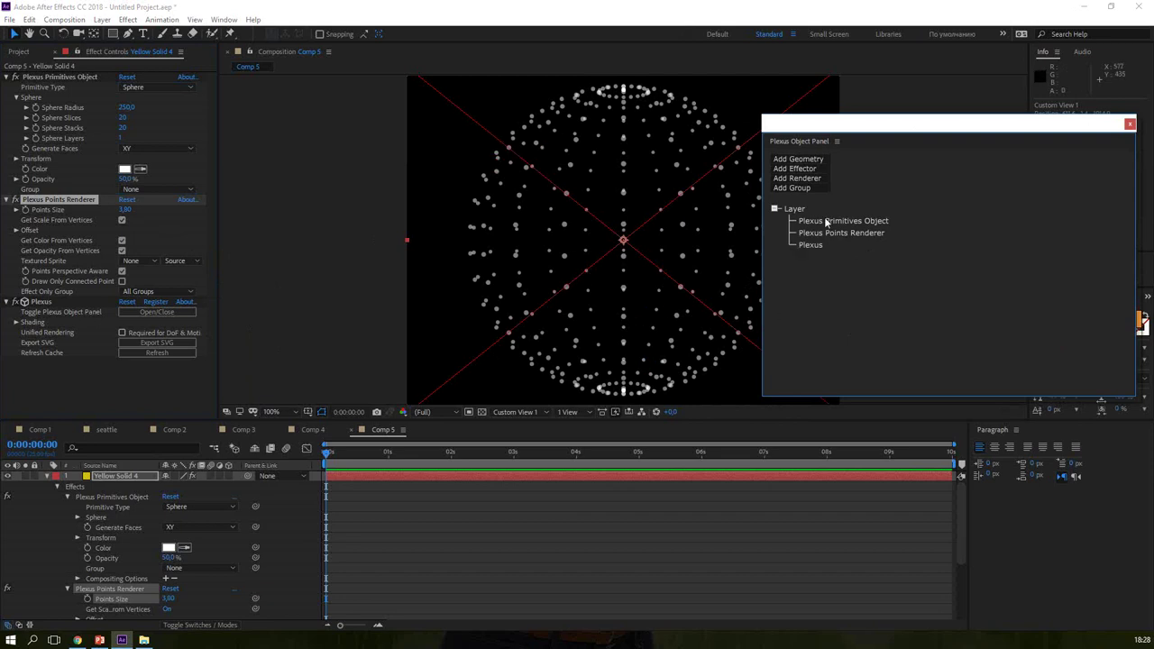
# Step: Add a Plexus Lines Renderer and set Max No. of Vertices to Search to 4
pyautogui.click(820, 181)
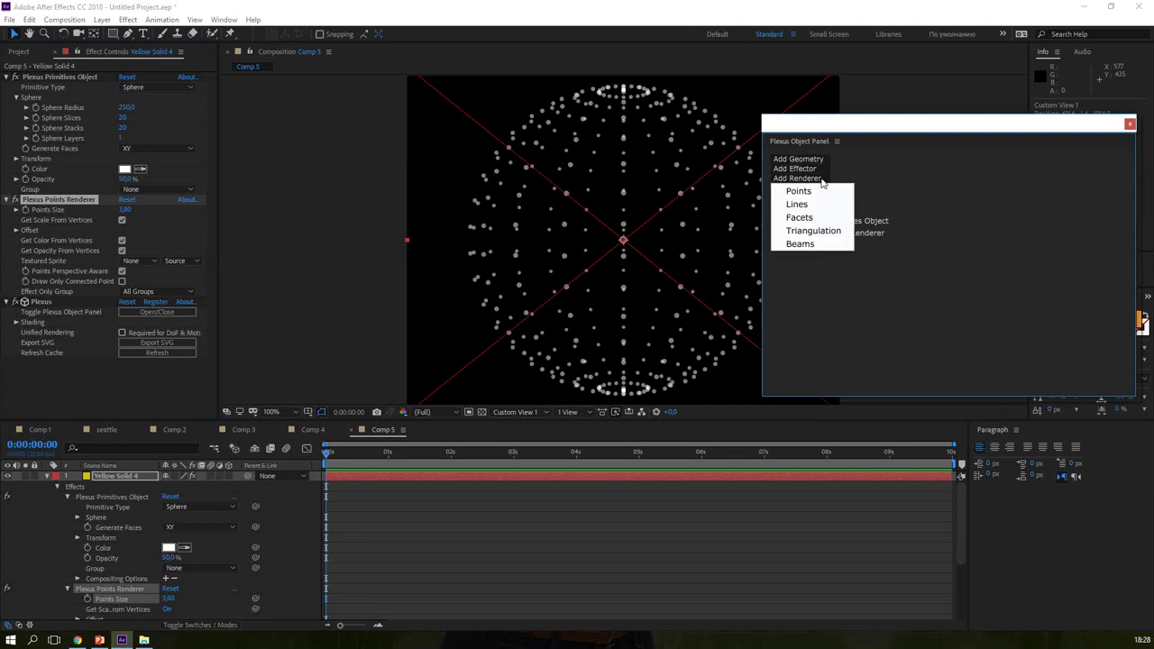
pyautogui.click(819, 206)
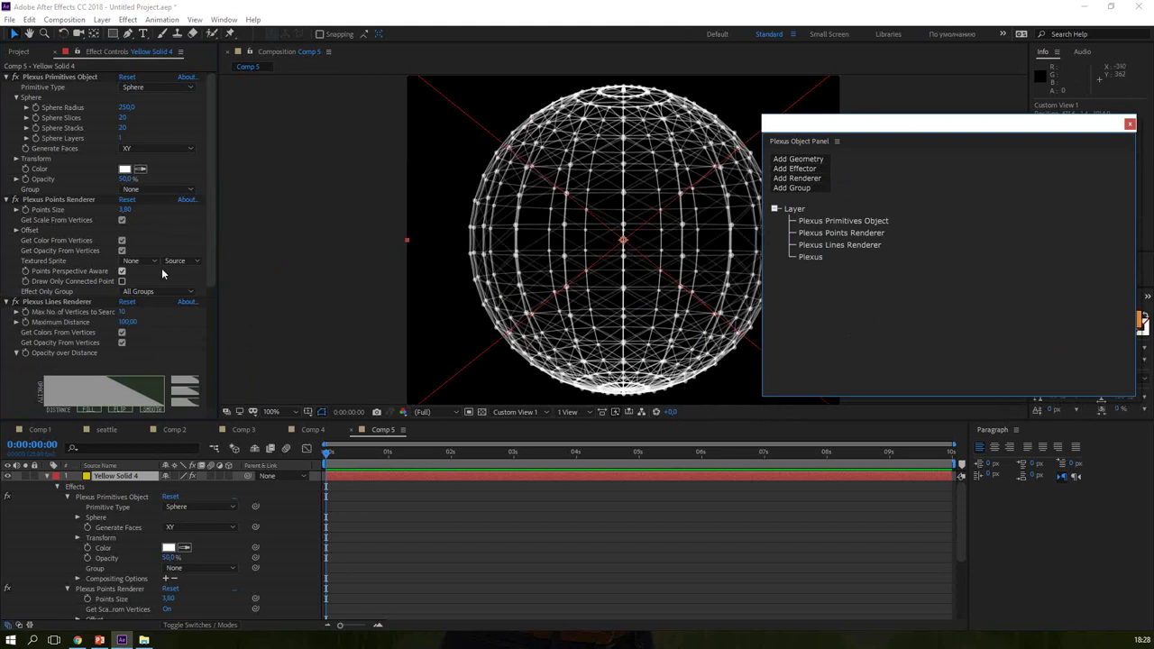
pyautogui.scroll(-2, 162, 271)
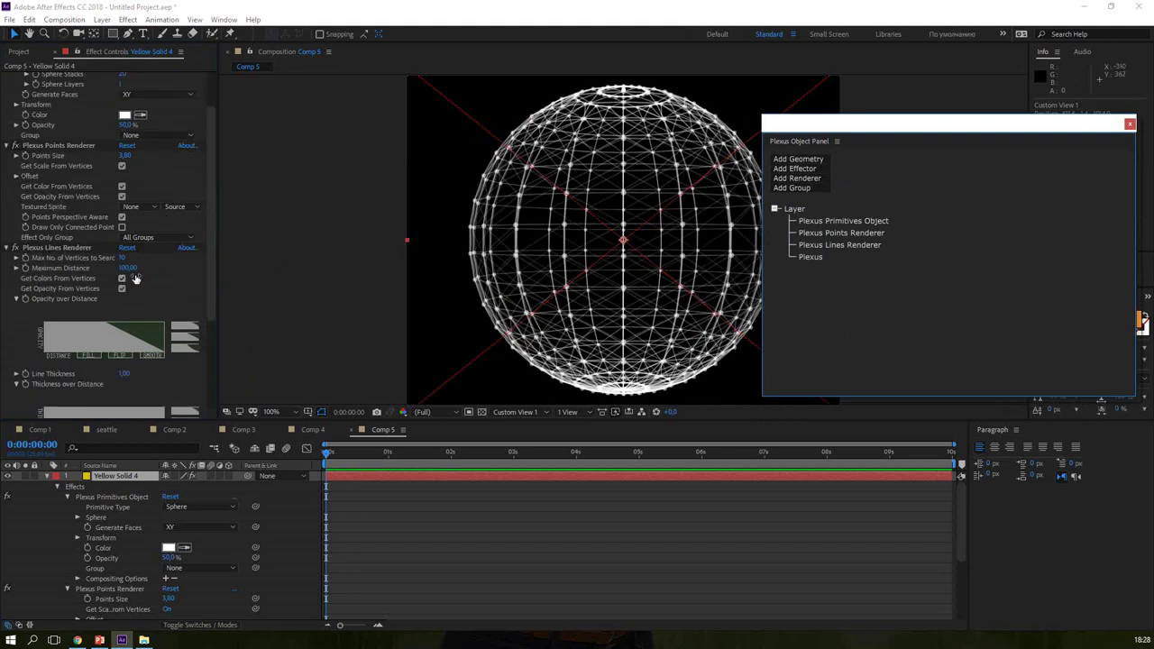
pyautogui.click(122, 258)
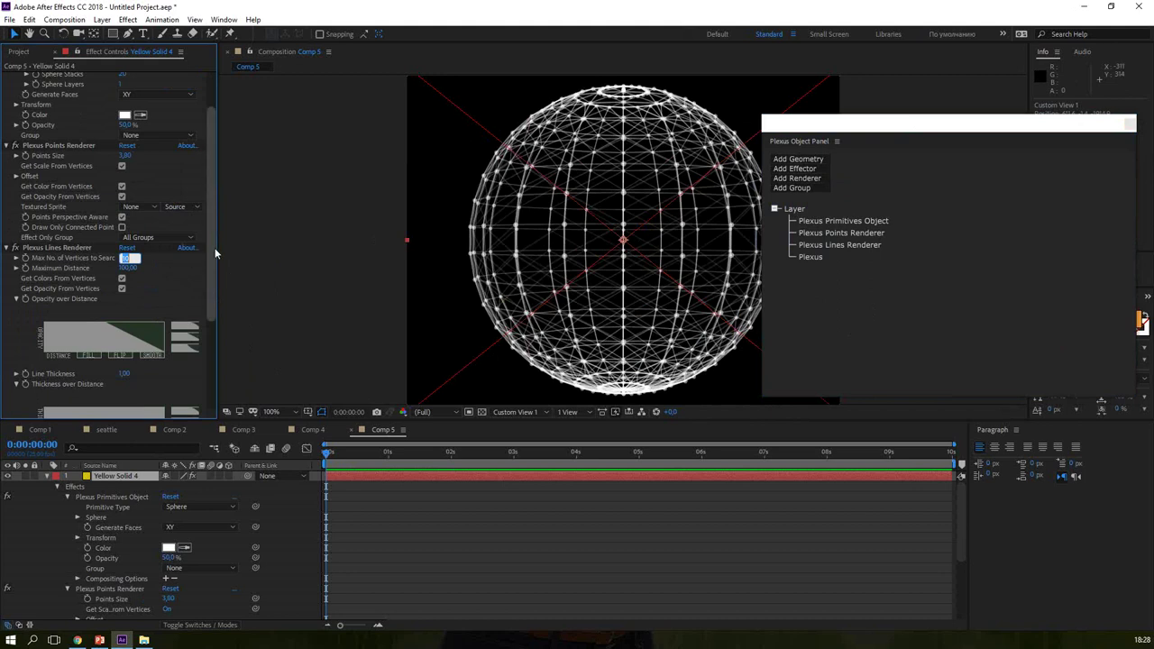
pyautogui.write('4')
pyautogui.press('Tab')
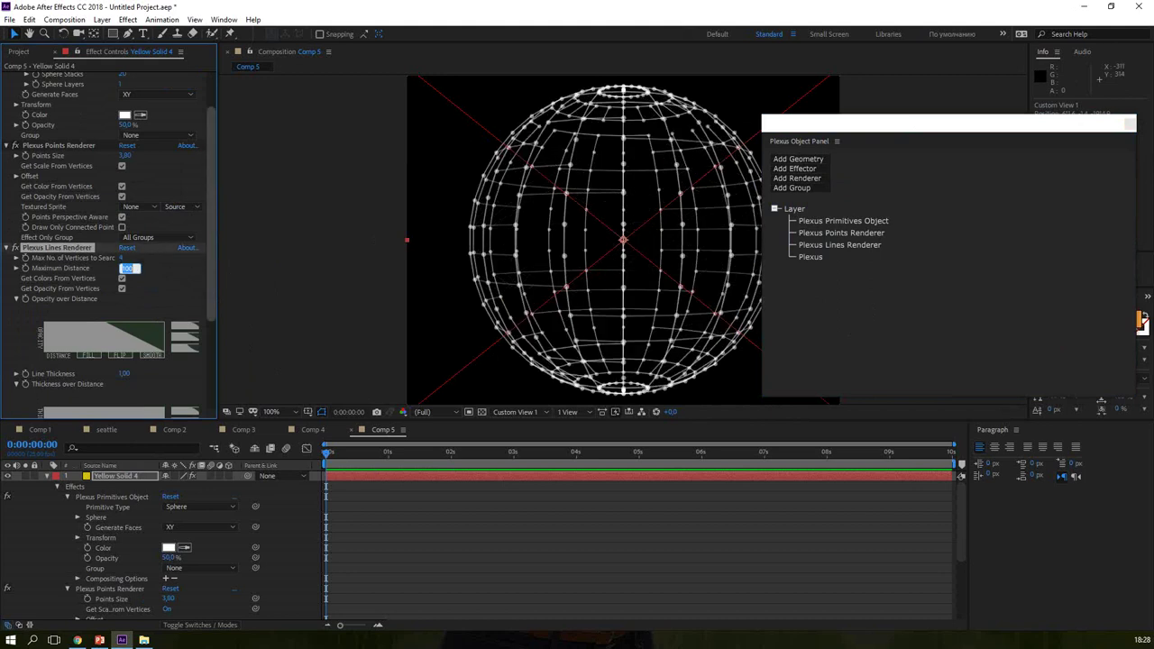
# Step: Raise Max No. of Vertices to Search to 7
pyautogui.click(131, 258)
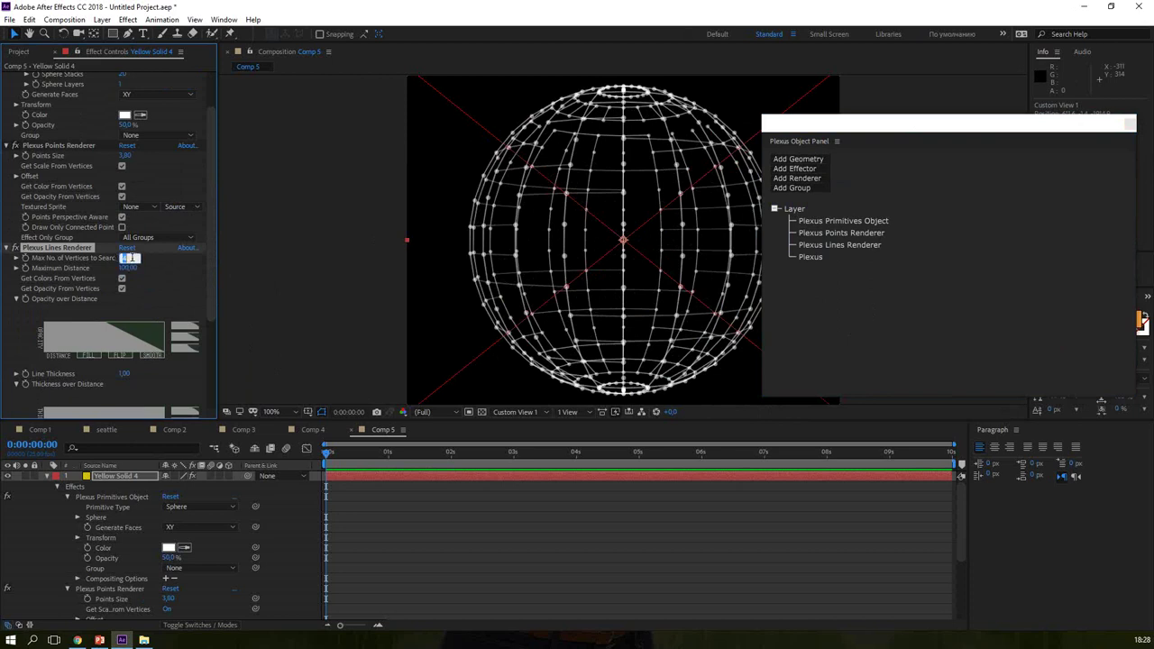
pyautogui.write('7')
pyautogui.press('Return')
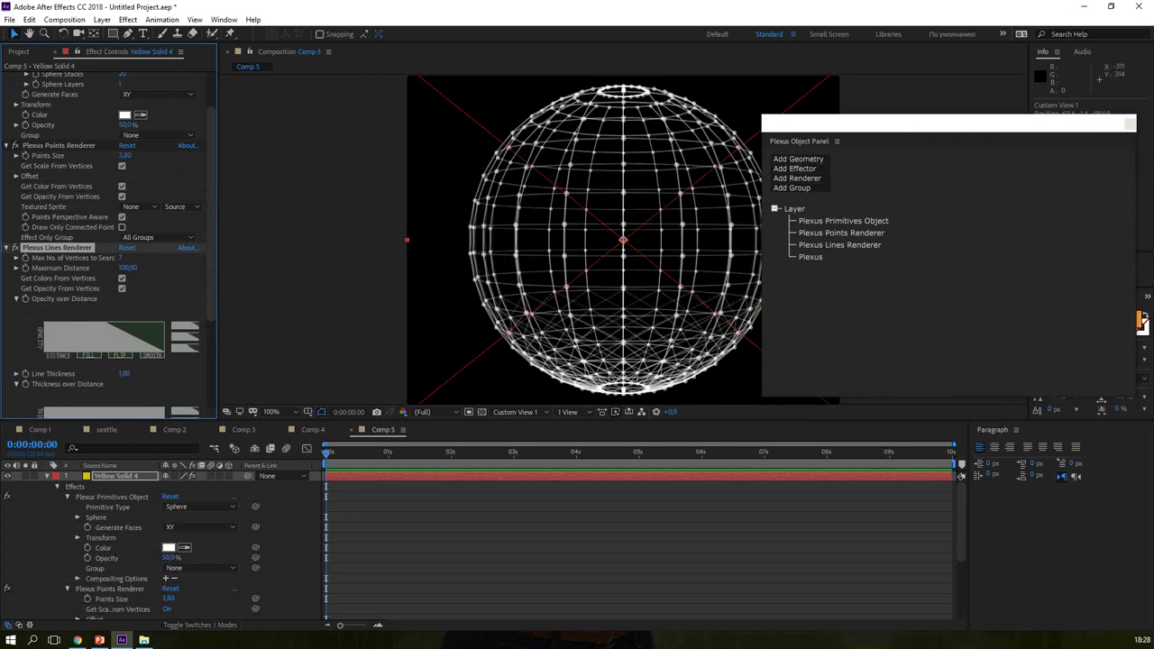
pyautogui.scroll(-4, 217, 335)
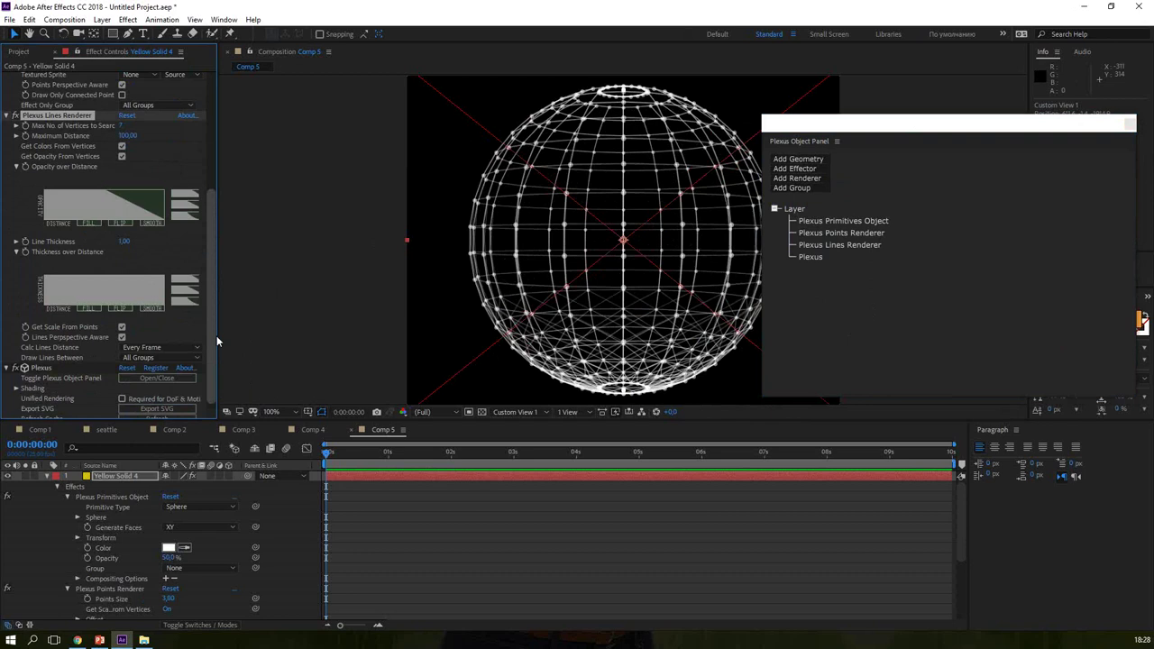
pyautogui.moveTo(216, 335); pyautogui.dragTo(221, 216)
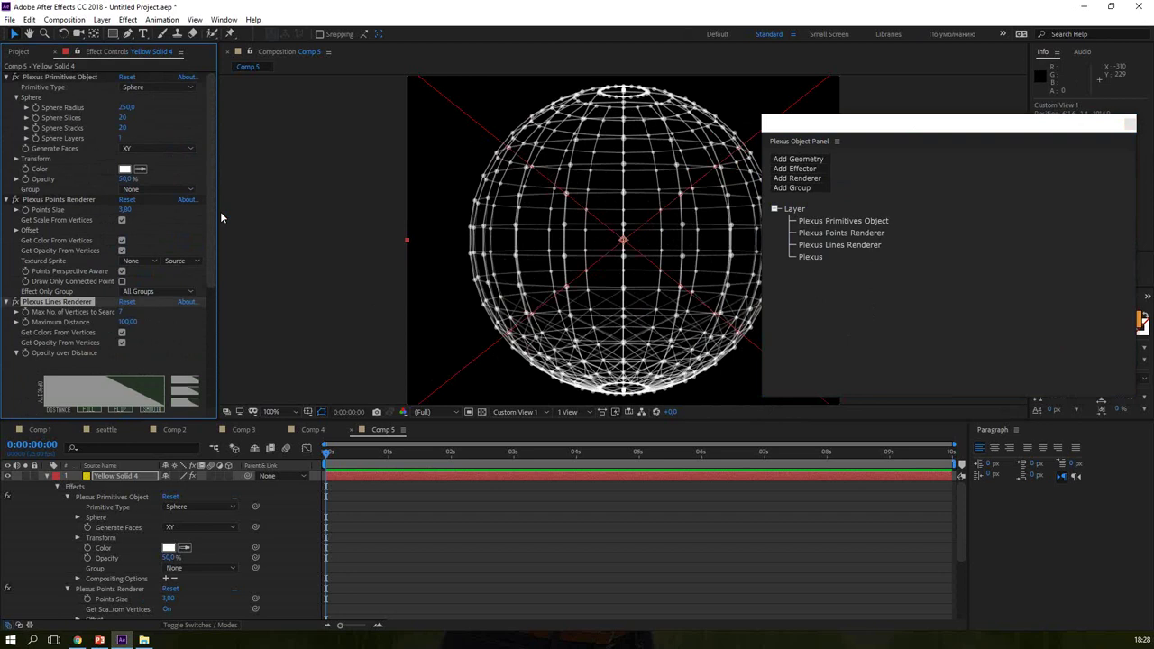
# Step: Try rotating the sphere around its X axis, then undo the rotation
pyautogui.click(24, 160)
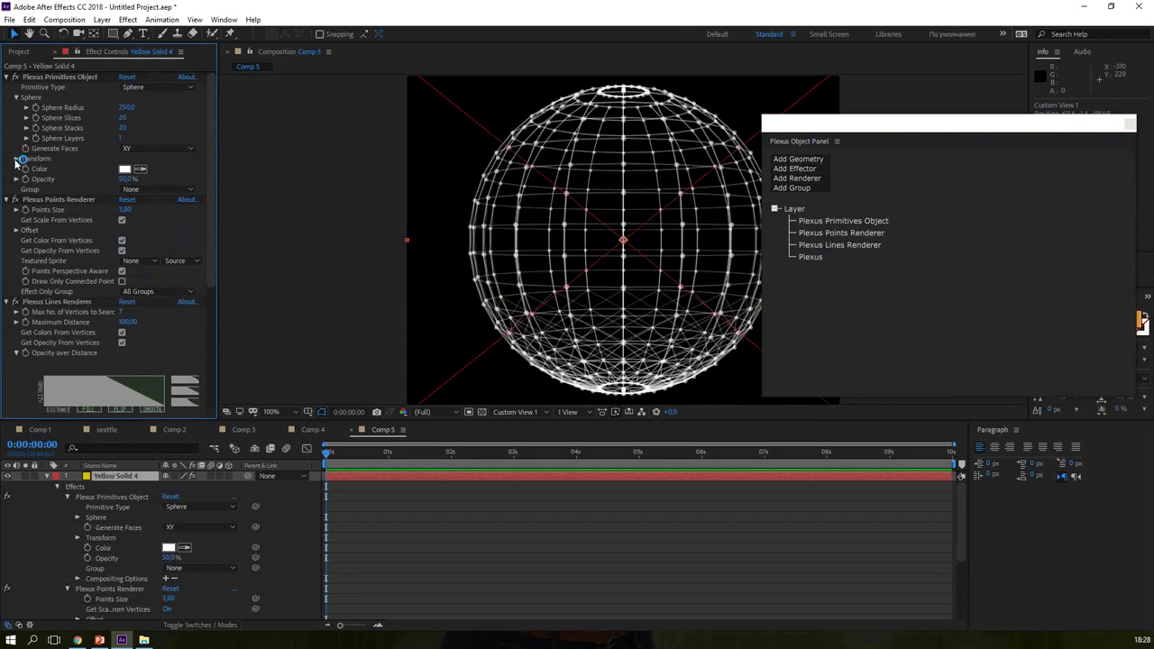
pyautogui.click(16, 159)
pyautogui.moveTo(130, 190)
pyautogui.mouseDown()
pyautogui.moveTo(163, 188)
pyautogui.moveTo(63, 189)
pyautogui.mouseUp()
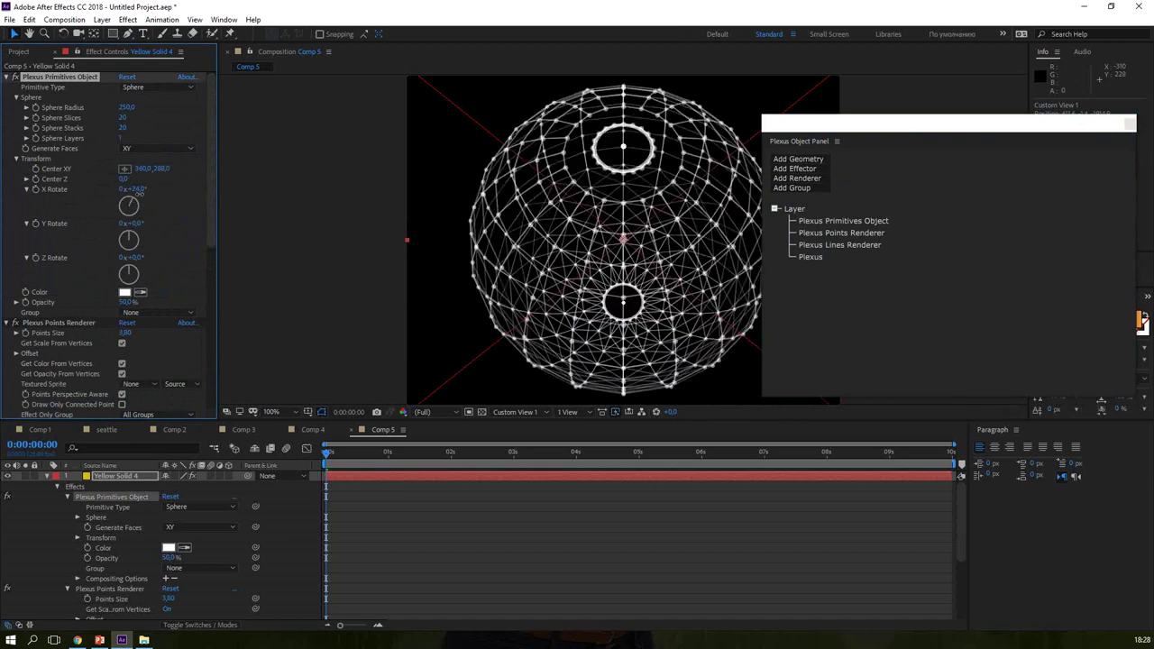
pyautogui.hotkey('ctrl', 'z')
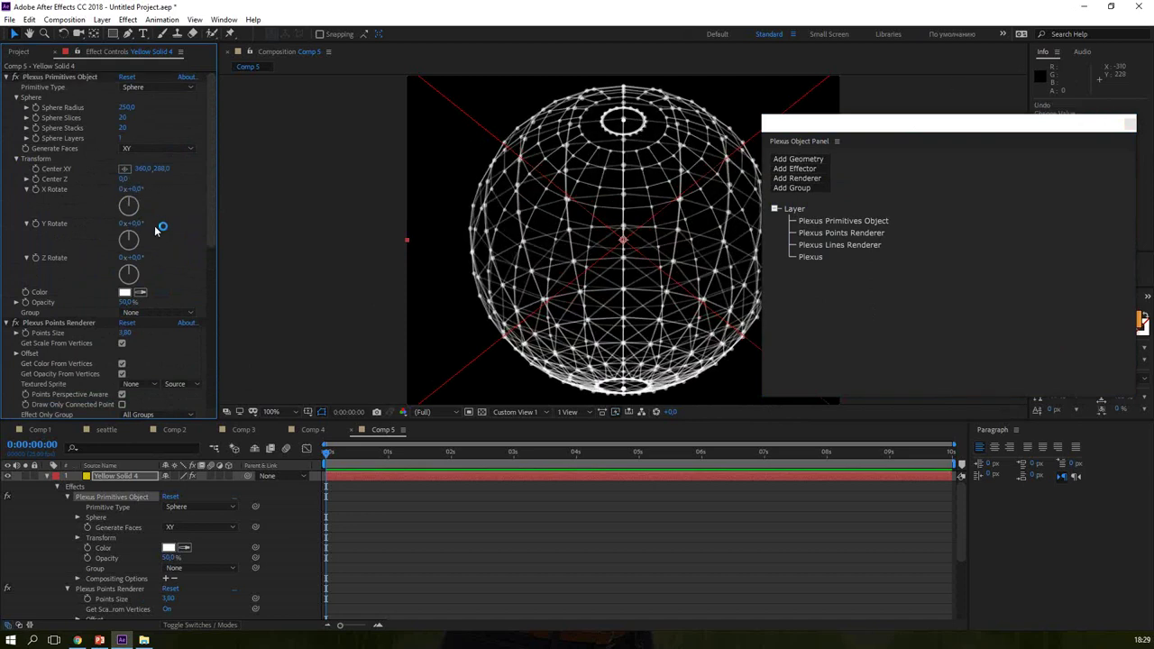
pyautogui.hotkey('ctrl', 'z')
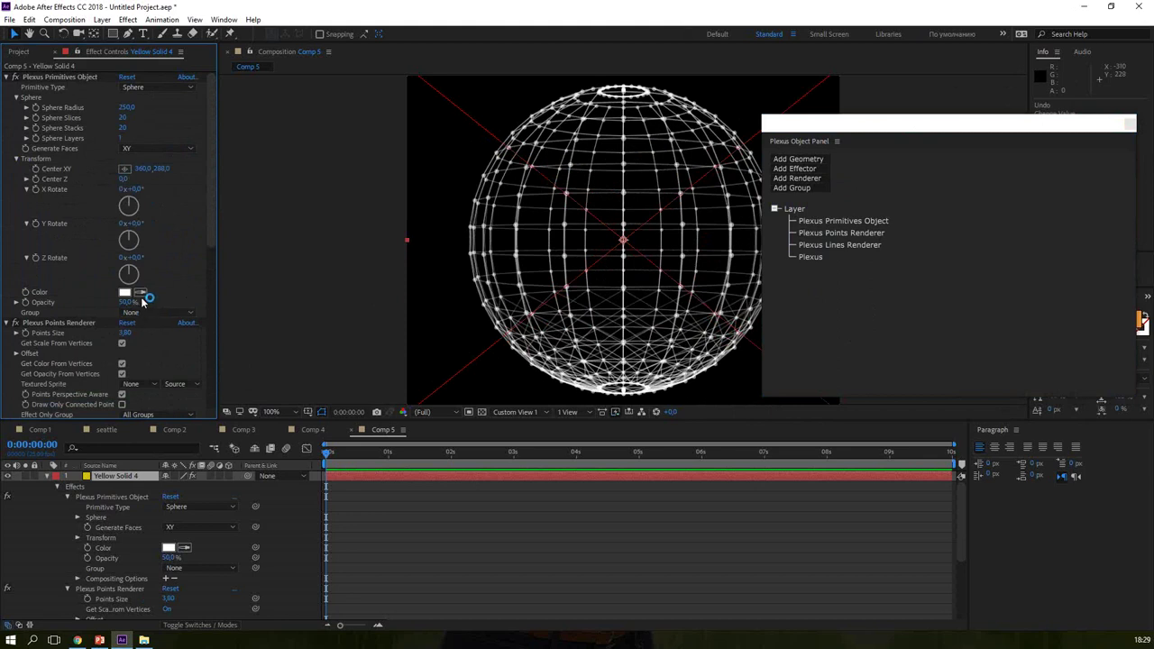
# Step: Set the Primitives Object colour to yellow D1C326 and select the Plexus Primitives Object
pyautogui.click(126, 292)
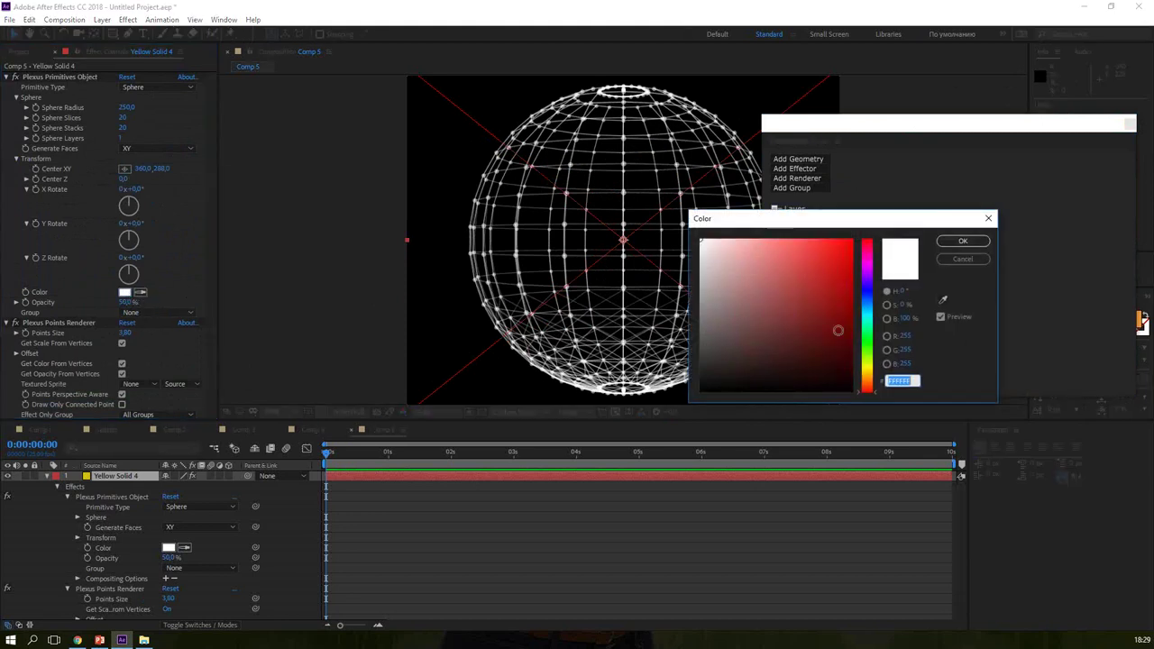
pyautogui.click(871, 372)
pyautogui.click(825, 266)
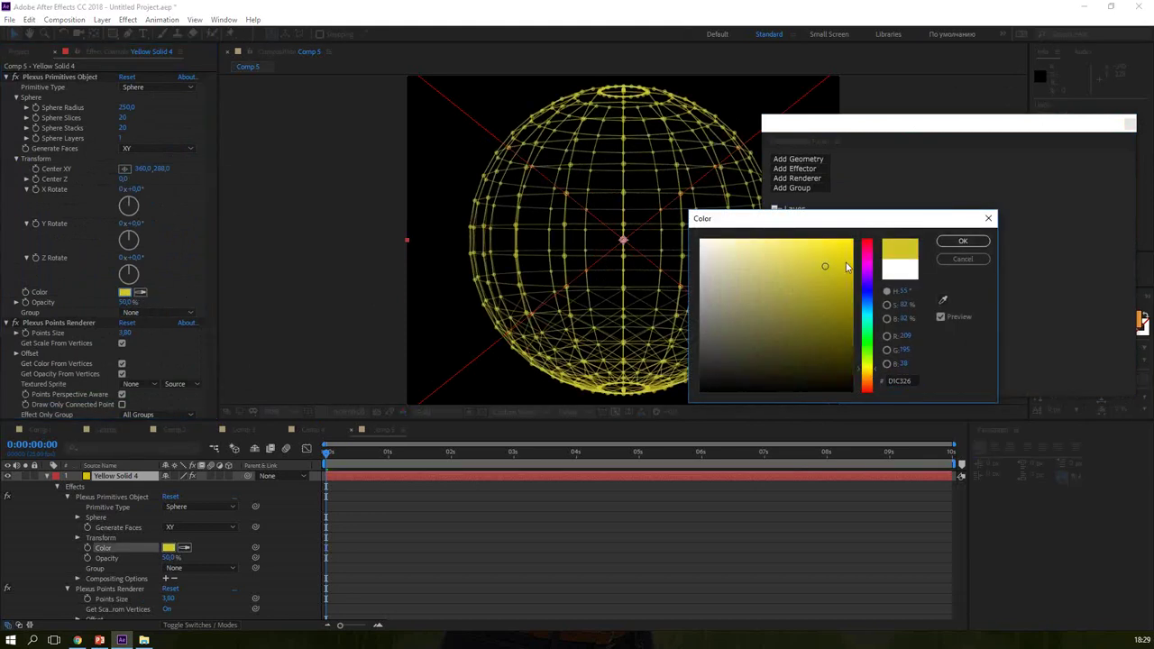
pyautogui.click(963, 243)
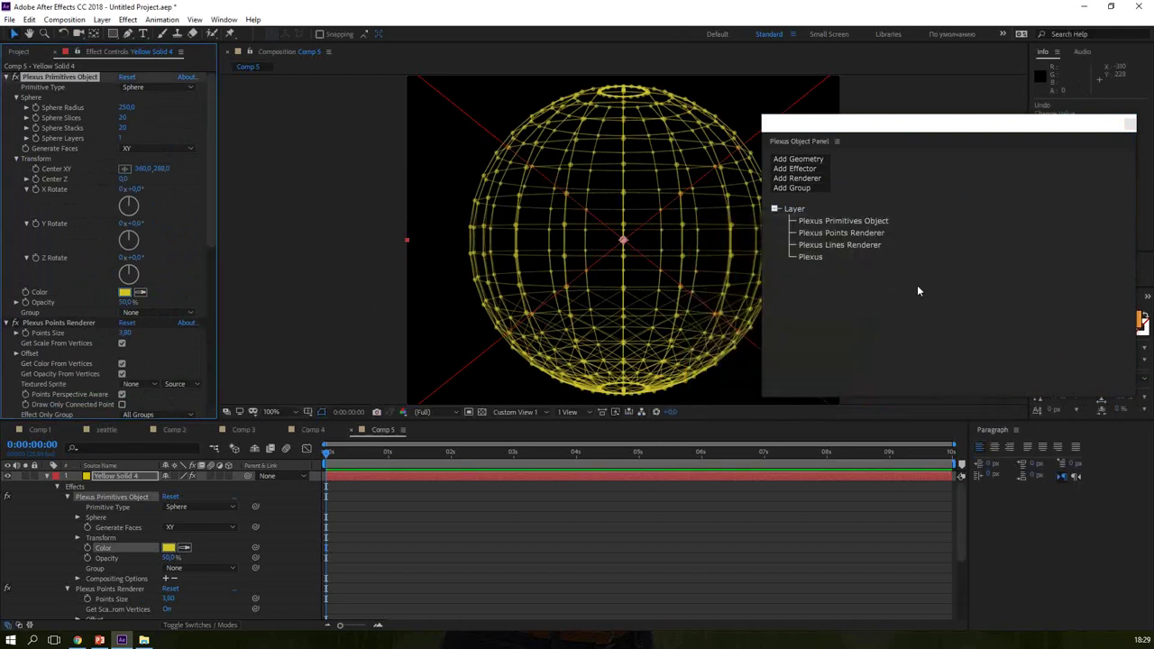
pyautogui.click(866, 221)
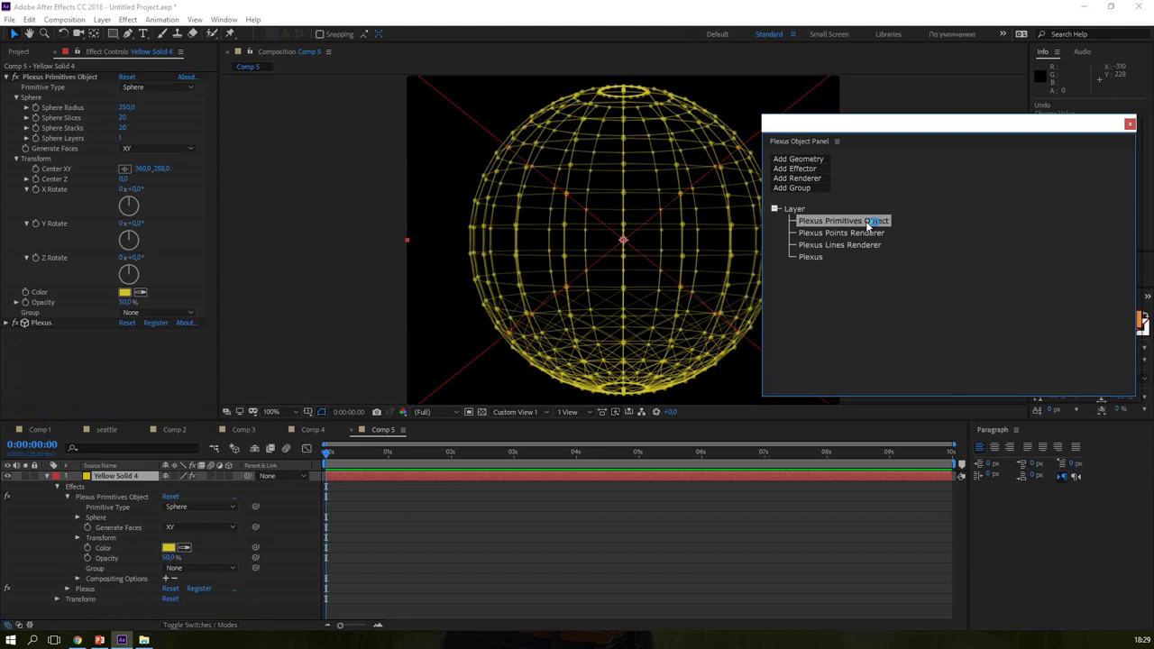
# Step: Delete the Plexus Primitives Object sphere and import head.obj from the Plexus folder
pyautogui.press('Delete')
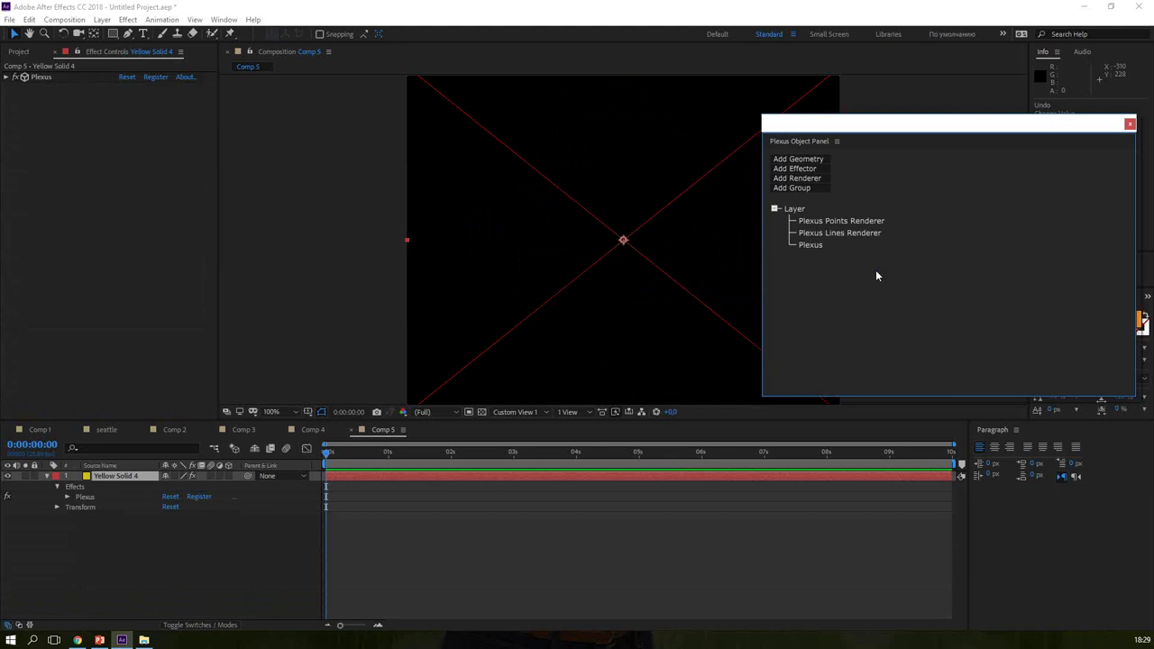
pyautogui.click(18, 51)
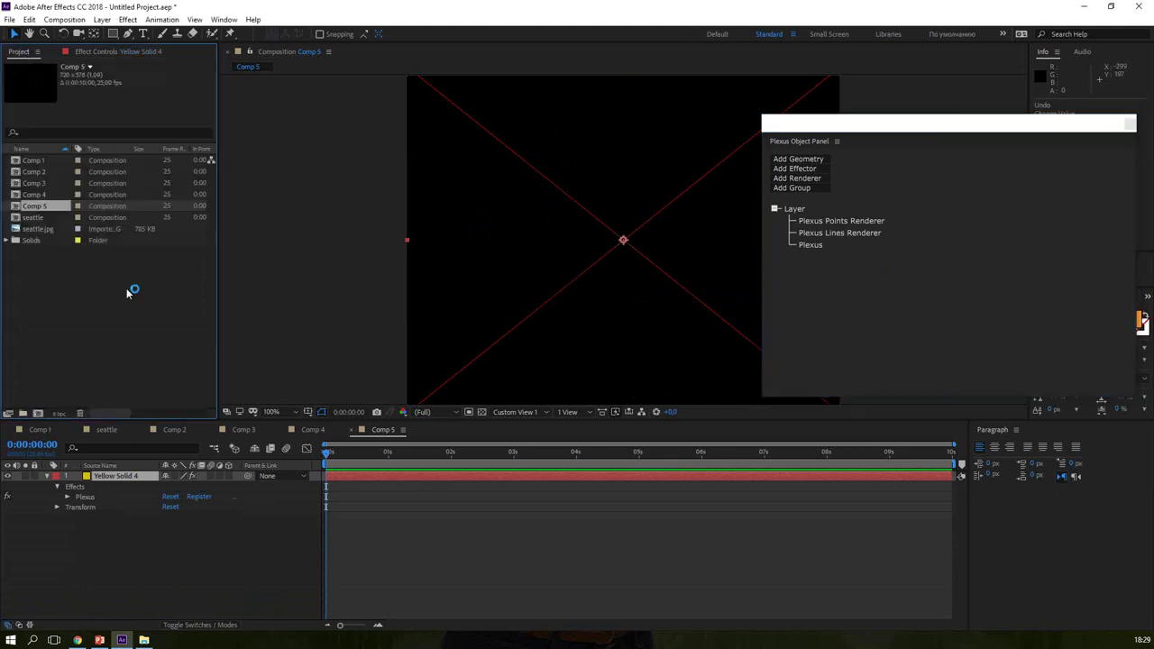
pyautogui.doubleClick(73, 308)
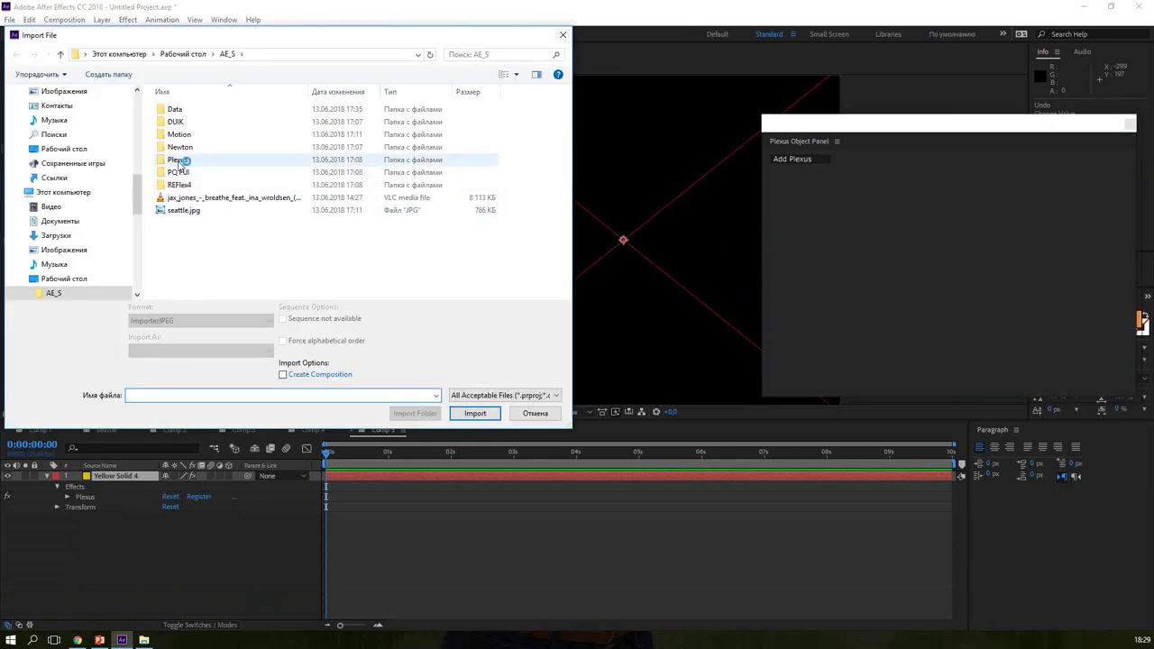
pyautogui.doubleClick(178, 159)
pyautogui.moveTo(365, 36); pyautogui.dragTo(558, 39)
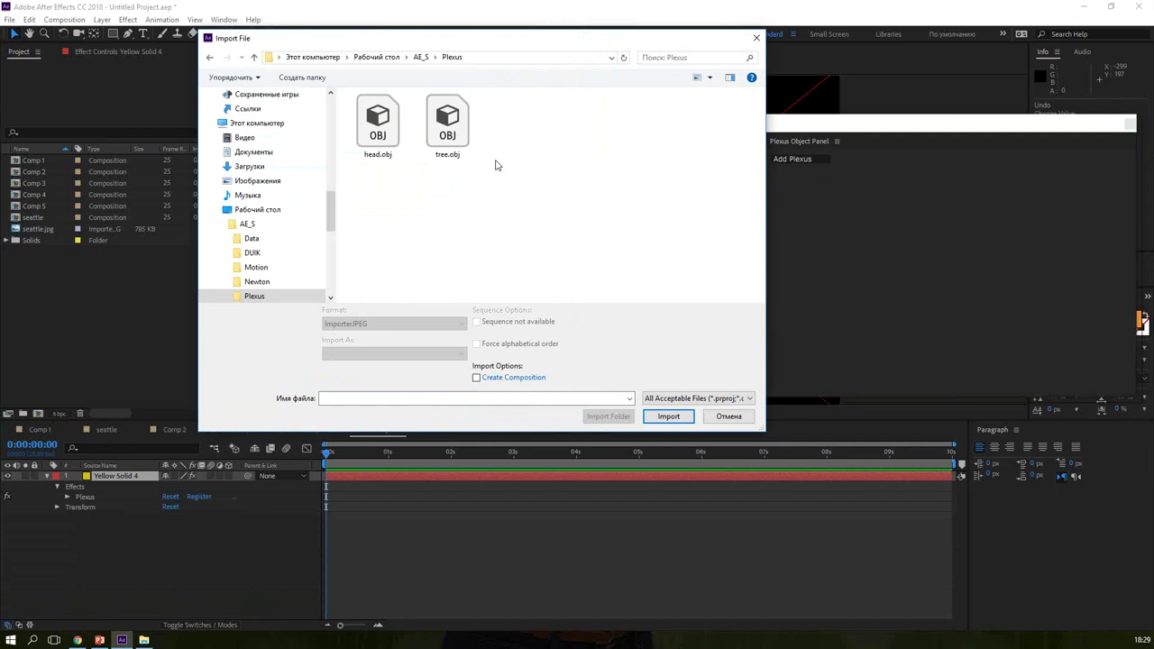
pyautogui.doubleClick(448, 164)
pyautogui.click(378, 126)
pyautogui.doubleClick(389, 139)
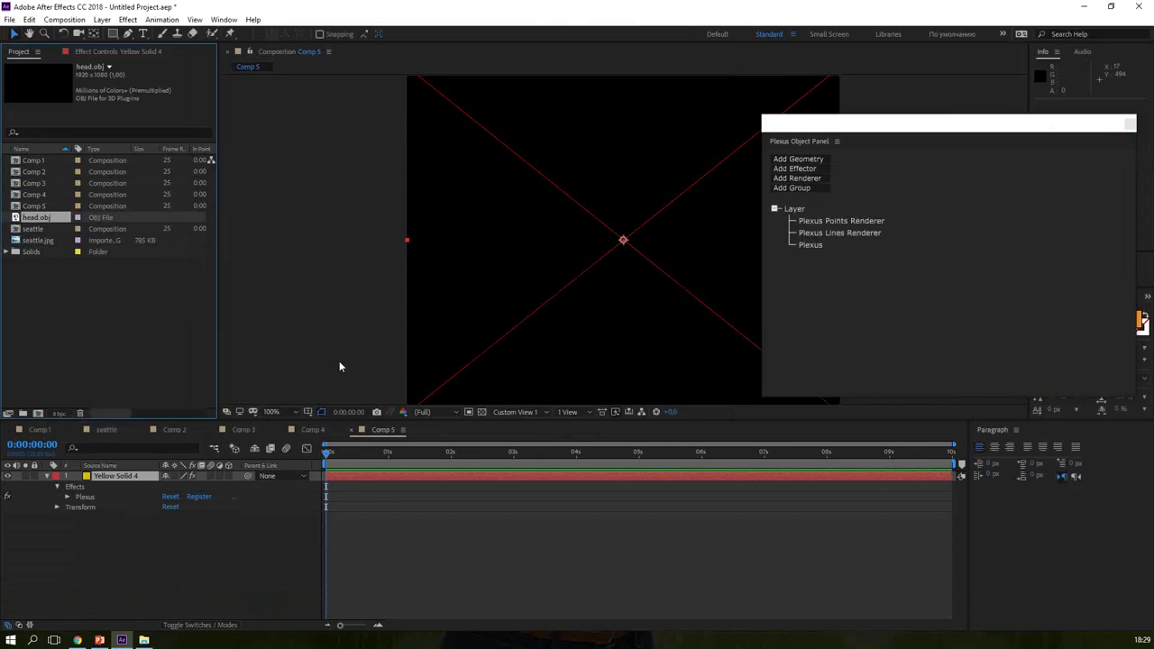
# Step: Place head.obj in Comp 5 and add a Plexus OBJ Object using the head.obj layer
pyautogui.click(47, 217)
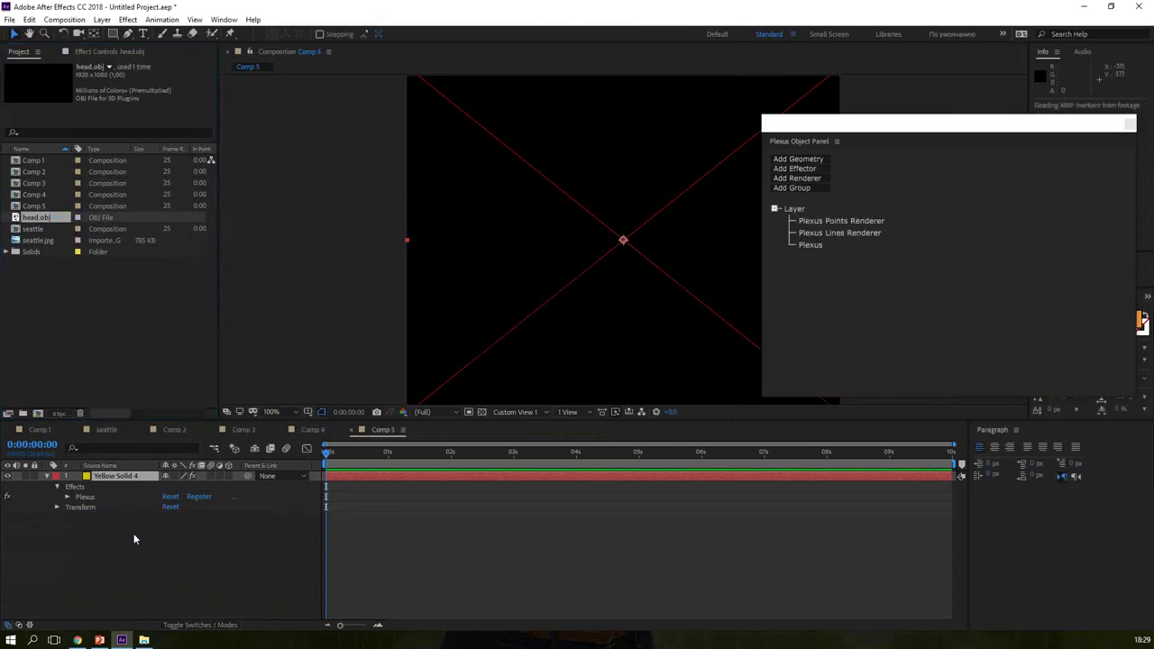
pyautogui.moveTo(47, 217); pyautogui.dragTo(127, 540)
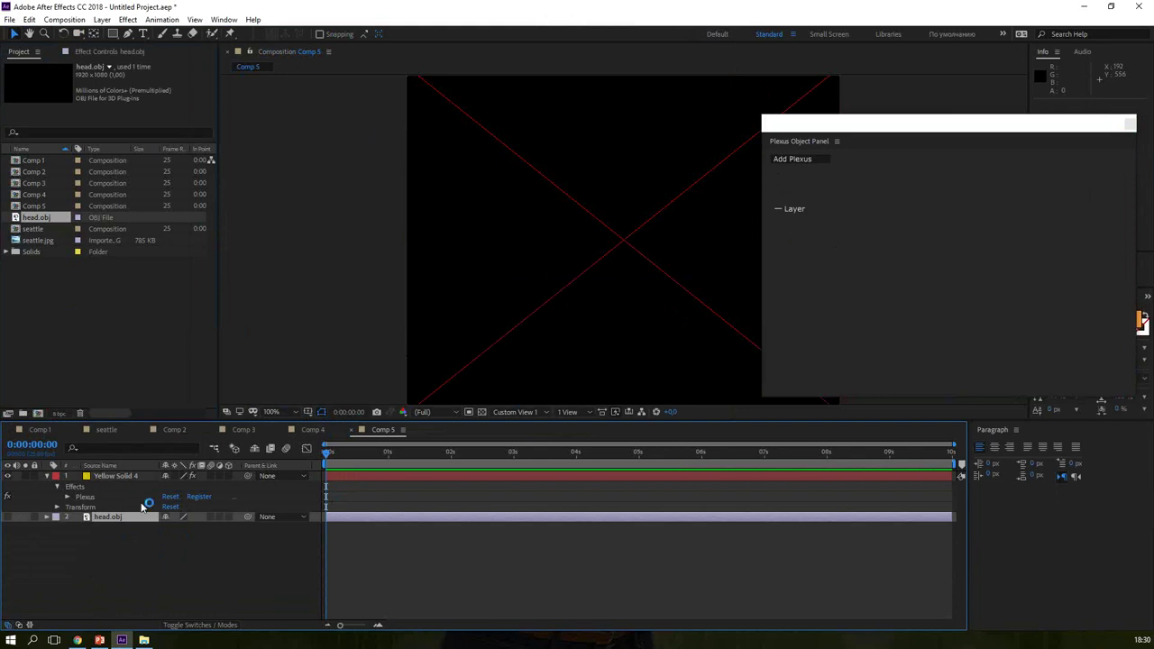
pyautogui.click(121, 476)
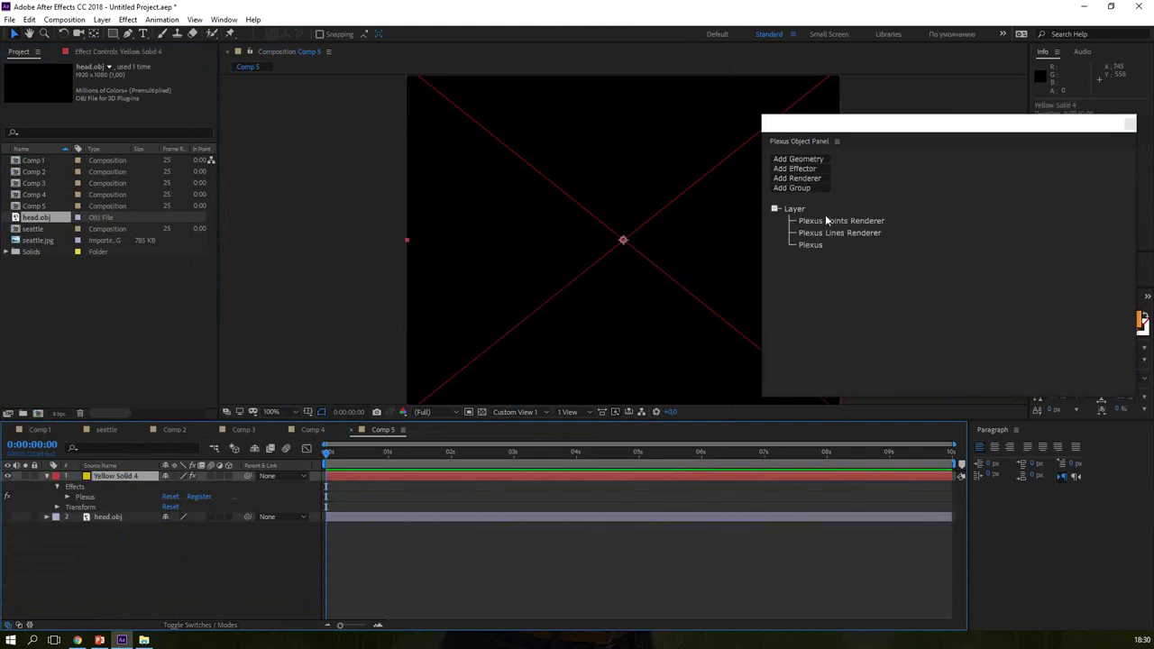
pyautogui.click(818, 161)
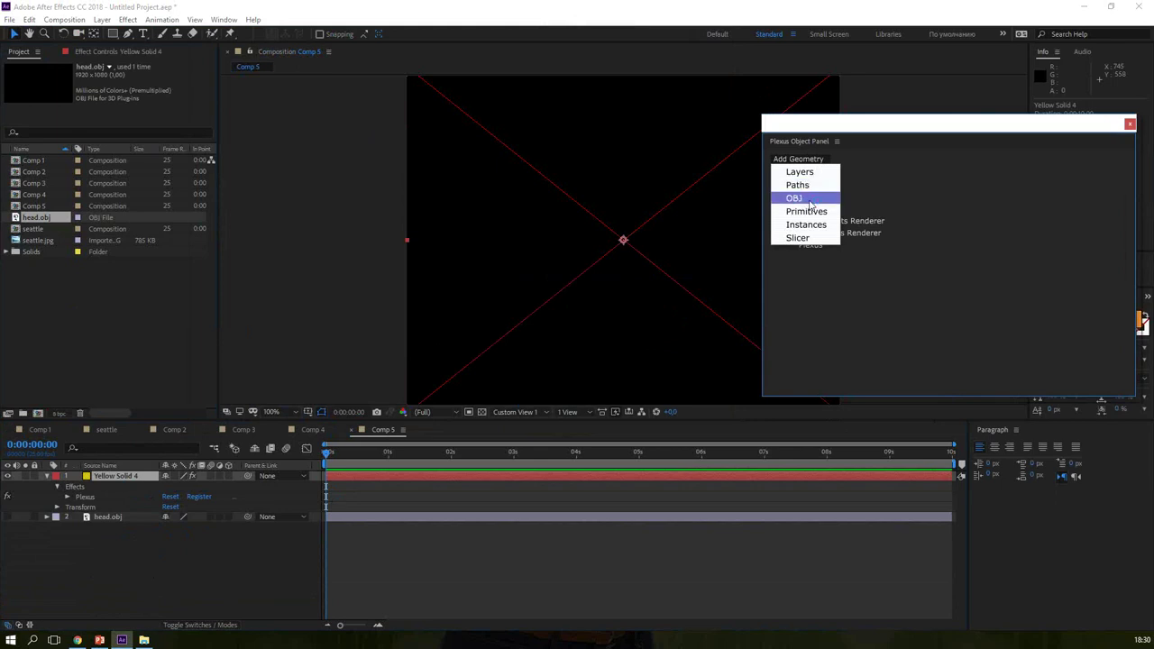
pyautogui.click(810, 200)
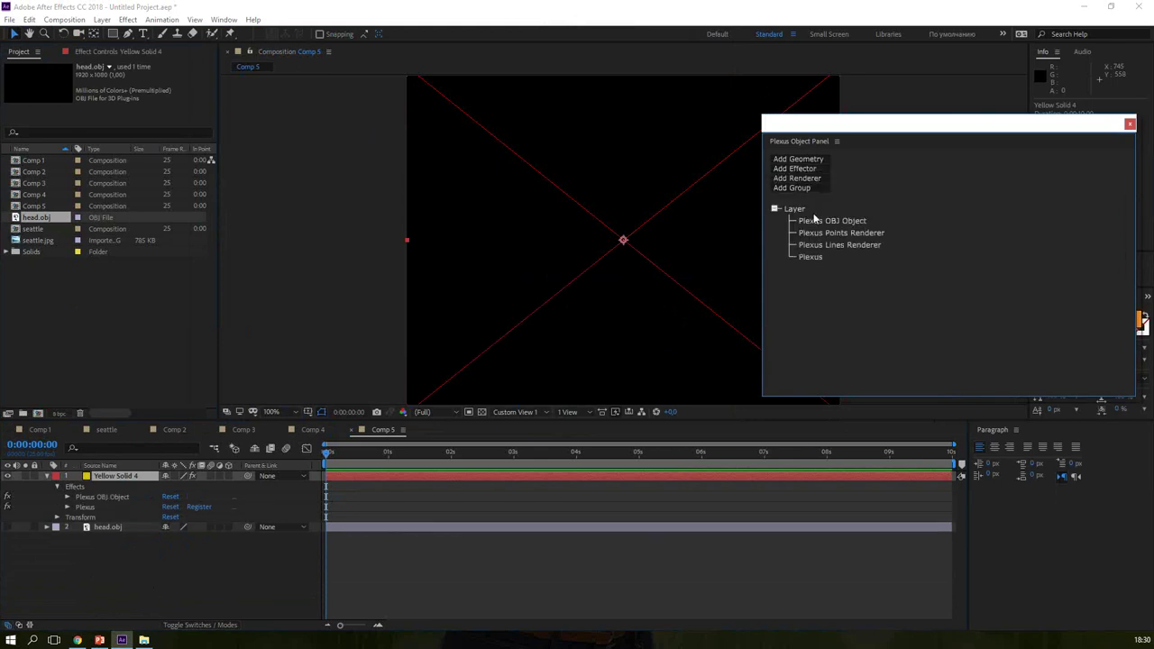
pyautogui.click(99, 53)
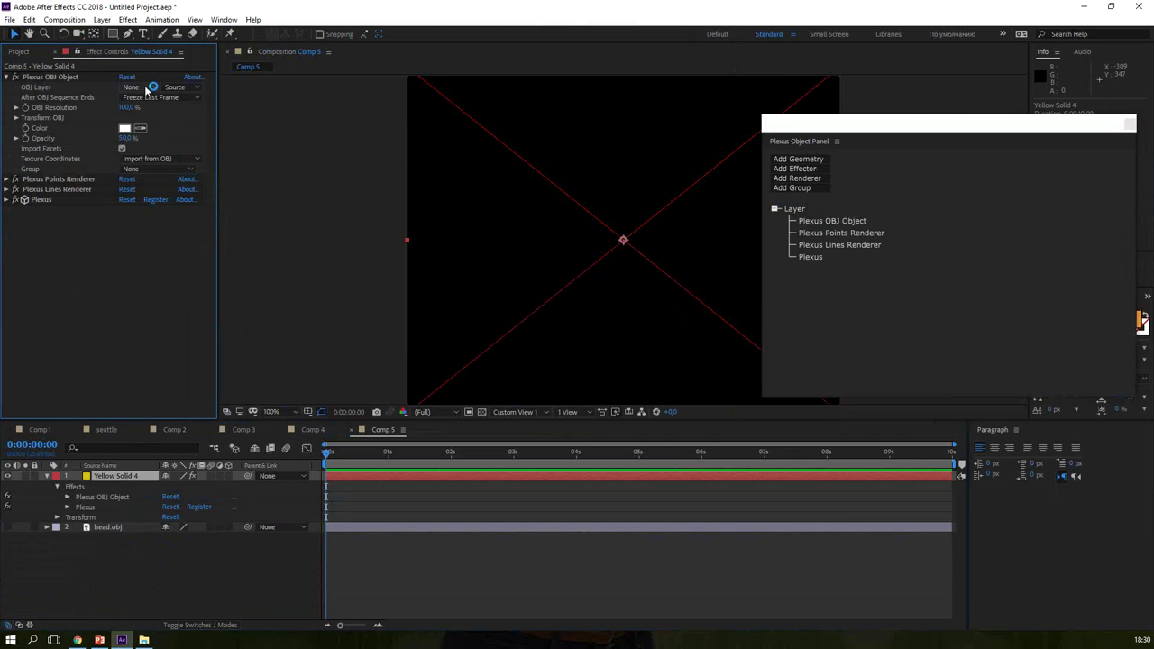
pyautogui.click(134, 87)
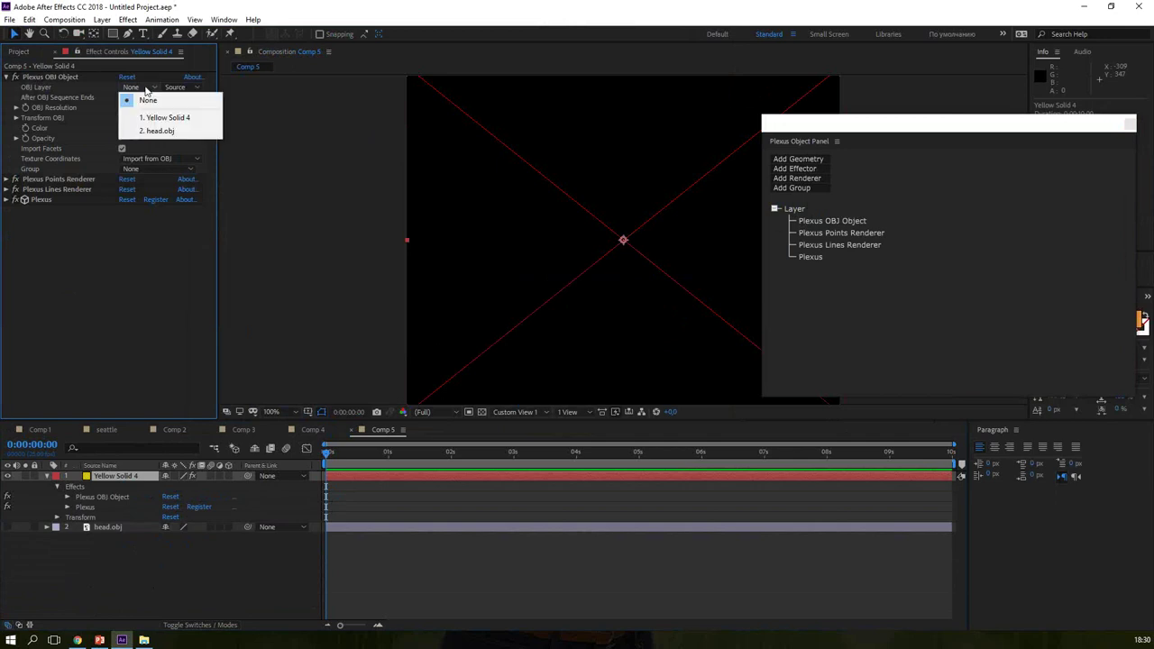
pyautogui.click(160, 132)
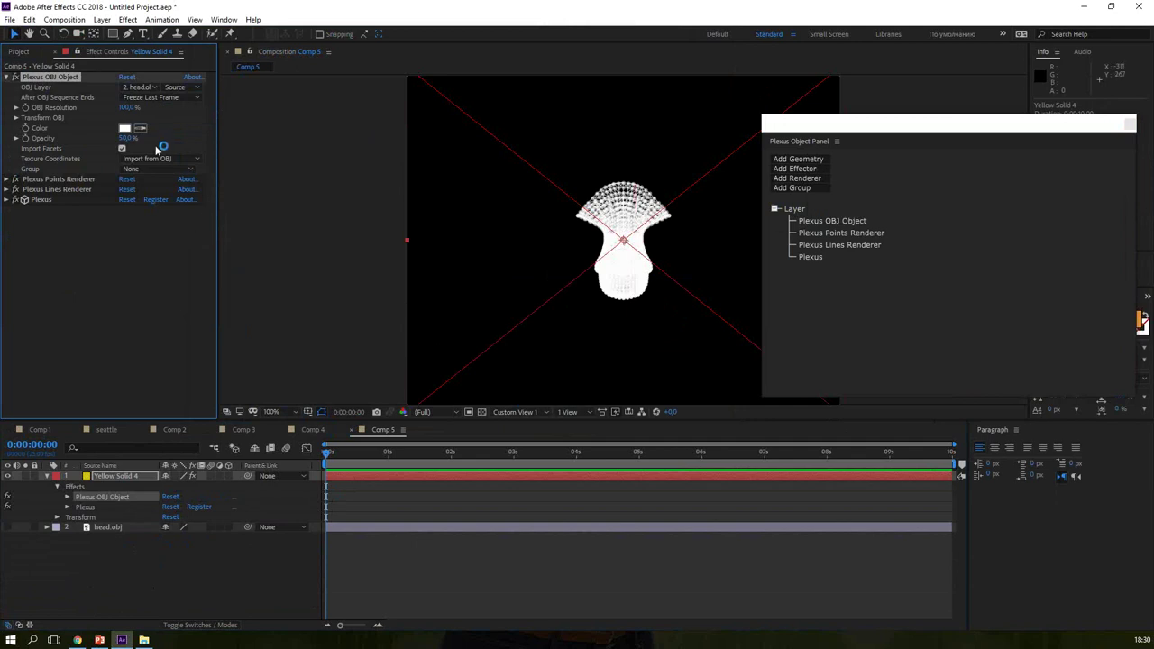
# Step: Turn the head upright with X Rotate about 198°, OBJ Scale 220%, Y Rotate -22°
pyautogui.click(15, 117)
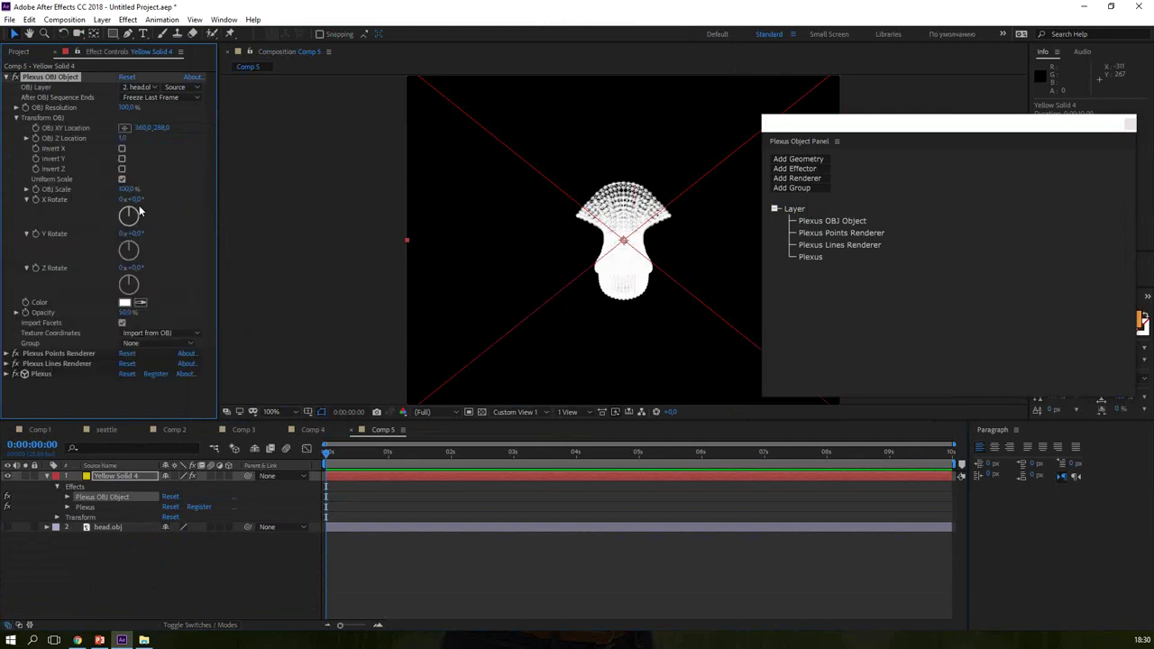
pyautogui.moveTo(142, 198); pyautogui.dragTo(232, 191)
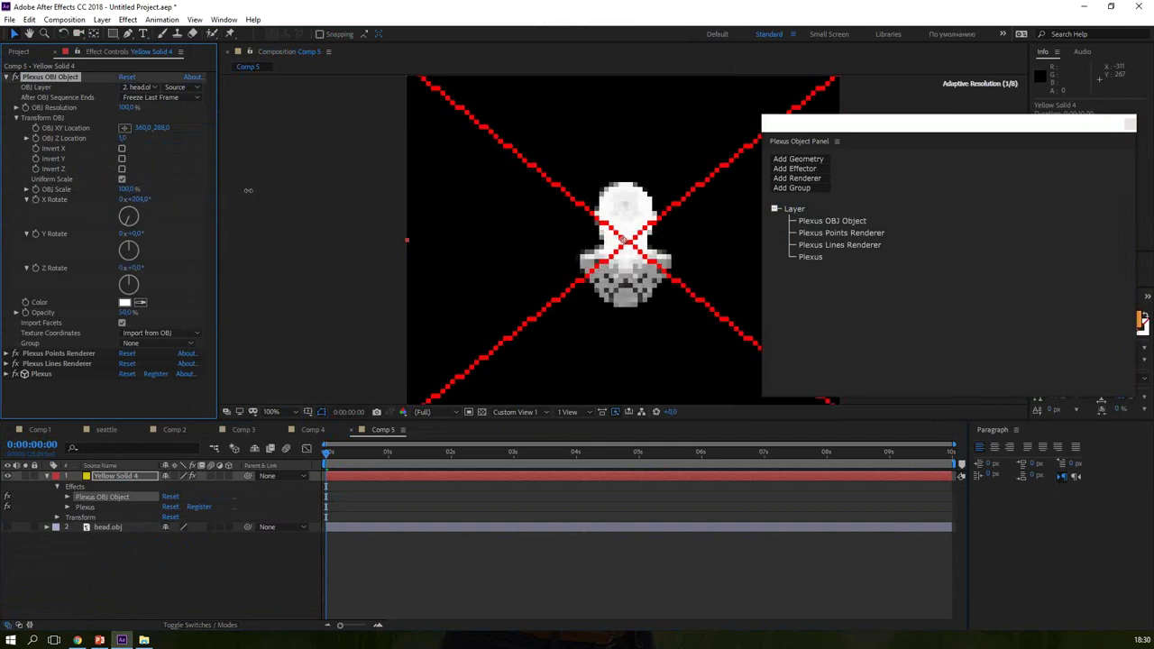
pyautogui.moveTo(232, 191); pyautogui.dragTo(231, 253)
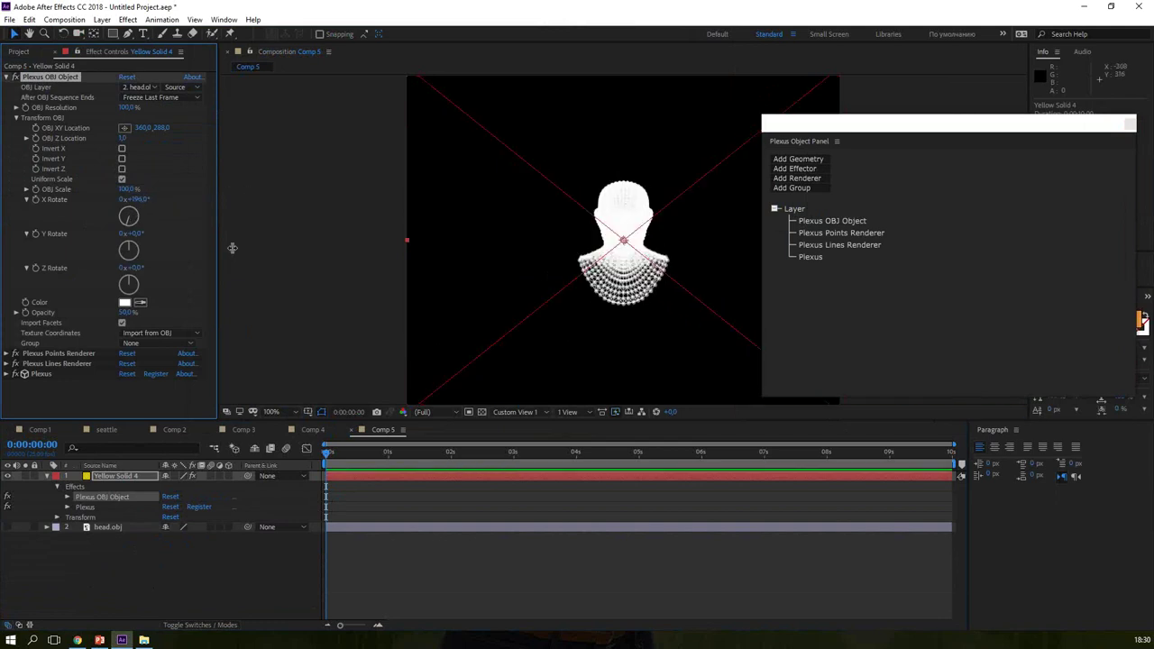
pyautogui.moveTo(129, 189)
pyautogui.mouseDown()
pyautogui.moveTo(176, 197)
pyautogui.moveTo(148, 206)
pyautogui.mouseUp()
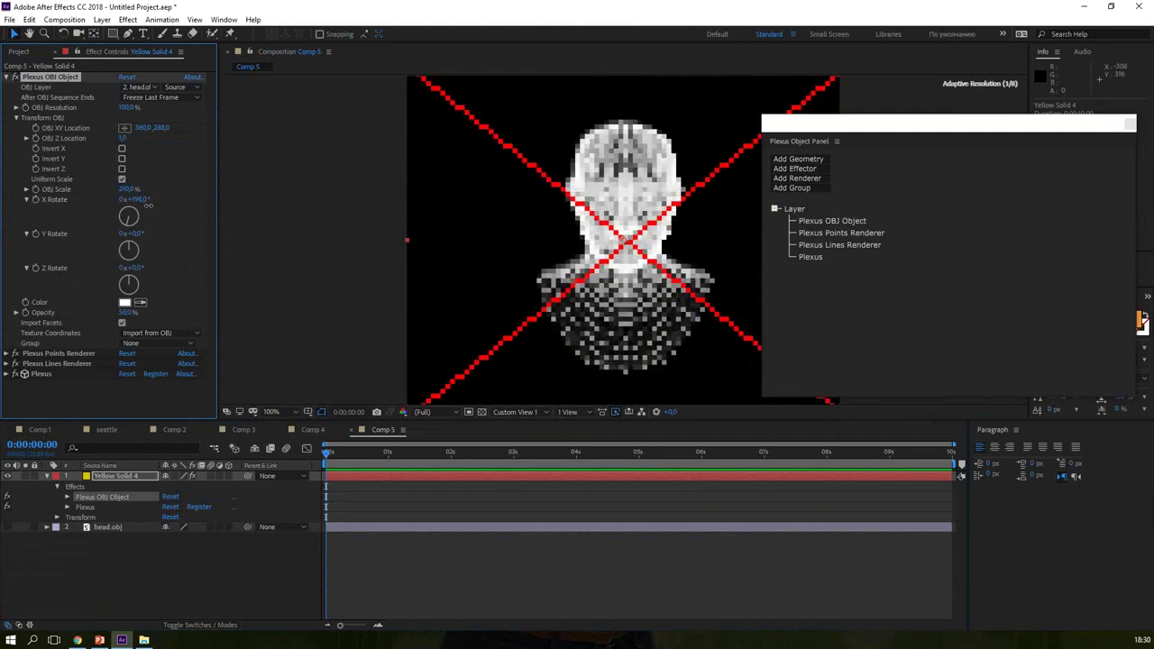
pyautogui.moveTo(124, 233); pyautogui.dragTo(128, 234)
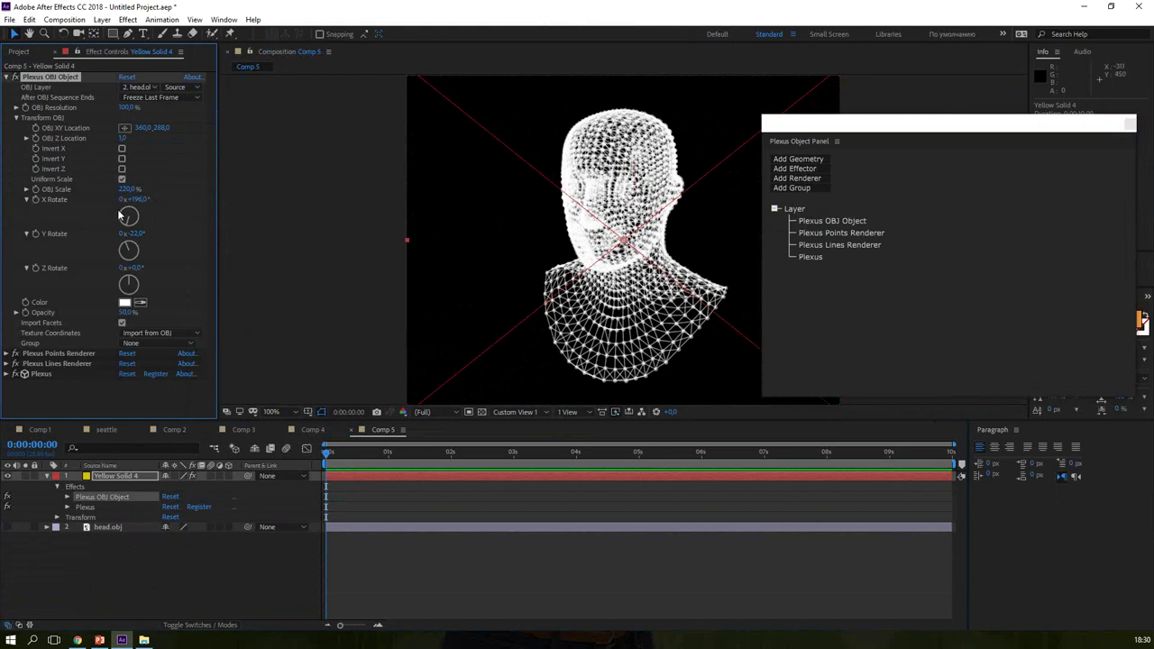
pyautogui.click(857, 246)
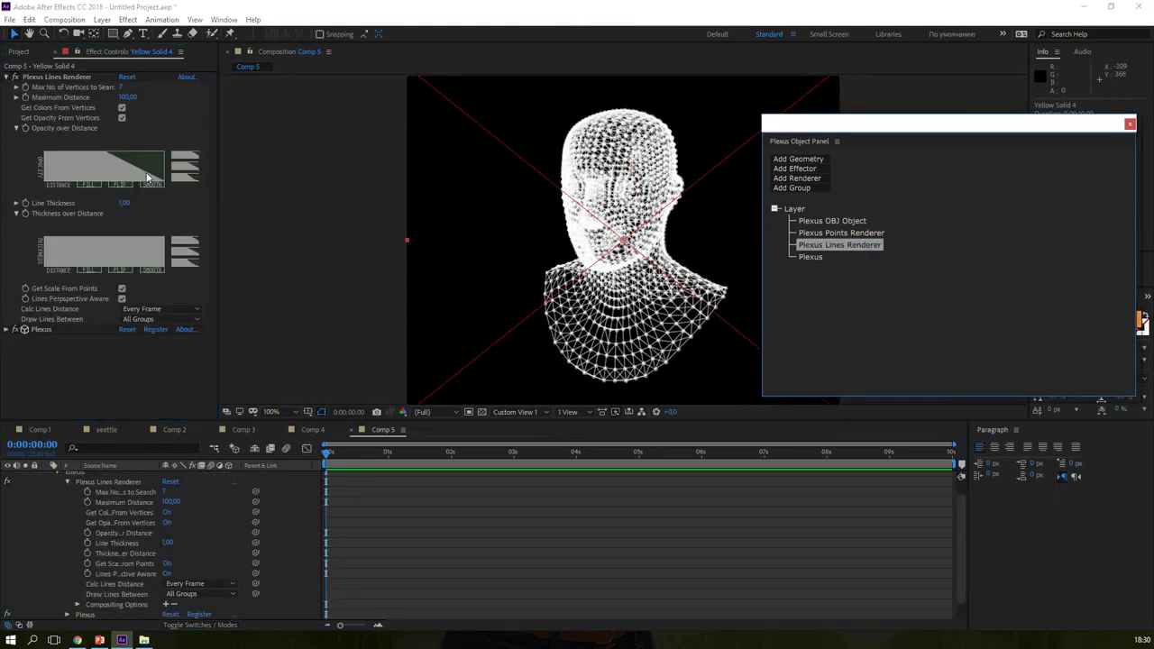
# Step: Set Line Thickness to 0.40 and Points Size to 2.00
pyautogui.click(126, 205)
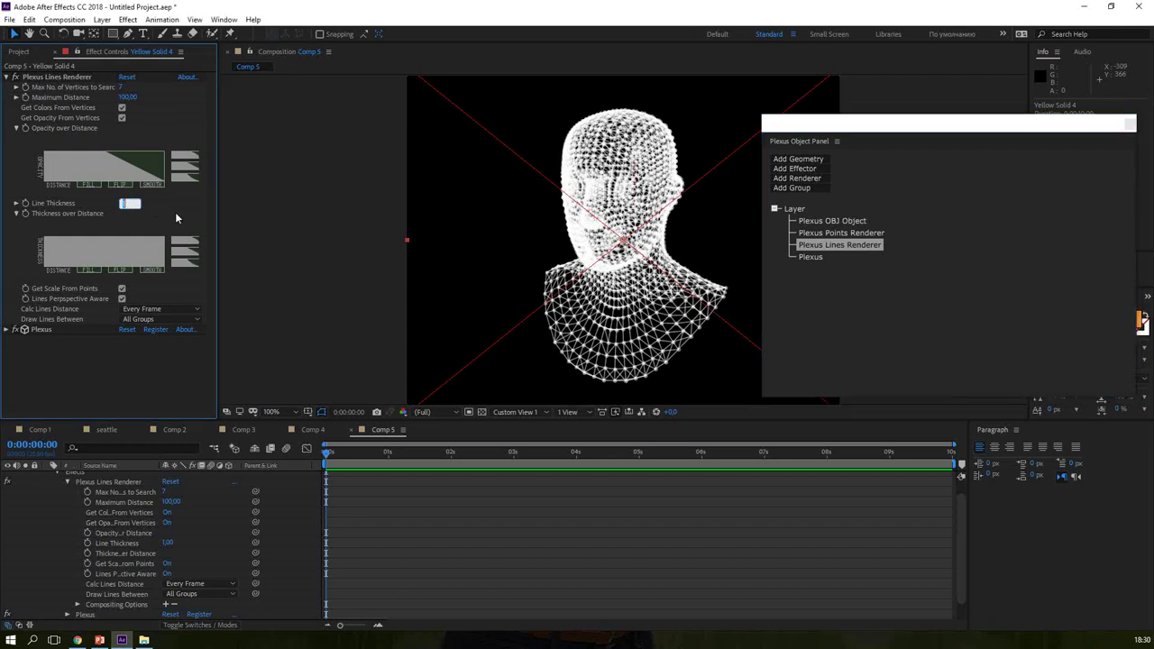
pyautogui.click(126, 204)
pyautogui.write('0,4')
pyautogui.press('Return')
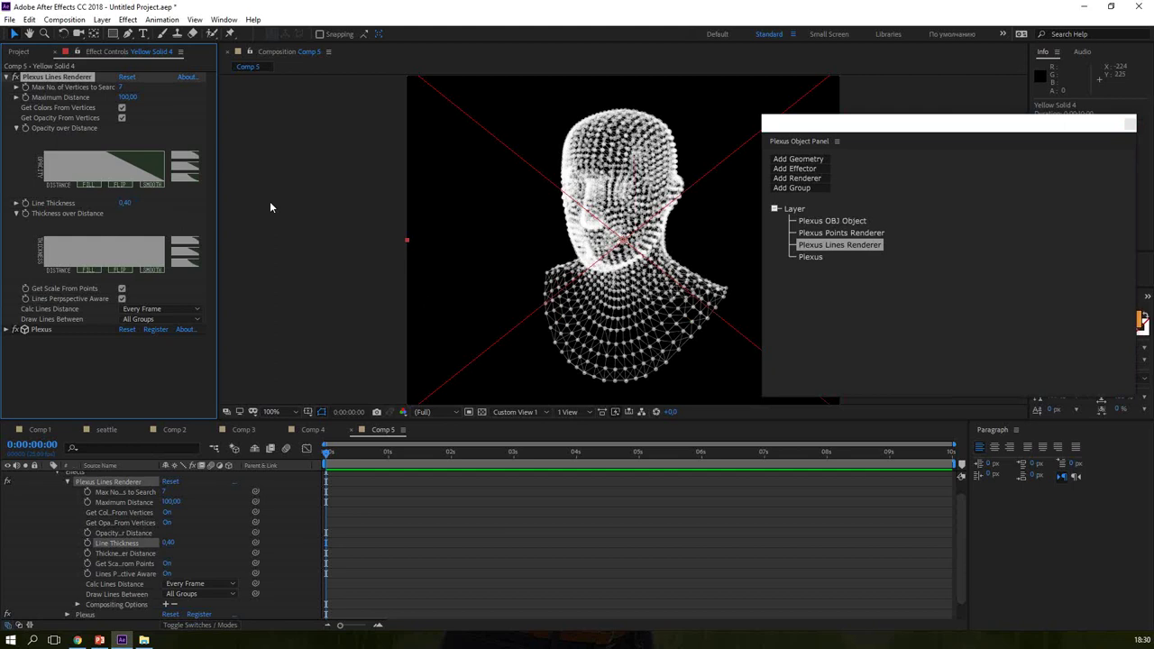
pyautogui.click(841, 233)
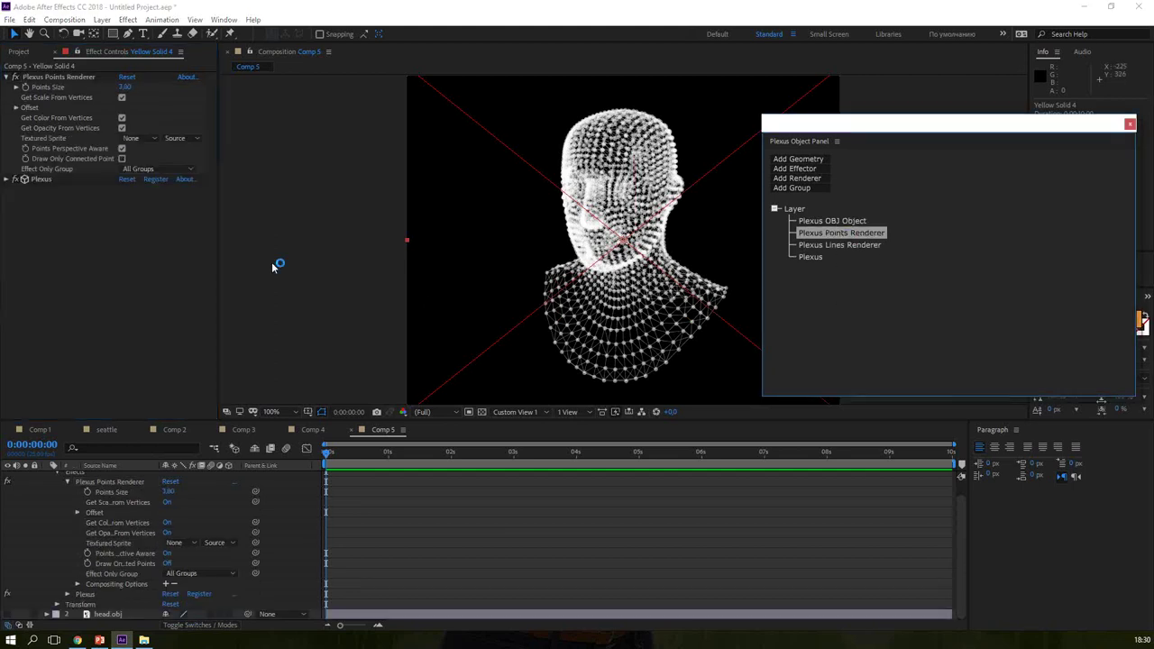
pyautogui.click(126, 88)
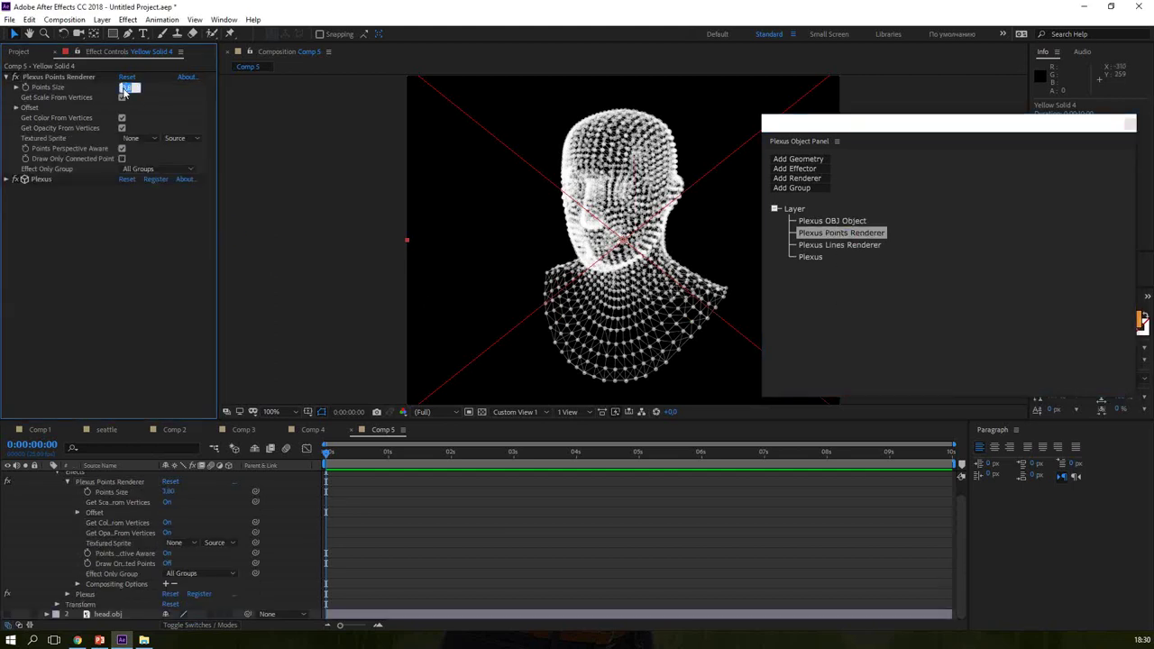
pyautogui.write('2')
pyautogui.press('Return')
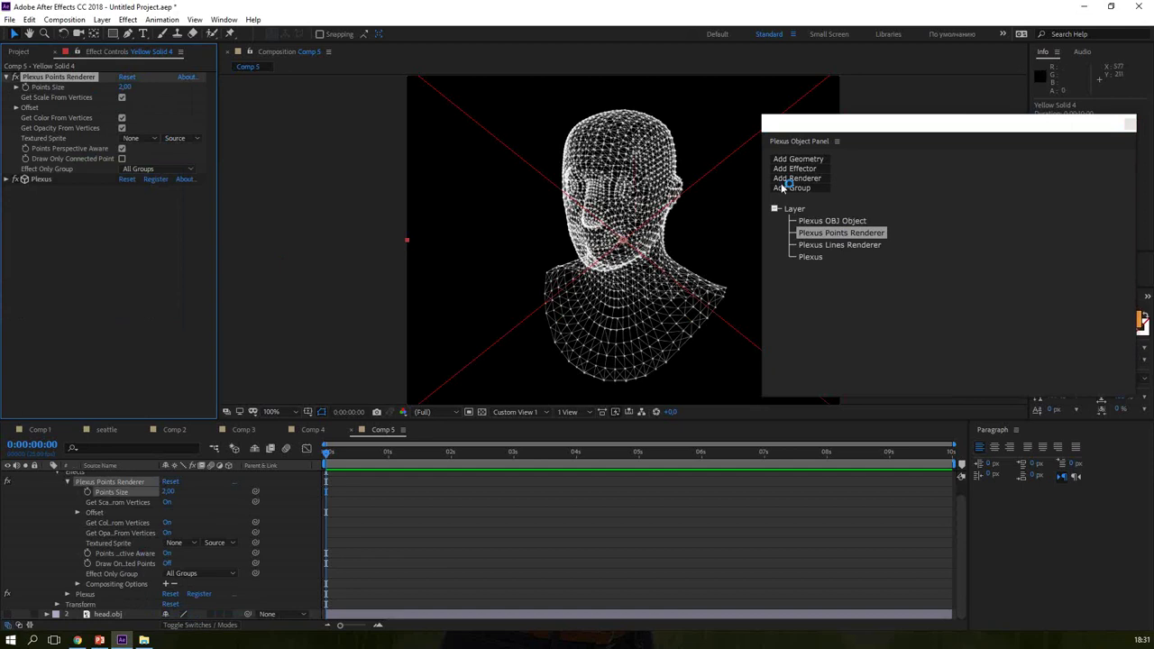
pyautogui.click(809, 170)
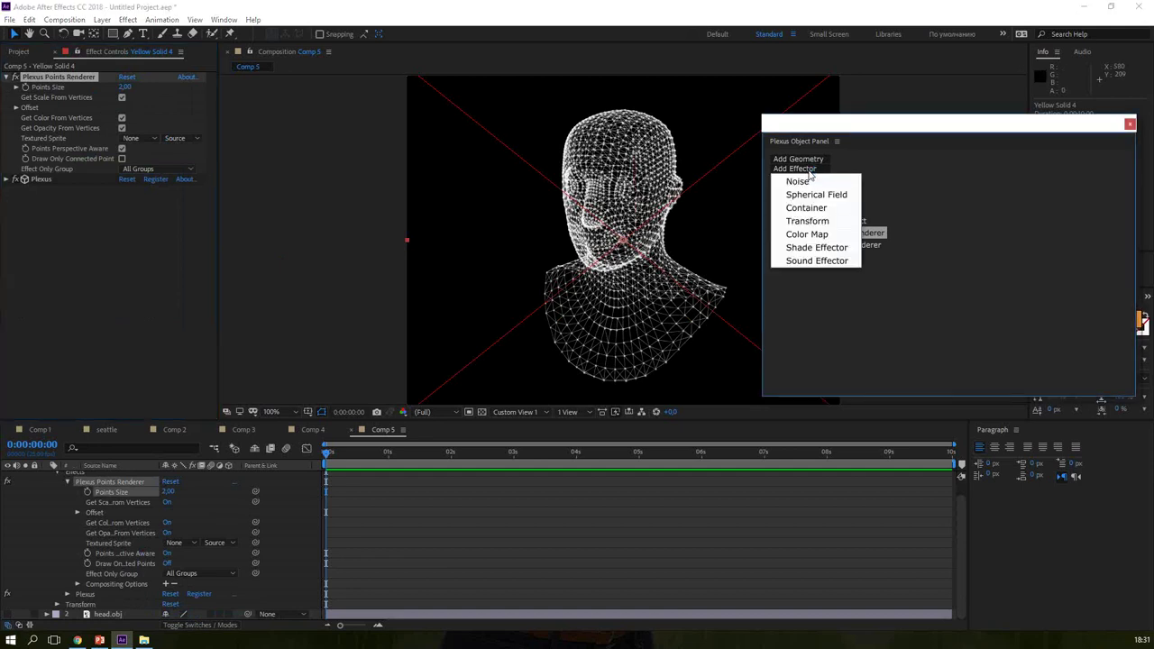
# Step: Add a Spherical Field effector, enlarge its radius, centre it over the head, Z location -25
pyautogui.click(825, 193)
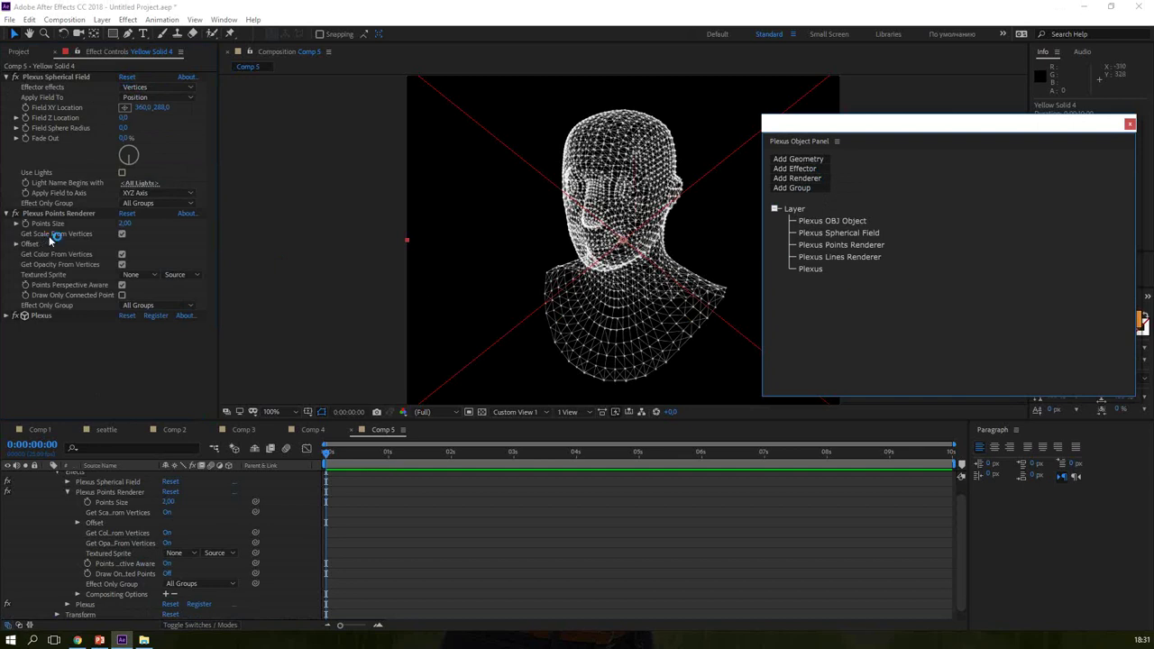
pyautogui.click(78, 76)
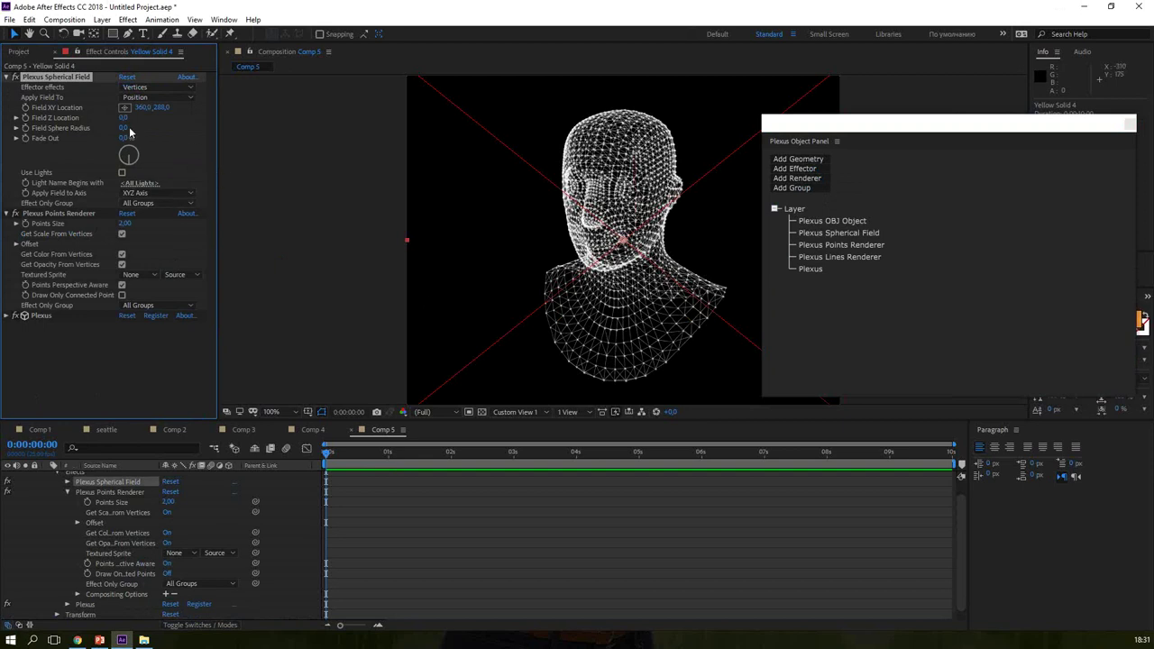
pyautogui.moveTo(128, 127); pyautogui.dragTo(207, 133)
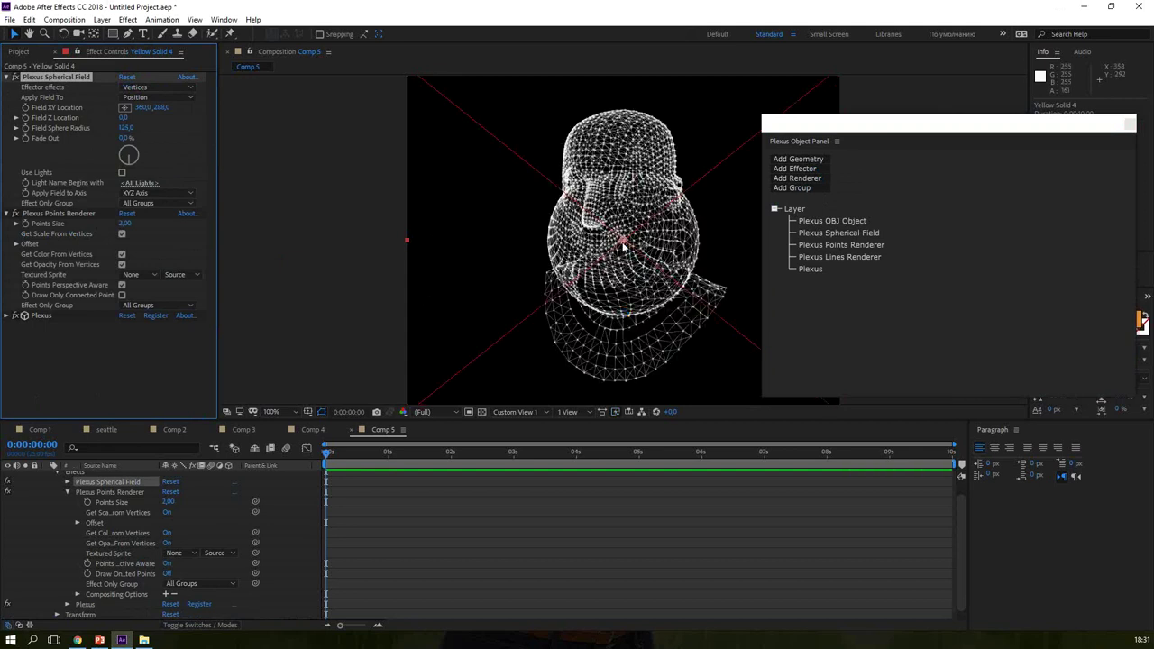
pyautogui.moveTo(623, 244)
pyautogui.mouseDown()
pyautogui.moveTo(595, 149)
pyautogui.moveTo(575, 144)
pyautogui.mouseUp()
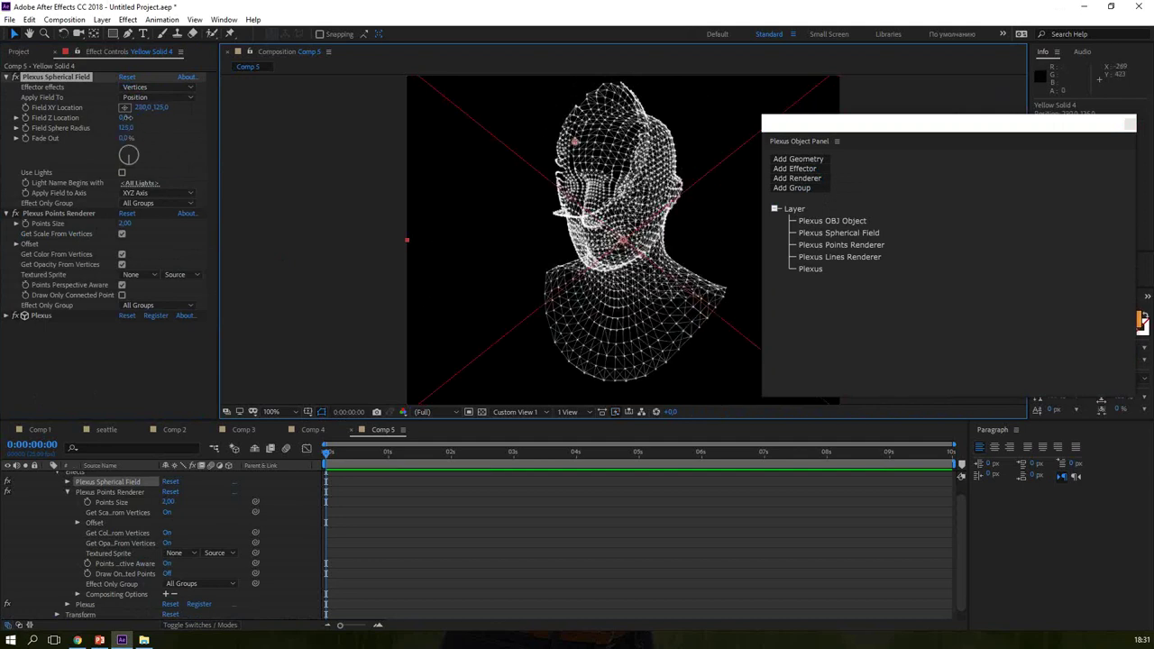
pyautogui.moveTo(127, 117); pyautogui.dragTo(114, 123)
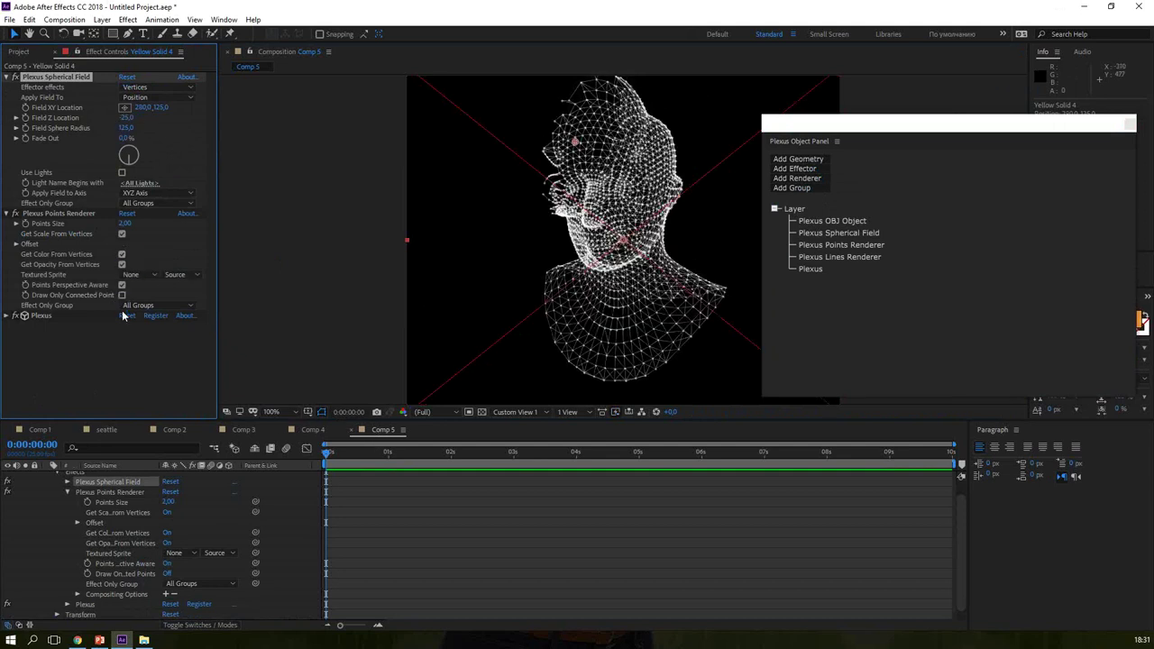
# Step: Reposition the field with radius 184, then delete the Spherical Field effector
pyautogui.click(77, 212)
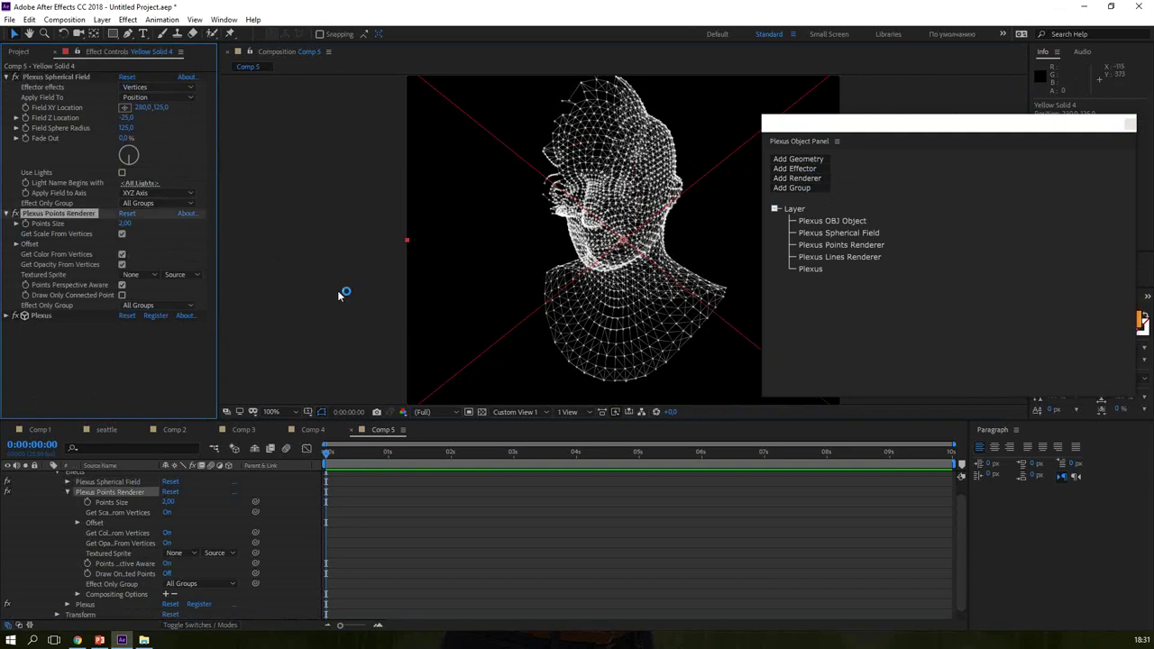
pyautogui.click(54, 77)
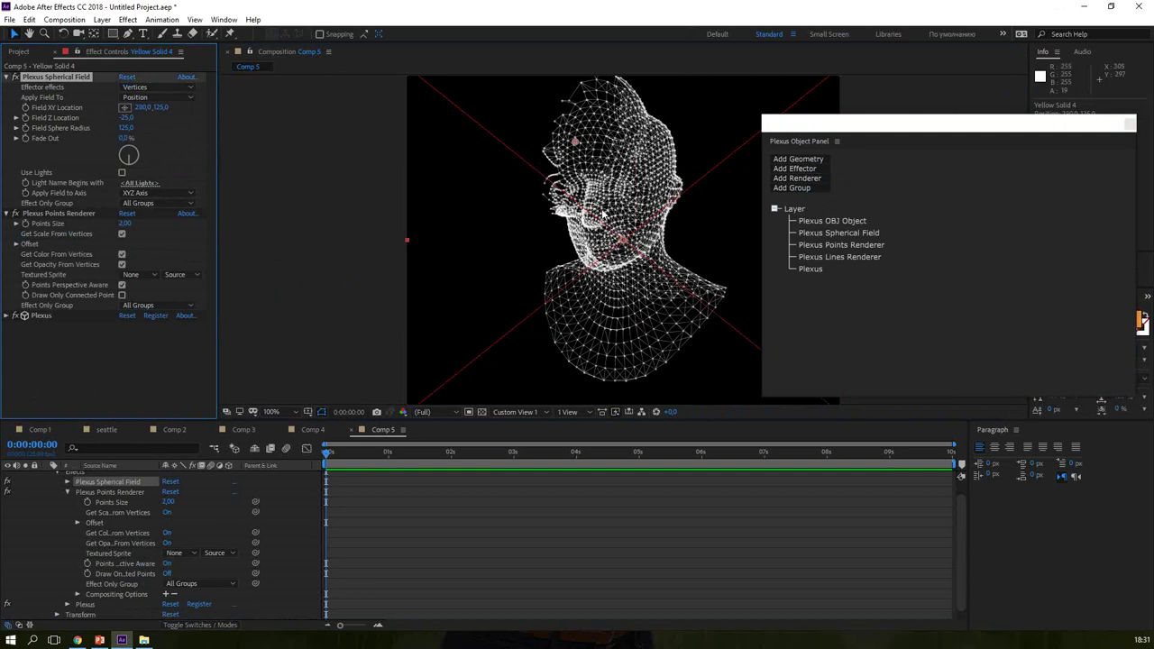
pyautogui.moveTo(579, 146)
pyautogui.mouseDown()
pyautogui.moveTo(536, 147)
pyautogui.moveTo(582, 181)
pyautogui.mouseUp()
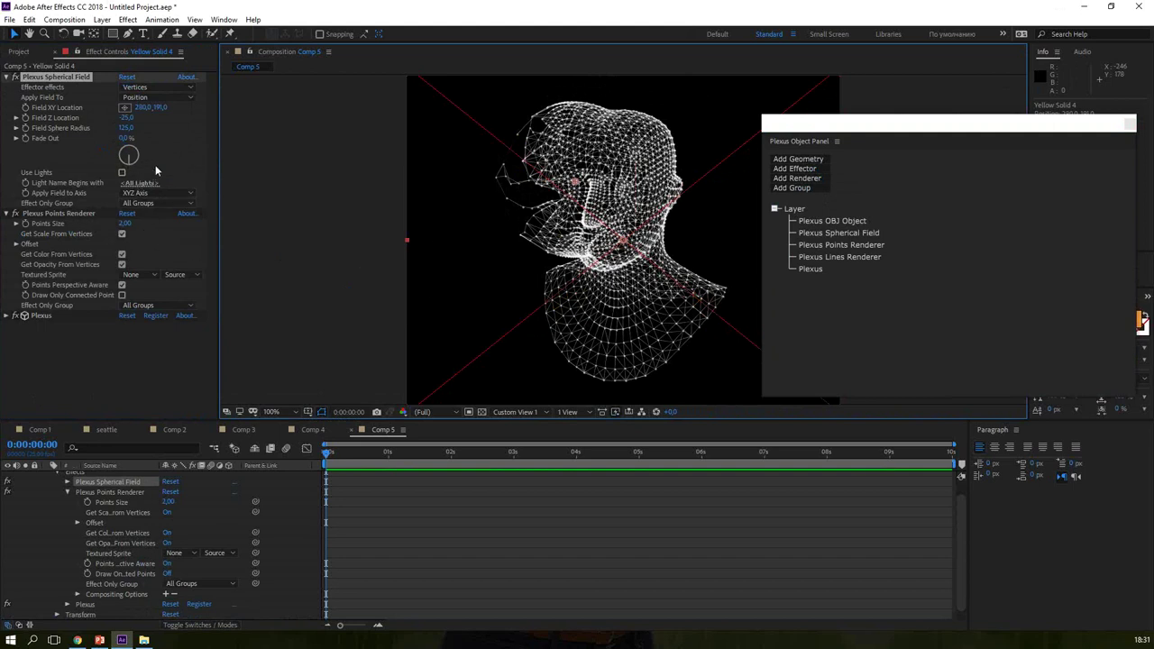
pyautogui.moveTo(127, 128); pyautogui.dragTo(163, 129)
pyautogui.moveTo(575, 181)
pyautogui.mouseDown()
pyautogui.moveTo(550, 221)
pyautogui.moveTo(578, 280)
pyautogui.mouseUp()
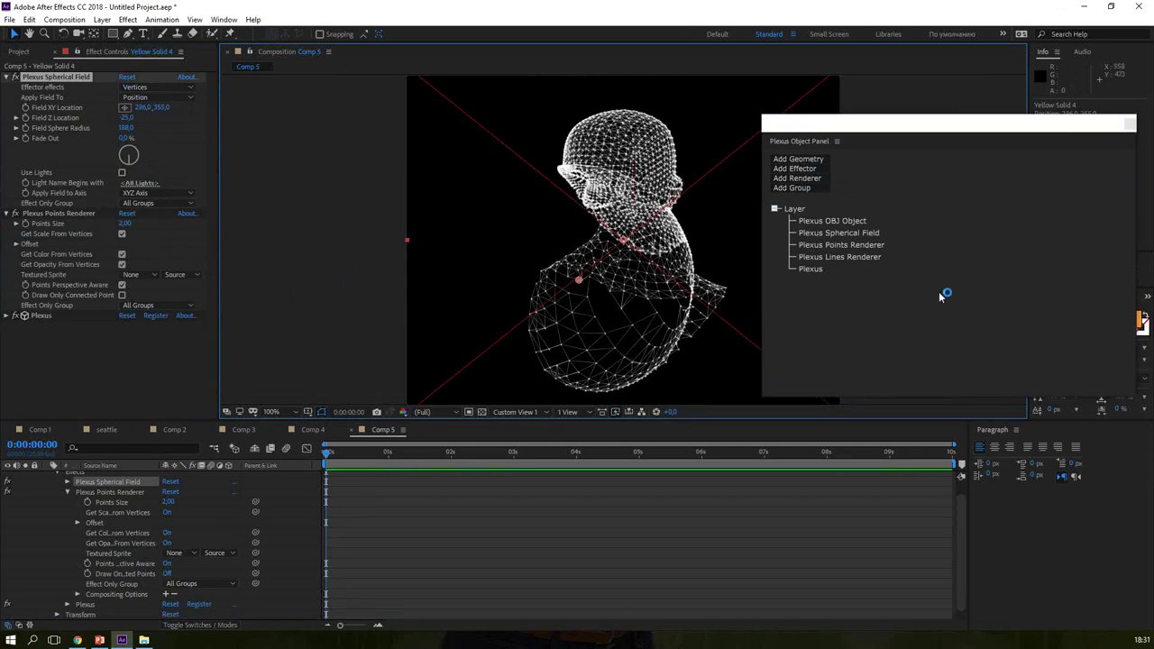
pyautogui.click(849, 233)
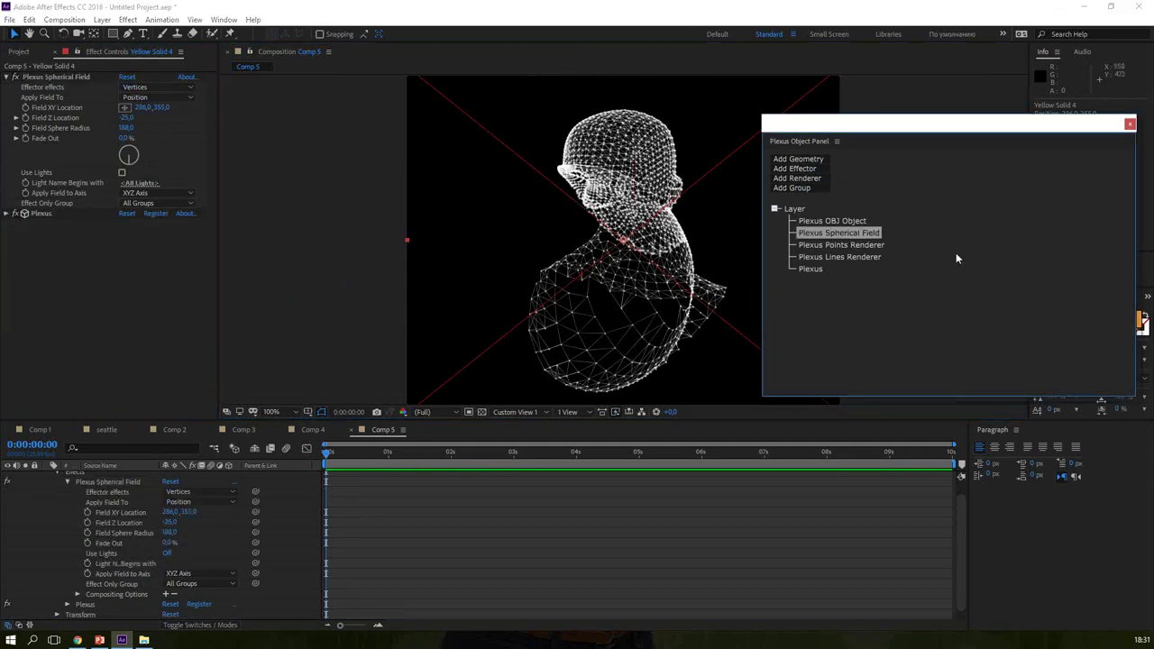
pyautogui.press('Delete')
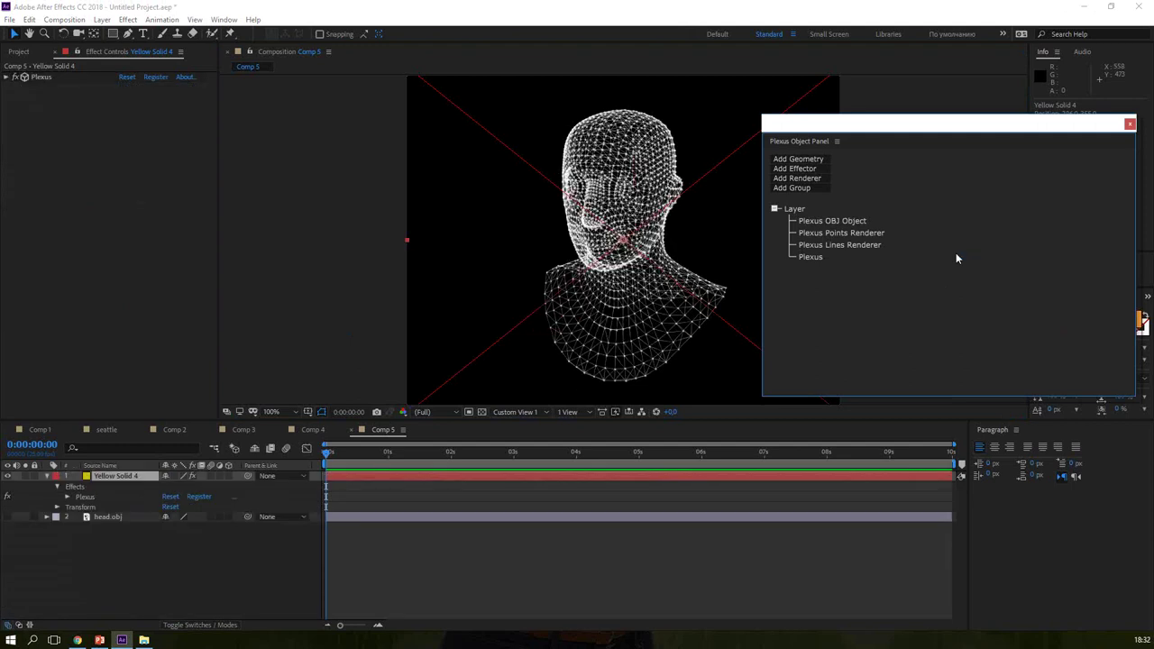
# Step: Import the mp3 music file from AE_S and add it to Comp 5 as a layer
pyautogui.click(18, 51)
pyautogui.doubleClick(91, 315)
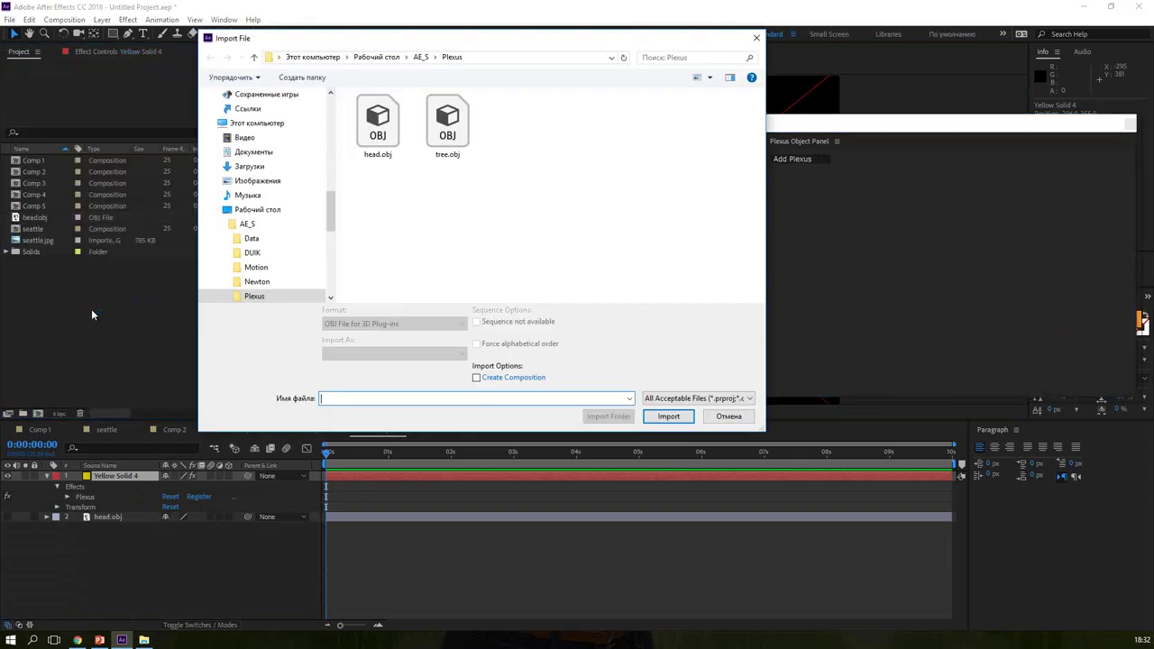
pyautogui.click(421, 57)
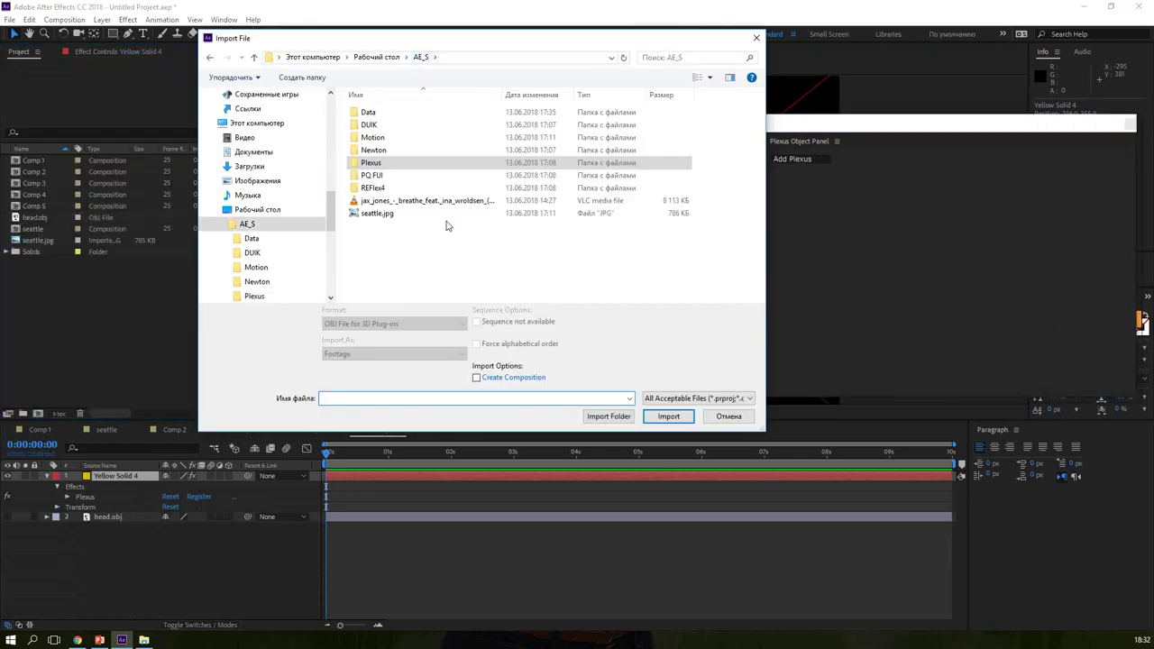
pyautogui.doubleClick(382, 201)
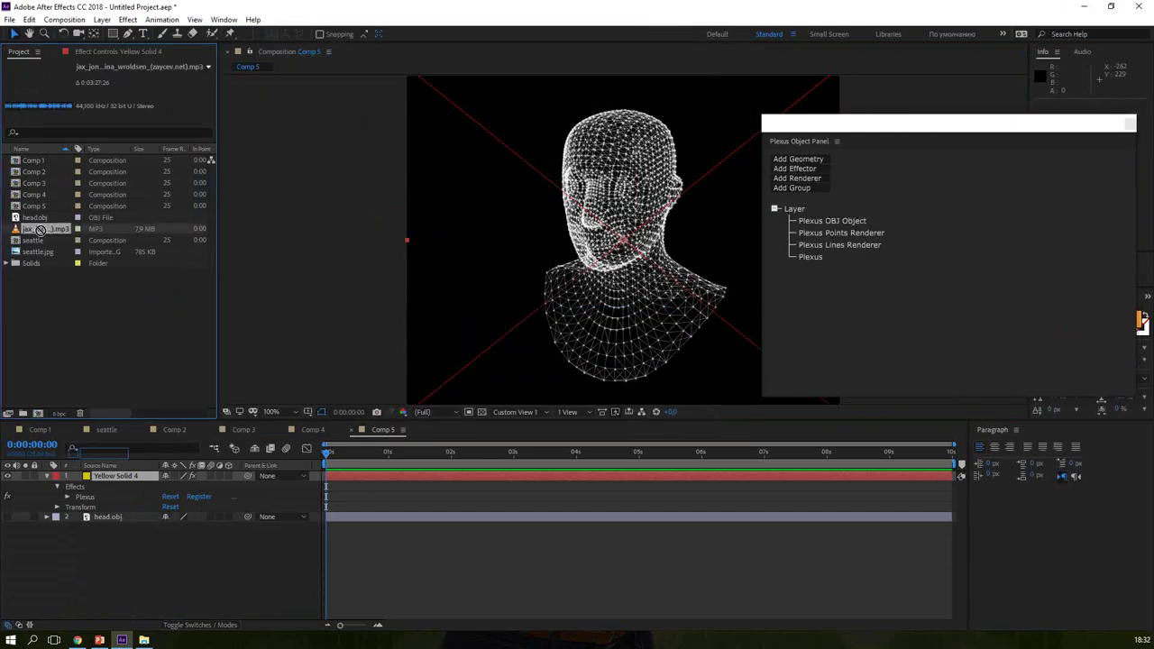
pyautogui.moveTo(40, 235); pyautogui.dragTo(90, 539)
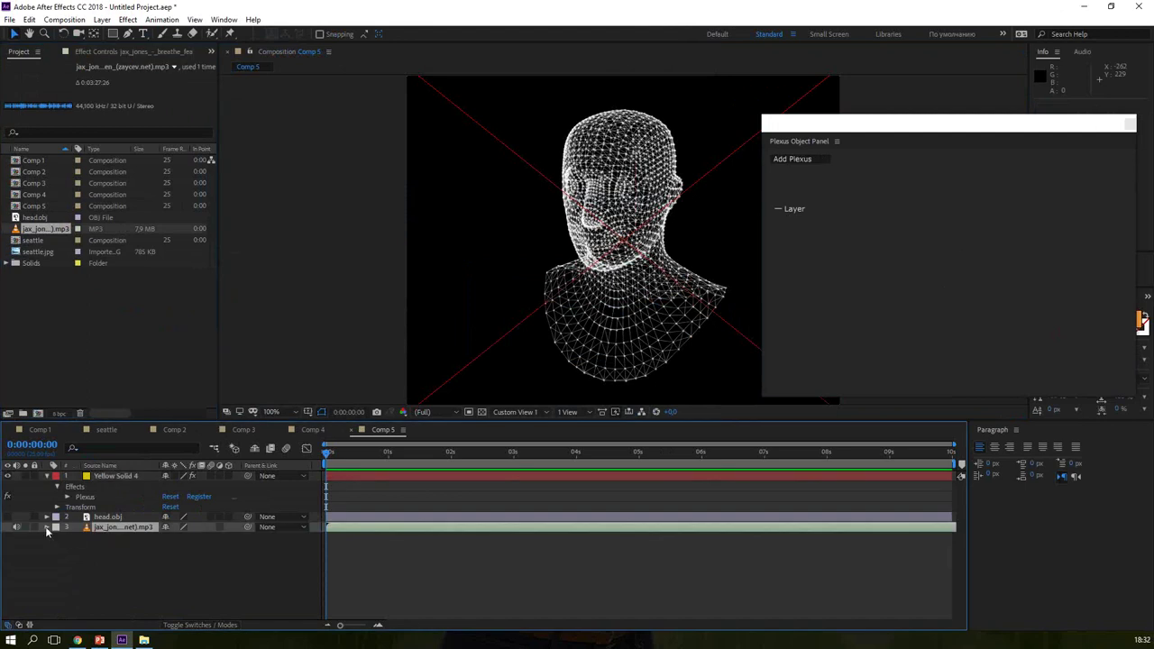
# Step: Show the mp3 layer's audio waveform, return the current time to the start, and select Yellow Solid 4
pyautogui.click(57, 538)
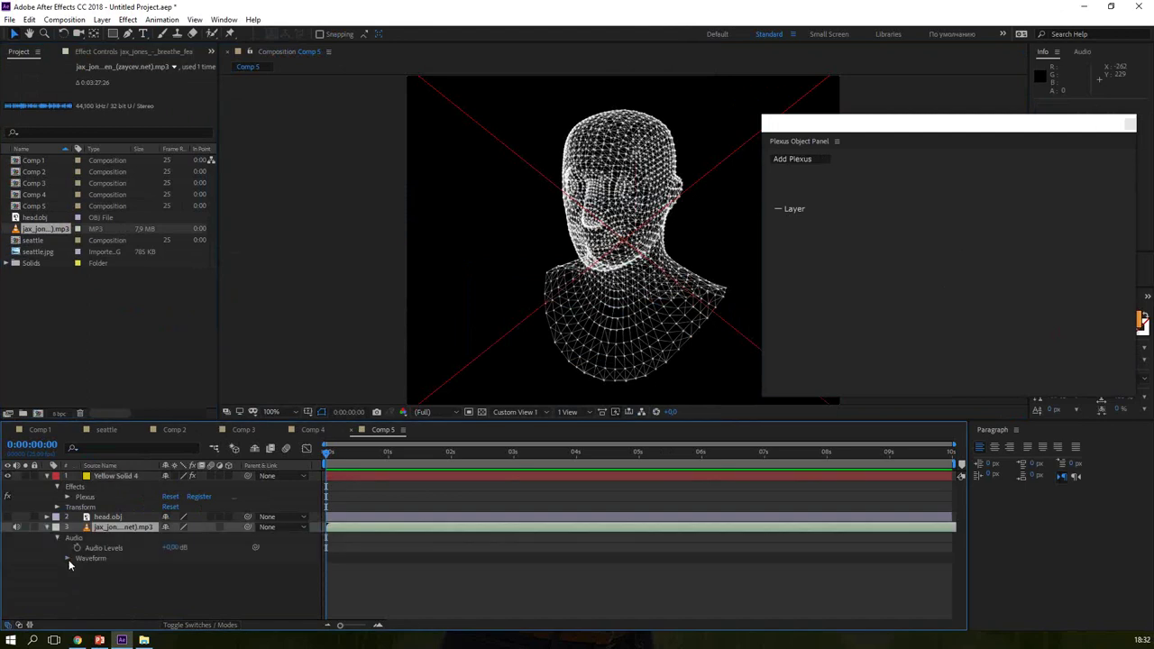
pyautogui.click(67, 558)
pyautogui.click(446, 454)
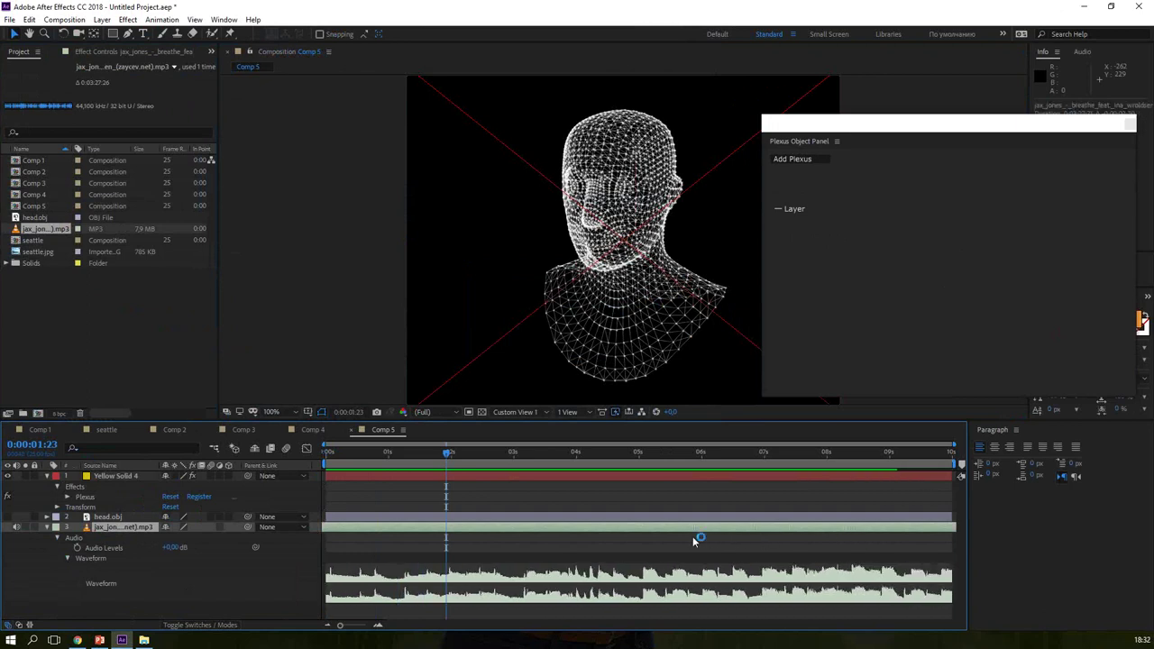
pyautogui.click(442, 452)
pyautogui.moveTo(417, 458); pyautogui.dragTo(326, 452)
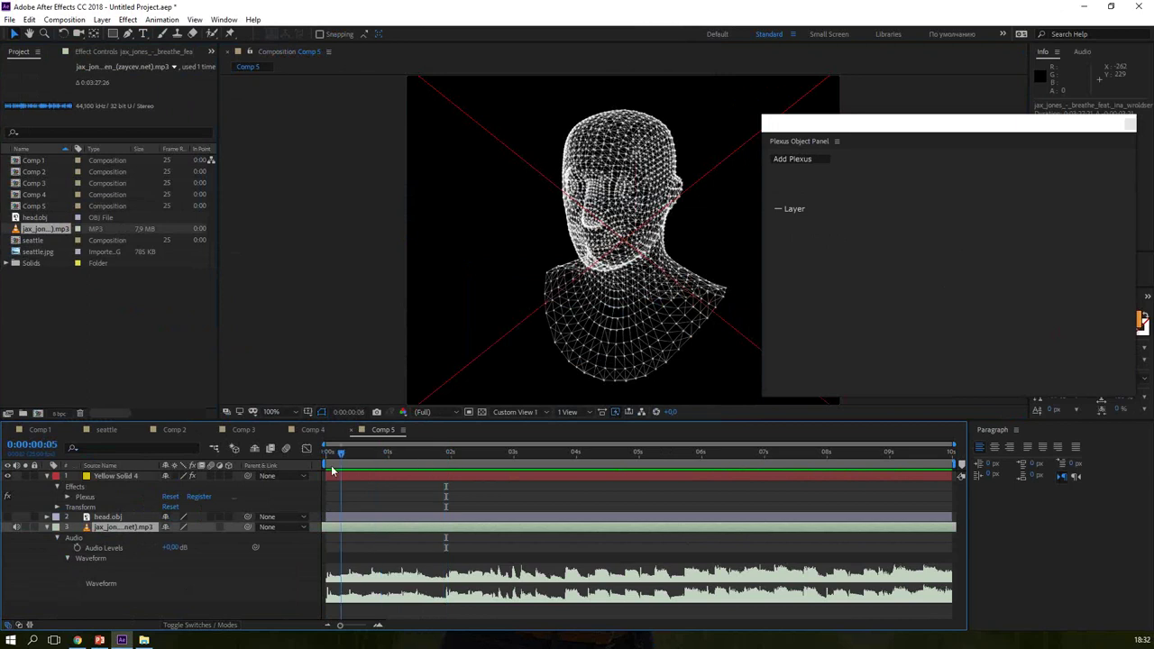
pyautogui.click(114, 476)
pyautogui.click(809, 170)
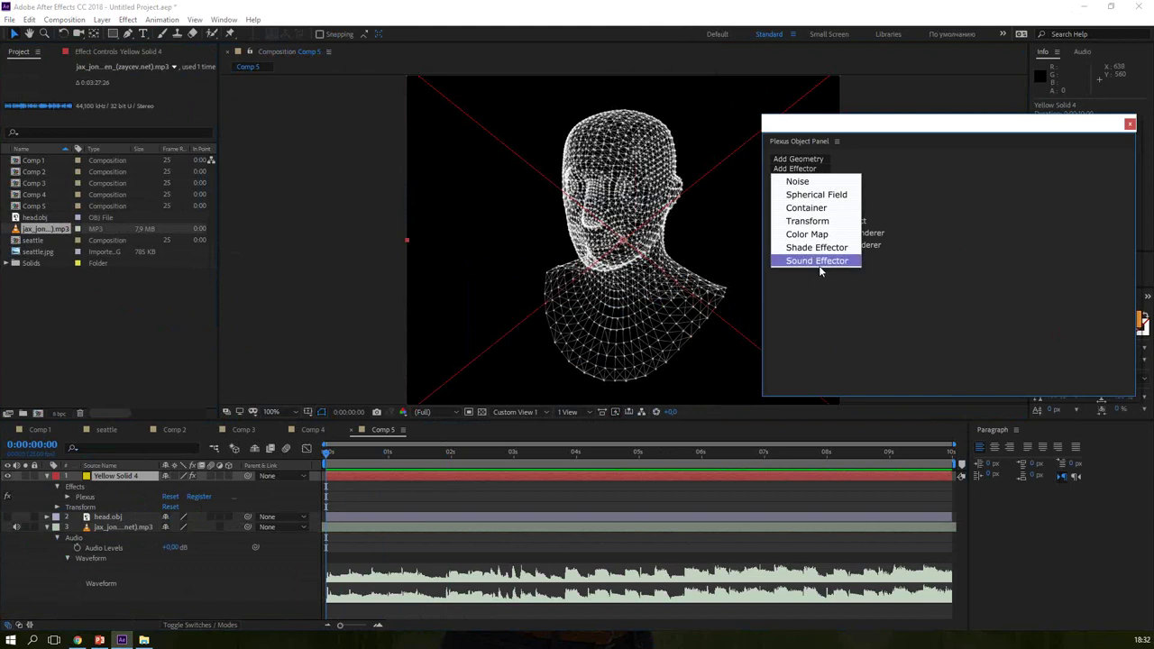
# Step: Add a Plexus Sound Effector using the mp3 layer as its sound layer
pyautogui.click(817, 260)
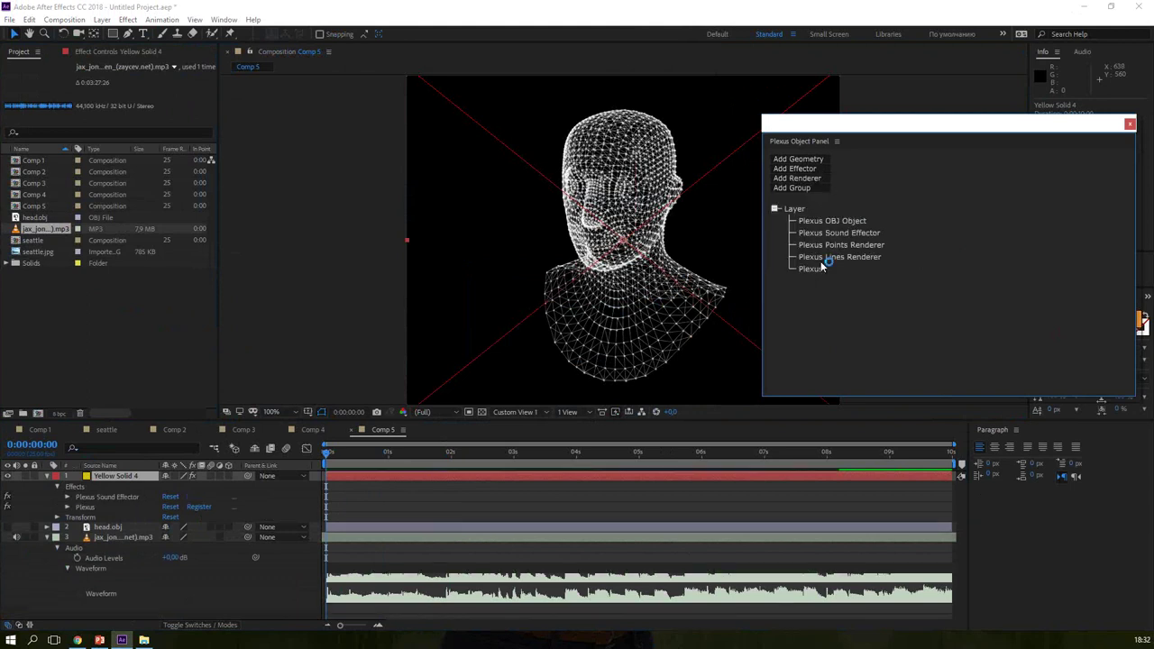
pyautogui.click(111, 52)
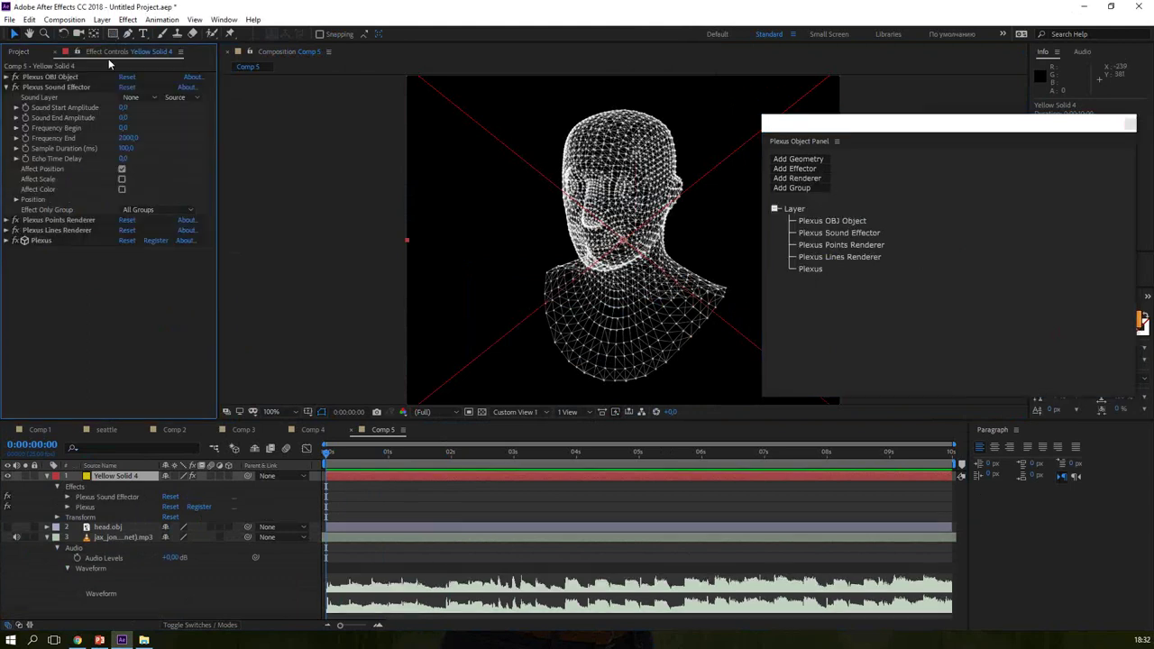
pyautogui.click(138, 97)
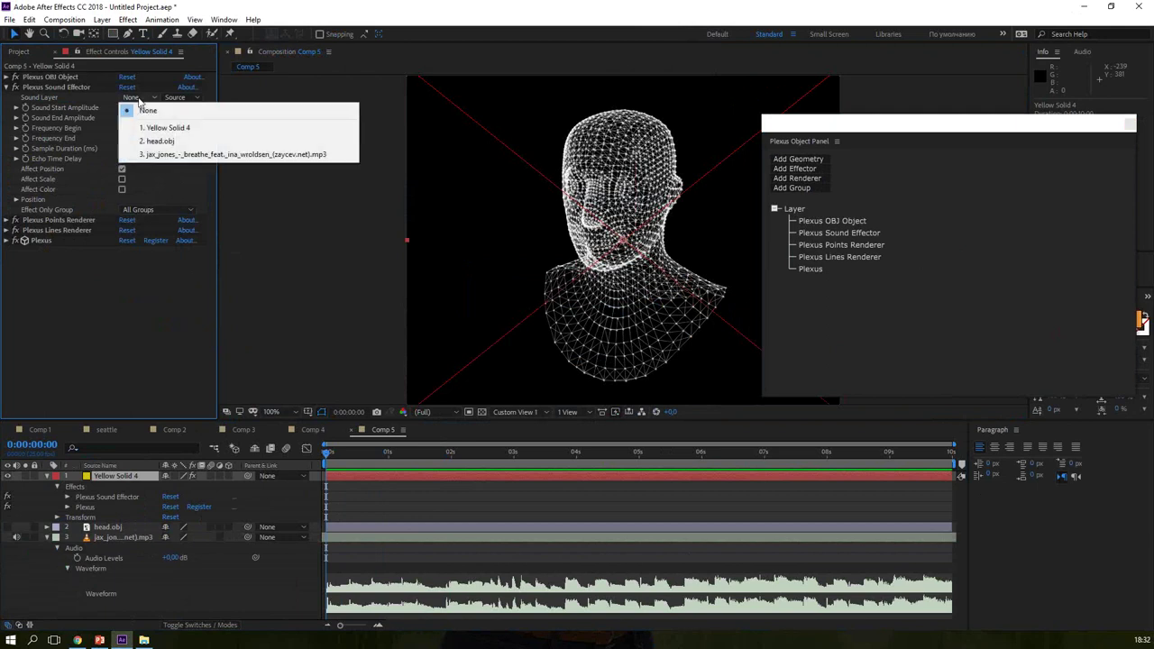
pyautogui.click(171, 156)
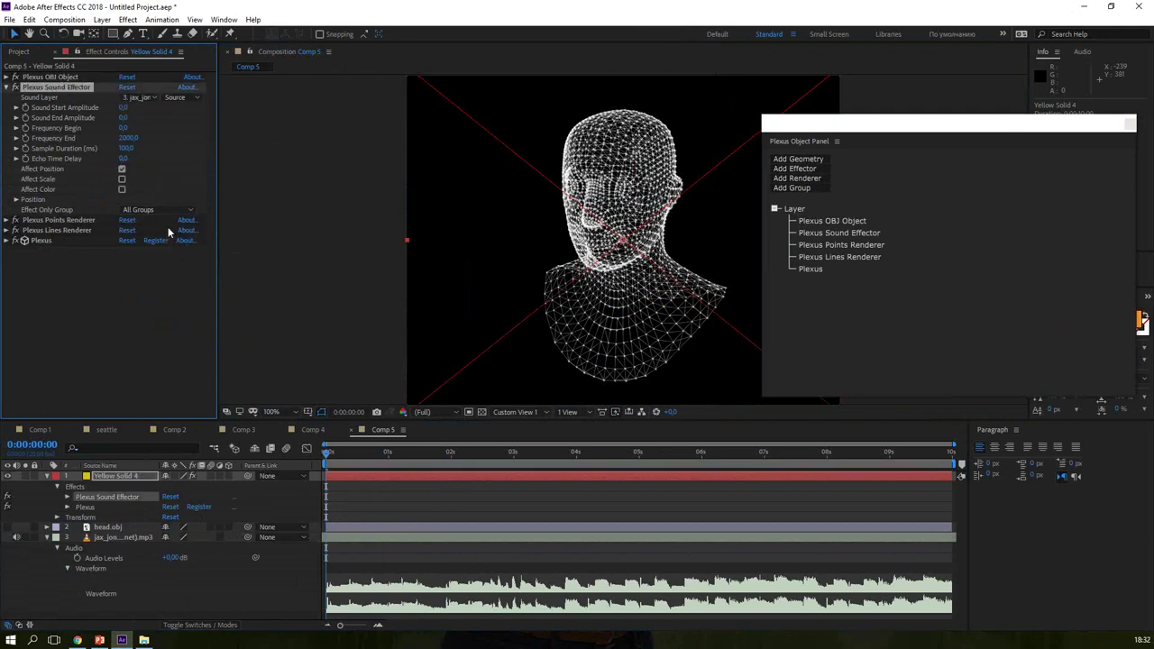
# Step: Set both sound amplitudes to 40 and enable Affect Scale and Affect Color
pyautogui.click(128, 111)
pyautogui.press('Tab')
pyautogui.write('4')
pyautogui.press('Tab')
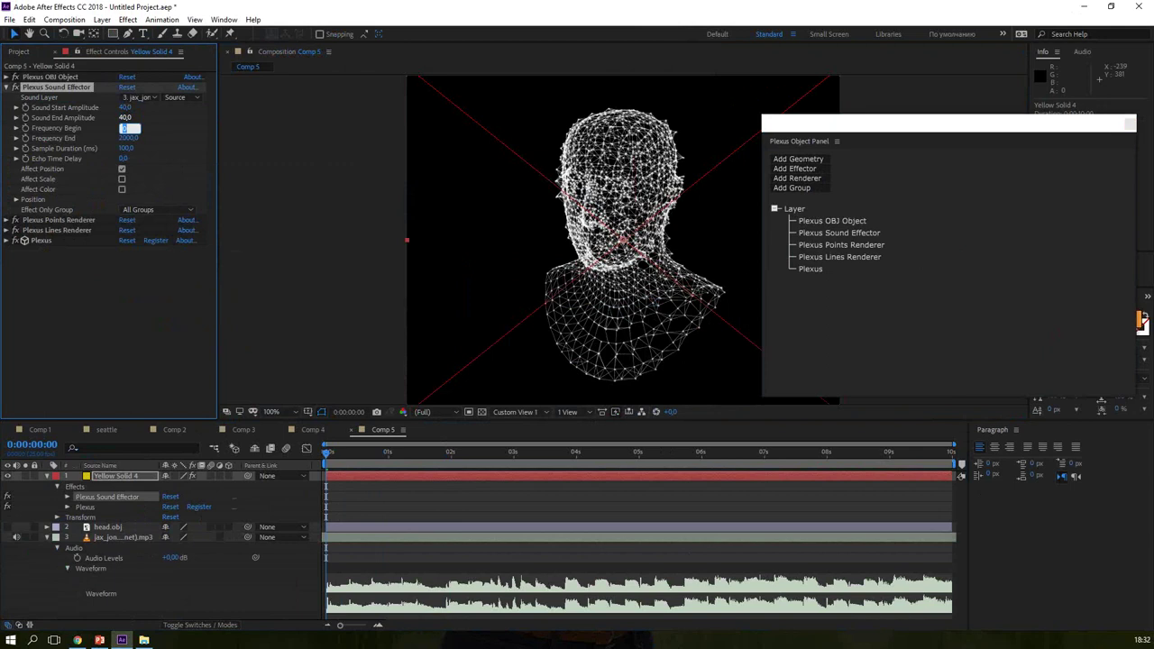
pyautogui.click(122, 180)
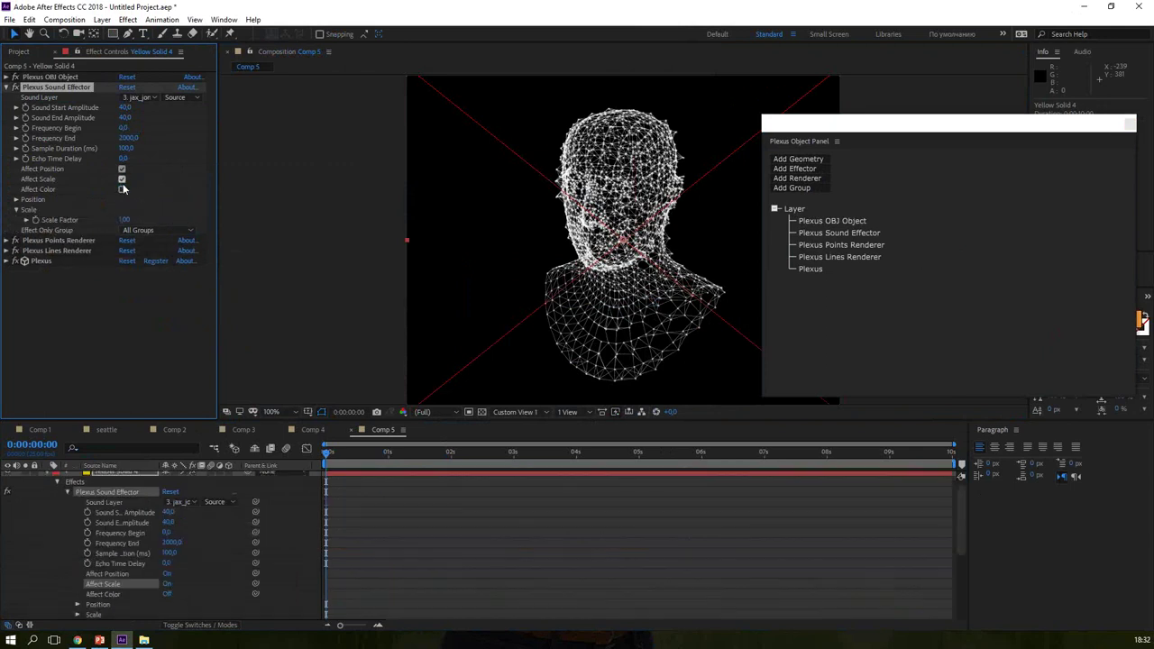
pyautogui.click(122, 191)
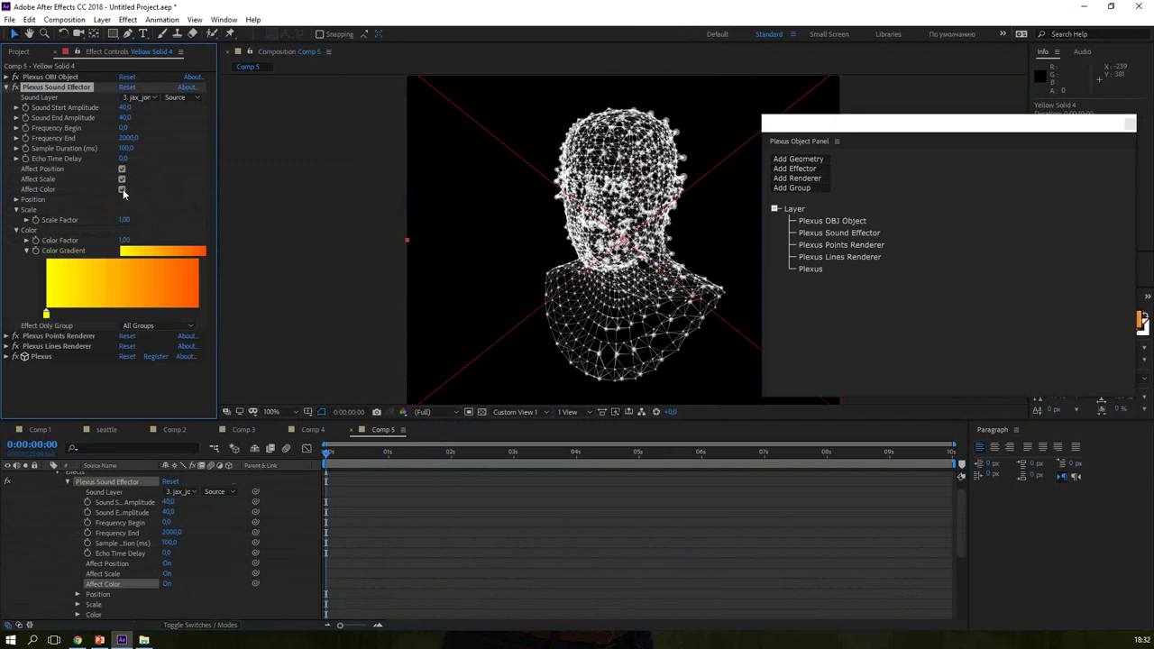
# Step: Make the gradient's right stop red and drag it left for a mostly red gradient
pyautogui.doubleClick(185, 314)
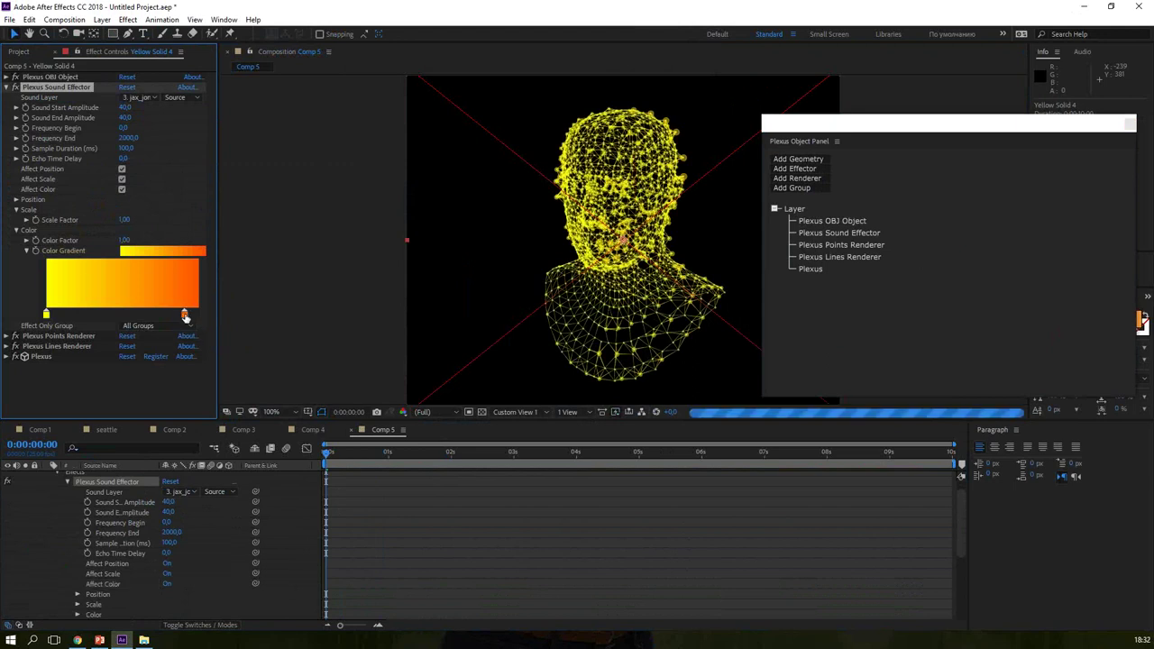
pyautogui.moveTo(869, 264); pyautogui.dragTo(867, 241)
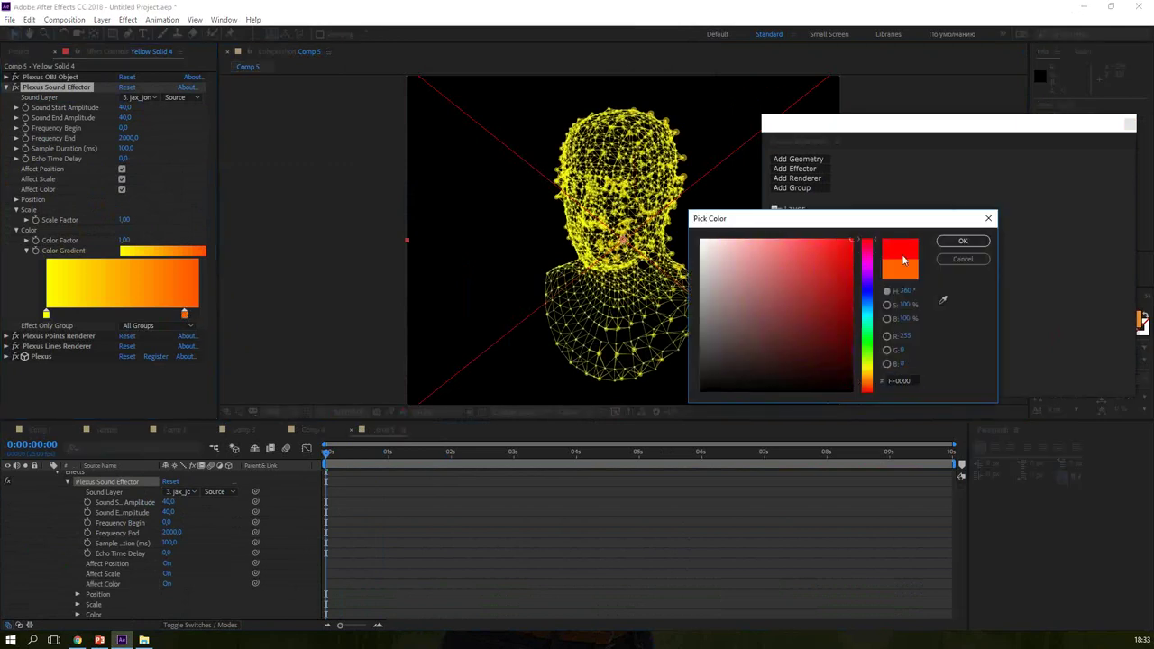
pyautogui.click(963, 241)
pyautogui.moveTo(180, 314); pyautogui.dragTo(78, 315)
# Step: Set both amplitudes to 100, Scale Factor to 2 and Echo Time Delay to 0,5
pyautogui.click(126, 107)
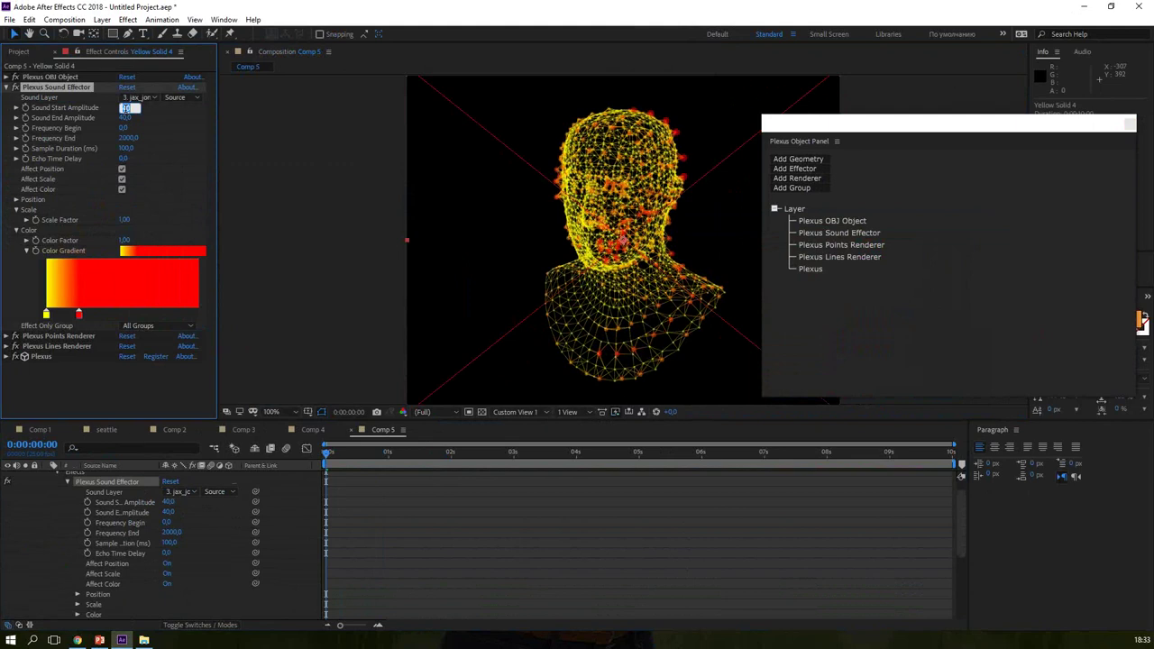
pyautogui.press('Tab')
pyautogui.write('100')
pyautogui.press('Tab')
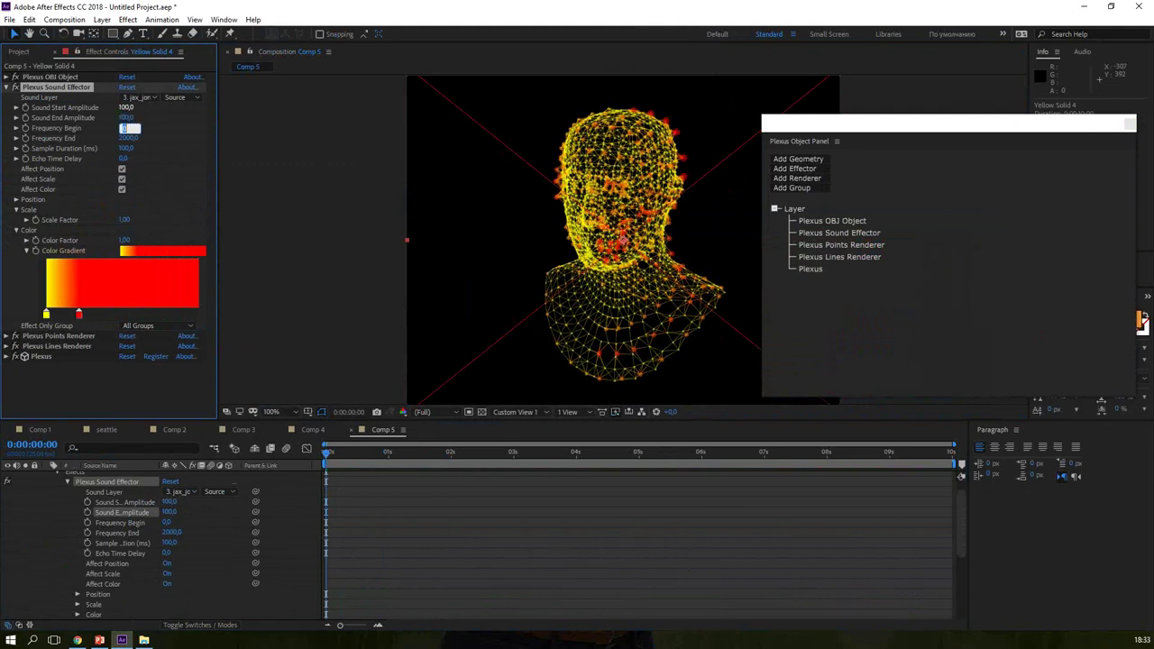
pyautogui.click(124, 219)
pyautogui.write('2')
pyautogui.press('Tab')
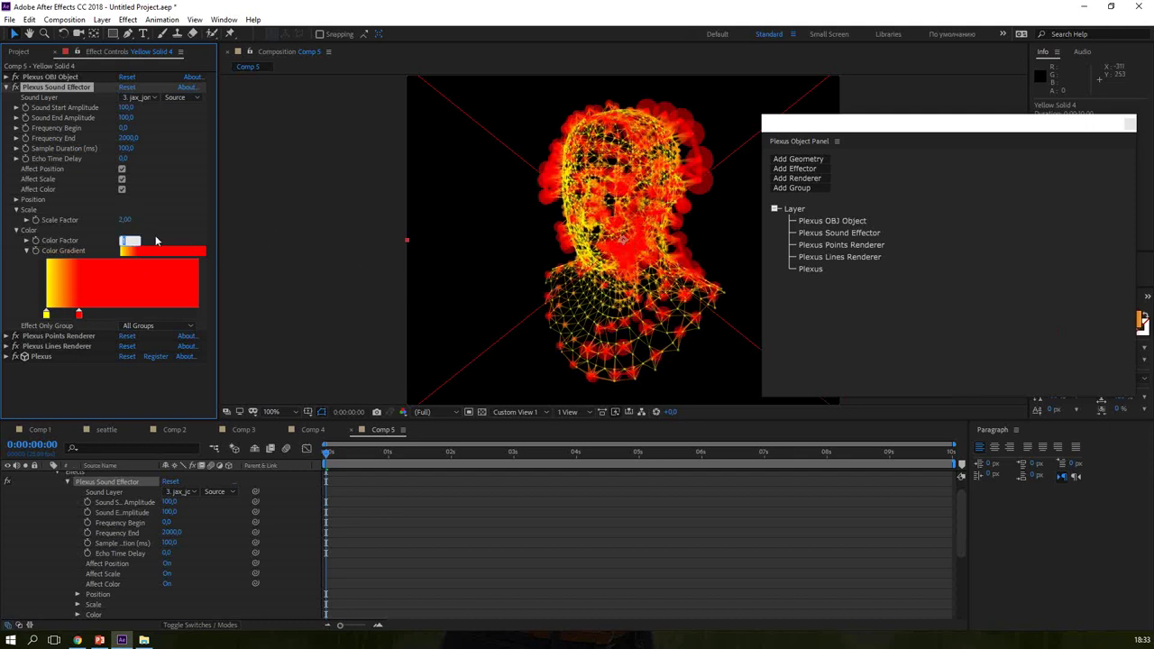
pyautogui.click(123, 159)
pyautogui.write('0,5')
pyautogui.press('Return')
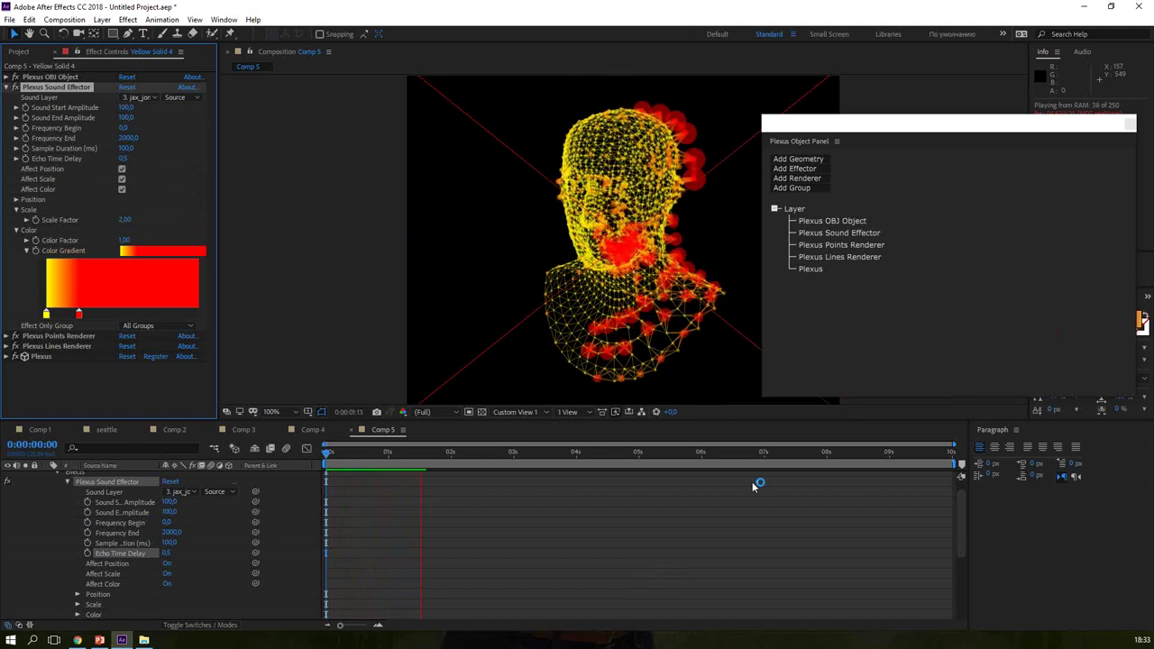
# Step: Stop the preview playback and select the Plexus OBJ Object
pyautogui.press('space')
pyautogui.click(436, 453)
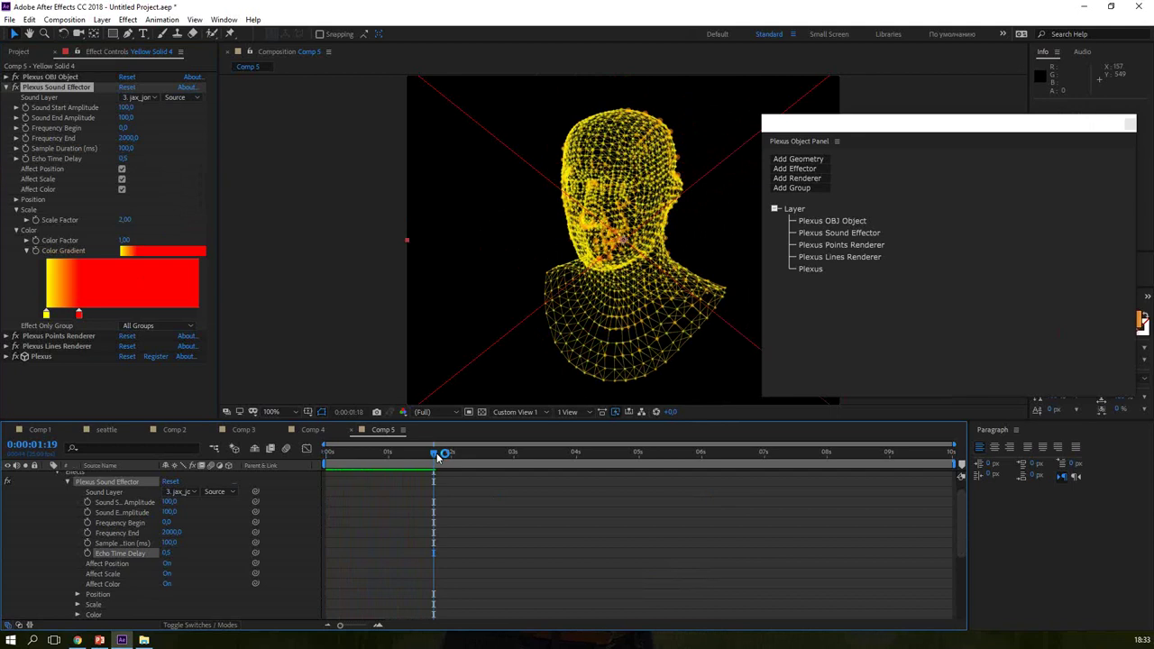
pyautogui.click(853, 221)
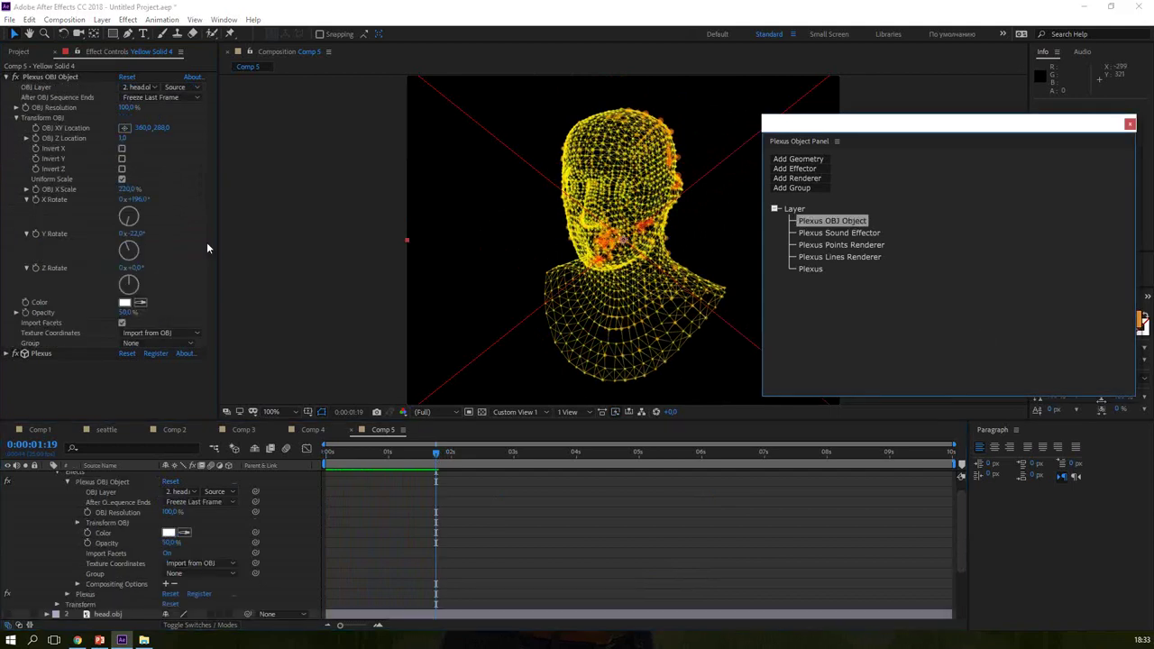
# Step: Keyframe the Plexus head's Y Rotate for a full spin by the end, and adjust X Rotate
pyautogui.click(105, 238)
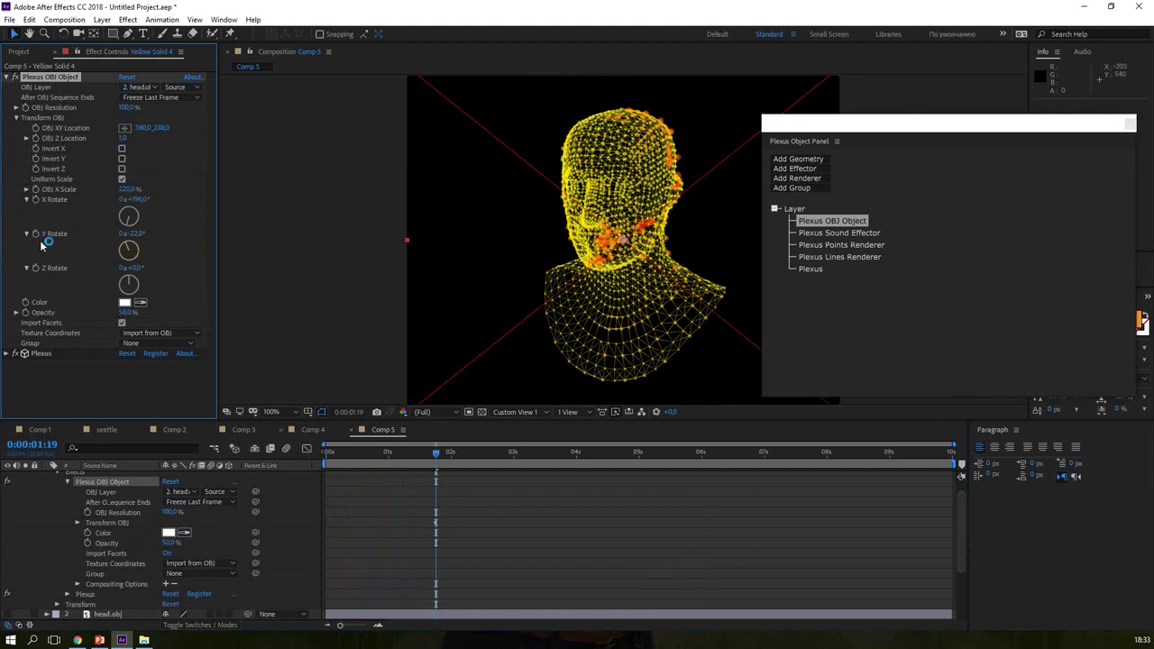
pyautogui.press('space')
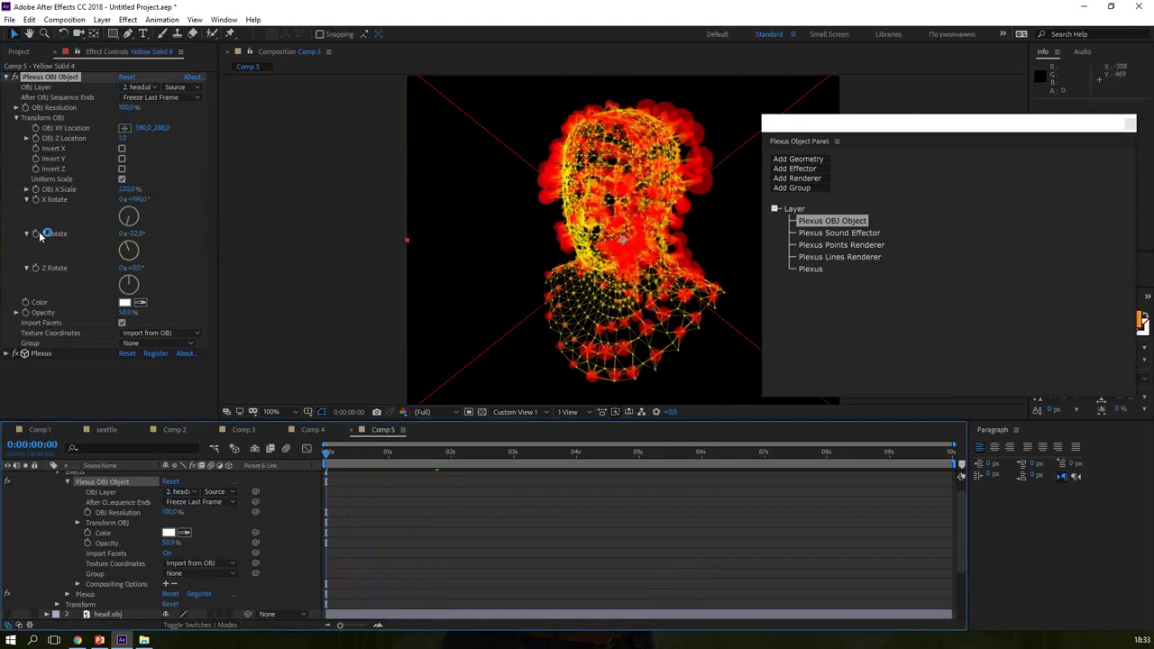
pyautogui.click(36, 236)
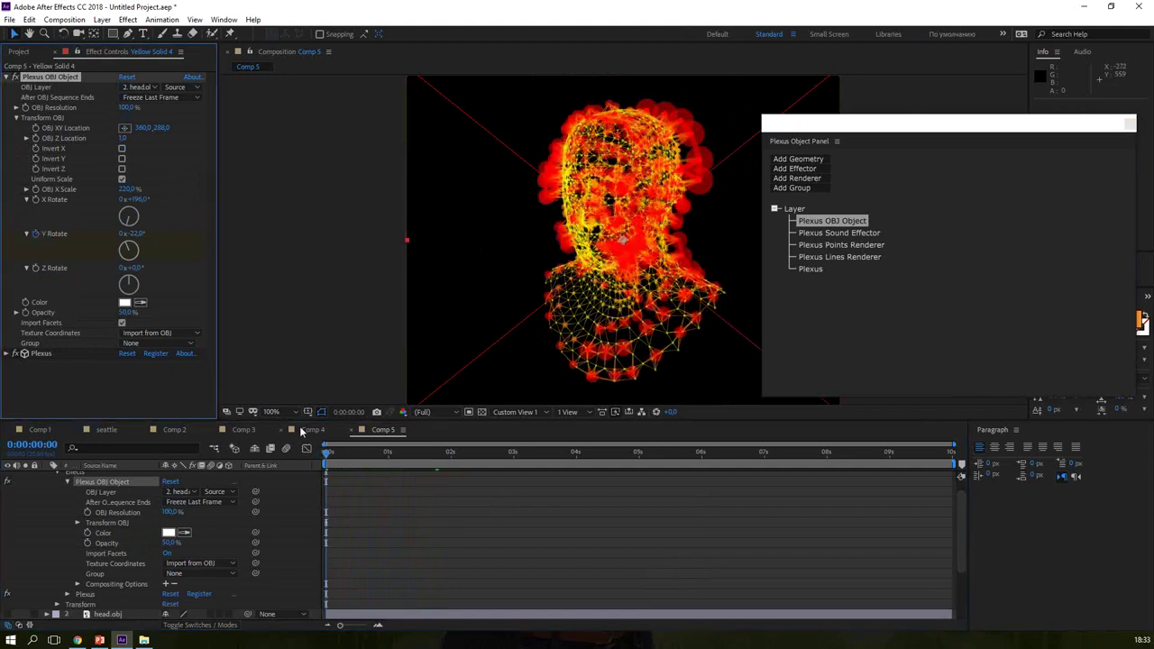
pyautogui.click(521, 469)
pyautogui.press('End')
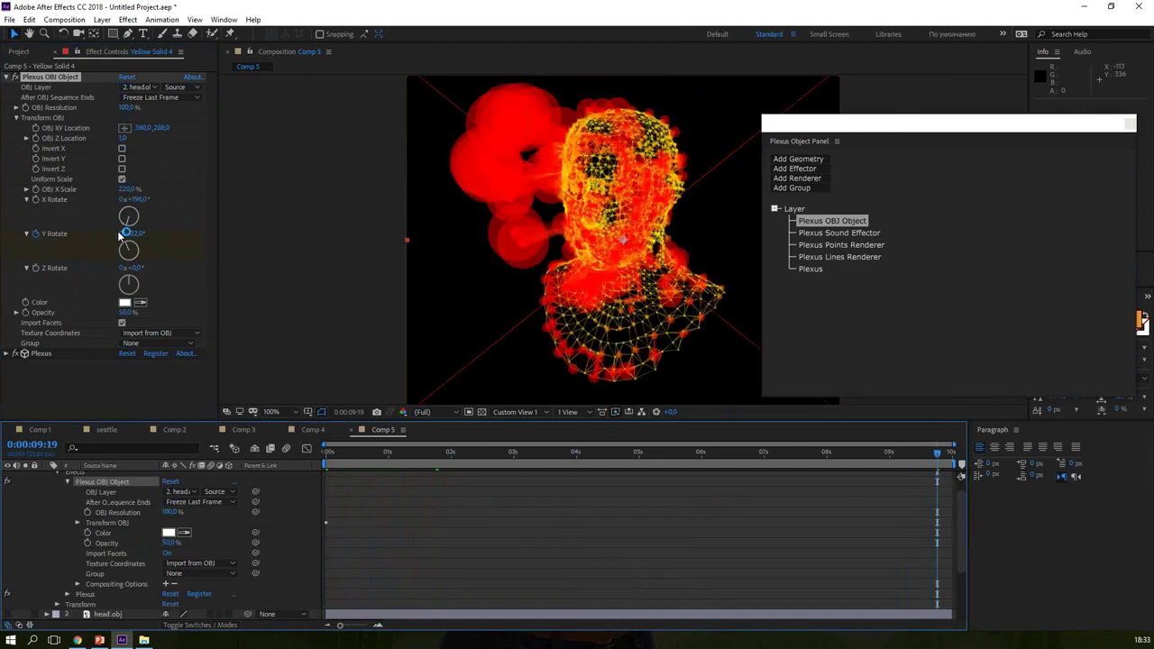
pyautogui.click(118, 234)
pyautogui.moveTo(121, 233); pyautogui.dragTo(124, 237)
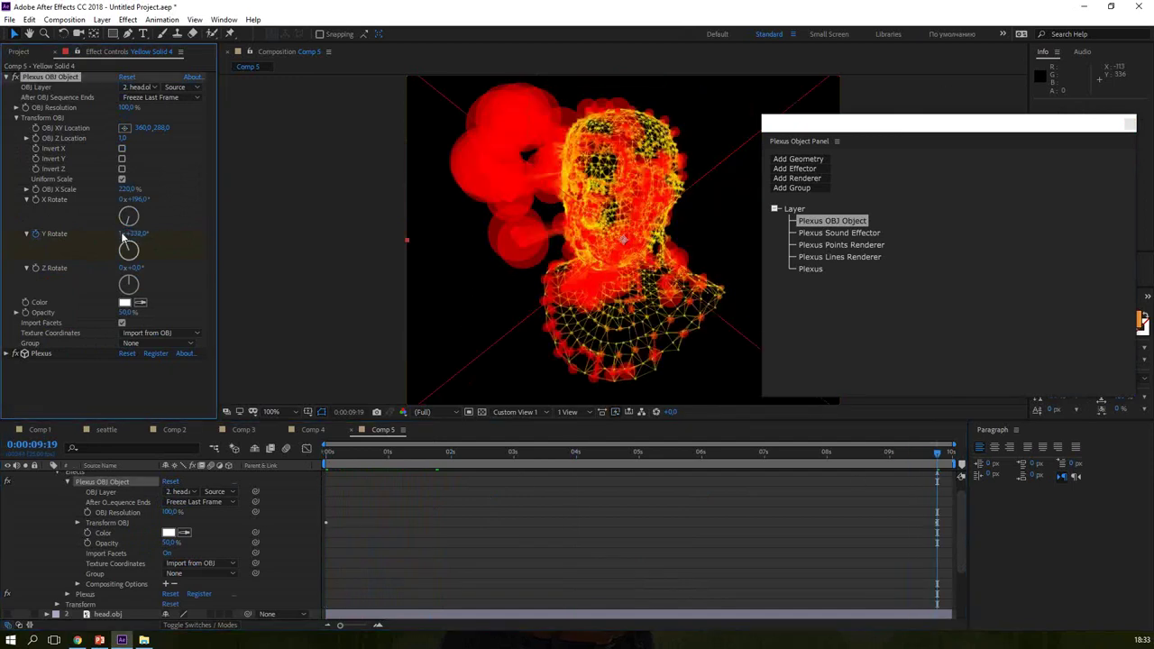
pyautogui.moveTo(109, 208); pyautogui.dragTo(131, 200)
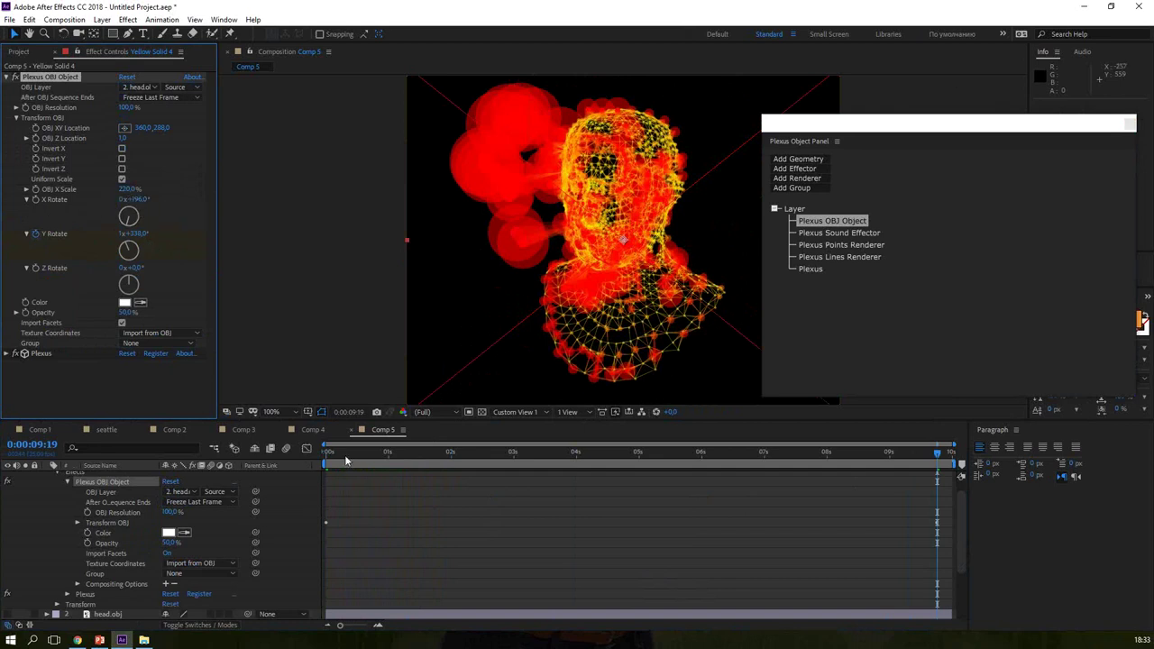
# Step: Keyframe OBJ X Scale from an enlarged start to 200% on the last frame
pyautogui.moveTo(345, 454)
pyautogui.mouseDown()
pyautogui.moveTo(258, 448)
pyautogui.moveTo(543, 456)
pyautogui.mouseUp()
pyautogui.moveTo(130, 188)
pyautogui.mouseDown()
pyautogui.moveTo(227, 188)
pyautogui.moveTo(157, 202)
pyautogui.mouseUp()
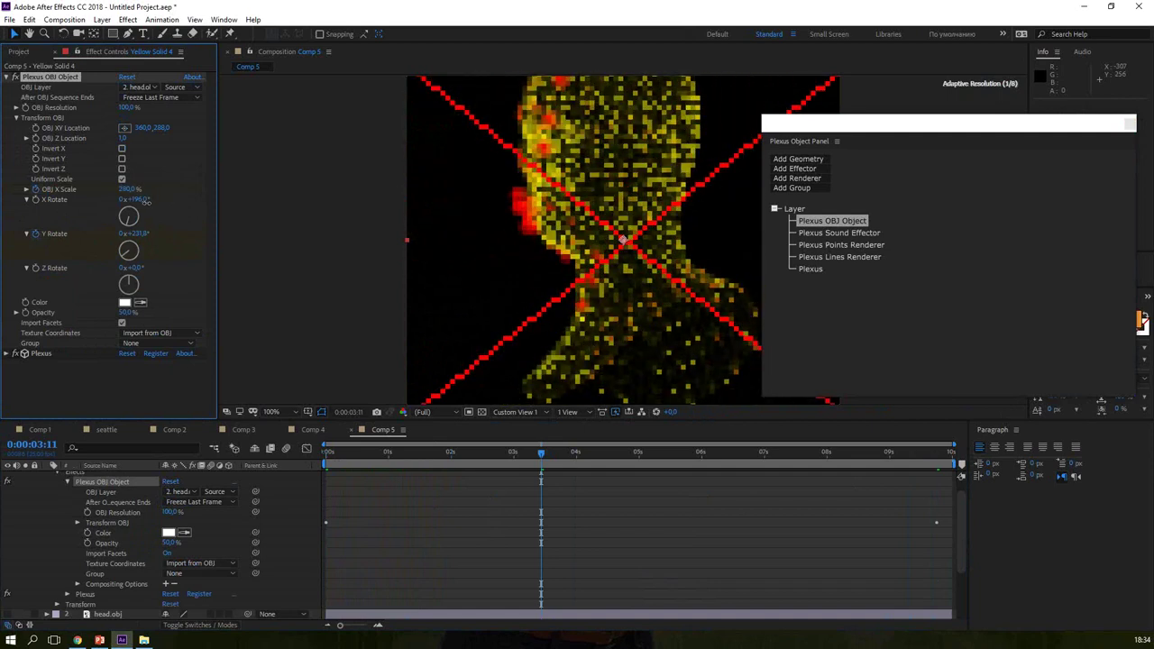
pyautogui.moveTo(548, 457); pyautogui.dragTo(950, 452)
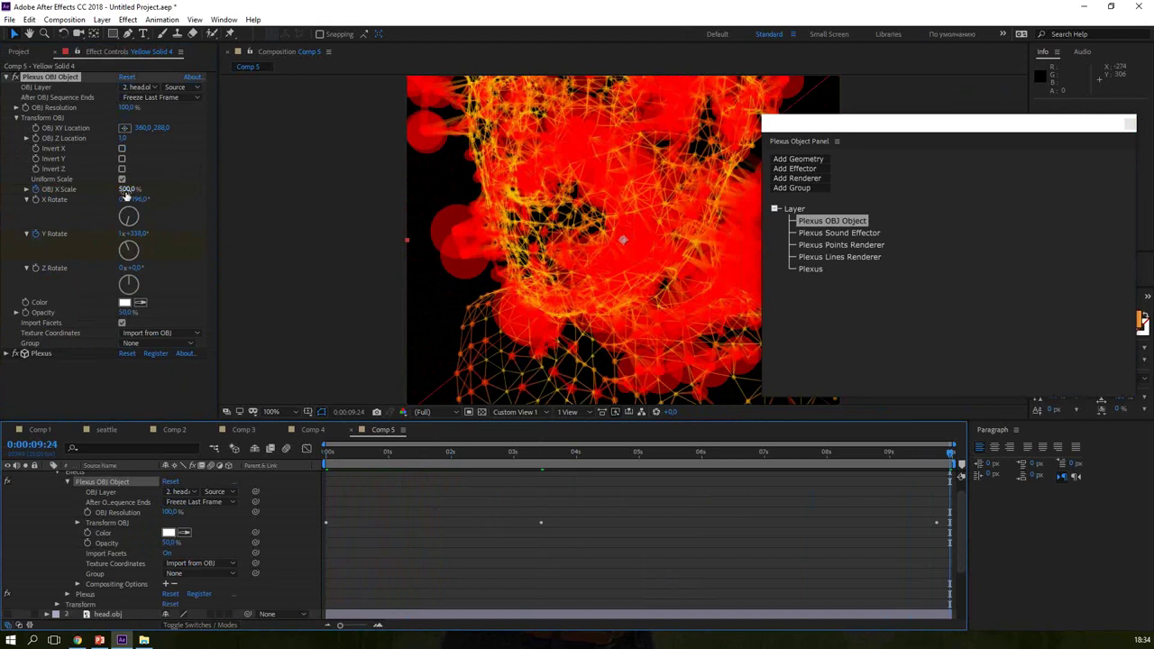
pyautogui.click(128, 190)
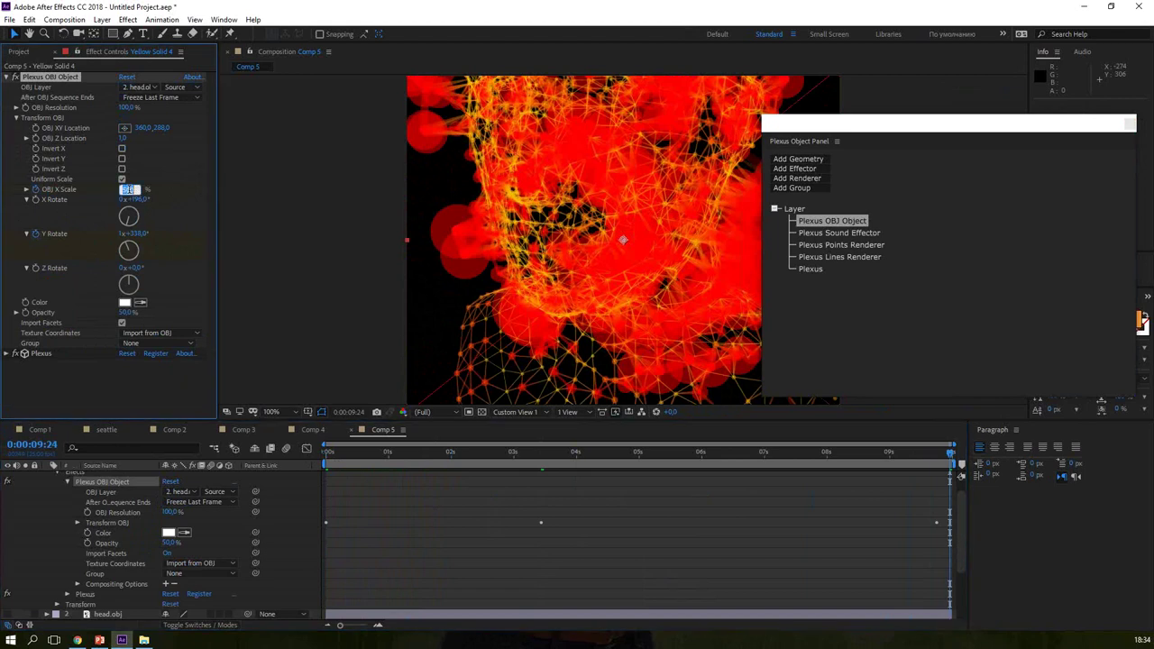
pyautogui.write('200')
pyautogui.press('Return')
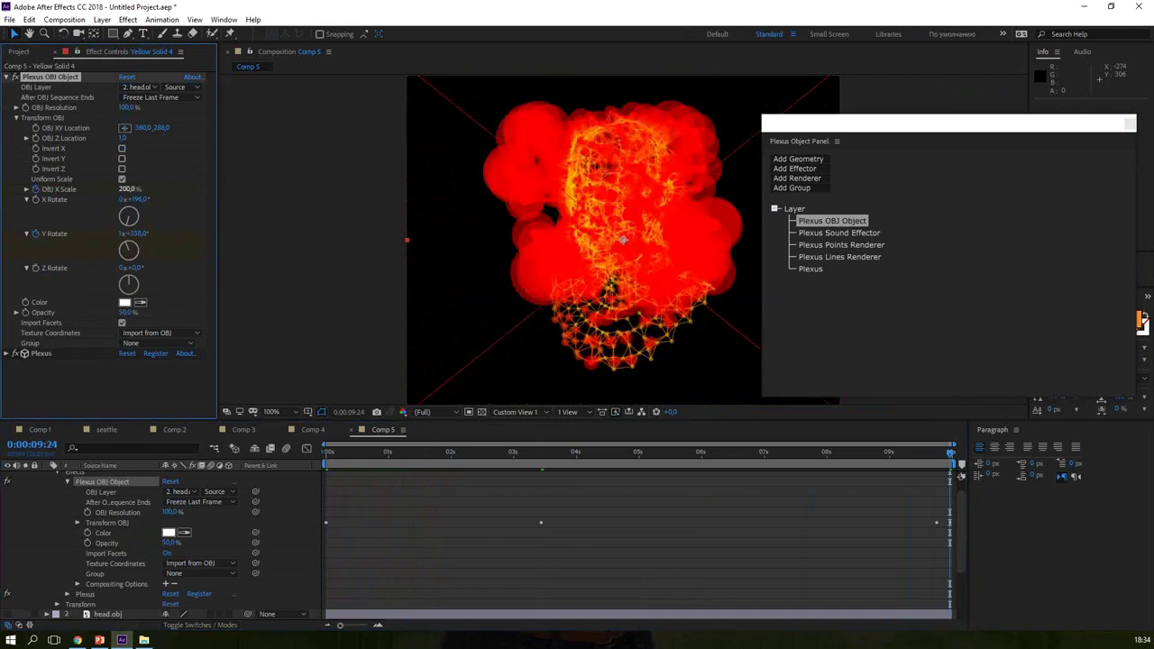
# Step: Preview the head animation from the start, then show the Plexus Sound Effector settings
pyautogui.moveTo(387, 453); pyautogui.dragTo(239, 471)
pyautogui.press('space')
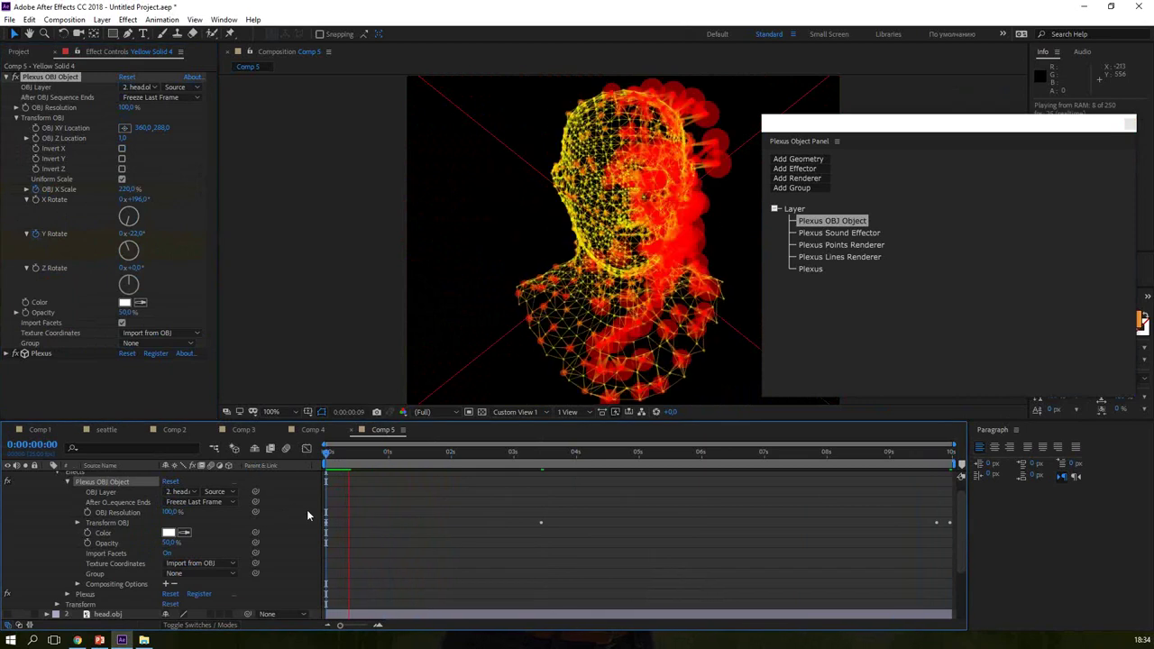
pyautogui.press('space')
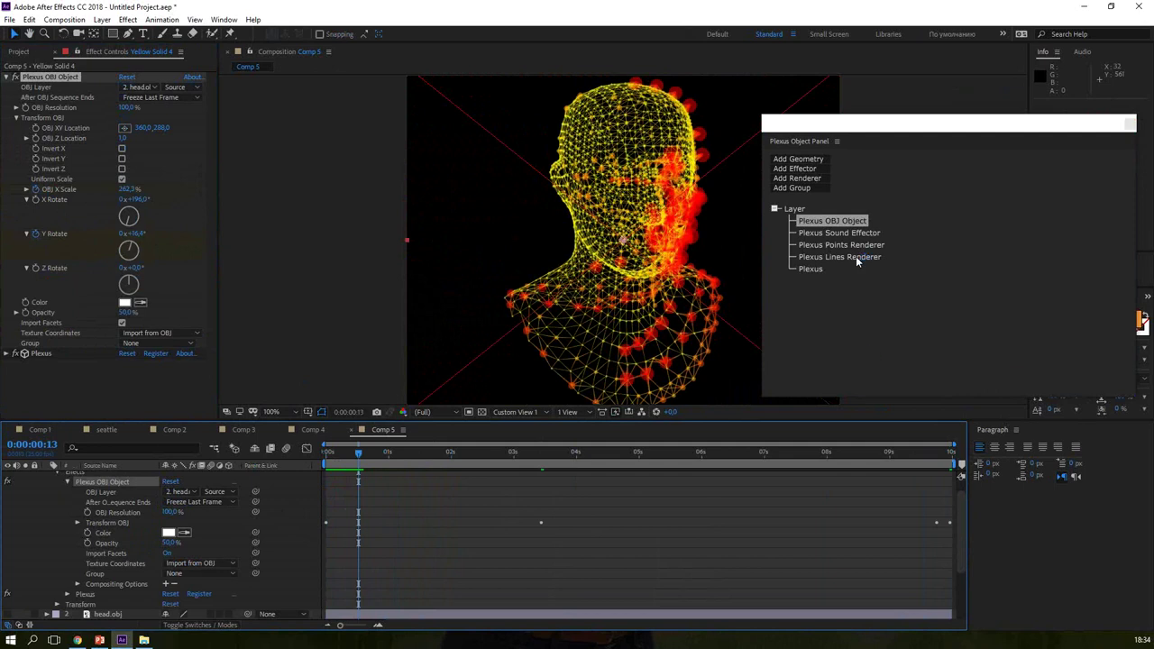
pyautogui.click(838, 233)
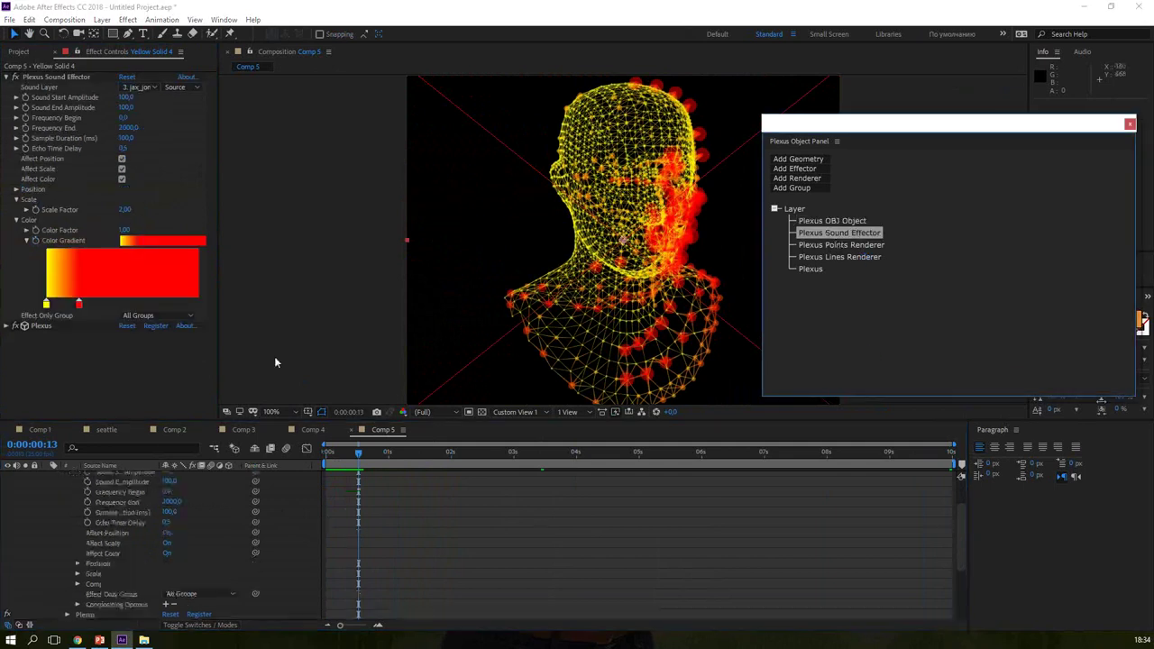
# Step: Set Sound Effector Scale Factor to 1,50, scrub to ~3 s, then show PowerPoint's Revision RE:Flex slide
pyautogui.click(128, 209)
pyautogui.write('1,5')
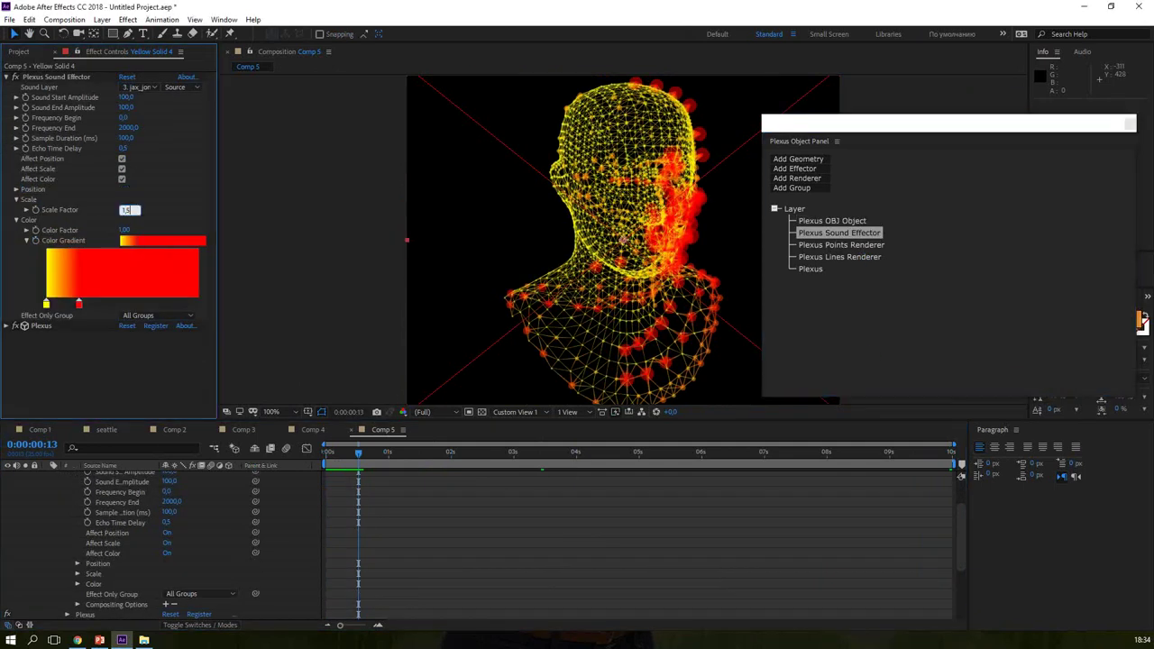
pyautogui.press('Return')
pyautogui.moveTo(363, 455)
pyautogui.mouseDown()
pyautogui.moveTo(571, 464)
pyautogui.moveTo(538, 475)
pyautogui.moveTo(533, 461)
pyautogui.mouseUp()
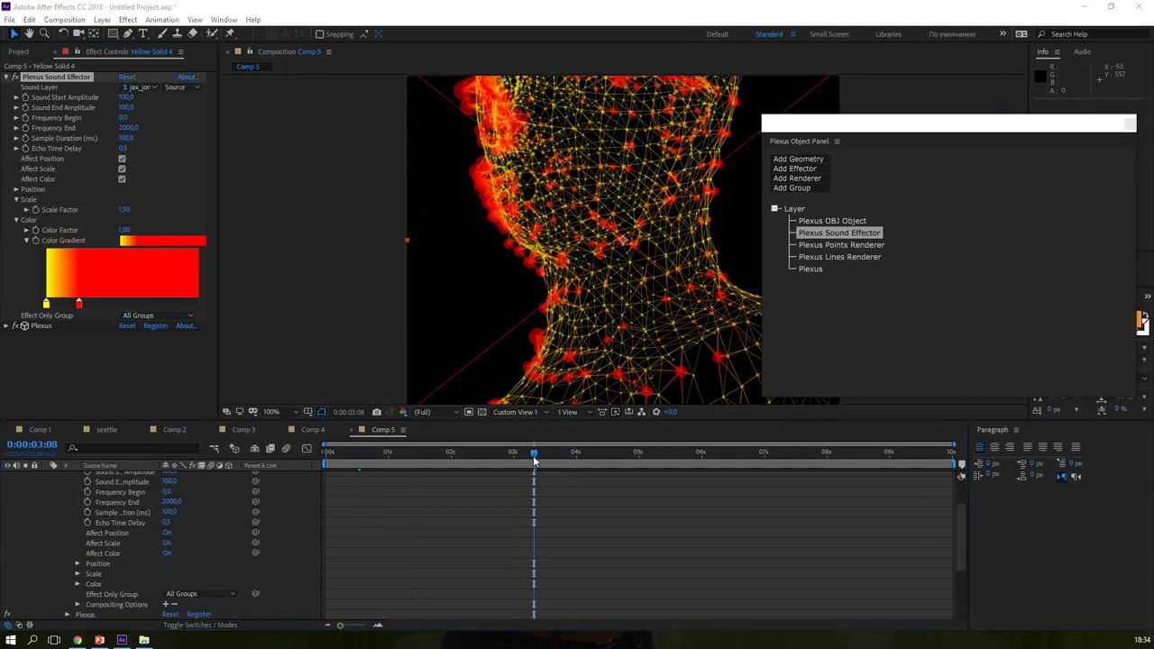
pyautogui.hotkey('alt', 'Tab')
pyautogui.click(51, 458)
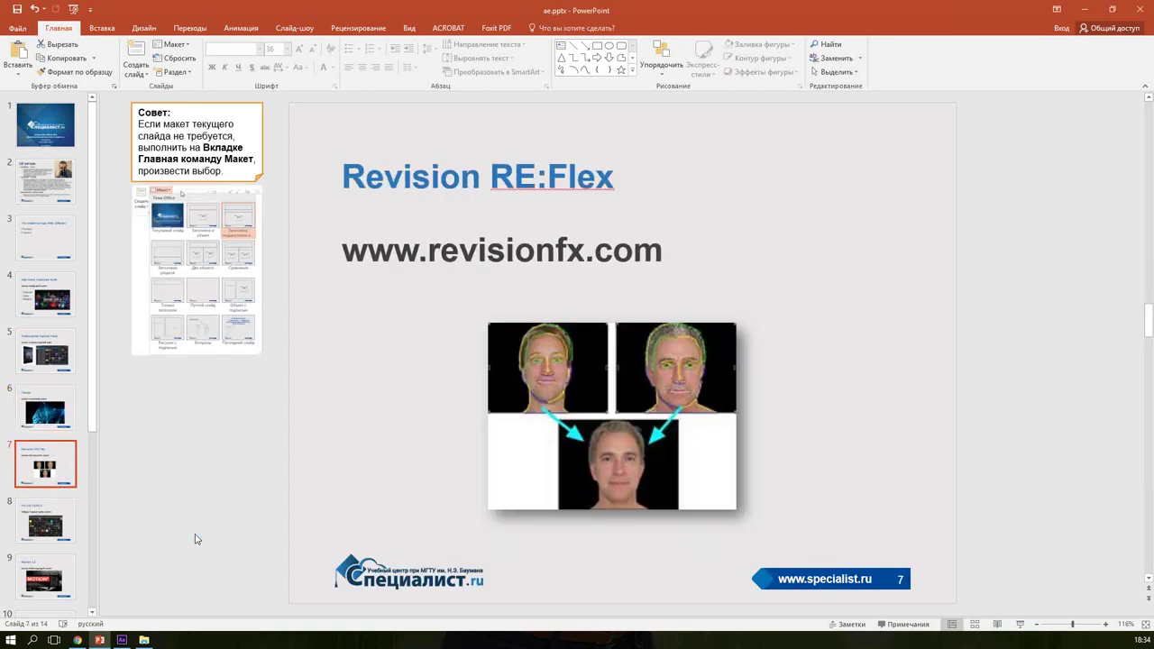
# Step: Bring up Chrome on the RE:Vision Effects tab at revisionfx.com
pyautogui.click(79, 640)
pyautogui.click(365, 10)
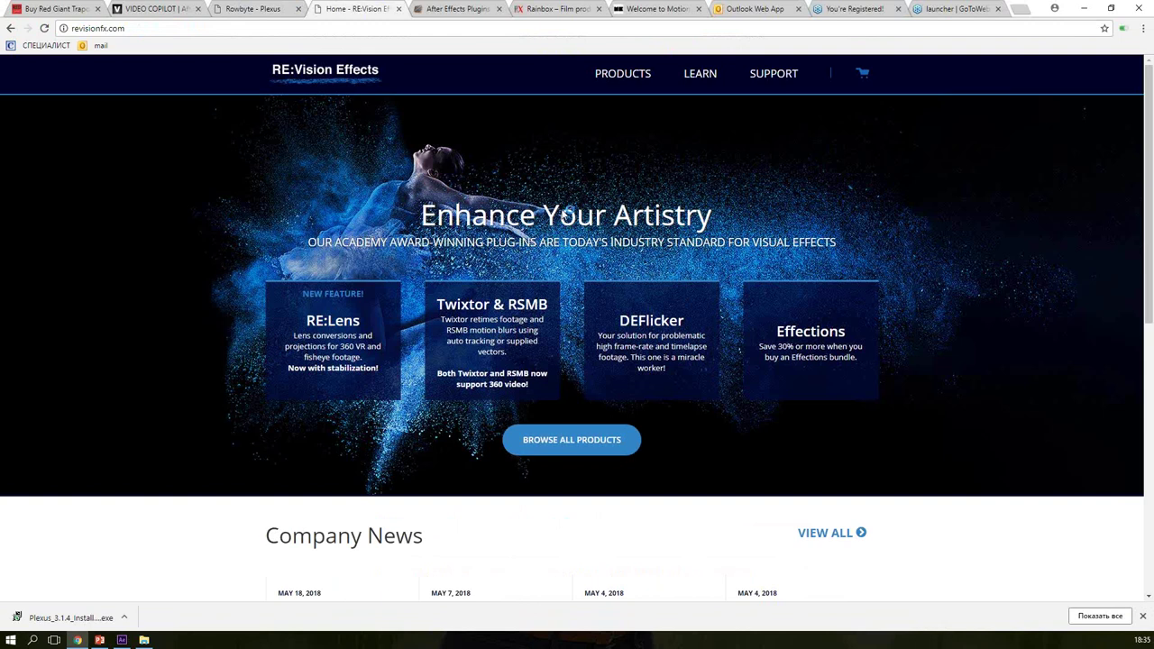
# Step: Open the RE:Flex page from the PRODUCTS menu, then return to the PowerPoint deck
pyautogui.moveTo(619, 72)
pyautogui.click(623, 279)
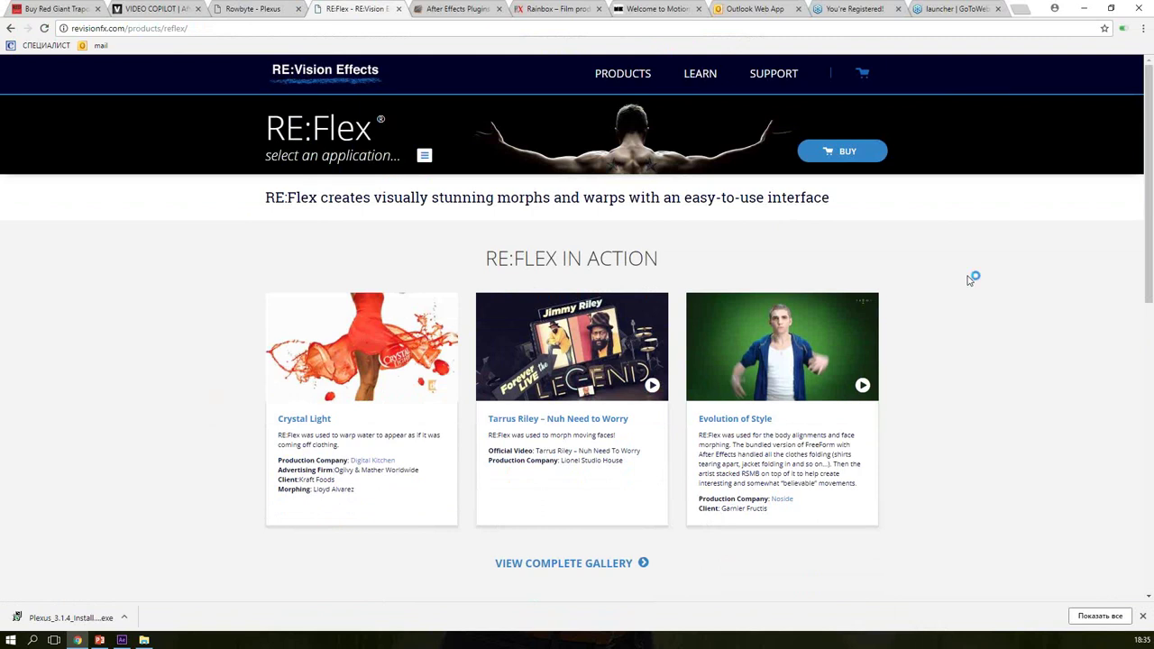
pyautogui.hotkey('alt', 'Tab')
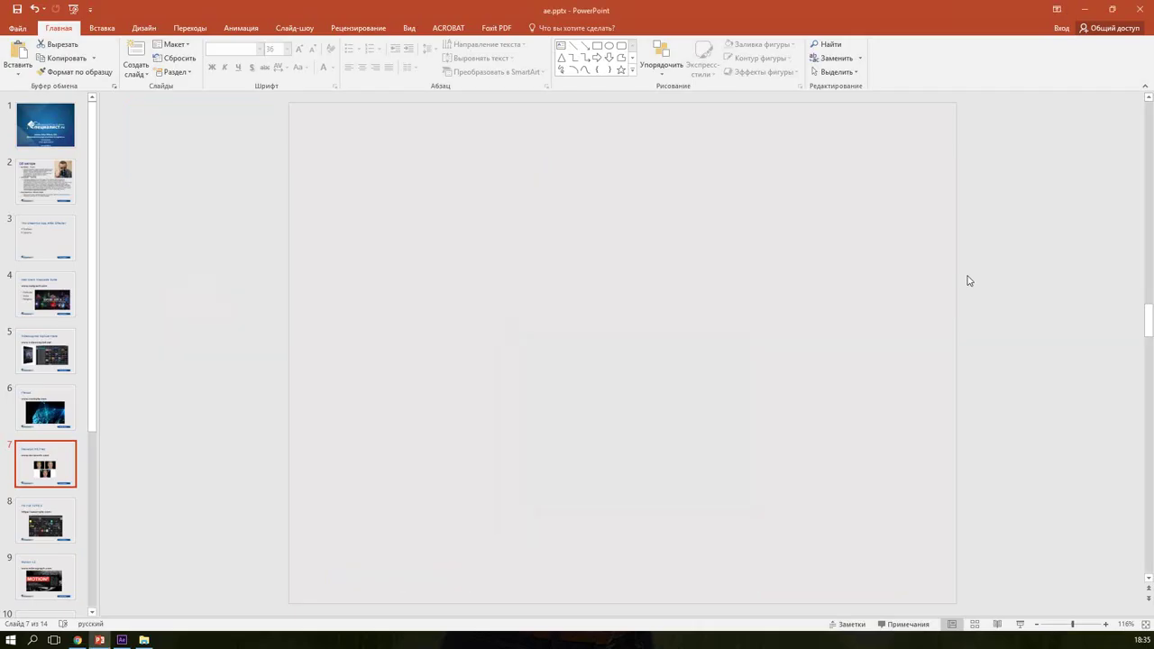
# Step: Import picture0.jpg and picture30.jpg from REFlex4 and create a comp from picture0.jpg
pyautogui.hotkey('alt', 'Tab')
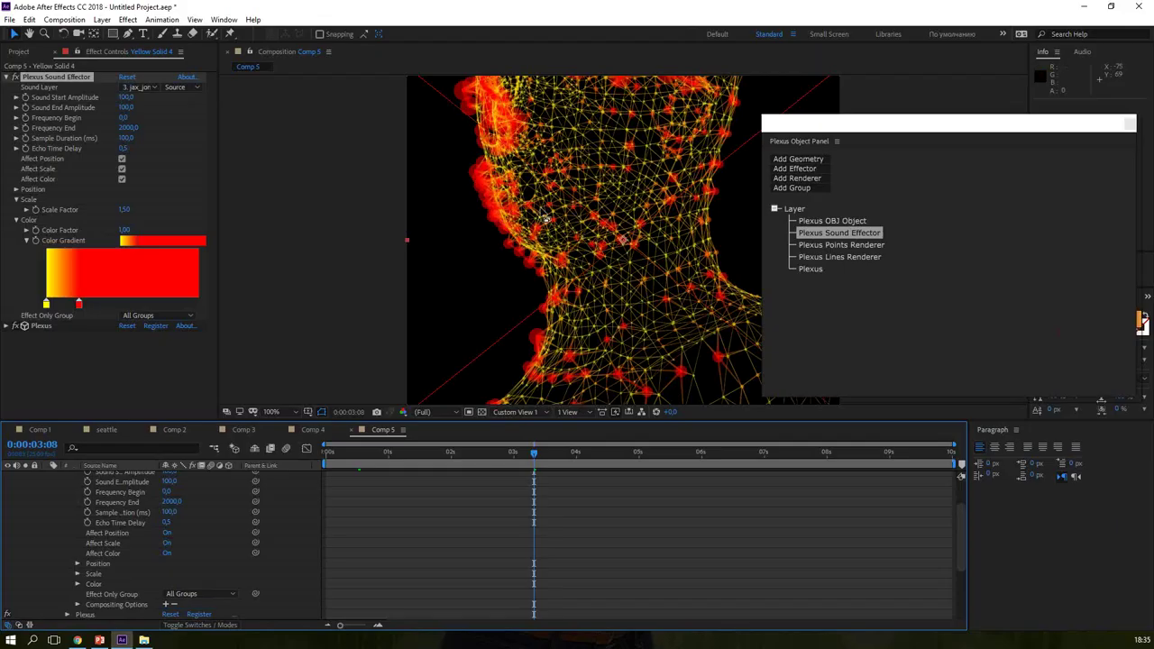
pyautogui.click(27, 49)
pyautogui.doubleClick(90, 352)
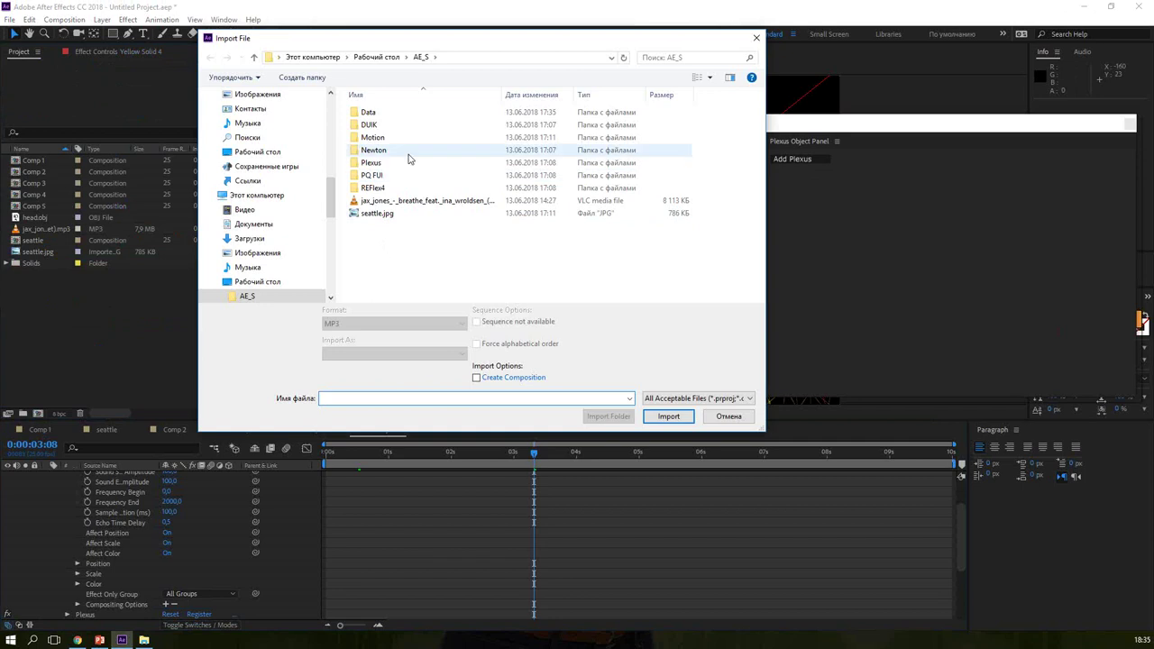
pyautogui.click(378, 189)
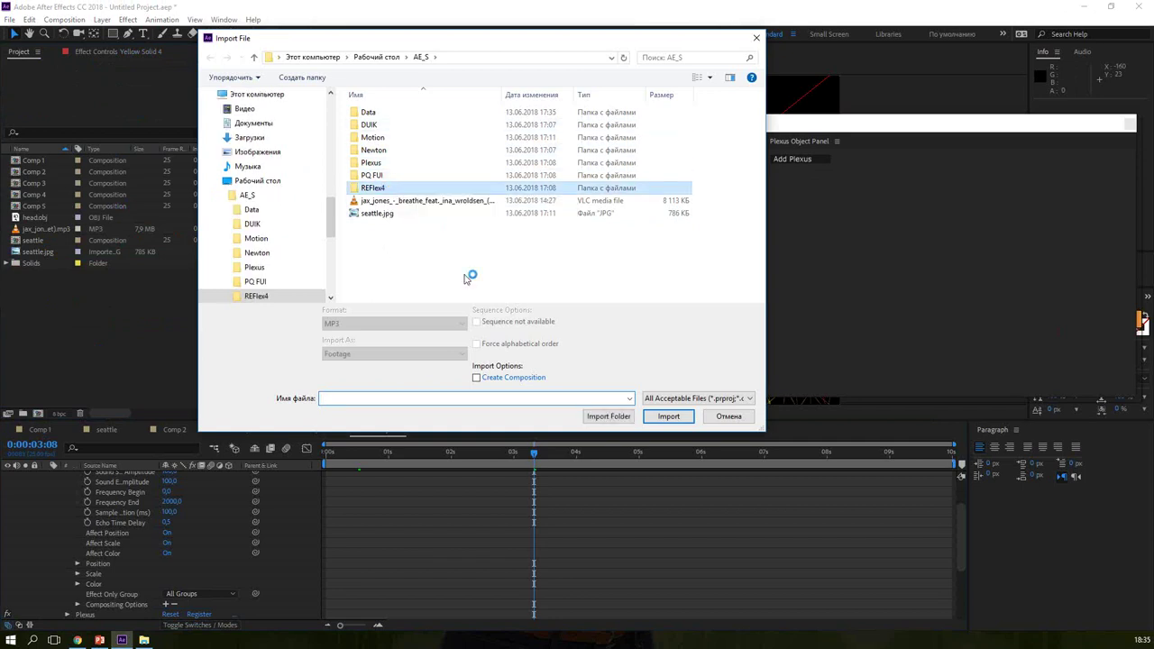
pyautogui.click(517, 126)
pyautogui.keyDown('ctrl'); pyautogui.click(587, 126); pyautogui.keyUp('ctrl')
pyautogui.click(669, 416)
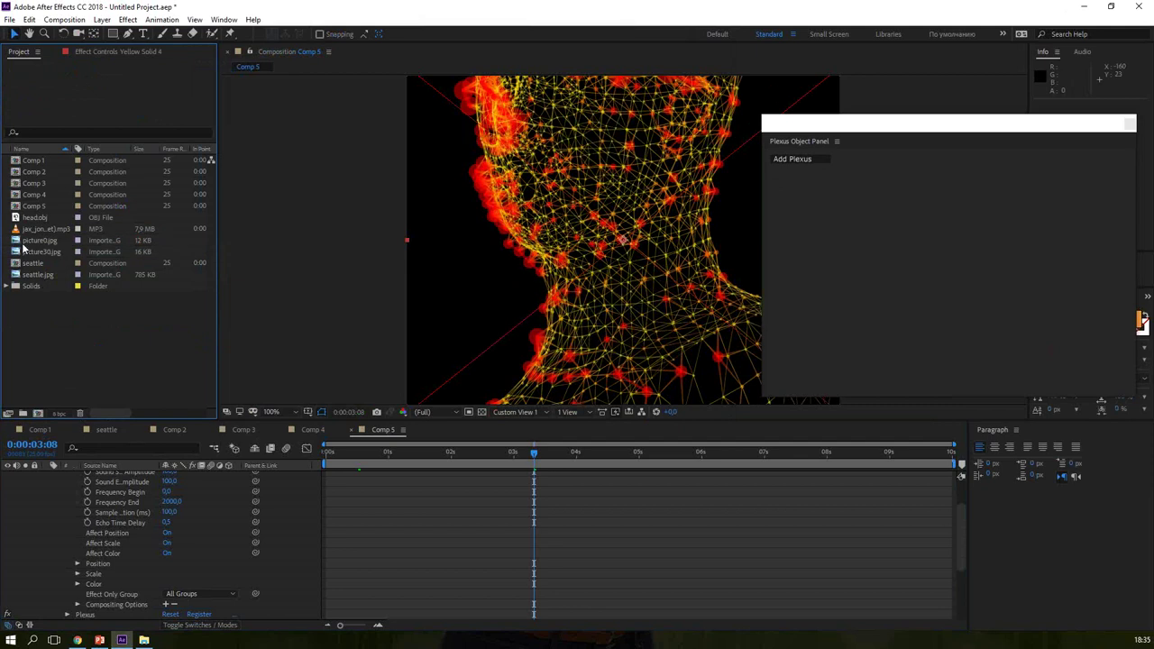
pyautogui.moveTo(39, 240); pyautogui.dragTo(37, 412)
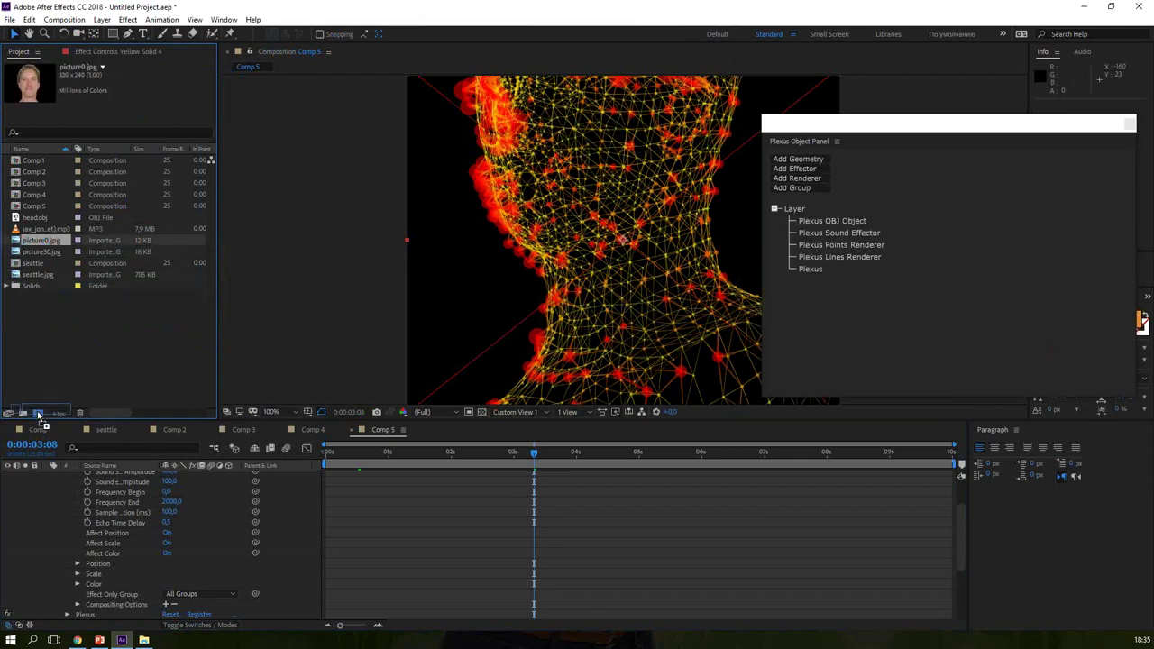
pyautogui.moveTo(37, 413); pyautogui.dragTo(37, 412)
# Step: Add picture30.jpg to picture0, zoom to Fit, close the Plexus panel, and set a two-second work area
pyautogui.moveTo(47, 263); pyautogui.dragTo(117, 528)
pyautogui.click(273, 412)
pyautogui.click(297, 197)
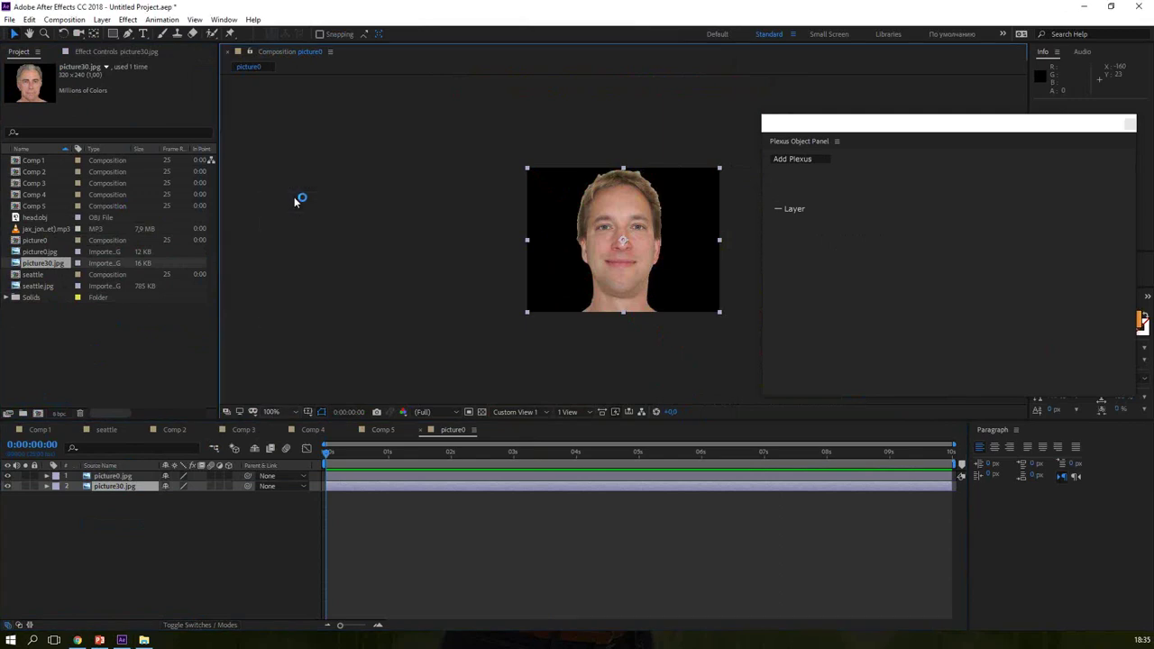
pyautogui.click(7, 476)
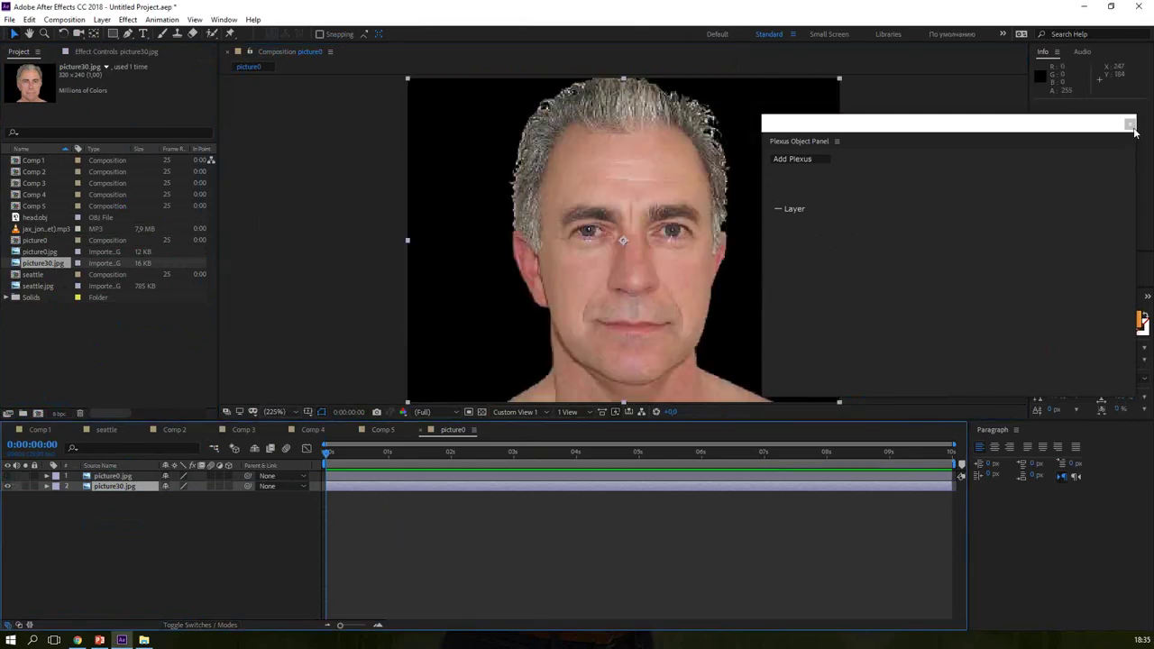
pyautogui.click(1129, 123)
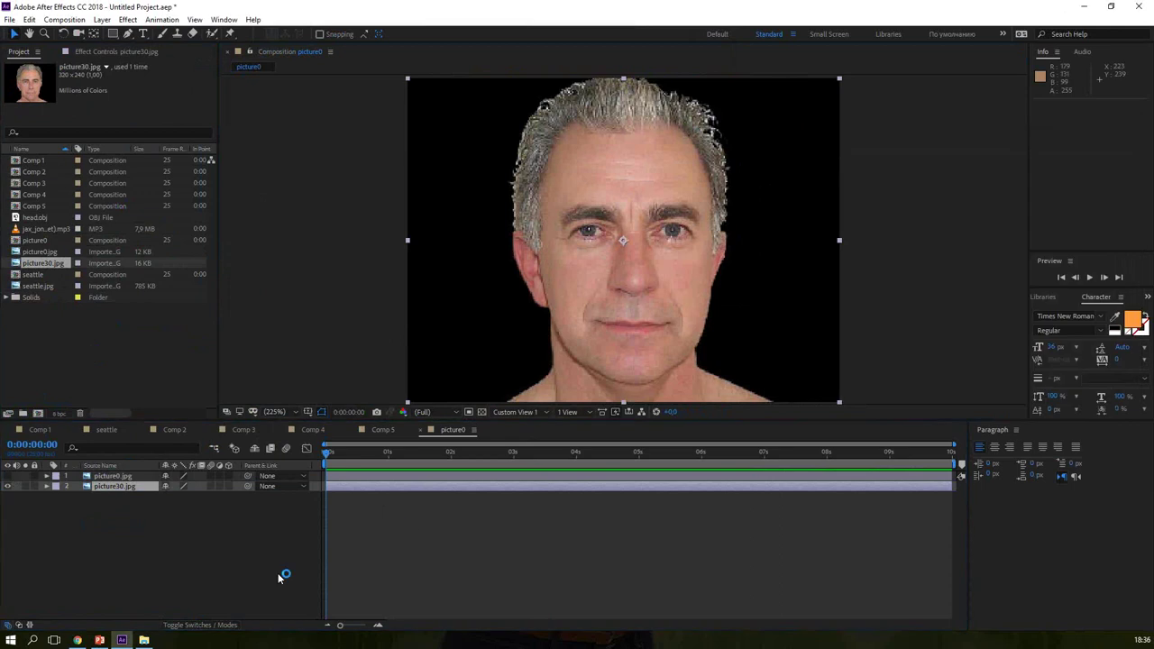
pyautogui.click(7, 475)
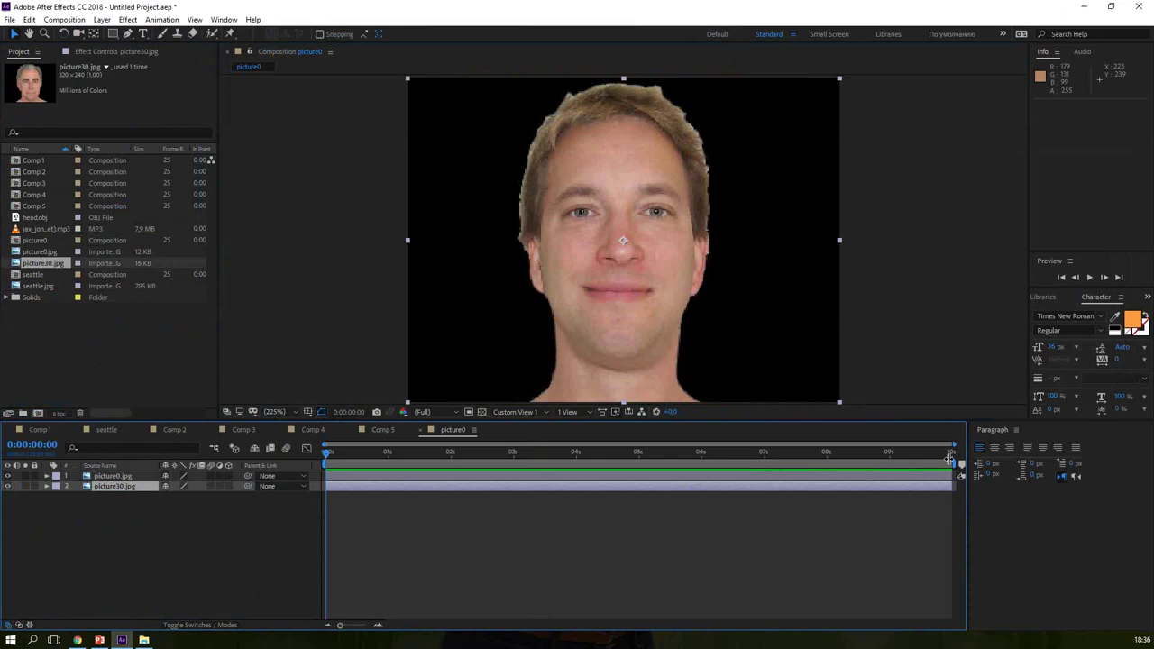
pyautogui.moveTo(954, 463); pyautogui.dragTo(452, 463)
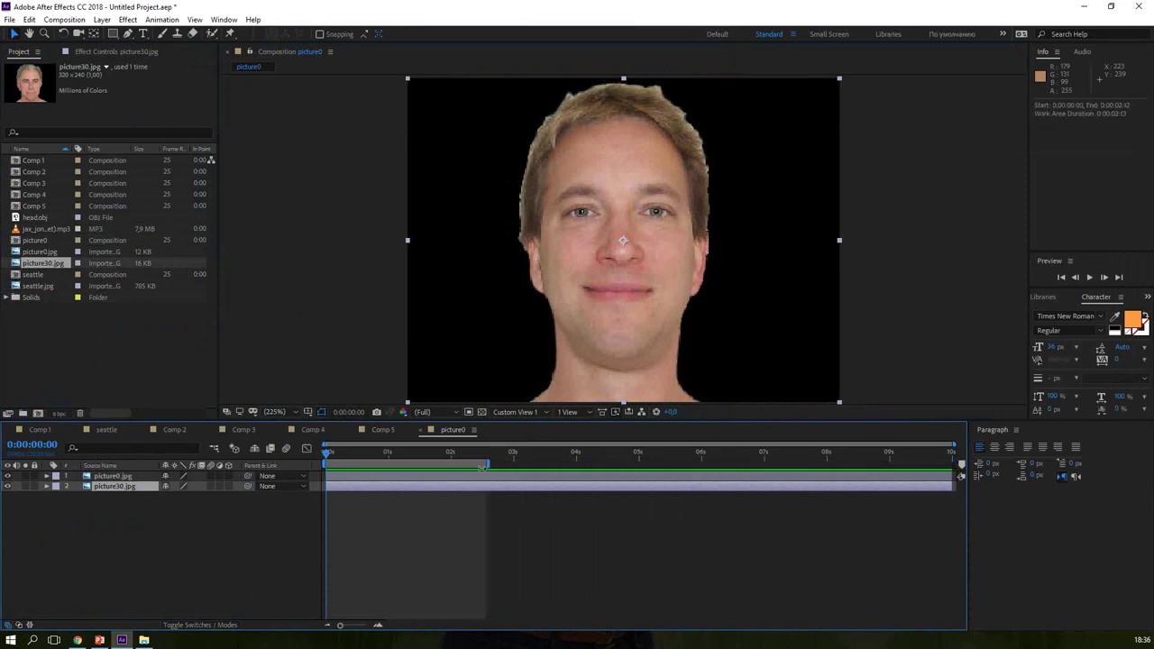
# Step: Trim the comp to the work area and shorten both photo layers, picture30.jpg to 1 frame
pyautogui.rightClick(434, 463)
pyautogui.click(460, 498)
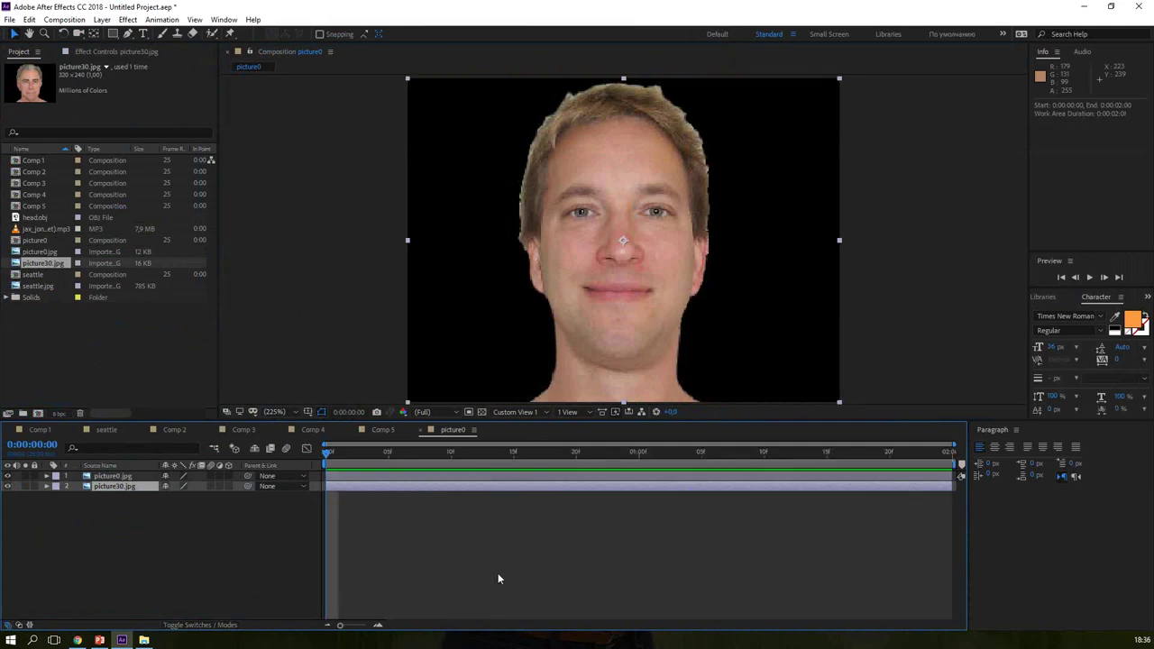
pyautogui.click(29, 625)
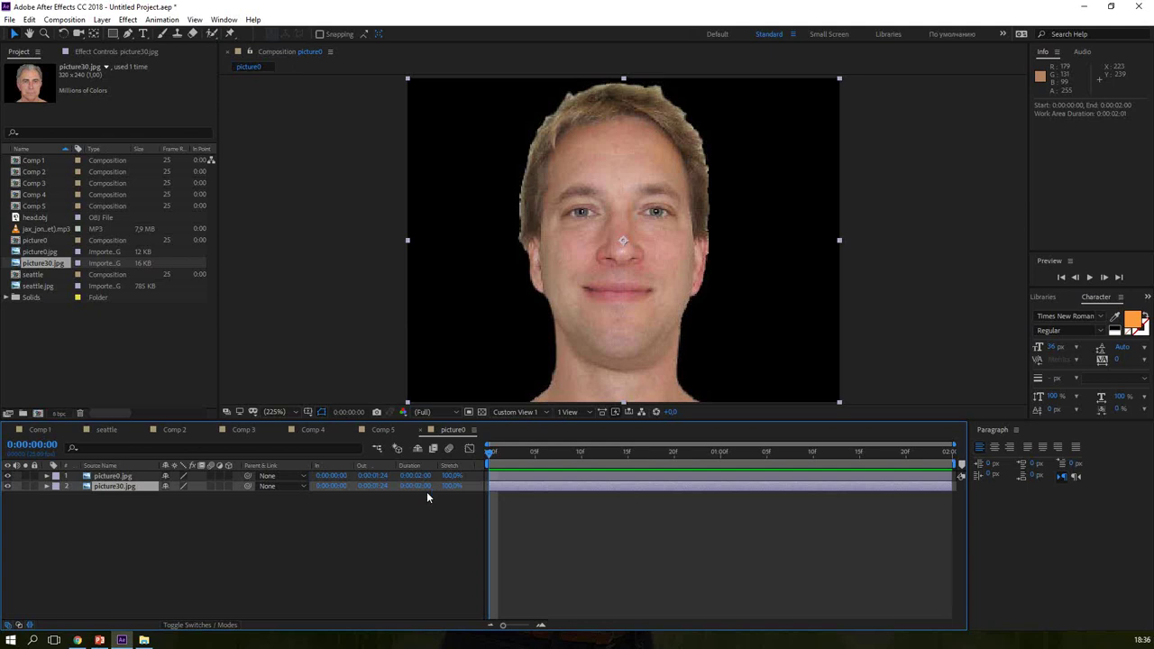
pyautogui.moveTo(417, 476)
pyautogui.mouseDown()
pyautogui.moveTo(403, 485)
pyautogui.moveTo(420, 484)
pyautogui.mouseUp()
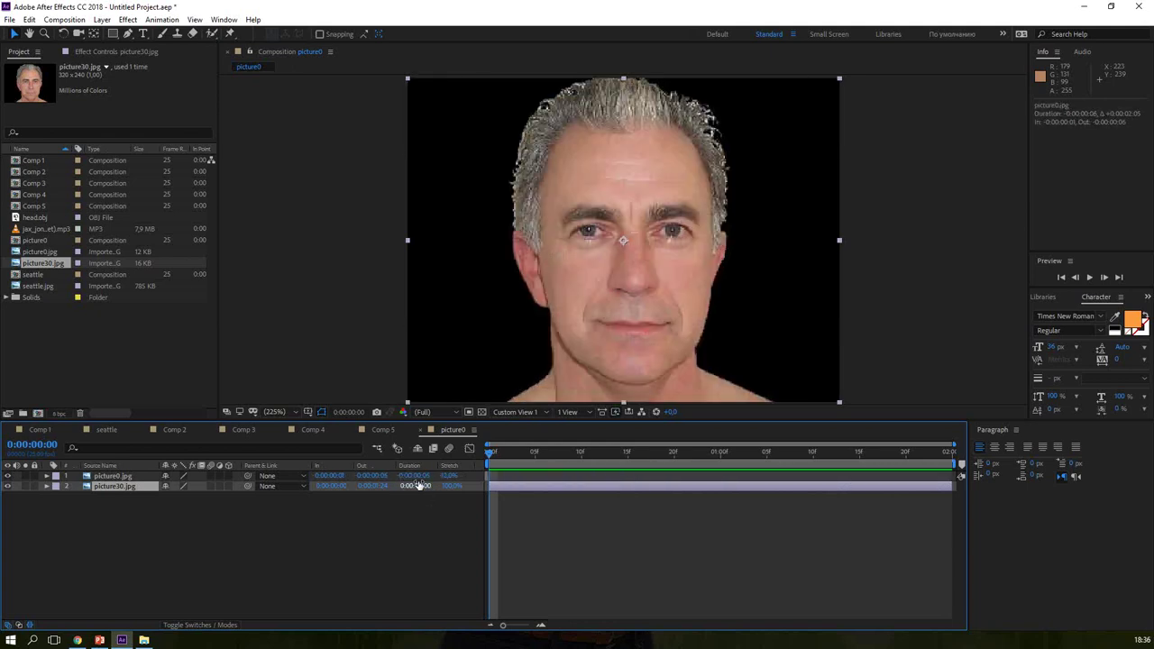
pyautogui.click(418, 478)
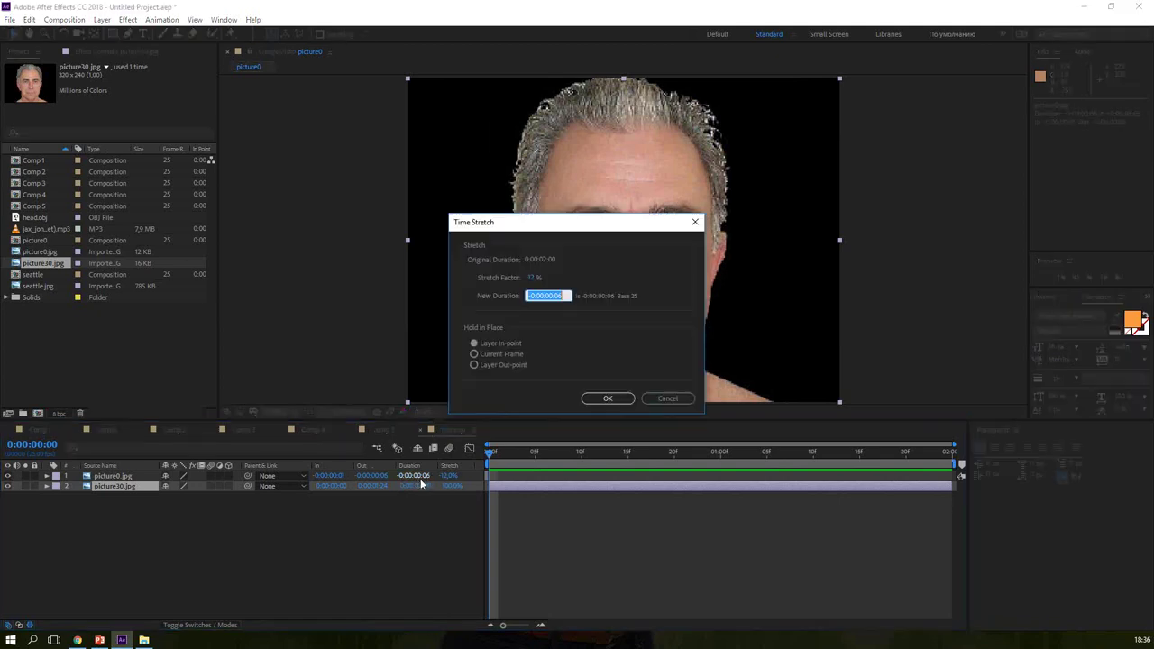
pyautogui.press('Return')
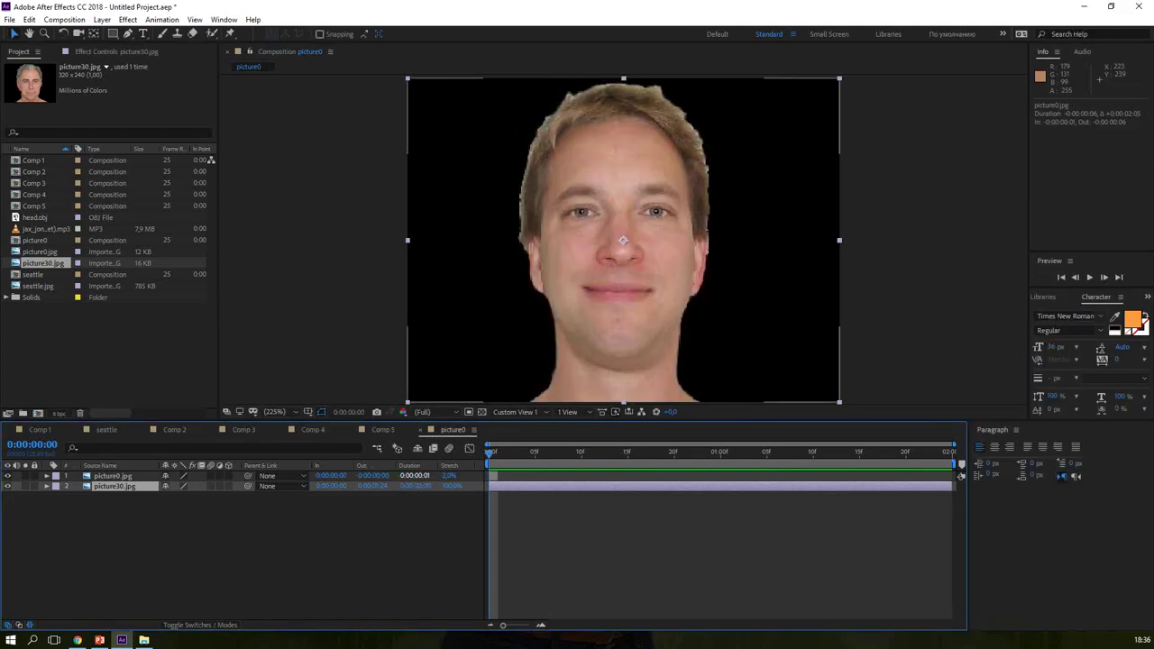
pyautogui.click(413, 486)
pyautogui.write('1')
pyautogui.press('Return')
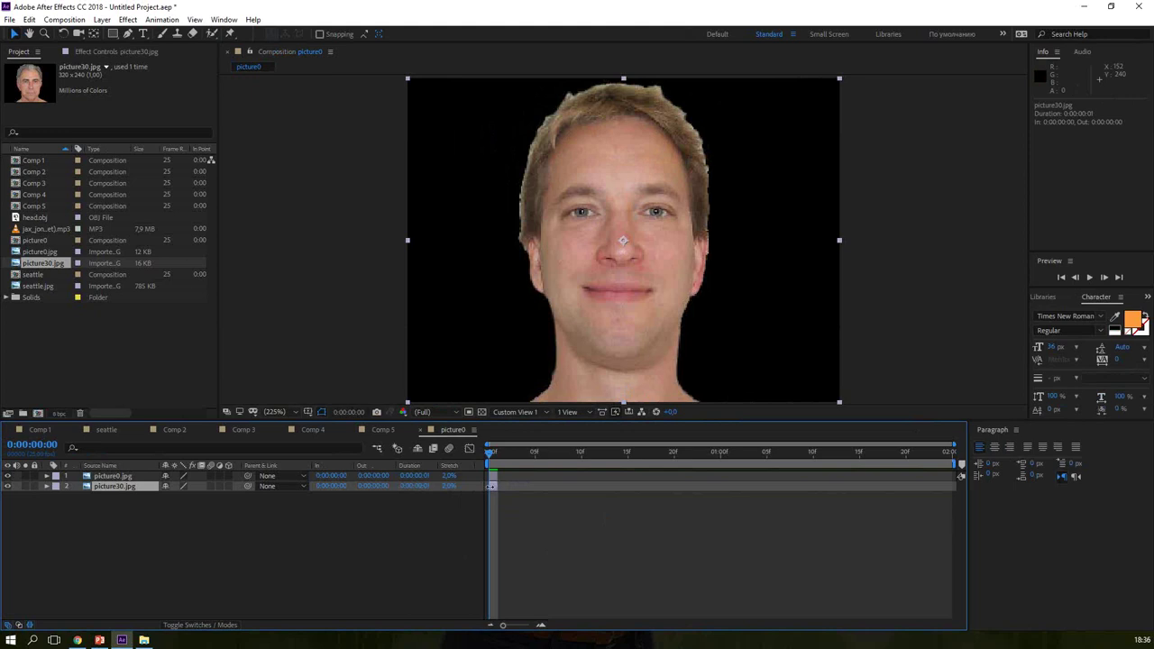
# Step: Move picture30.jpg to the last frame, 0:00:01:24, check both ends, and select both layers
pyautogui.moveTo(491, 486); pyautogui.dragTo(941, 498)
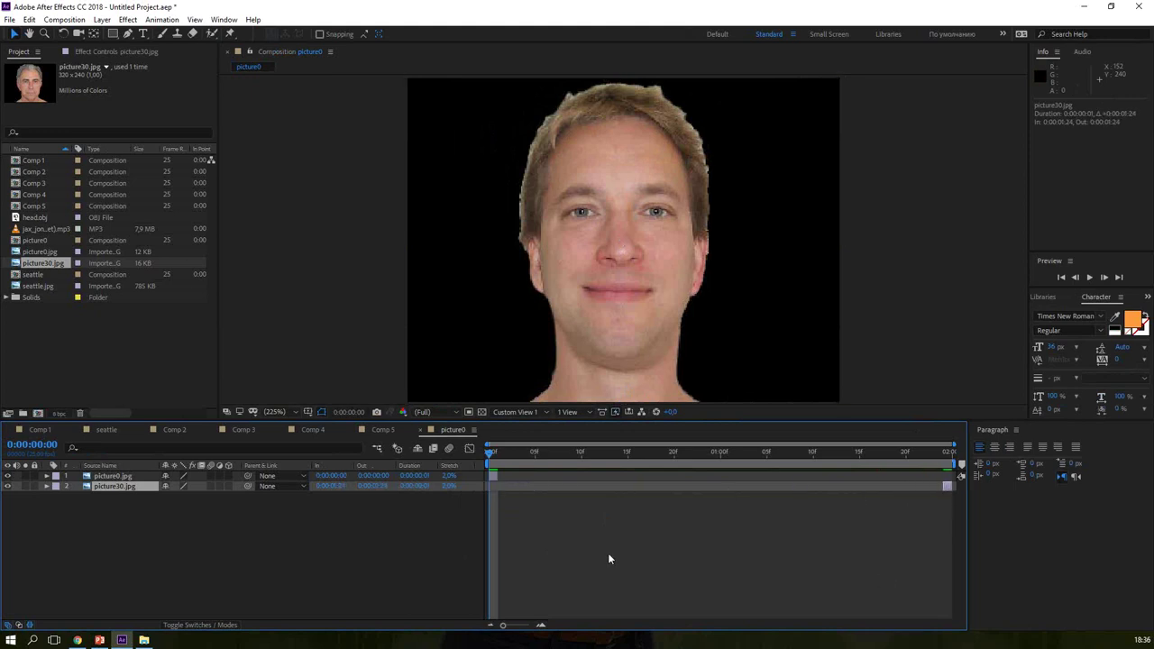
pyautogui.moveTo(488, 448); pyautogui.dragTo(961, 477)
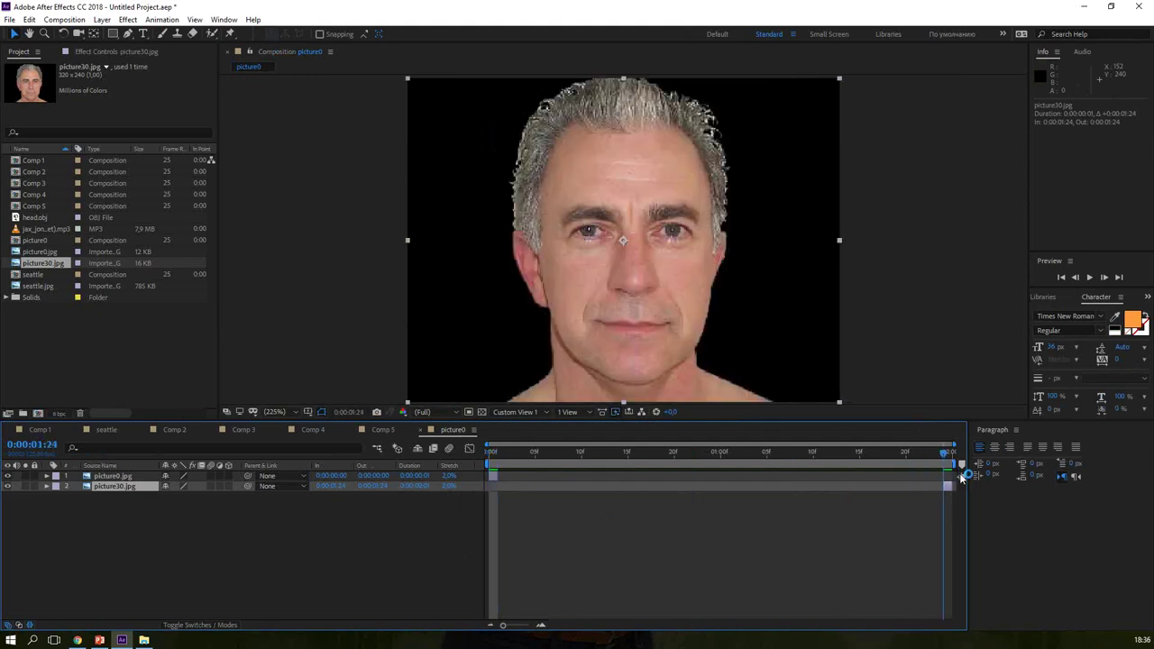
pyautogui.moveTo(961, 478); pyautogui.dragTo(386, 508)
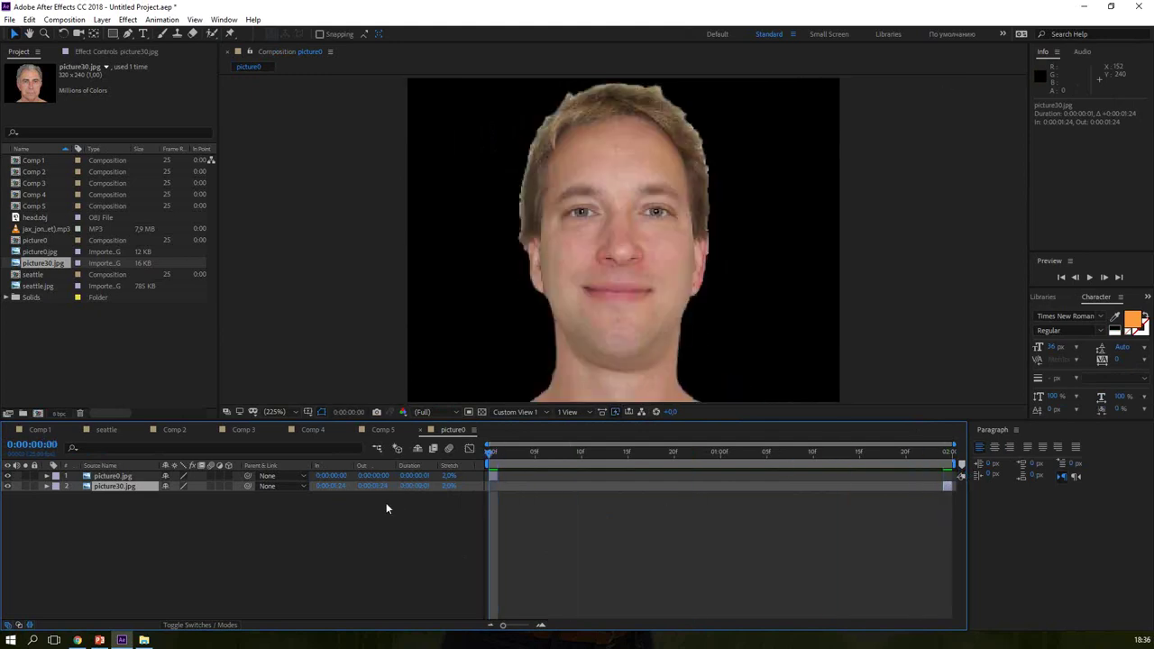
pyautogui.moveTo(132, 526); pyautogui.dragTo(90, 472)
pyautogui.rightClick(249, 478)
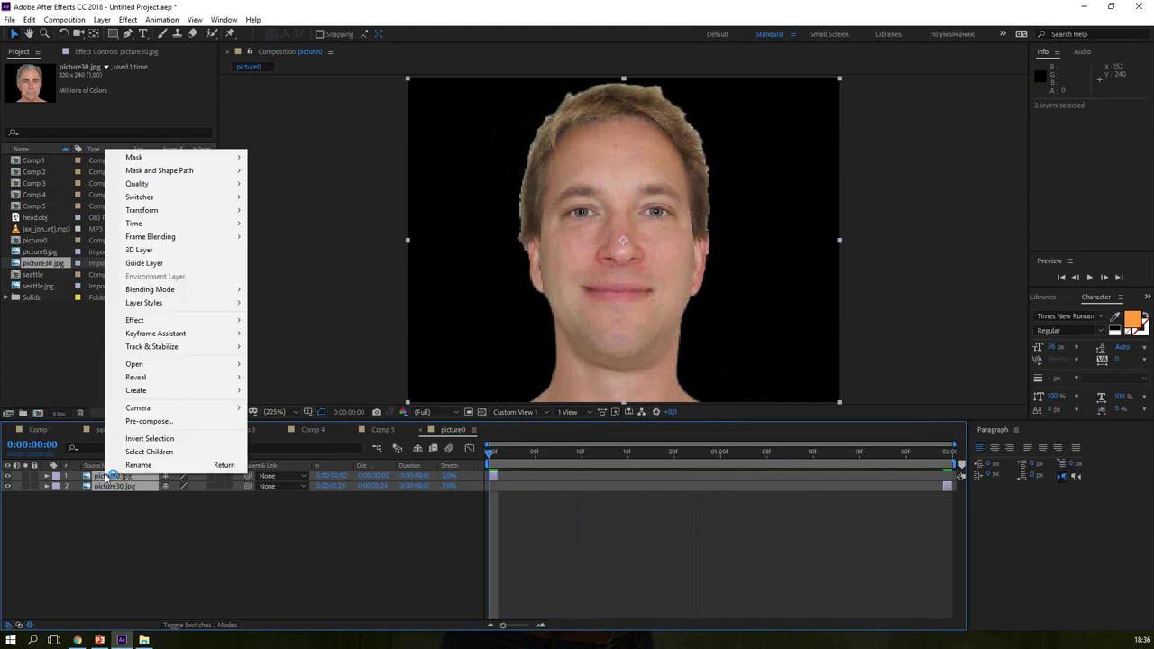
# Step: Pre-compose both photo layers into Pre-comp 1 via Layer > Pre-compose, then pick the Pen tool
pyautogui.click(102, 19)
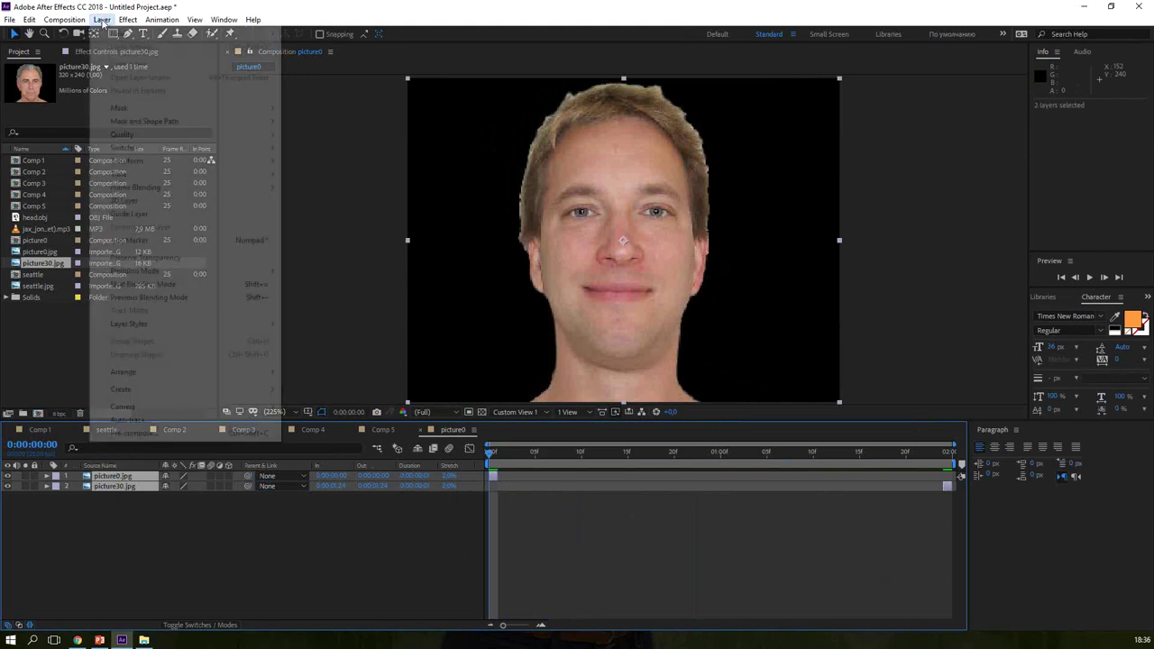
pyautogui.click(164, 433)
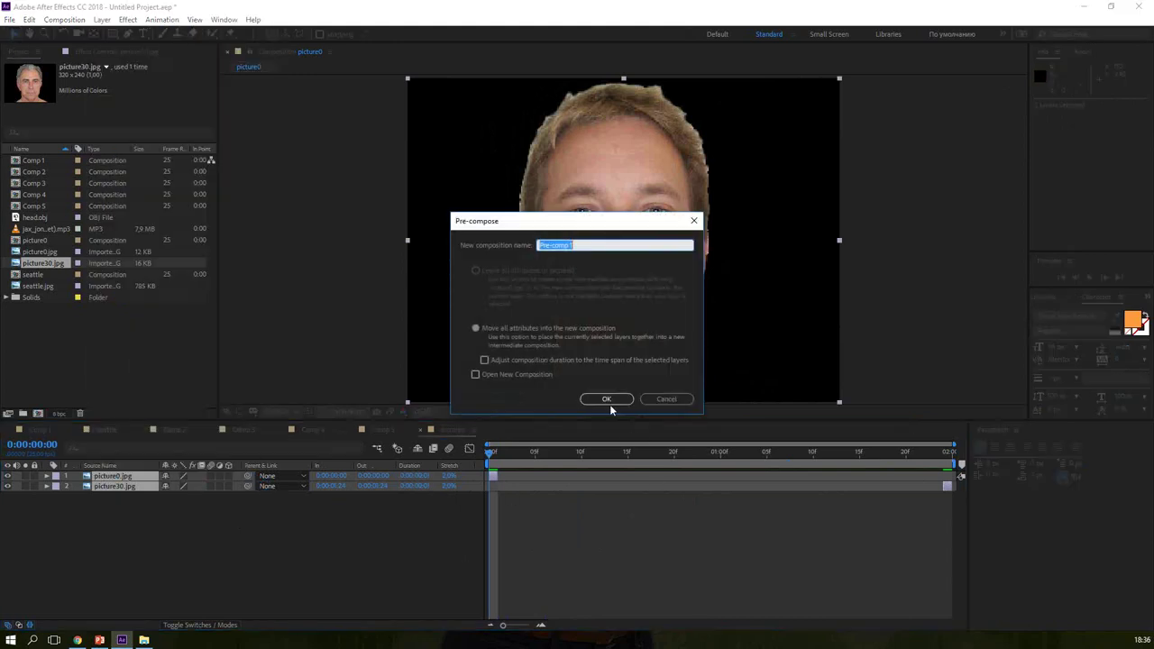
pyautogui.click(607, 400)
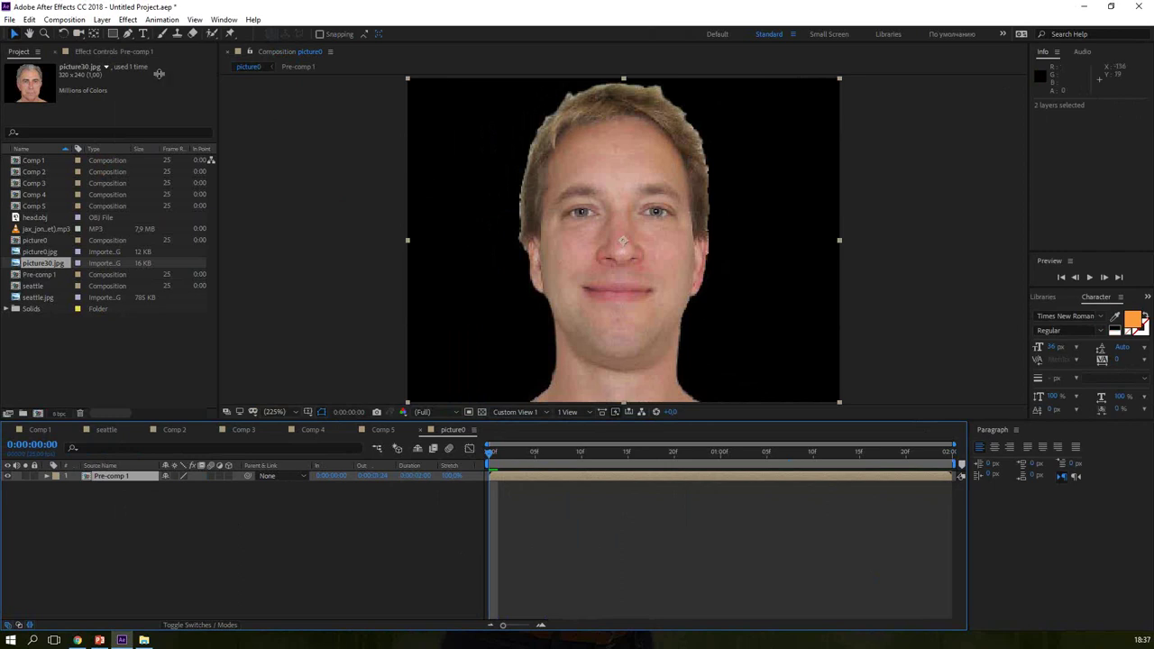
pyautogui.click(127, 34)
# Step: Switch the Pen to RotoBezier and trace a mask up the left side of the head
pyautogui.click(541, 219)
pyautogui.click(549, 165)
pyautogui.click(577, 131)
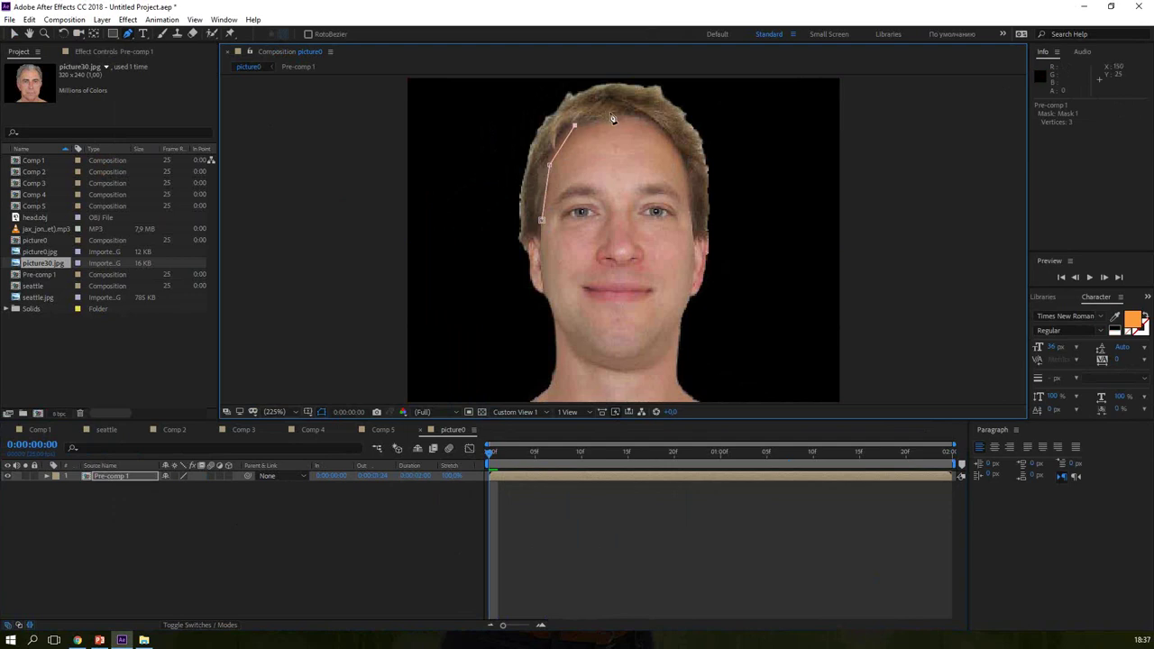
pyautogui.hotkey('ctrl', 'z')
pyautogui.hotkey('ctrl', 'z')
pyautogui.click(308, 33)
pyautogui.click(539, 233)
pyautogui.click(547, 172)
pyautogui.click(565, 131)
pyautogui.click(613, 114)
# Step: Trace masks over the right temple and along the hairline from the left temple
pyautogui.moveTo(698, 215); pyautogui.dragTo(696, 237)
pyautogui.click(691, 168)
pyautogui.click(663, 134)
pyautogui.click(656, 124)
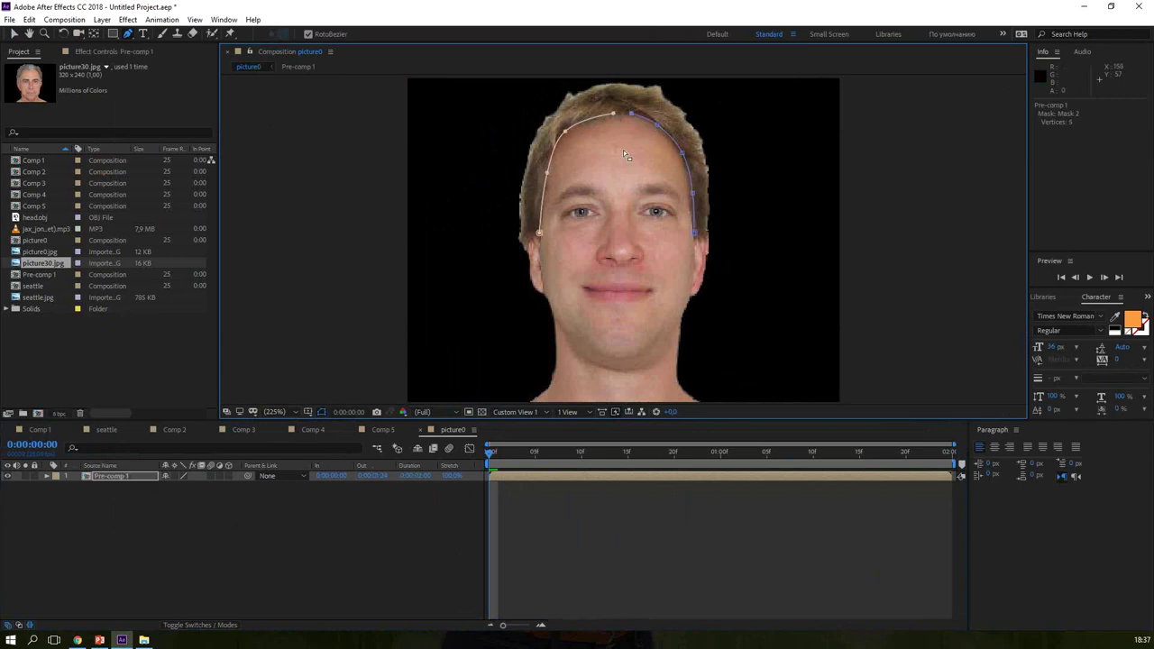
pyautogui.moveTo(518, 235); pyautogui.dragTo(525, 186)
pyautogui.click(526, 172)
pyautogui.click(541, 120)
pyautogui.click(589, 91)
pyautogui.click(611, 86)
# Step: Trace a mask up the right side of the head across the hairline, and a left-eyebrow mask
pyautogui.click(709, 231)
pyautogui.click(710, 177)
pyautogui.click(698, 126)
pyautogui.click(661, 91)
pyautogui.click(618, 84)
pyautogui.click(582, 191)
pyautogui.hotkey('ctrl', 'z')
pyautogui.moveTo(557, 198); pyautogui.dragTo(595, 189)
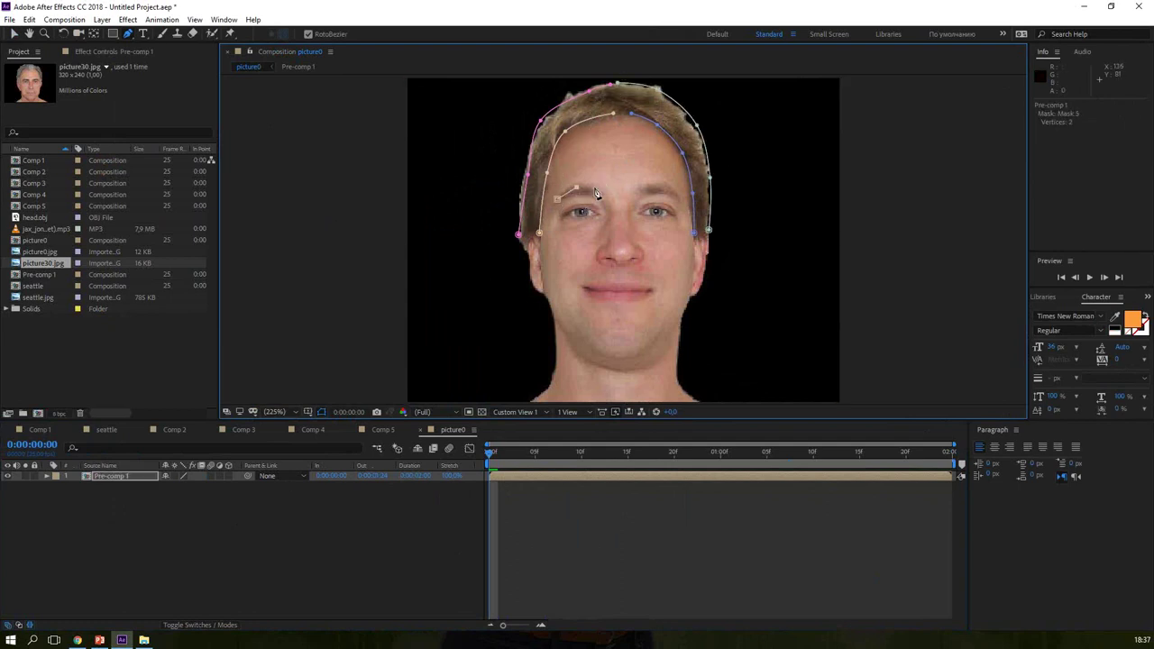
pyautogui.click(647, 191)
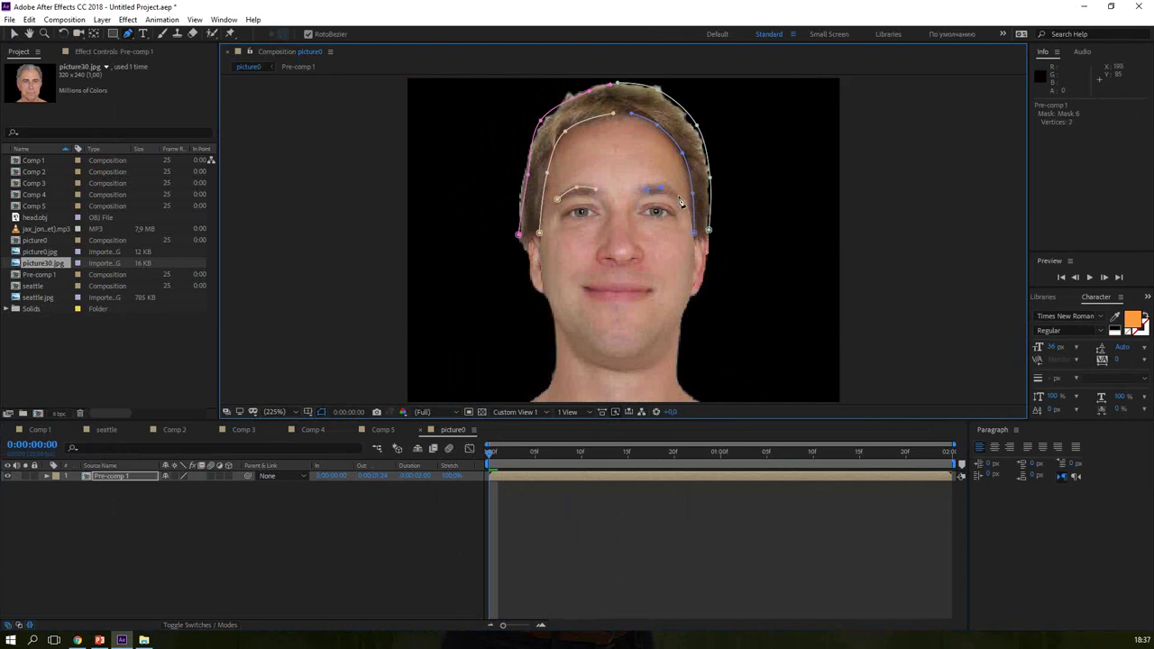
pyautogui.hotkey('ctrl', 'z')
# Step: Zoom in to trace the left eye's upper and lower lids, then open Pre-comp 1
pyautogui.click(559, 214)
pyautogui.click(595, 212)
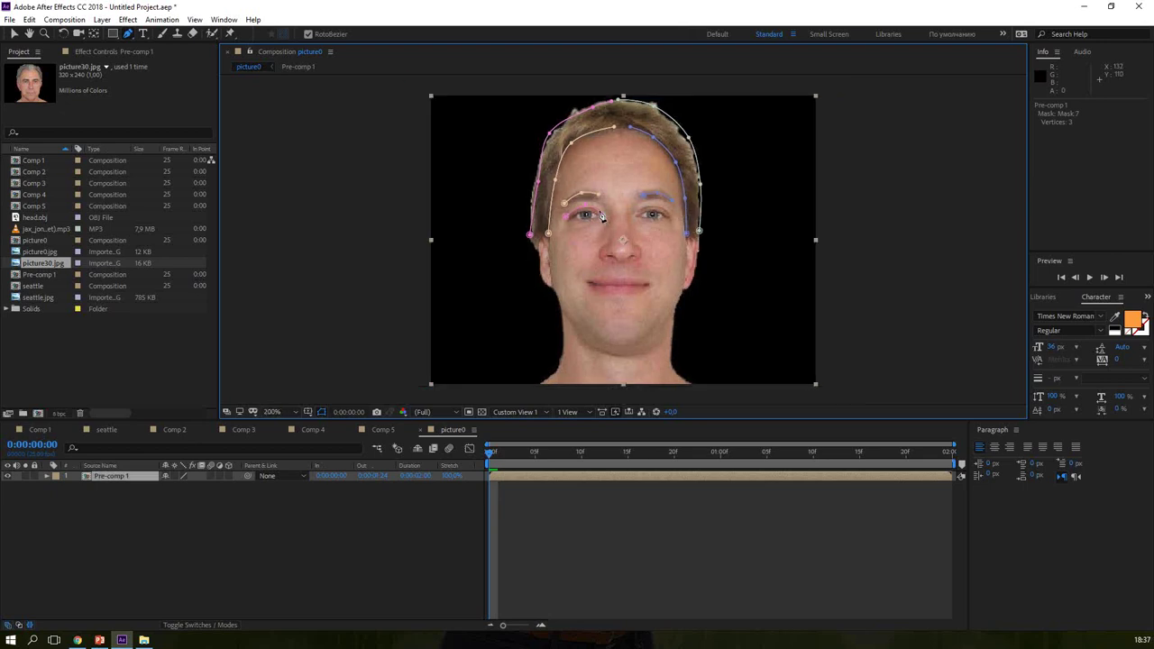
pyautogui.press('.')
pyautogui.press('.')
pyautogui.click(412, 156)
pyautogui.click(482, 163)
pyautogui.click(525, 151)
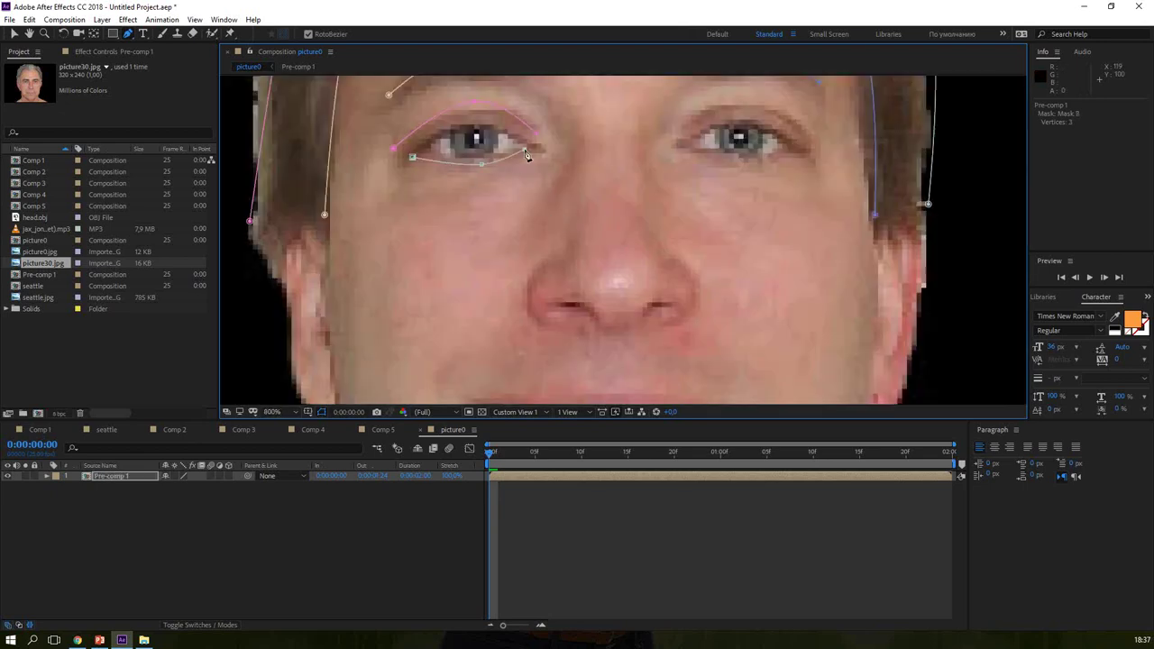
pyautogui.click(401, 150)
pyautogui.hotkey('ctrl', 'z')
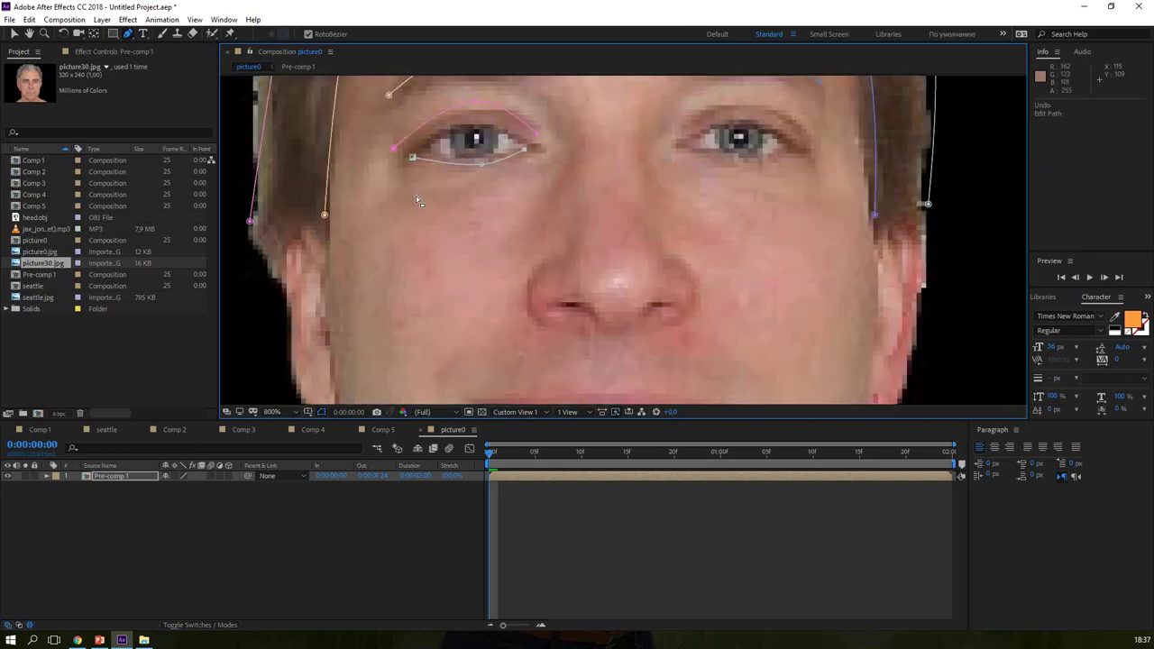
pyautogui.doubleClick(416, 197)
pyautogui.click(117, 477)
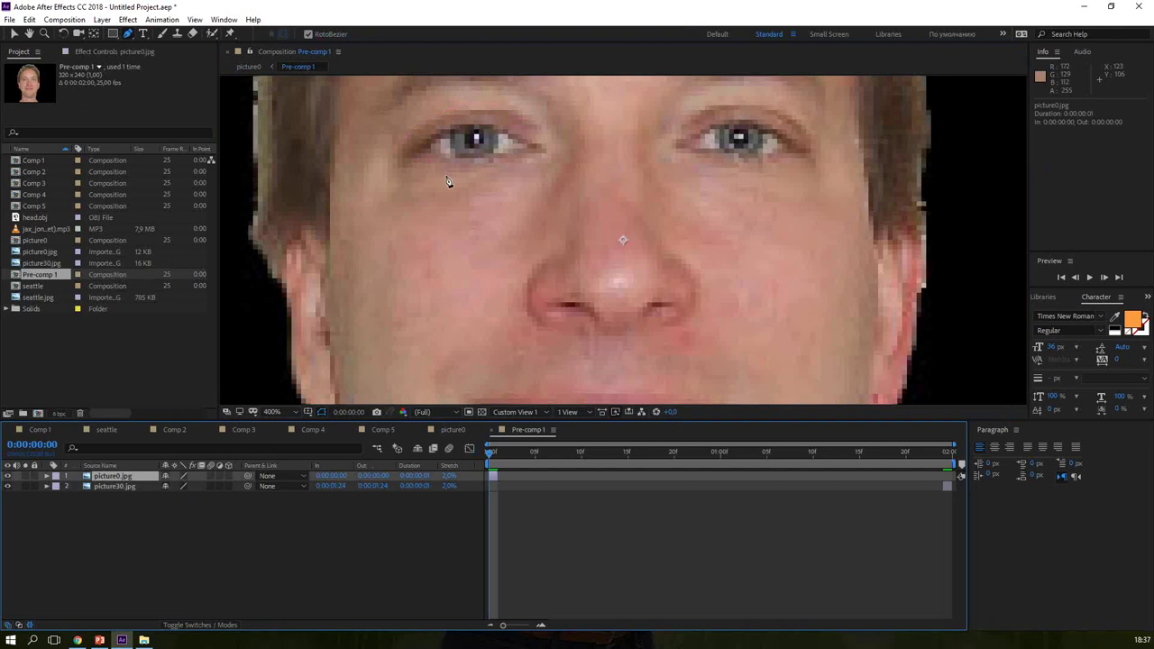
# Step: Expand picture0.jpg's properties, then undo the latest mask path and points with Edit > Undo
pyautogui.scroll(-3, 450, 181)
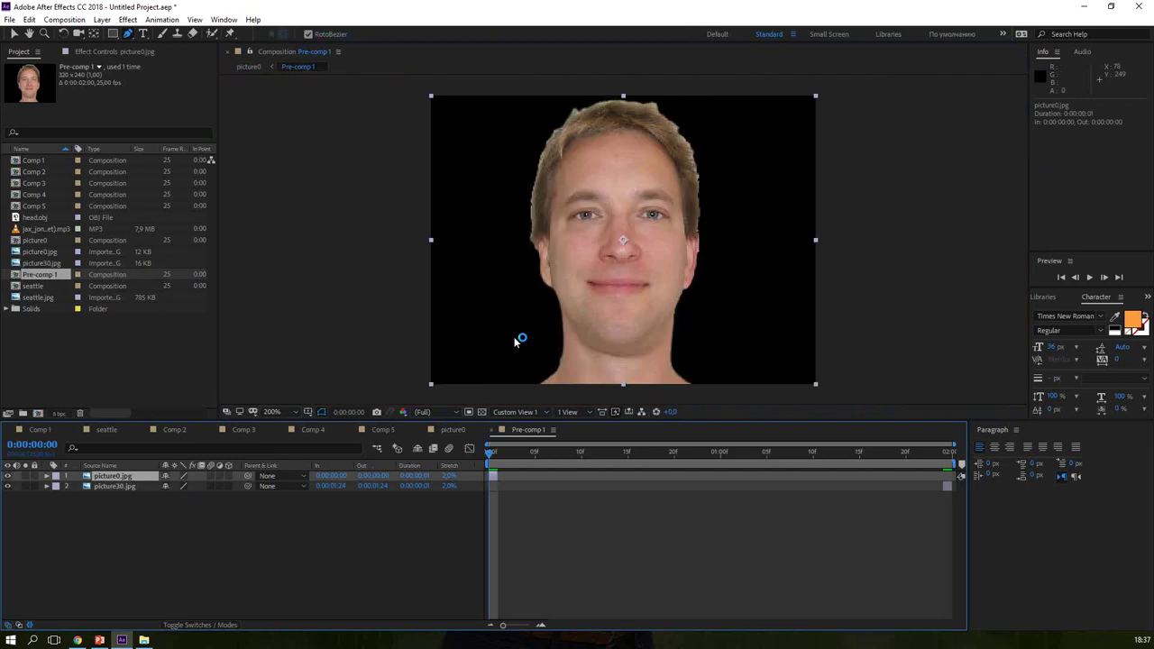
pyautogui.click(47, 476)
pyautogui.click(243, 512)
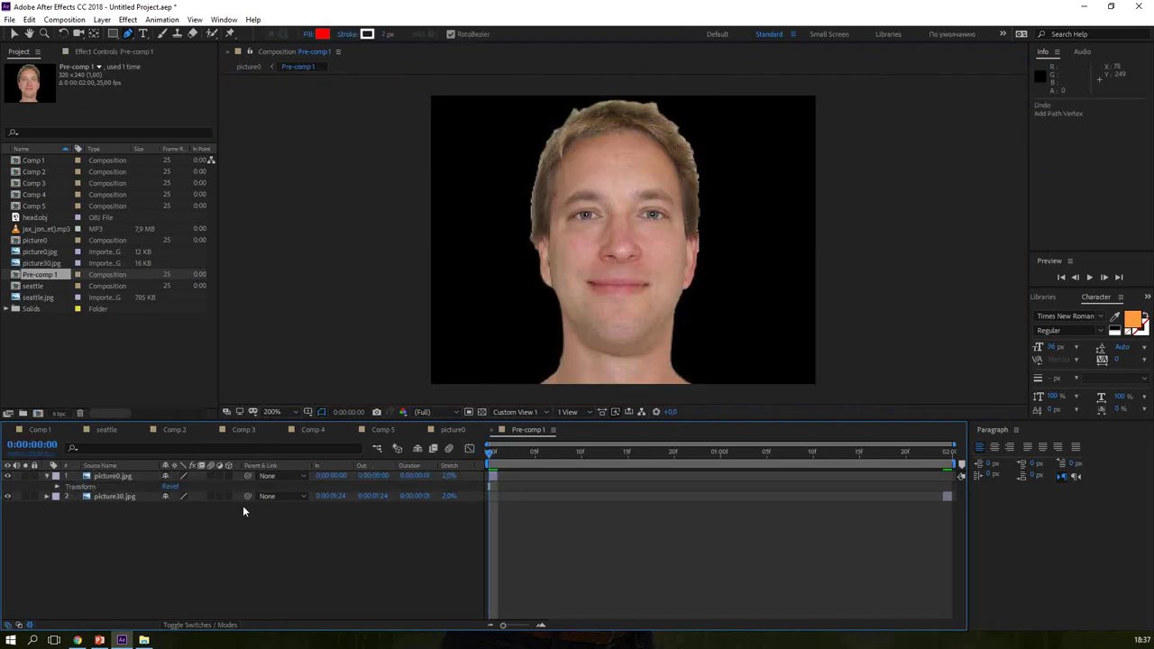
pyautogui.click(31, 20)
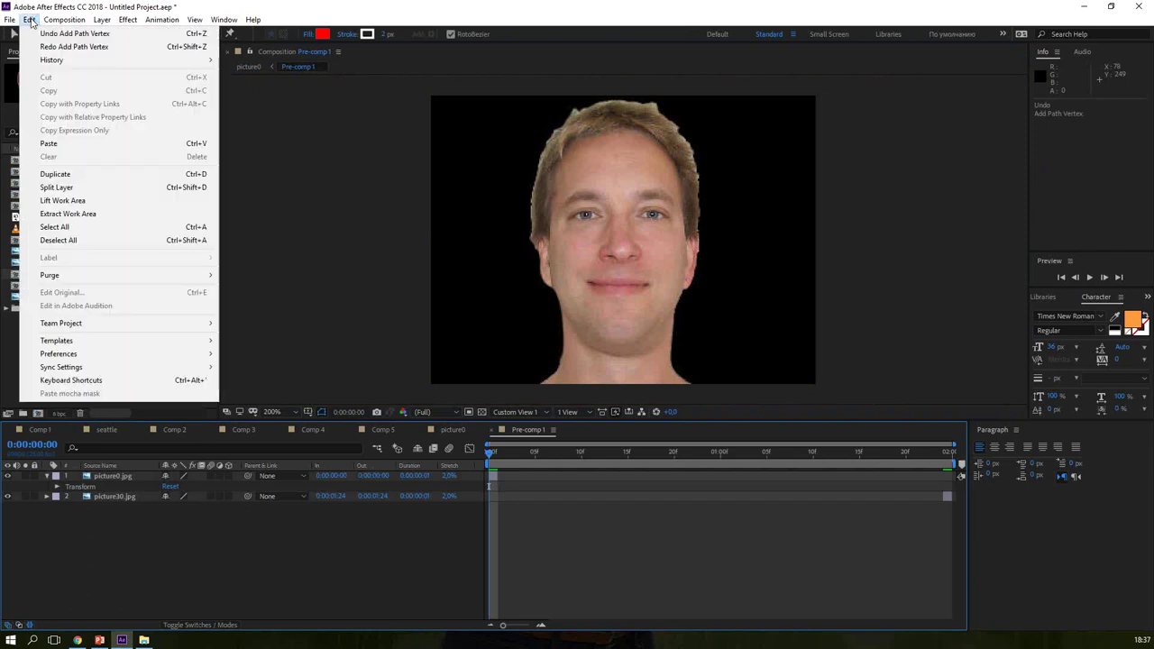
pyautogui.moveTo(47, 20)
pyautogui.click(61, 34)
pyautogui.click(30, 19)
pyautogui.click(32, 33)
pyautogui.click(29, 21)
pyautogui.click(32, 33)
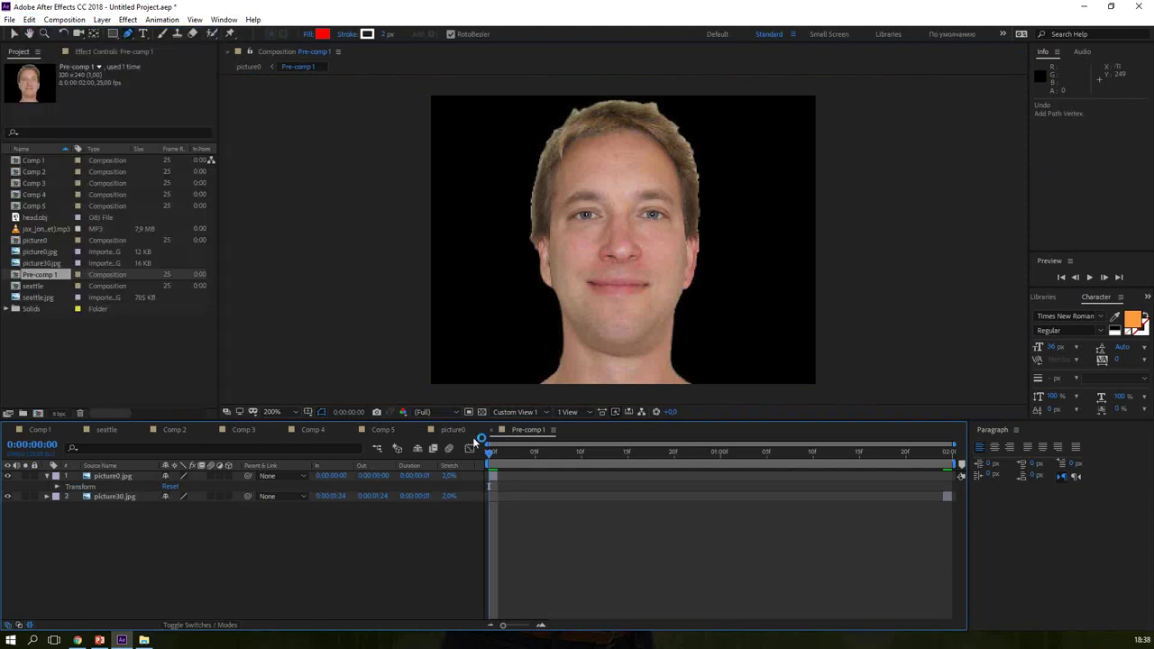
# Step: Return to the picture0 comp and redo the removed mask paths and point with Edit > Redo
pyautogui.click(246, 68)
pyautogui.click(29, 19)
pyautogui.click(36, 47)
pyautogui.click(30, 19)
pyautogui.click(36, 48)
pyautogui.click(29, 20)
pyautogui.click(36, 45)
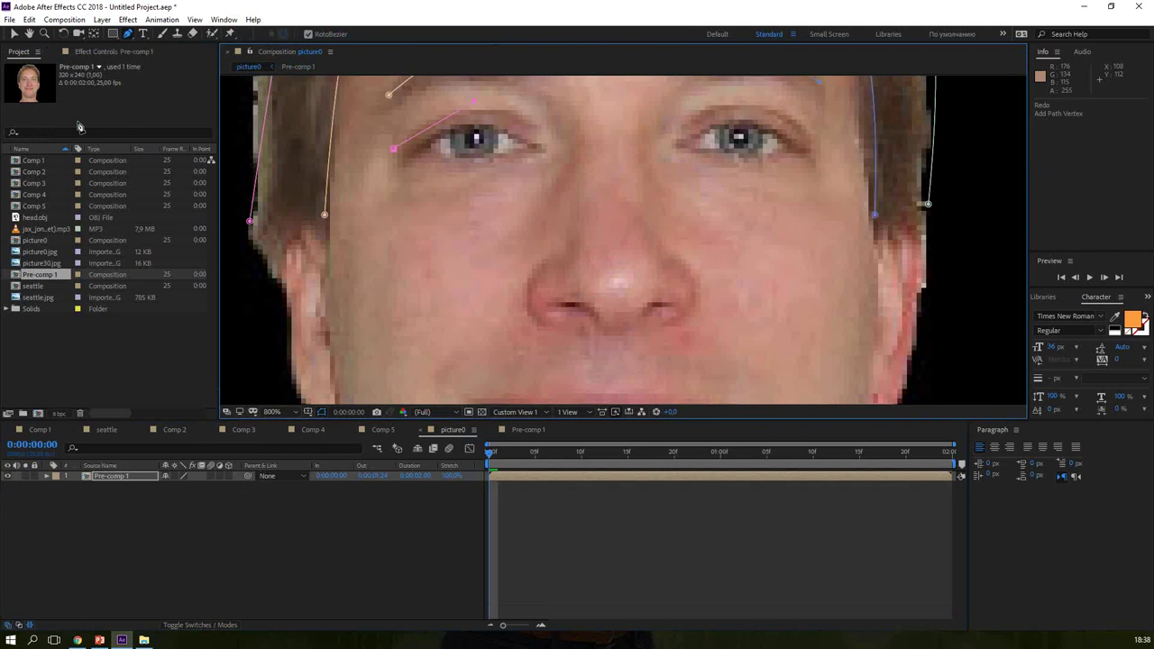
# Step: Finish the left upper-eye mask, then trace the left lower eyelid and the right eye
pyautogui.click(545, 146)
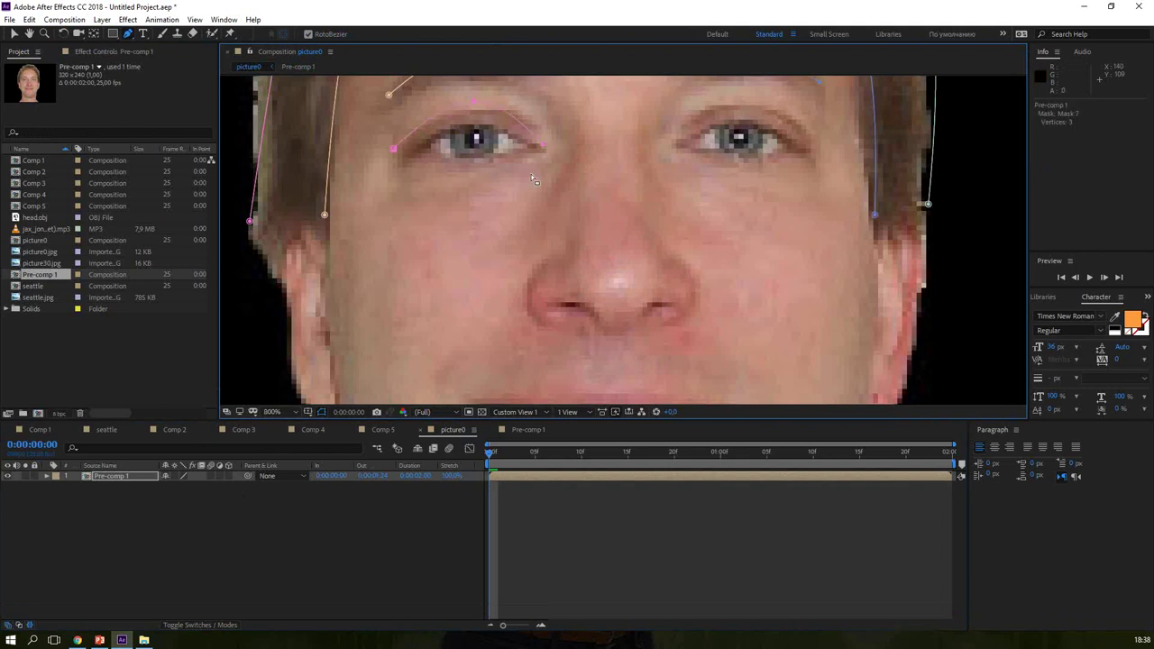
pyautogui.moveTo(394, 148); pyautogui.dragTo(403, 151)
pyautogui.click(410, 158)
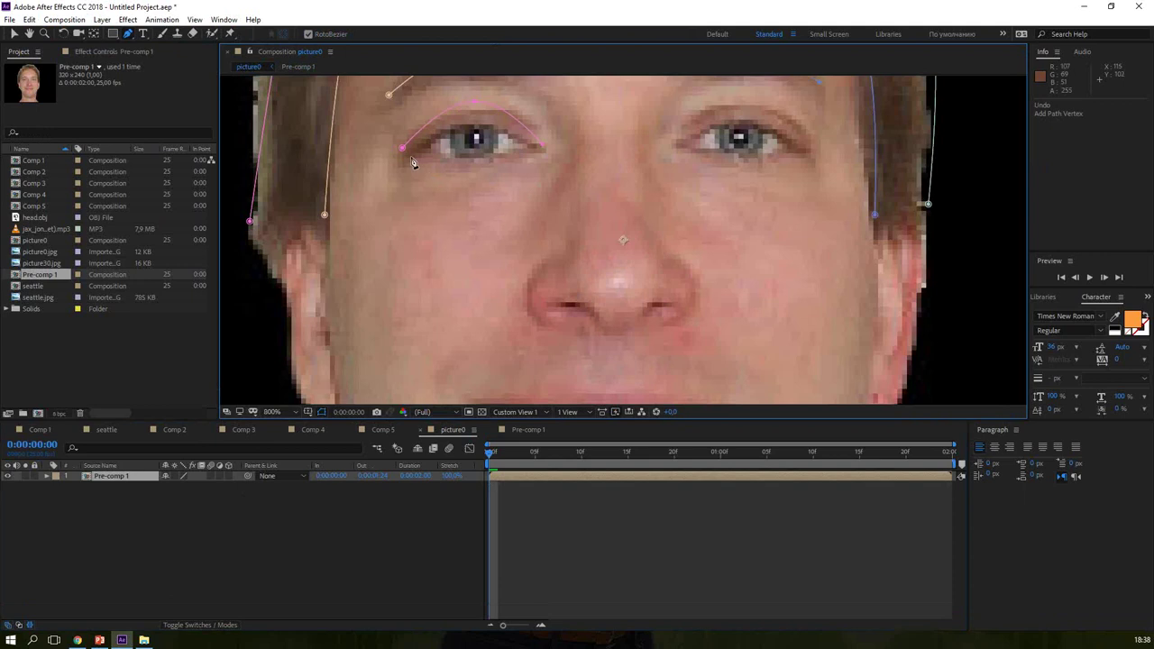
pyautogui.click(473, 163)
pyautogui.click(542, 152)
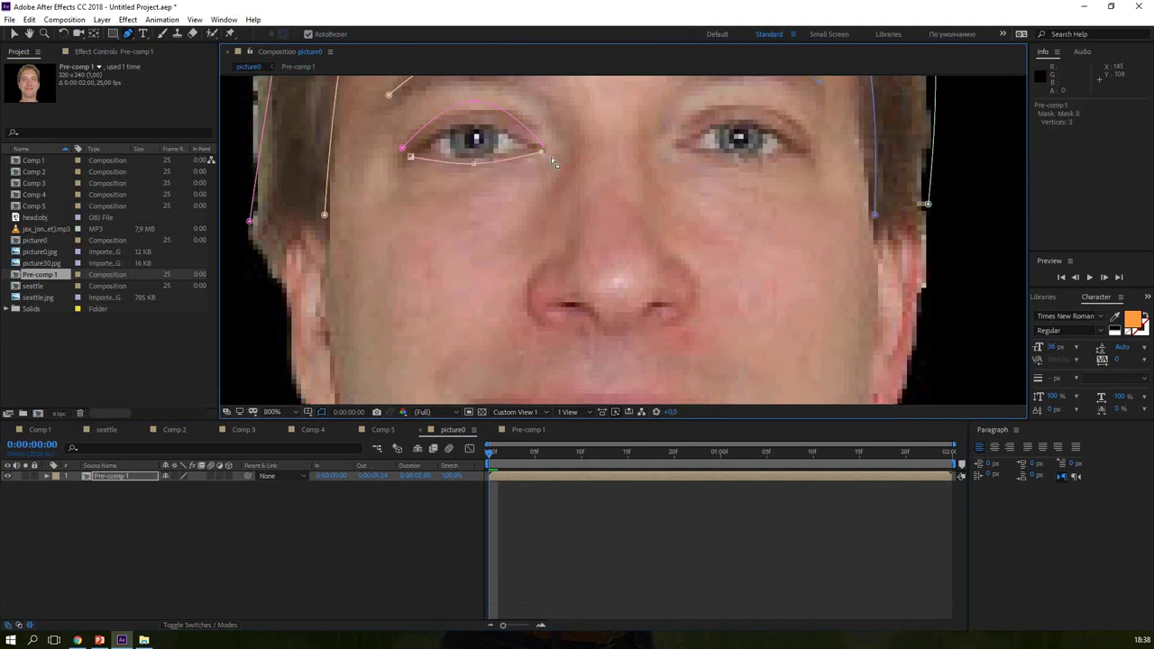
pyautogui.click(674, 134)
pyautogui.click(743, 107)
pyautogui.click(807, 135)
pyautogui.click(801, 153)
pyautogui.click(754, 157)
pyautogui.keyDown('ctrl'); pyautogui.click(642, 192); pyautogui.keyUp('ctrl')
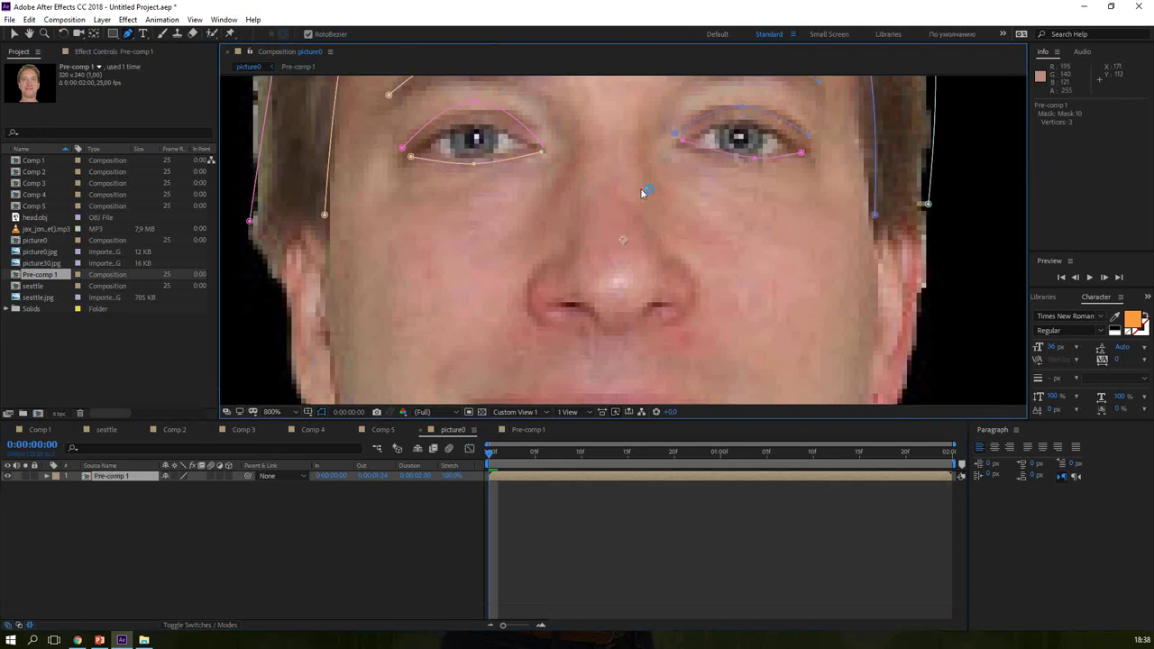
# Step: Trace masks down both sides of the nose and around the nostrils
pyautogui.click(572, 111)
pyautogui.click(575, 166)
pyautogui.click(558, 233)
pyautogui.click(527, 273)
pyautogui.click(524, 315)
pyautogui.click(592, 330)
pyautogui.click(638, 112)
pyautogui.click(640, 200)
pyautogui.click(664, 242)
pyautogui.click(704, 280)
pyautogui.click(696, 315)
pyautogui.click(636, 327)
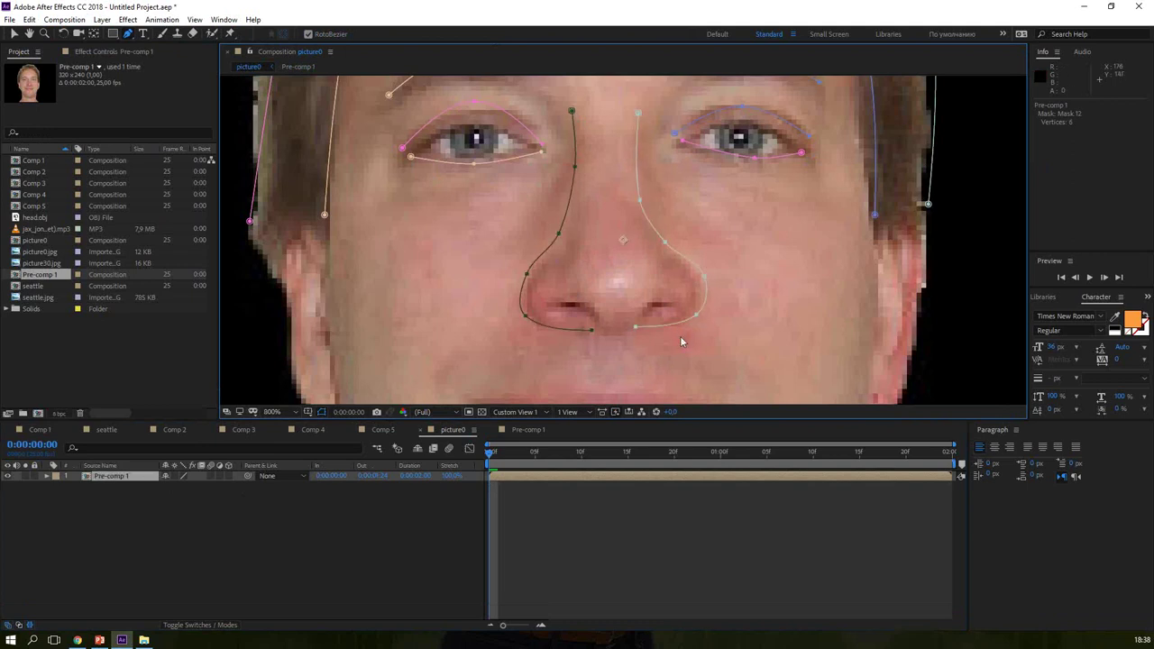
# Step: Trace masks down the left cheek and the right cheek toward the jaw
pyautogui.scroll(-3, 374, 265)
pyautogui.click(335, 115)
pyautogui.click(320, 171)
pyautogui.moveTo(321, 171); pyautogui.dragTo(329, 167)
pyautogui.click(334, 197)
pyautogui.click(341, 254)
pyautogui.click(380, 298)
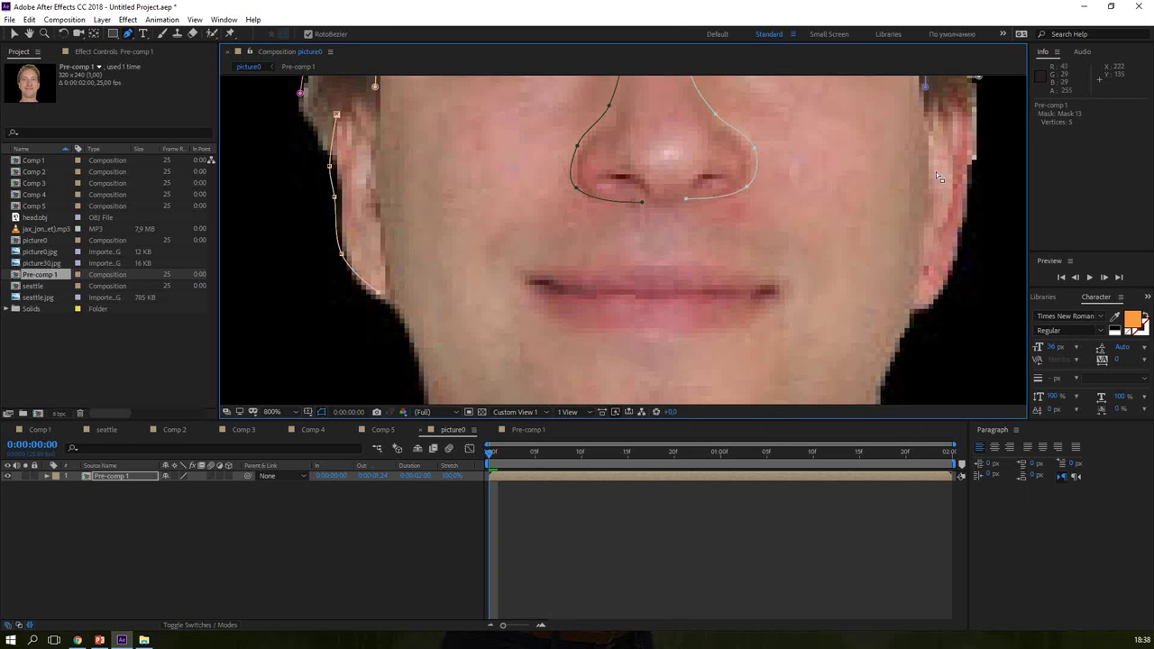
pyautogui.click(978, 88)
pyautogui.click(972, 159)
pyautogui.click(957, 265)
pyautogui.click(942, 295)
pyautogui.click(913, 304)
# Step: Trace the line between the lips and a jawline mask around the chin
pyautogui.click(543, 280)
pyautogui.click(651, 297)
pyautogui.click(759, 294)
pyautogui.moveTo(649, 266); pyautogui.dragTo(636, 96)
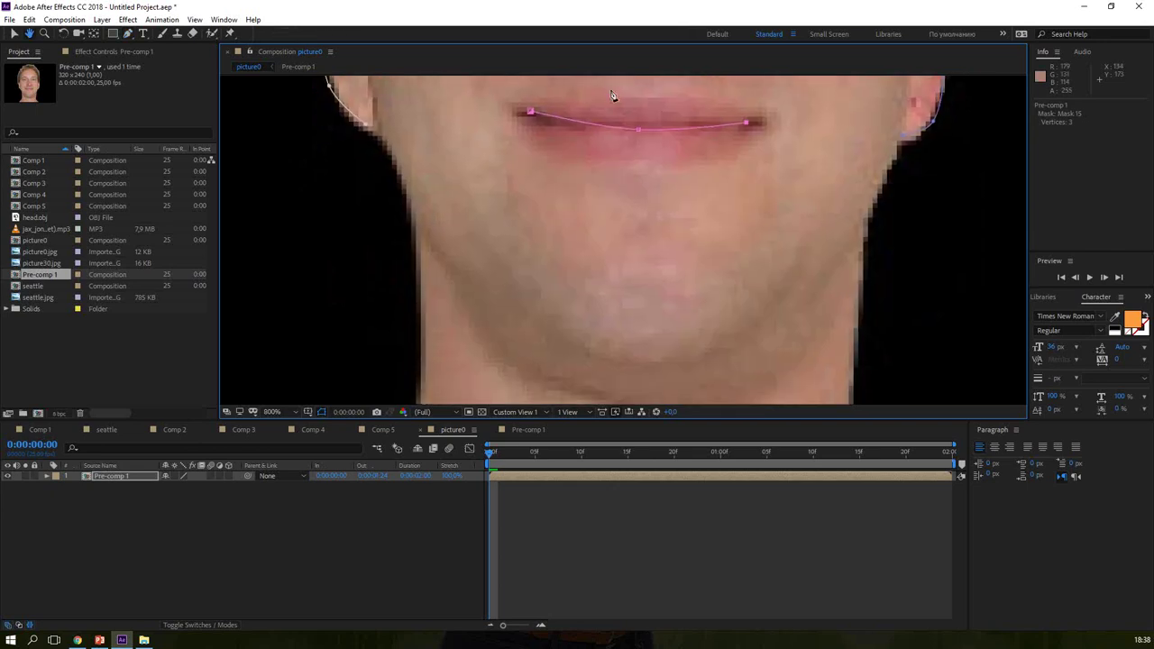
pyautogui.click(384, 142)
pyautogui.hotkey('ctrl', 'z')
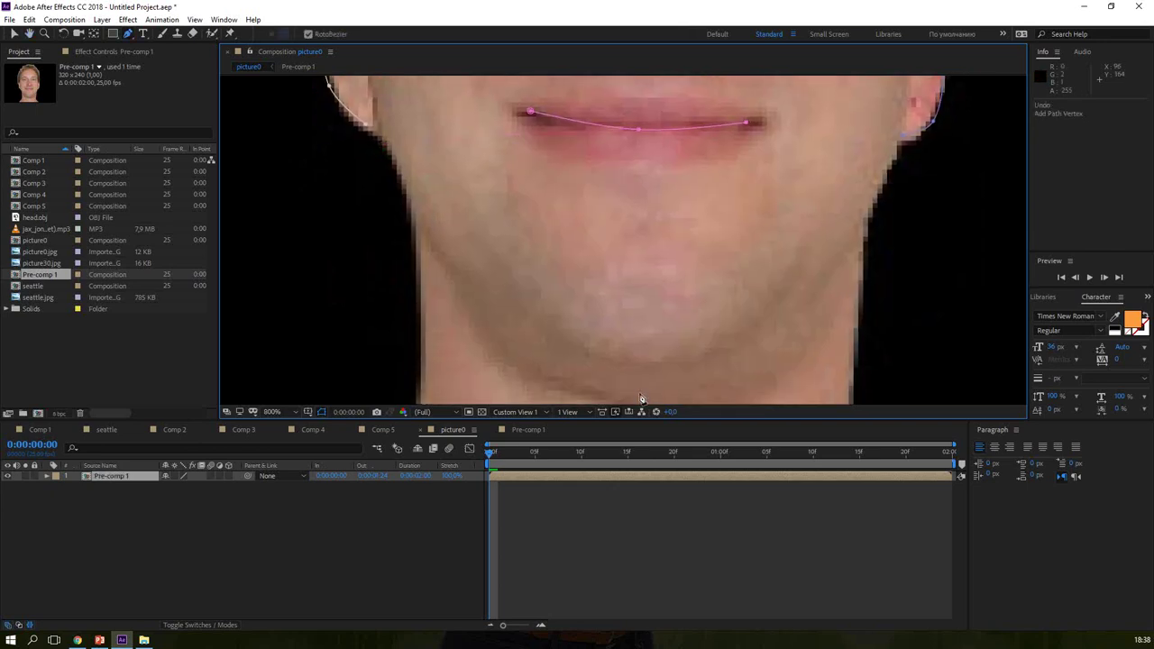
pyautogui.click(383, 143)
pyautogui.click(474, 284)
pyautogui.click(642, 361)
pyautogui.click(764, 286)
pyautogui.click(860, 155)
pyautogui.press(',')
pyautogui.press(',')
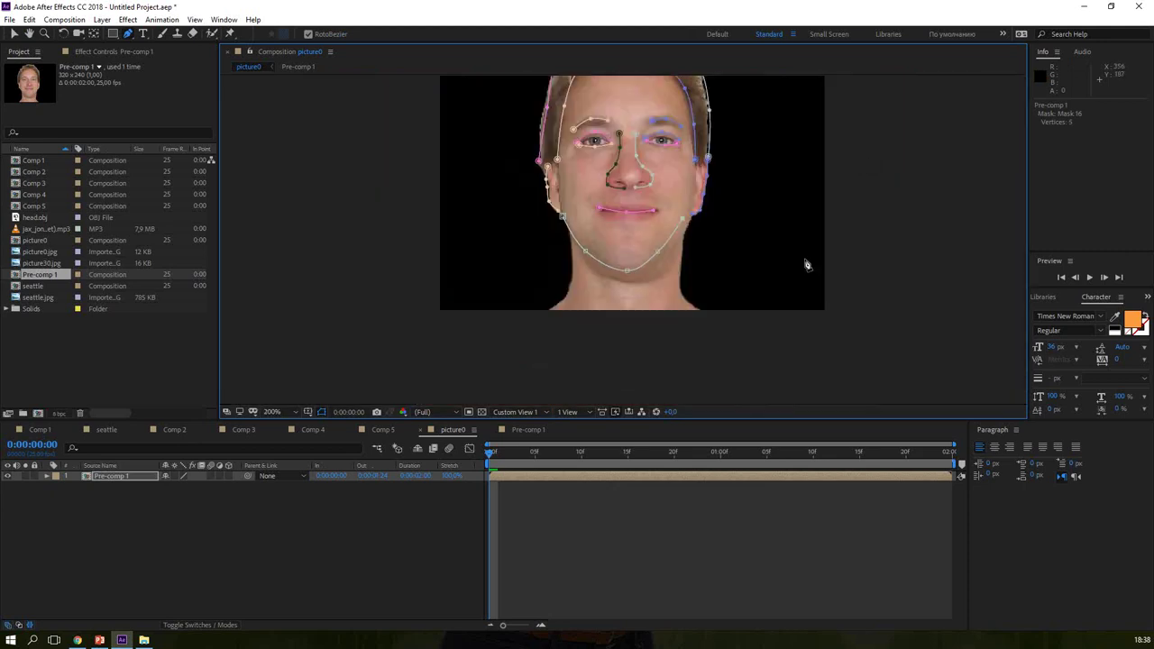
# Step: Add masks running from the right and left jaw down to the neck, up to Mask 18
pyautogui.click(685, 230)
pyautogui.click(682, 255)
pyautogui.click(702, 310)
pyautogui.click(570, 244)
pyautogui.click(573, 277)
pyautogui.click(564, 302)
pyautogui.click(546, 311)
pyautogui.scroll(3, 646, 283)
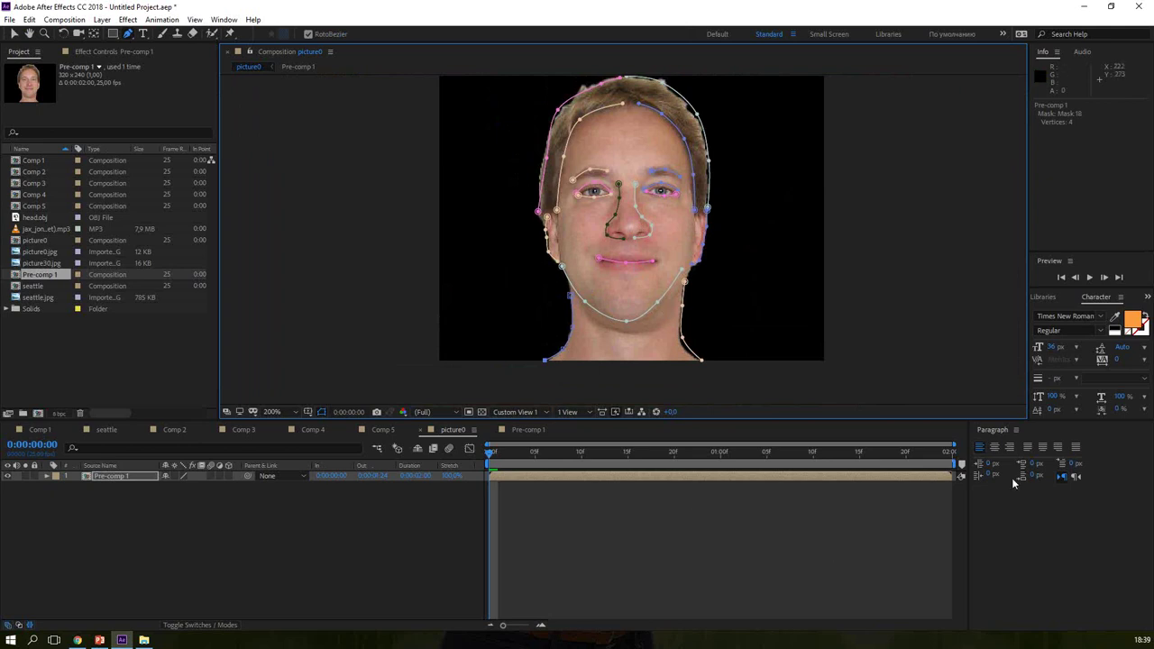
# Step: Reset the workspace to its saved layout and expand Pre-comp 1's Masks group, selecting Mask 1
pyautogui.click(793, 34)
pyautogui.click(843, 40)
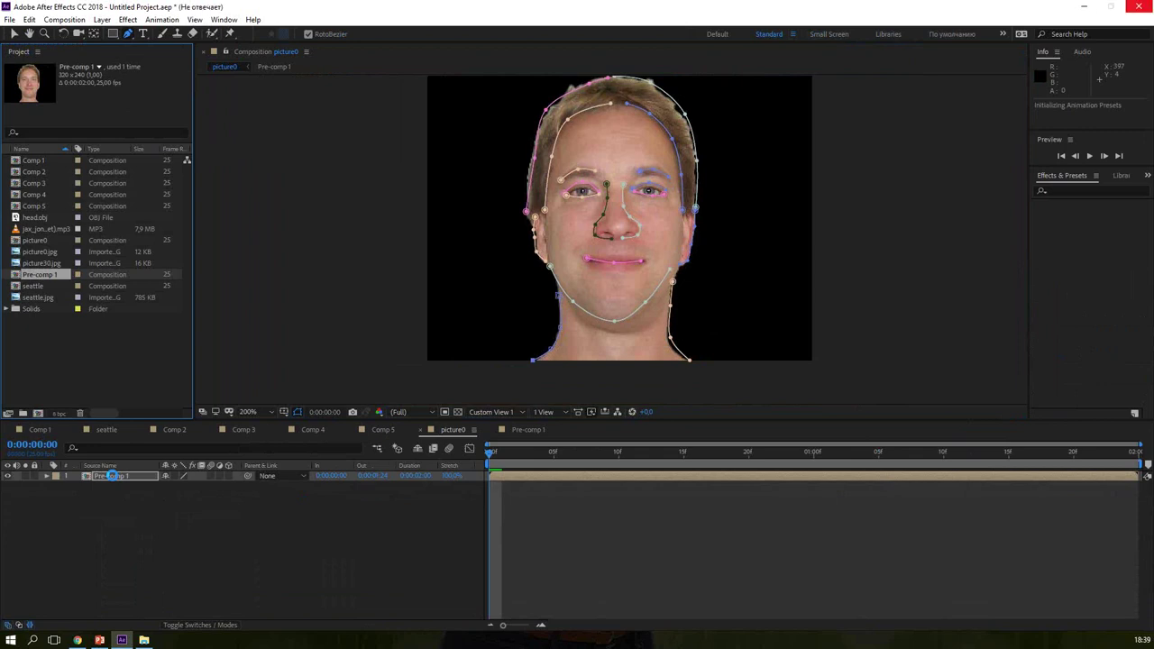
pyautogui.click(47, 476)
pyautogui.click(56, 487)
pyautogui.scroll(-1, 90, 496)
pyautogui.click(99, 487)
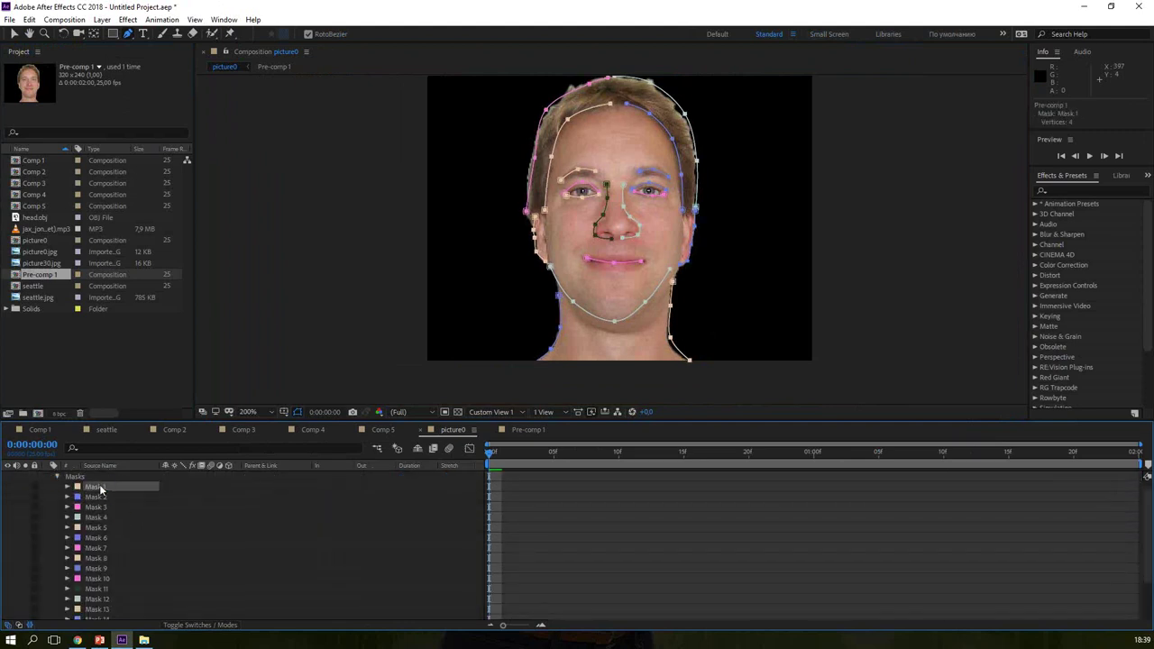
# Step: Select all masks, move to the last frame and zoom in on the forehead
pyautogui.hotkey('ctrl', 'a')
pyautogui.click(66, 488)
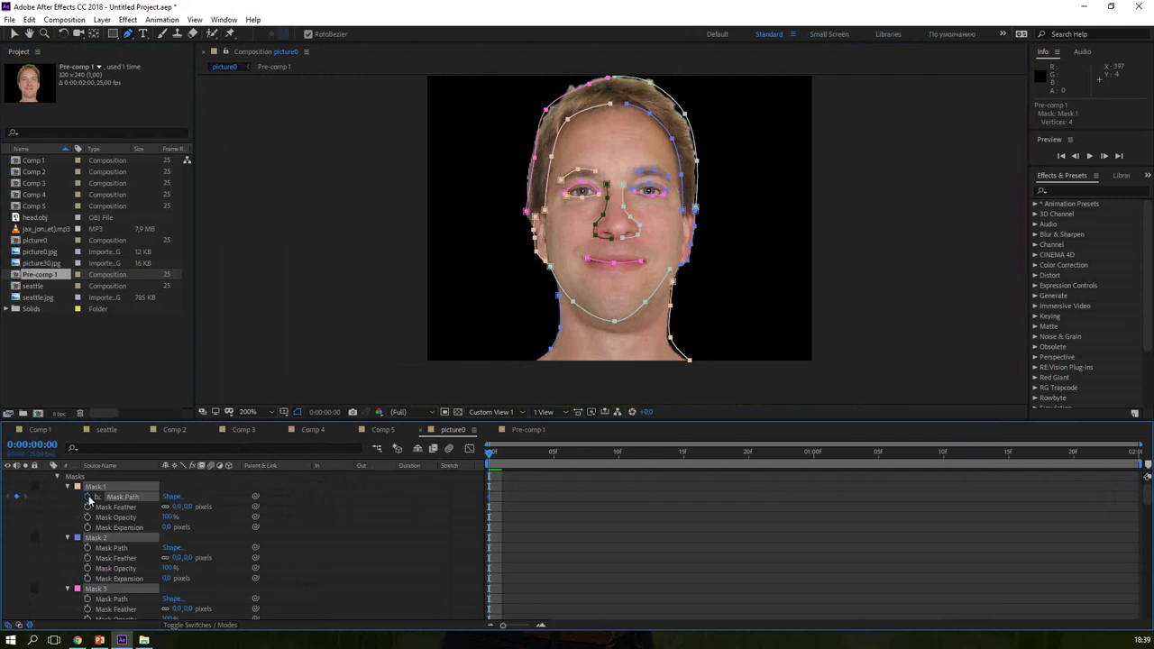
pyautogui.click(68, 488)
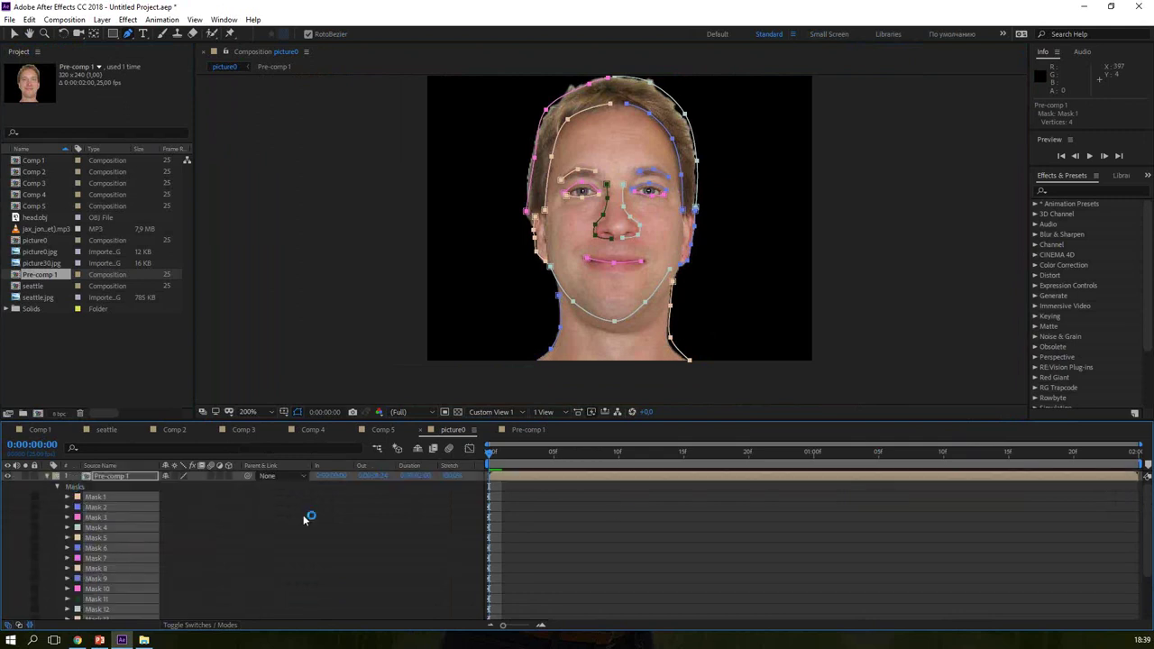
pyautogui.moveTo(492, 454); pyautogui.dragTo(1127, 456)
pyautogui.click(14, 33)
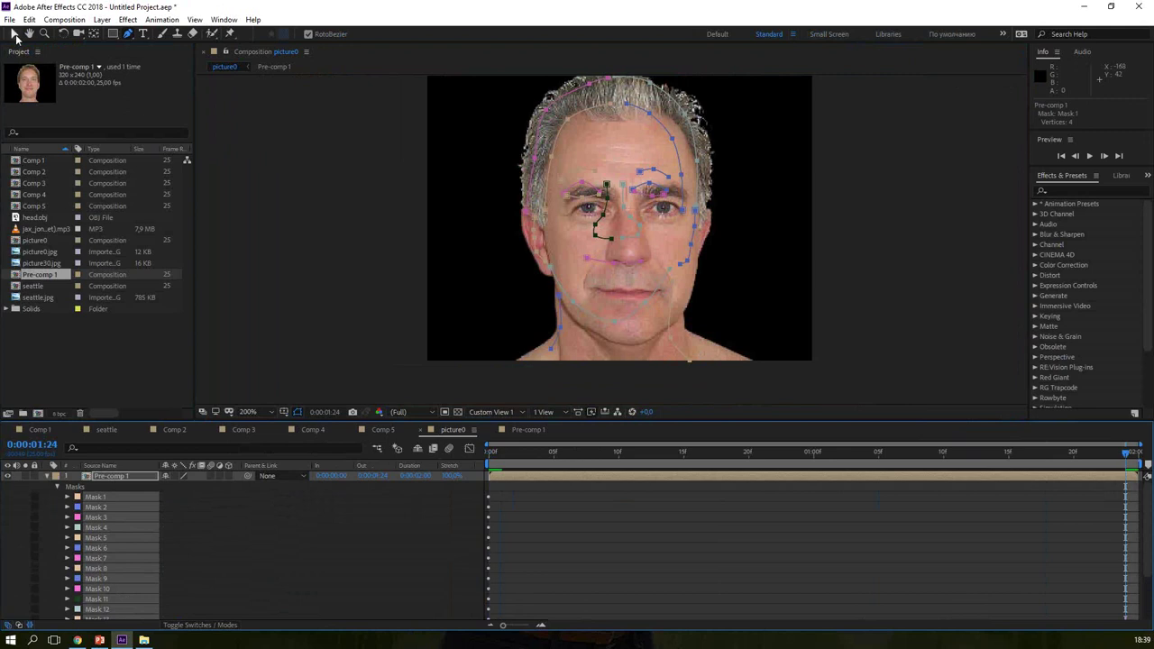
pyautogui.scroll(2, 446, 187)
pyautogui.moveTo(447, 215); pyautogui.dragTo(561, 325)
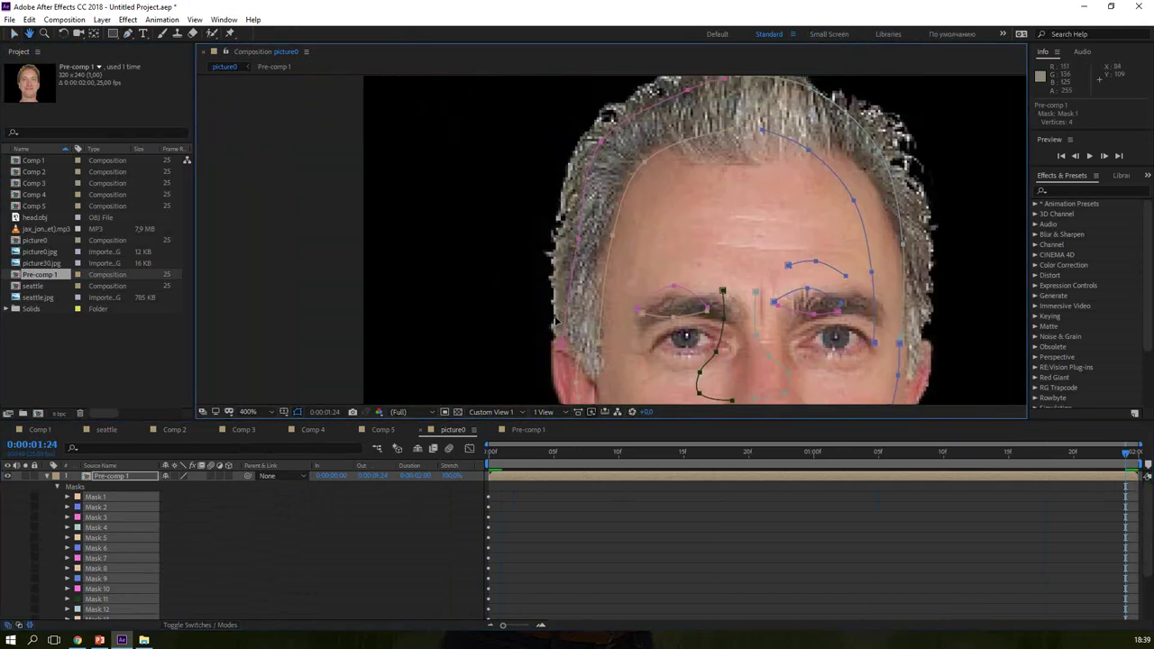
pyautogui.hotkey('ctrl', 'a')
pyautogui.hotkey('ctrl', 'z')
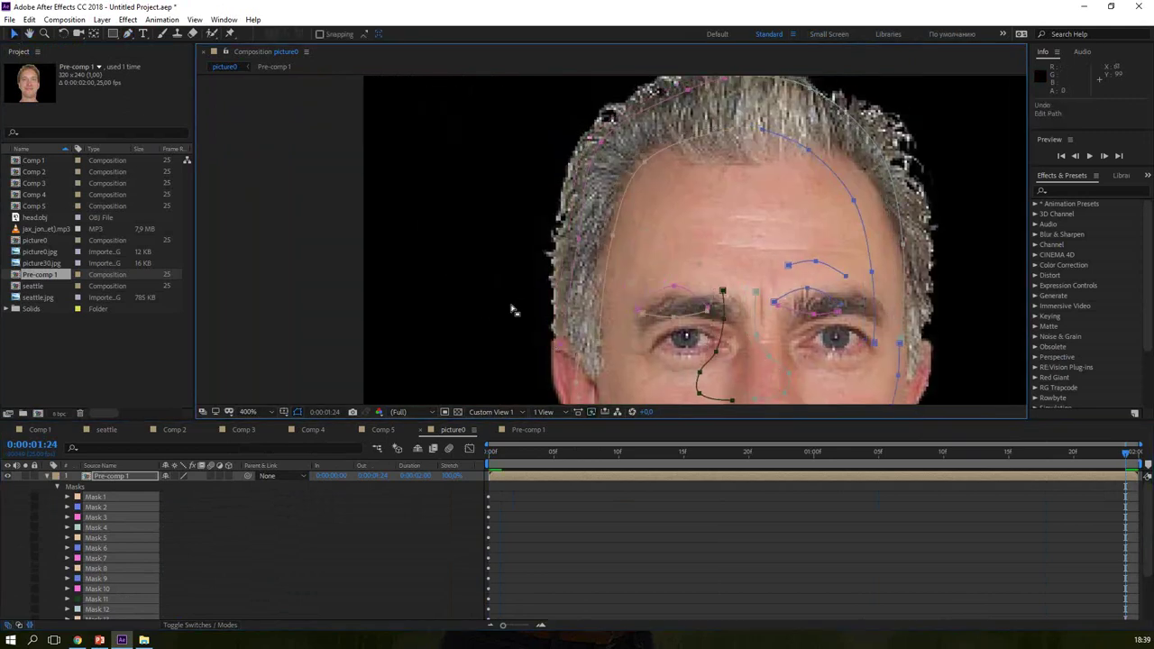
# Step: Drag vertices of Masks 3, 4, 2 and 1 to fit the second man's hairline
pyautogui.click(563, 346)
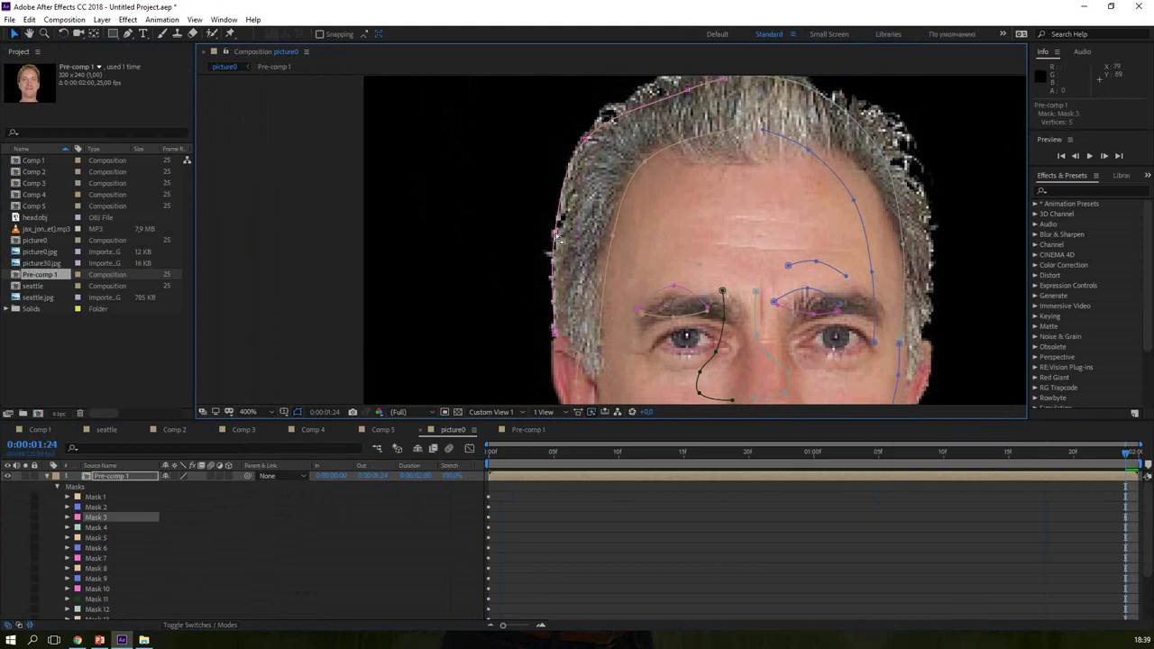
pyautogui.scroll(1, 661, 140)
pyautogui.moveTo(660, 140); pyautogui.dragTo(738, 101)
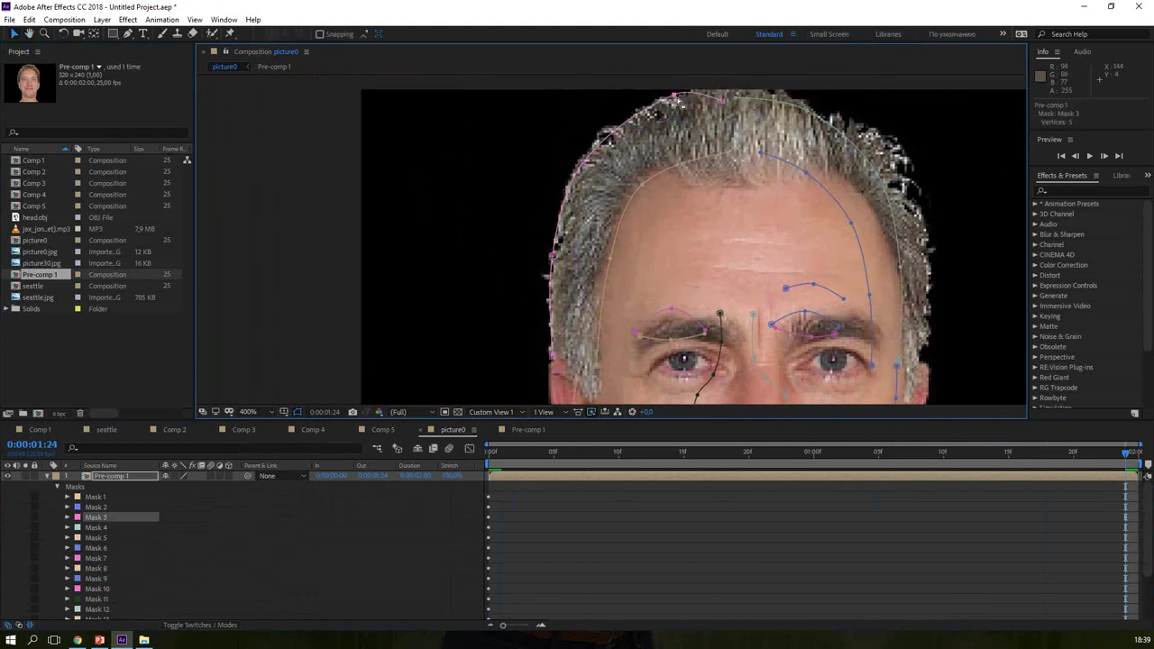
pyautogui.click(740, 91)
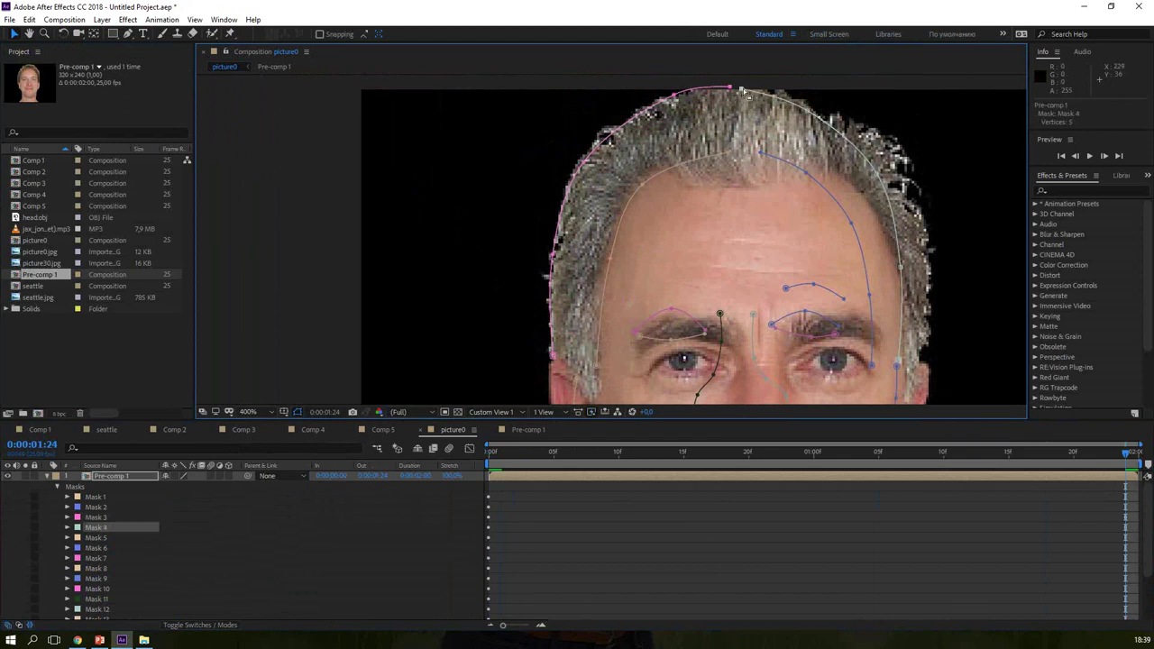
pyautogui.moveTo(891, 171); pyautogui.dragTo(932, 273)
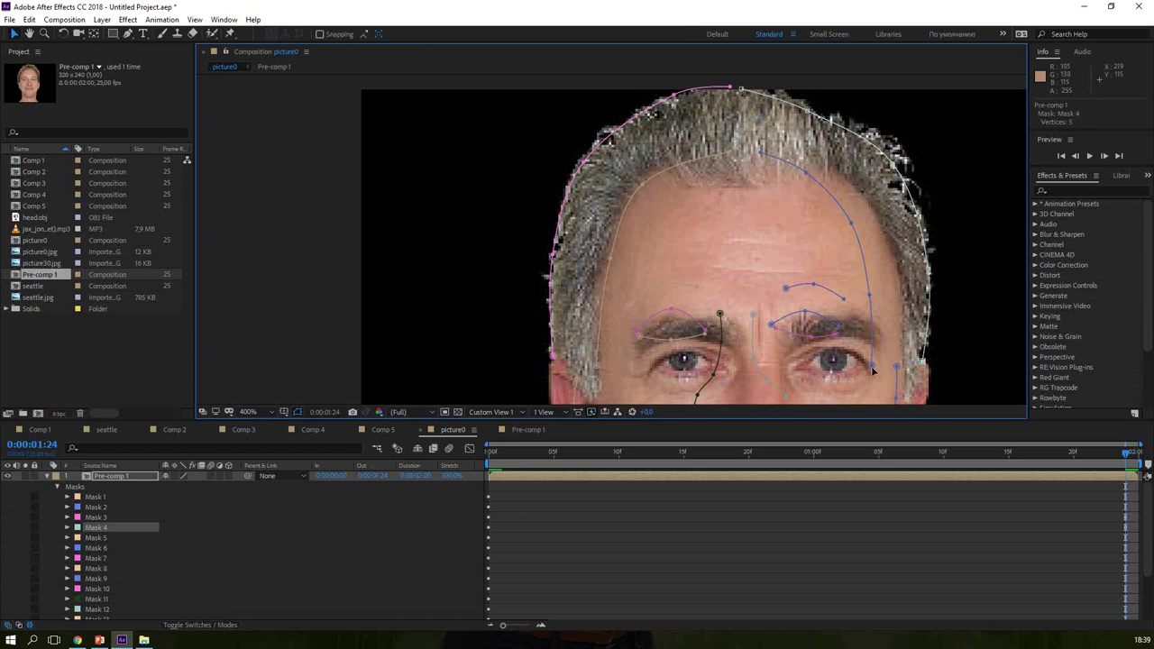
pyautogui.click(902, 360)
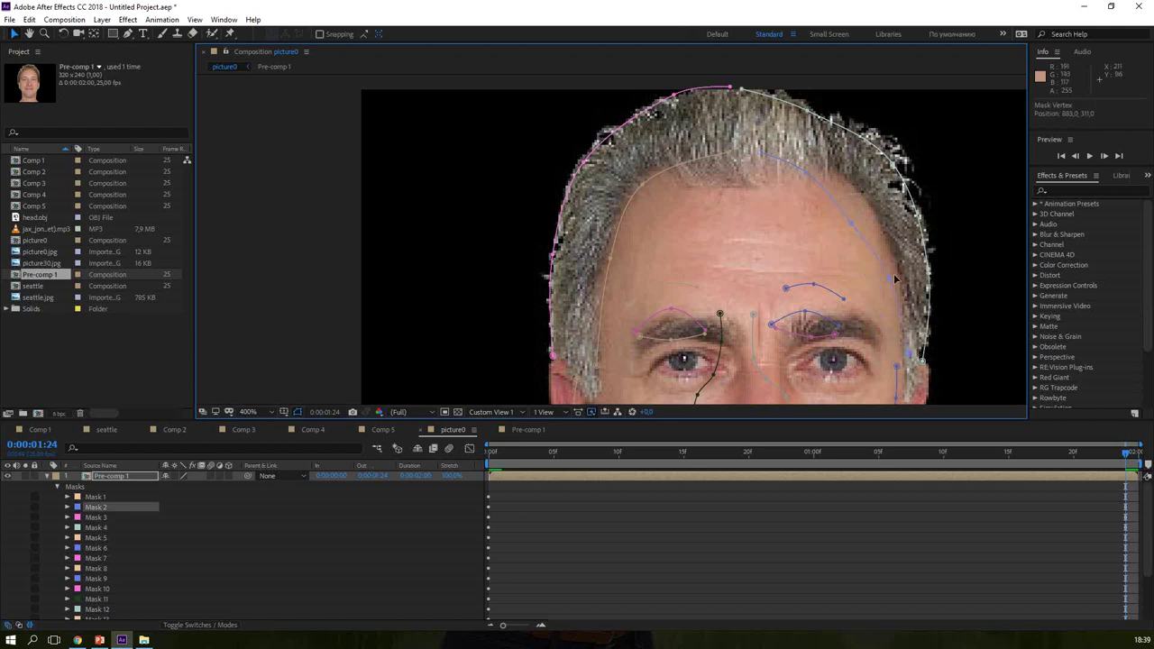
pyautogui.moveTo(859, 205); pyautogui.dragTo(870, 192)
pyautogui.click(752, 190)
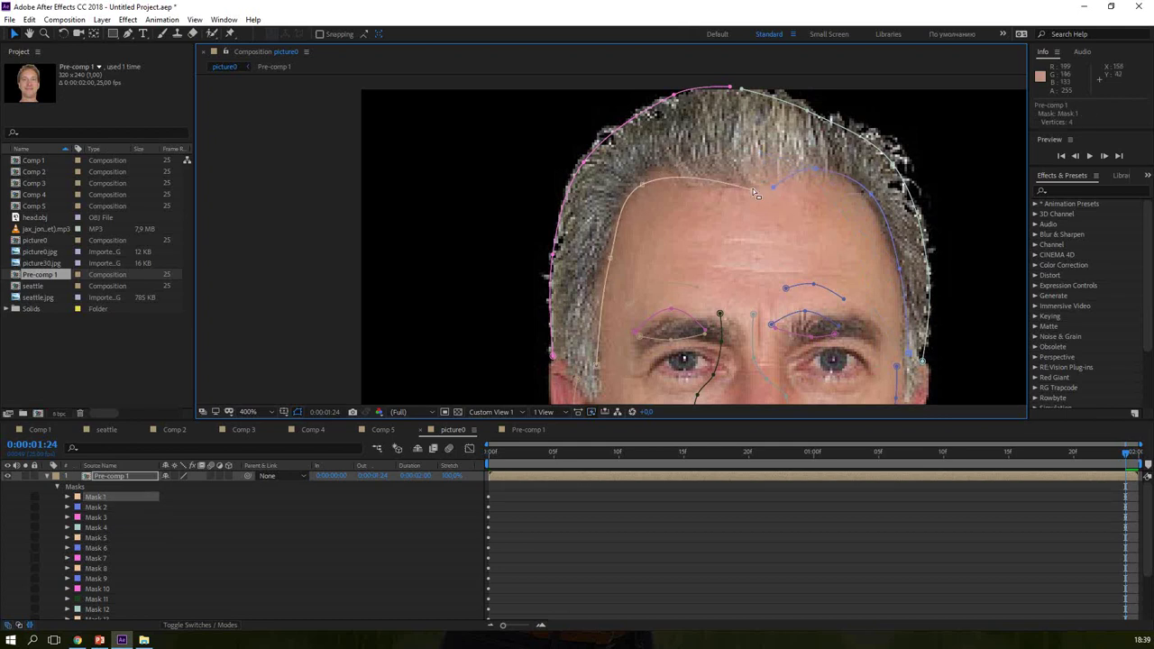
pyautogui.moveTo(649, 179); pyautogui.dragTo(654, 167)
pyautogui.moveTo(611, 257); pyautogui.dragTo(607, 259)
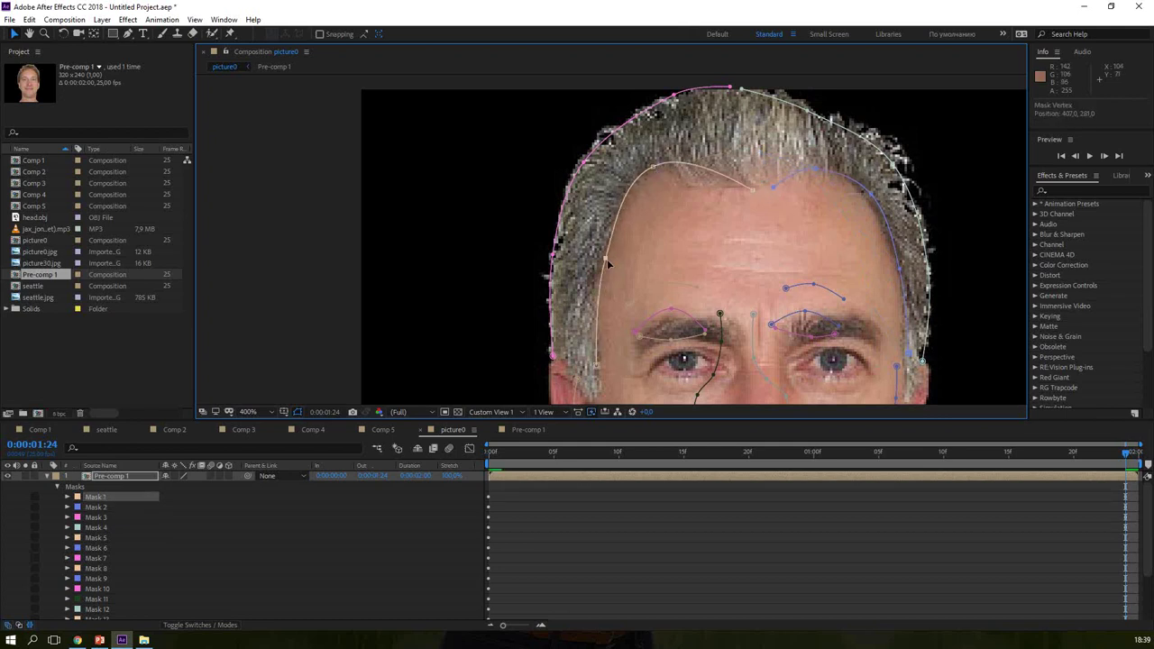
pyautogui.scroll(-5, 811, 303)
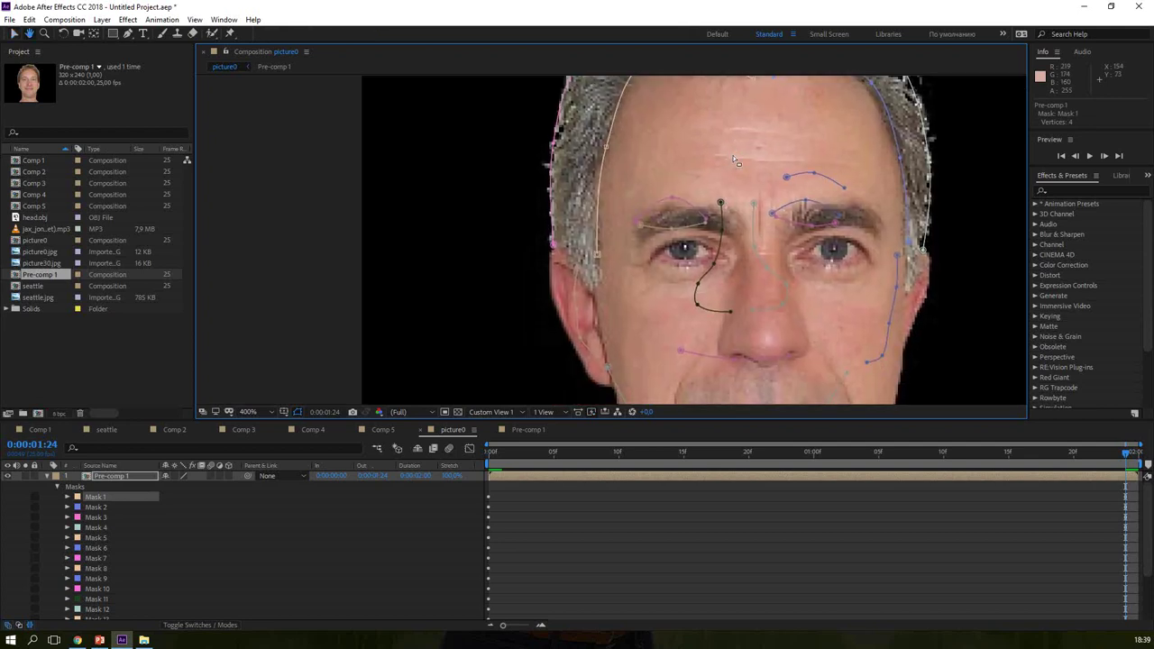
# Step: Shift nose Masks 12 and 11 onto the second man's nose
pyautogui.click(773, 279)
pyautogui.moveTo(775, 273); pyautogui.dragTo(806, 317)
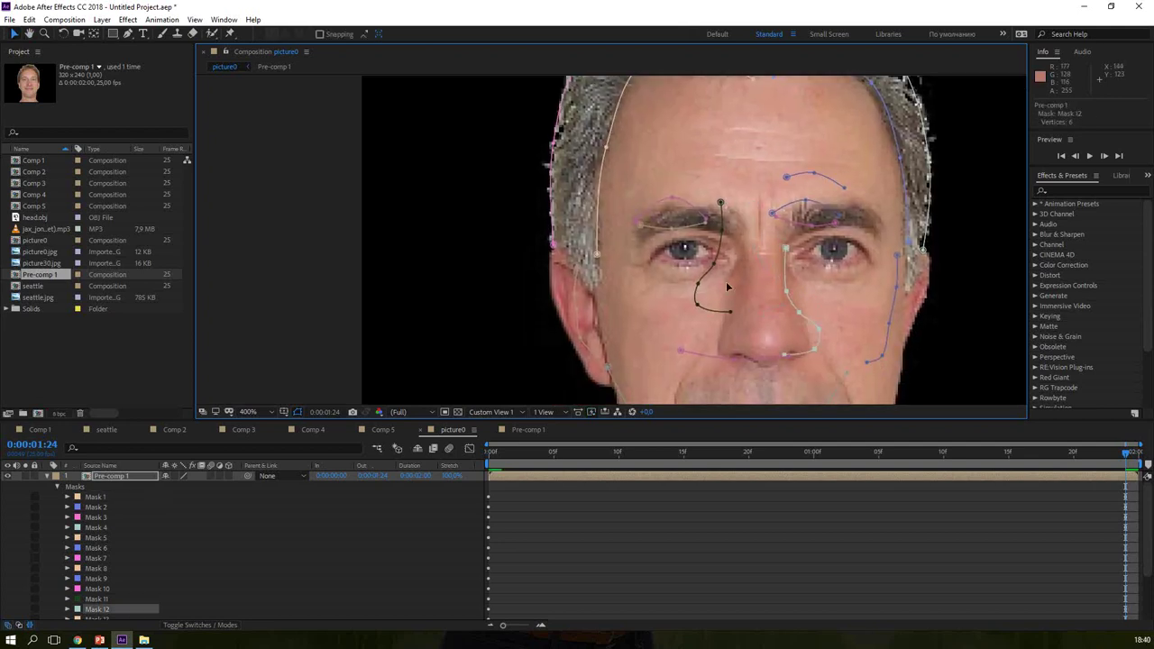
pyautogui.moveTo(706, 277)
pyautogui.mouseDown()
pyautogui.moveTo(727, 315)
pyautogui.moveTo(699, 205)
pyautogui.mouseUp()
pyautogui.click(707, 266)
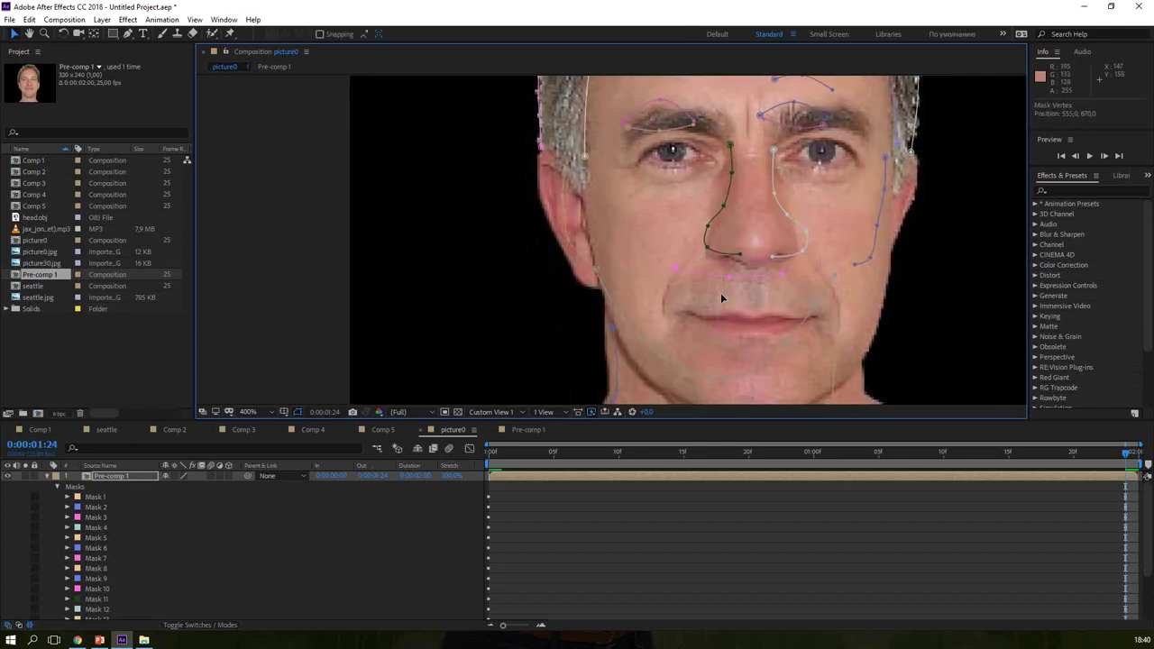
pyautogui.click(734, 326)
pyautogui.moveTo(684, 176); pyautogui.dragTo(699, 248)
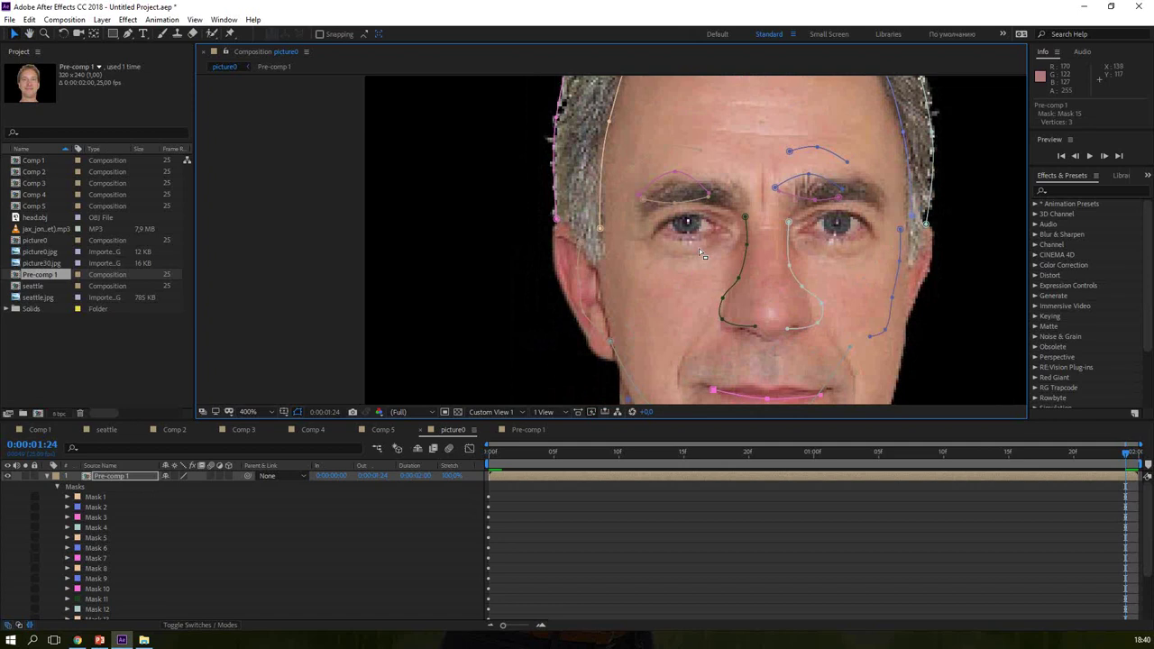
# Step: Move eye and eyebrow Masks 5–9 onto the second face's eyes and brows
pyautogui.click(688, 204)
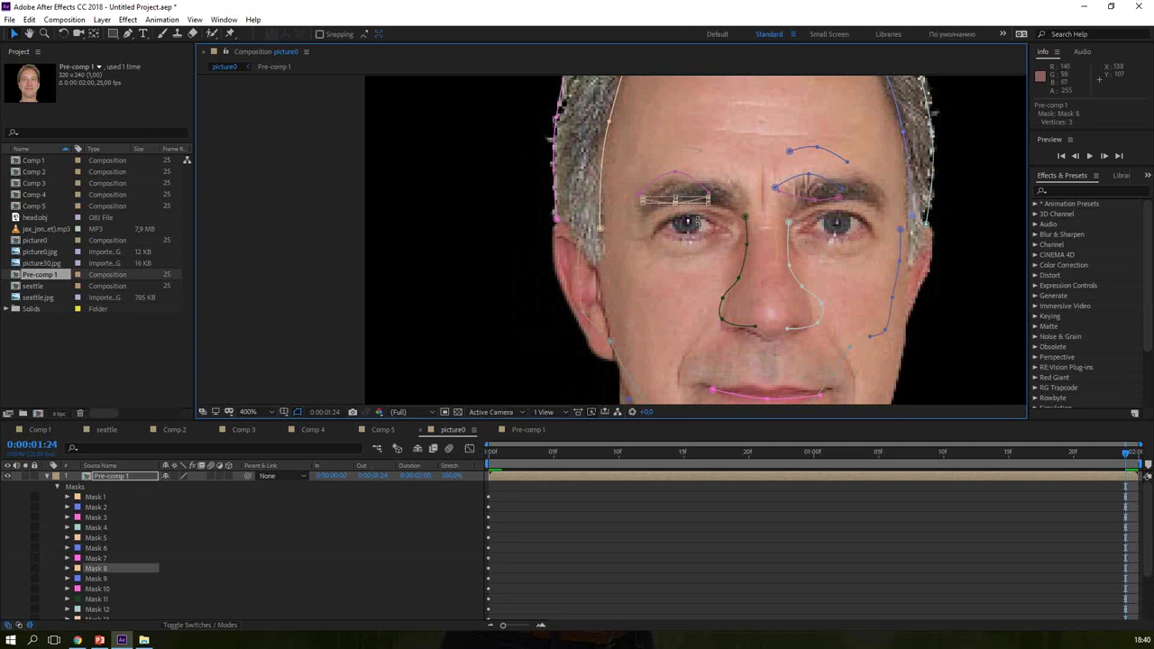
pyautogui.moveTo(690, 202); pyautogui.dragTo(703, 239)
pyautogui.hotkey('ctrl', 'z')
pyautogui.click(699, 190)
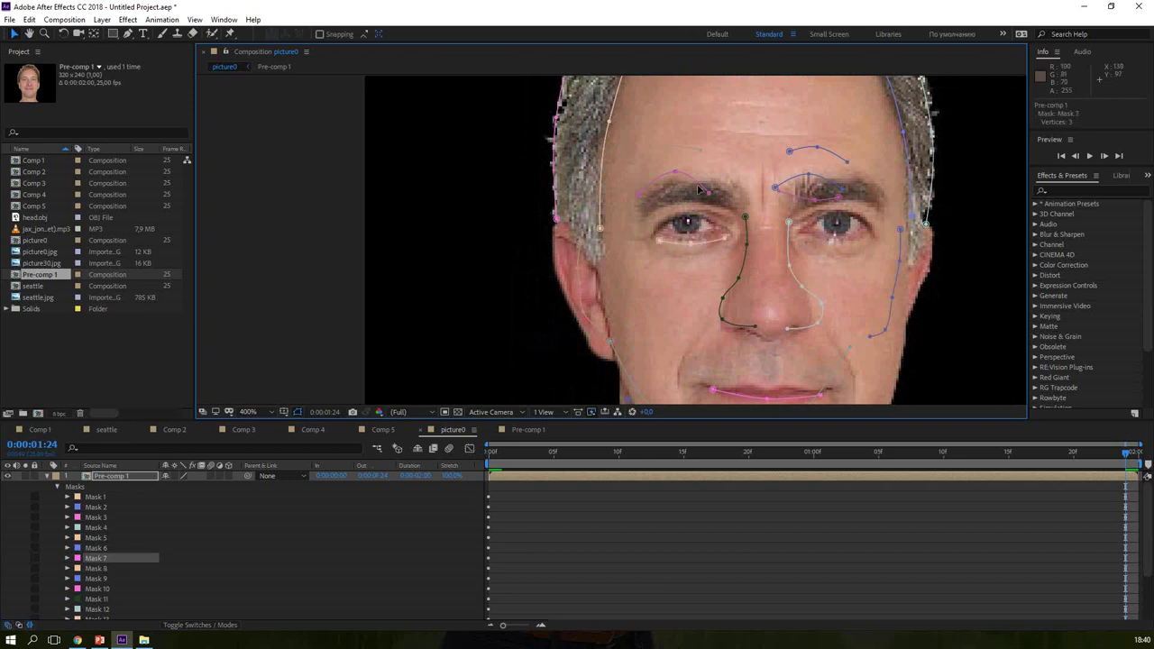
pyautogui.moveTo(699, 190); pyautogui.dragTo(712, 219)
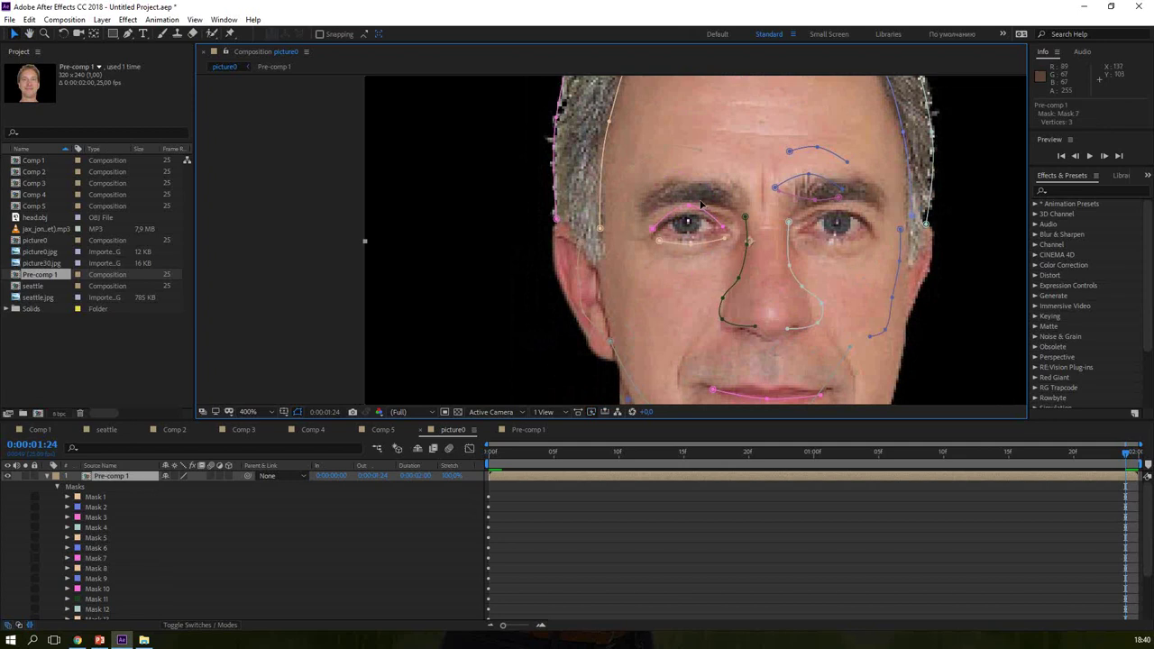
pyautogui.click(688, 219)
pyautogui.click(684, 147)
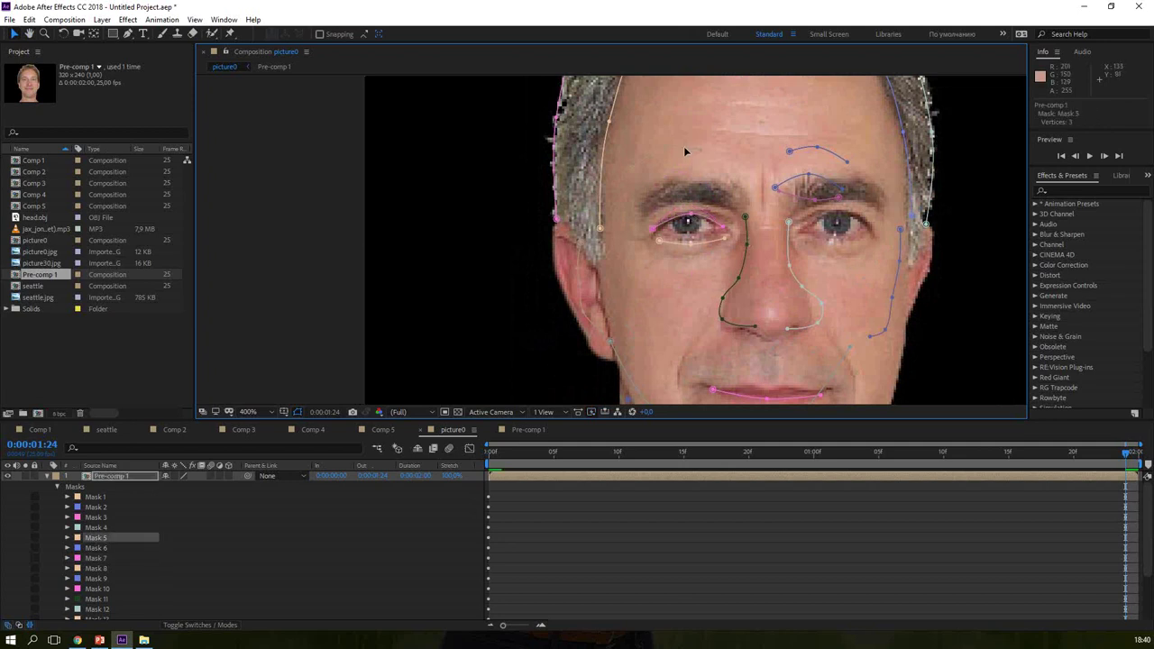
pyautogui.moveTo(710, 193); pyautogui.dragTo(727, 197)
pyautogui.click(824, 210)
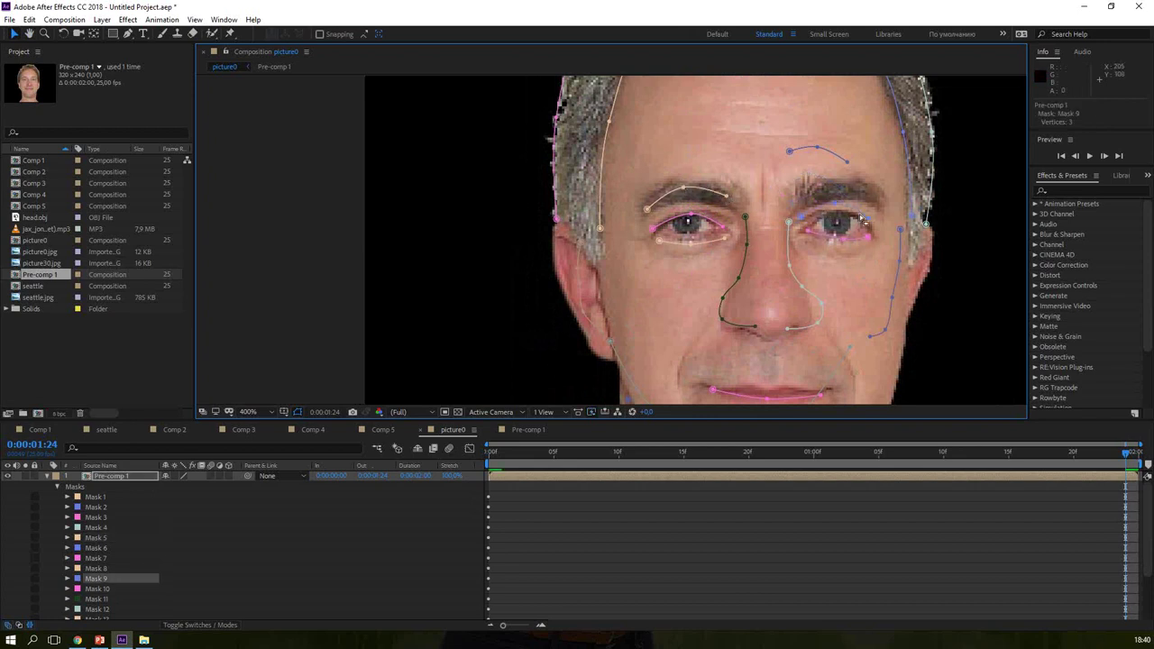
pyautogui.moveTo(843, 177); pyautogui.dragTo(857, 185)
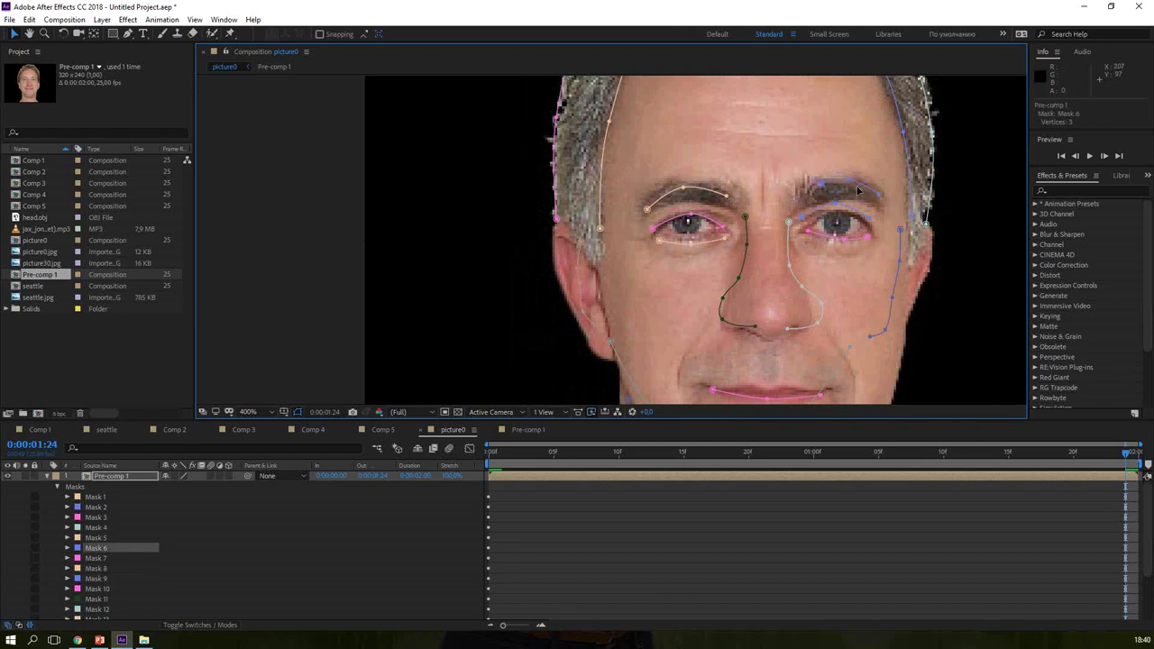
pyautogui.click(861, 192)
pyautogui.click(822, 187)
# Step: Reshape left-cheek Mask 13 and the right-cheek mask out to the face edges
pyautogui.click(581, 286)
pyautogui.moveTo(582, 287); pyautogui.dragTo(552, 322)
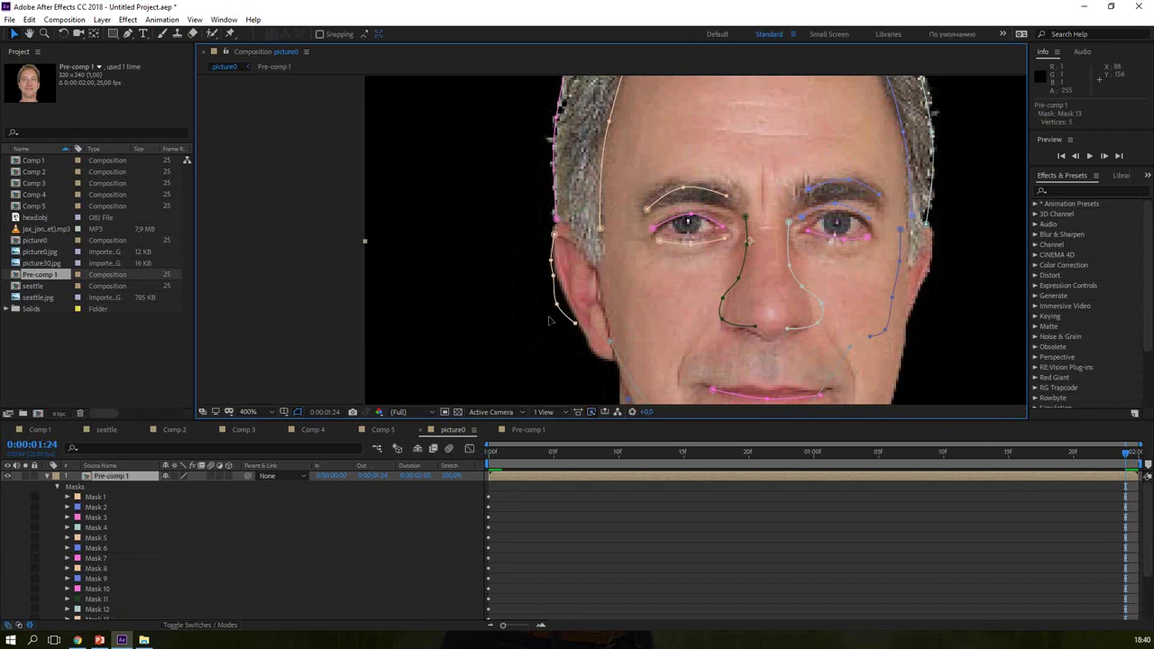
pyautogui.moveTo(577, 327); pyautogui.dragTo(604, 359)
pyautogui.moveTo(566, 310); pyautogui.dragTo(567, 297)
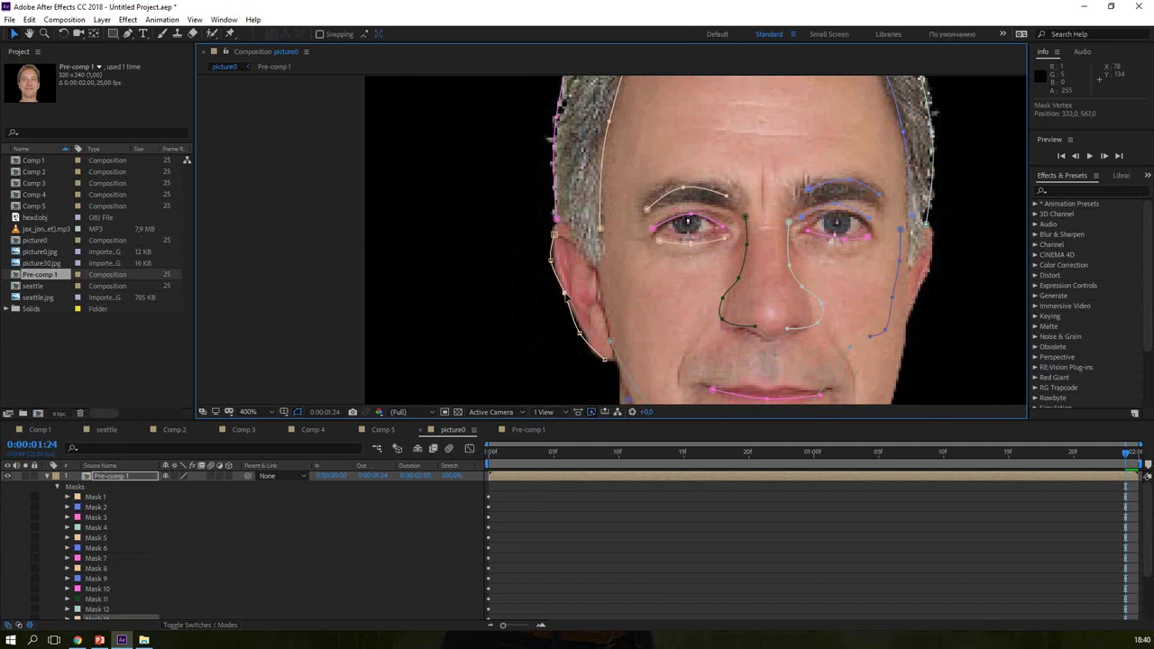
pyautogui.moveTo(899, 290)
pyautogui.mouseDown()
pyautogui.moveTo(930, 289)
pyautogui.moveTo(911, 326)
pyautogui.mouseUp()
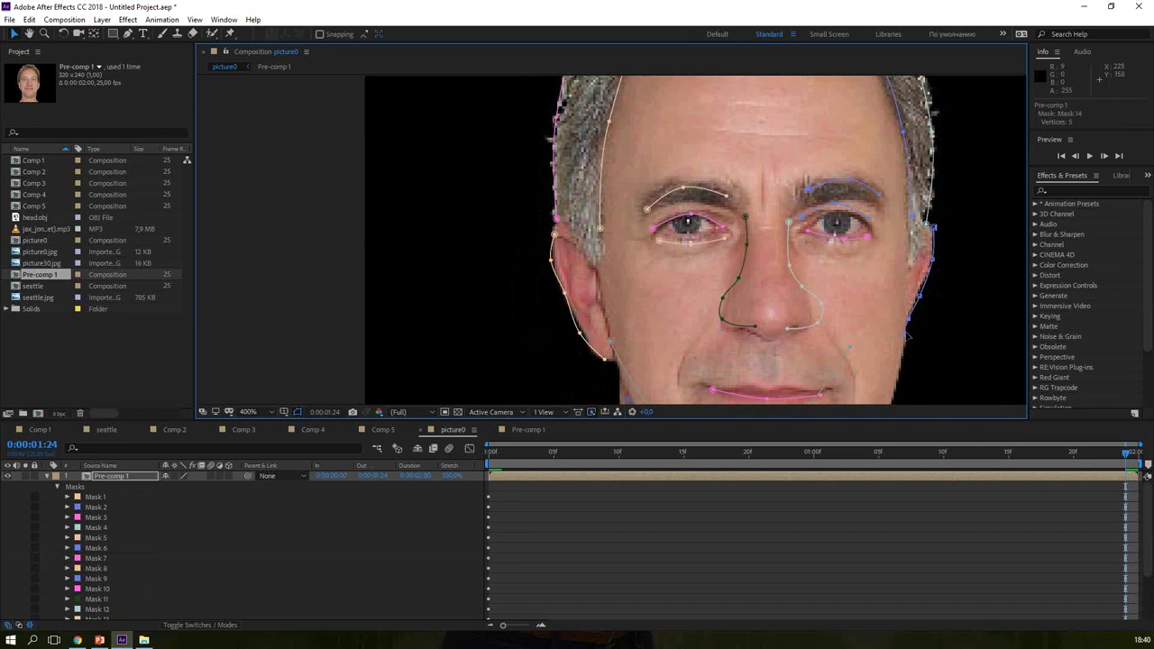
pyautogui.moveTo(910, 334); pyautogui.dragTo(860, 182)
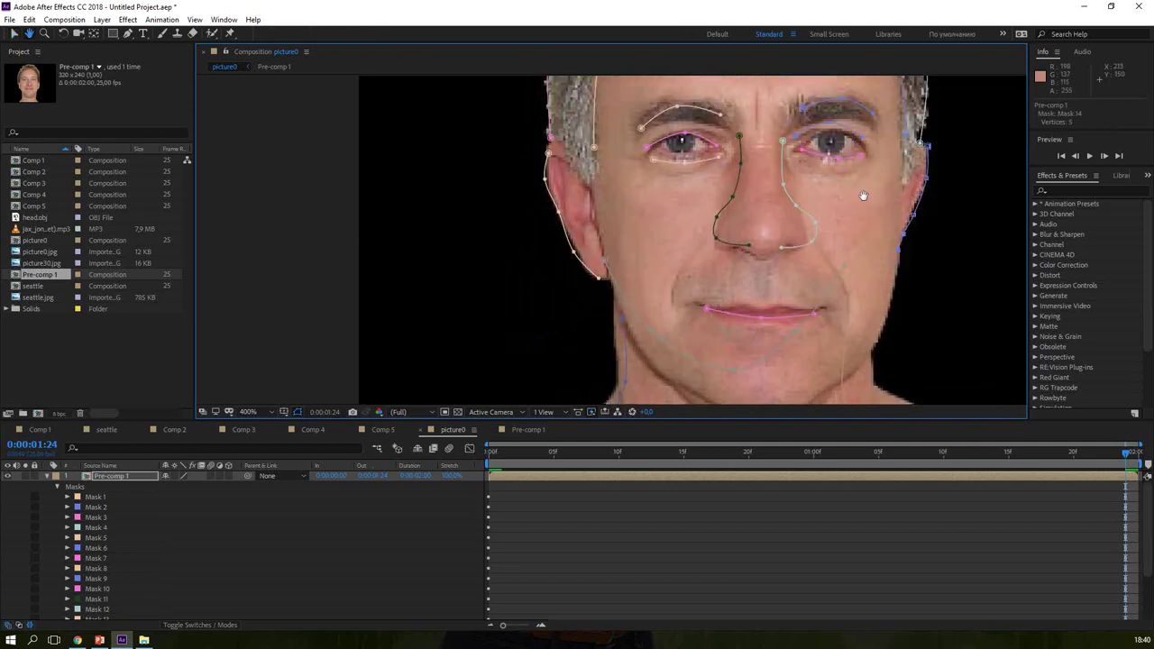
pyautogui.press('v')
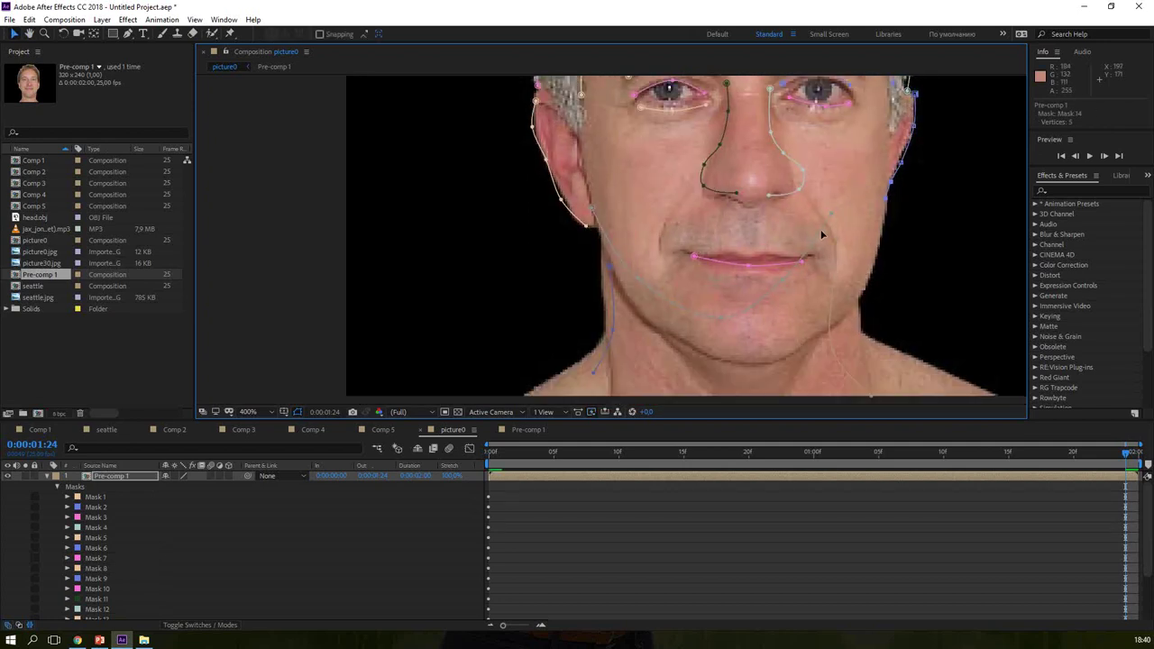
pyautogui.click(634, 291)
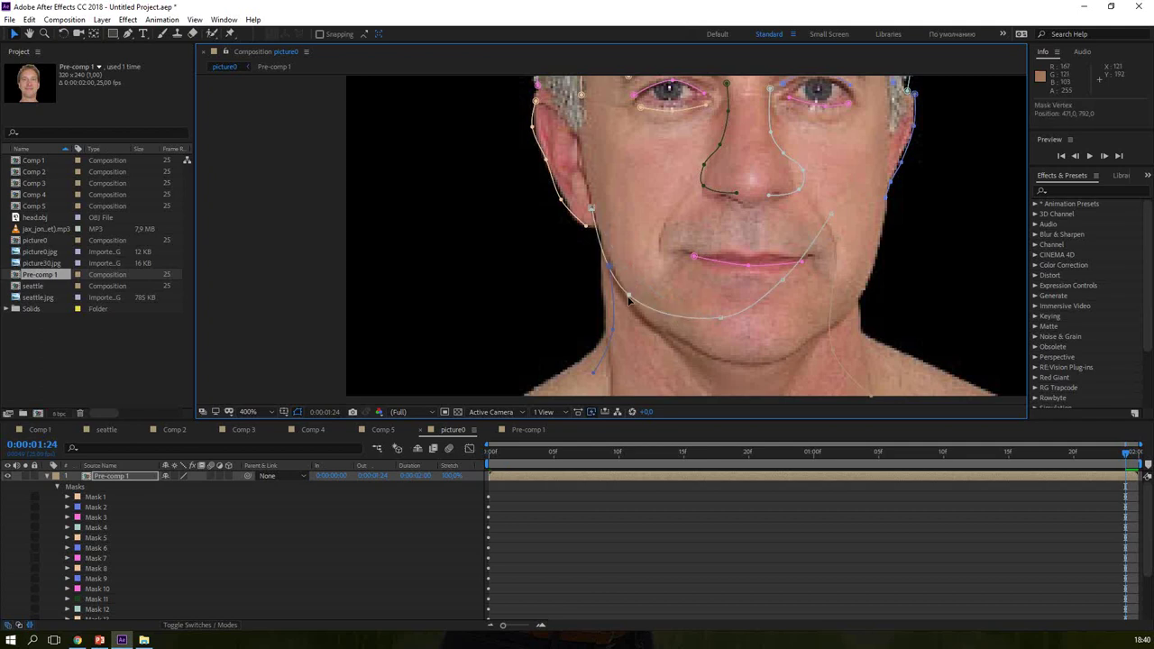
# Step: Lower the jaw mask's curve to the chin and push its right side outward
pyautogui.moveTo(734, 339); pyautogui.dragTo(773, 334)
pyautogui.moveTo(784, 288); pyautogui.dragTo(830, 283)
pyautogui.moveTo(830, 215); pyautogui.dragTo(888, 214)
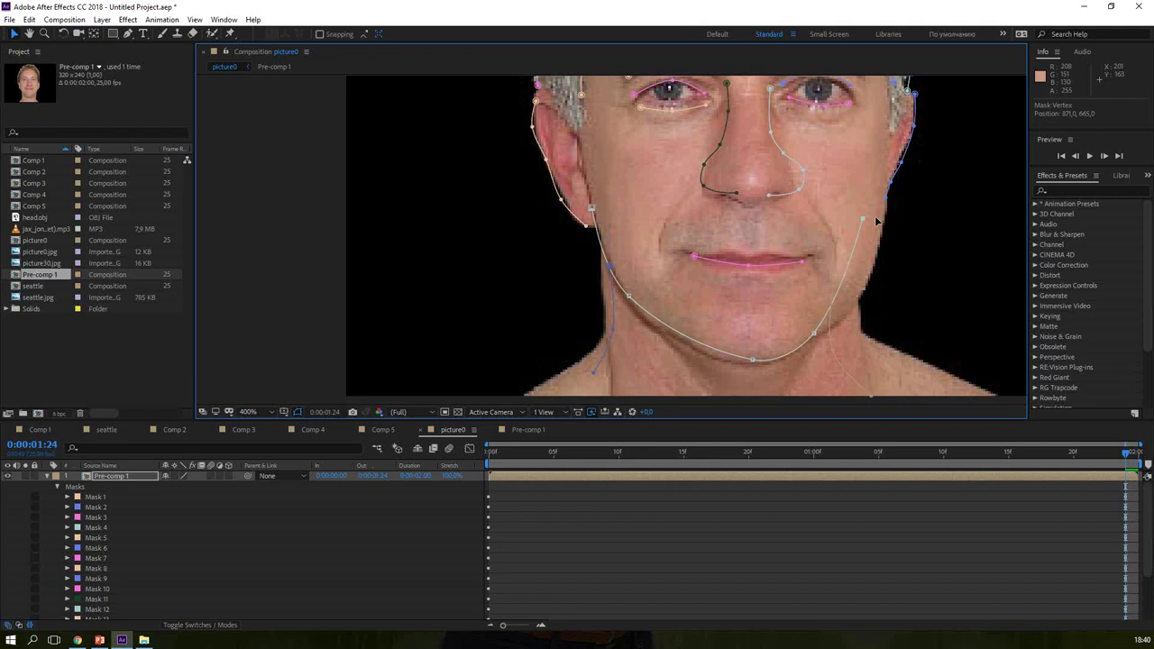
pyautogui.moveTo(817, 333); pyautogui.dragTo(849, 316)
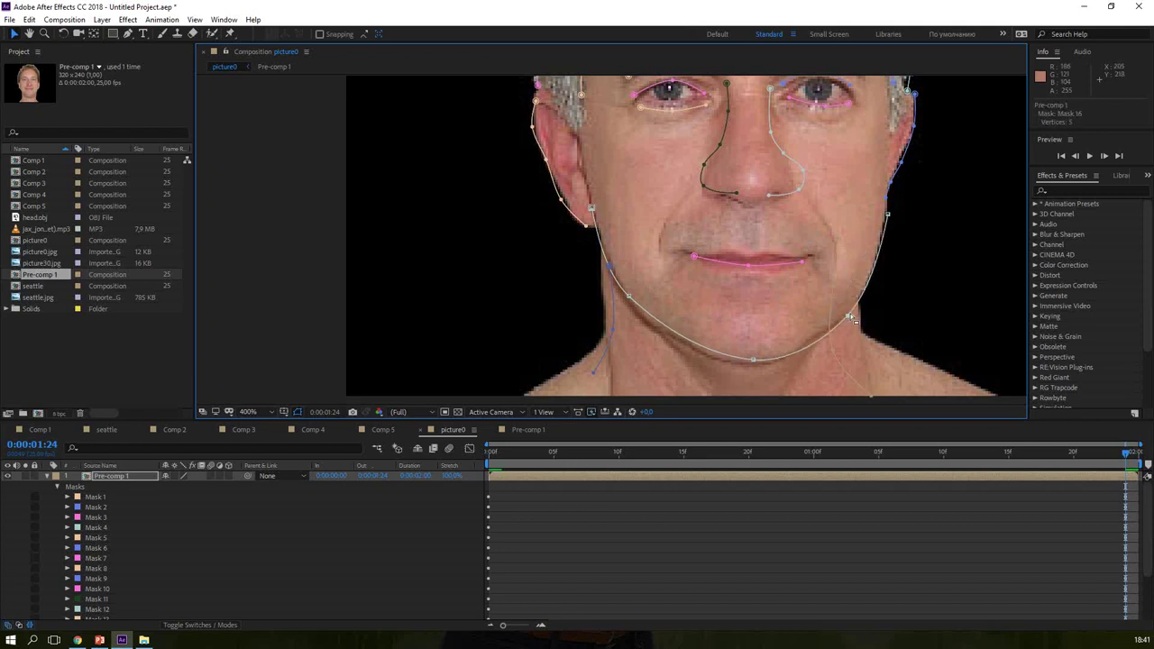
# Step: Drag the neck mask vertices down the side of the neck onto the shoulder
pyautogui.moveTo(841, 362); pyautogui.dragTo(894, 375)
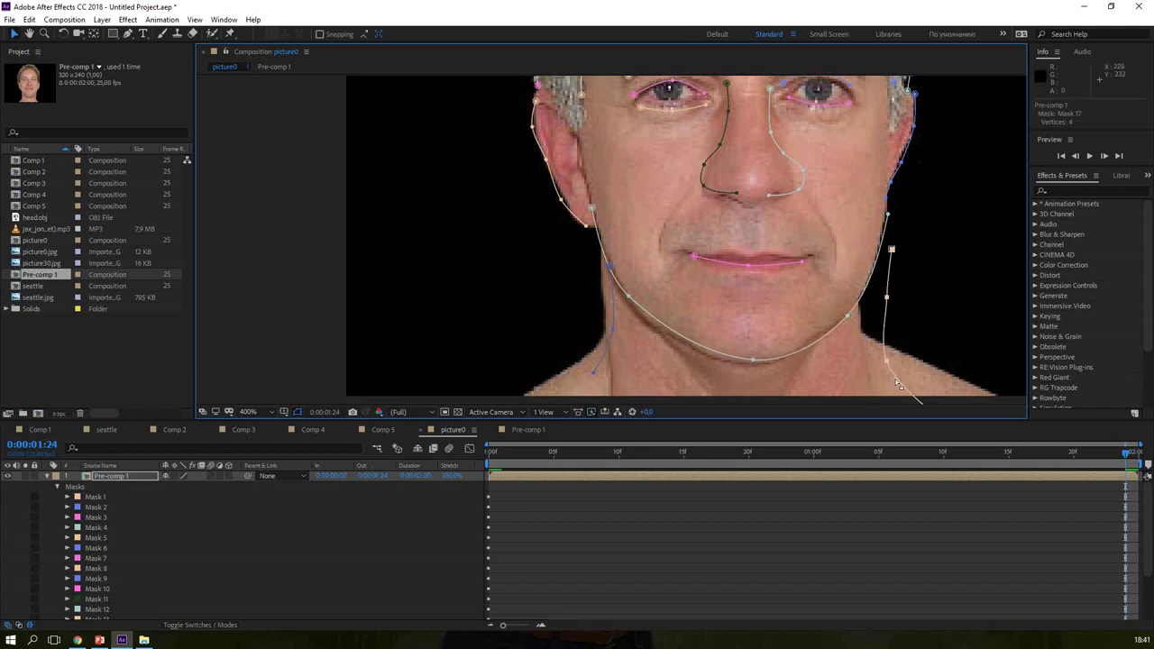
pyautogui.moveTo(888, 296)
pyautogui.mouseDown()
pyautogui.moveTo(870, 293)
pyautogui.moveTo(864, 324)
pyautogui.mouseUp()
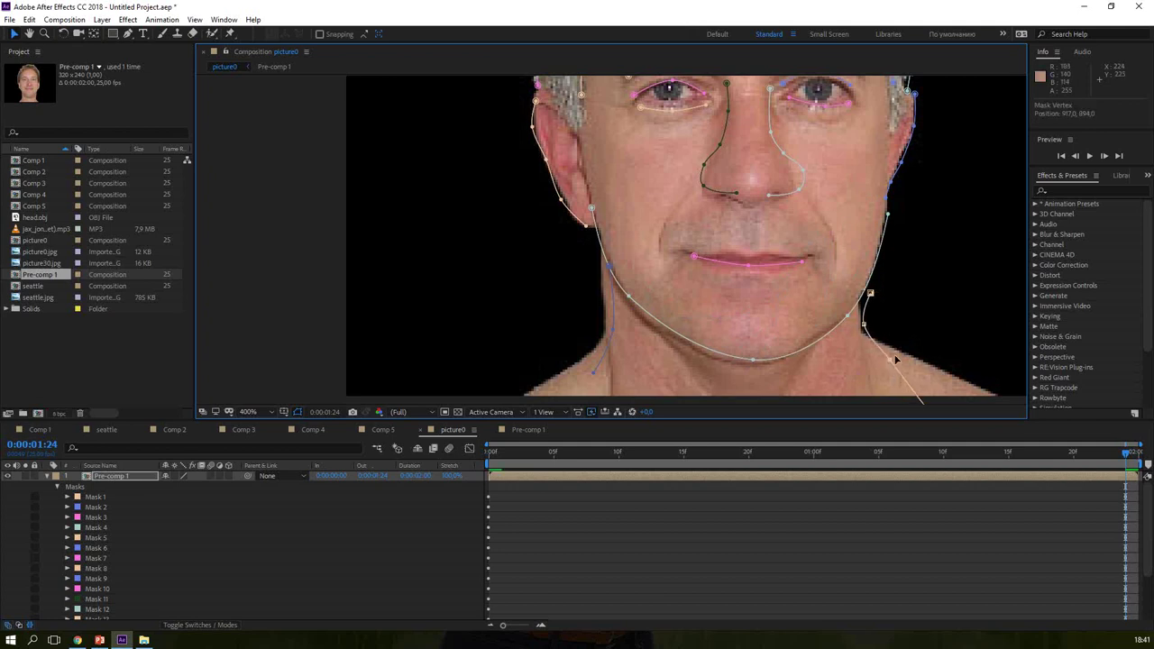
pyautogui.moveTo(904, 373)
pyautogui.mouseDown()
pyautogui.moveTo(881, 304)
pyautogui.moveTo(959, 335)
pyautogui.mouseUp()
pyautogui.moveTo(572, 306); pyautogui.dragTo(505, 328)
pyautogui.moveTo(591, 264); pyautogui.dragTo(576, 277)
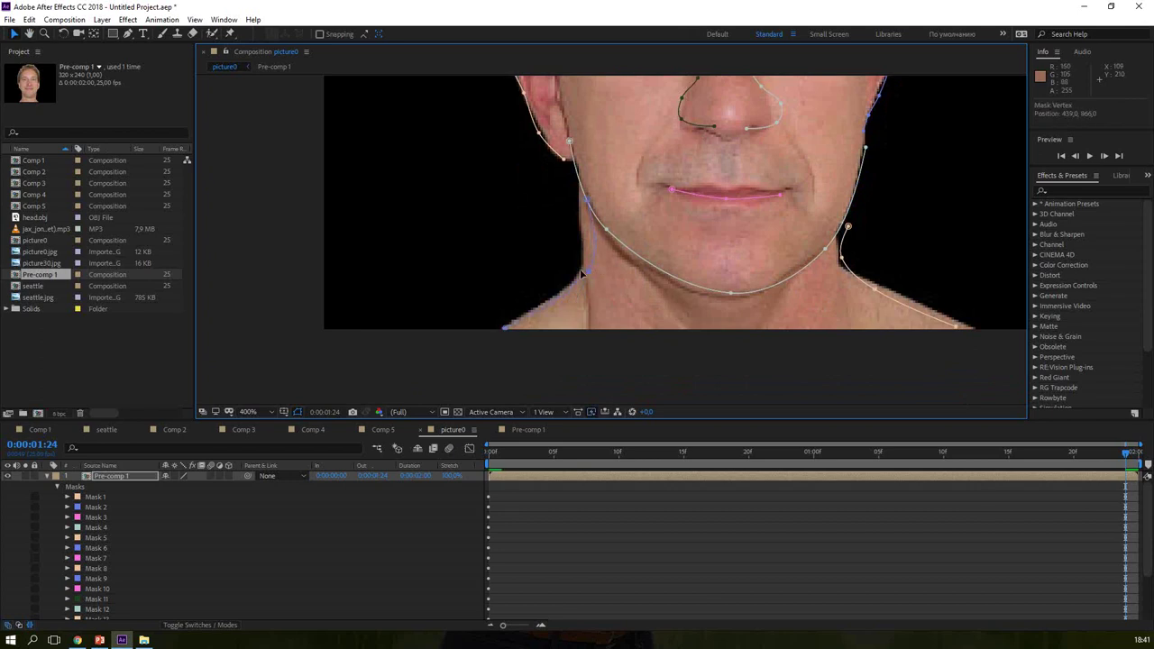
pyautogui.click(585, 201)
pyautogui.scroll(-2, 573, 195)
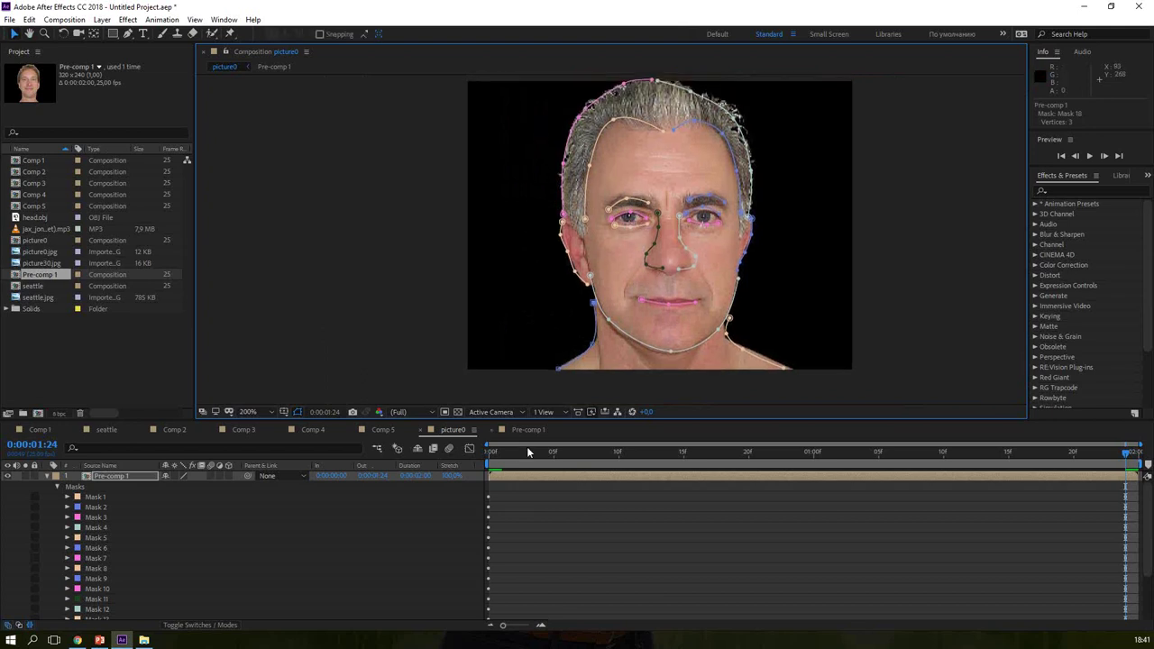
pyautogui.click(491, 460)
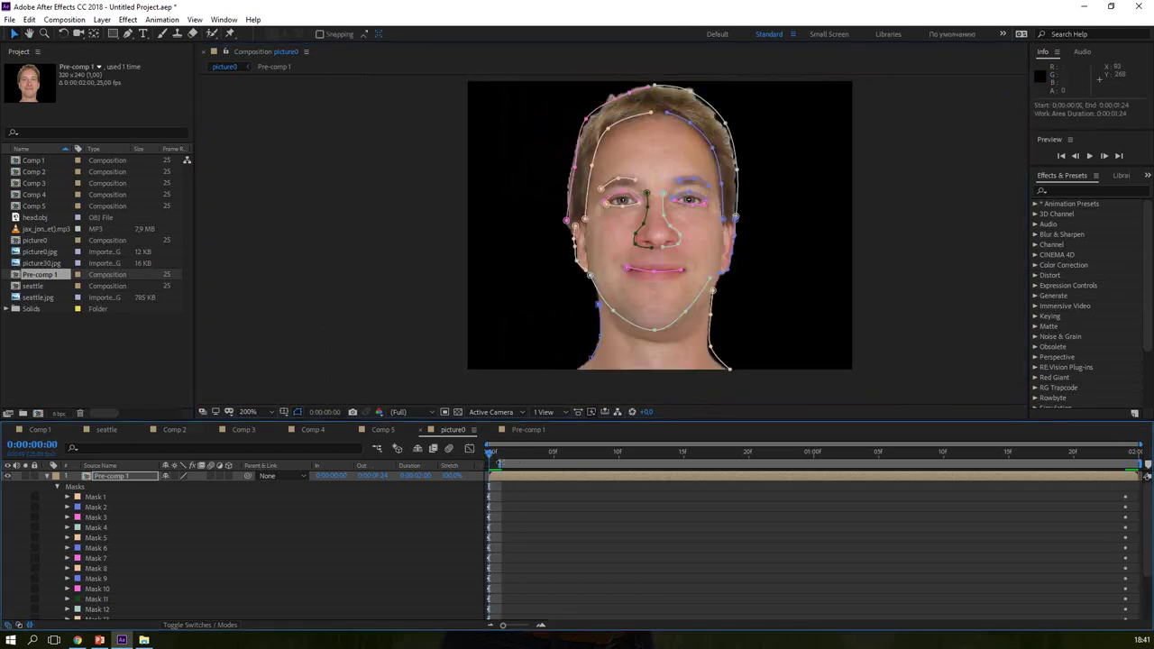
# Step: Scrub the comp forward and back to check the masks, then collapse them and select Pre-comp 1
pyautogui.moveTo(492, 456)
pyautogui.mouseDown()
pyautogui.moveTo(879, 479)
pyautogui.moveTo(1021, 472)
pyautogui.mouseUp()
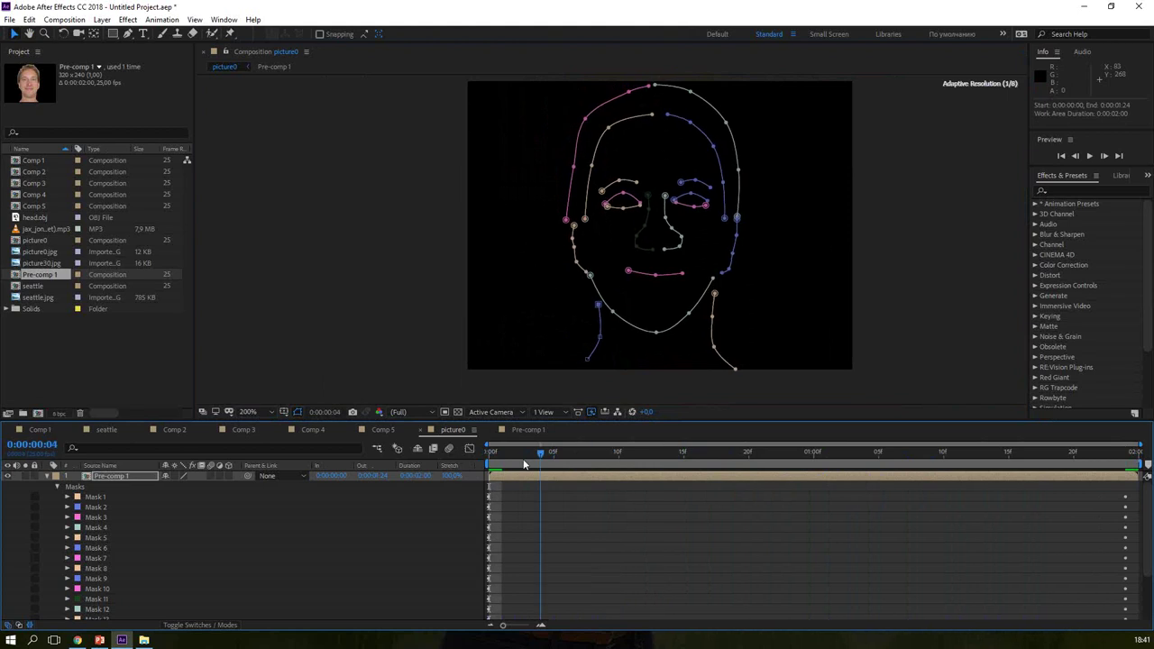
pyautogui.moveTo(918, 472); pyautogui.dragTo(442, 458)
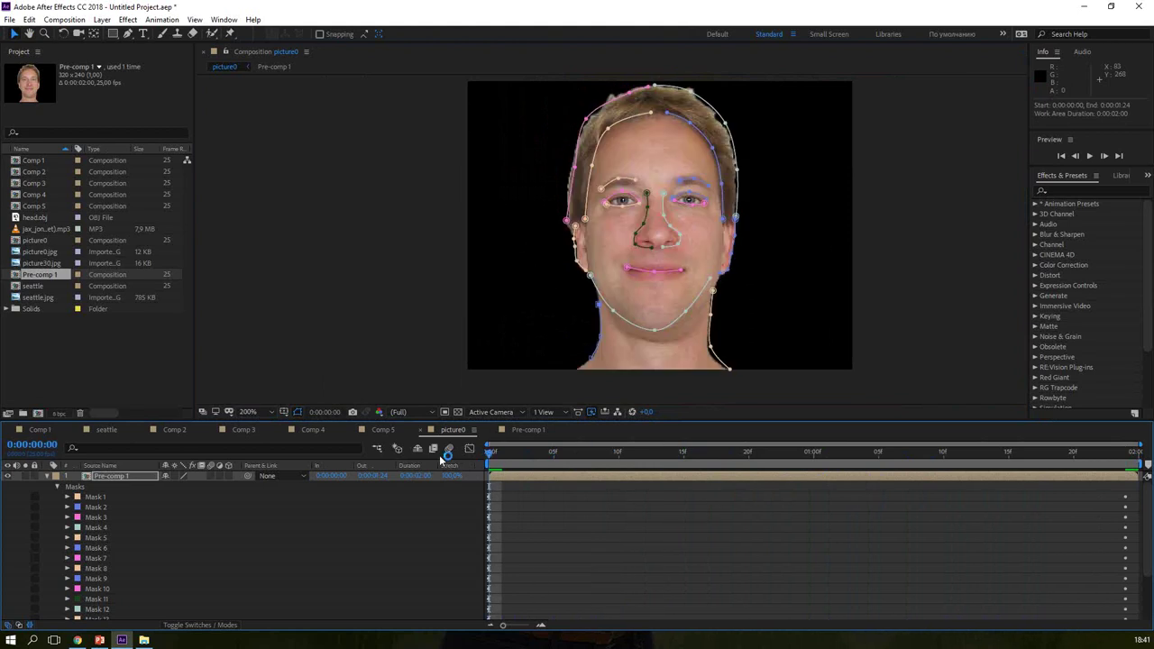
pyautogui.click(47, 476)
pyautogui.click(99, 478)
pyautogui.click(127, 19)
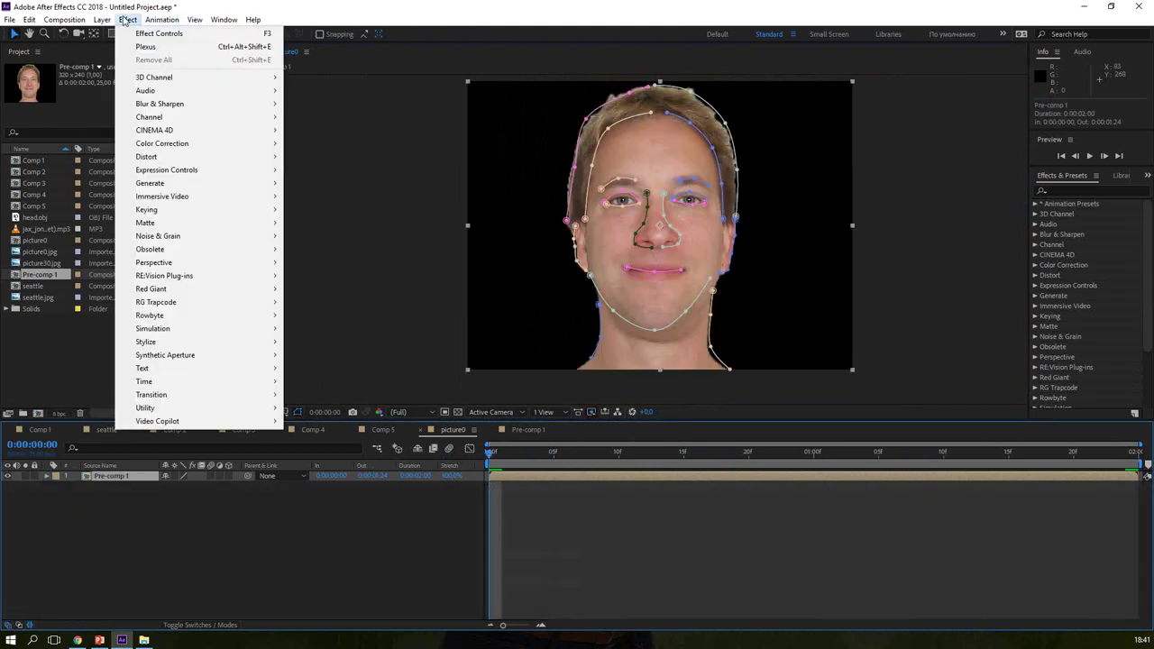
# Step: Apply RE:Flex Morph to Pre-comp 1 and enable Picture Key? at the last frame
pyautogui.moveTo(227, 278)
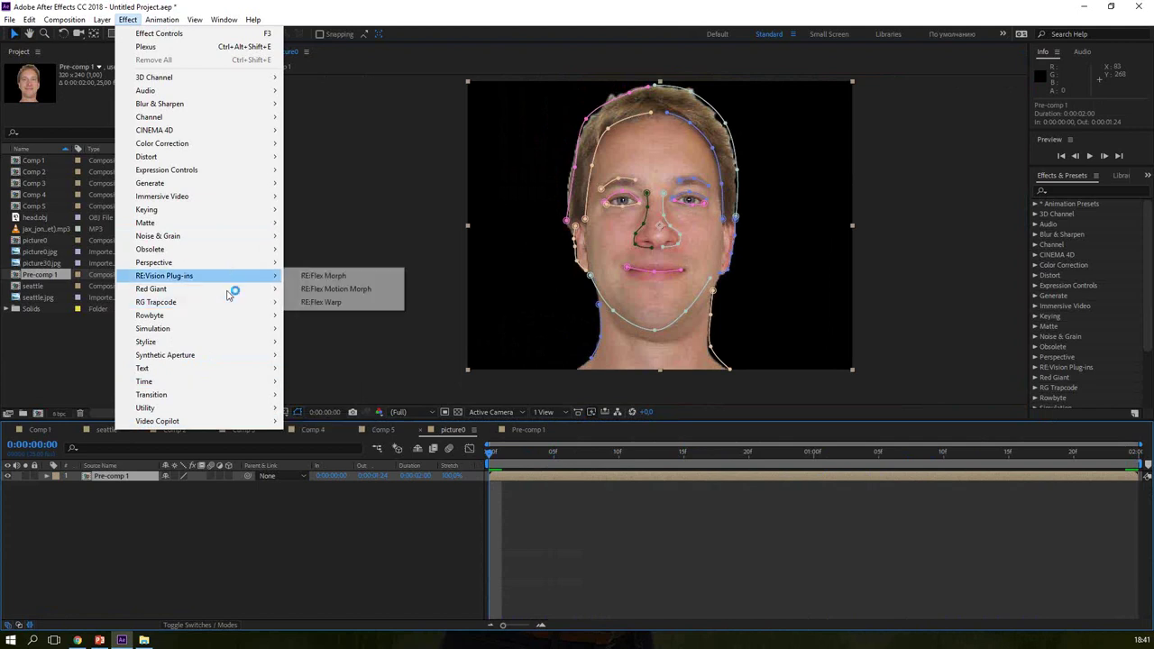
pyautogui.click(338, 278)
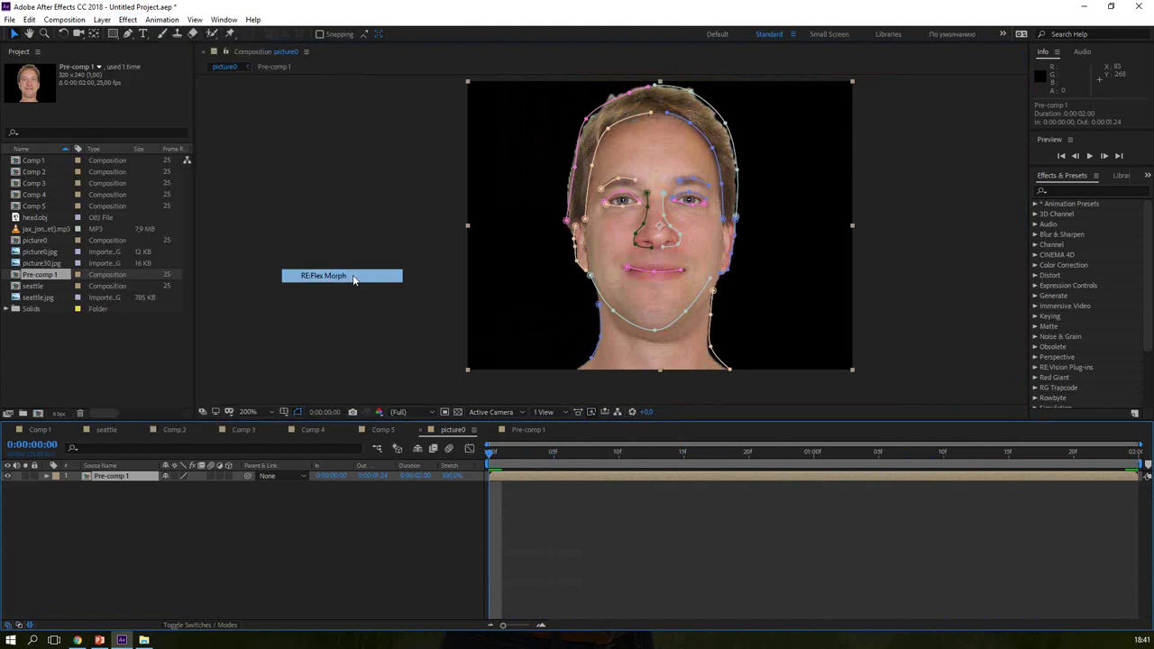
pyautogui.click(52, 77)
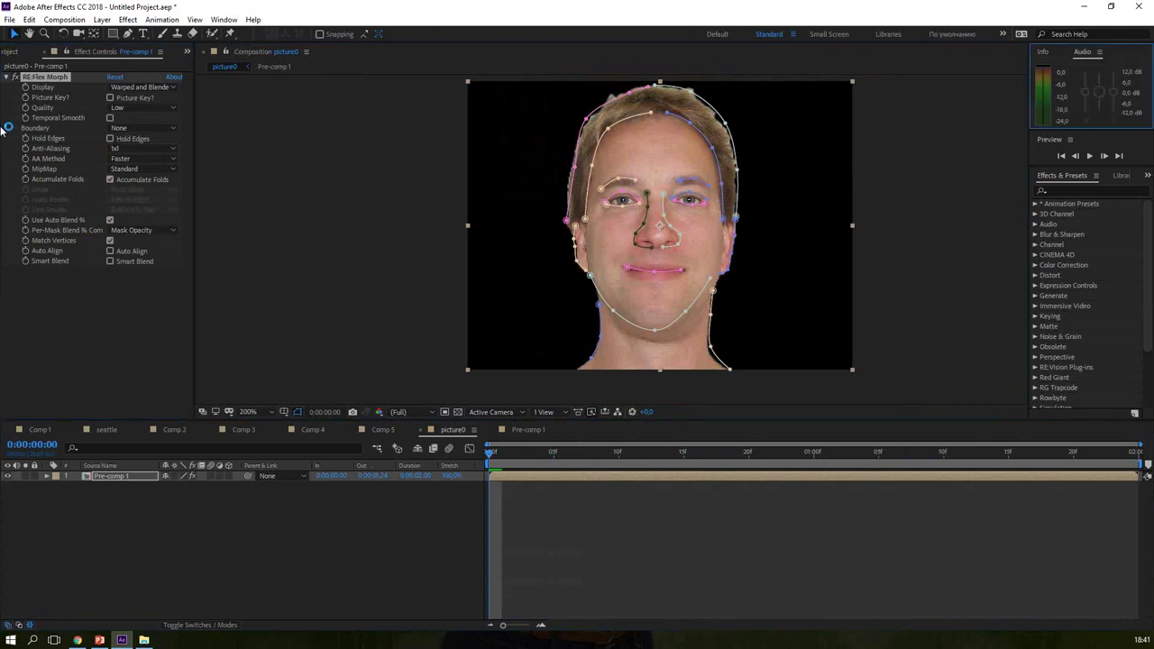
pyautogui.click(58, 105)
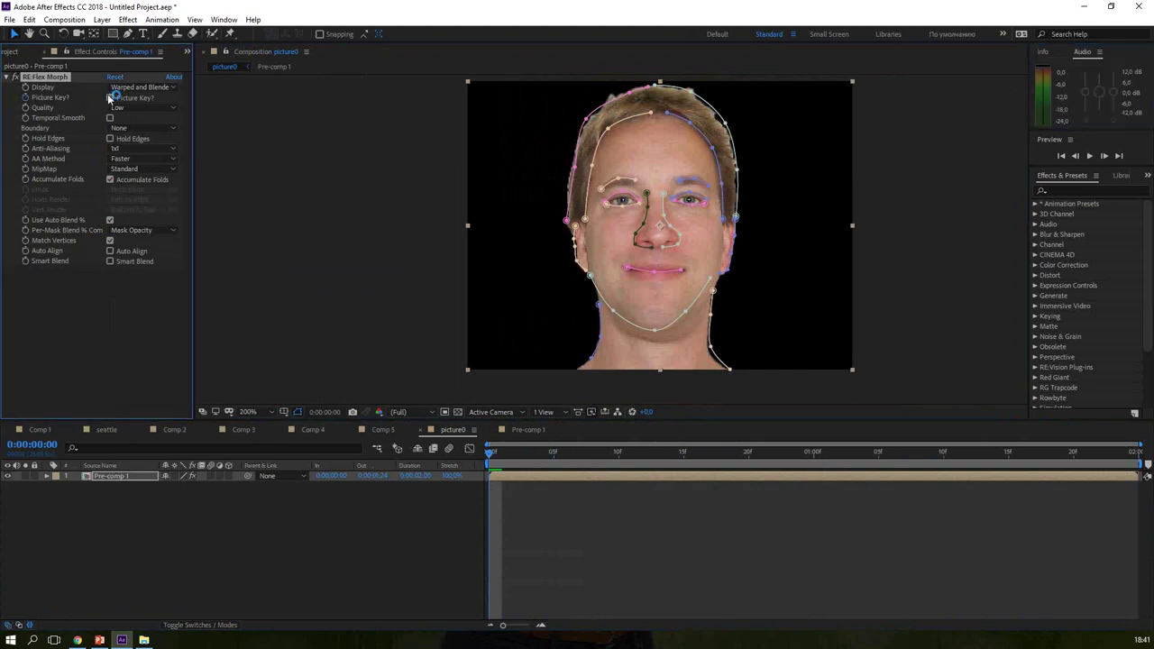
pyautogui.click(498, 452)
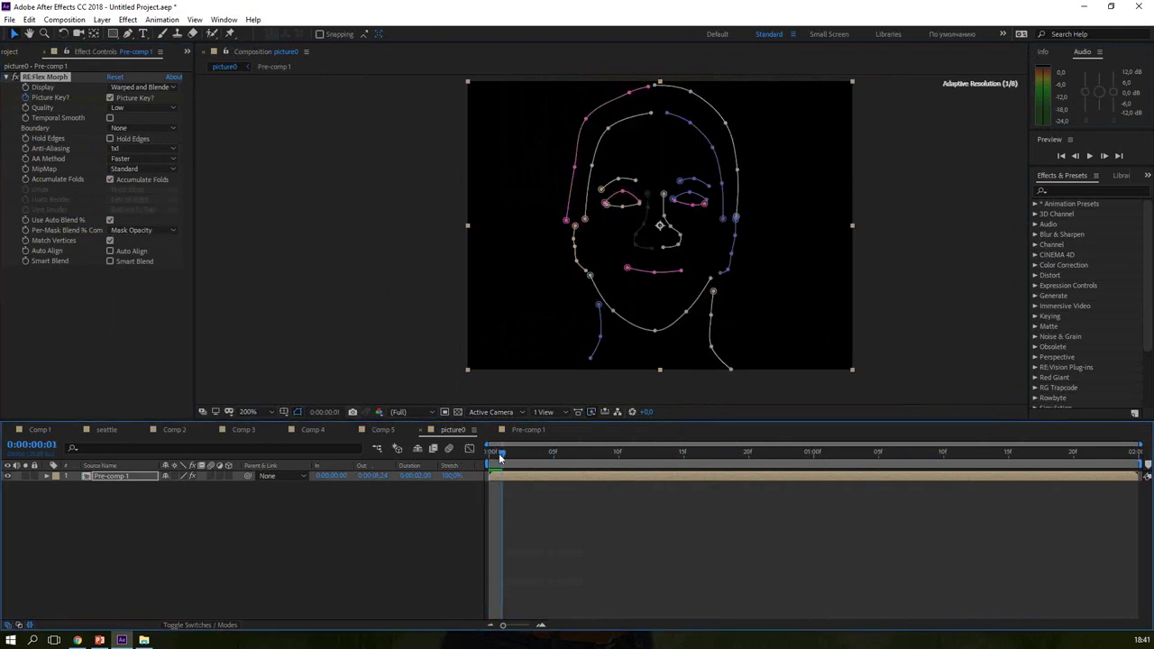
pyautogui.click(110, 97)
pyautogui.moveTo(503, 454); pyautogui.dragTo(1147, 487)
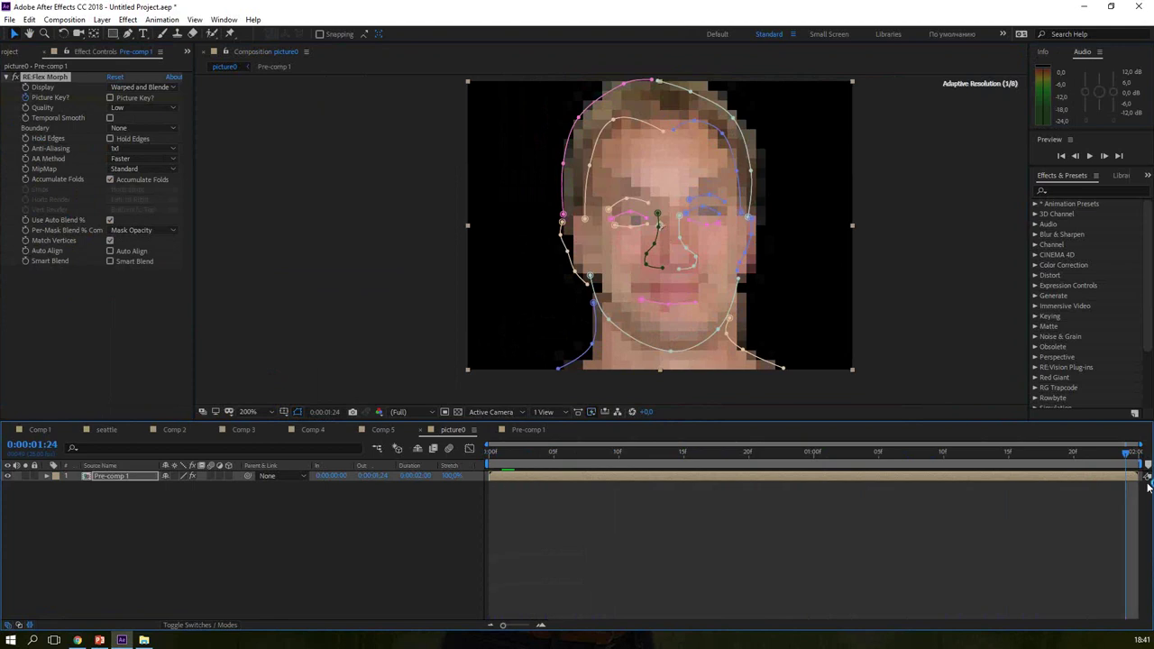
pyautogui.click(110, 97)
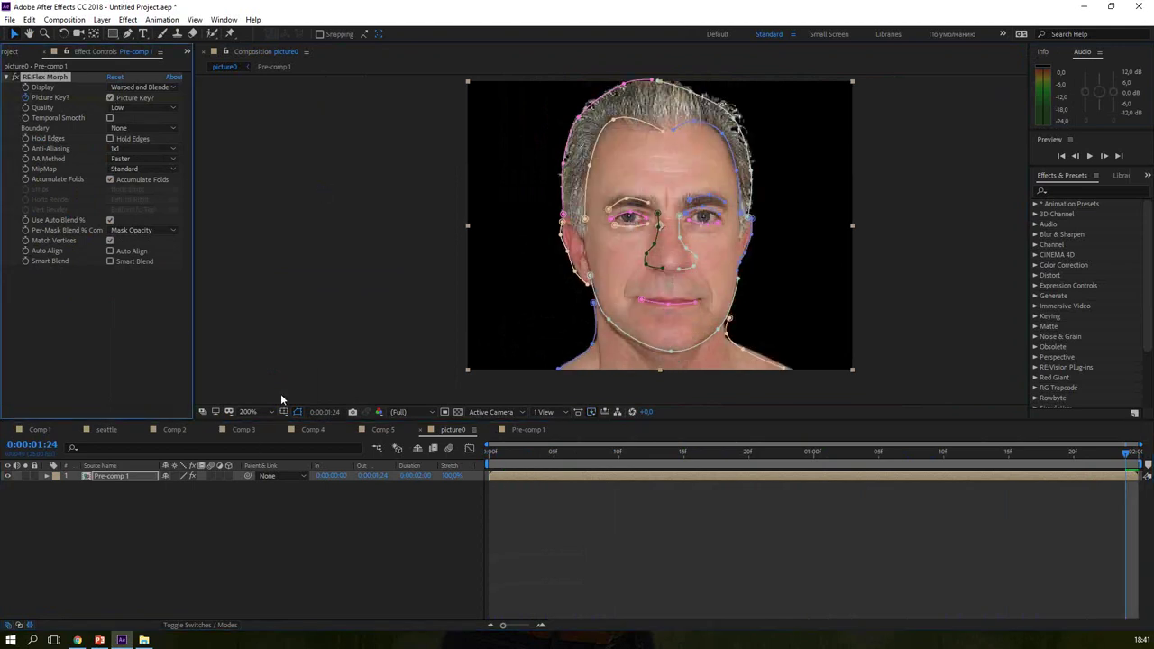
# Step: Fit the viewer to the face and play a preview of the morph from the first frame
pyautogui.click(262, 412)
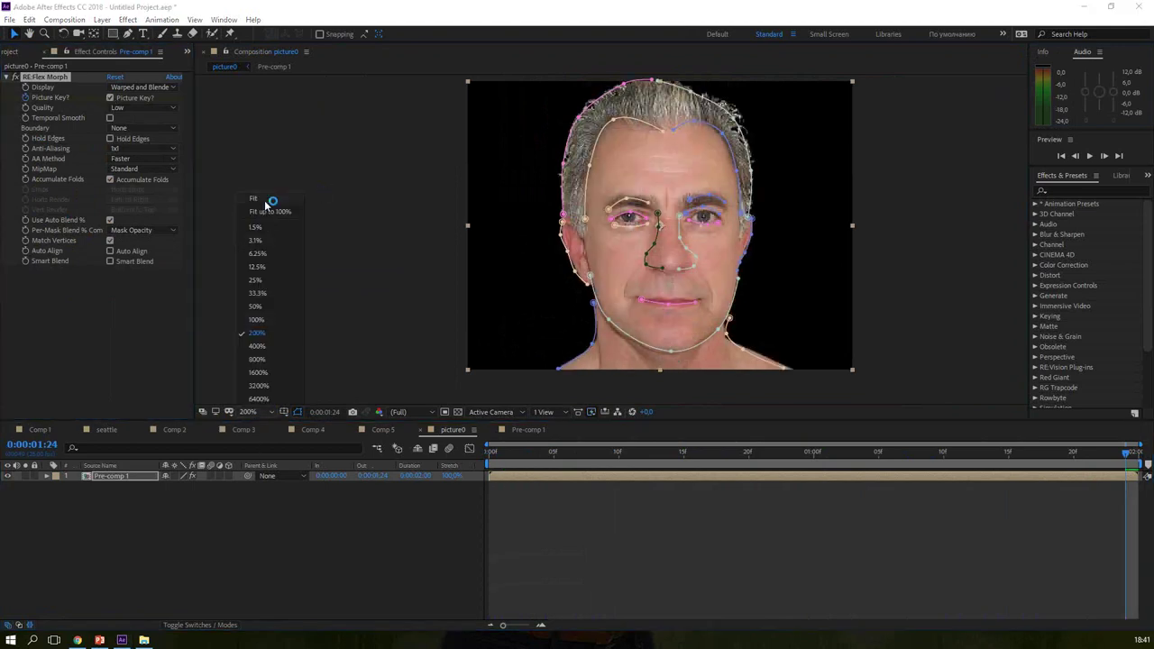
pyautogui.click(265, 202)
pyautogui.click(488, 455)
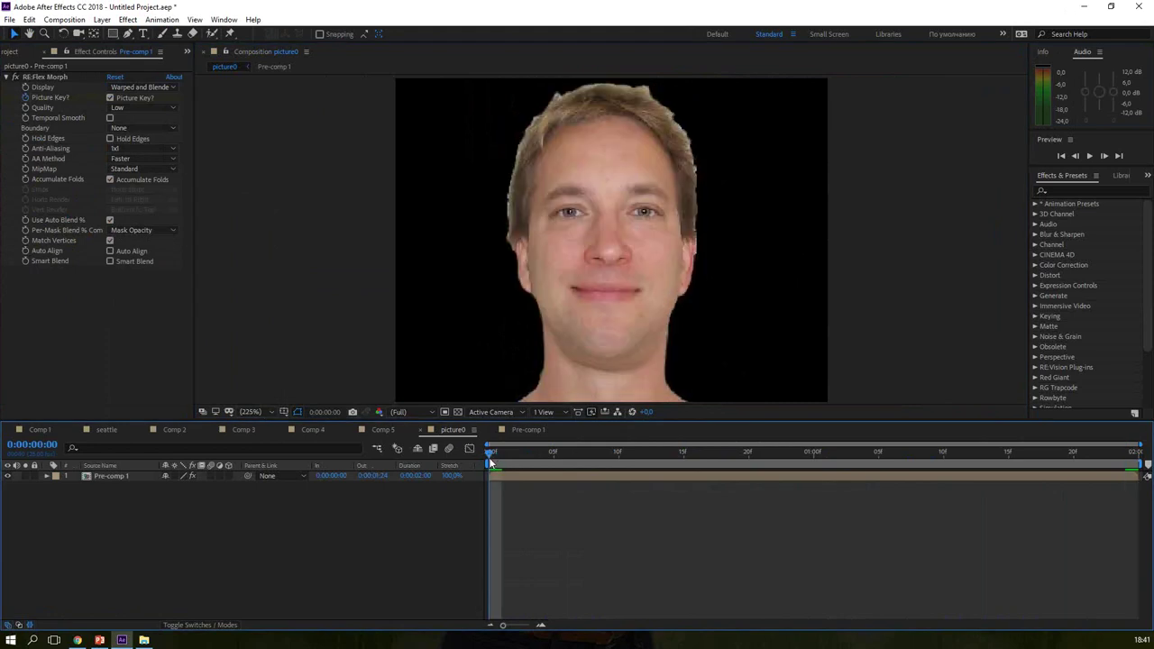
pyautogui.moveTo(487, 452); pyautogui.dragTo(502, 454)
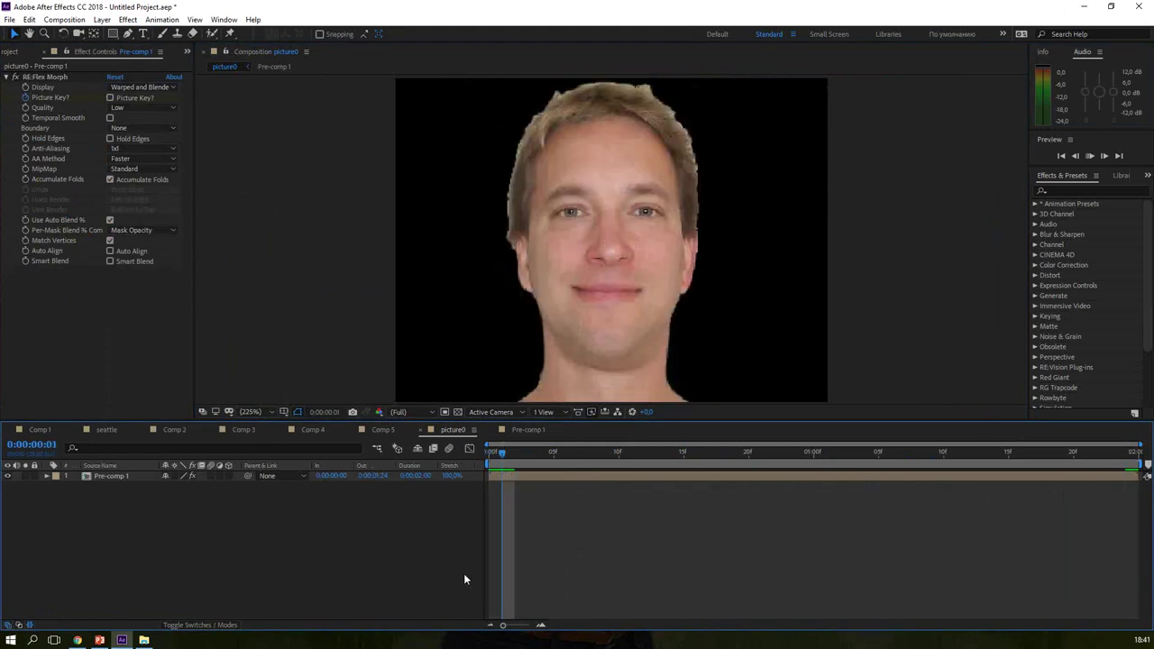
pyautogui.press('space')
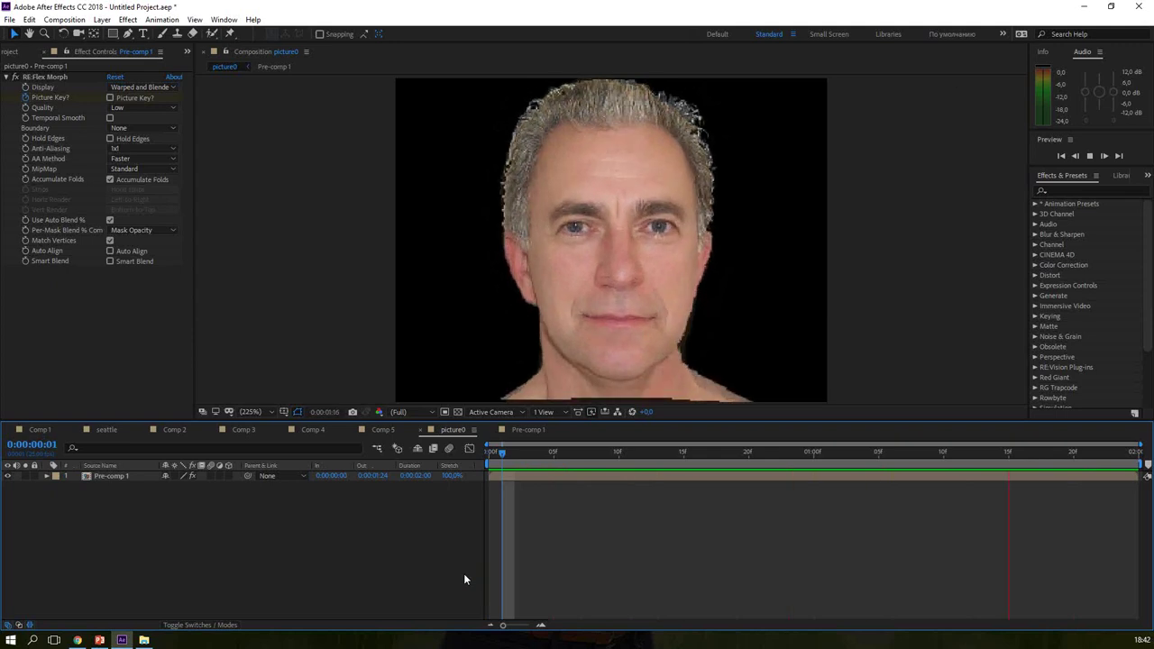
pyautogui.press('space')
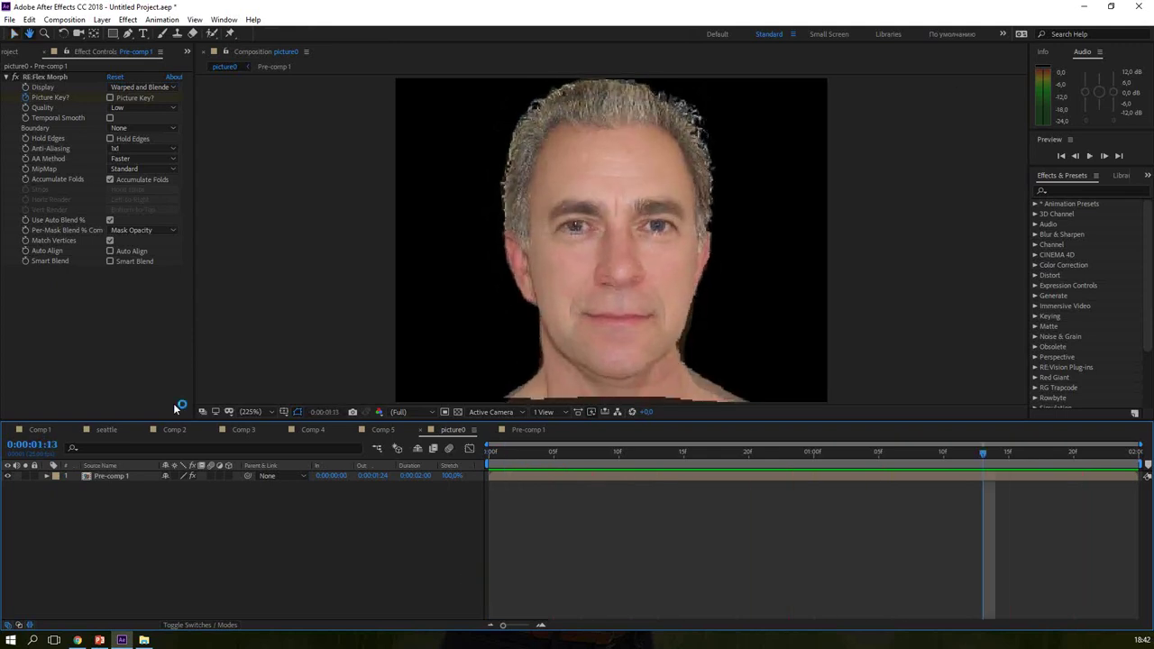
# Step: Set RE:Flex Morph quality to Ultra with Auto Align and Smart Blend, and return to the start
pyautogui.click(148, 107)
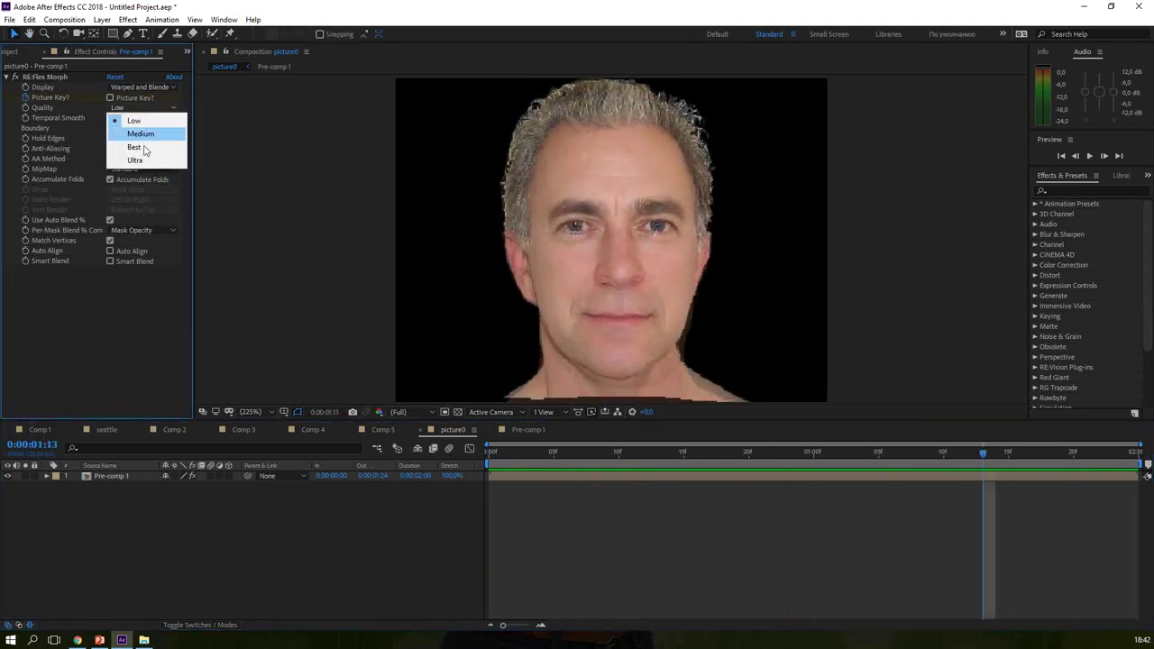
pyautogui.click(148, 160)
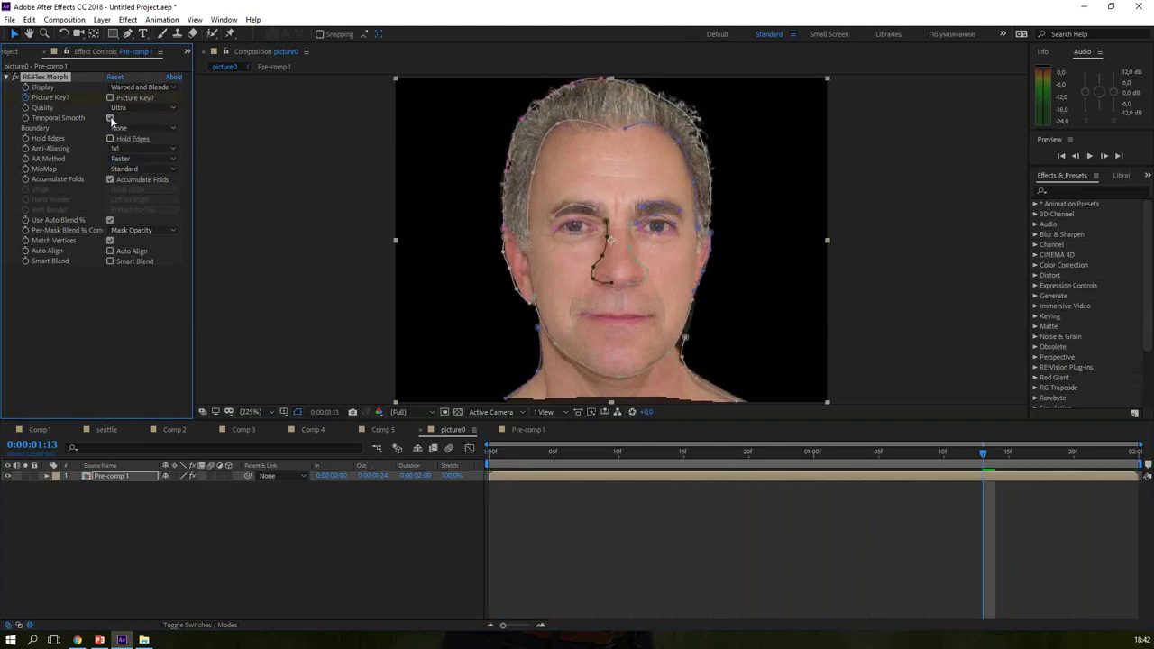
pyautogui.click(110, 251)
pyautogui.click(110, 261)
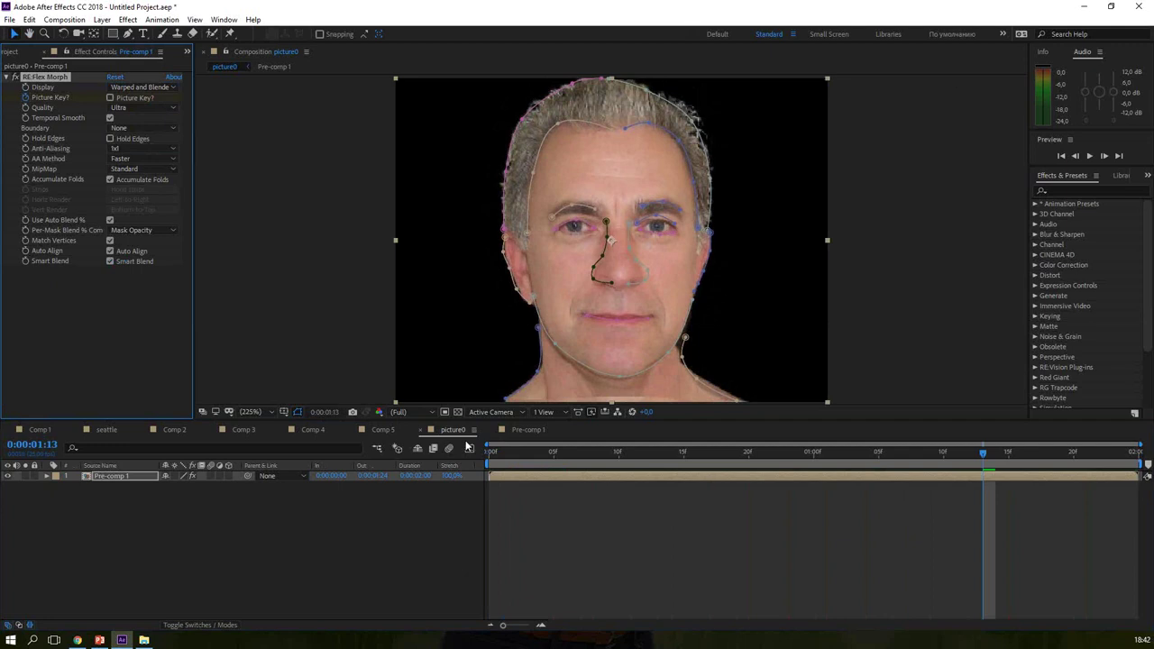
pyautogui.click(495, 458)
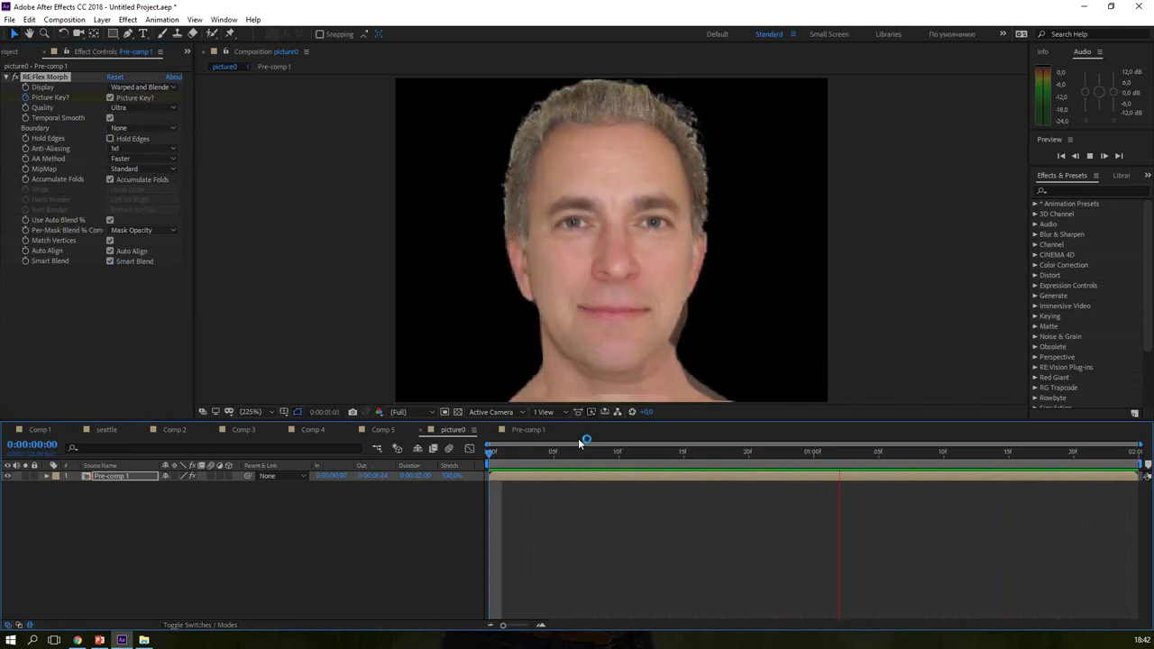
pyautogui.press('space')
pyautogui.press('v')
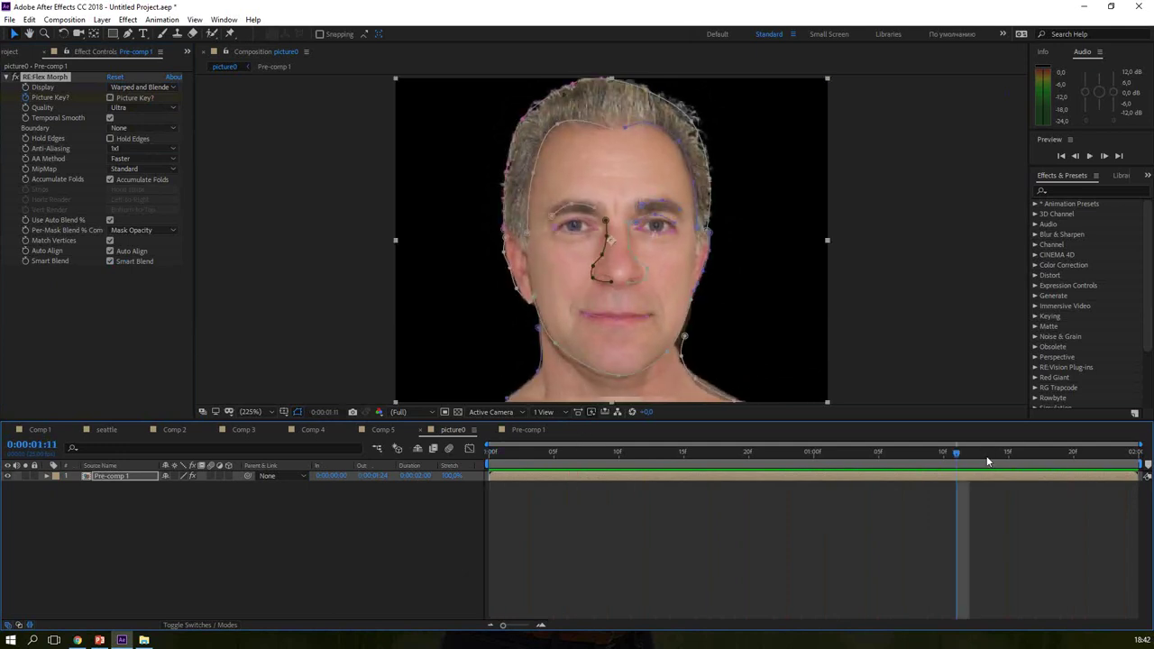
pyautogui.moveTo(964, 453); pyautogui.dragTo(937, 480)
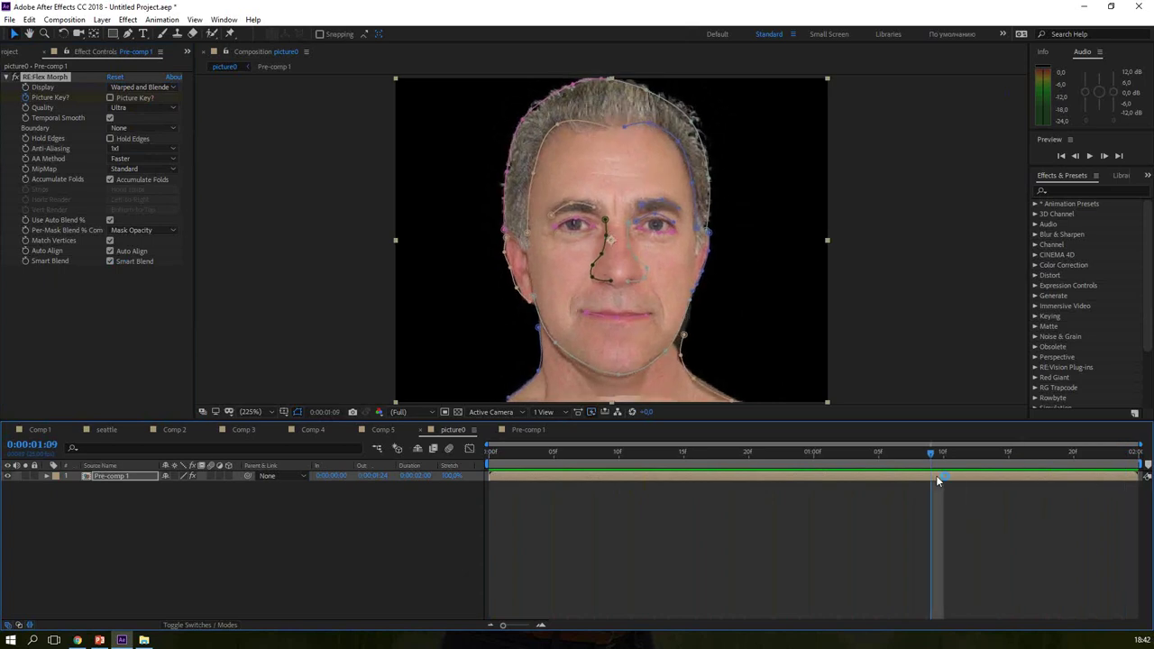
pyautogui.hotkey('alt', 'Tab')
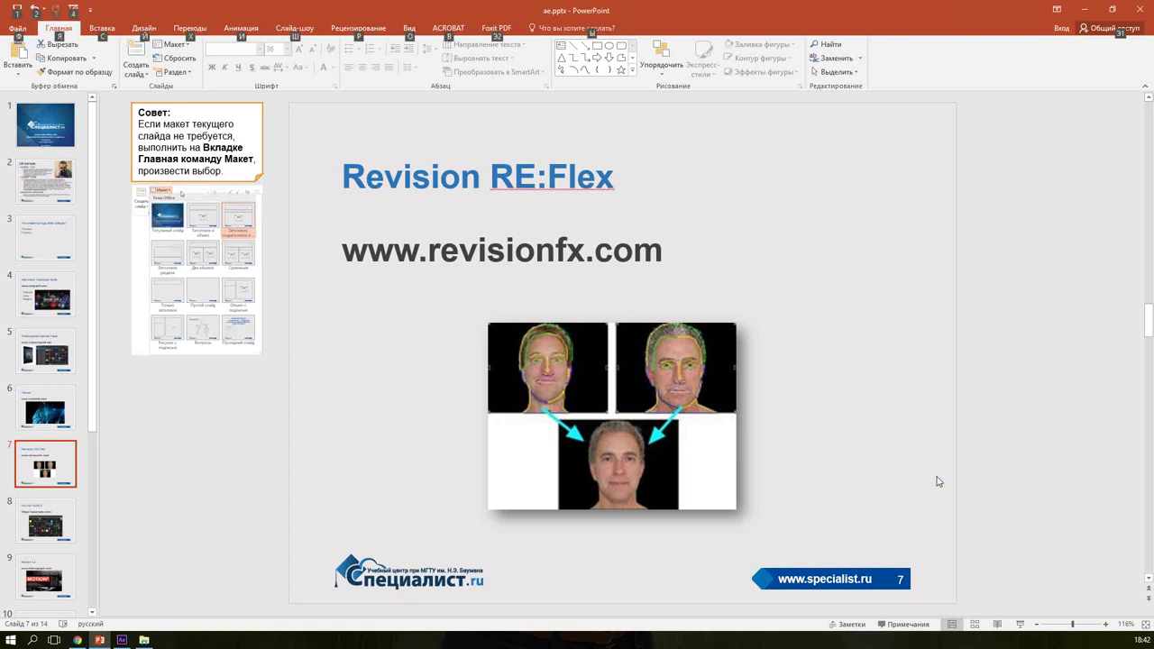
pyautogui.hotkey('alt', 'Tab')
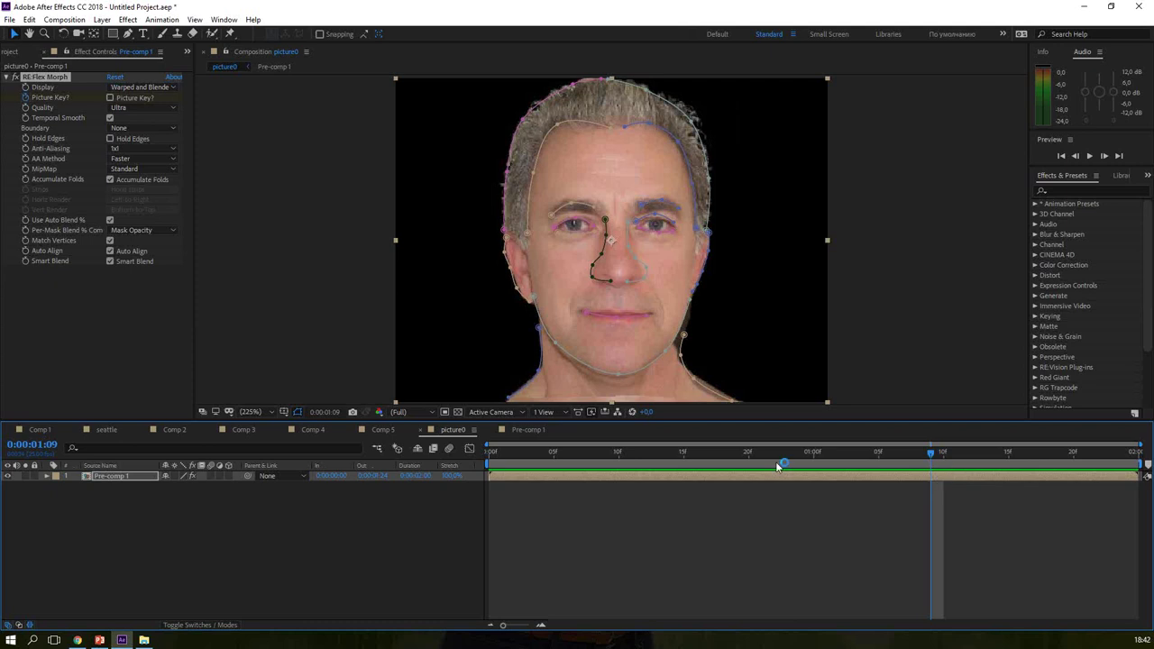
# Step: Dismiss the Effect menu, switch to PowerPoint and select slide 8, PQ FUI TOYS 2
pyautogui.click(128, 19)
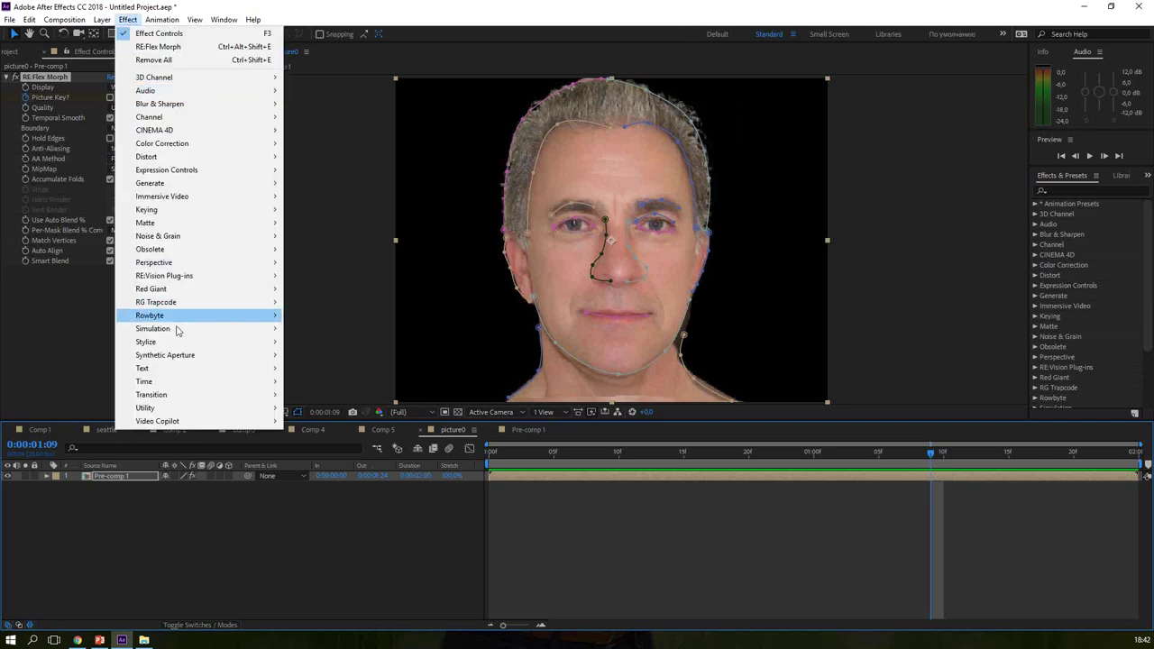
pyautogui.moveTo(240, 275)
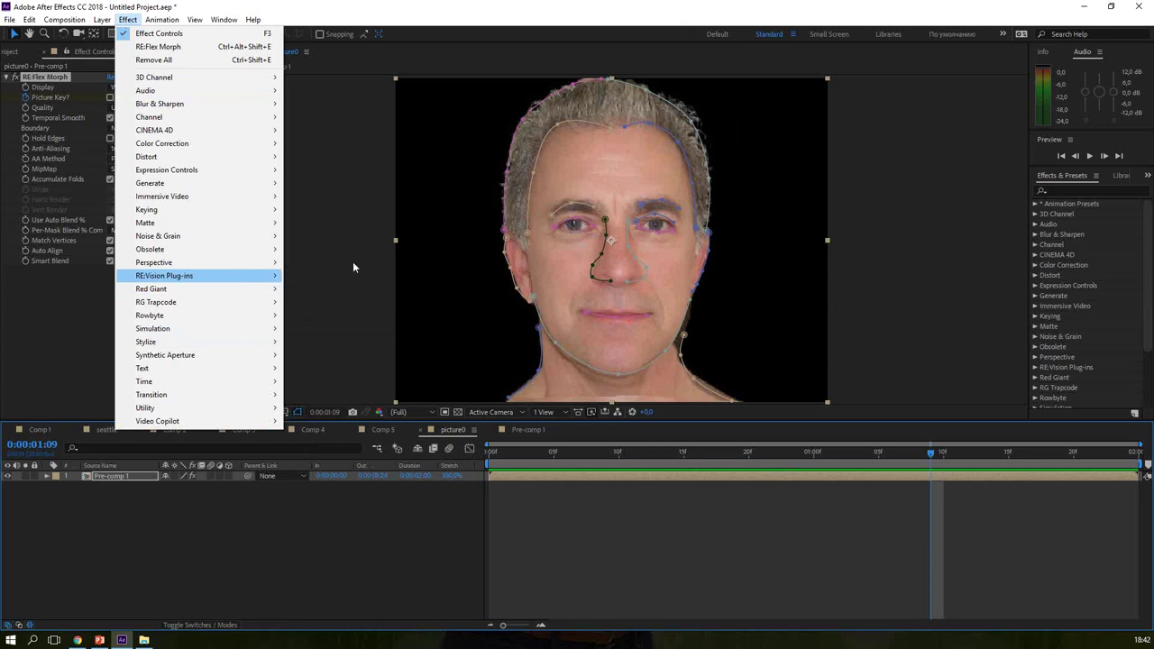
pyautogui.click(333, 296)
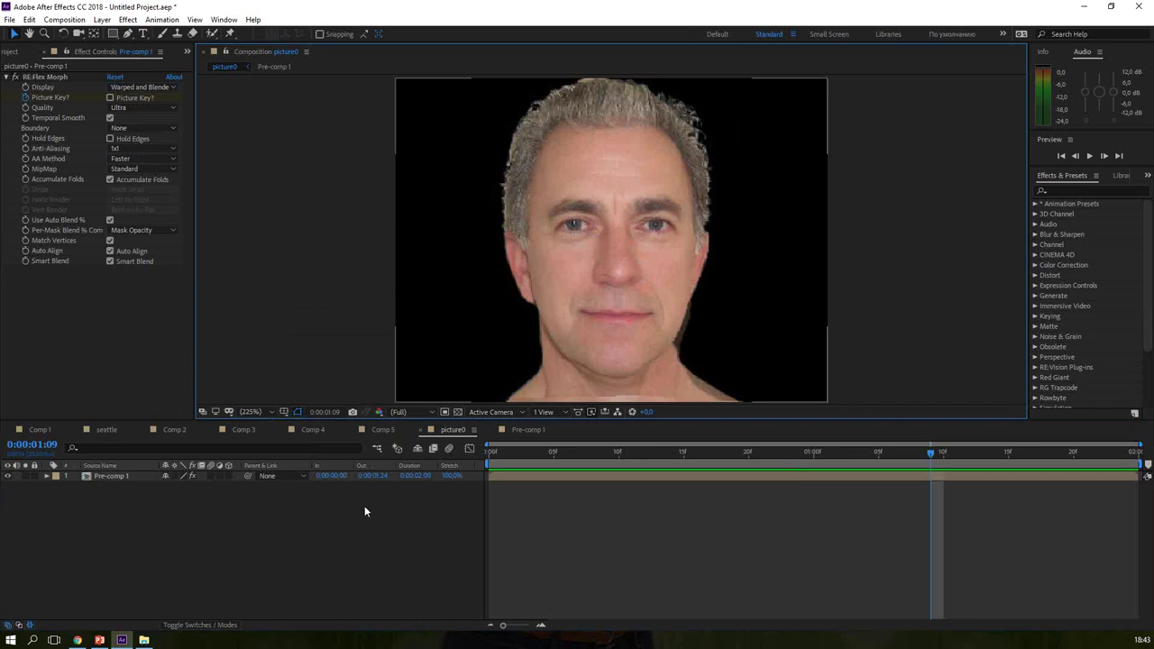
pyautogui.click(99, 640)
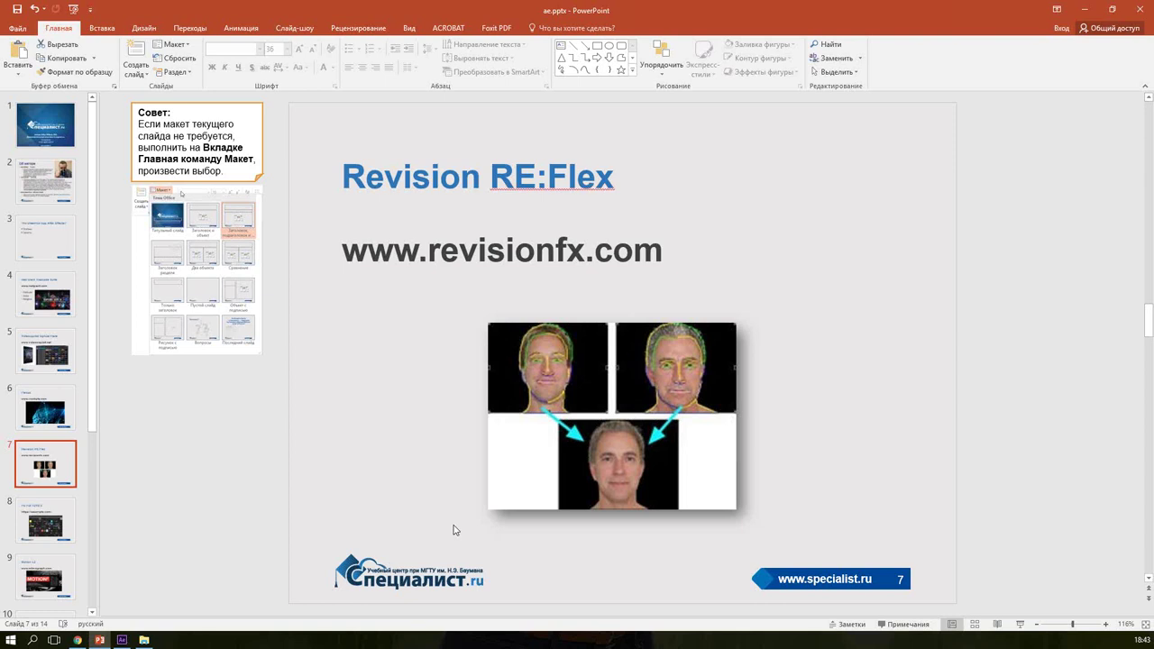
pyautogui.click(54, 521)
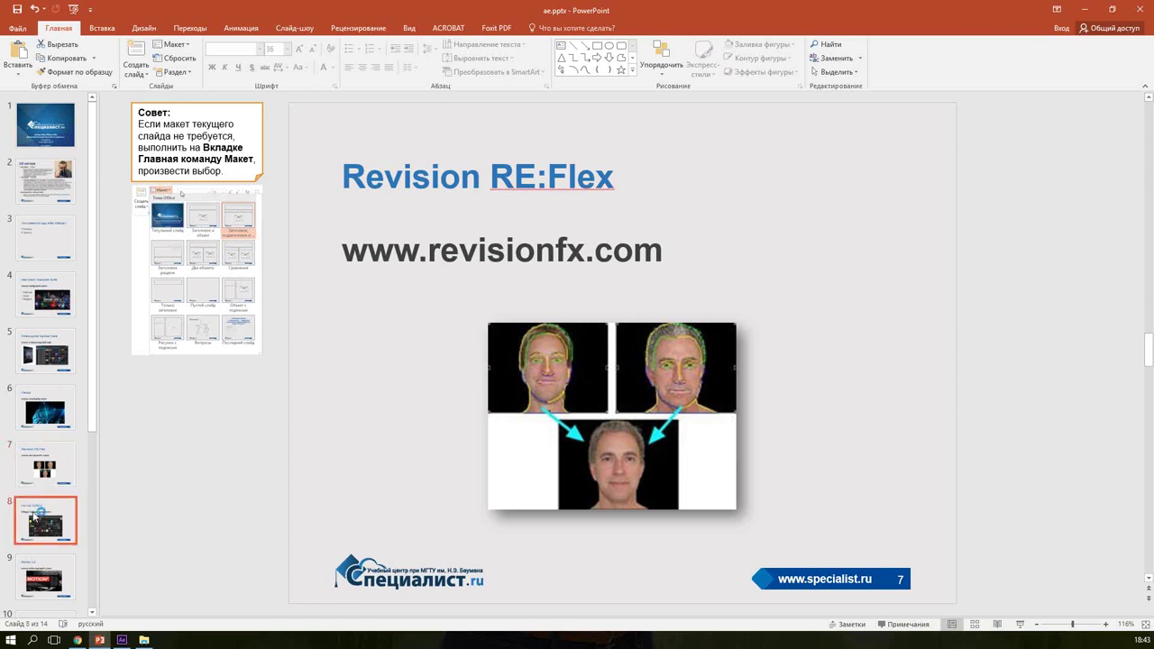
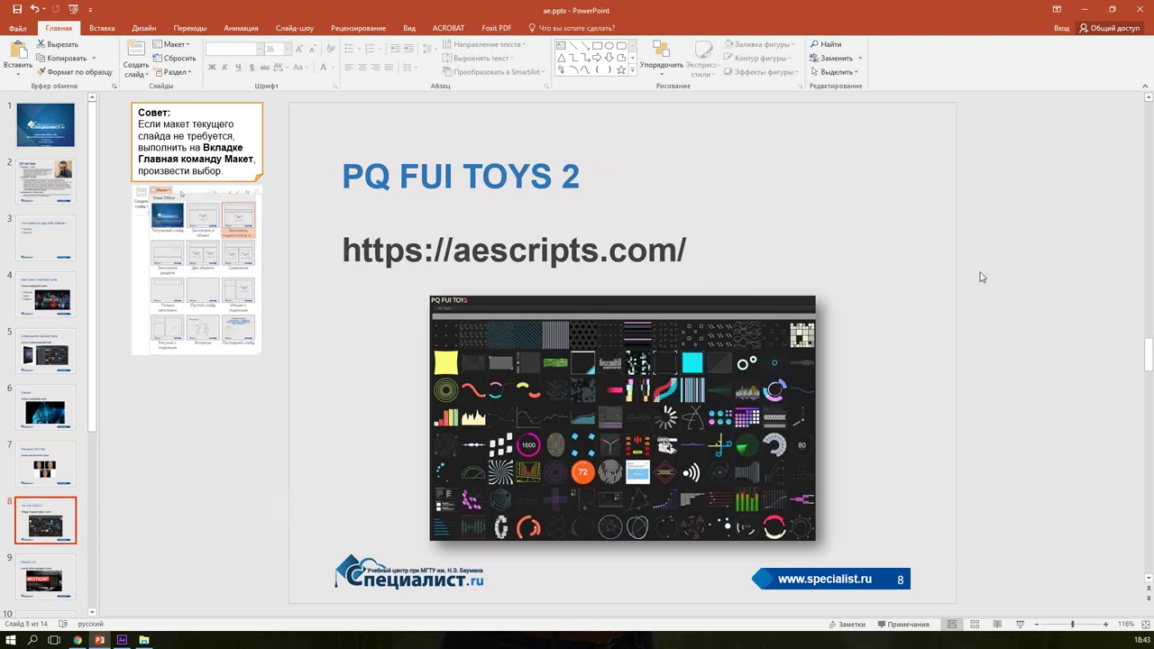
# Step: Switch from PowerPoint to After Effects, showing the picture0 composition
pyautogui.hotkey('alt', 'Tab')
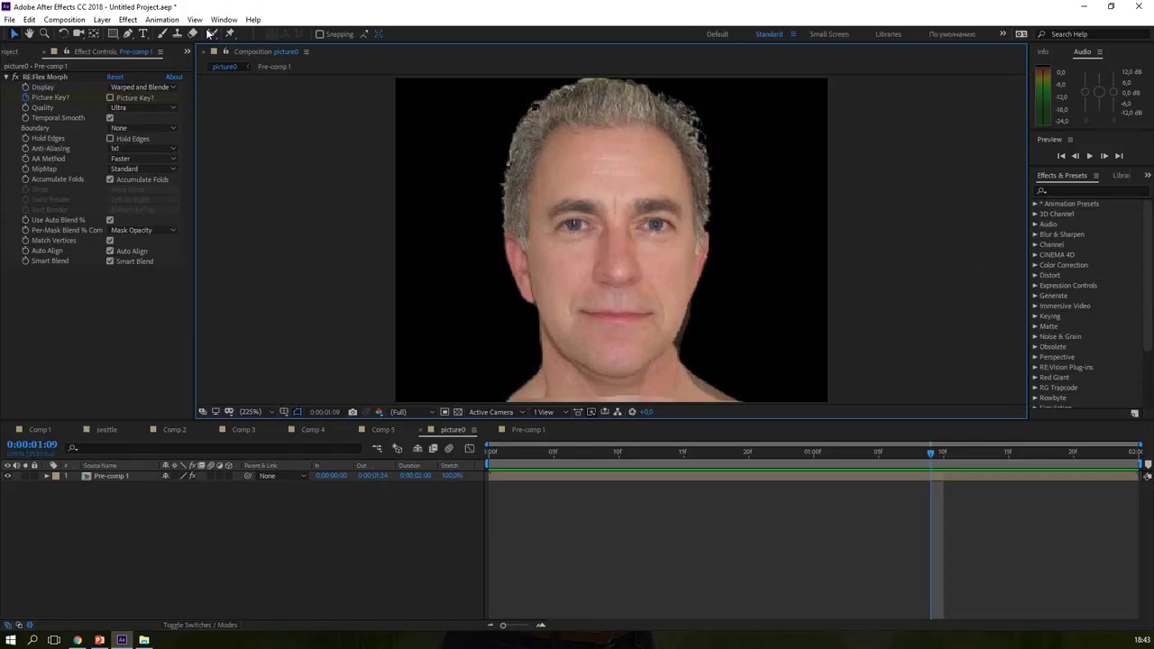
# Step: Launch the PQ FUI Toys 2.jsxbin script from the Window menu
pyautogui.click(225, 20)
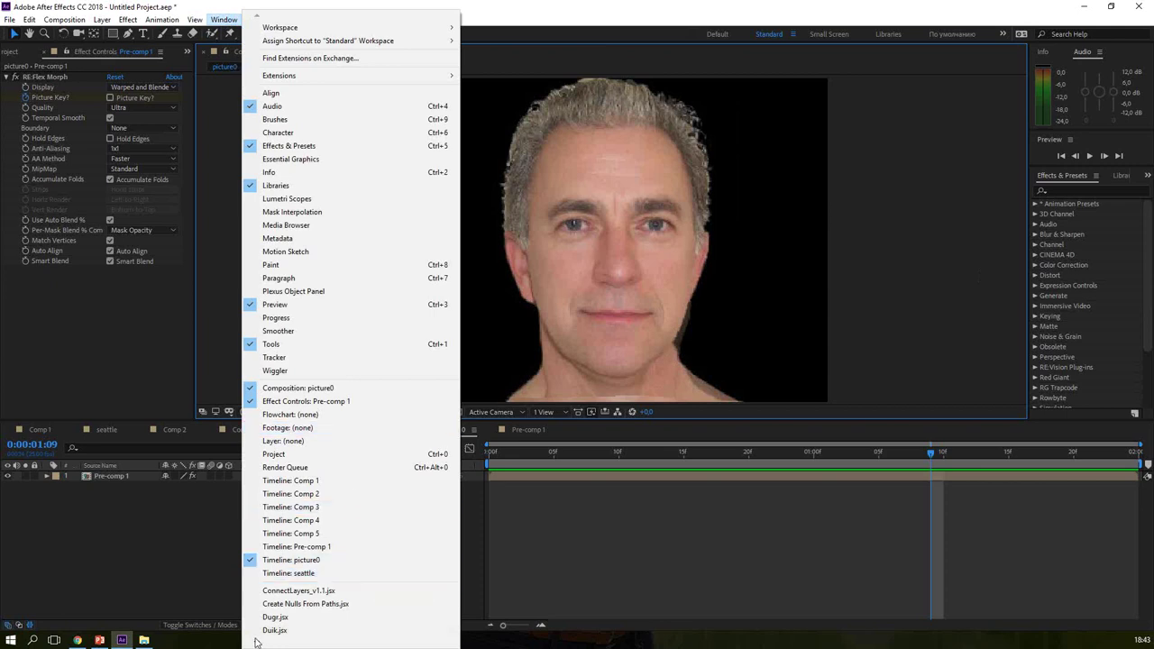
pyautogui.moveTo(255, 643)
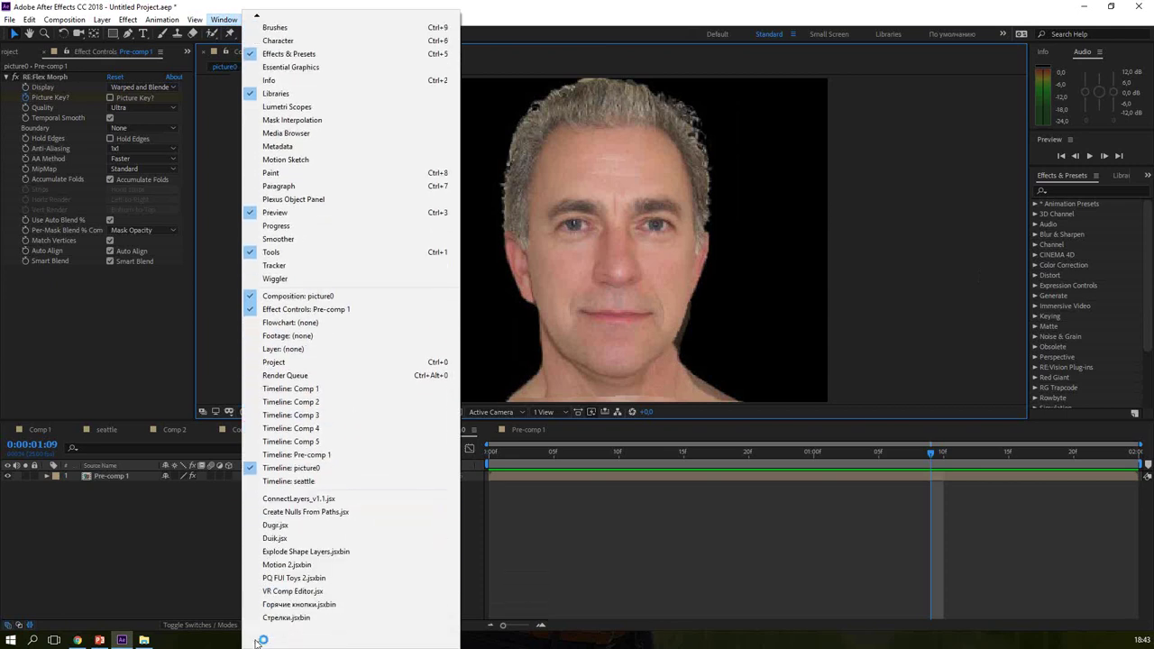
pyautogui.click(316, 586)
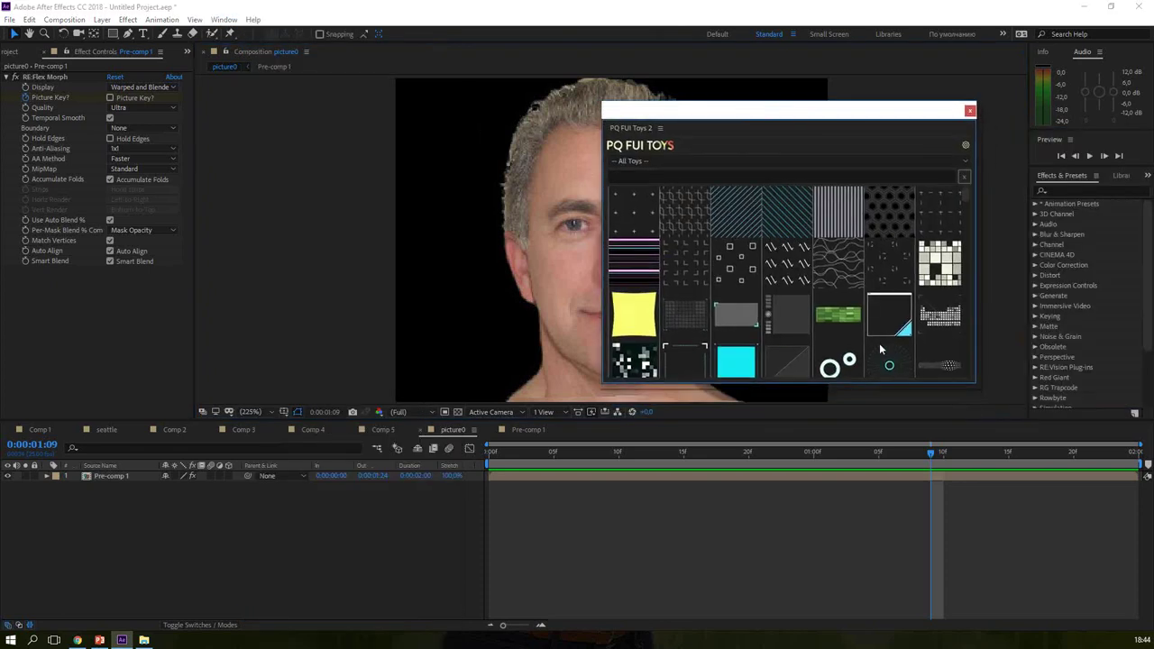
# Step: Enlarge the toys panel, browse the library and add the Stay on Target toy as a composition
pyautogui.moveTo(976, 384); pyautogui.dragTo(995, 560)
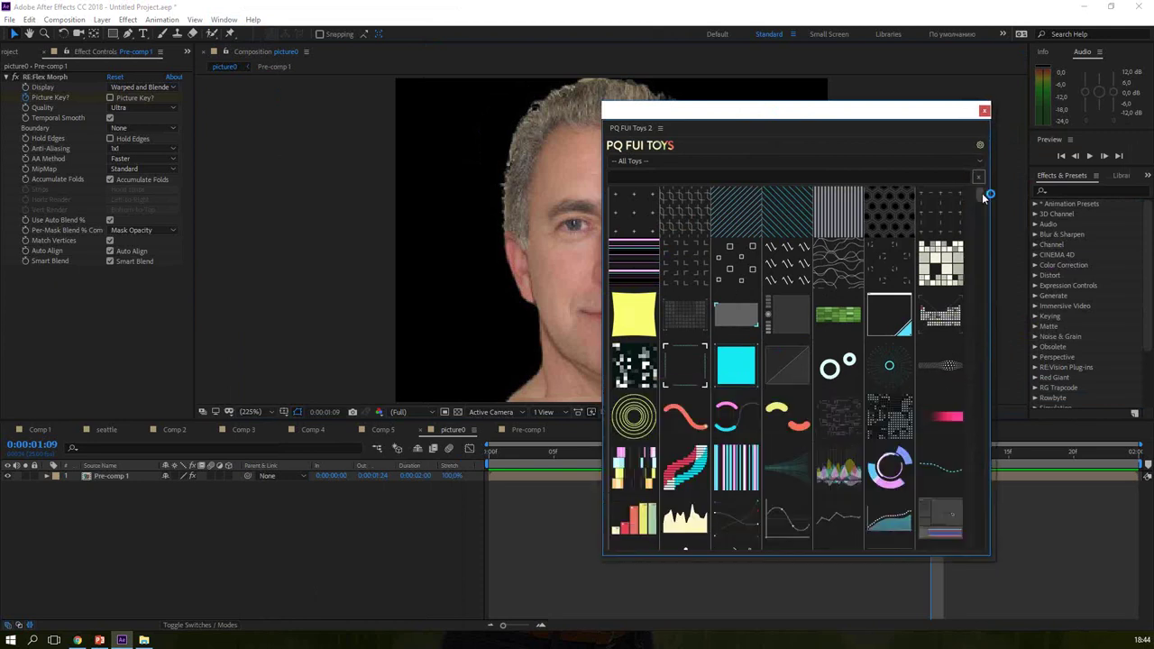
pyautogui.scroll(-1, 983, 214)
pyautogui.moveTo(983, 215); pyautogui.dragTo(977, 536)
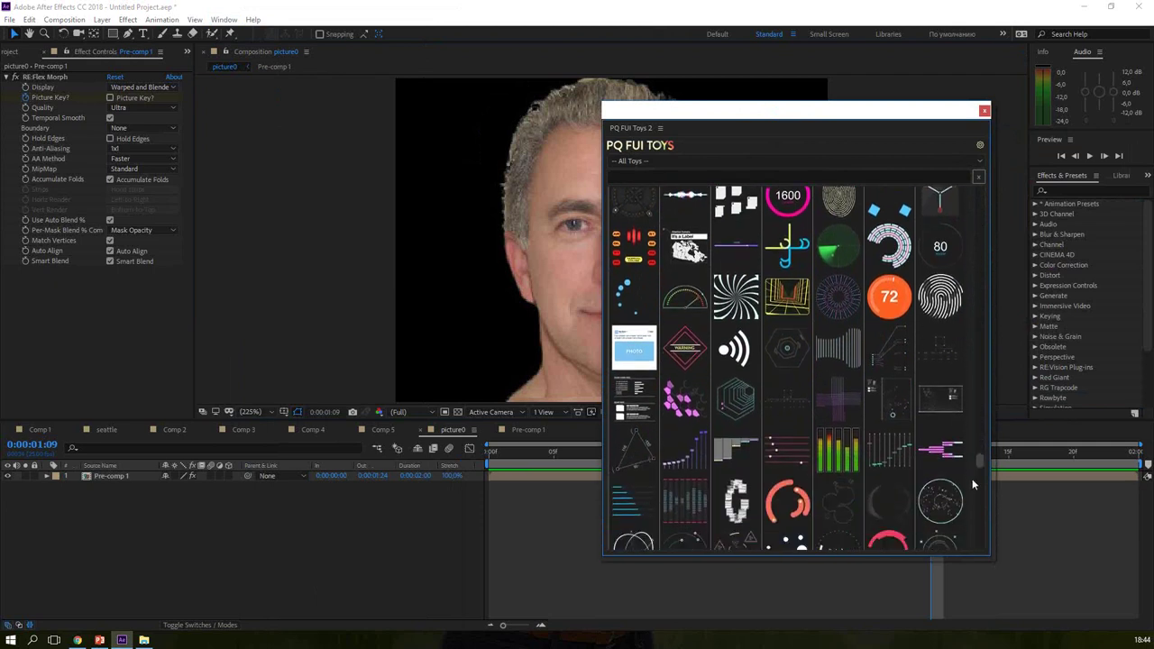
pyautogui.moveTo(980, 541); pyautogui.dragTo(979, 378)
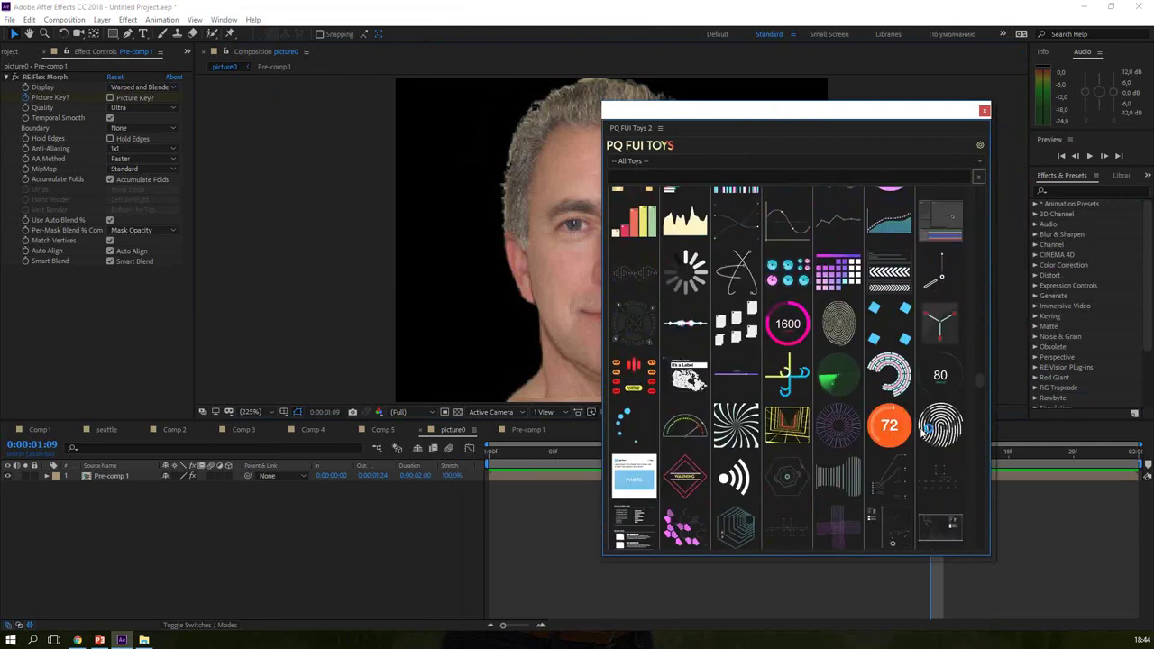
pyautogui.click(791, 432)
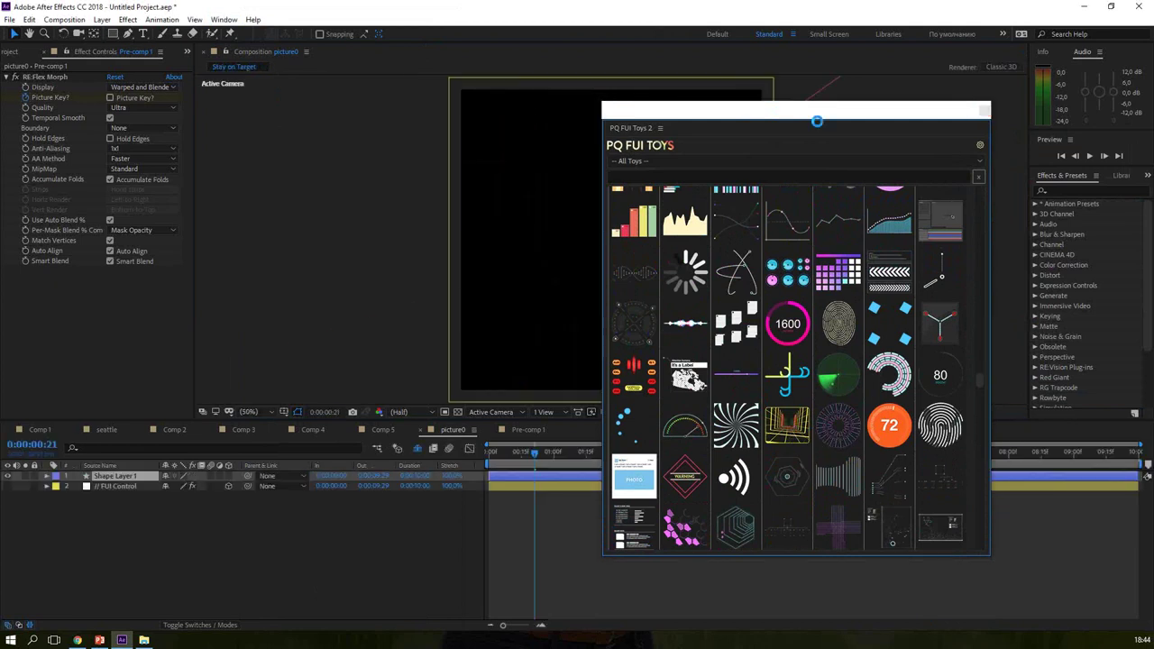
# Step: Move the toys panel aside, scrub the tunnel animation and inspect the FUI Control layer's effects
pyautogui.moveTo(816, 121); pyautogui.dragTo(949, 174)
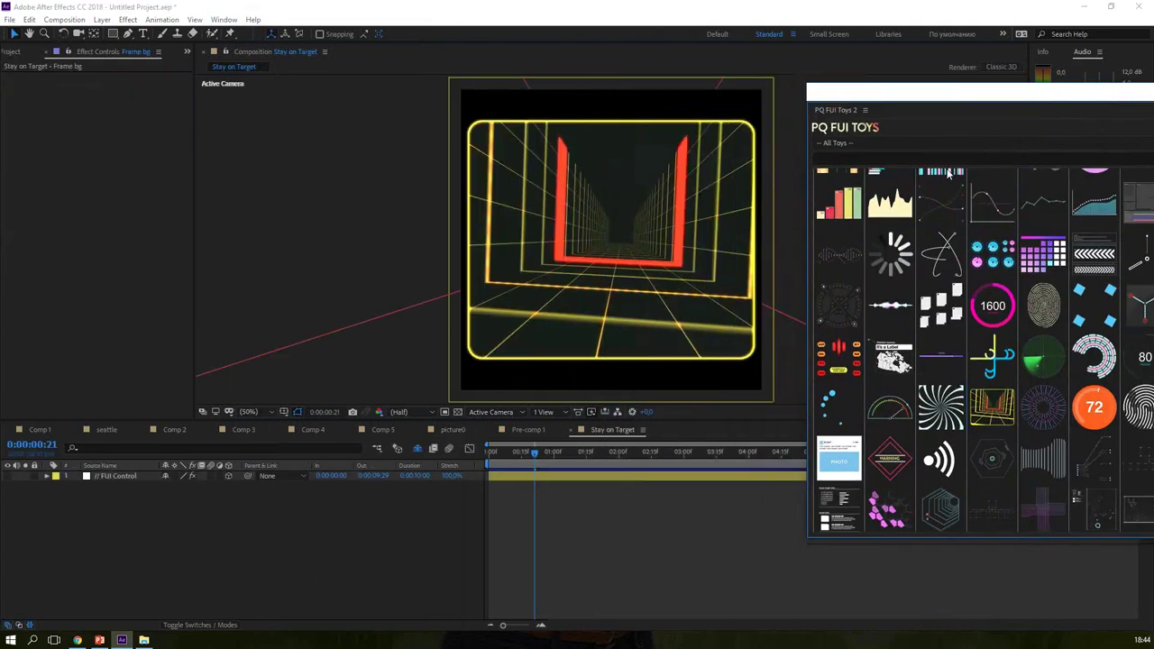
pyautogui.moveTo(484, 452)
pyautogui.mouseDown()
pyautogui.moveTo(619, 469)
pyautogui.moveTo(547, 469)
pyautogui.mouseUp()
pyautogui.click(116, 475)
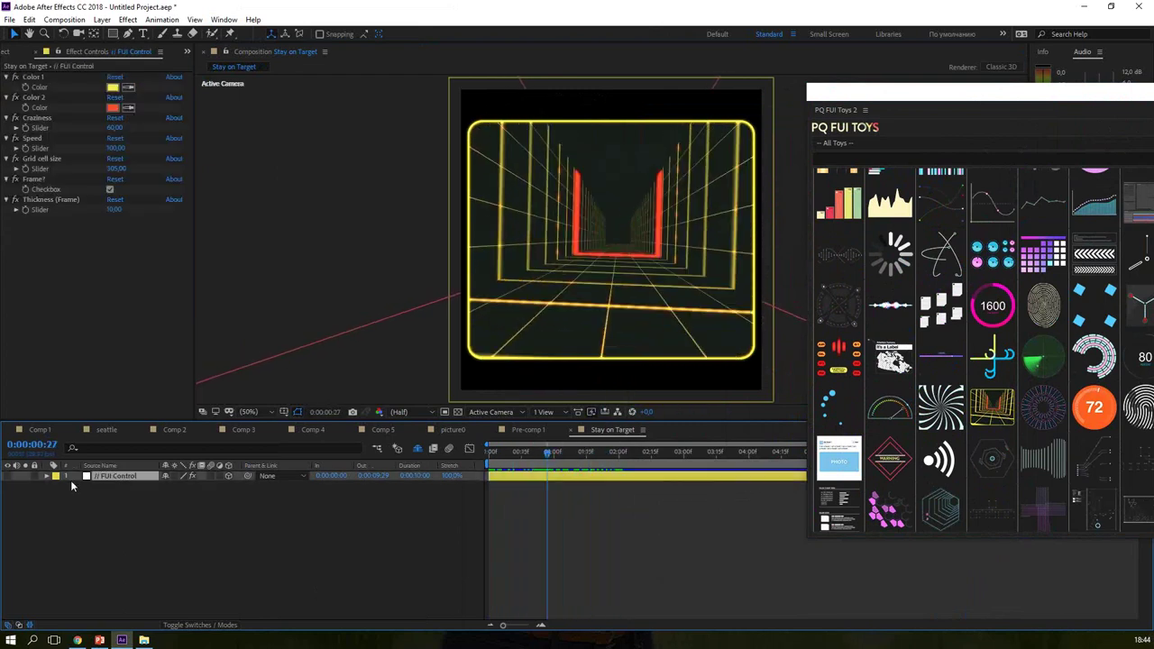
pyautogui.click(47, 476)
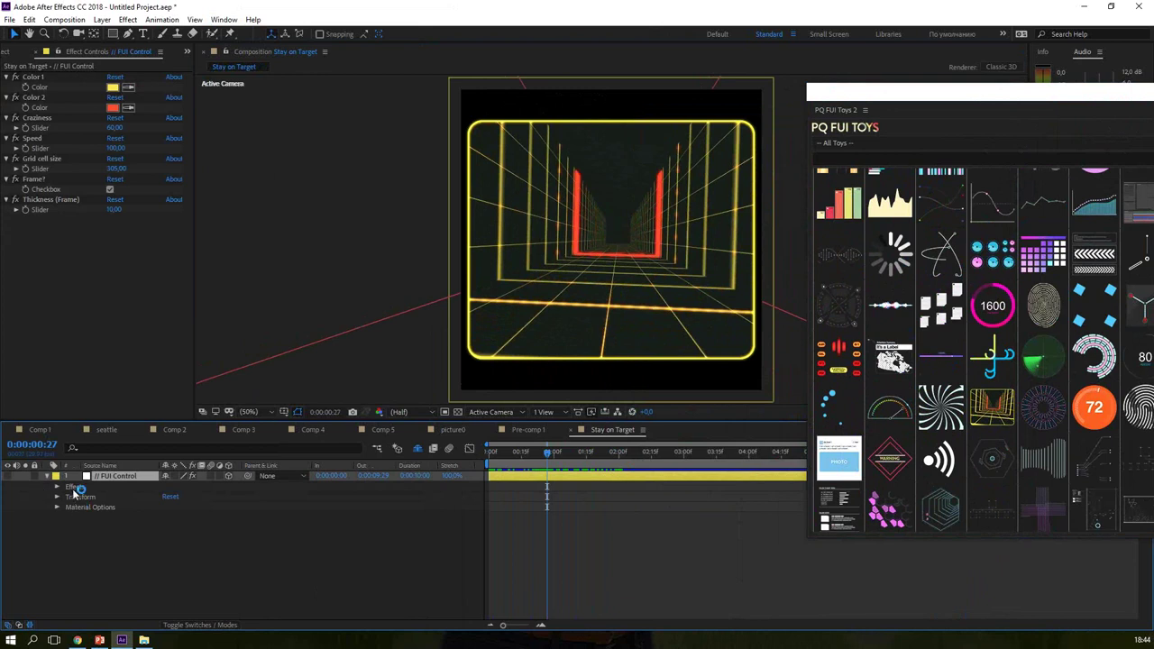
pyautogui.click(62, 488)
pyautogui.click(58, 488)
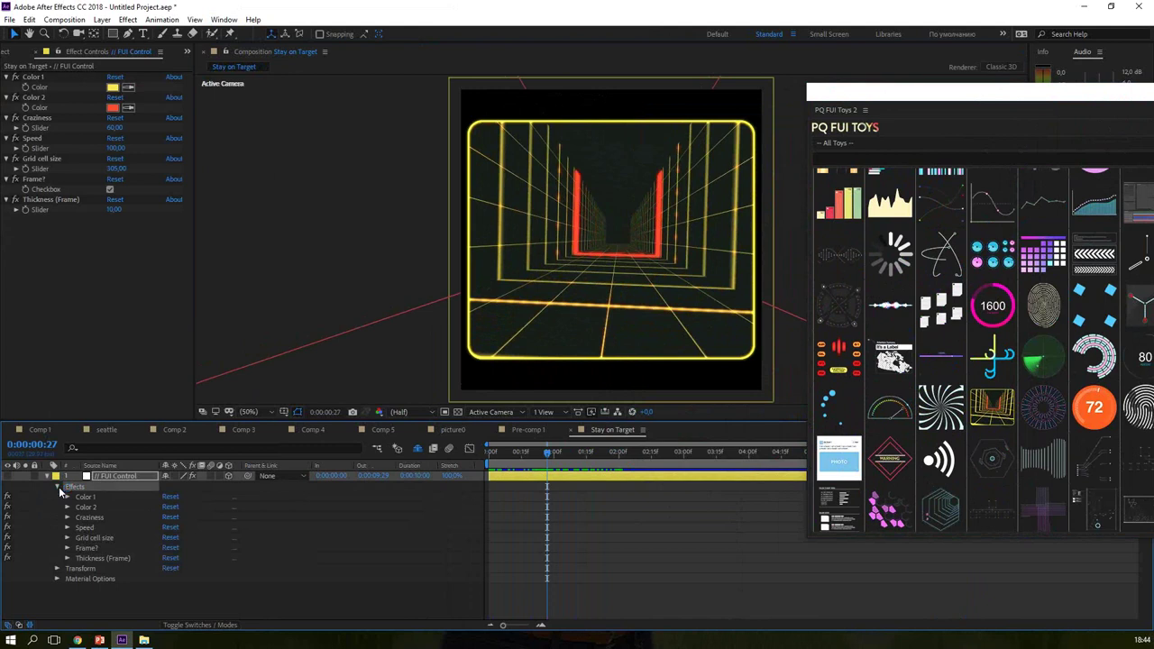
pyautogui.click(58, 488)
pyautogui.click(116, 478)
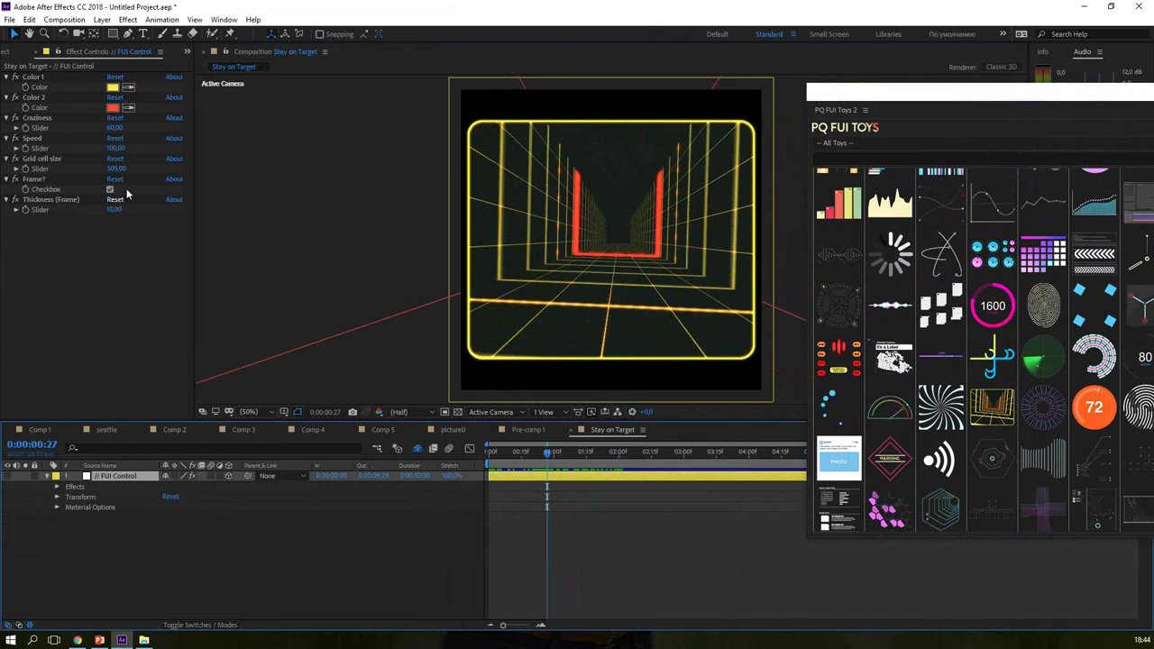
# Step: Set the tunnel's Craziness to 111 and the frame Thickness to 17
pyautogui.click(118, 128)
pyautogui.moveTo(119, 128)
pyautogui.mouseDown()
pyautogui.moveTo(151, 137)
pyautogui.moveTo(118, 151)
pyautogui.mouseUp()
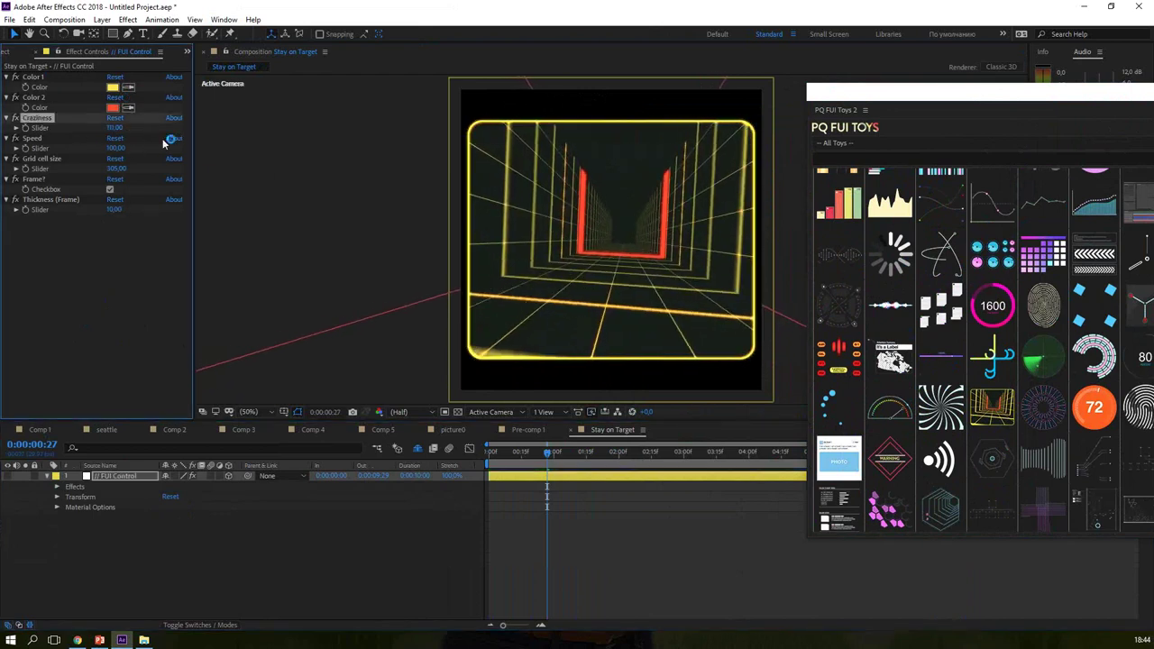
pyautogui.click(119, 149)
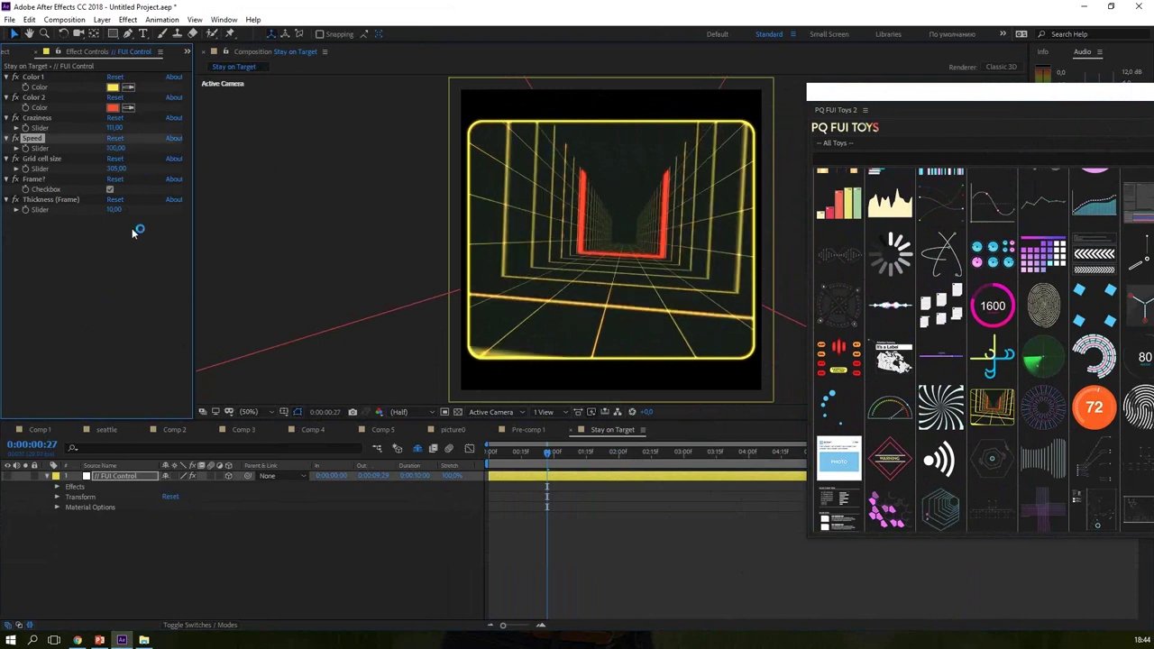
pyautogui.click(110, 190)
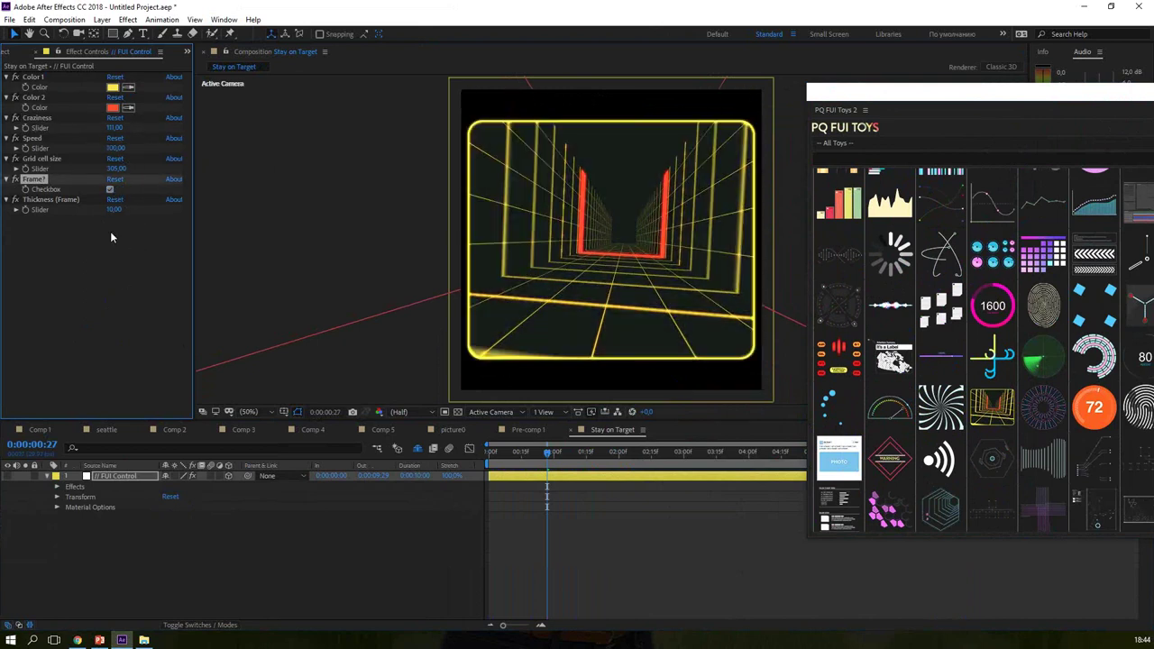
pyautogui.moveTo(114, 209)
pyautogui.mouseDown()
pyautogui.moveTo(128, 211)
pyautogui.moveTo(117, 211)
pyautogui.mouseUp()
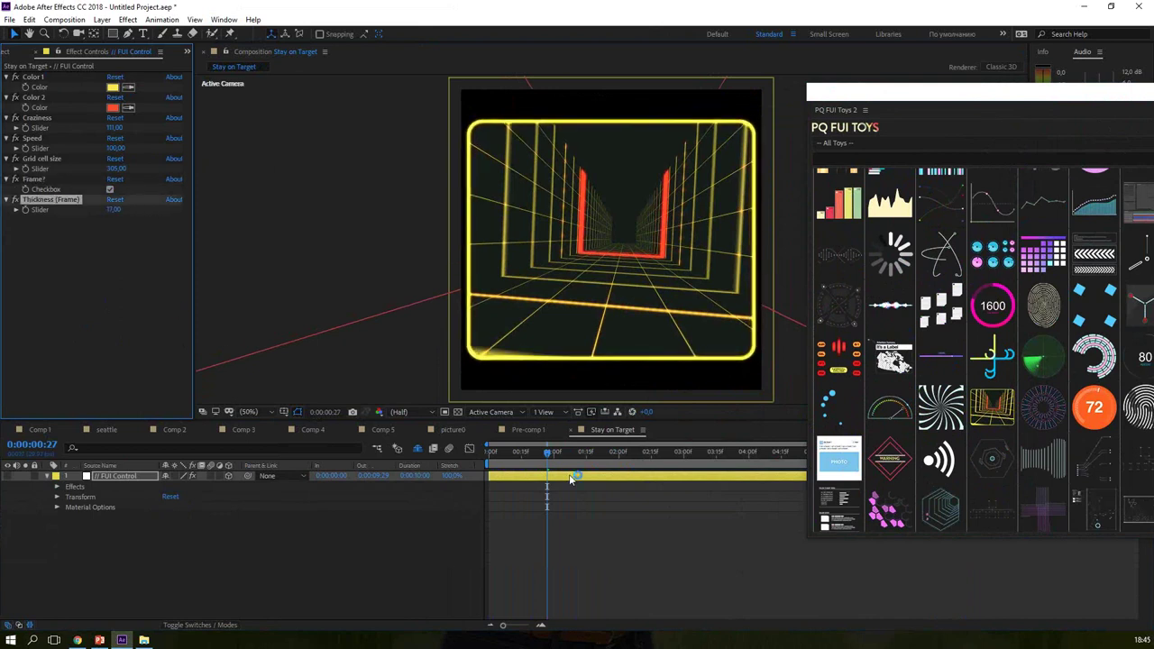
# Step: Preview the tunnel animation, then add the Speed Thing speedometer toy
pyautogui.press('space')
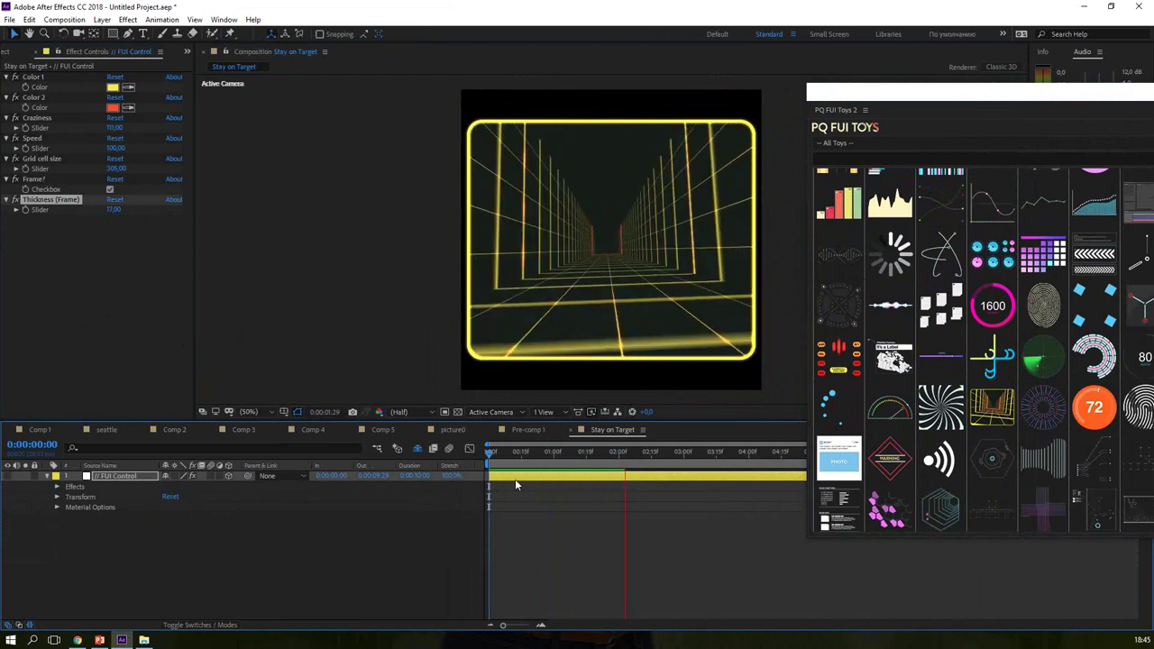
pyautogui.press('space')
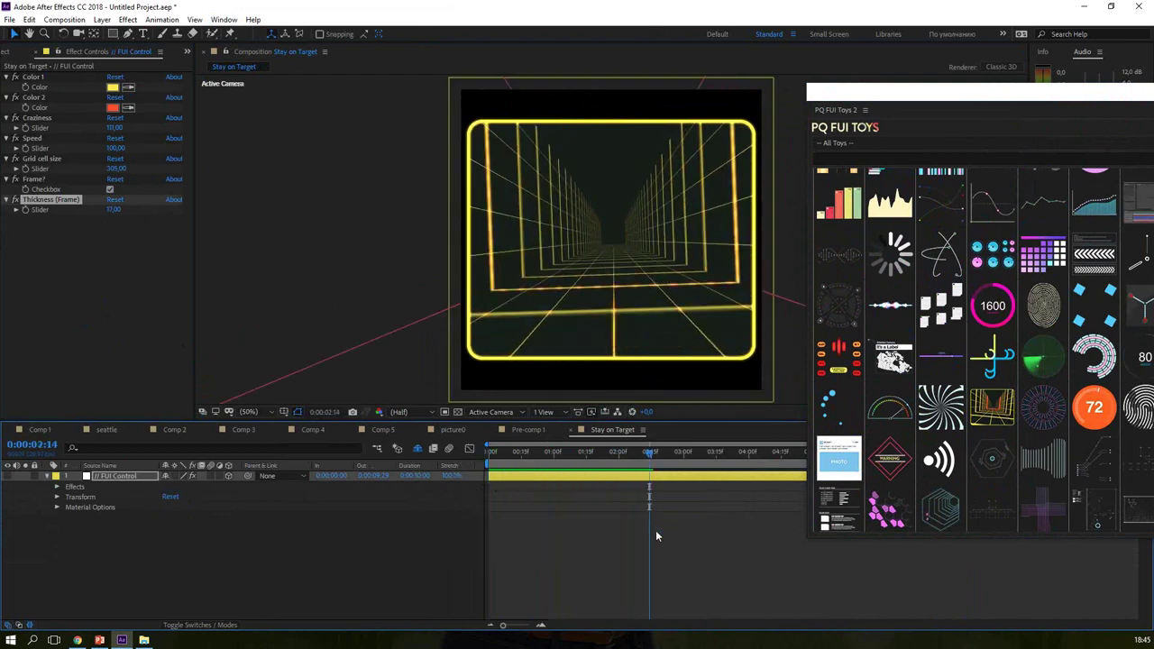
pyautogui.click(897, 421)
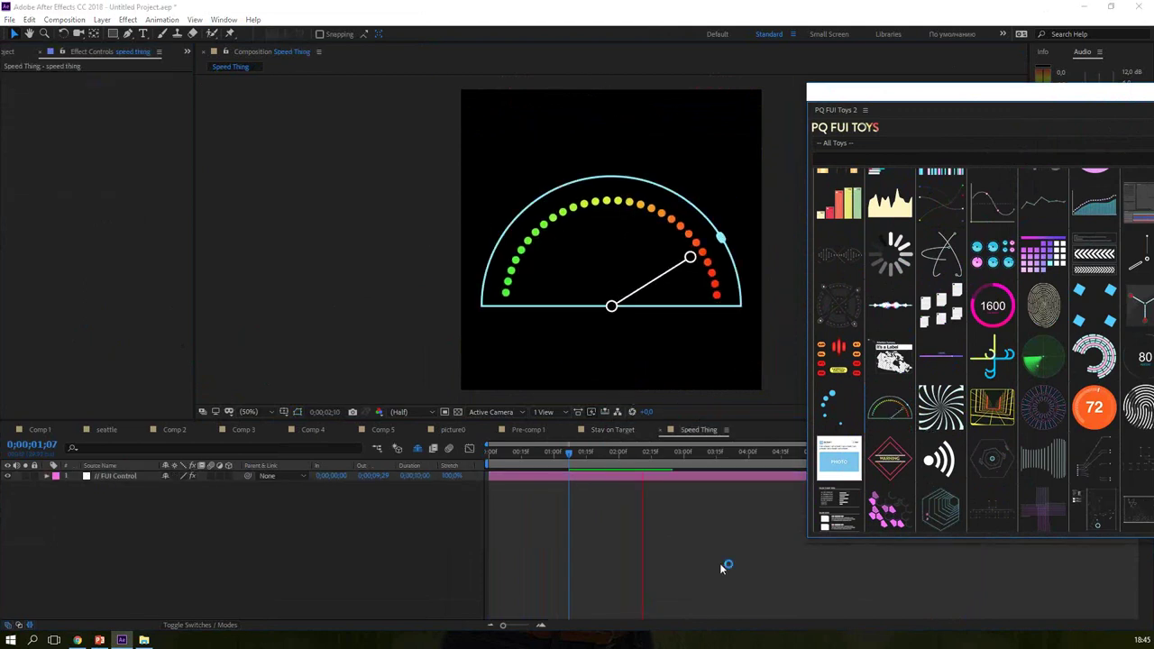
# Step: Add the Techy Spinny Blocks toy, preview its spinning rings, then add the Spiral toy
pyautogui.click(1058, 424)
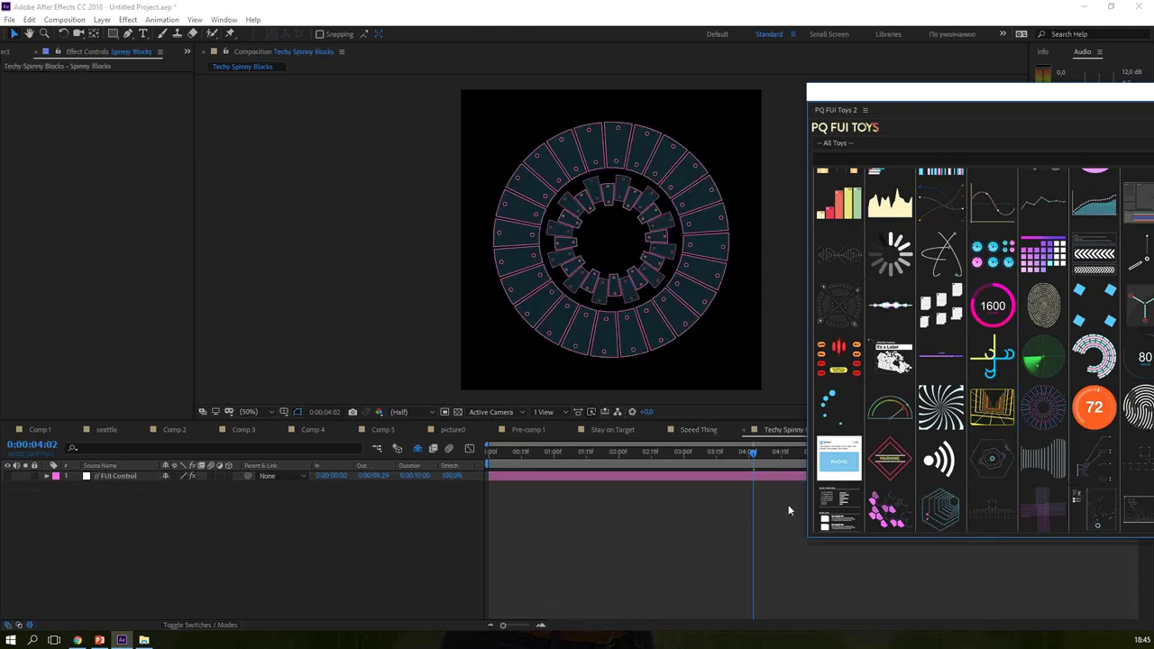
pyautogui.moveTo(545, 453); pyautogui.dragTo(455, 459)
pyautogui.press('space')
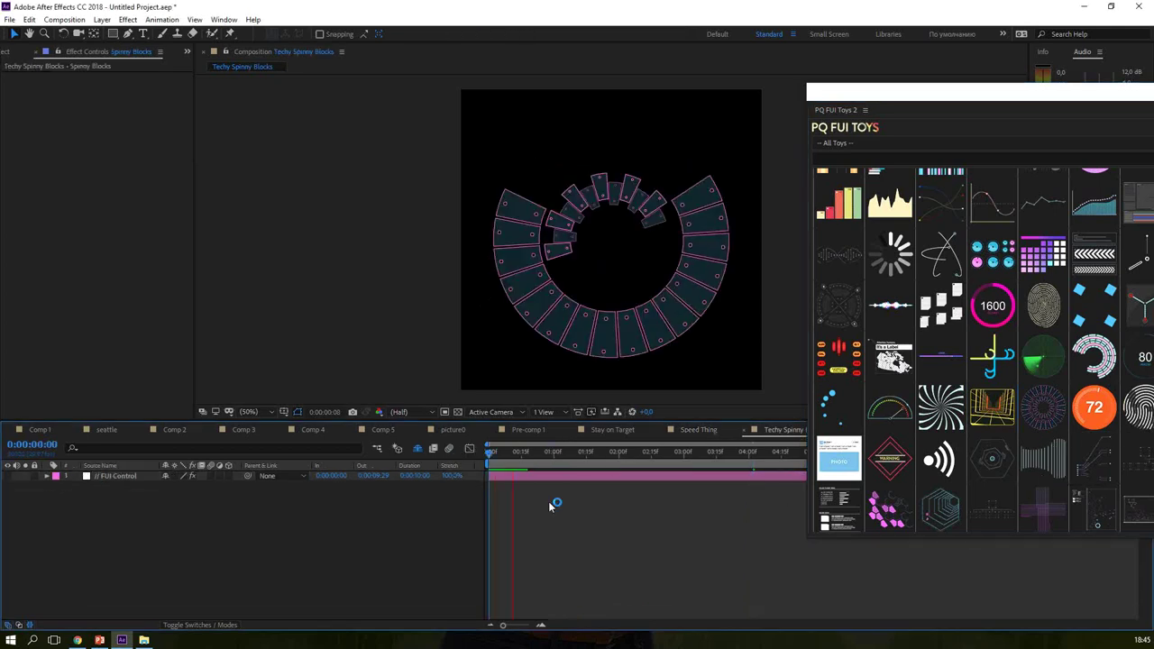
pyautogui.click(941, 416)
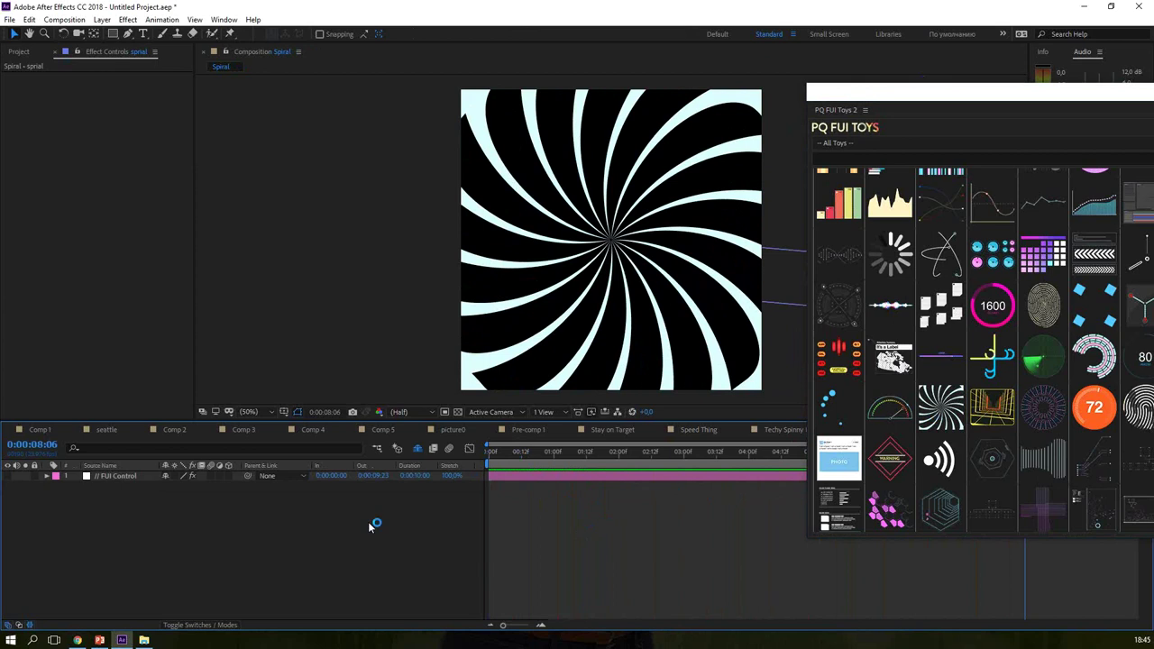
# Step: Reveal the Spiral FUI Control effects, close the PQ FUI Toys panel and return to PowerPoint
pyautogui.click(152, 478)
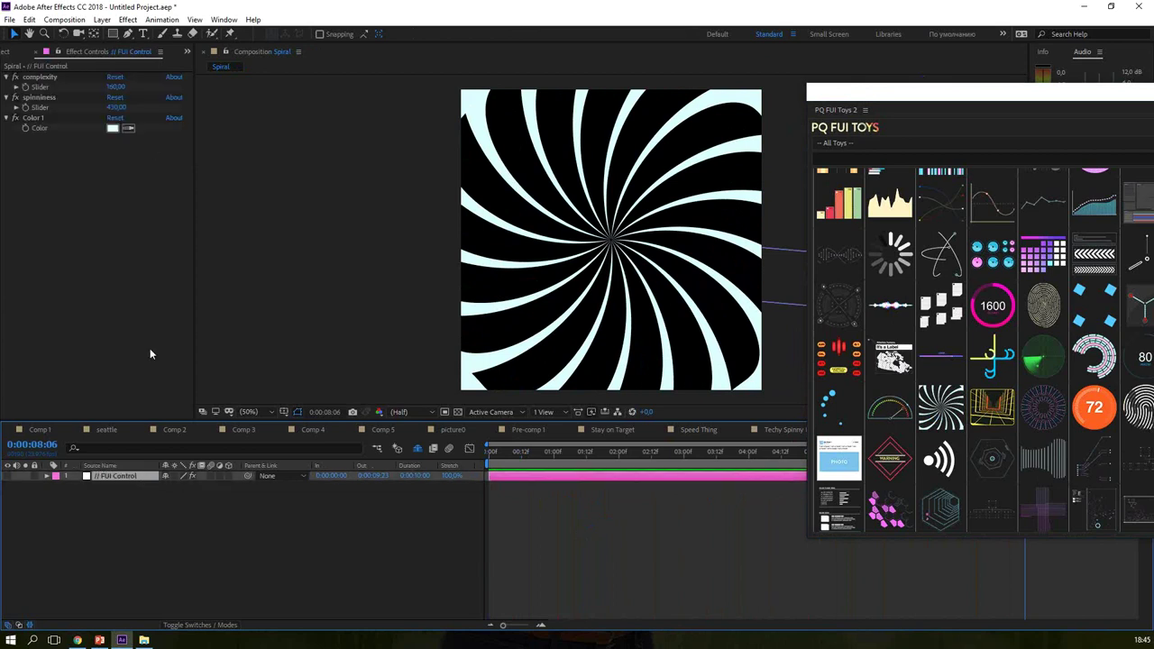
pyautogui.click(48, 477)
pyautogui.click(57, 487)
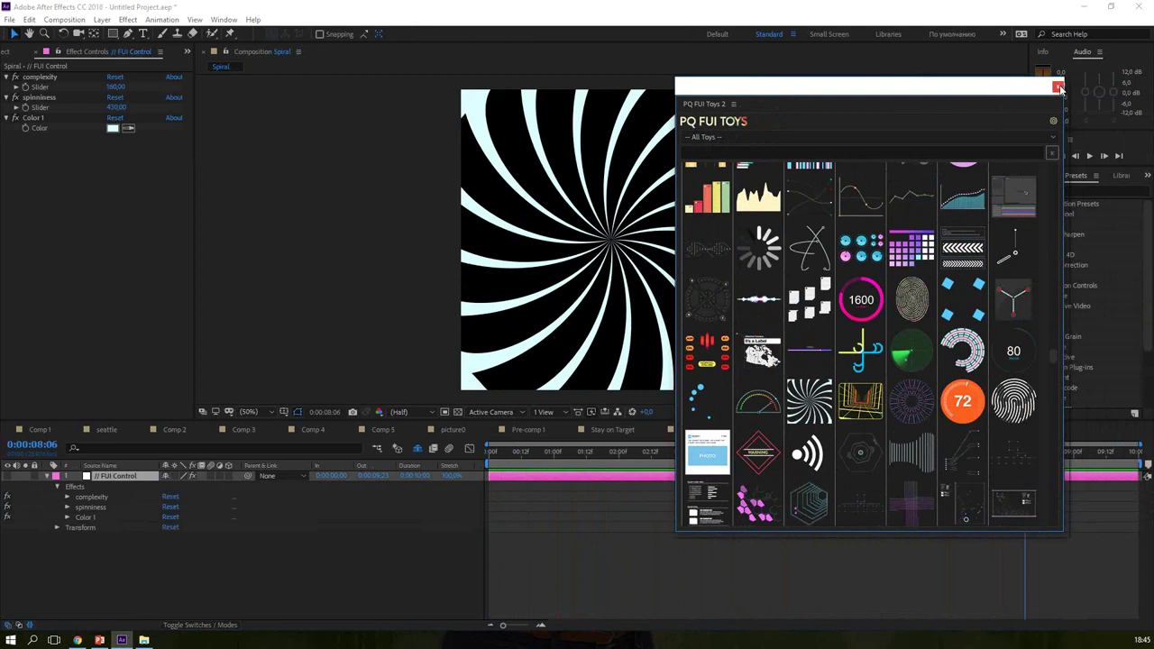
pyautogui.click(1058, 86)
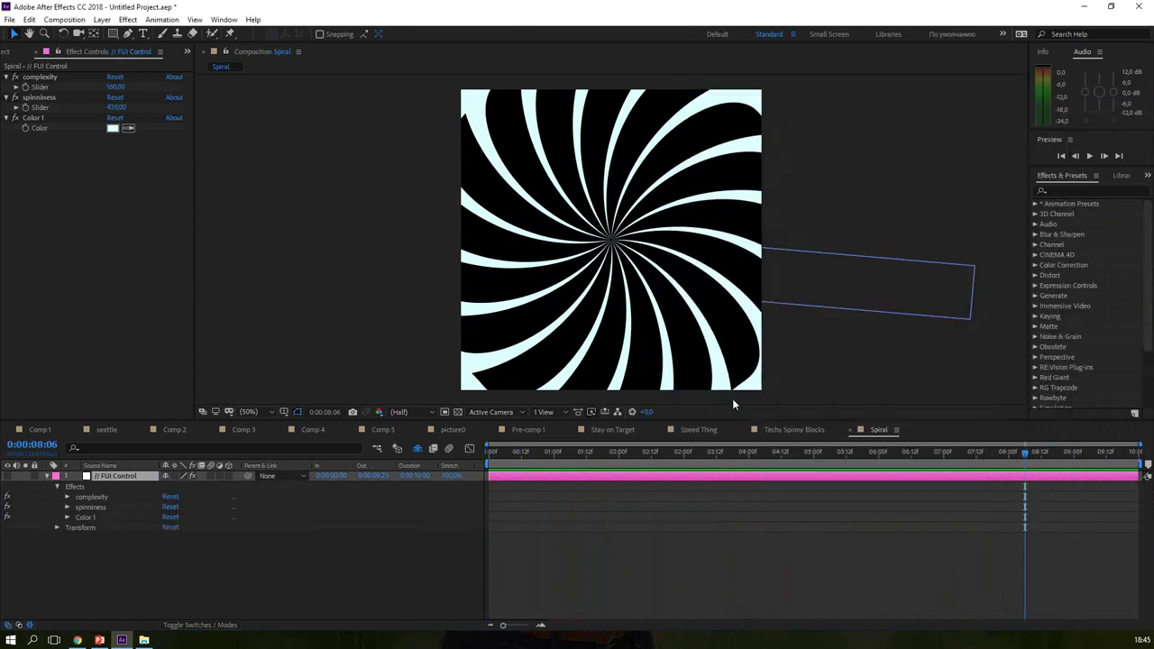
pyautogui.click(100, 641)
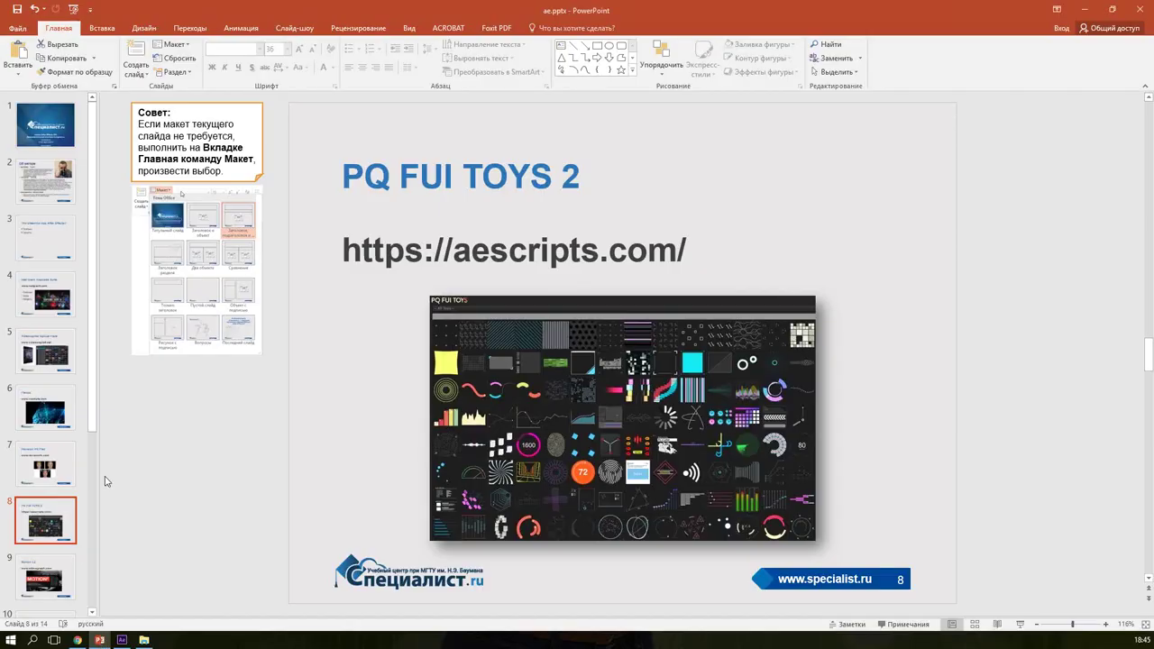
pyautogui.click(56, 577)
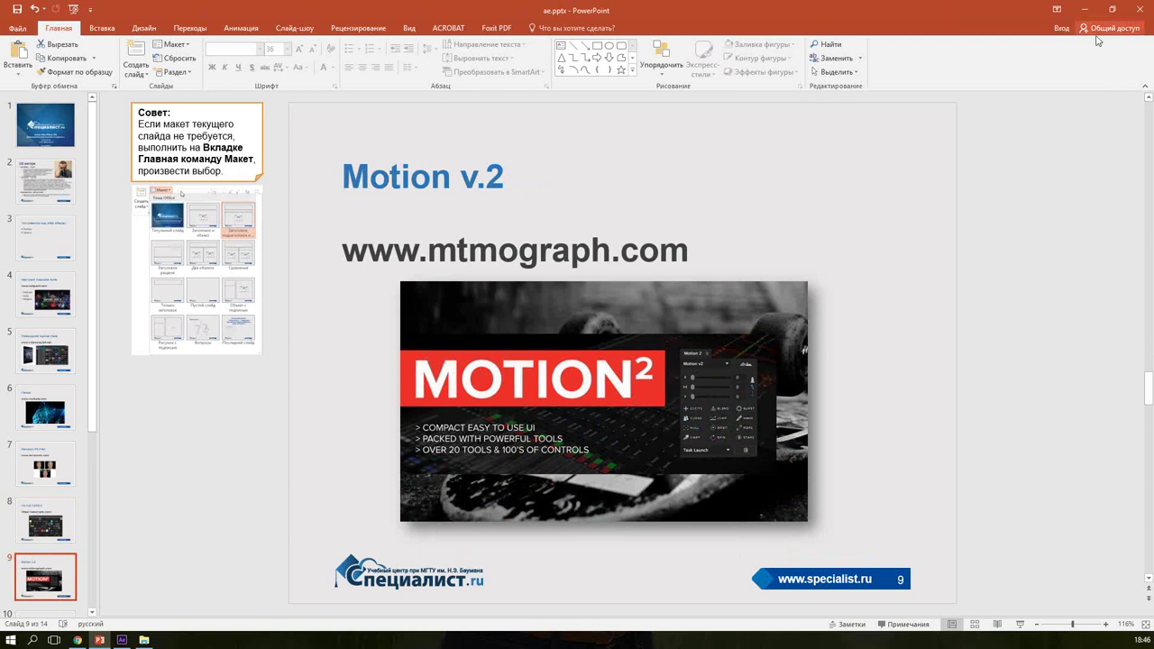
# Step: Back in After Effects, create a new comp and draw a square with the Rectangle tool
pyautogui.hotkey('alt', 'Tab')
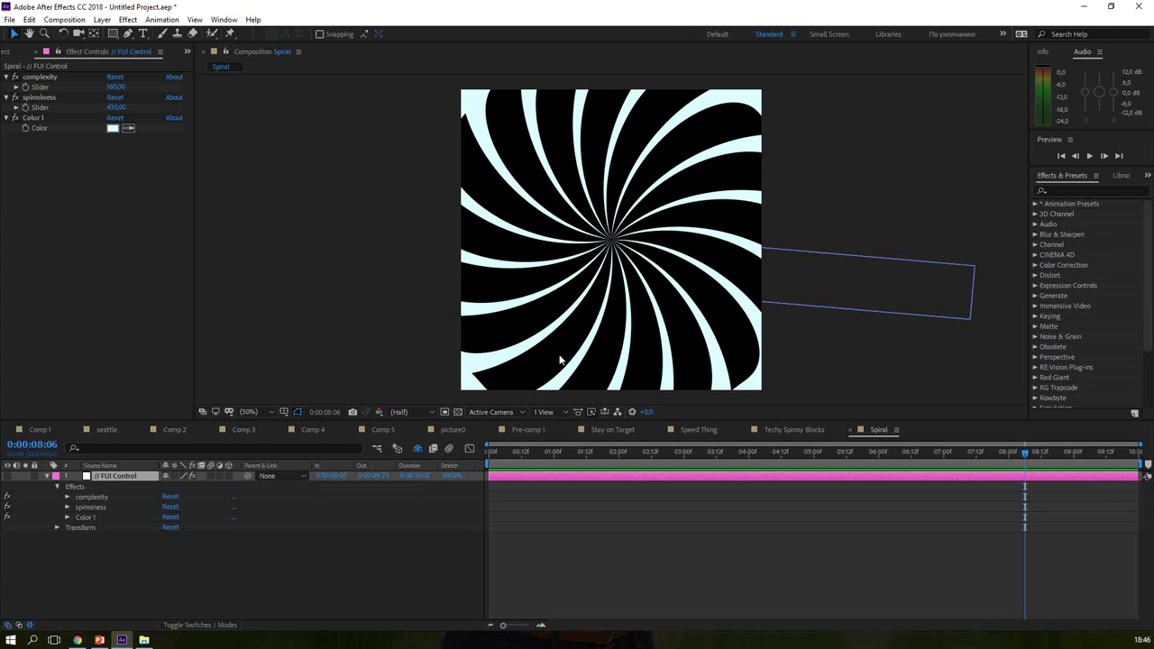
pyautogui.hotkey('ctrl', 'n')
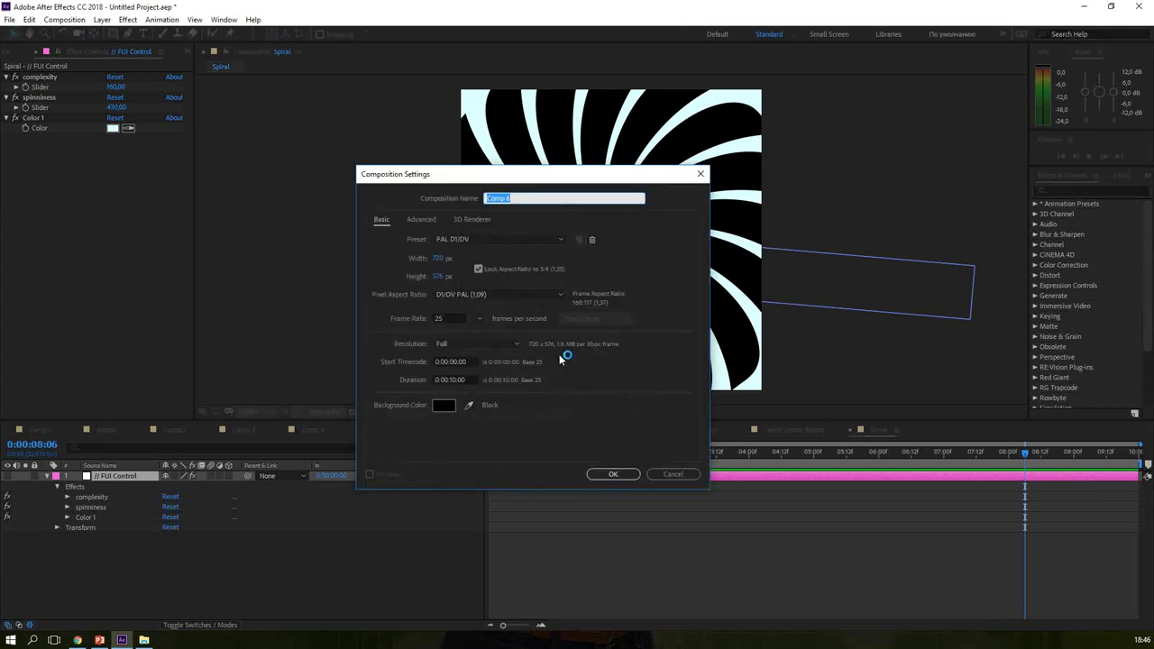
pyautogui.press('Return')
pyautogui.click(112, 33)
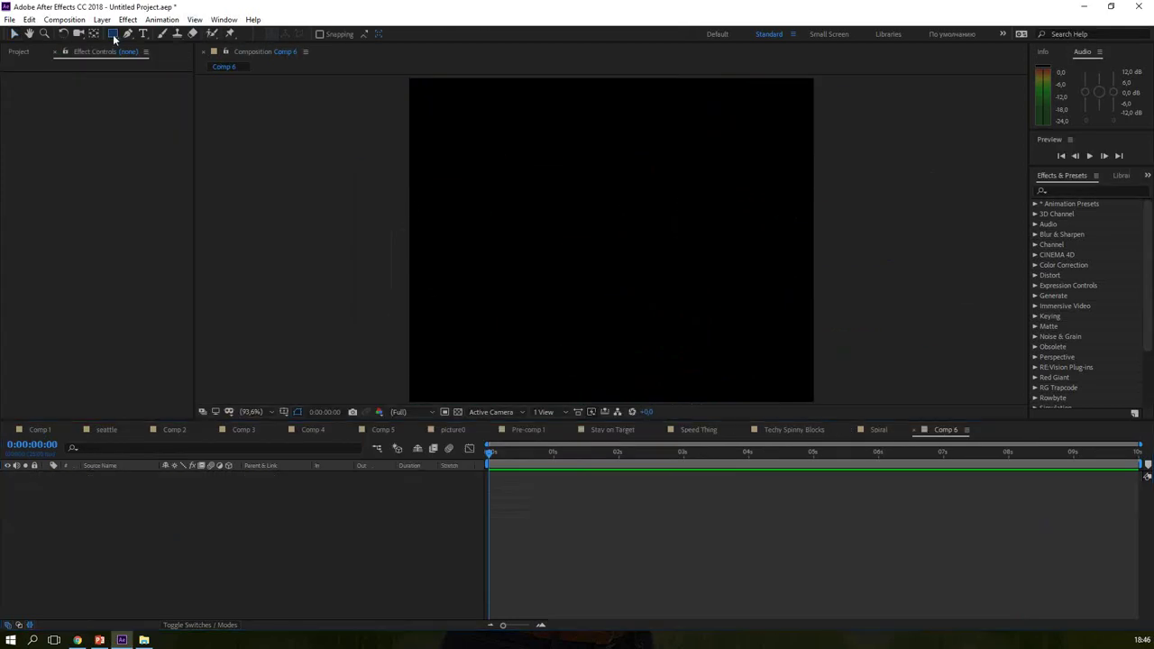
pyautogui.moveTo(453, 192); pyautogui.dragTo(515, 251)
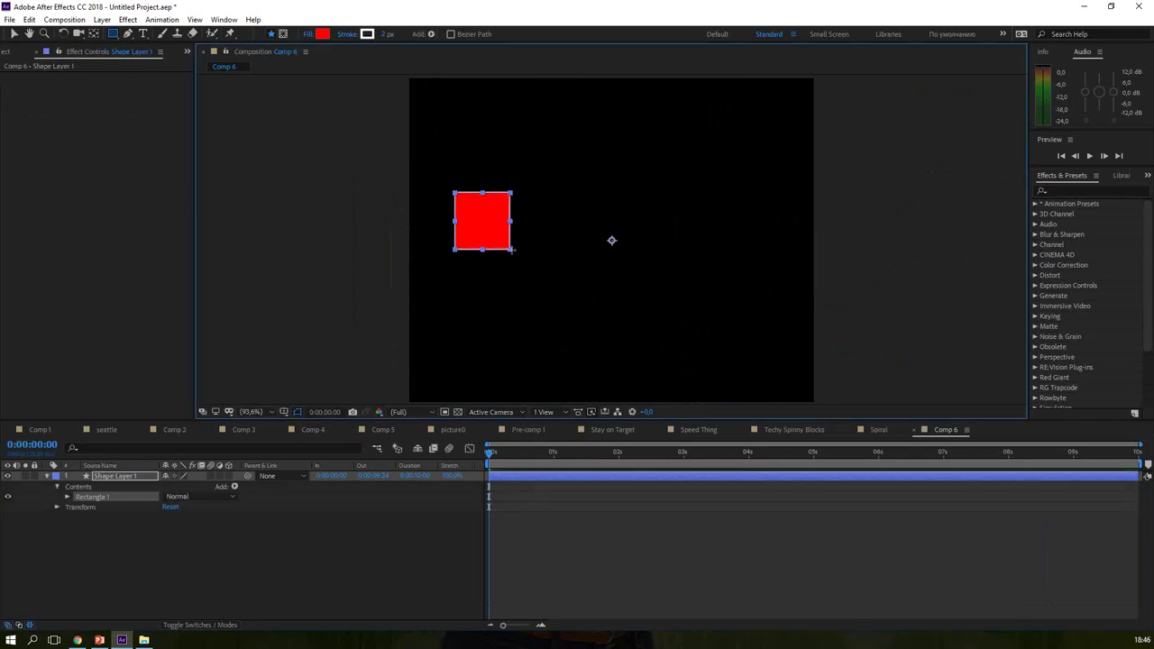
# Step: Set the square's stroke to None and its fill to yellow
pyautogui.click(347, 33)
pyautogui.click(520, 289)
pyautogui.click(556, 357)
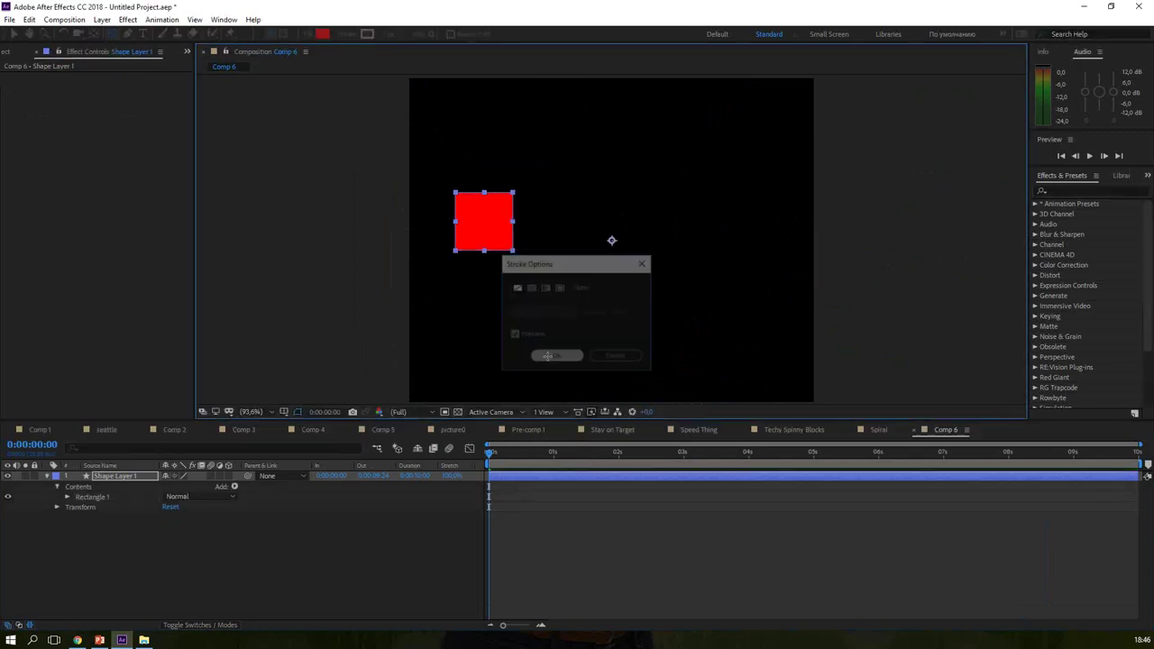
pyautogui.click(322, 35)
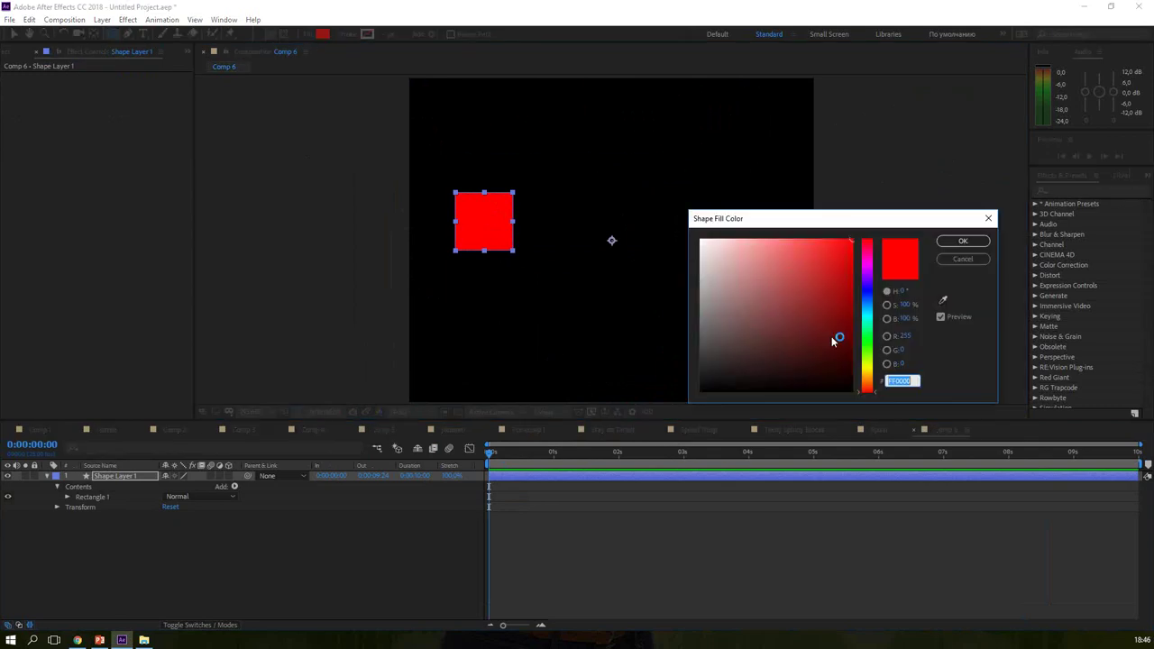
pyautogui.click(871, 369)
pyautogui.click(961, 241)
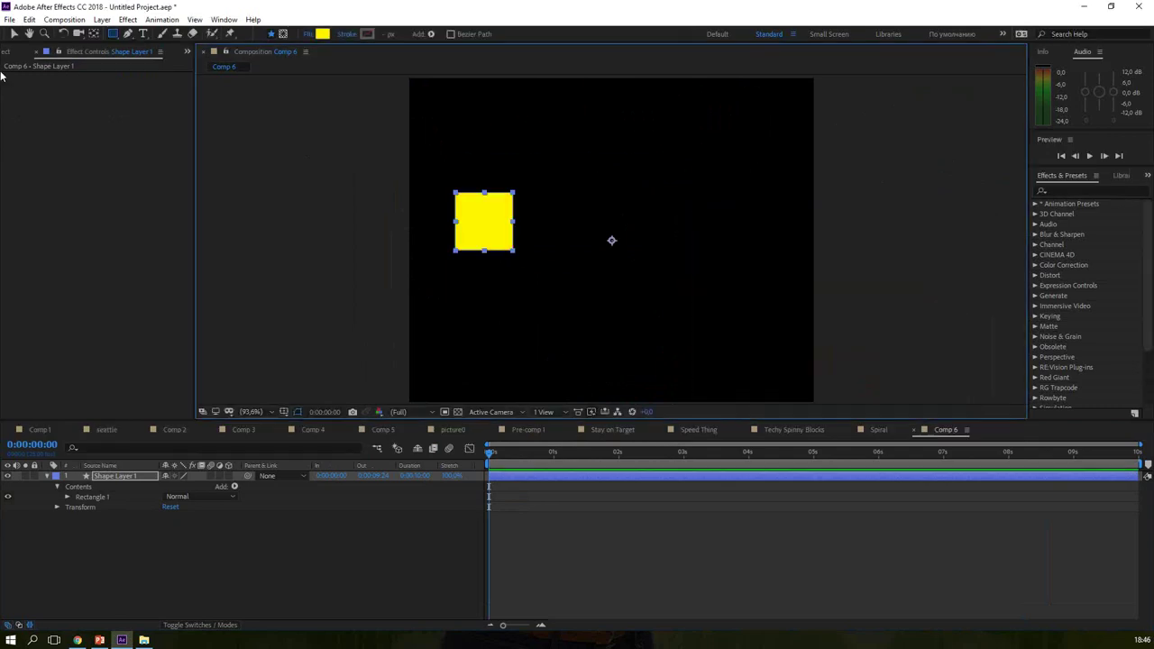
pyautogui.click(223, 19)
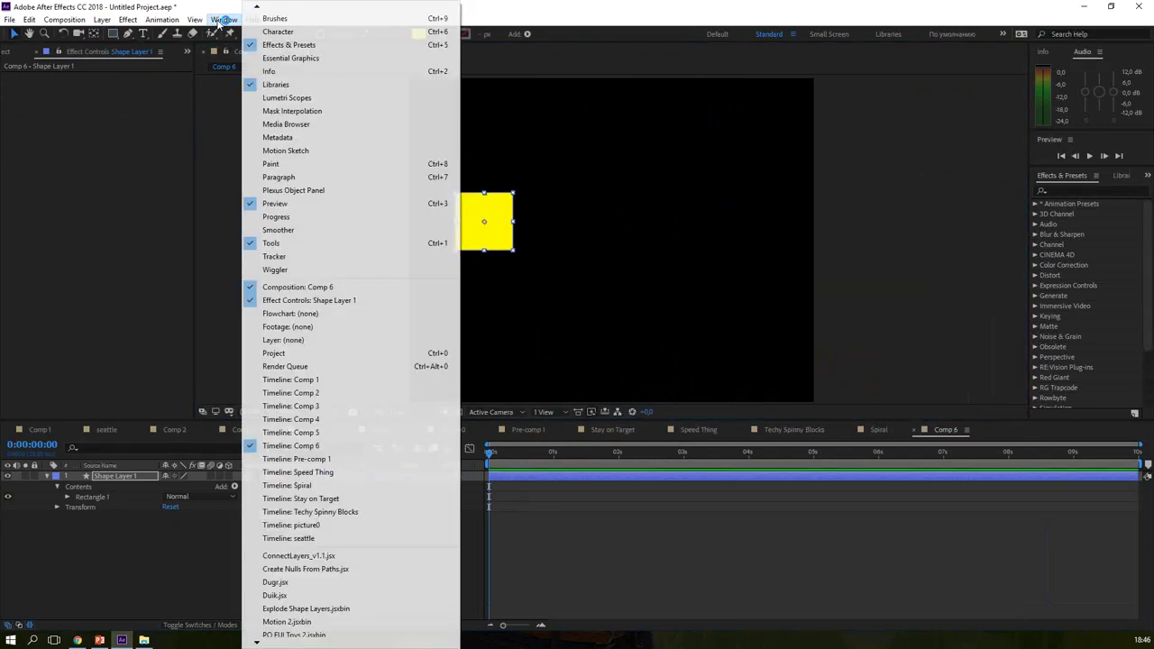
# Step: Launch the Motion 2.jsxbin panel, narrow it and place it beside the comp
pyautogui.click(304, 622)
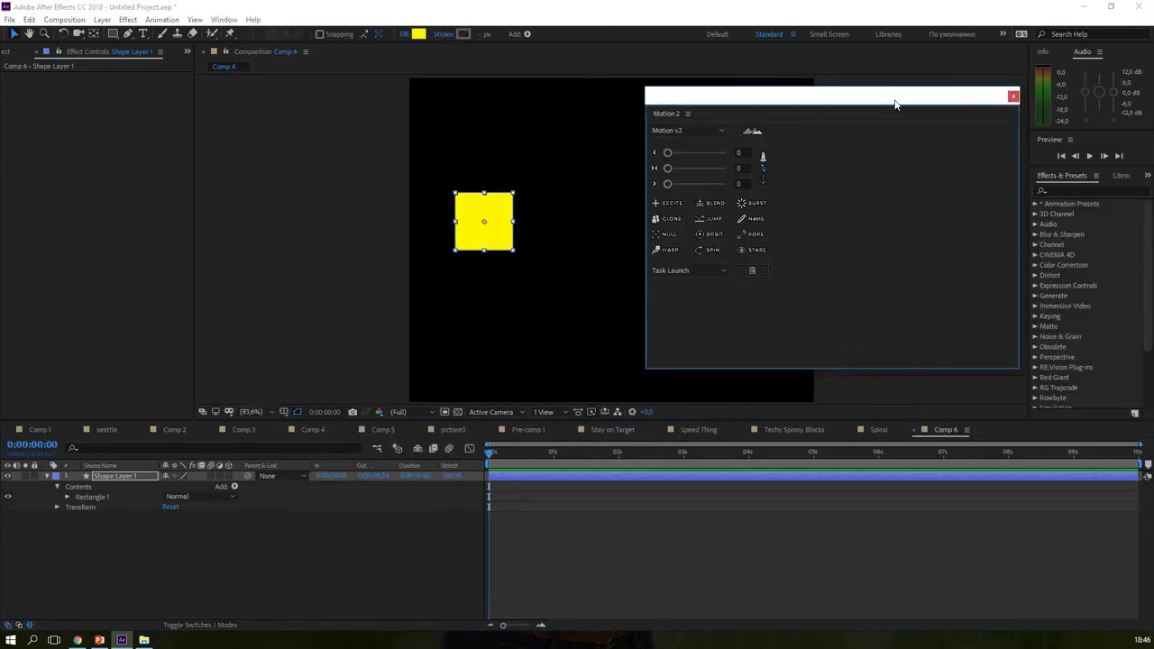
pyautogui.moveTo(1019, 196); pyautogui.dragTo(825, 217)
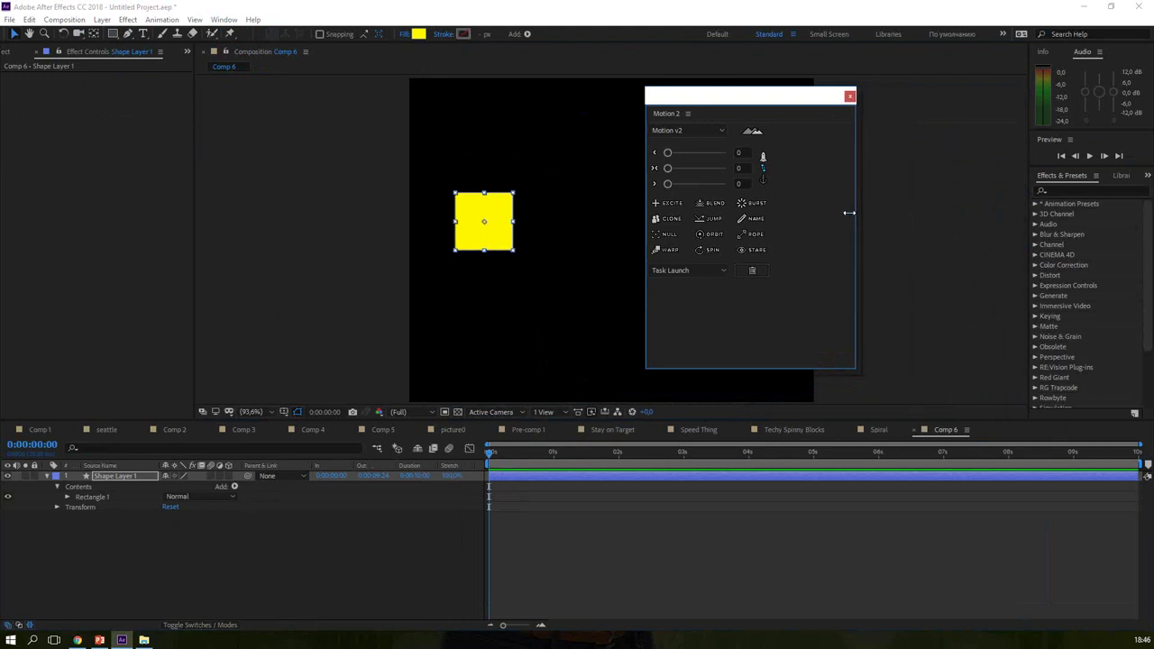
pyautogui.moveTo(749, 102); pyautogui.dragTo(914, 108)
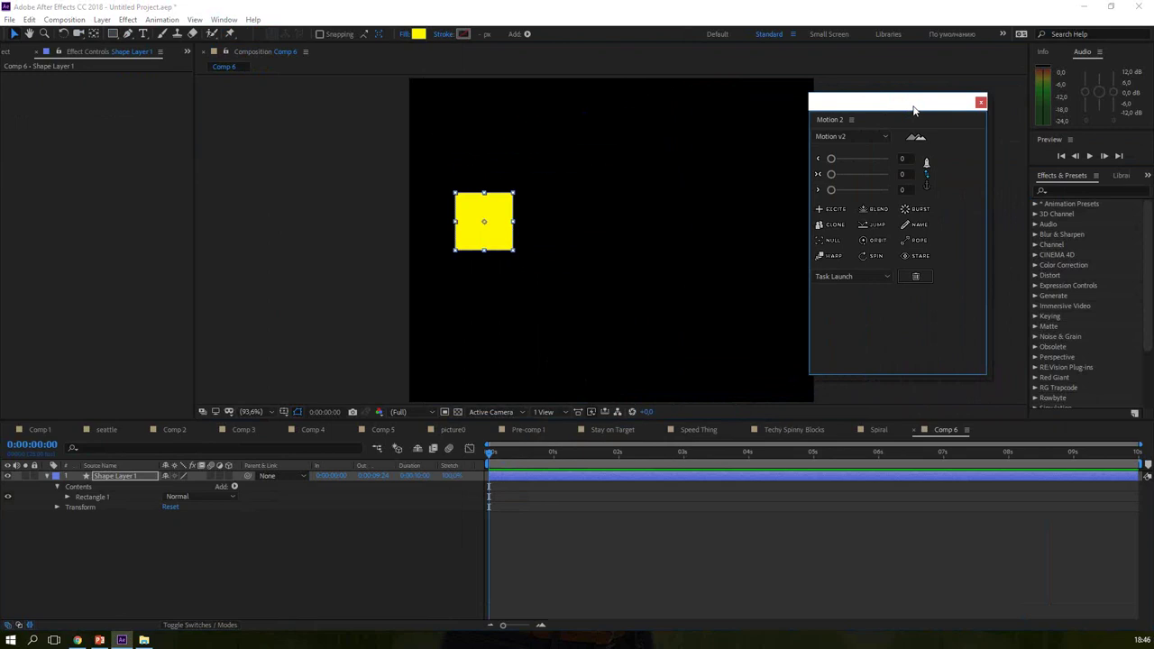
pyautogui.moveTo(913, 107); pyautogui.dragTo(928, 110)
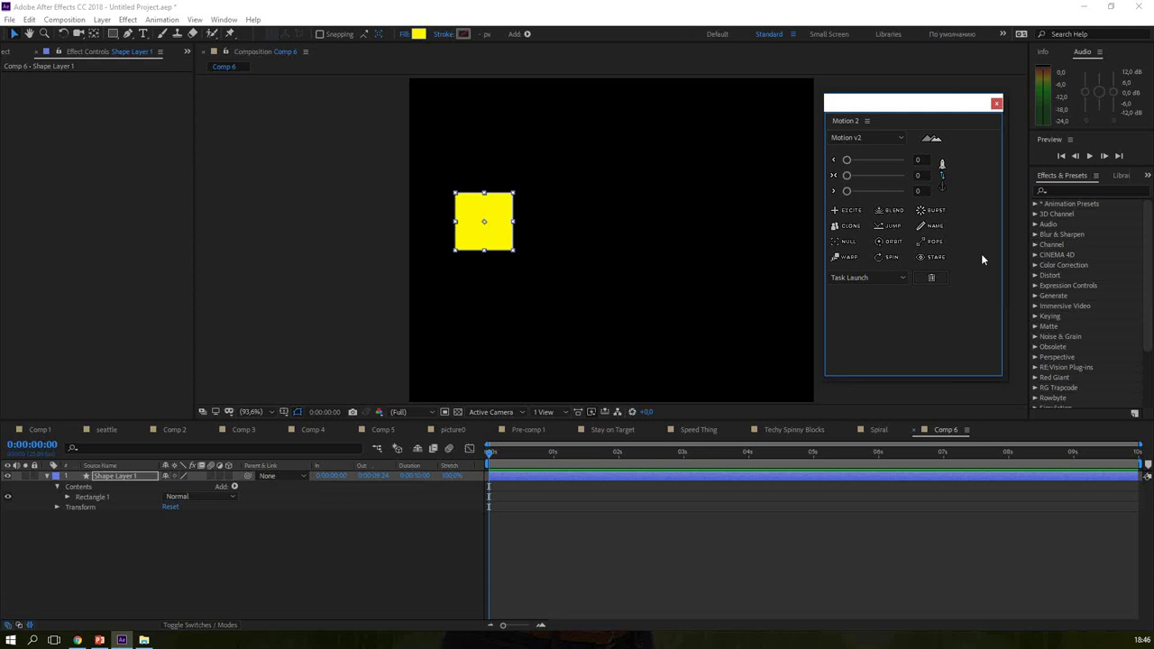
# Step: Move the yellow square's anchor point to its centre using Motion 2's anchor controls
pyautogui.click(141, 476)
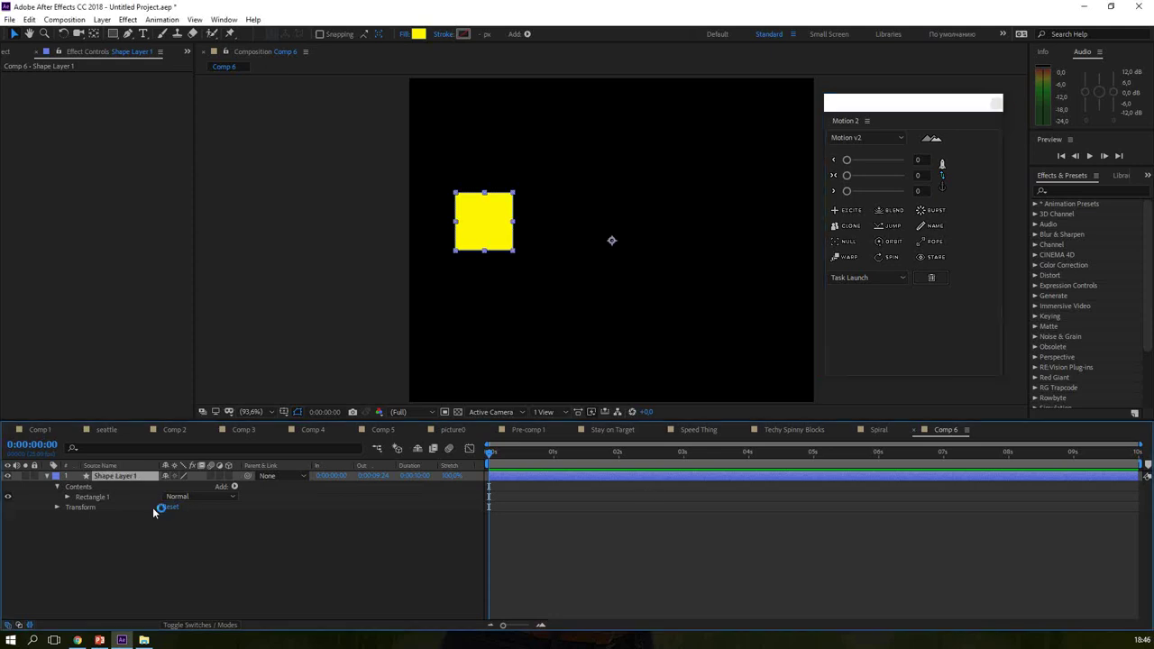
pyautogui.click(942, 183)
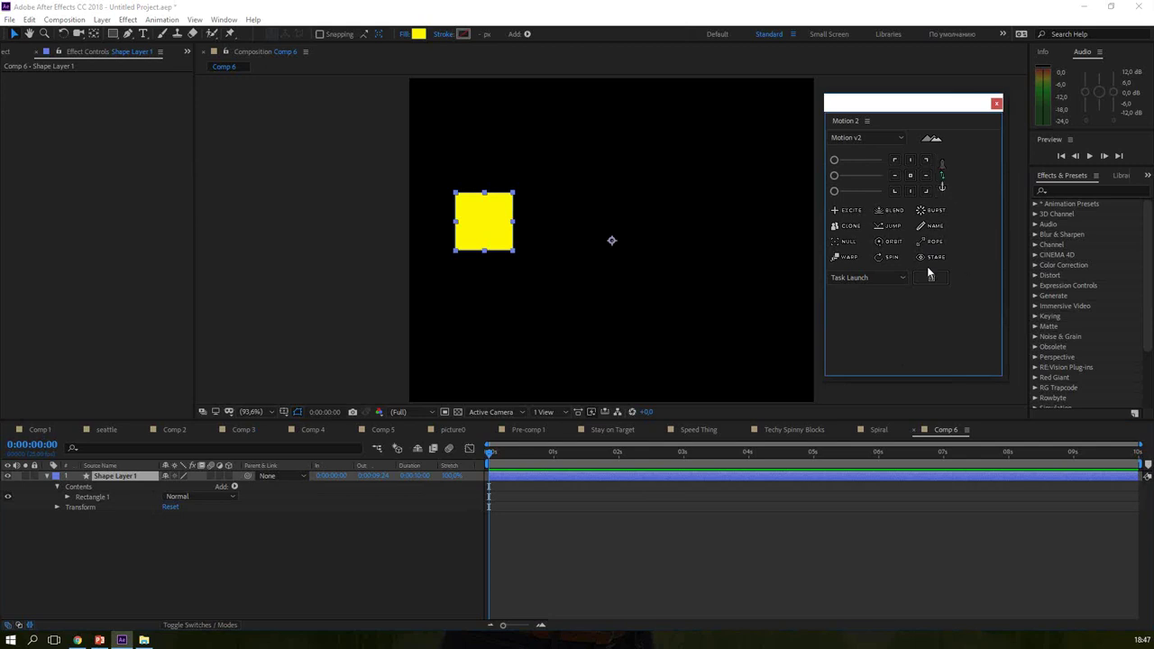
pyautogui.click(912, 176)
pyautogui.click(925, 160)
pyautogui.click(910, 175)
# Step: Reposition the square up and left and reveal its Position, Scale and Rotation properties
pyautogui.click(942, 163)
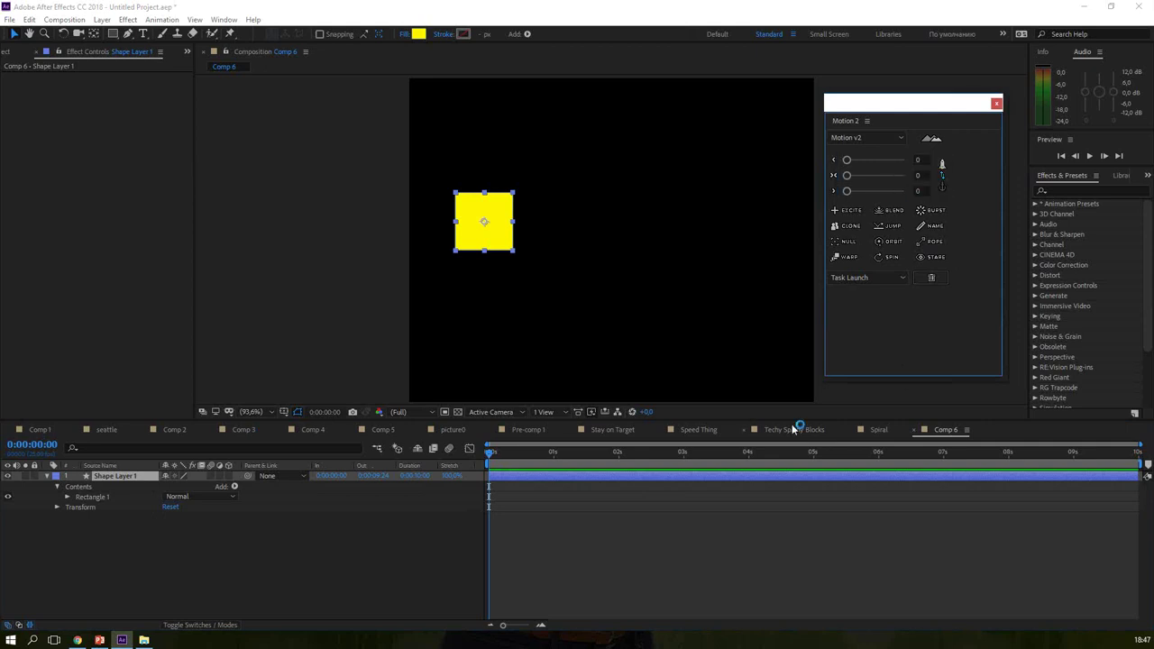
pyautogui.click(112, 484)
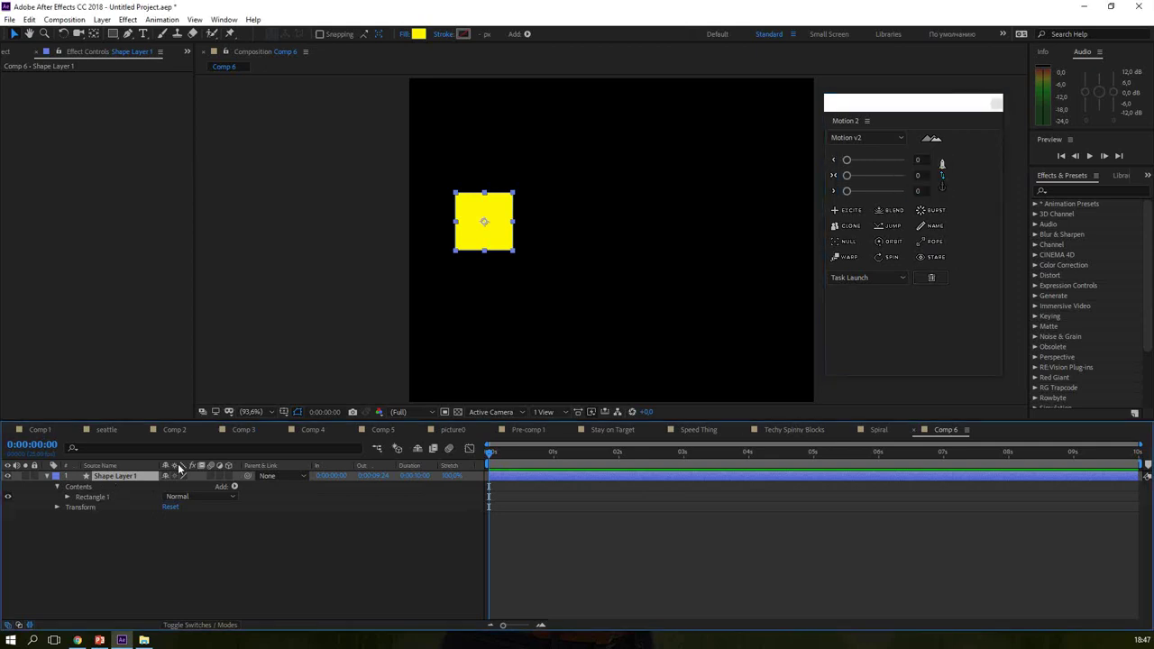
pyautogui.moveTo(496, 249); pyautogui.dragTo(482, 213)
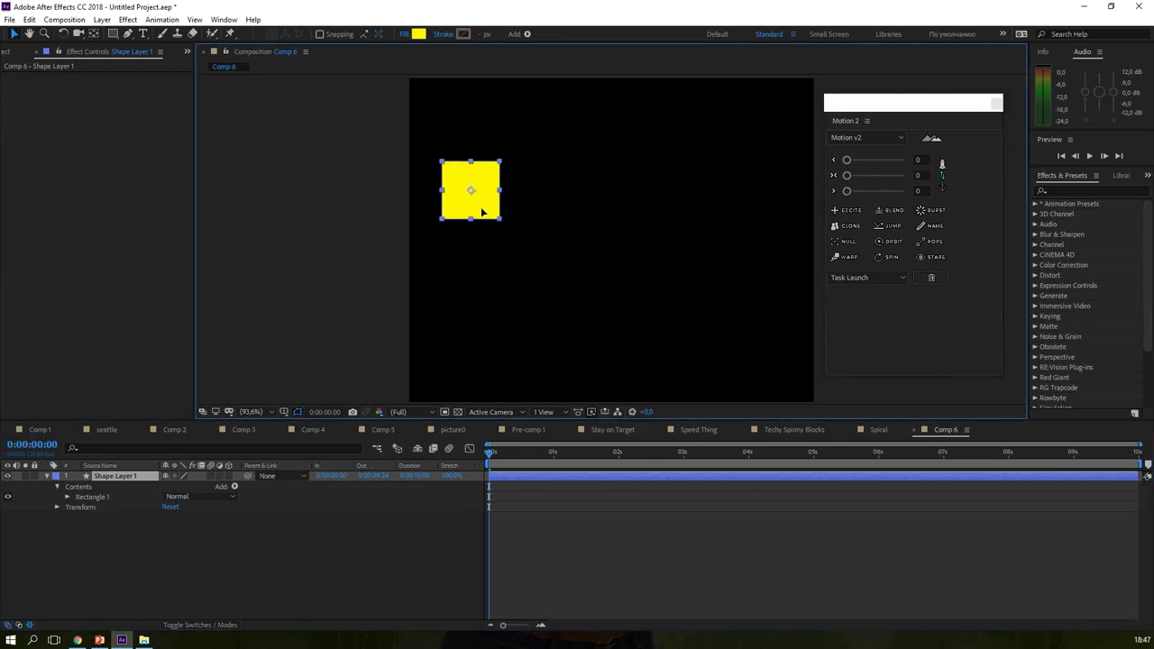
pyautogui.press('p')
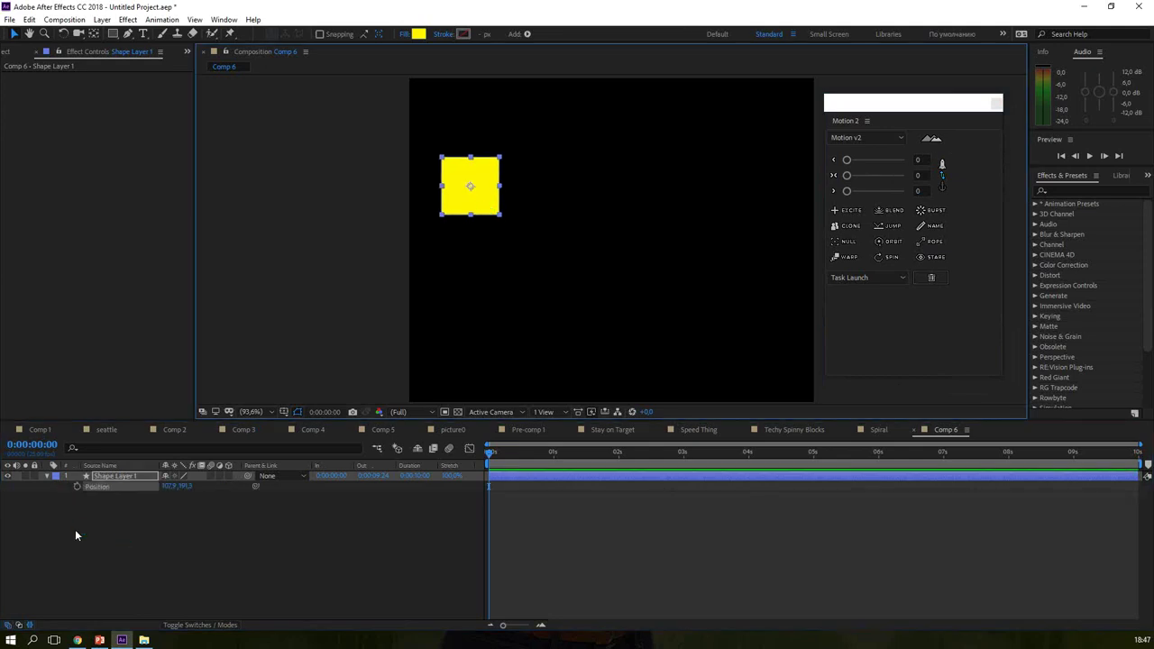
pyautogui.hotkey('shift', 's')
pyautogui.hotkey('shift', 'r')
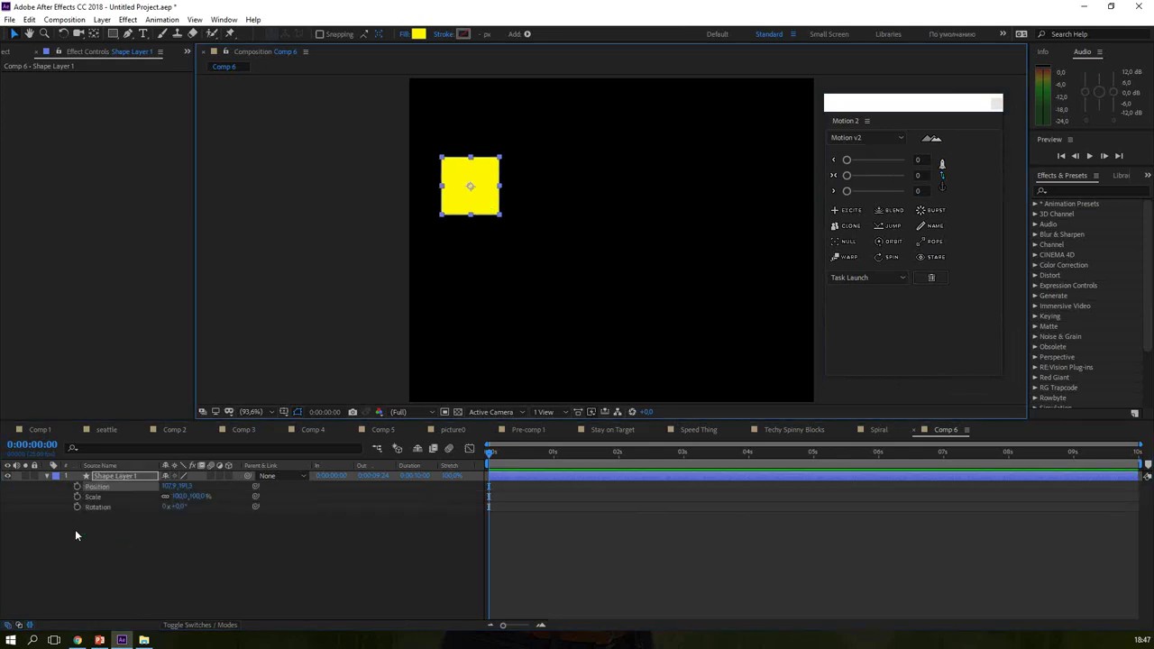
# Step: Keyframe the square sliding right, shrinking to 45% and rotating 45° between 0 and 3 s
pyautogui.click(76, 486)
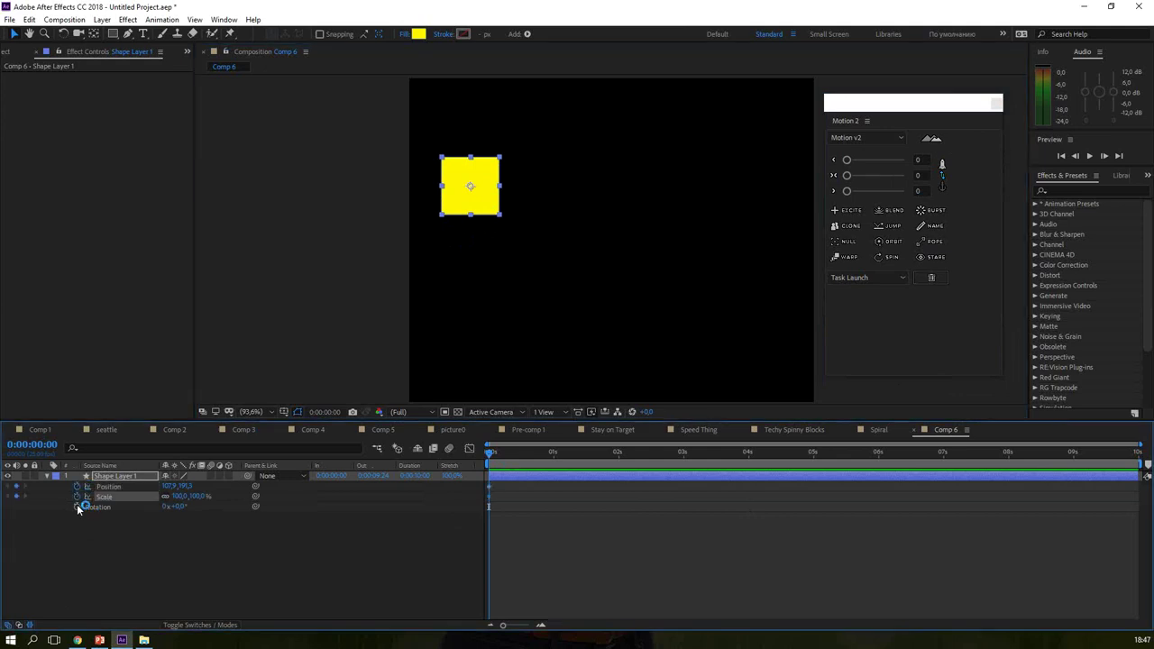
pyautogui.click(76, 497)
pyautogui.click(76, 506)
pyautogui.moveTo(489, 461); pyautogui.dragTo(684, 460)
pyautogui.moveTo(491, 204); pyautogui.dragTo(747, 204)
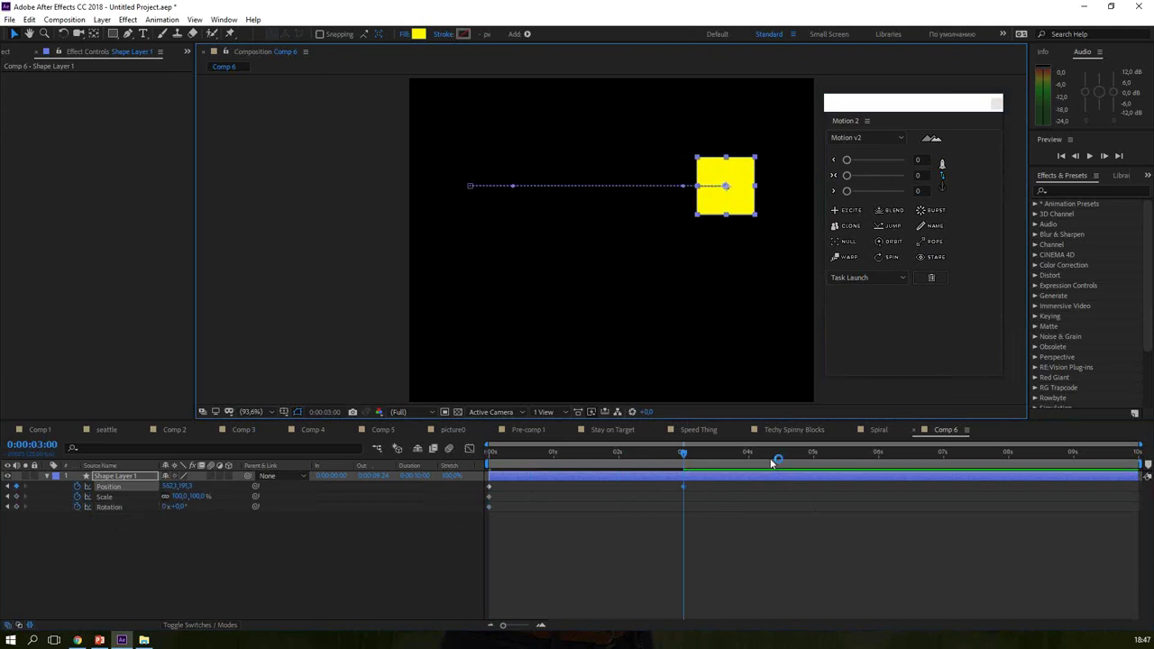
pyautogui.moveTo(198, 496)
pyautogui.mouseDown()
pyautogui.moveTo(167, 501)
pyautogui.moveTo(239, 514)
pyautogui.mouseUp()
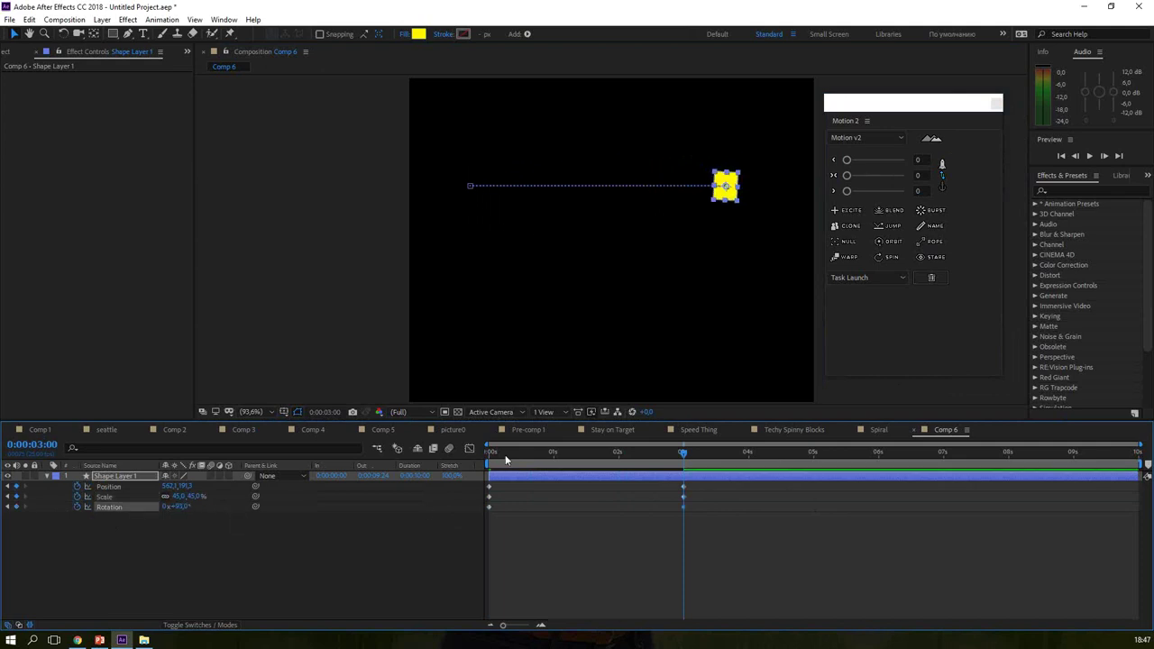
pyautogui.press('space')
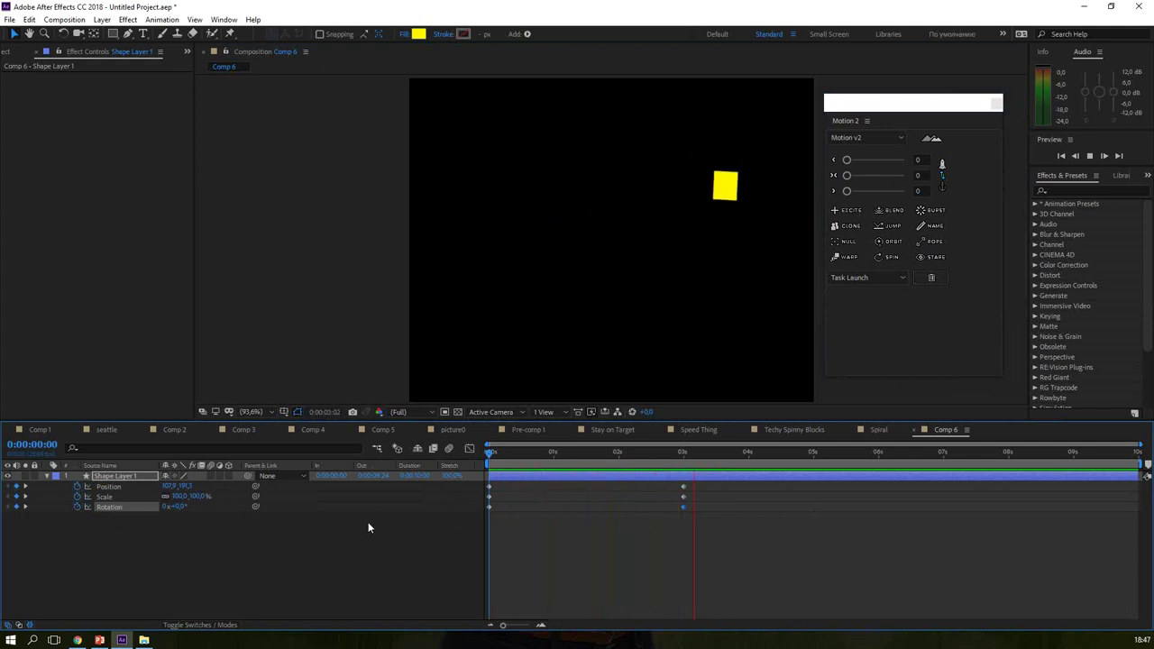
pyautogui.press('space')
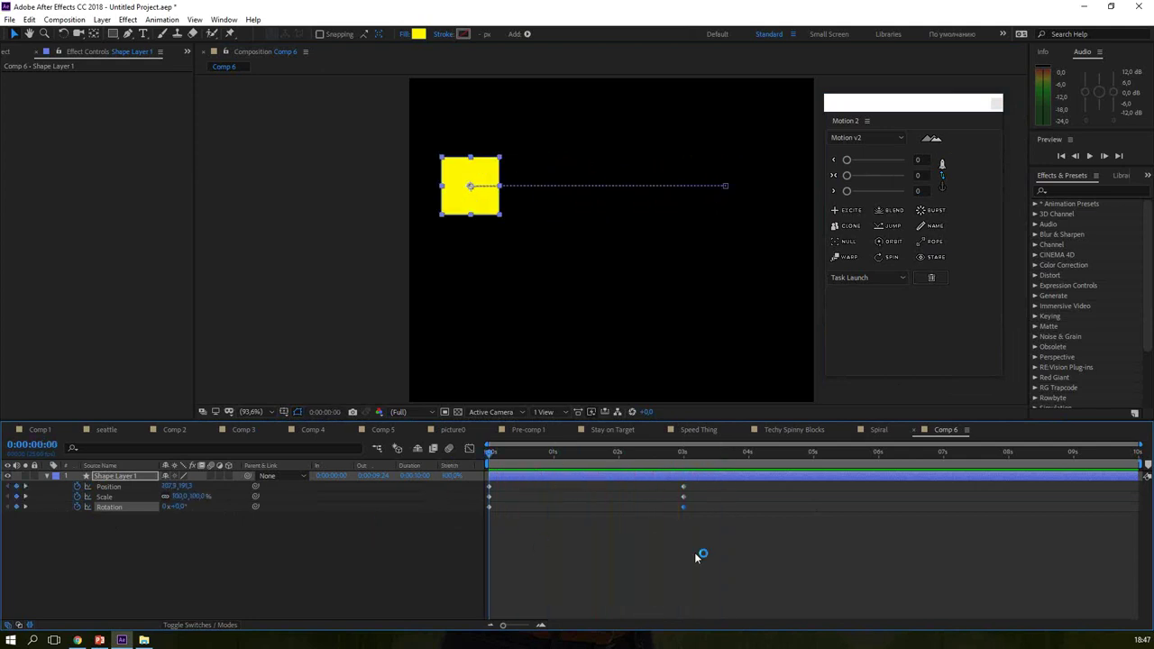
pyautogui.moveTo(716, 549); pyautogui.dragTo(491, 499)
pyautogui.rightClick(682, 487)
pyautogui.moveTo(735, 483)
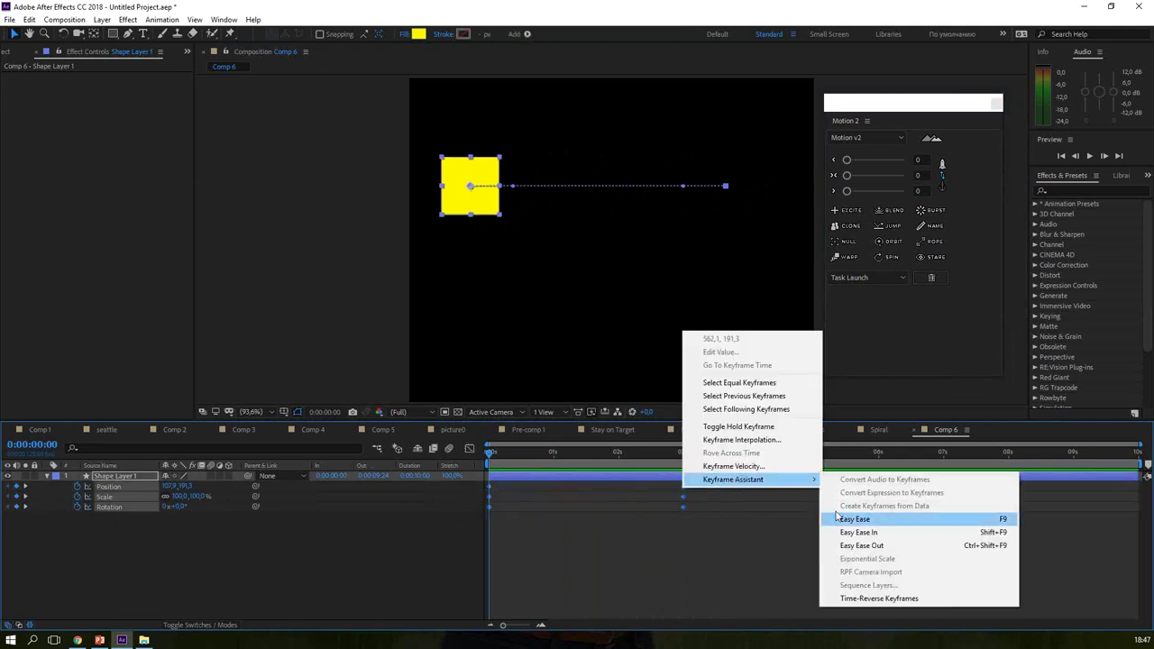
pyautogui.click(470, 449)
pyautogui.rightClick(569, 502)
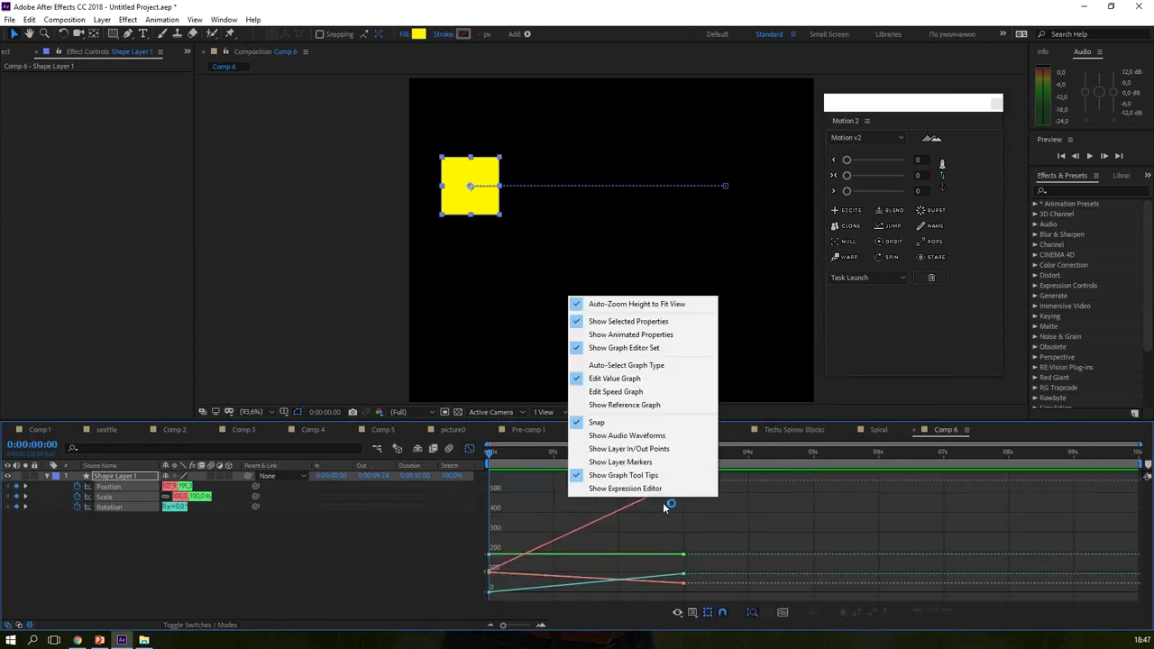
pyautogui.rightClick(589, 527)
pyautogui.click(647, 406)
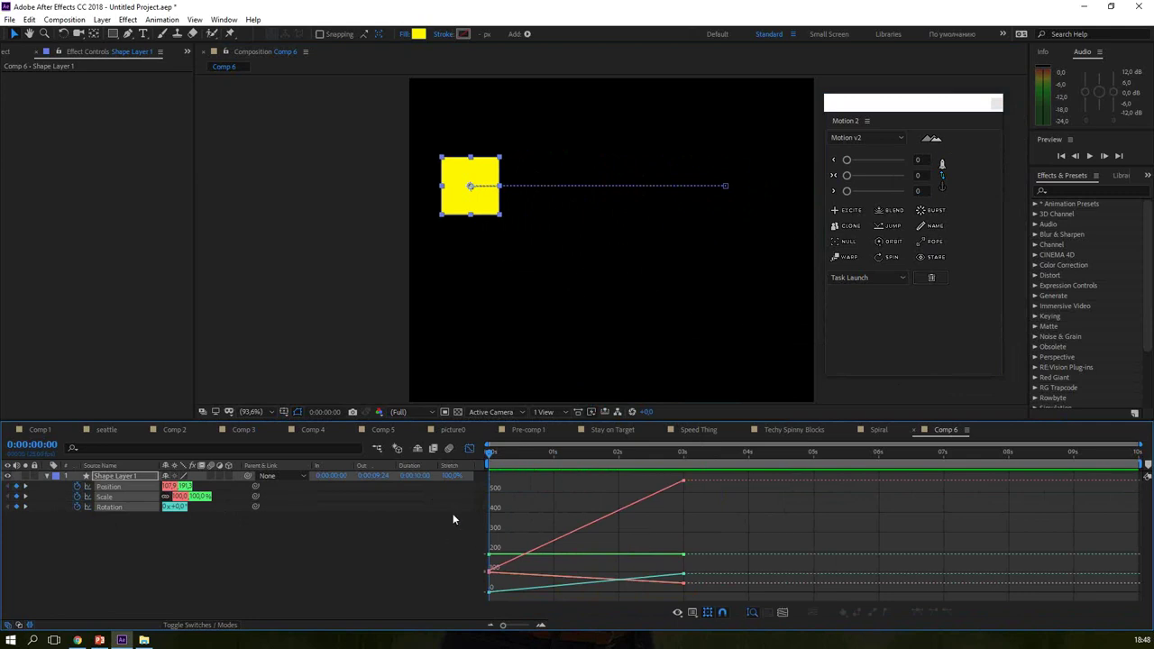
pyautogui.click(469, 448)
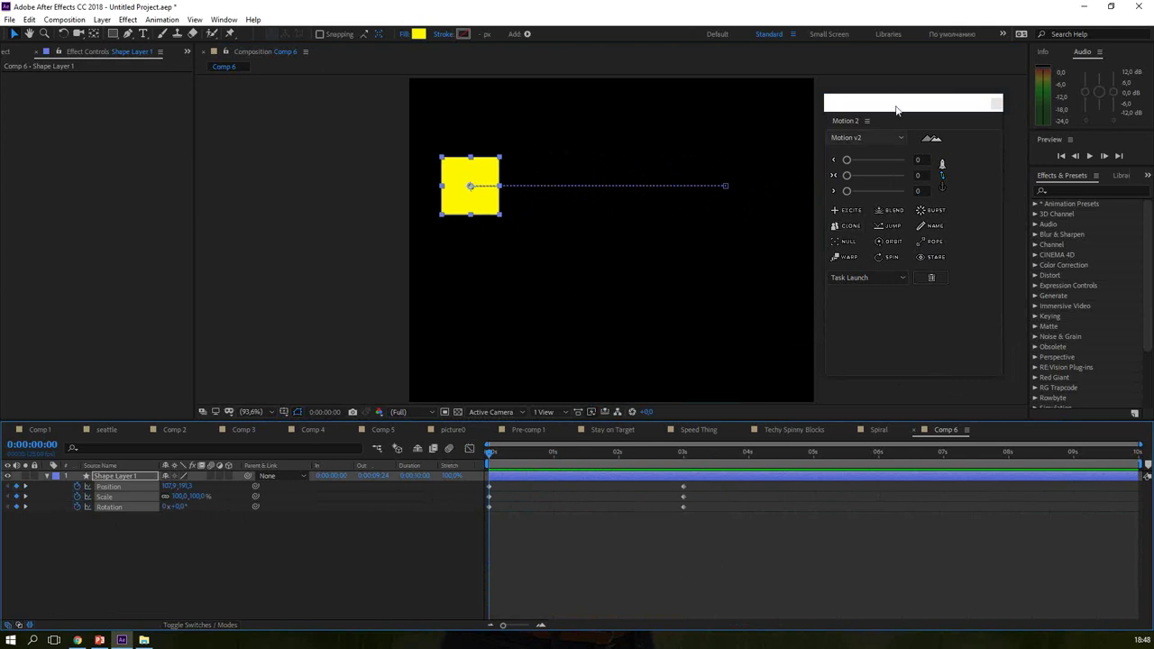
# Step: Ease the Position, Scale and Rotation keyframes with a Motion 2 middle value of 57
pyautogui.moveTo(902, 103); pyautogui.dragTo(890, 114)
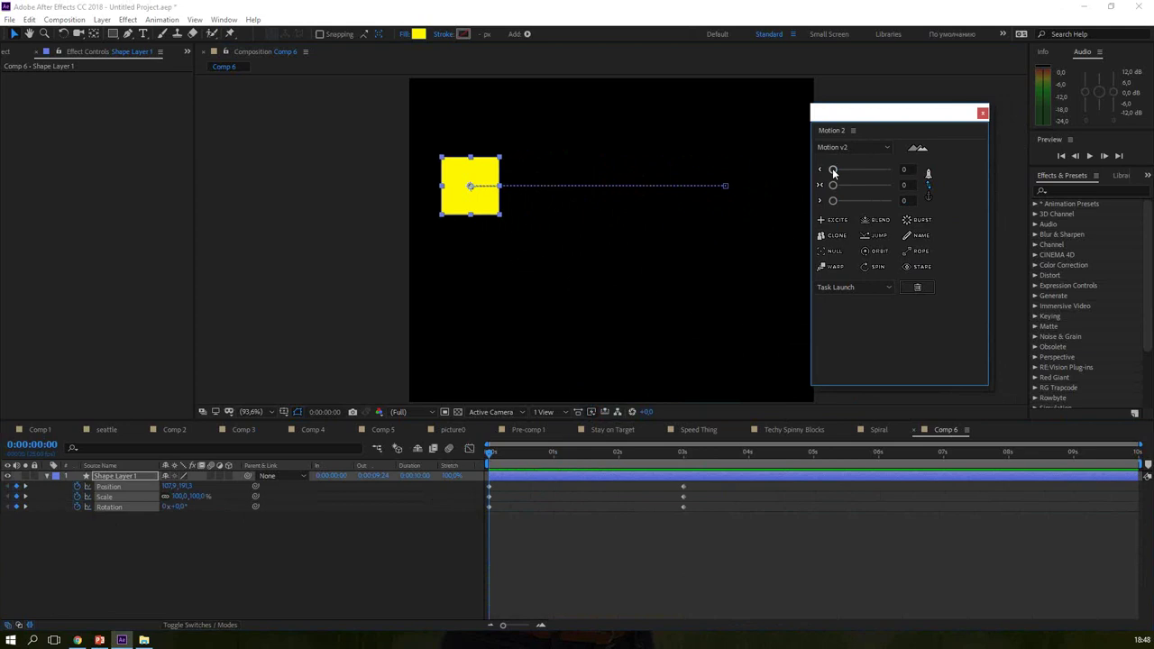
pyautogui.moveTo(833, 185); pyautogui.dragTo(831, 189)
pyautogui.moveTo(838, 205); pyautogui.dragTo(839, 204)
pyautogui.moveTo(728, 567); pyautogui.dragTo(474, 486)
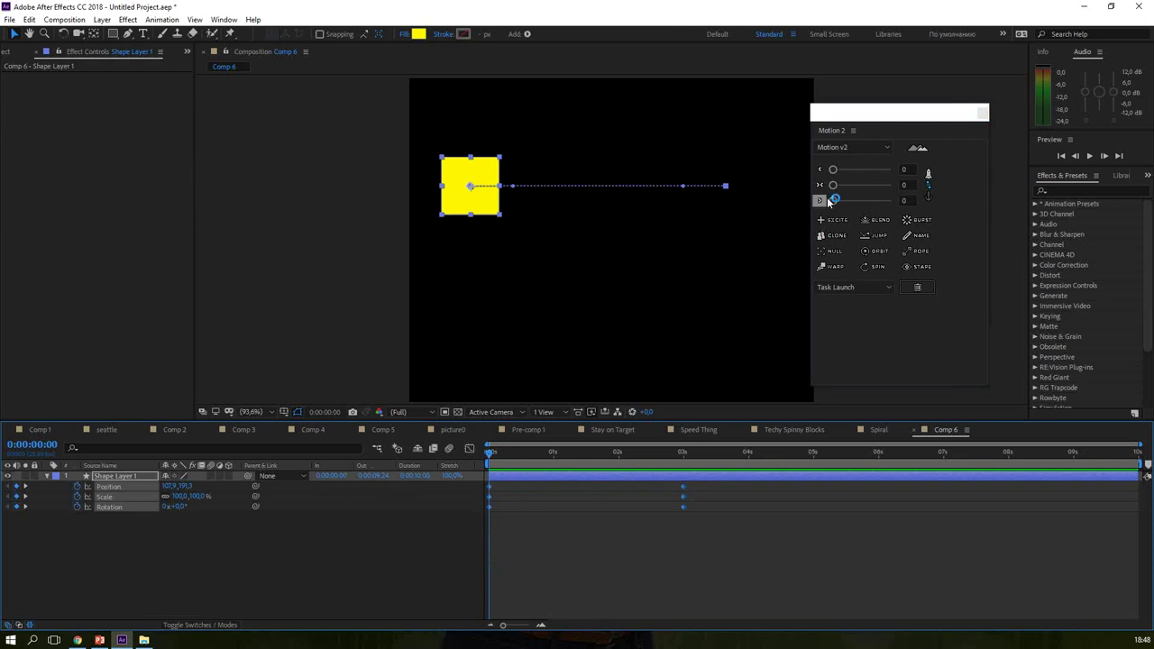
pyautogui.moveTo(832, 187); pyautogui.dragTo(867, 190)
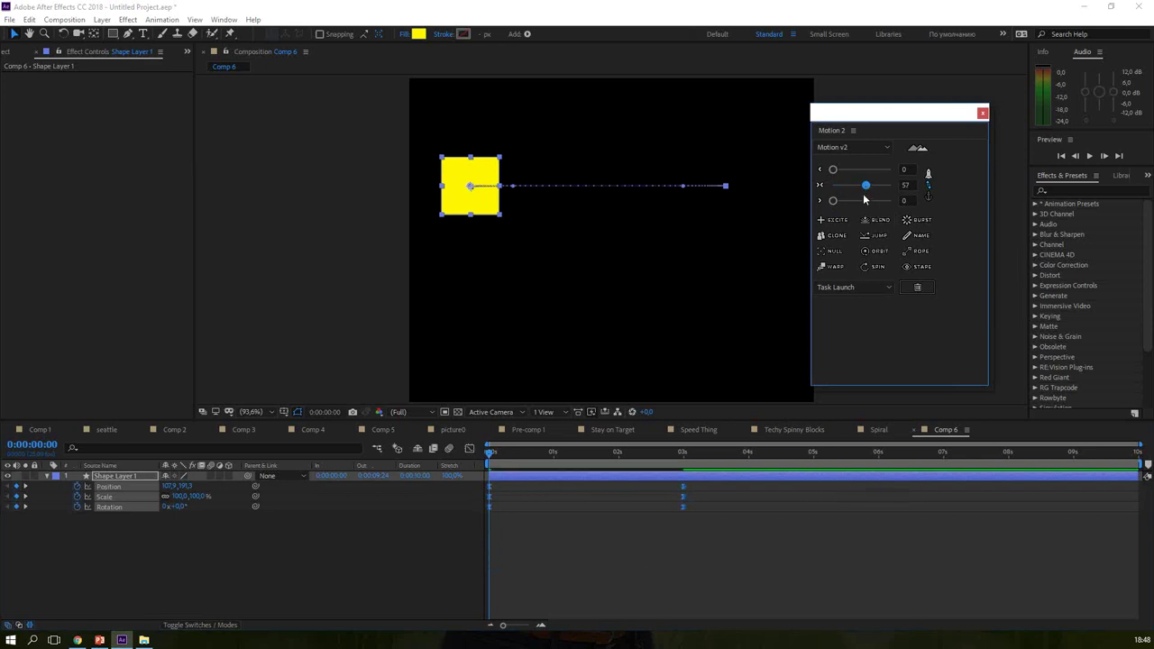
# Step: Open the Graph Editor and switch it to the speed graph
pyautogui.click(468, 448)
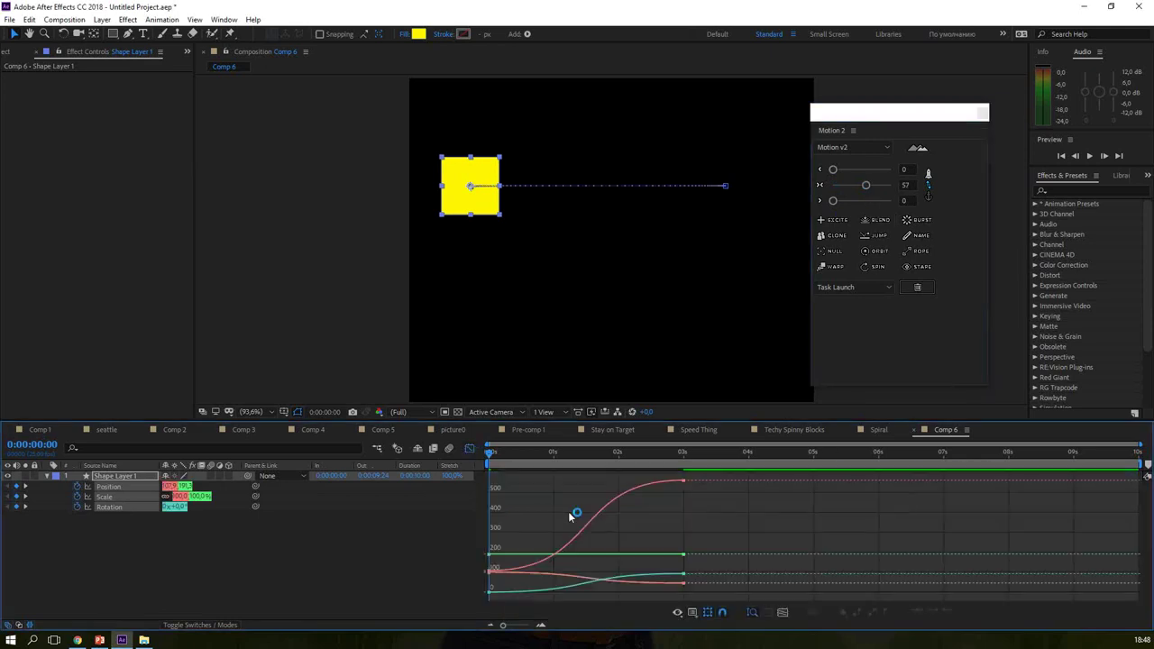
pyautogui.rightClick(568, 517)
pyautogui.click(616, 406)
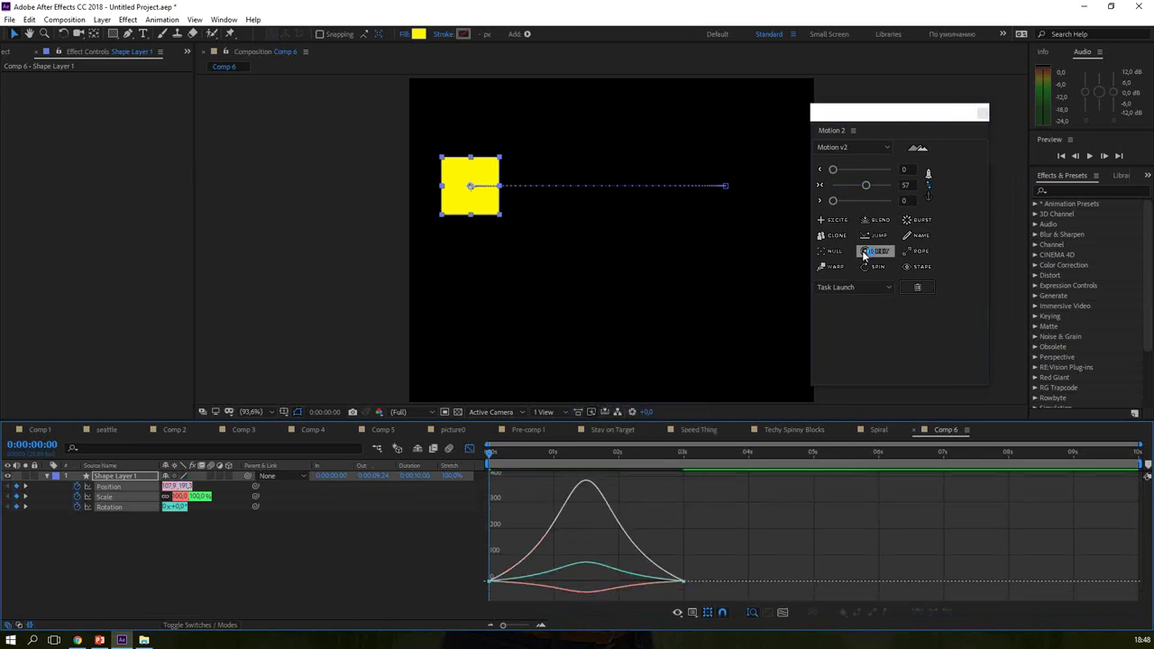
# Step: Adjust the middle ease value on the selected keyframes and preview the motion
pyautogui.moveTo(866, 190); pyautogui.dragTo(850, 192)
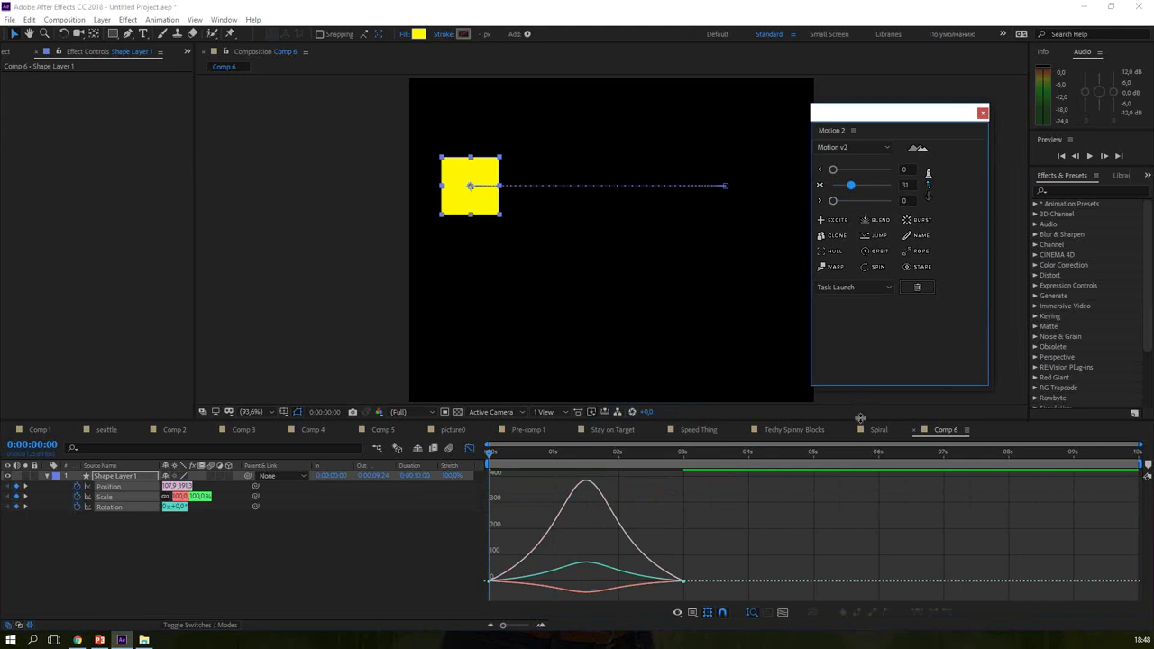
pyautogui.moveTo(742, 491); pyautogui.dragTo(478, 595)
pyautogui.moveTo(852, 186); pyautogui.dragTo(864, 190)
pyautogui.press('space')
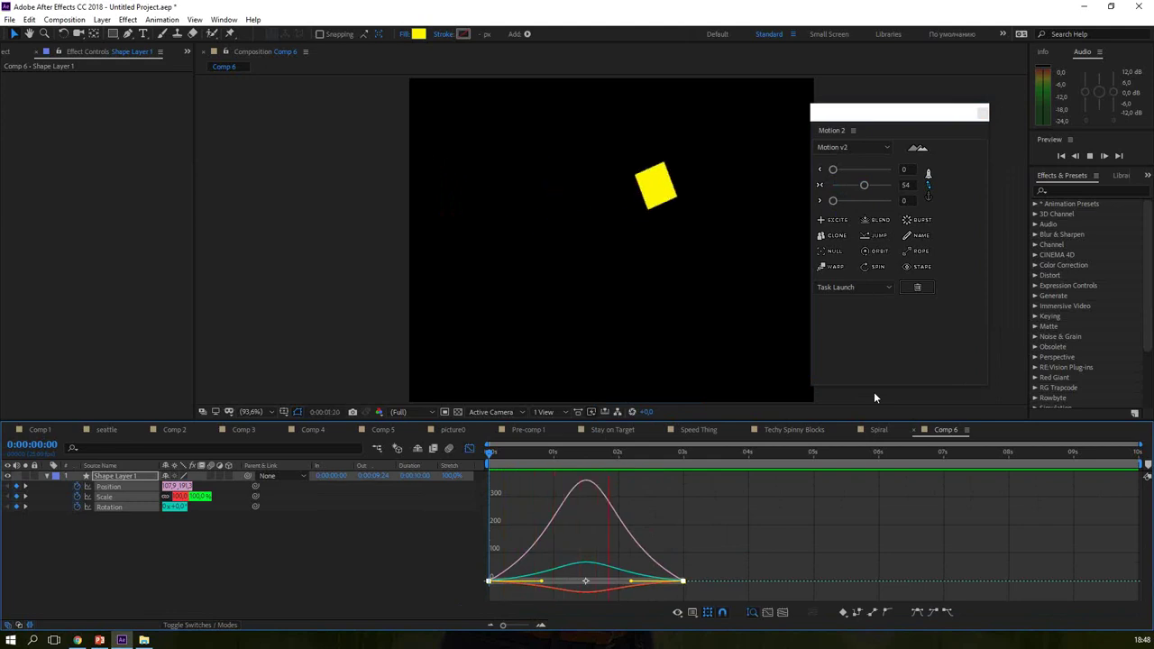
pyautogui.press('space')
pyautogui.moveTo(669, 455); pyautogui.dragTo(492, 454)
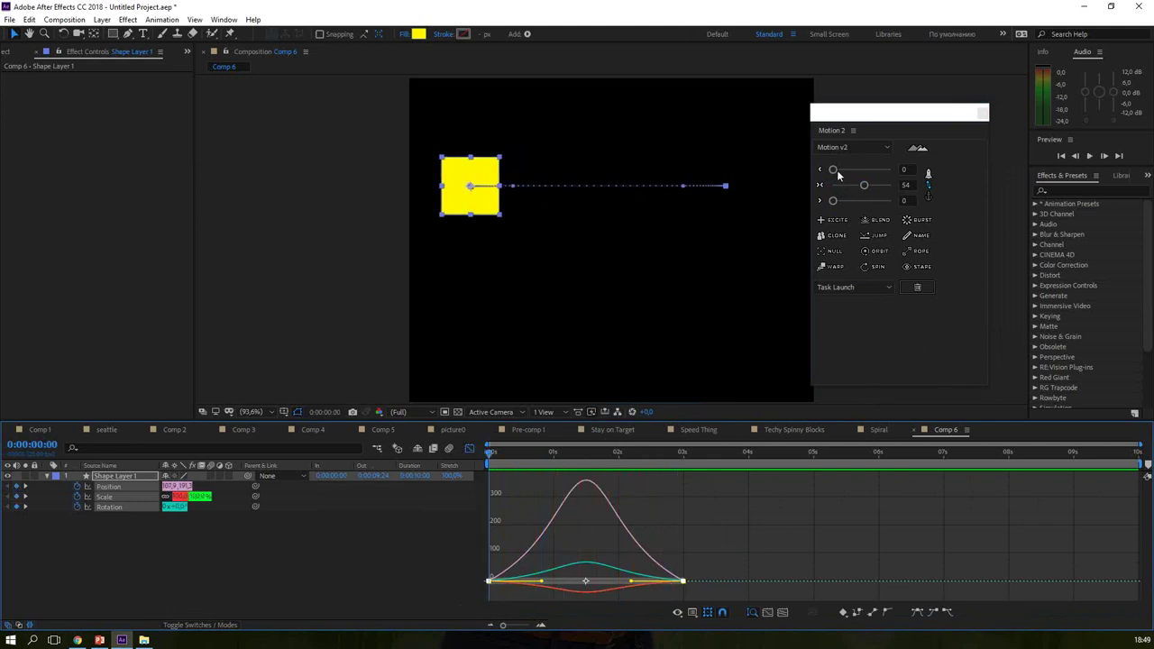
# Step: Set the Motion 2 easing to 65, 61 and 12, preview, and collapse the layer properties
pyautogui.moveTo(833, 169); pyautogui.dragTo(852, 171)
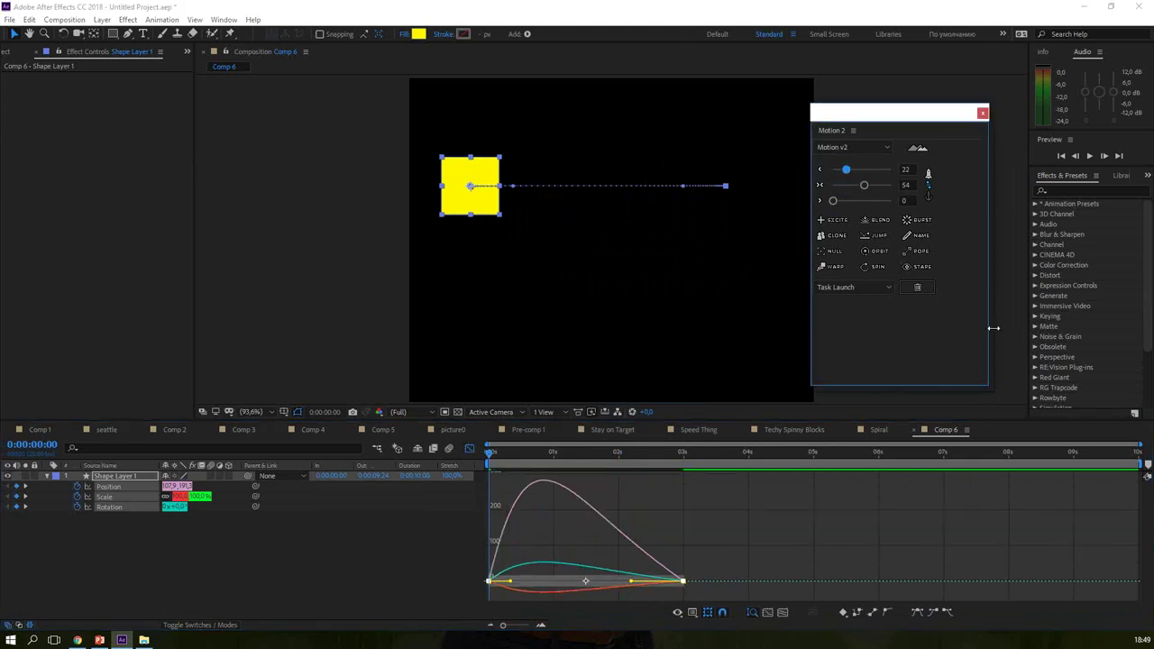
pyautogui.moveTo(837, 170); pyautogui.dragTo(836, 171)
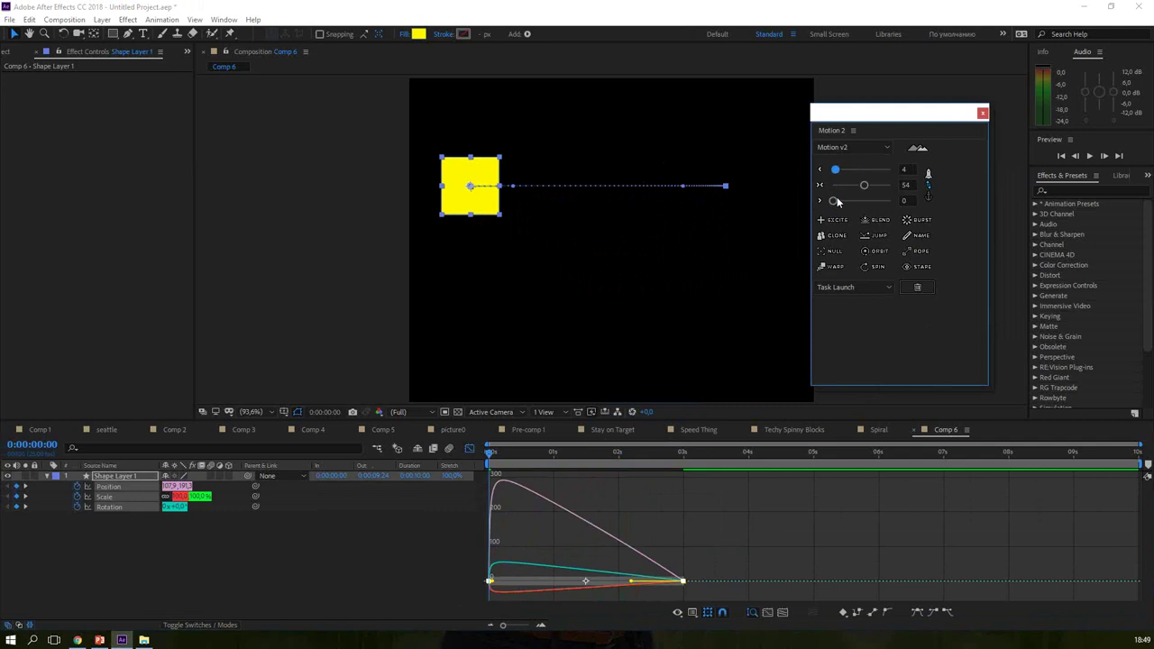
pyautogui.moveTo(859, 201)
pyautogui.mouseDown()
pyautogui.moveTo(839, 201)
pyautogui.moveTo(844, 171)
pyautogui.moveTo(861, 187)
pyautogui.moveTo(857, 171)
pyautogui.moveTo(871, 172)
pyautogui.mouseUp()
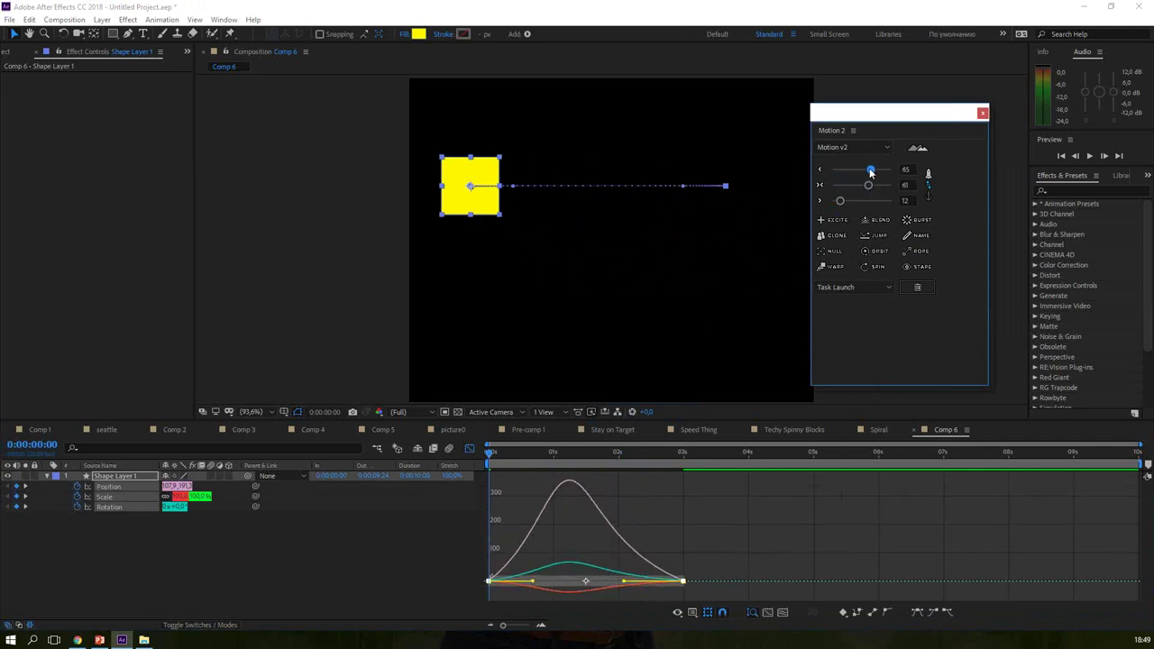
pyautogui.press('space')
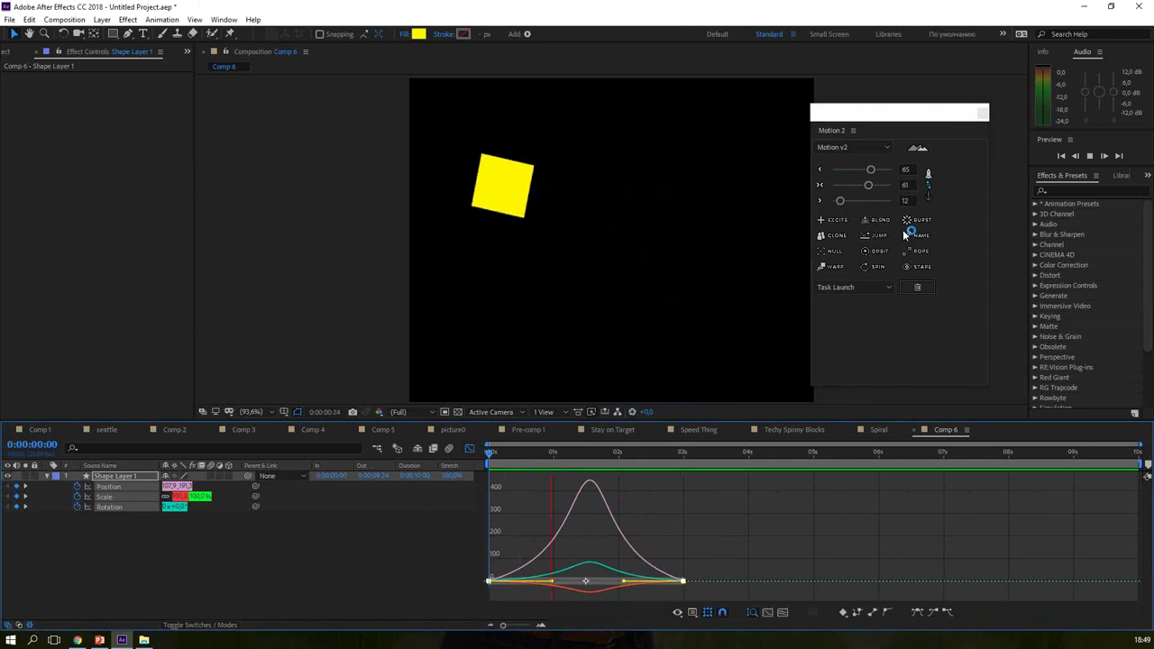
pyautogui.press('space')
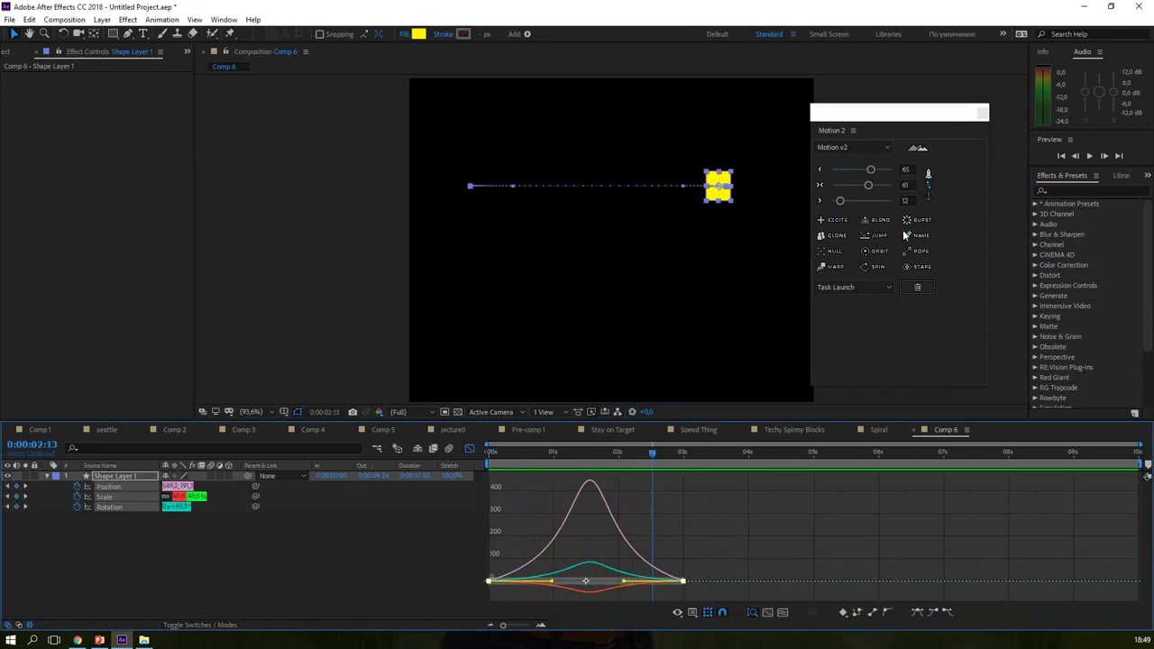
pyautogui.press('u')
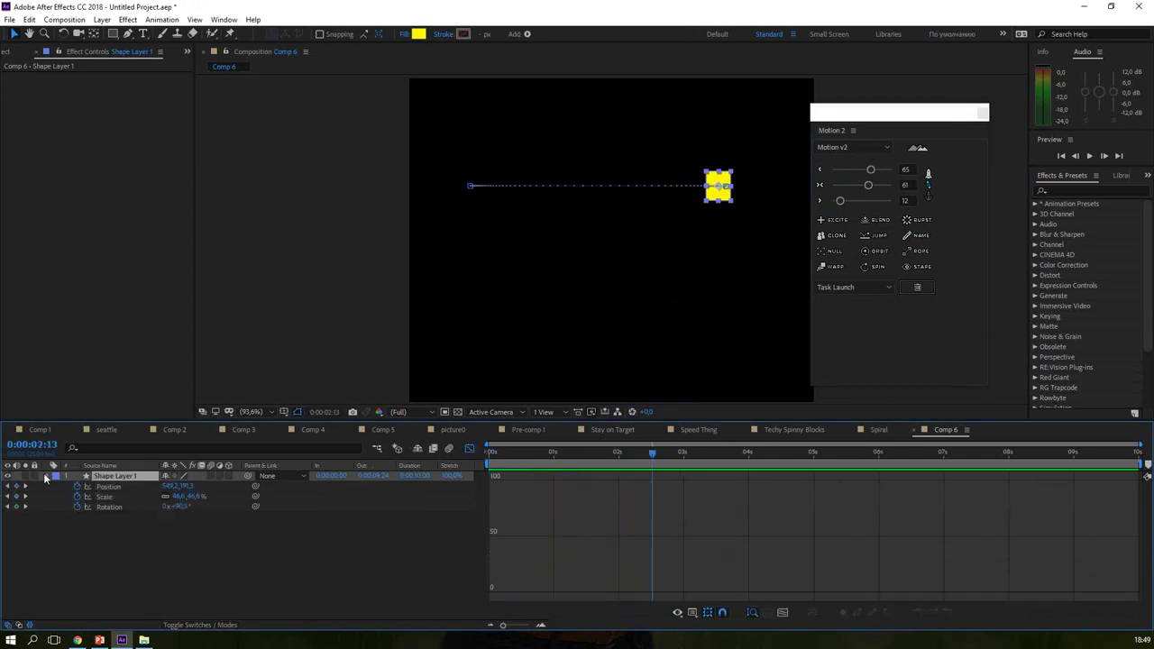
# Step: Duplicate the keyframed square and move Shape Layer 1's copy below the original
pyautogui.press('p')
pyautogui.hotkey('ctrl', 'd')
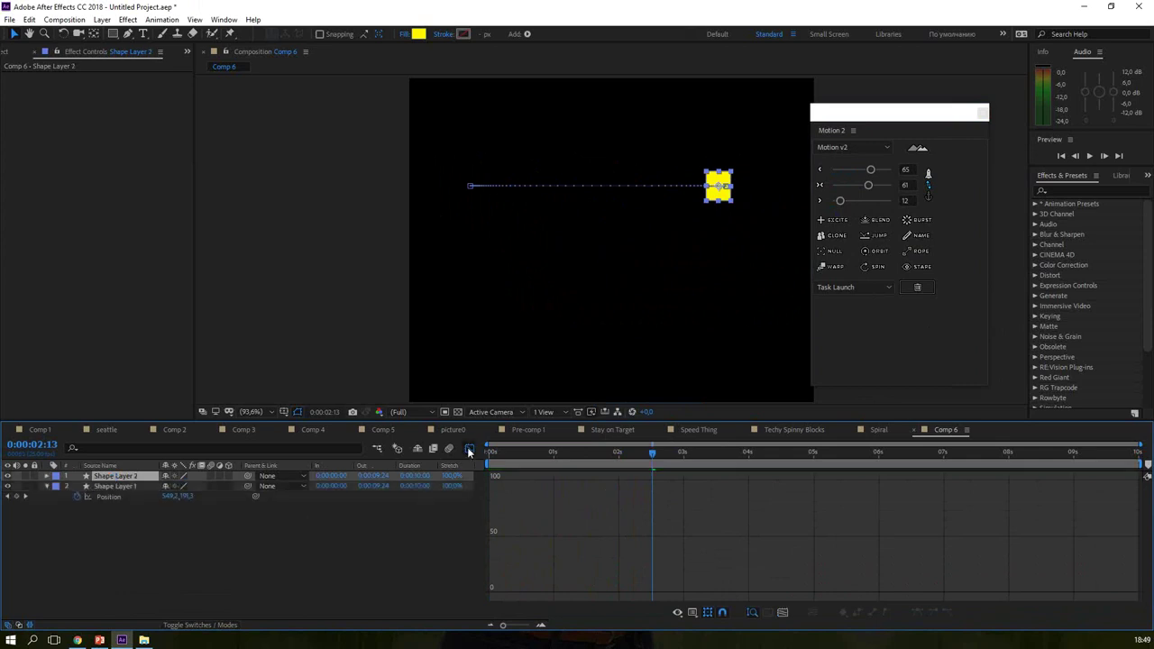
pyautogui.click(467, 447)
pyautogui.moveTo(652, 450); pyautogui.dragTo(462, 468)
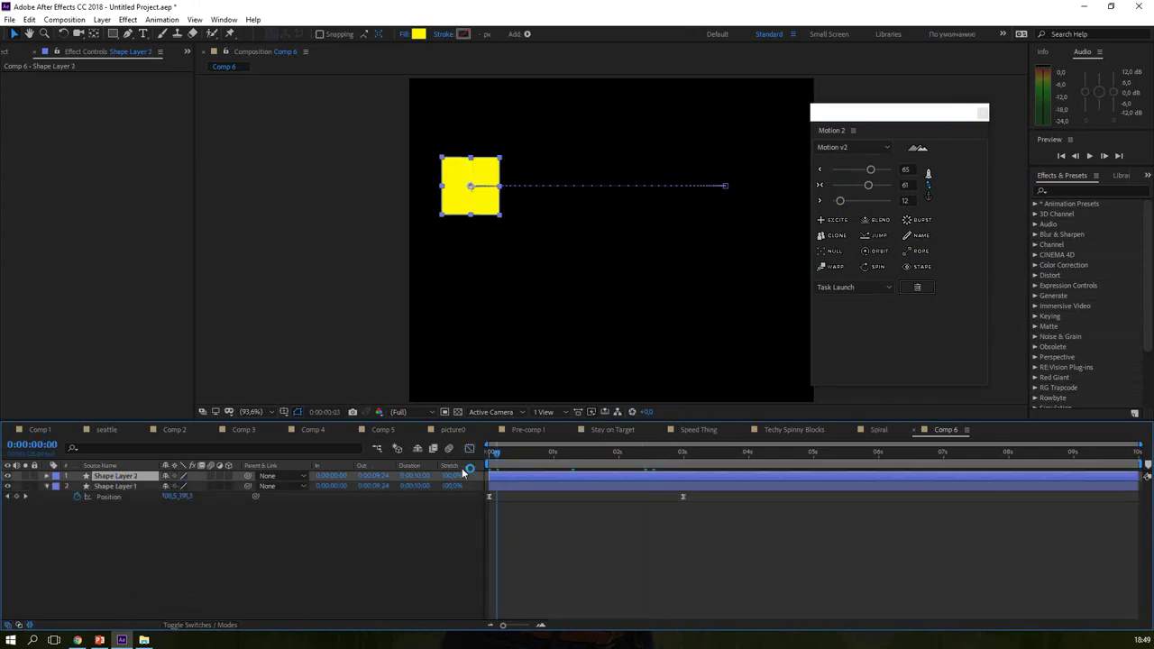
pyautogui.moveTo(480, 206); pyautogui.dragTo(483, 243)
pyautogui.hotkey('ctrl', 'z')
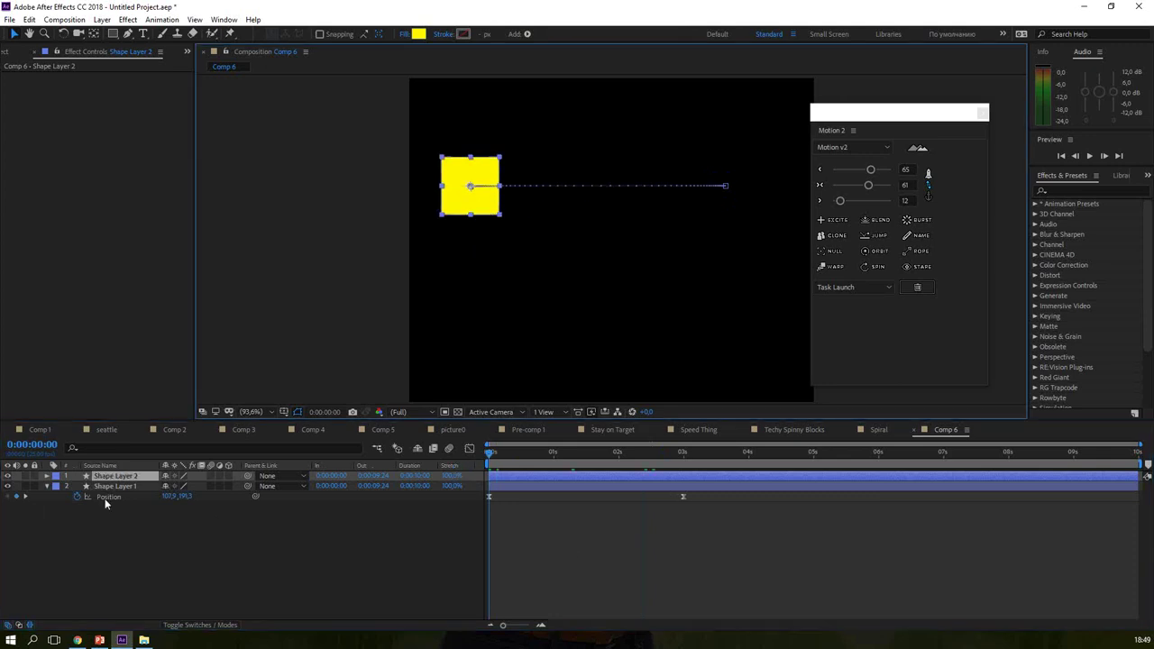
pyautogui.click(104, 499)
pyautogui.moveTo(479, 212); pyautogui.dragTo(474, 283)
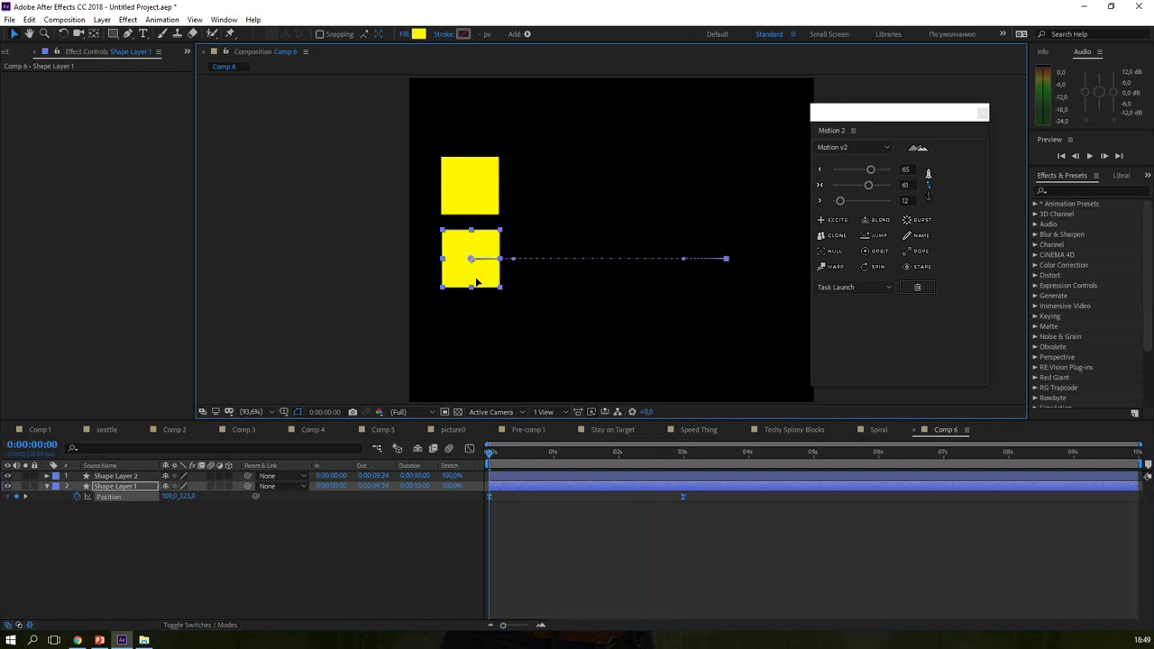
# Step: Duplicate again and move Shape Layer 3's square further down
pyautogui.hotkey('ctrl', 'd')
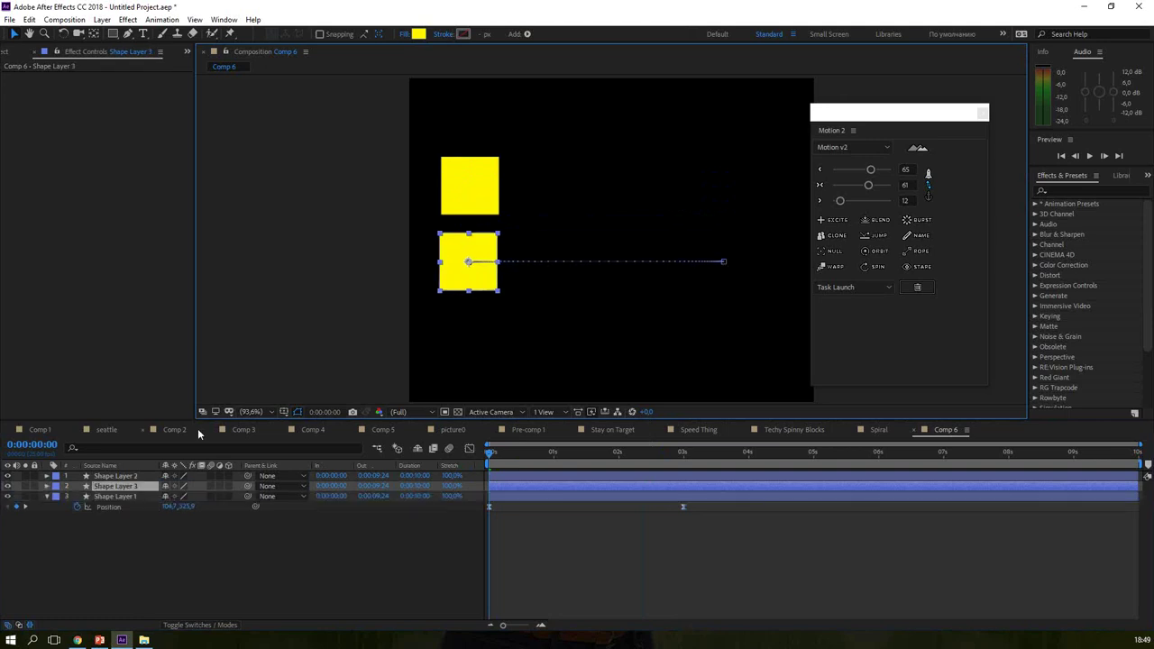
pyautogui.press('p')
pyautogui.click(115, 495)
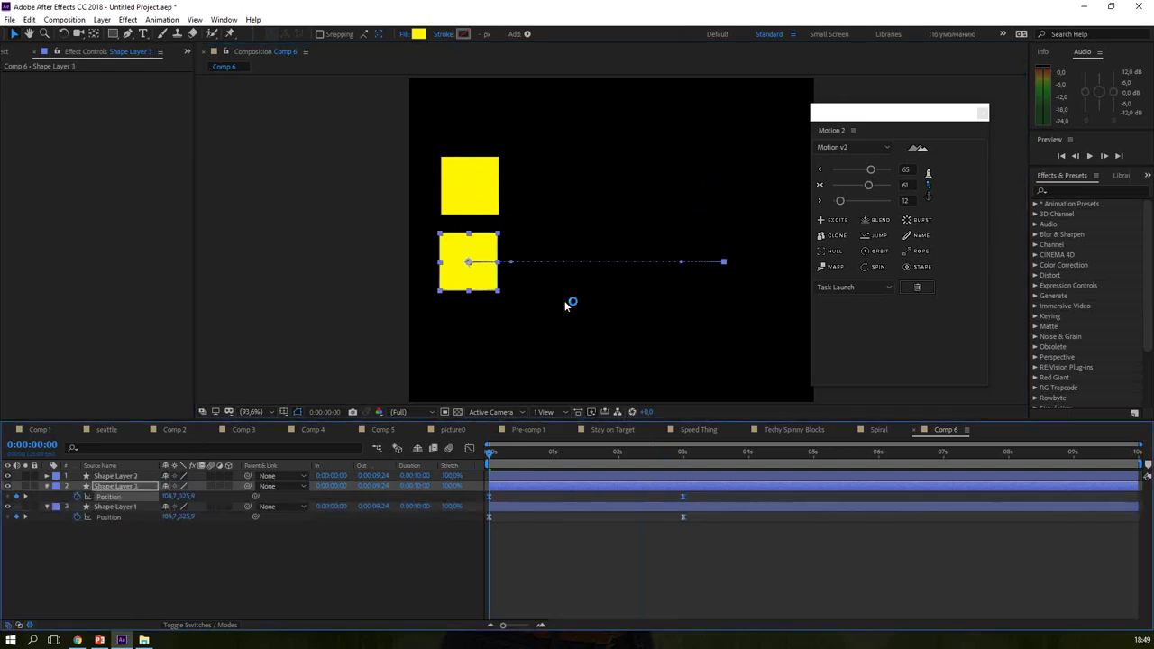
pyautogui.moveTo(496, 281); pyautogui.dragTo(491, 363)
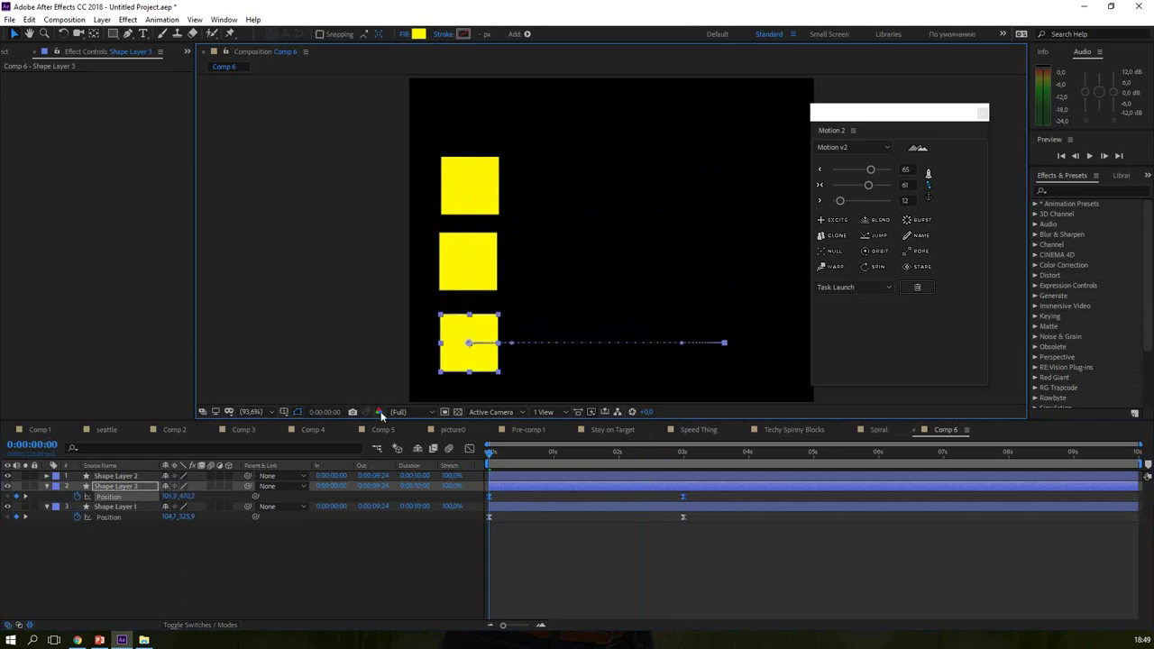
# Step: Select all three square layers and reveal their Position, Scale and Rotation keyframes
pyautogui.moveTo(145, 555); pyautogui.dragTo(80, 480)
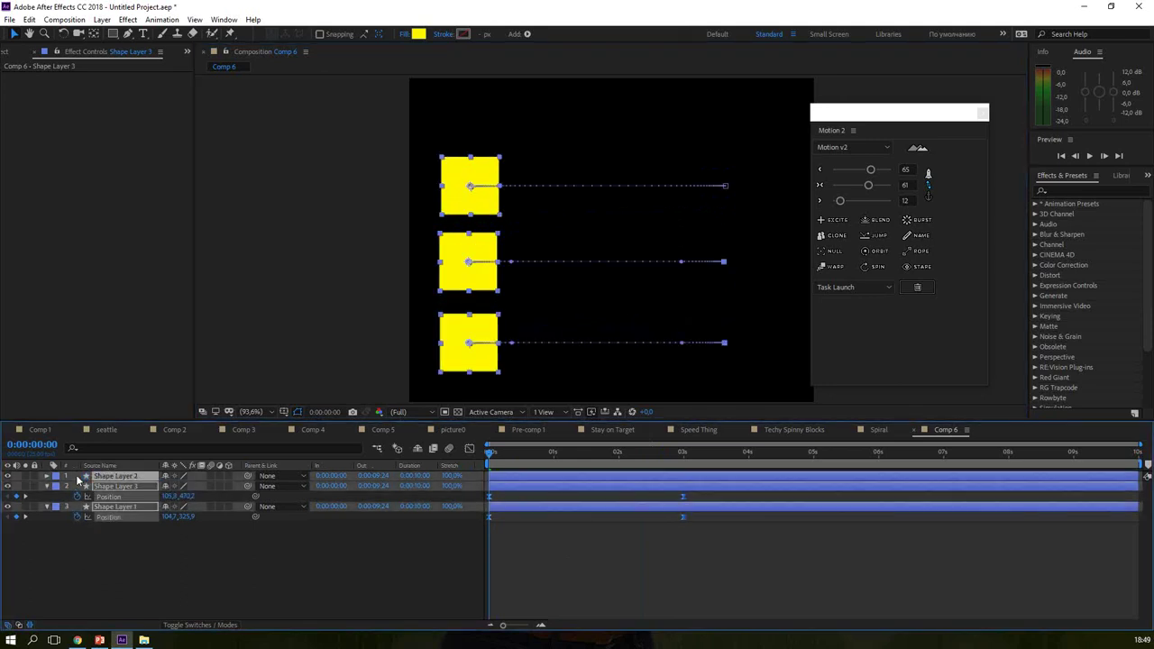
pyautogui.press('p')
pyautogui.hotkey('shift', 's')
pyautogui.hotkey('shift', 'r')
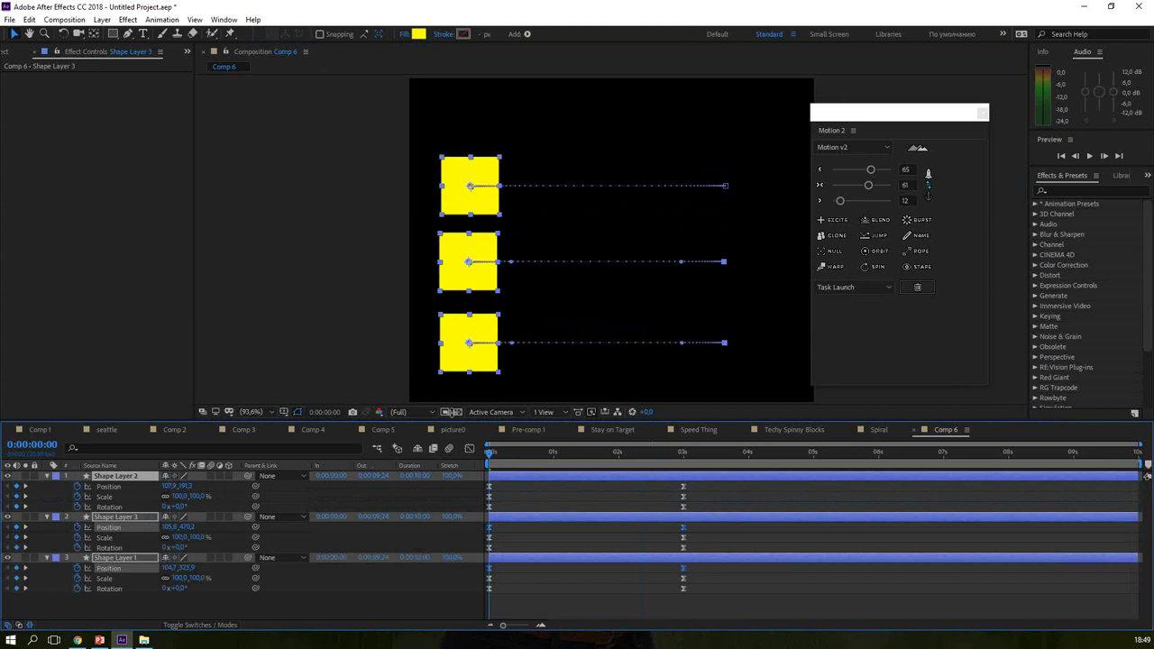
pyautogui.moveTo(451, 420); pyautogui.dragTo(456, 377)
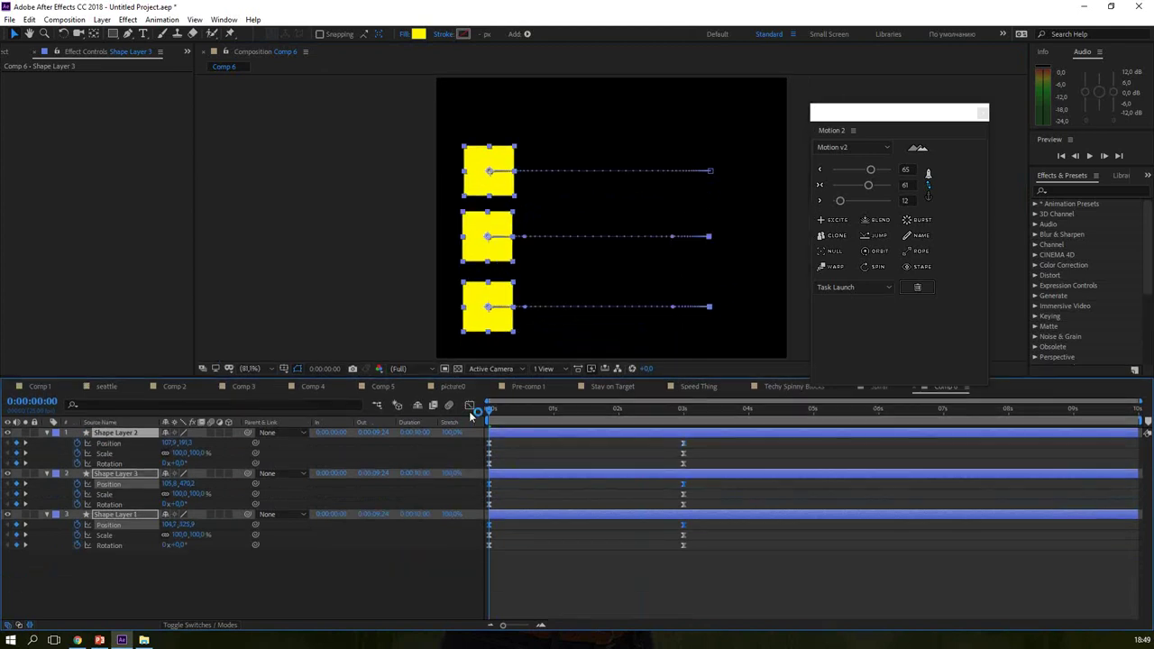
# Step: Lower the Motion 2 middle ease on Shape Layer 2's keyframes to 28
pyautogui.click(469, 407)
pyautogui.click(469, 406)
pyautogui.moveTo(706, 441); pyautogui.dragTo(478, 467)
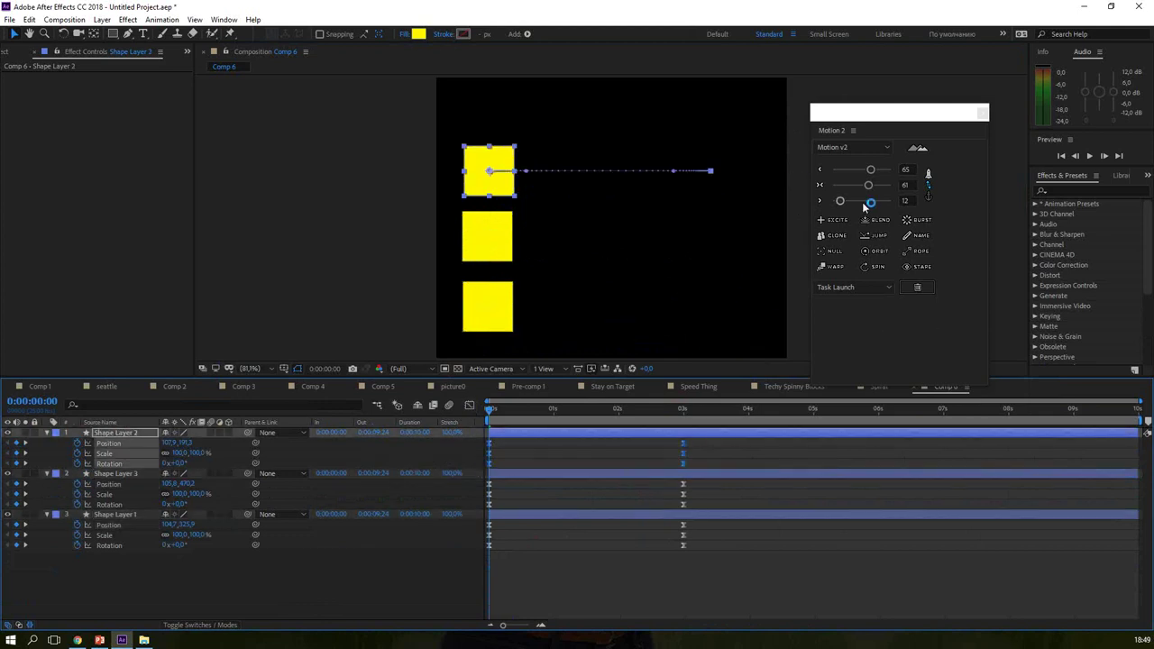
pyautogui.moveTo(870, 186); pyautogui.dragTo(847, 189)
# Step: Adjust Shape Layer 3's keyframe ease, lowering the middle value to 41
pyautogui.moveTo(708, 487); pyautogui.dragTo(468, 510)
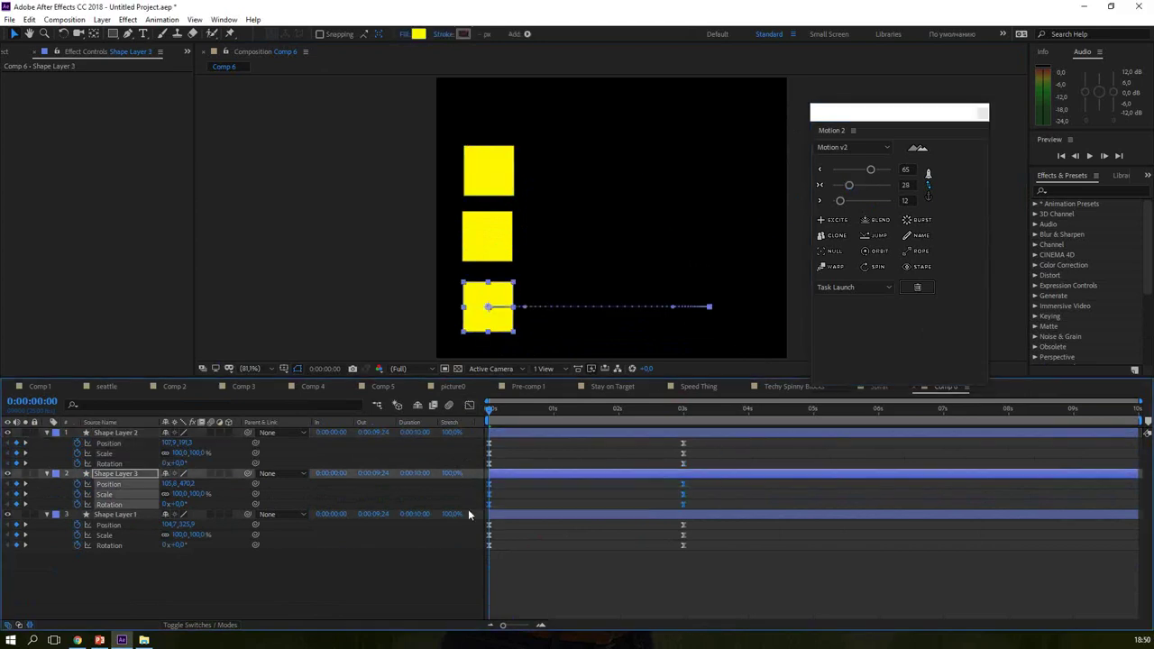
pyautogui.moveTo(847, 184)
pyautogui.mouseDown()
pyautogui.moveTo(861, 185)
pyautogui.moveTo(846, 169)
pyautogui.mouseUp()
pyautogui.click(466, 408)
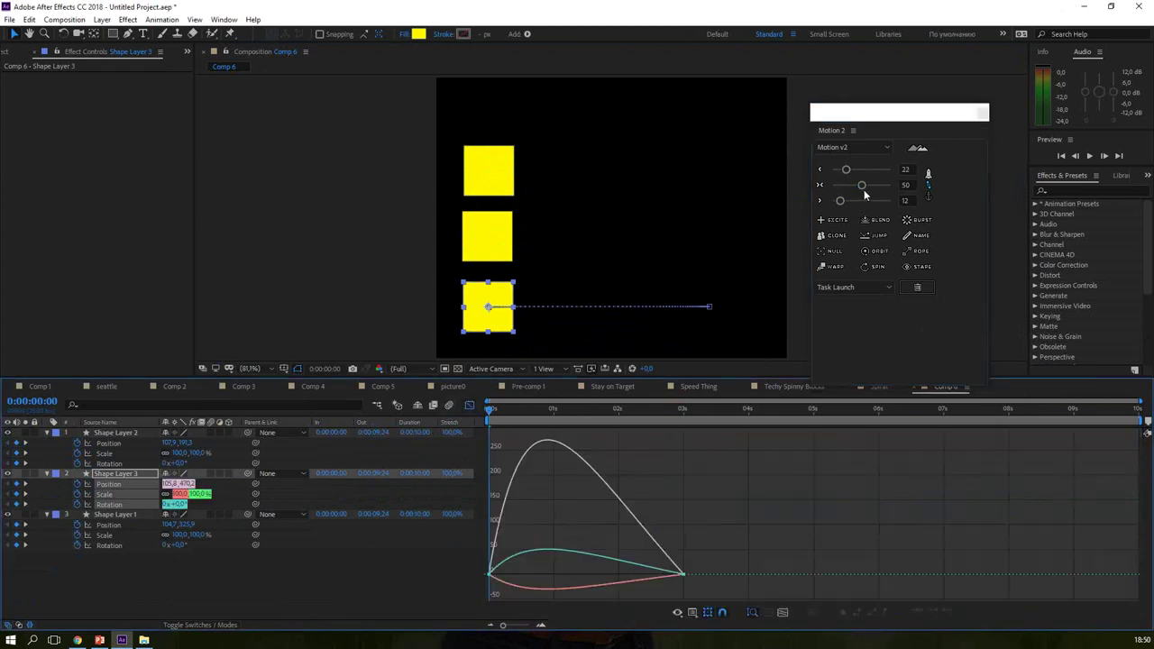
pyautogui.moveTo(707, 561); pyautogui.dragTo(468, 599)
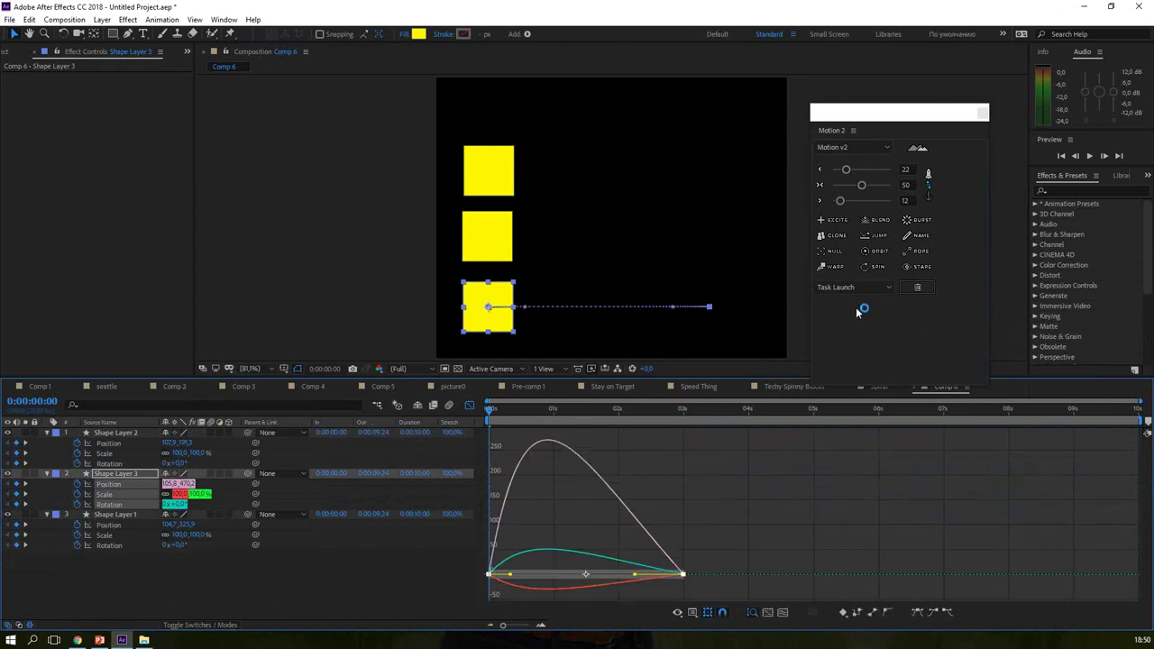
pyautogui.moveTo(862, 185); pyautogui.dragTo(845, 172)
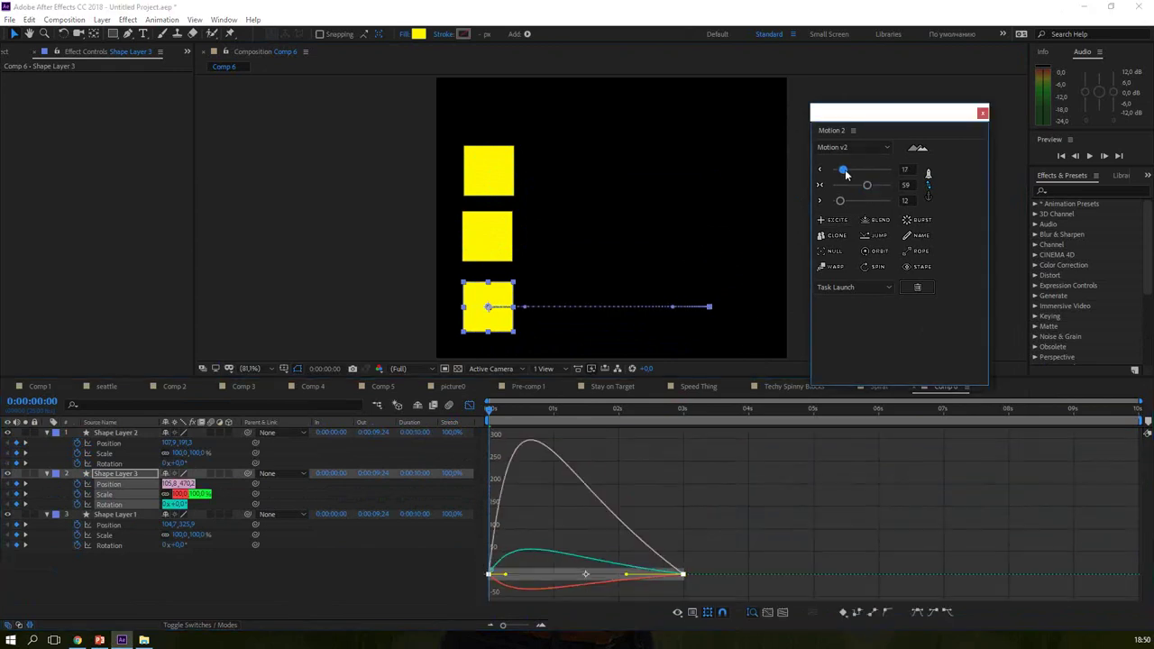
# Step: Strengthen Shape Layer 1's Position, Scale and Rotation ease to Motion 2 values 17, 80, 26
pyautogui.click(126, 515)
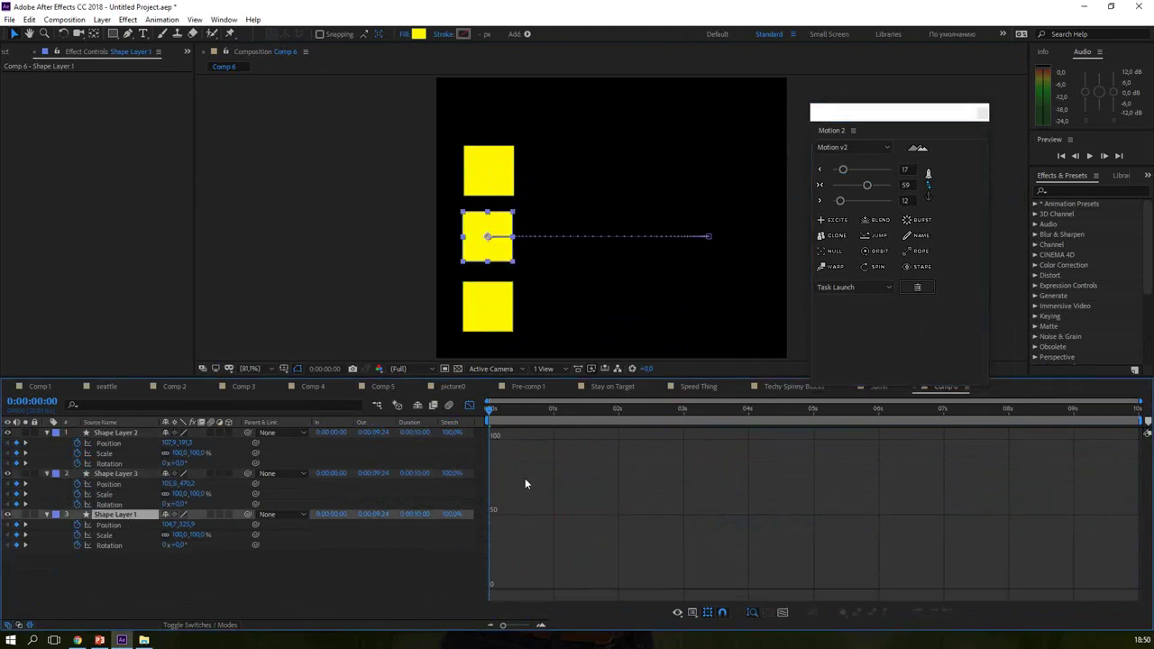
pyautogui.hotkey('shift', 'F3')
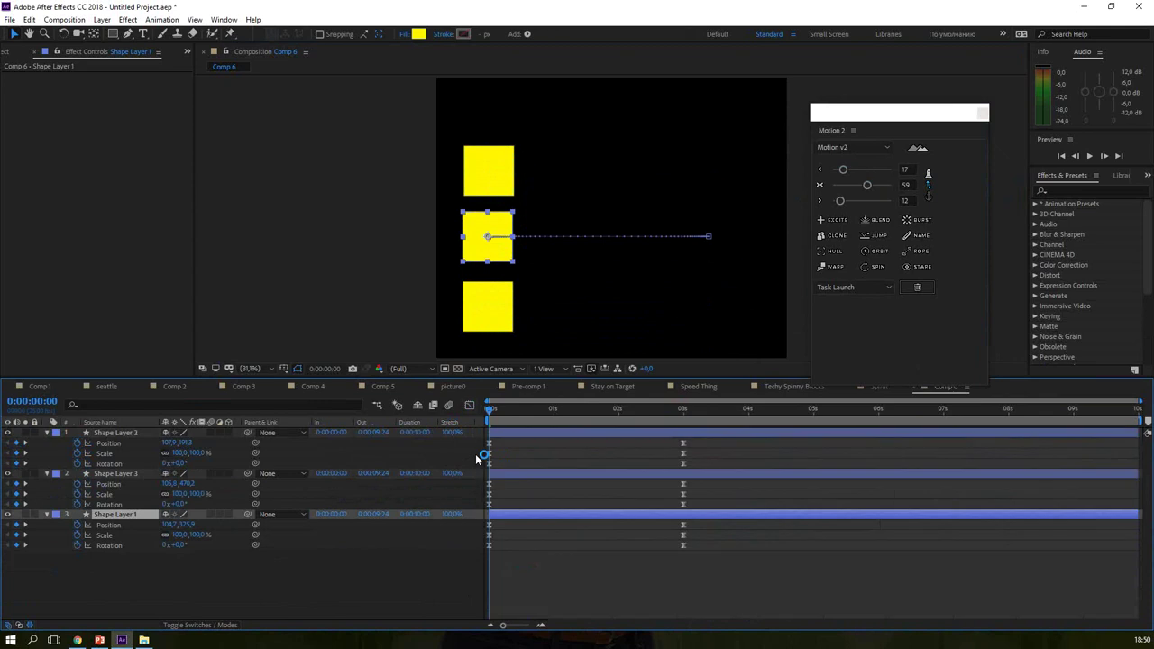
pyautogui.moveTo(751, 588); pyautogui.dragTo(443, 518)
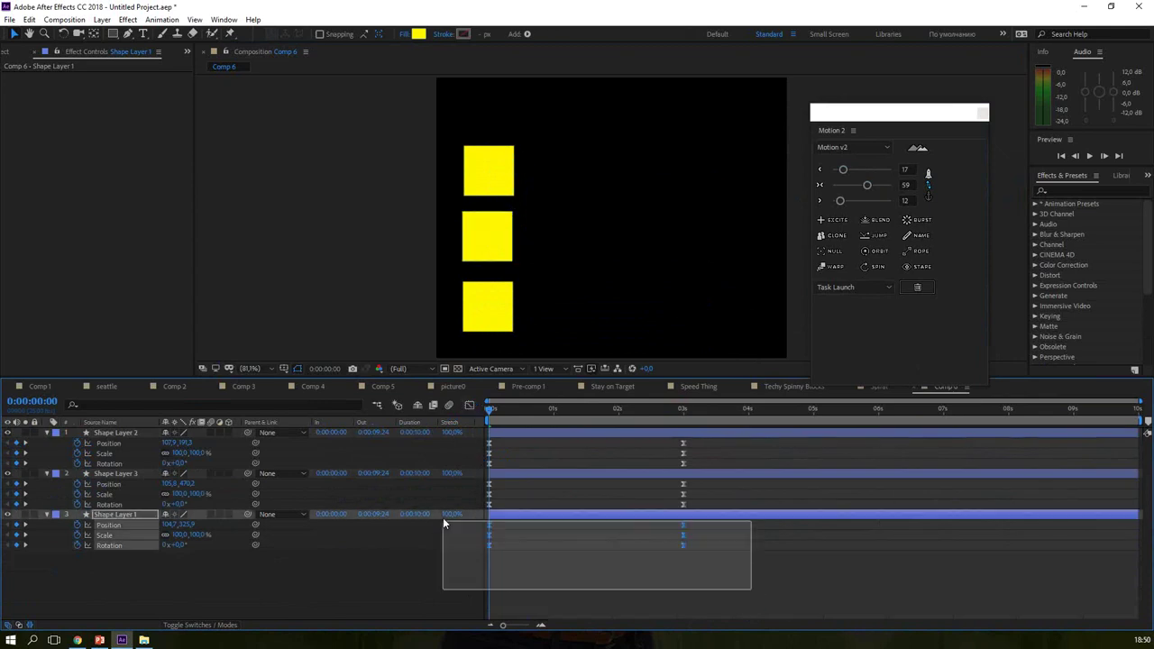
pyautogui.moveTo(867, 185)
pyautogui.mouseDown()
pyautogui.moveTo(879, 185)
pyautogui.moveTo(847, 202)
pyautogui.mouseUp()
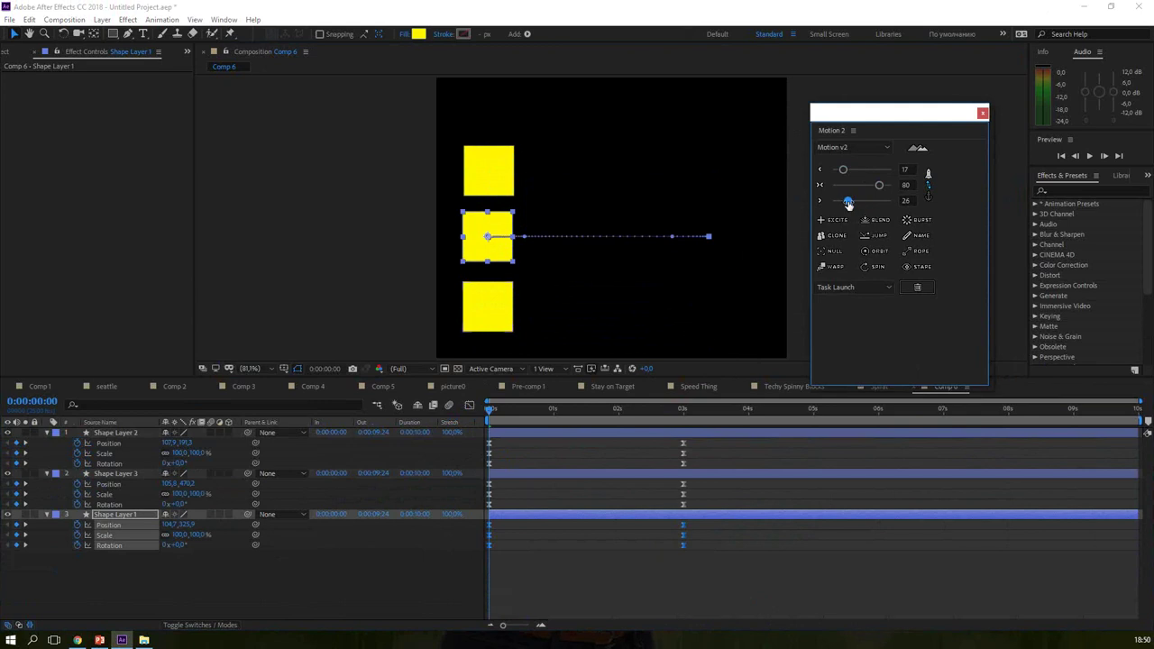
# Step: Preview the eased slide, then select all three layers' keyframes from the start
pyautogui.press('space')
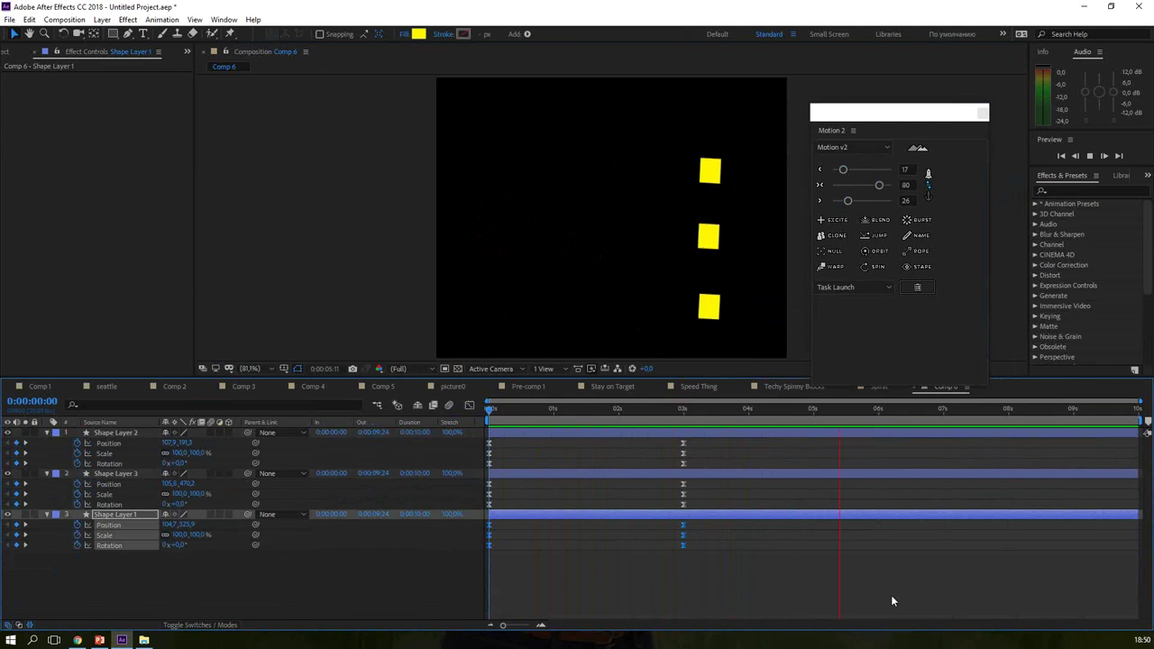
pyautogui.press('space')
pyautogui.moveTo(612, 406); pyautogui.dragTo(488, 410)
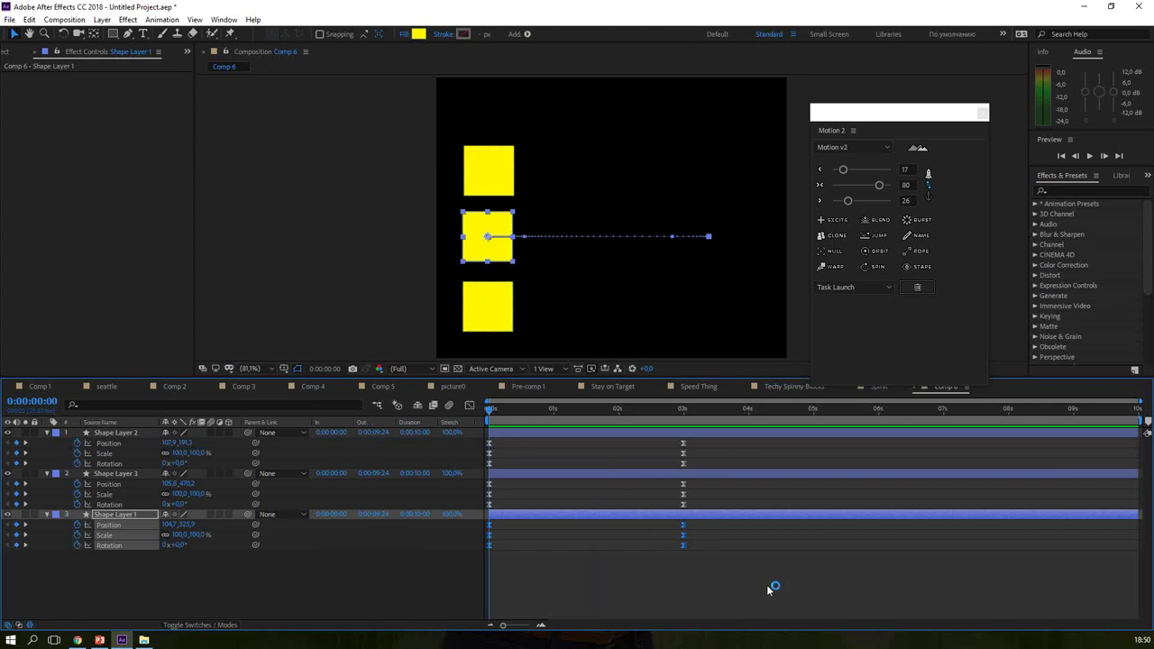
pyautogui.moveTo(768, 586); pyautogui.dragTo(387, 420)
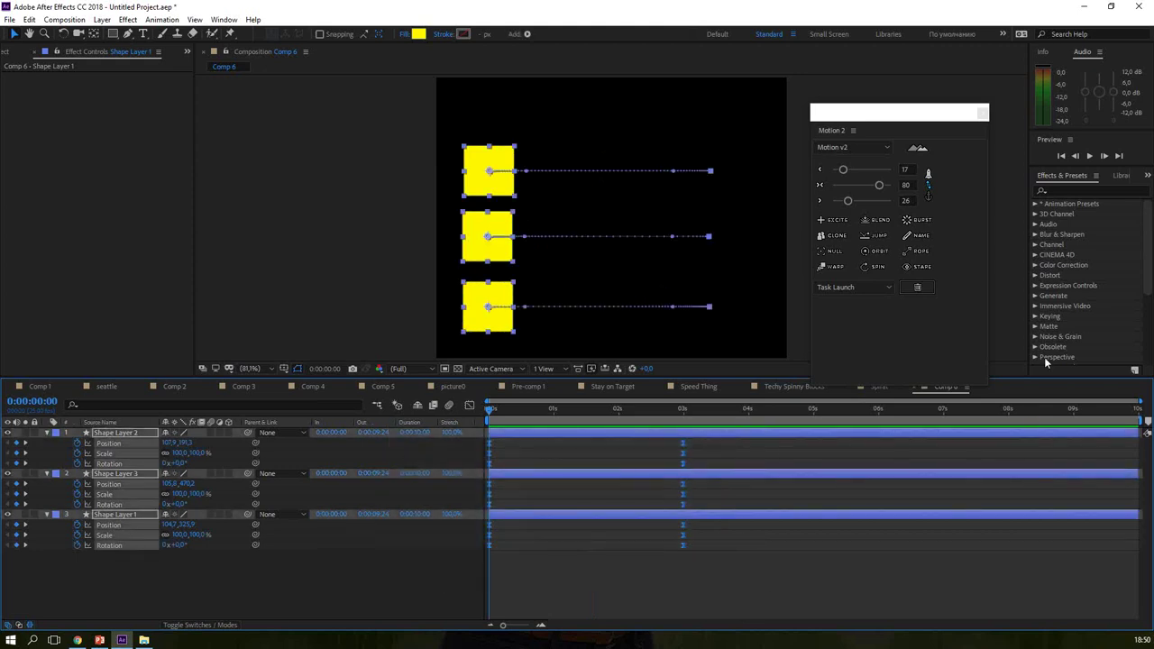
# Step: Reset the squares' Motion 2 ease amounts to 0, check the motion at 2 s, and begin Comp 7
pyautogui.moveTo(875, 183); pyautogui.dragTo(813, 194)
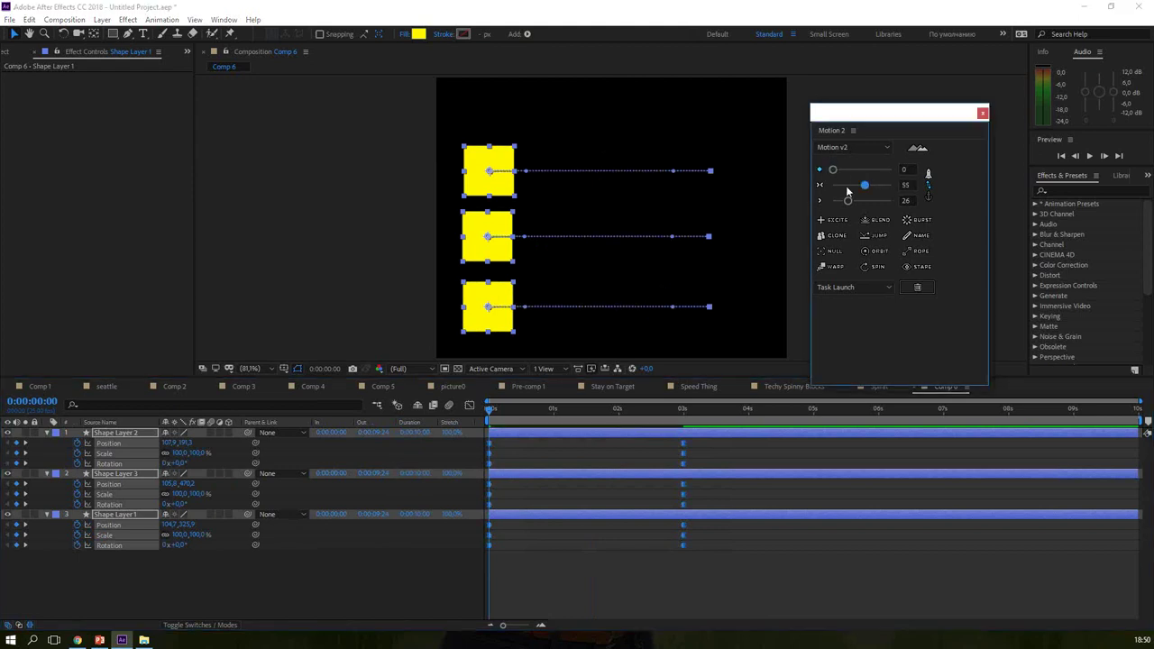
pyautogui.click(819, 169)
pyautogui.click(593, 569)
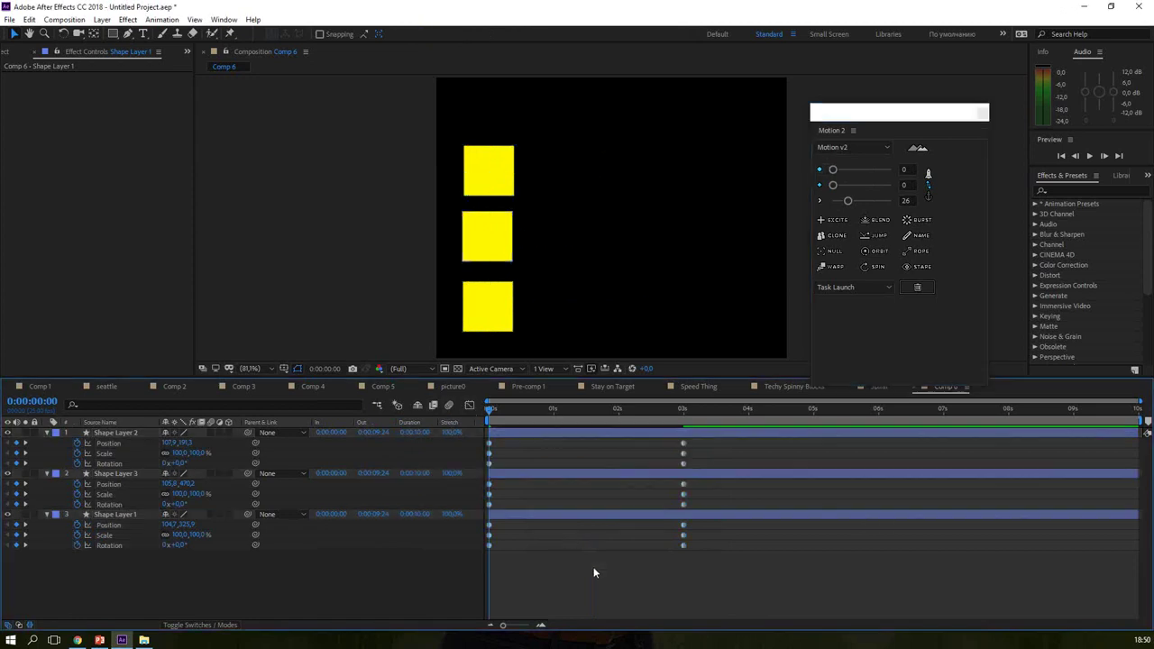
pyautogui.moveTo(498, 409)
pyautogui.mouseDown()
pyautogui.moveTo(619, 408)
pyautogui.moveTo(468, 406)
pyautogui.mouseUp()
pyautogui.hotkey('ctrl', 'n')
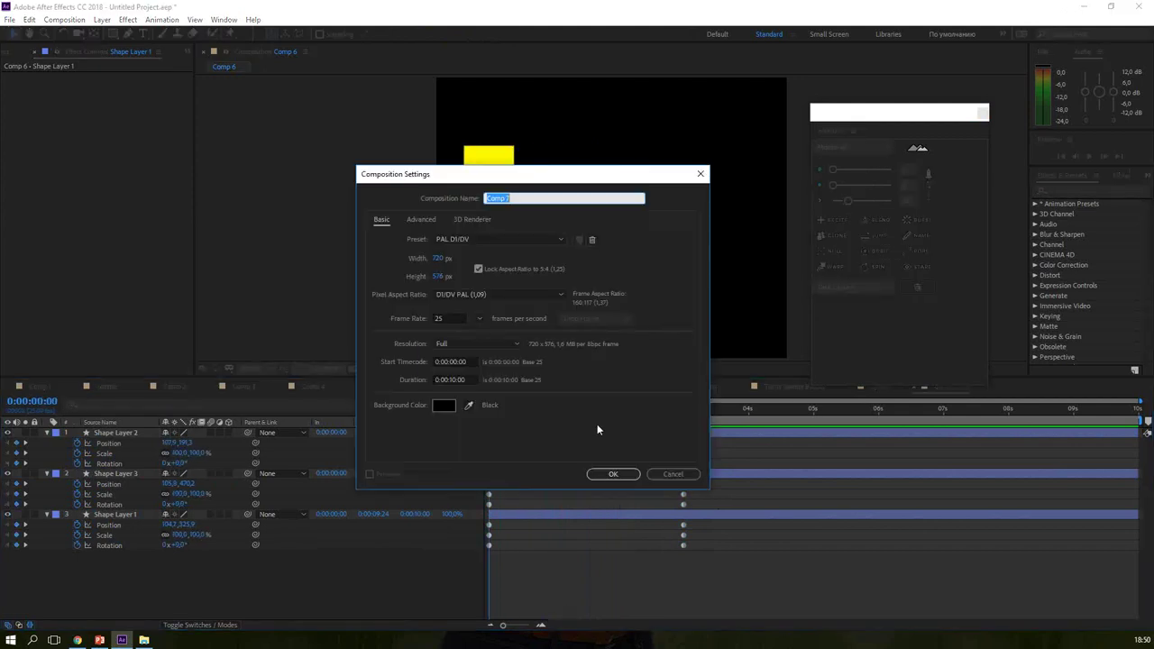
# Step: Accept the Comp 7 settings and draw a yellow square near the top
pyautogui.click(610, 474)
pyautogui.click(610, 473)
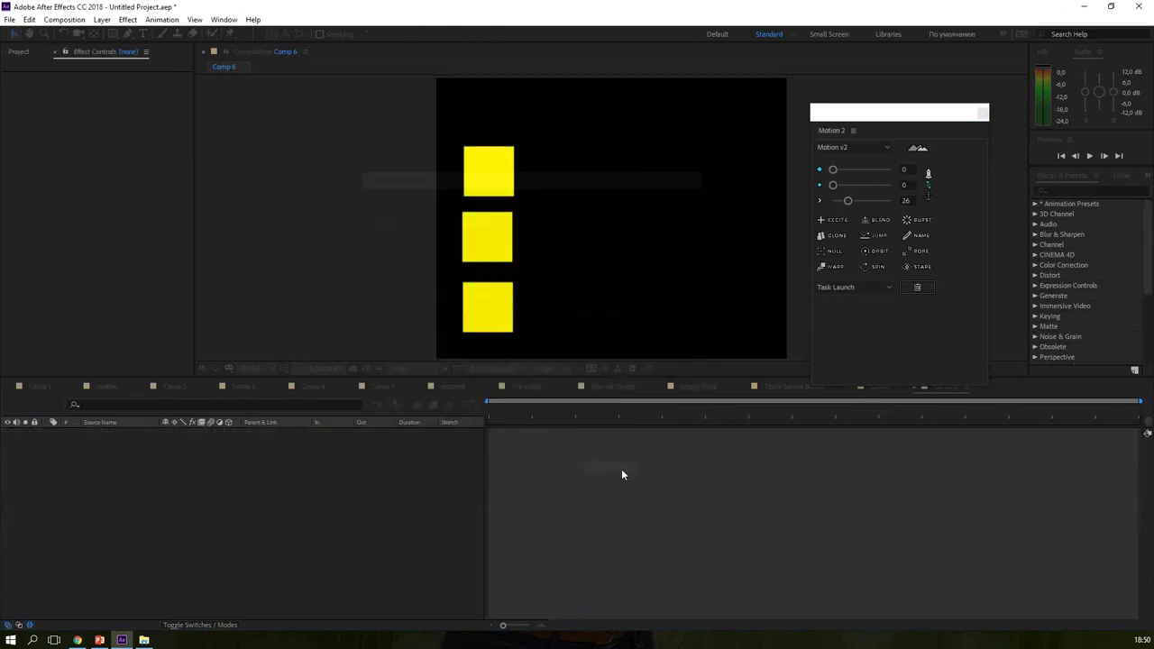
pyautogui.press('q')
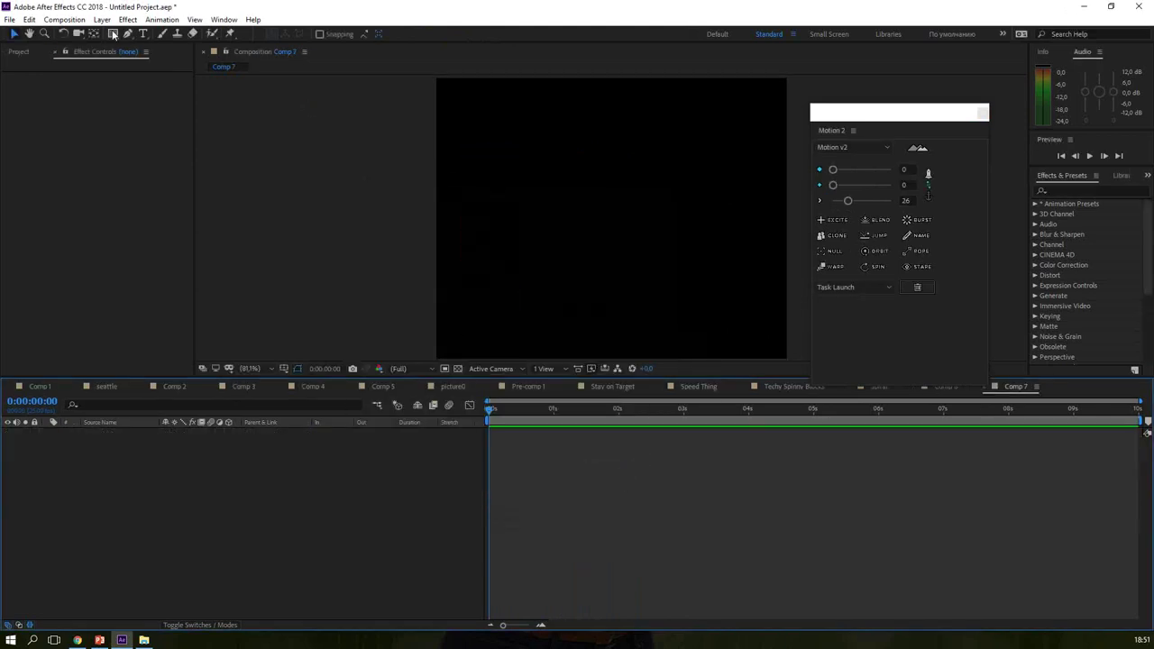
pyautogui.moveTo(564, 95); pyautogui.dragTo(622, 149)
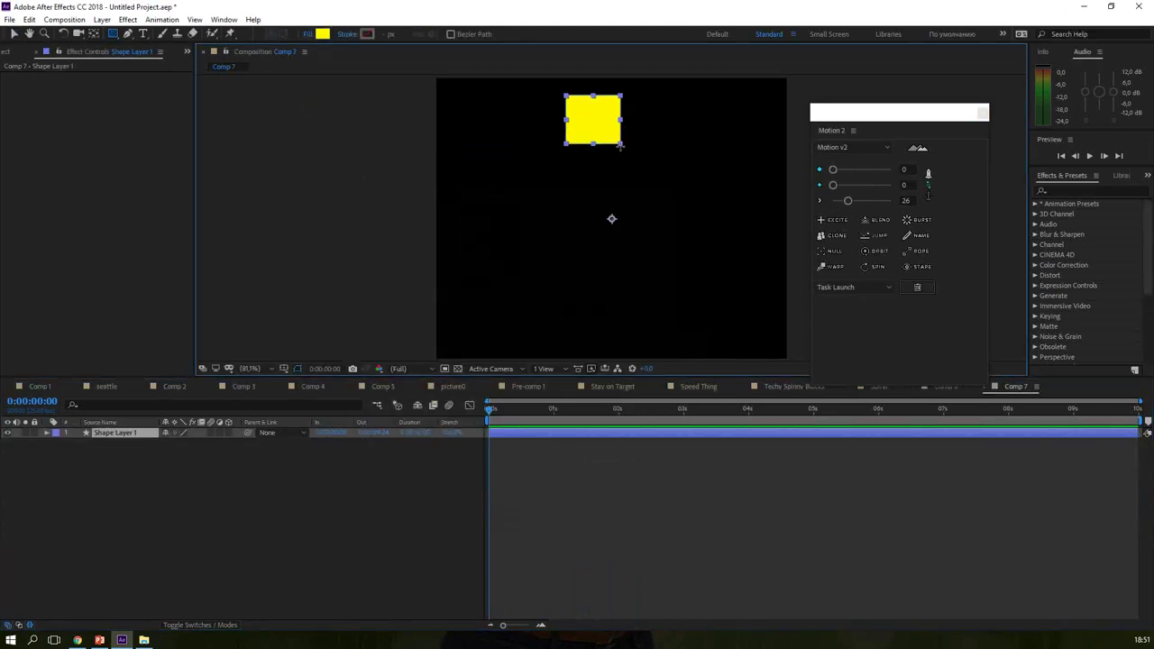
# Step: Keyframe the square's Position so it drops straight down by 2 seconds
pyautogui.click(14, 34)
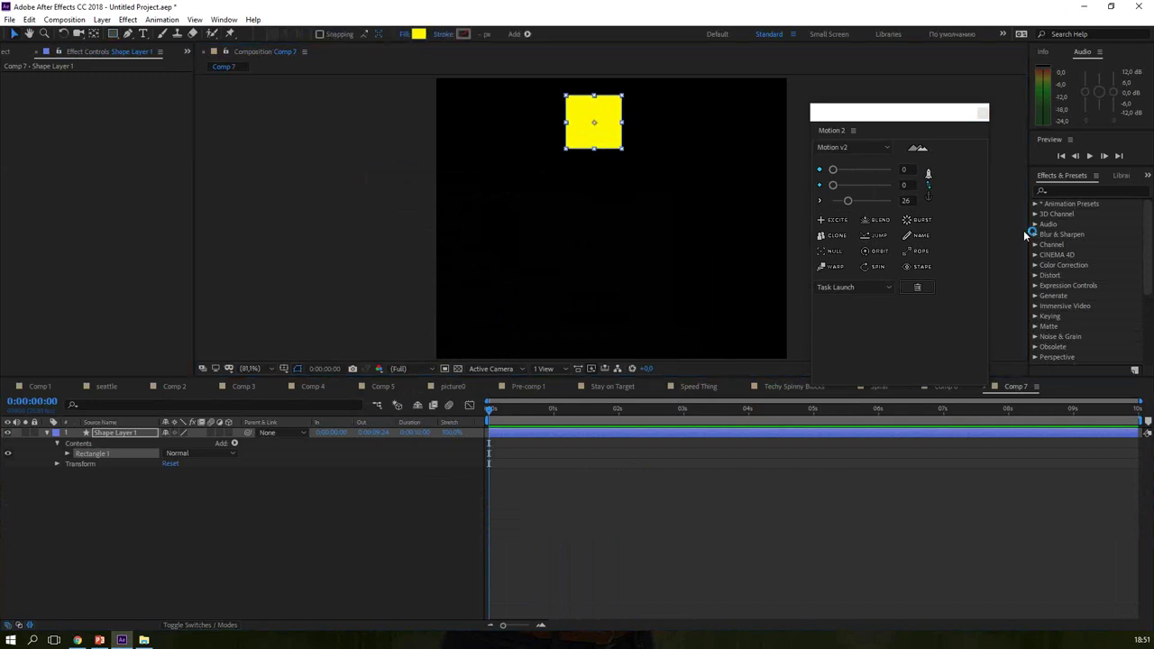
pyautogui.moveTo(925, 177)
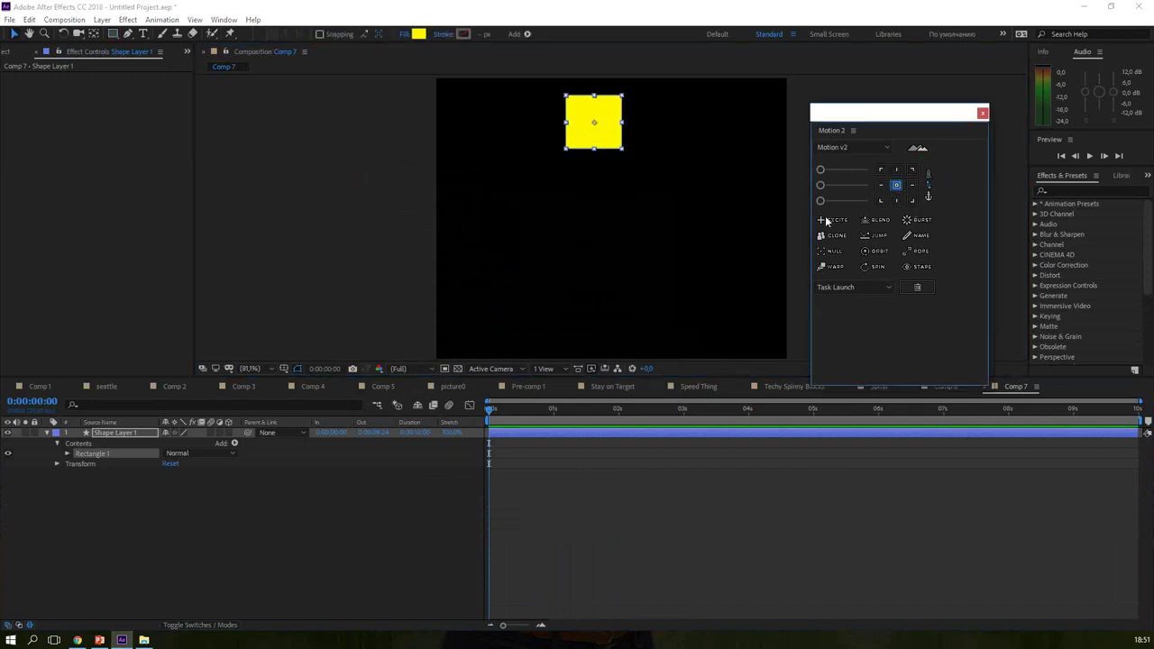
pyautogui.click(294, 431)
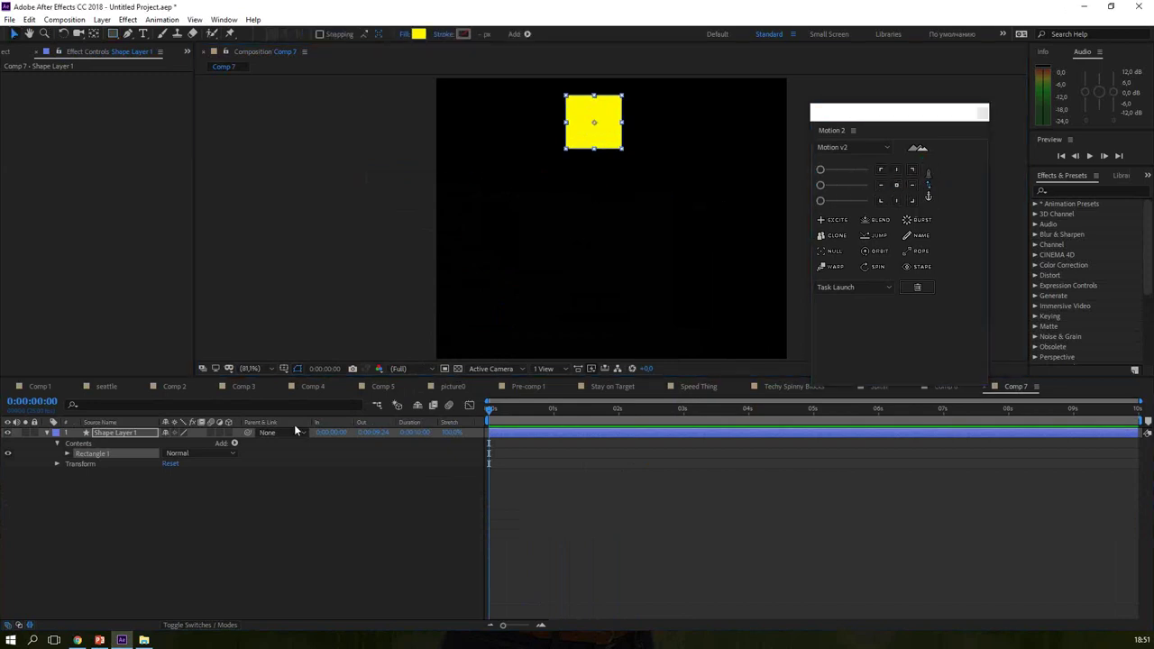
pyautogui.click(128, 436)
pyautogui.press('p')
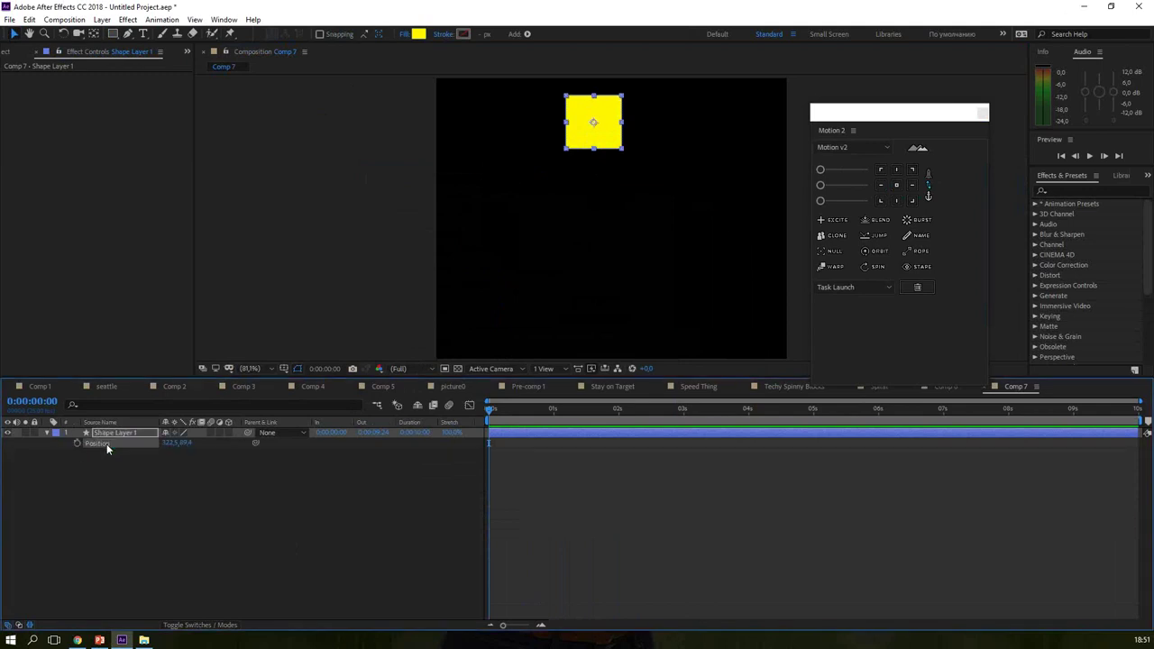
pyautogui.moveTo(489, 409); pyautogui.dragTo(620, 426)
pyautogui.moveTo(604, 140); pyautogui.dragTo(600, 333)
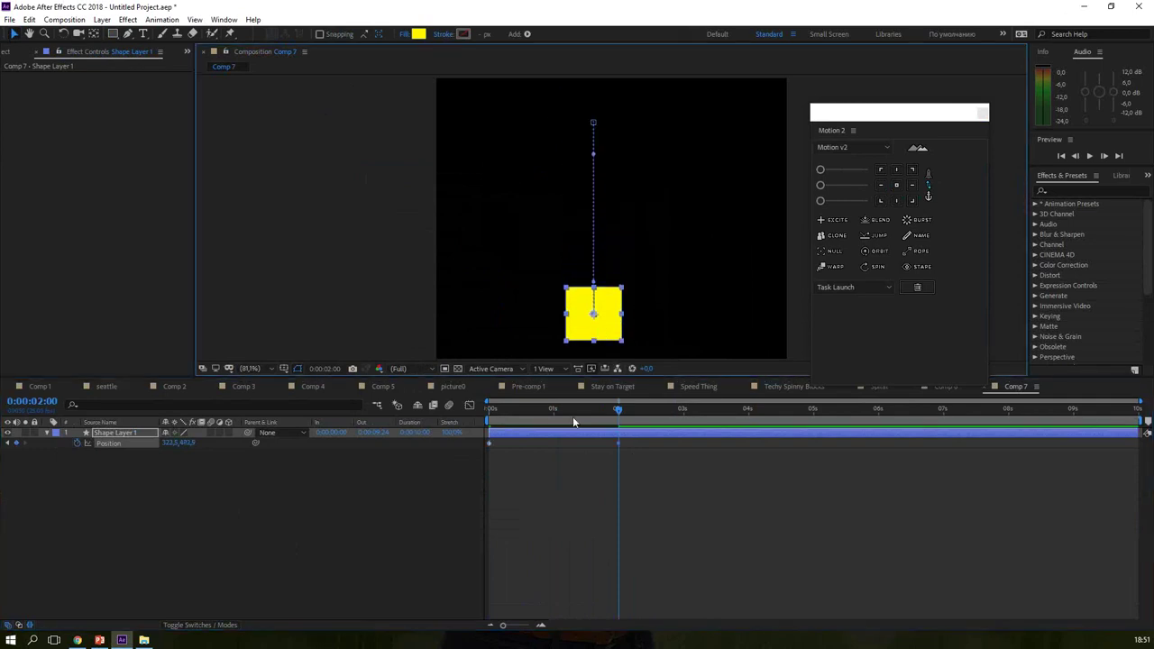
# Step: Return to the start and show the Position speed graph
pyautogui.press('Home')
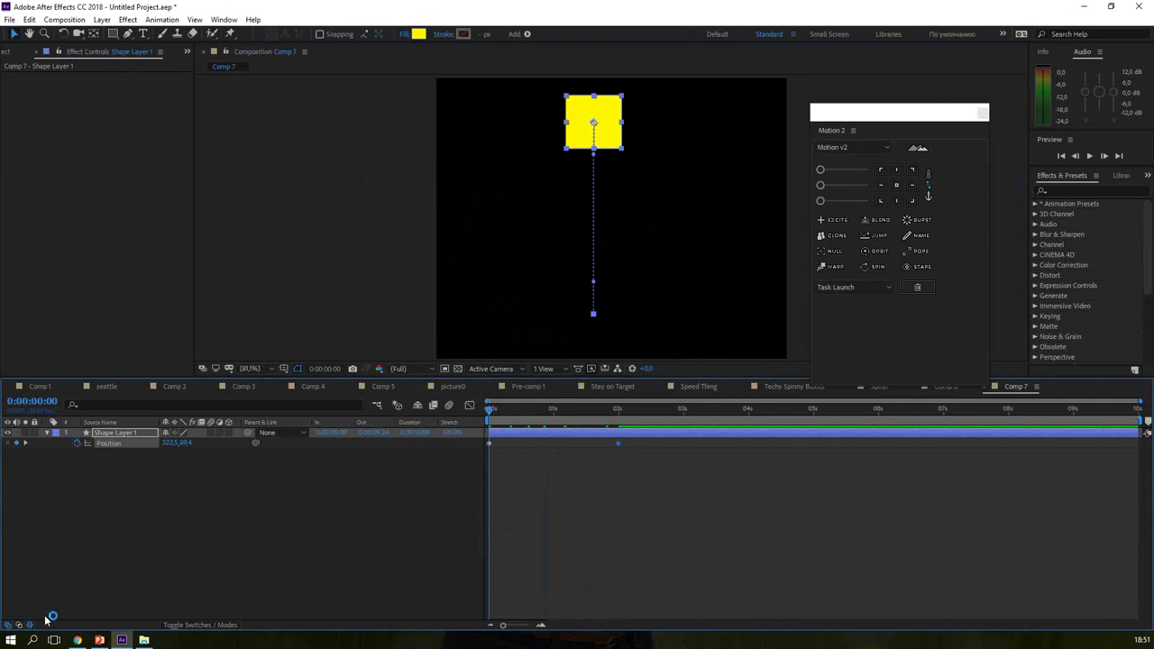
pyautogui.click(30, 625)
pyautogui.click(306, 405)
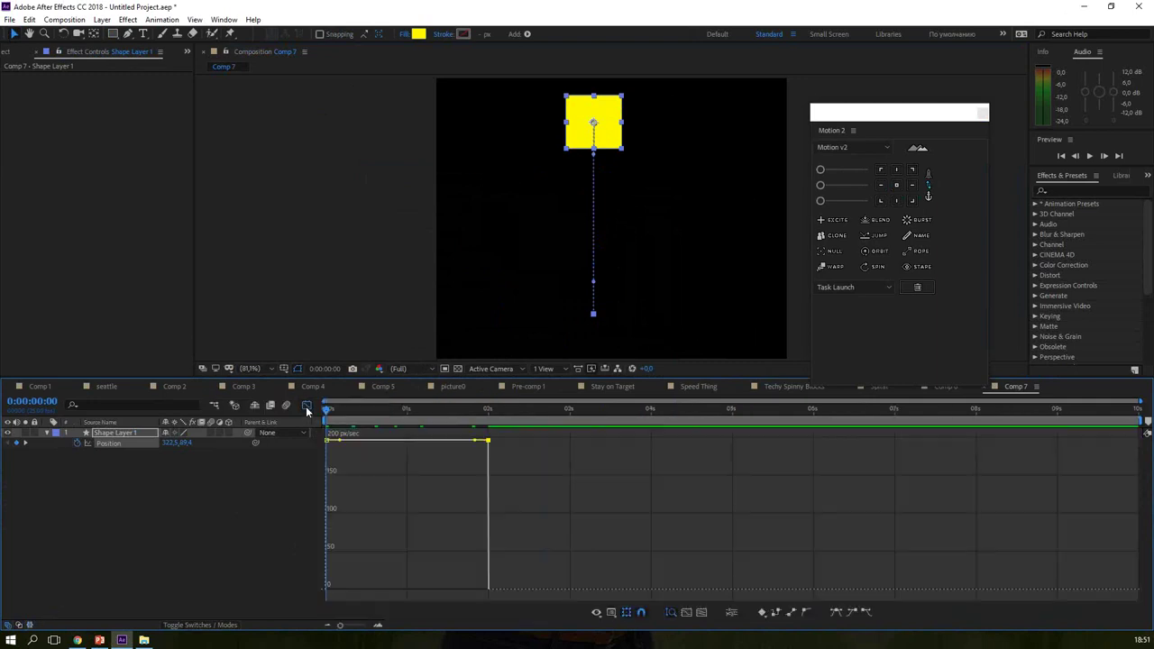
# Step: Set the start speed to 0 with 53.66% influence and raise the 2 s keyframe's speed
pyautogui.moveTo(327, 440); pyautogui.dragTo(328, 587)
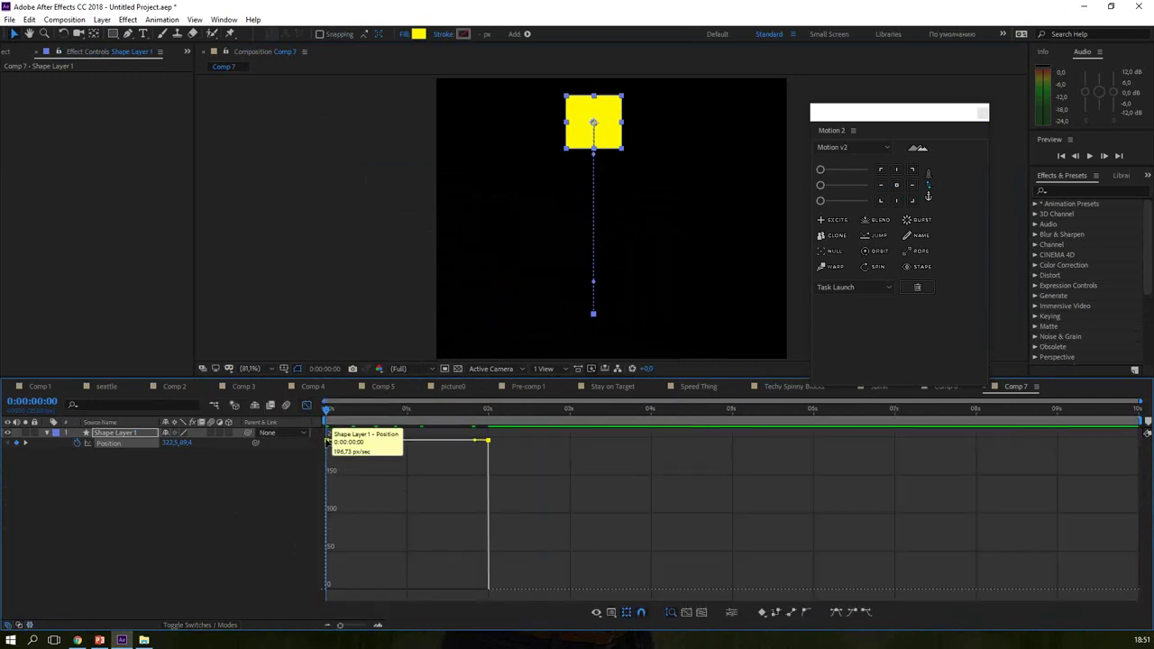
pyautogui.moveTo(489, 459); pyautogui.dragTo(495, 410)
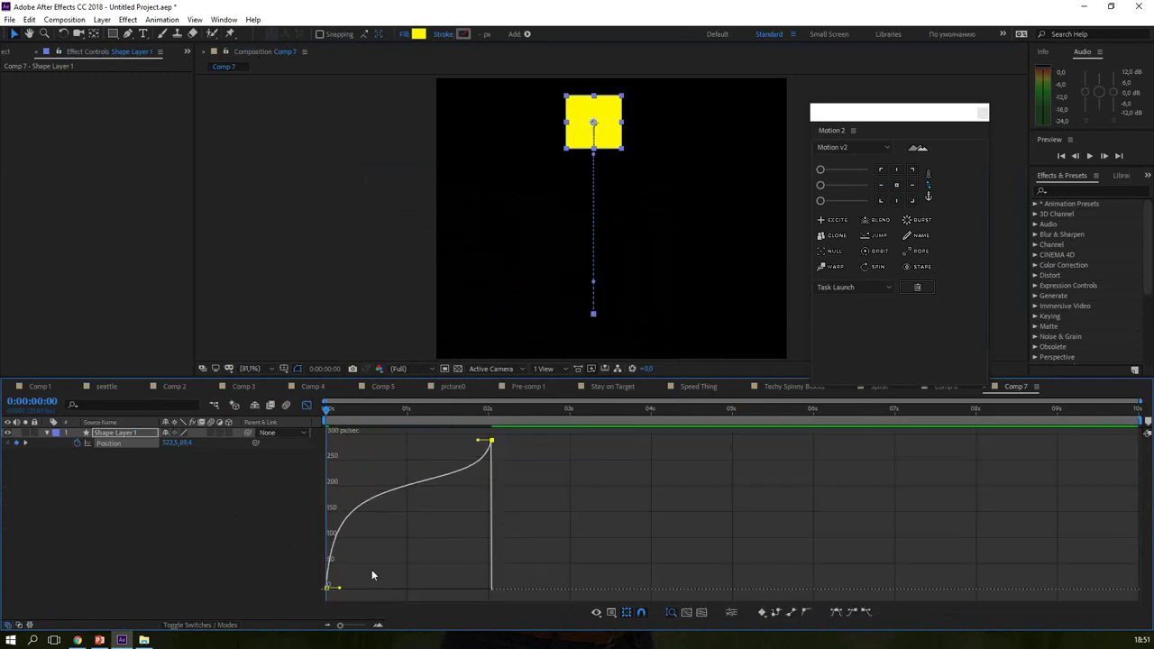
pyautogui.moveTo(339, 590); pyautogui.dragTo(360, 589)
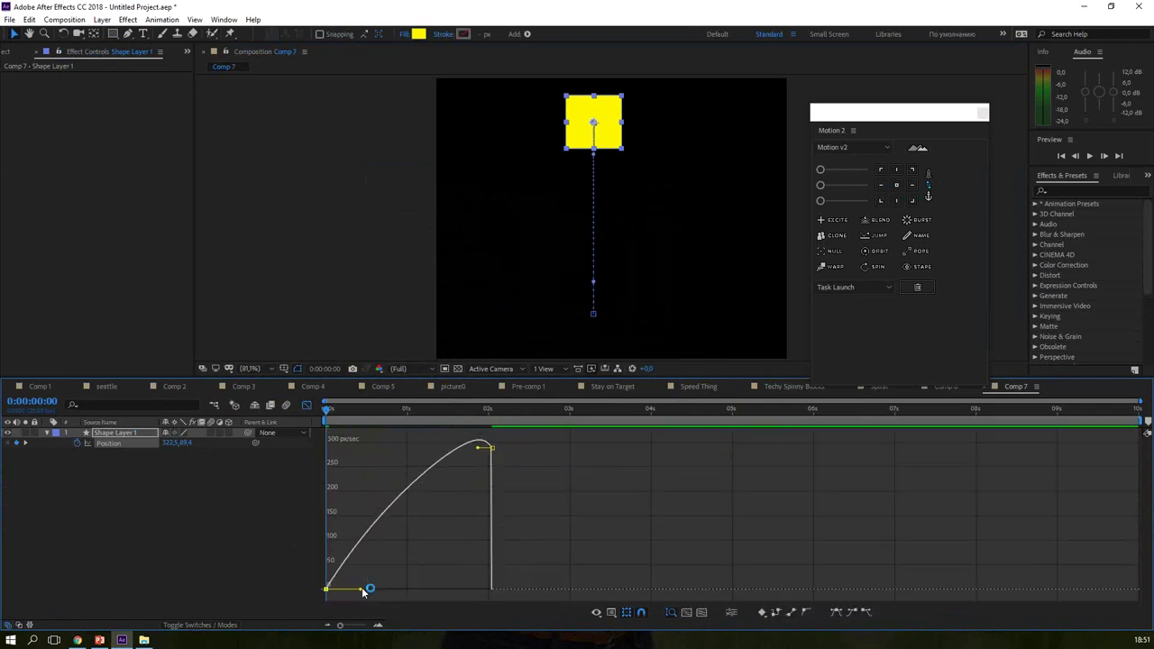
pyautogui.moveTo(490, 446); pyautogui.dragTo(496, 399)
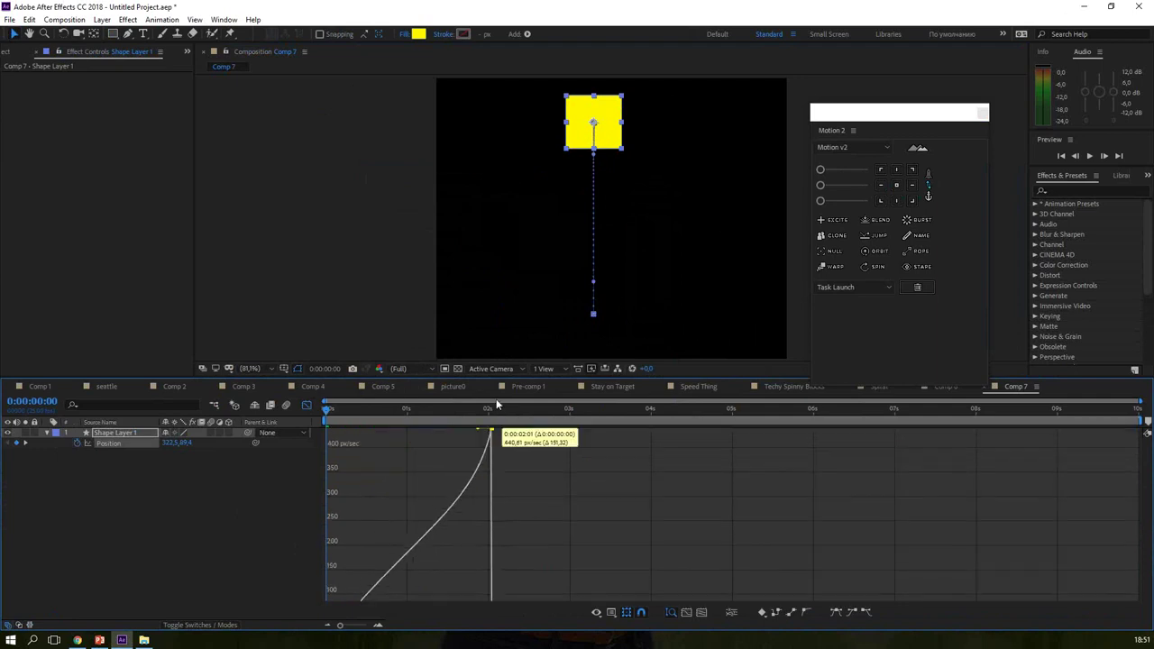
pyautogui.moveTo(360, 589); pyautogui.dragTo(368, 593)
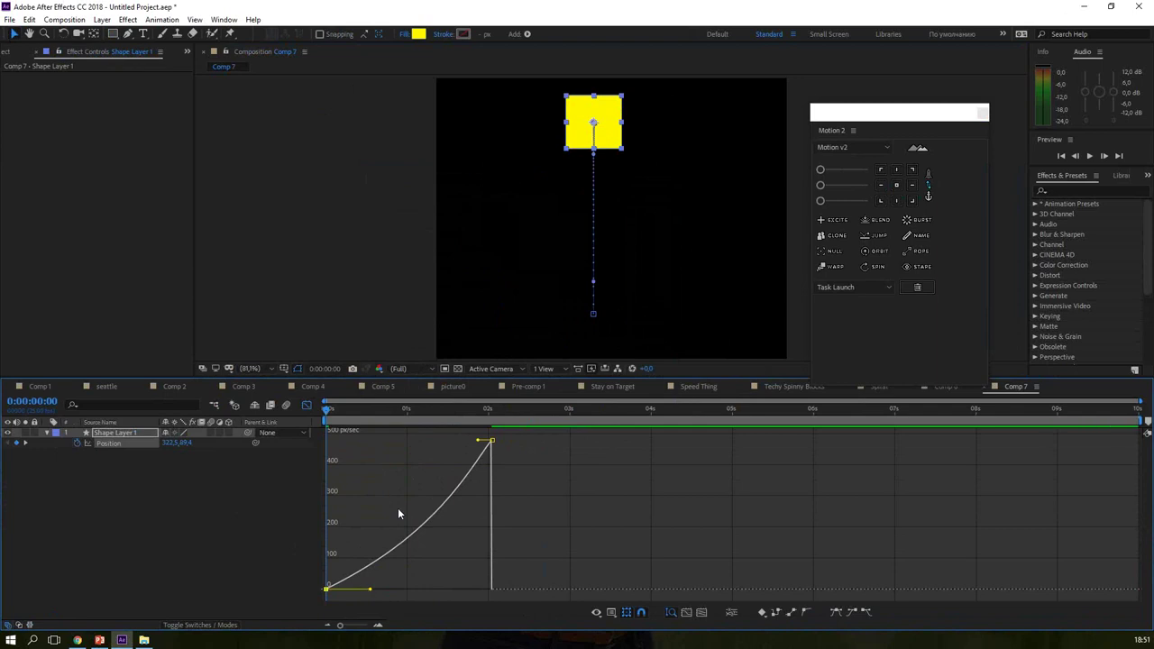
# Step: Preview the accelerating drop and switch back to keyframe bars
pyautogui.press('space')
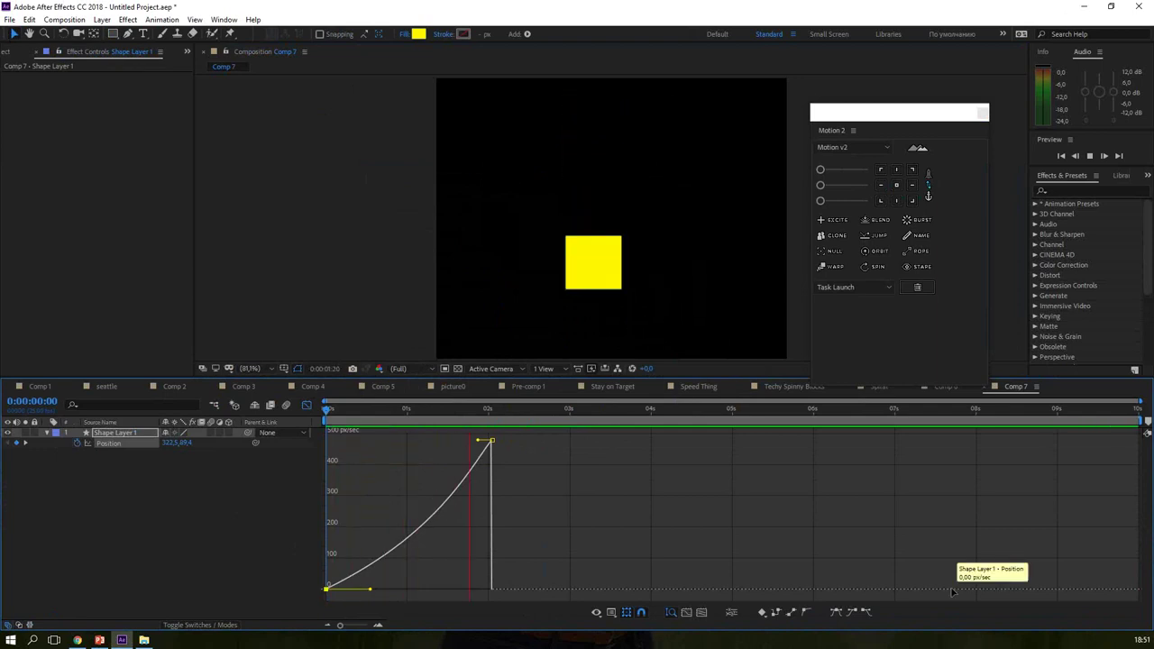
pyautogui.press('space')
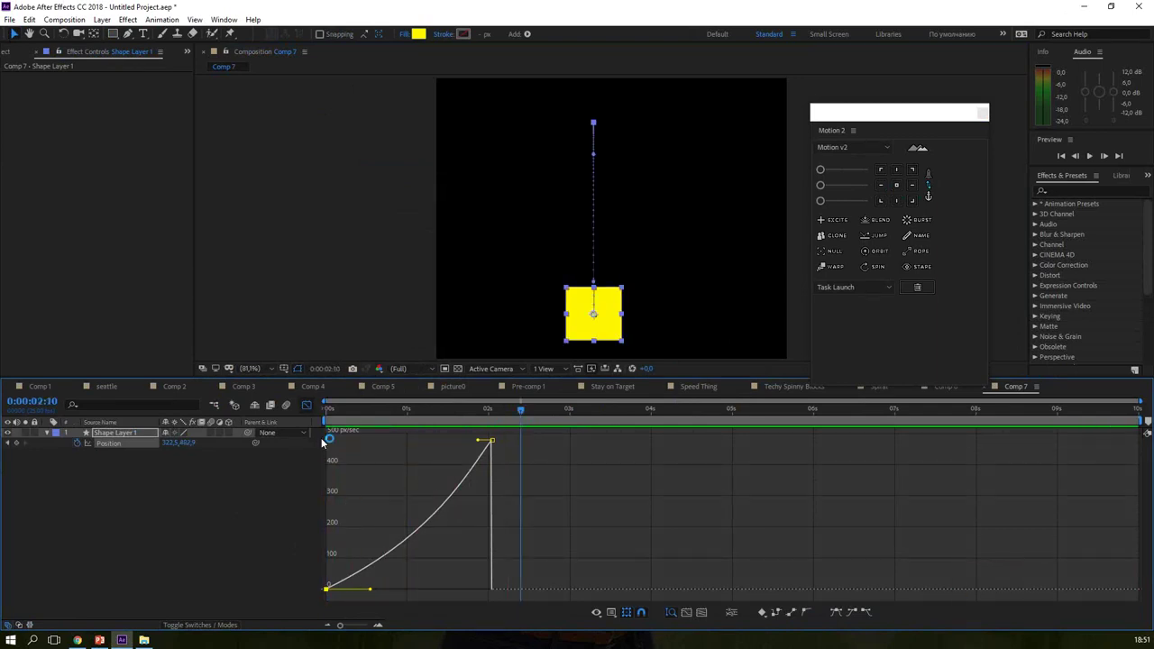
pyautogui.click(306, 405)
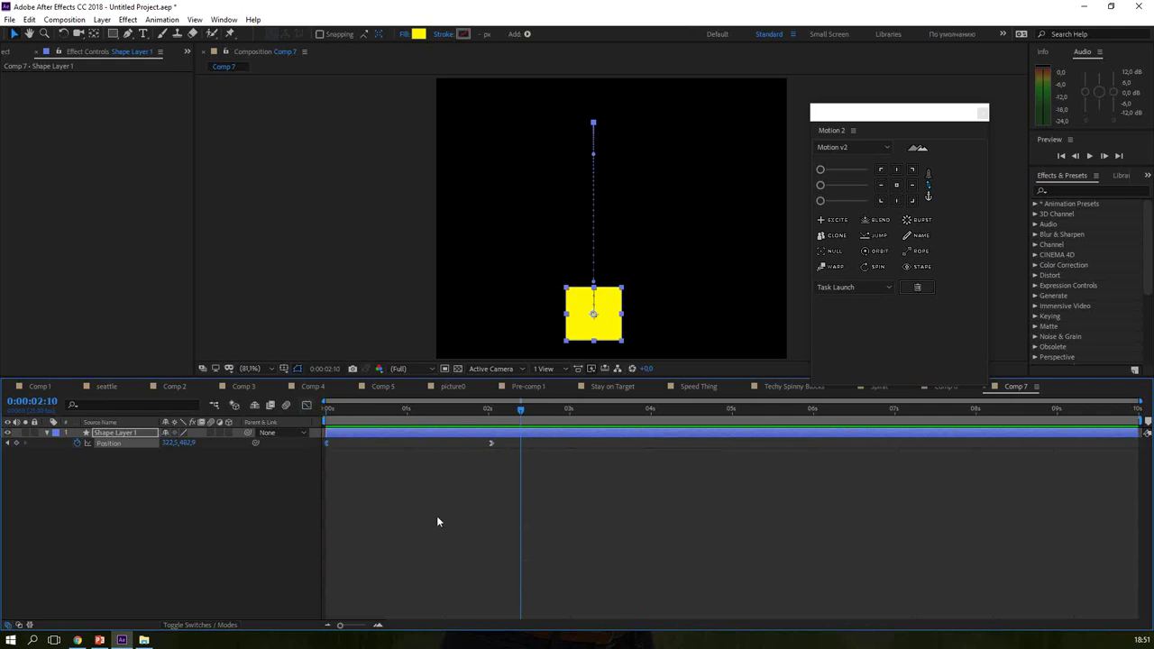
# Step: Apply Motion 2's Jump to the square's 2-second Position keyframe
pyautogui.click(491, 443)
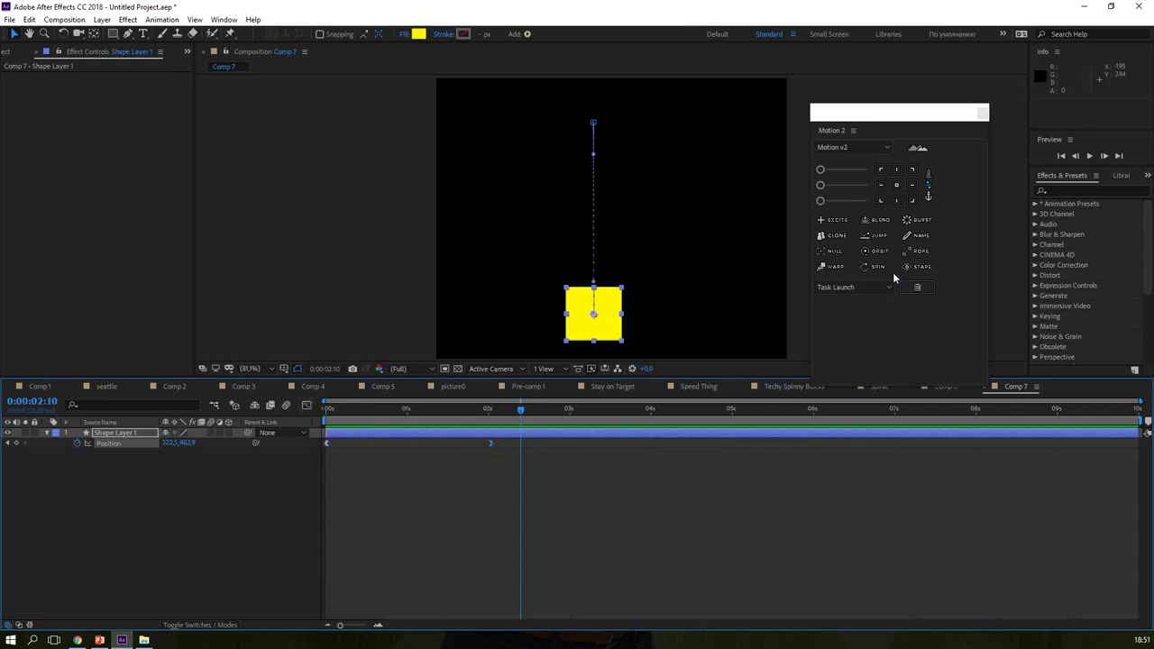
pyautogui.moveTo(520, 417); pyautogui.dragTo(491, 411)
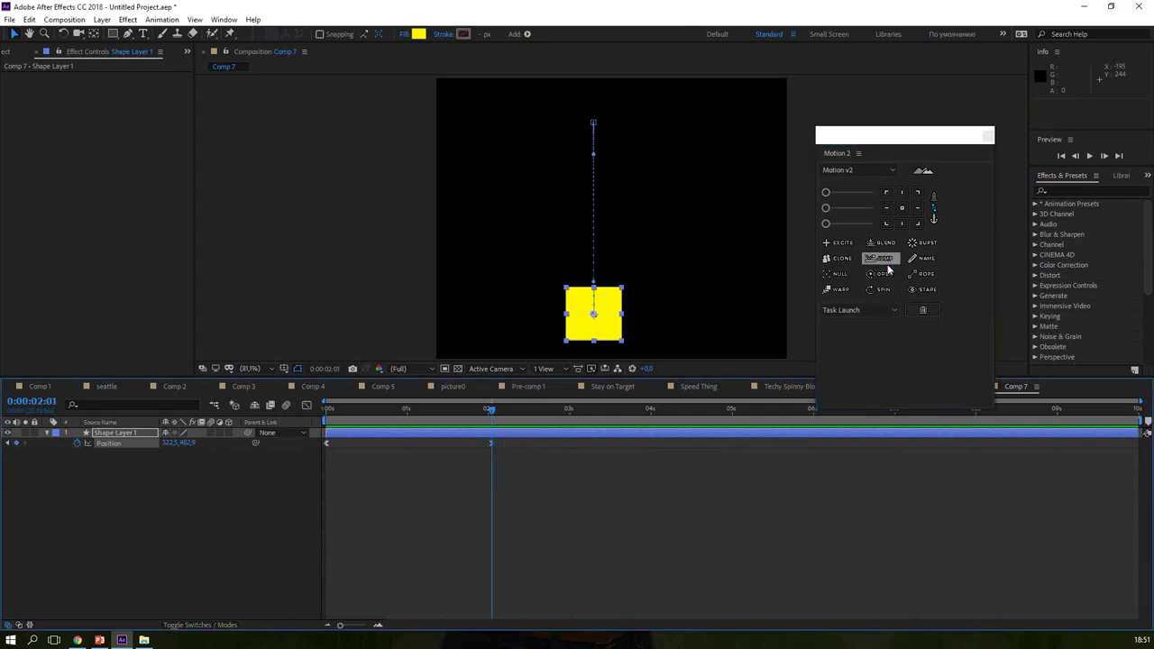
pyautogui.click(834, 245)
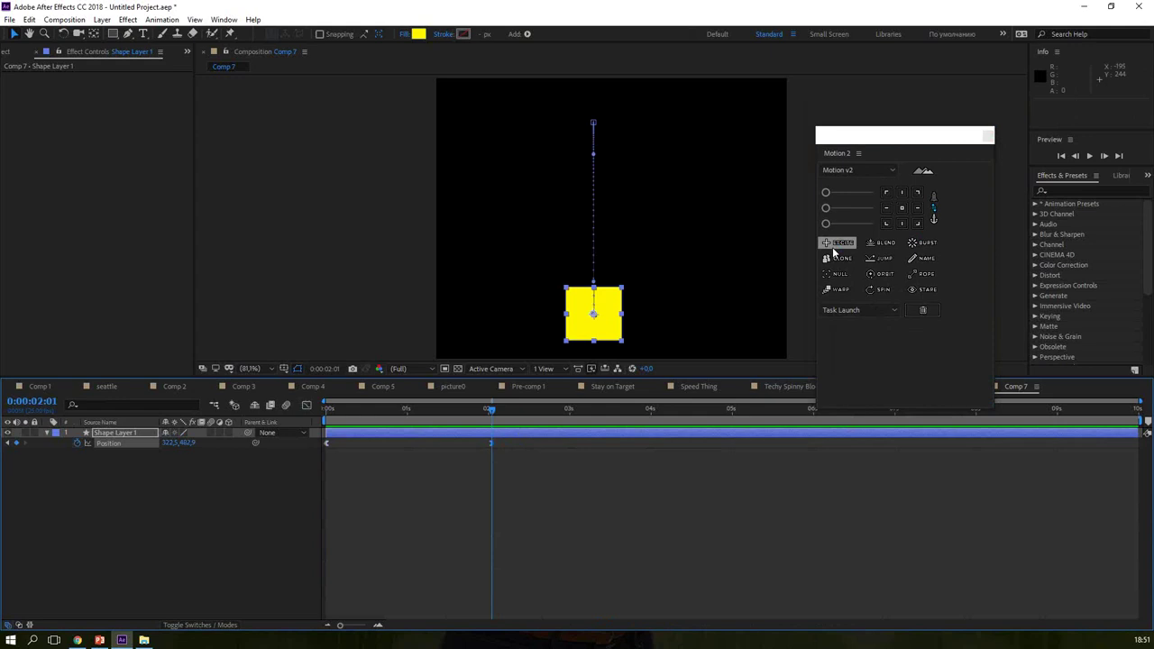
pyautogui.click(879, 259)
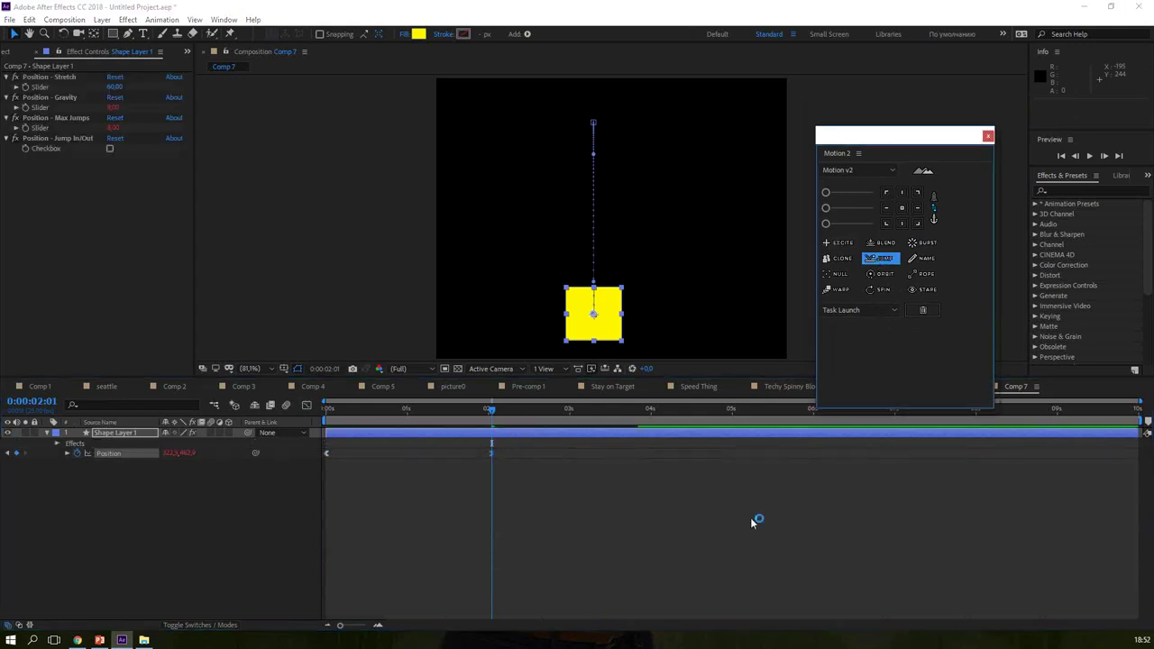
# Step: Preview the jump and scrub back to 0:00:02:06
pyautogui.click(530, 462)
pyautogui.press('space')
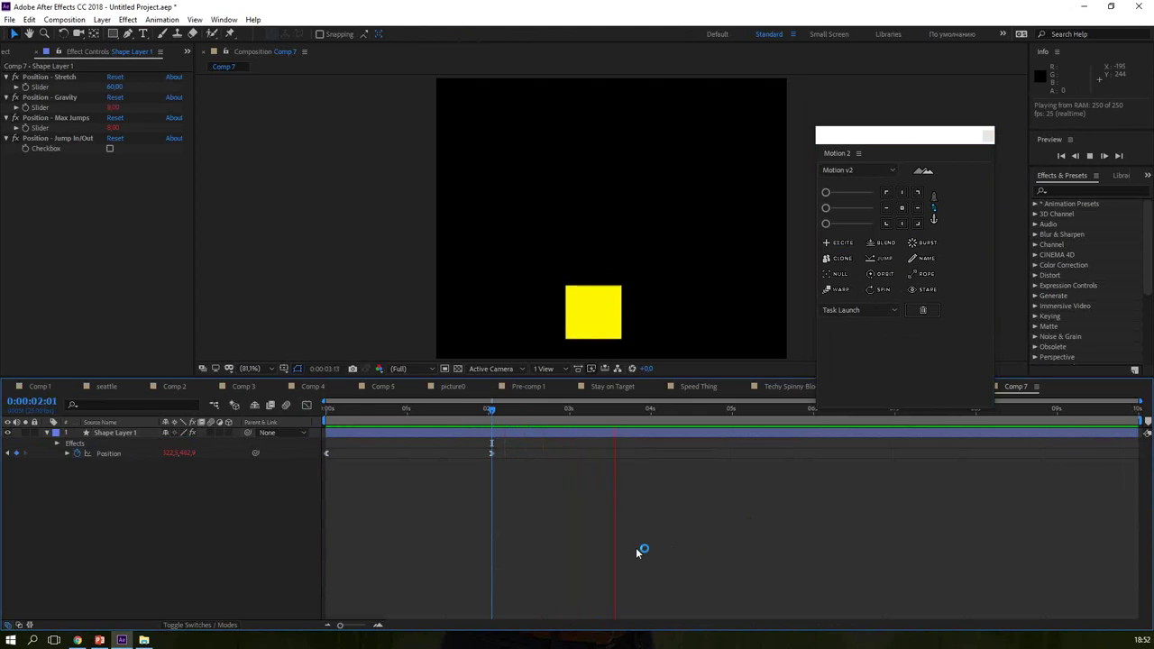
pyautogui.press('space')
pyautogui.press('space')
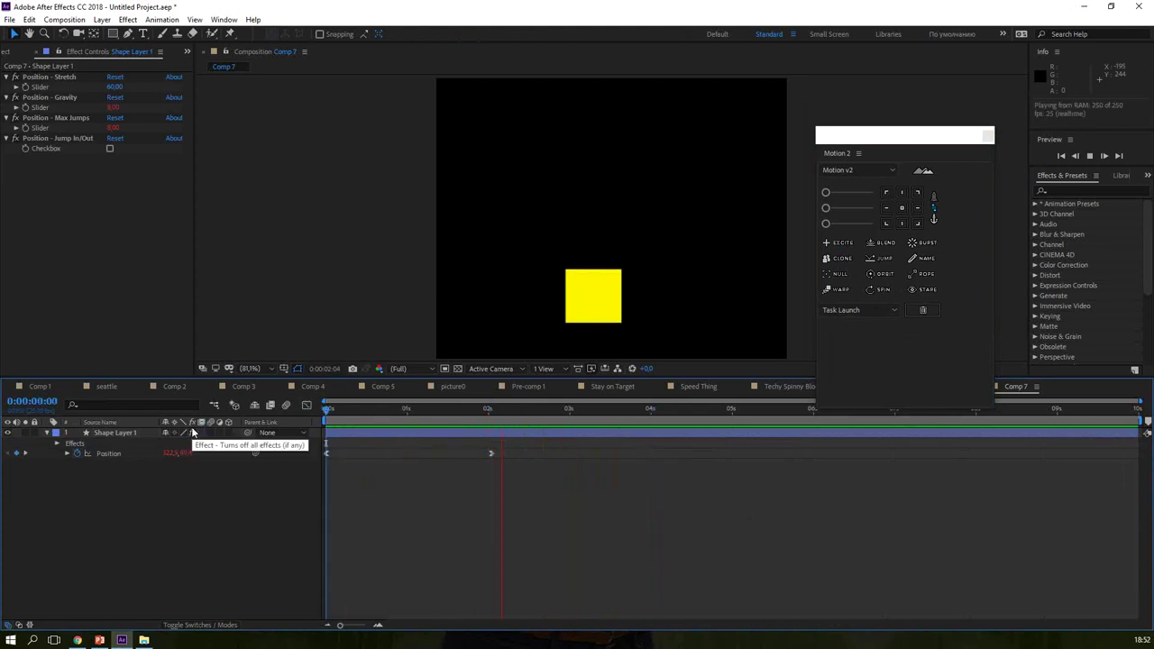
pyautogui.press('space')
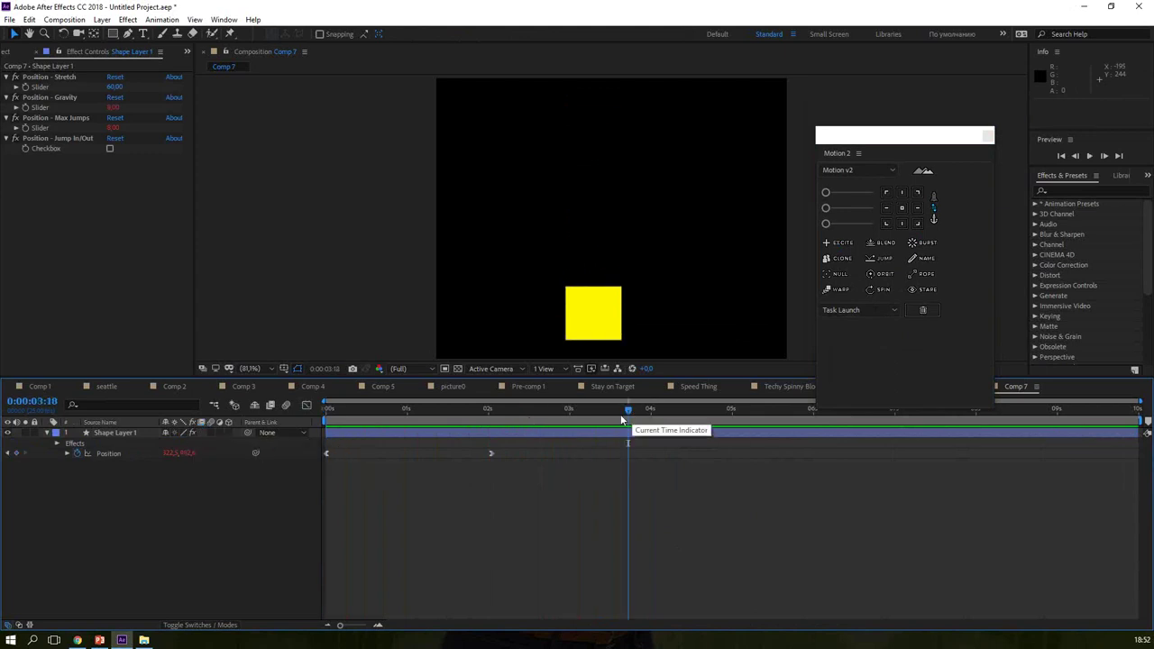
pyautogui.moveTo(628, 413); pyautogui.dragTo(510, 436)
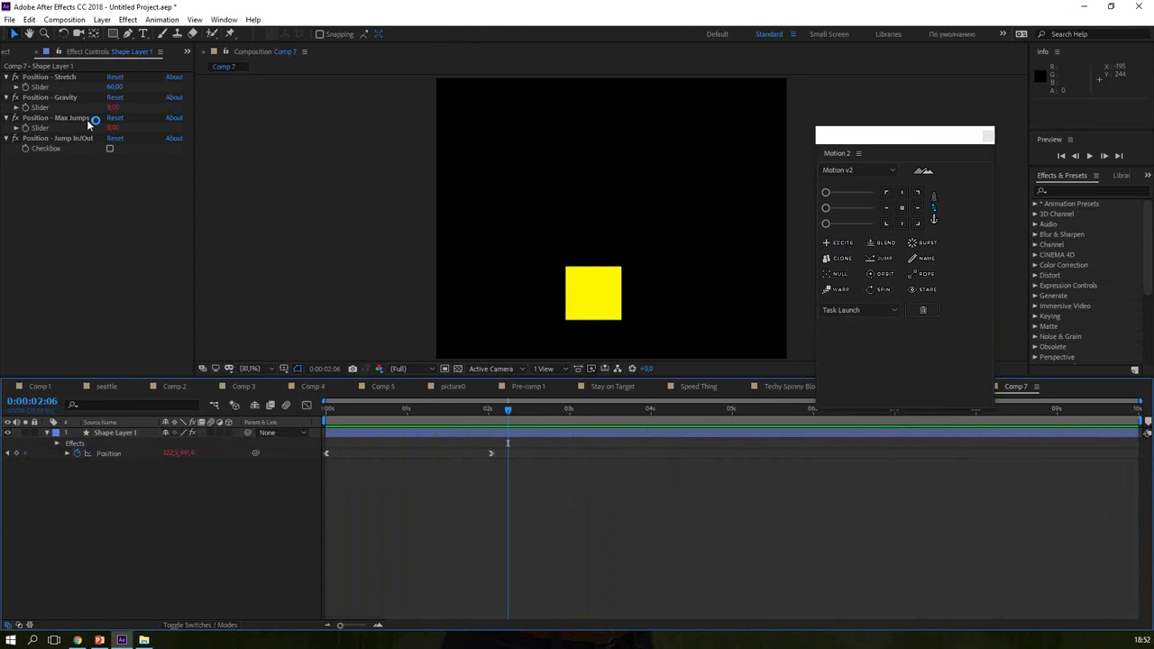
# Step: Set Max Jumps to 10, increase Gravity, and preview the bouncing square
pyautogui.moveTo(110, 127); pyautogui.dragTo(117, 127)
pyautogui.moveTo(114, 127); pyautogui.dragTo(127, 132)
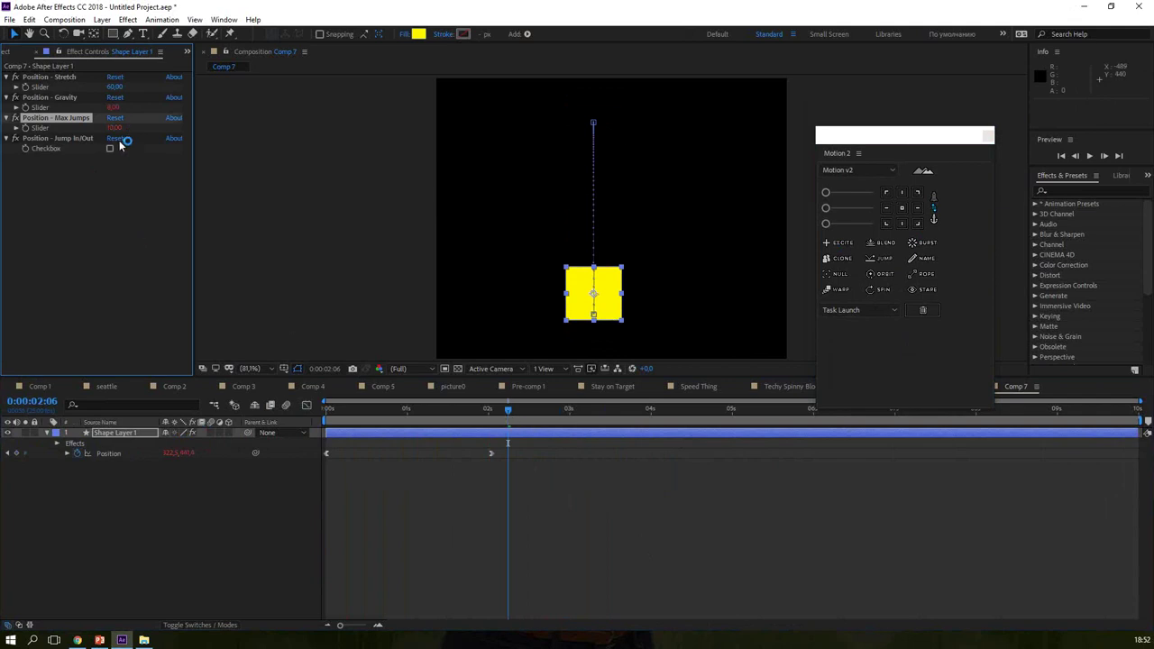
pyautogui.moveTo(112, 107); pyautogui.dragTo(111, 110)
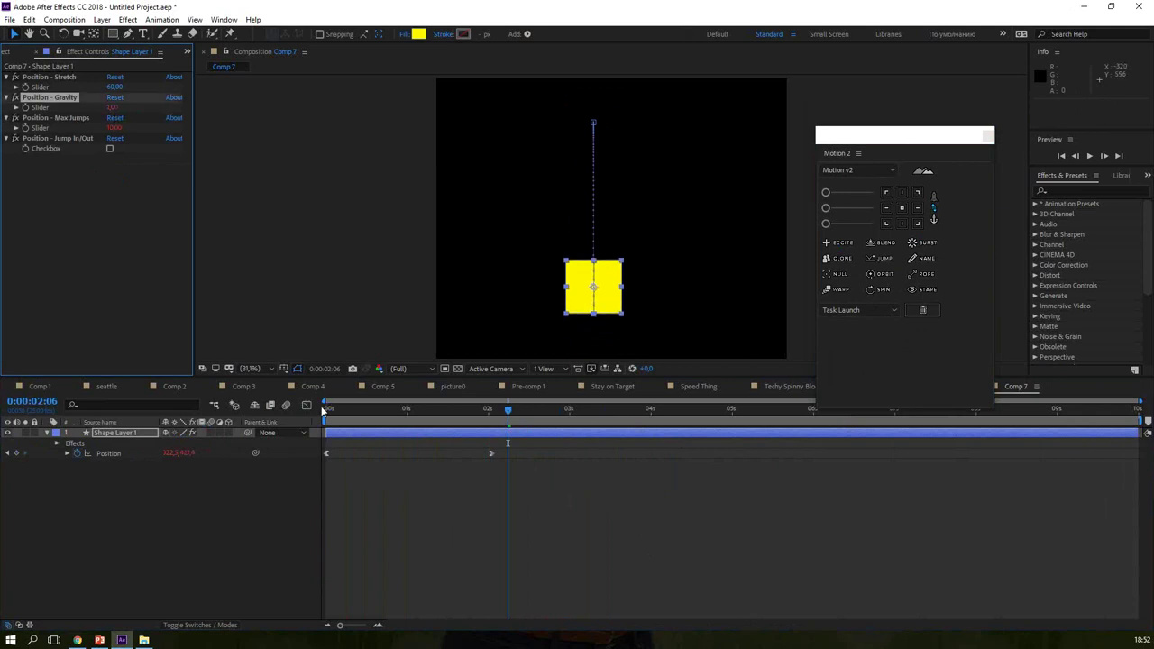
pyautogui.press('Home')
pyautogui.press('space')
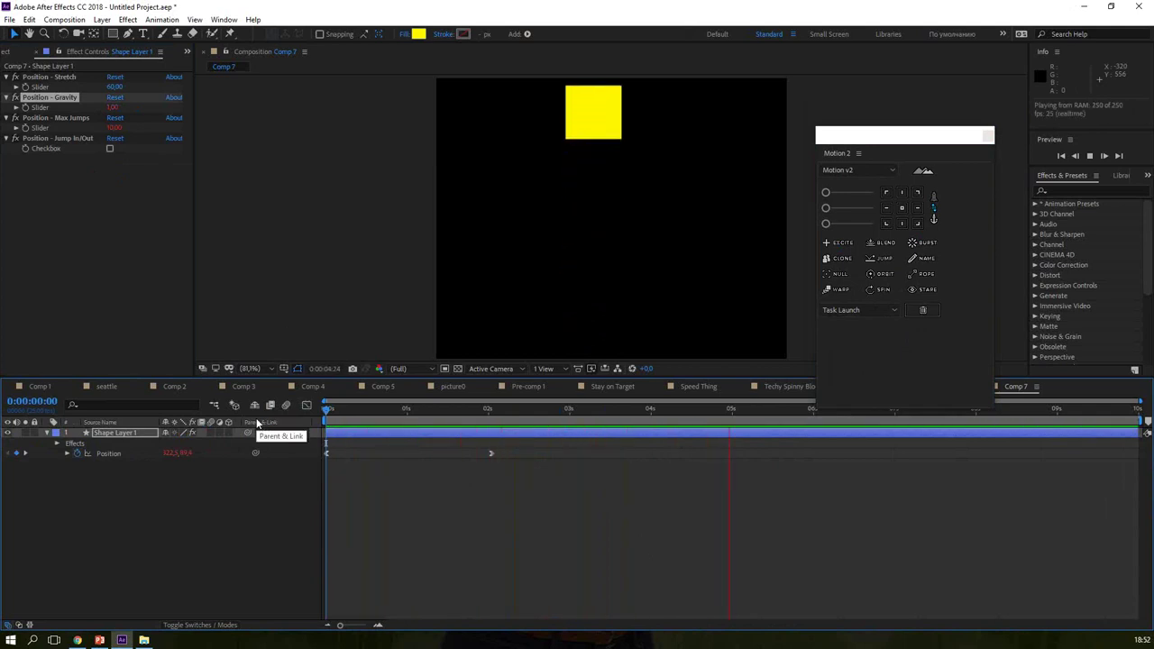
pyautogui.press('space')
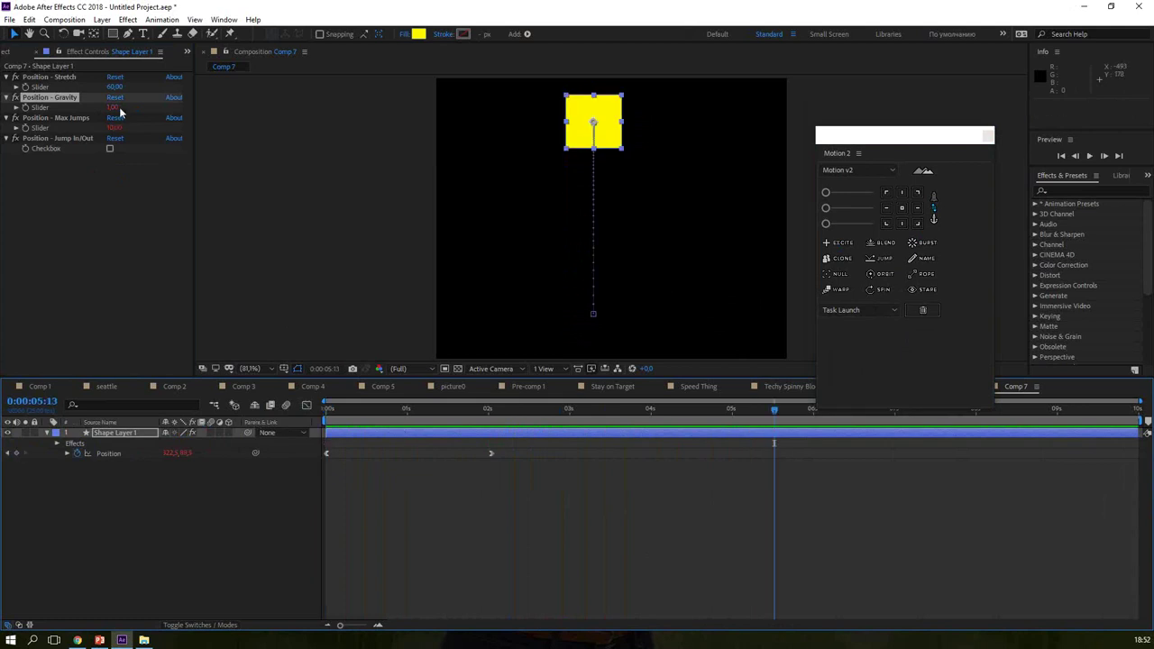
# Step: Type Gravity 4, preview the bounce again, and bring PowerPoint forward
pyautogui.click(113, 107)
pyautogui.write('4')
pyautogui.press('Return')
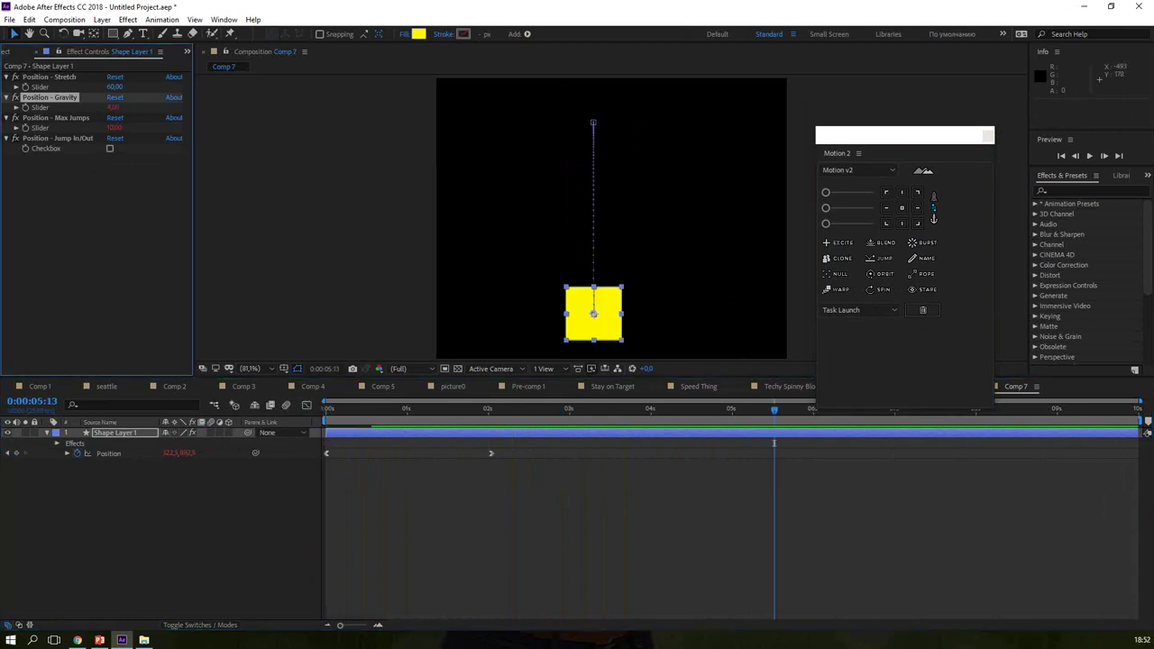
pyautogui.press('space')
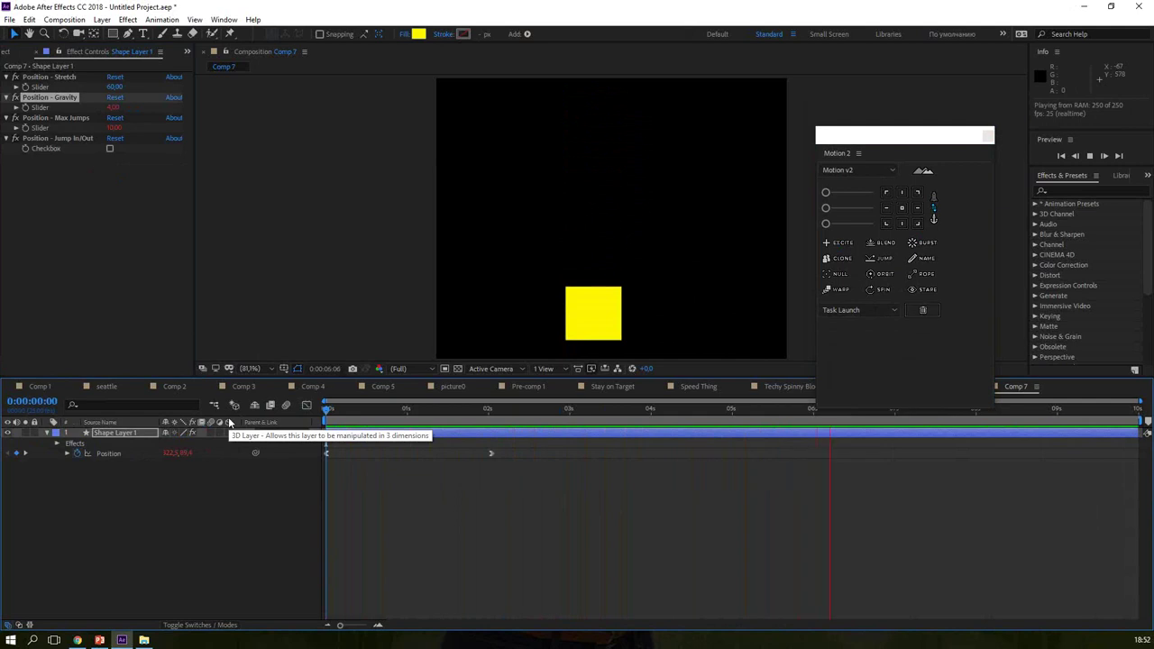
pyautogui.press('space')
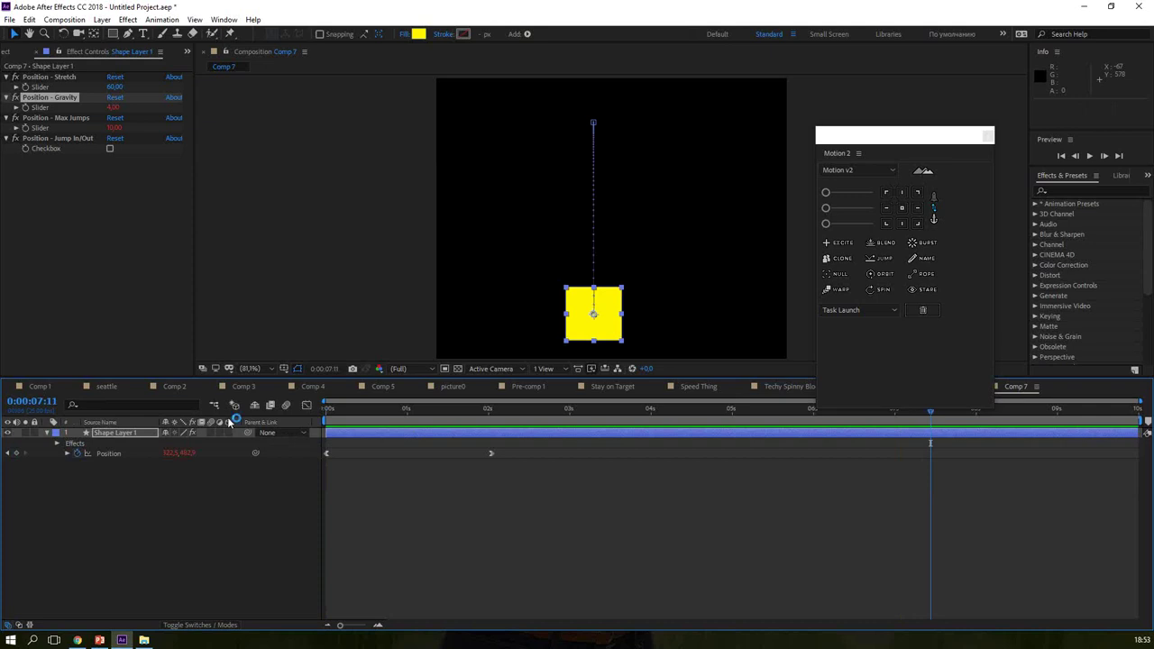
pyautogui.click(99, 640)
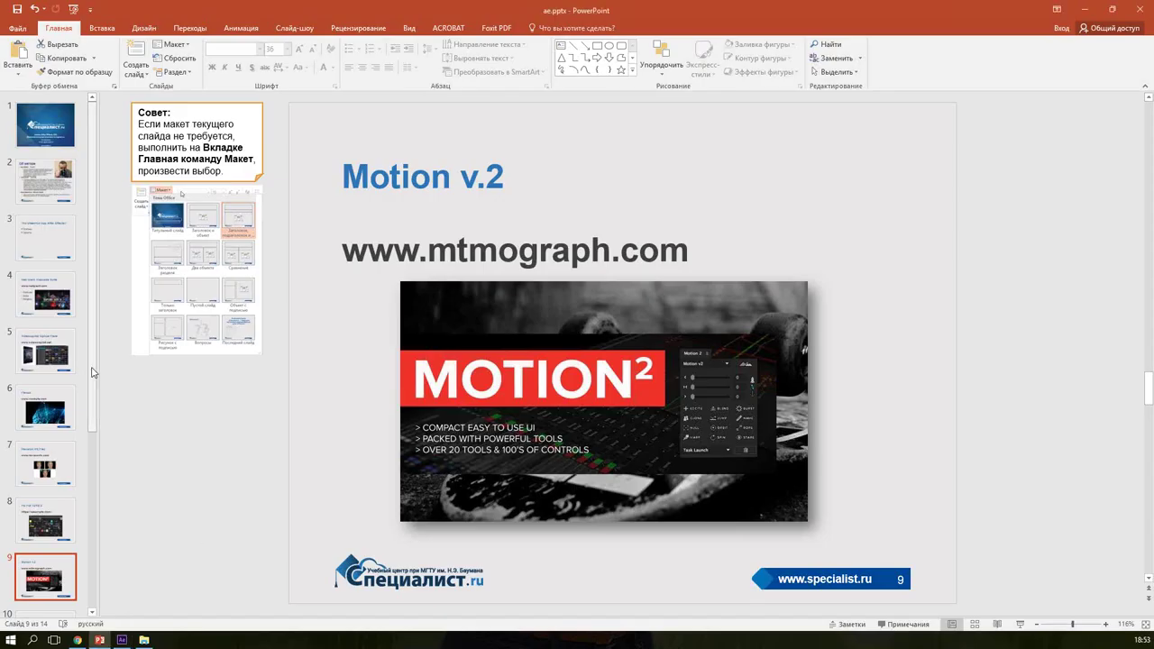
# Step: Advance to slide 10, DUIK, then return to After Effects' project list
pyautogui.moveTo(92, 373); pyautogui.dragTo(91, 477)
pyautogui.press('Down')
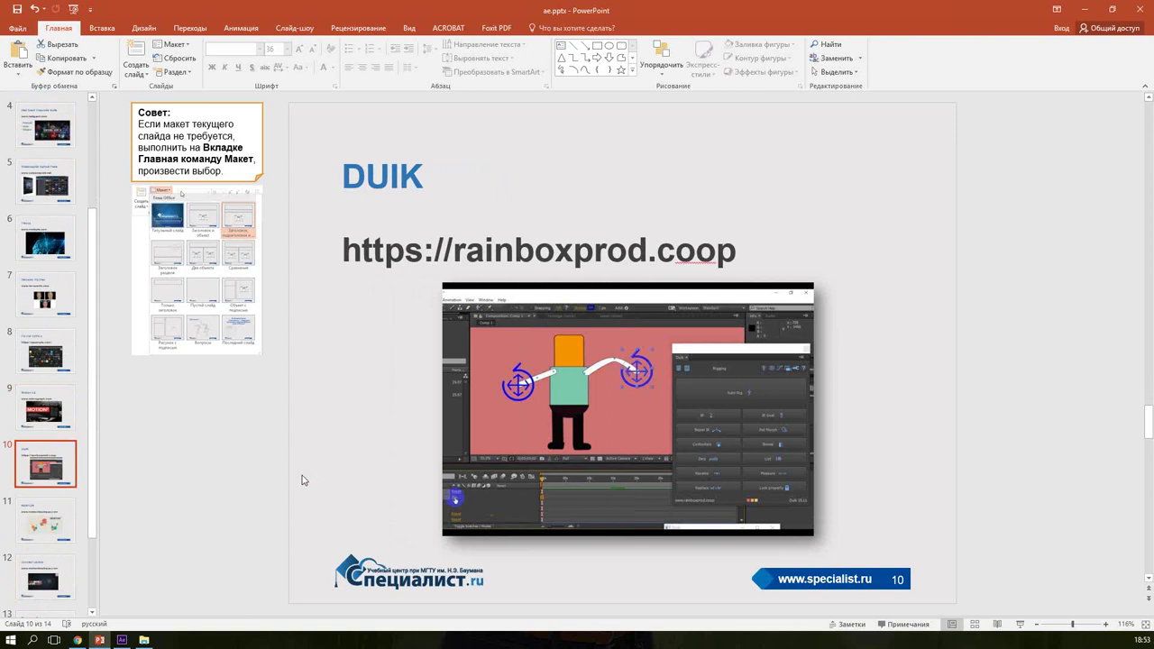
pyautogui.hotkey('alt', 'Tab')
pyautogui.click(14, 52)
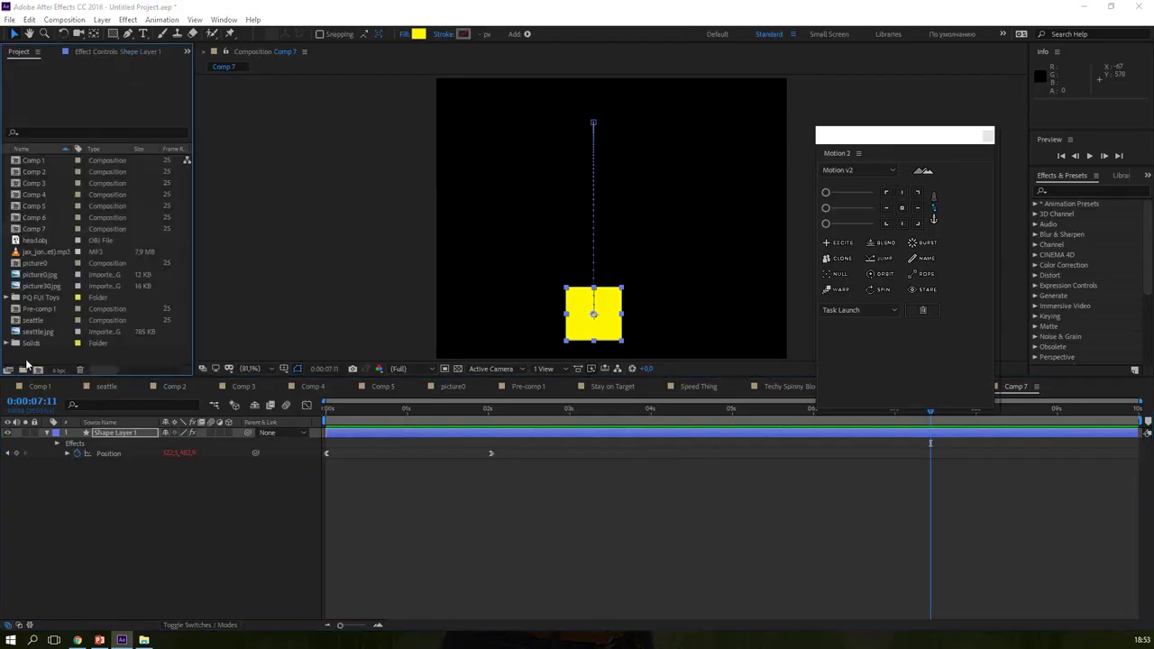
# Step: Import man_walk.ai from AE_S > DUIK as footage
pyautogui.doubleClick(27, 364)
pyautogui.click(425, 57)
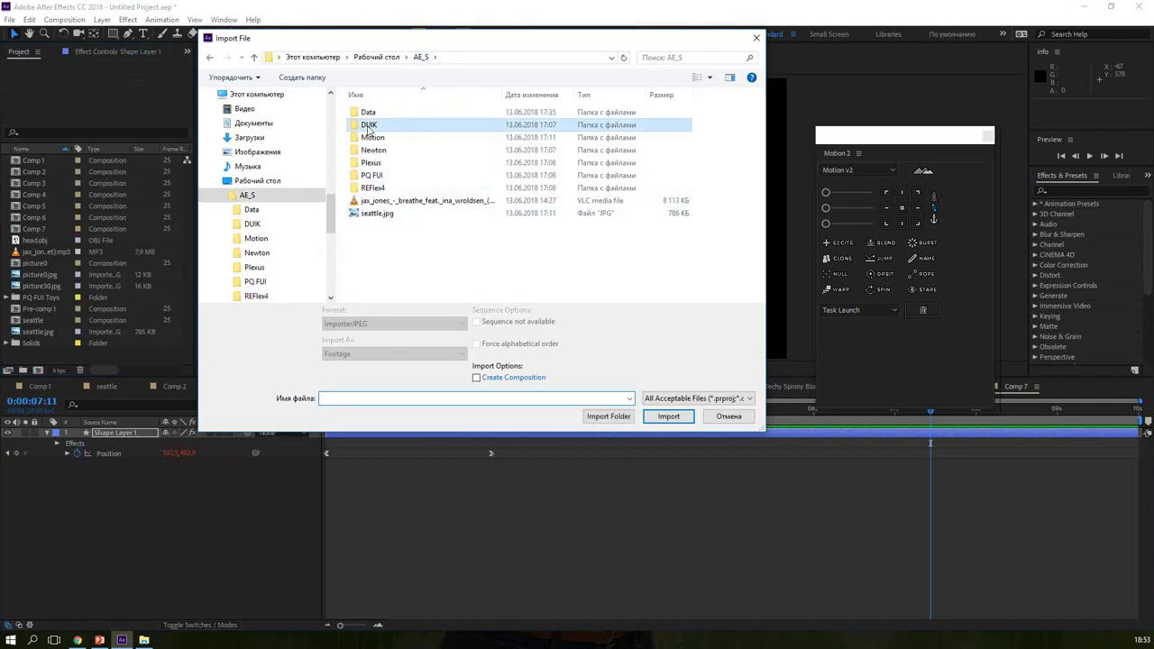
pyautogui.doubleClick(370, 125)
pyautogui.click(386, 114)
pyautogui.click(669, 417)
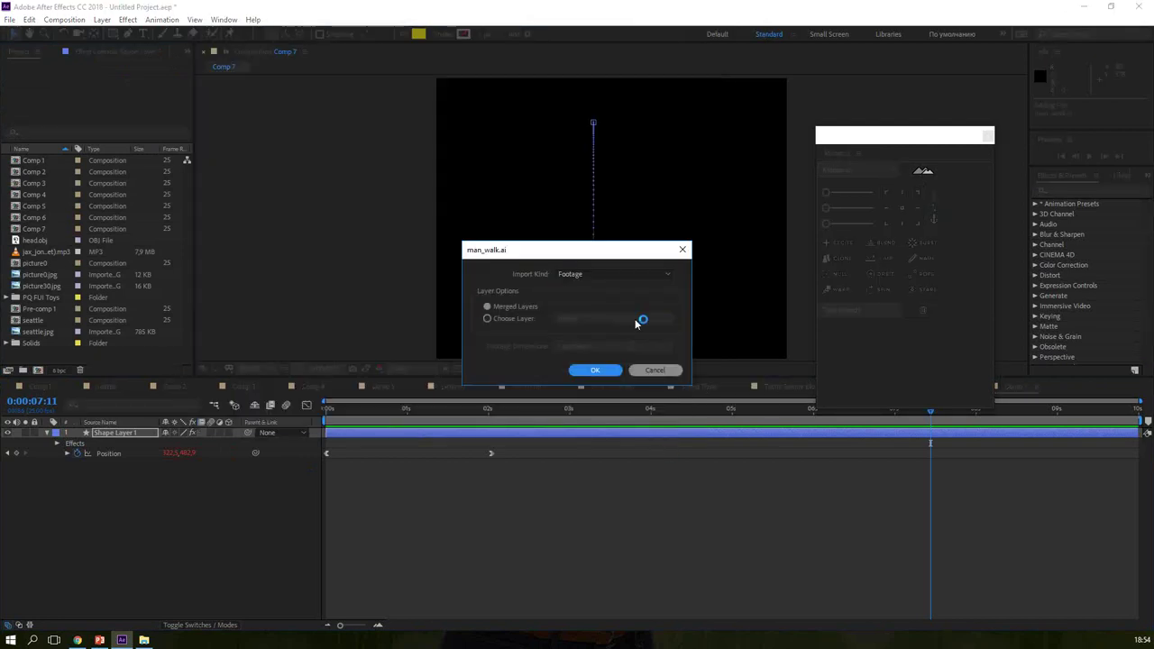
pyautogui.click(623, 274)
pyautogui.click(624, 274)
pyautogui.click(598, 373)
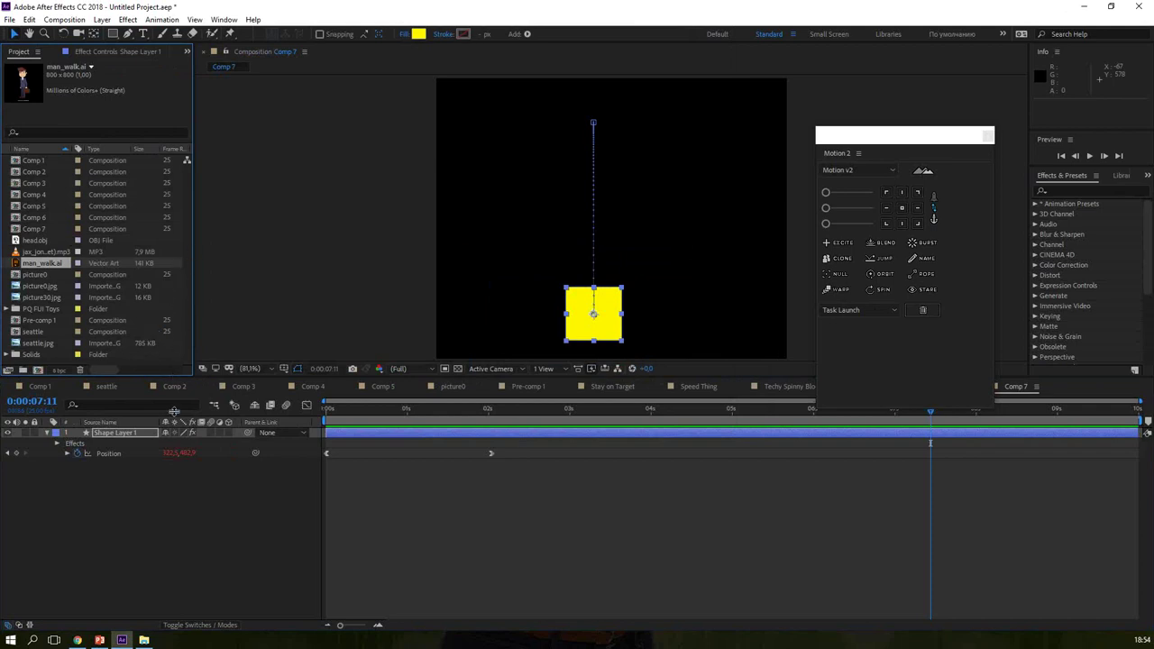
# Step: Delete the footage, re-import man_walk.ai as a Composition, and open the man_walk comp
pyautogui.moveTo(174, 411); pyautogui.dragTo(174, 437)
pyautogui.click(40, 262)
pyautogui.press('Delete')
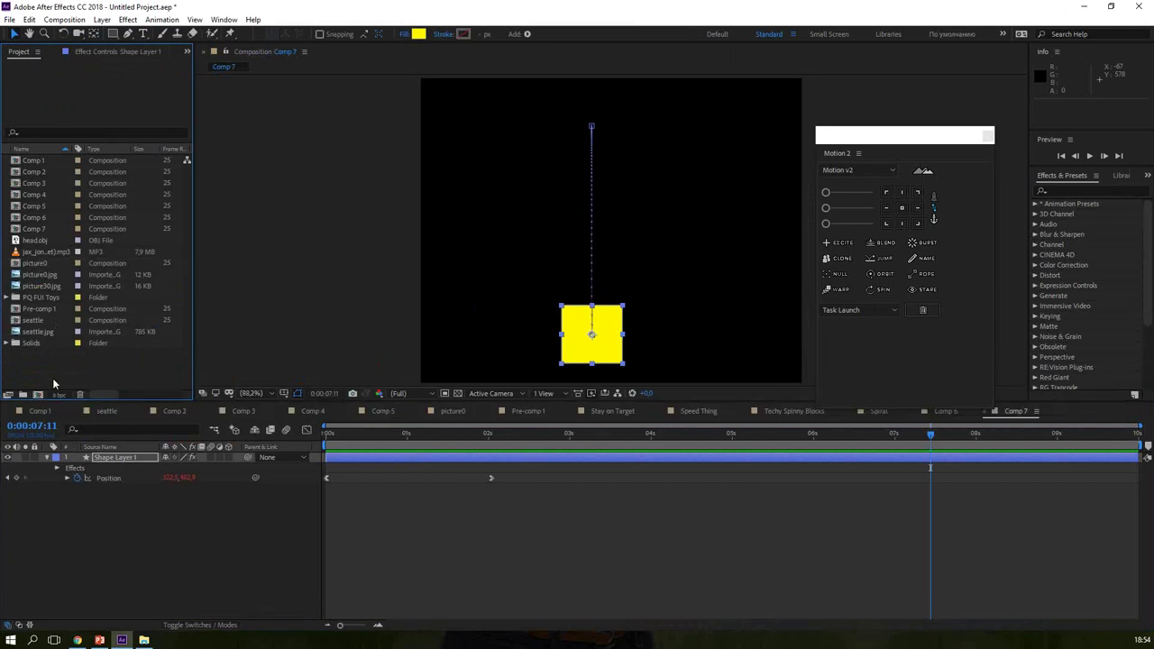
pyautogui.hotkey('ctrl', 'i')
pyautogui.doubleClick(377, 116)
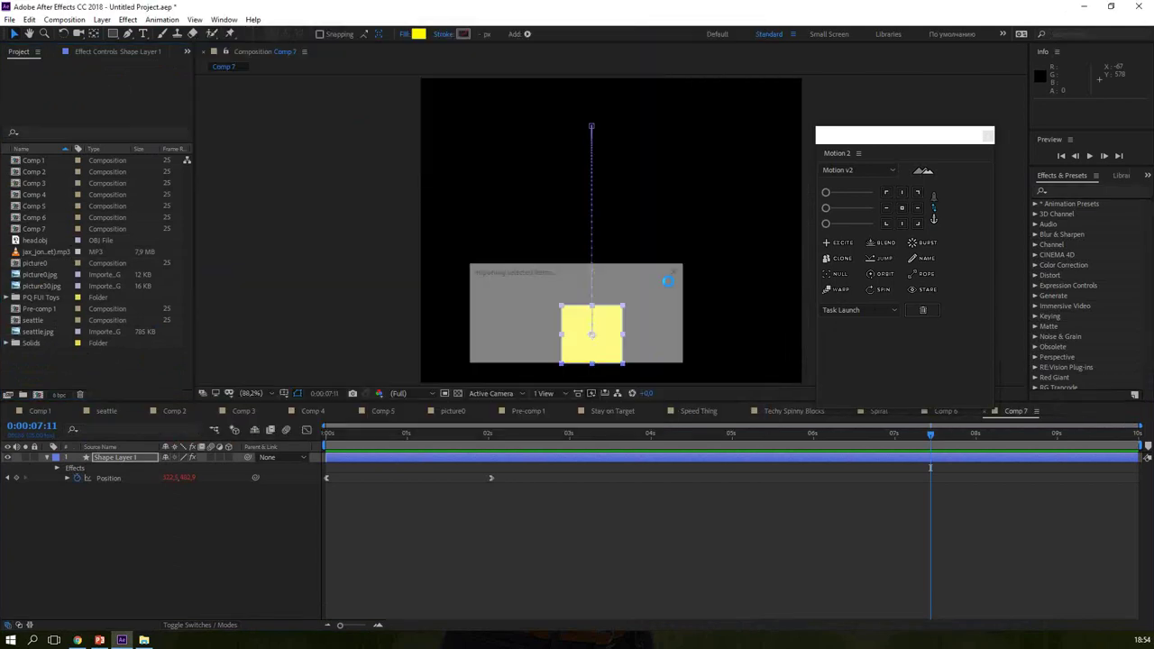
pyautogui.click(627, 273)
pyautogui.click(613, 289)
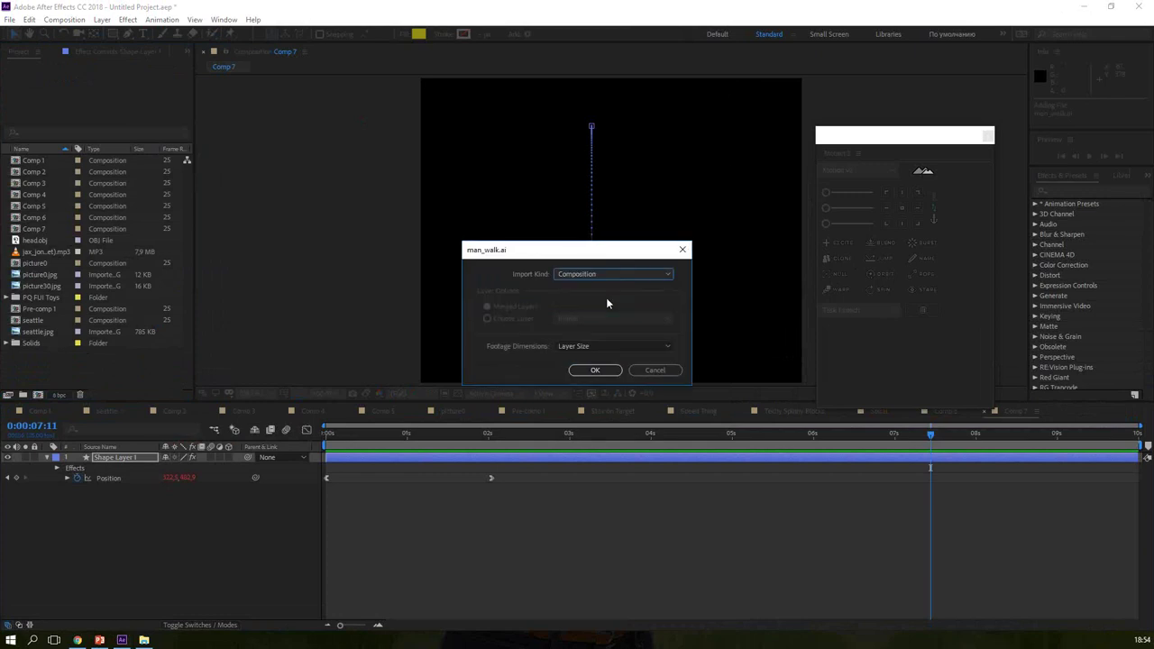
pyautogui.click(597, 370)
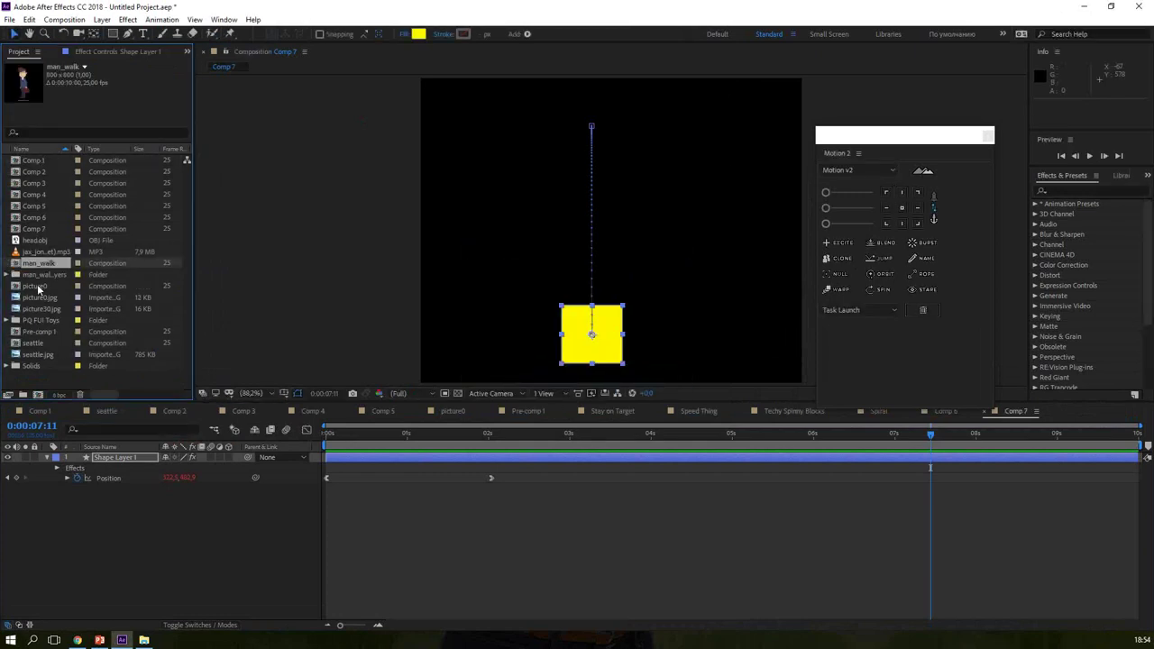
pyautogui.doubleClick(20, 263)
# Step: Lock the Freepik credit layer and zoom in on the hand and briefcase
pyautogui.click(35, 559)
pyautogui.click(106, 478)
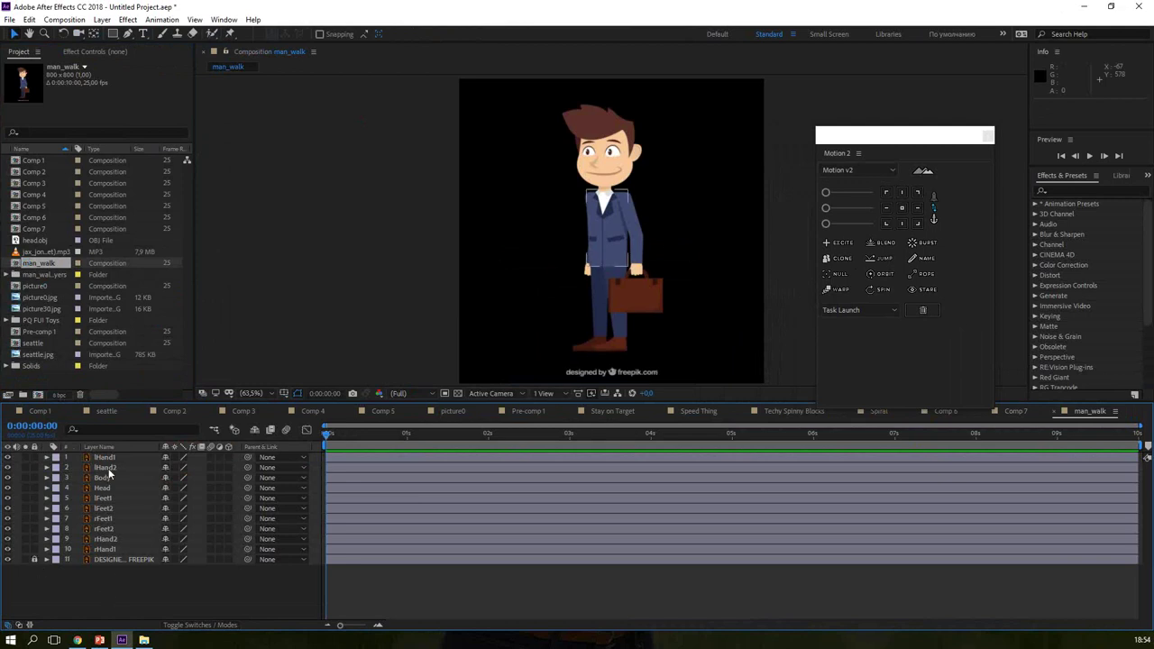
pyautogui.click(106, 457)
pyautogui.click(112, 467)
pyautogui.click(115, 488)
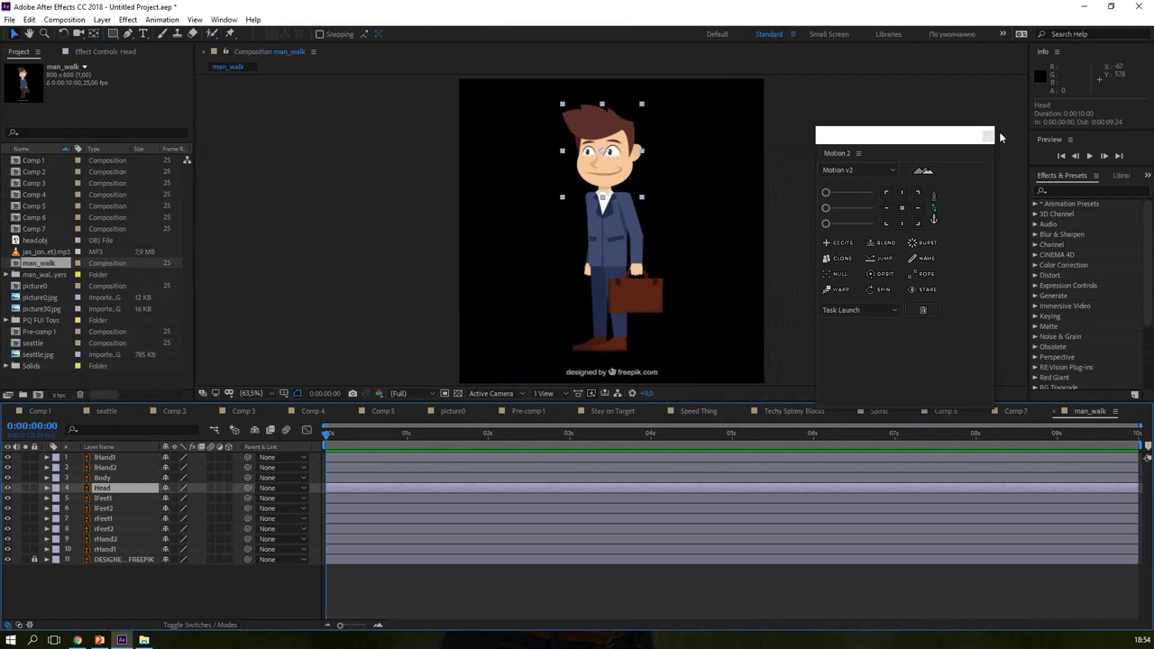
pyautogui.click(988, 135)
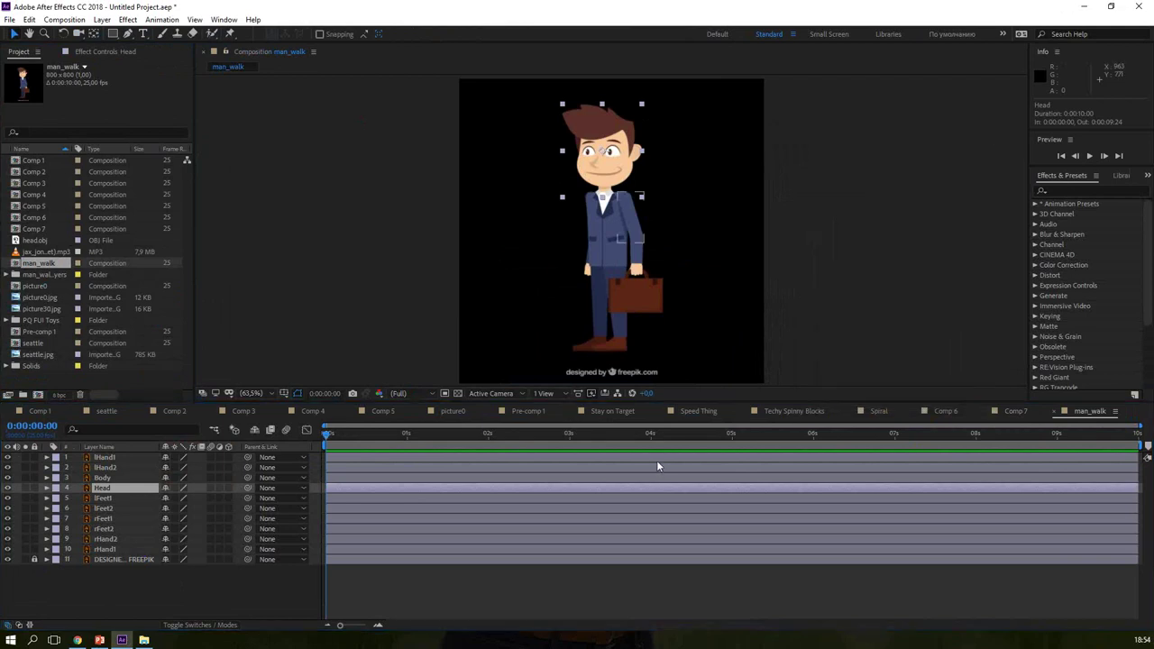
pyautogui.click(642, 284)
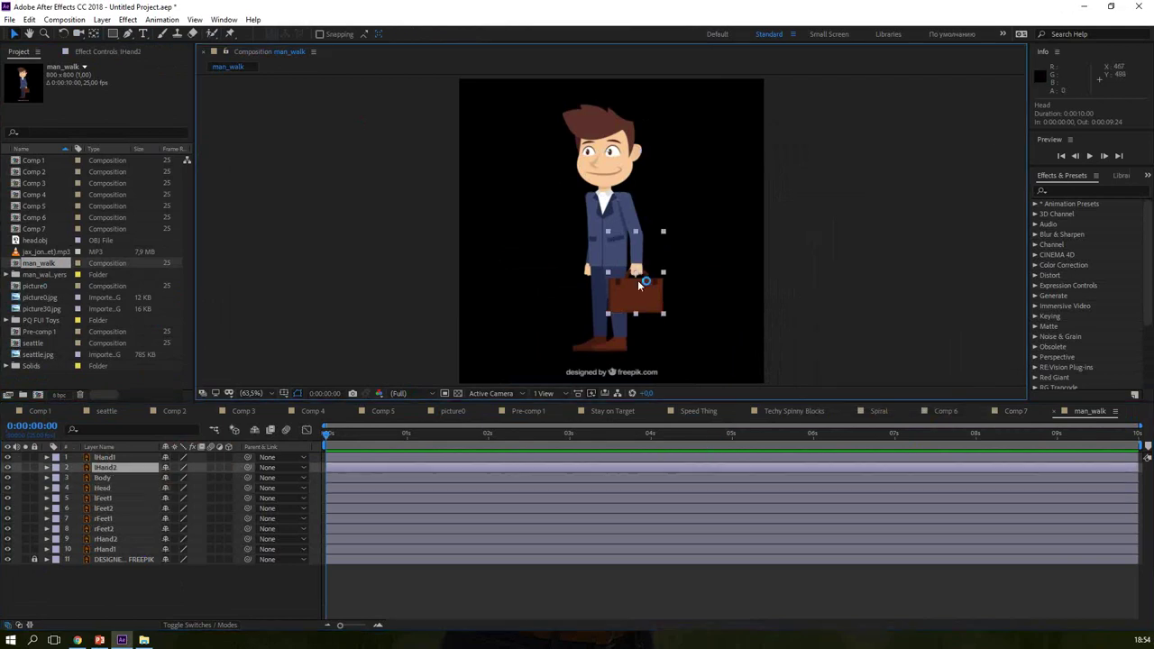
pyautogui.press('/')
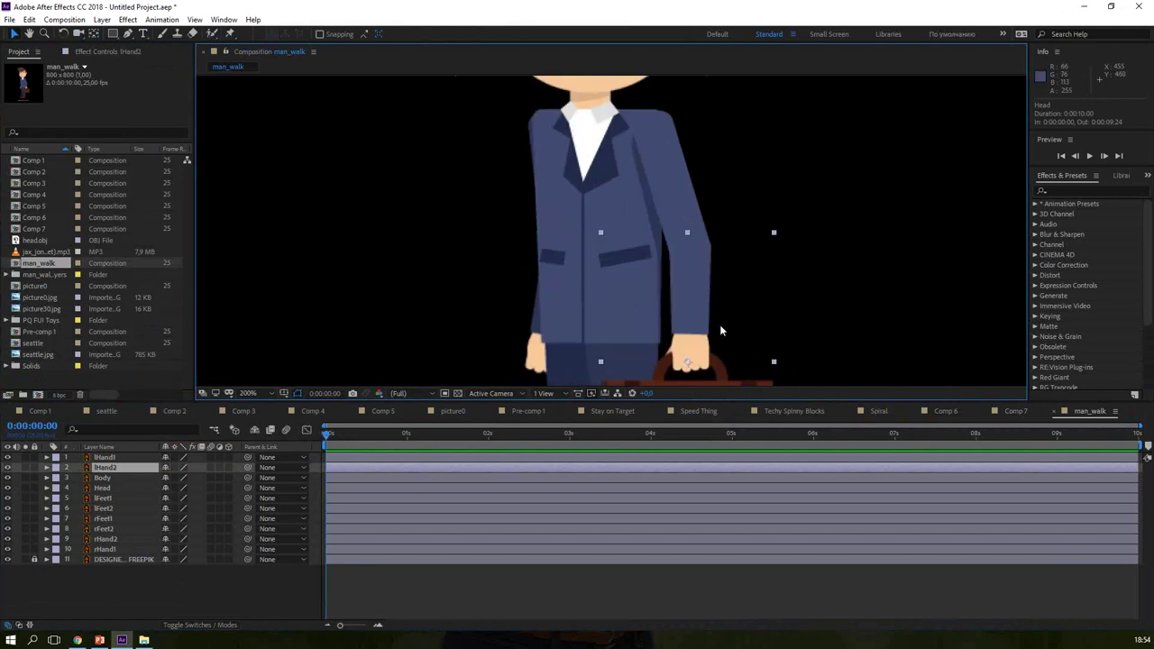
pyautogui.moveTo(720, 325); pyautogui.dragTo(657, 245)
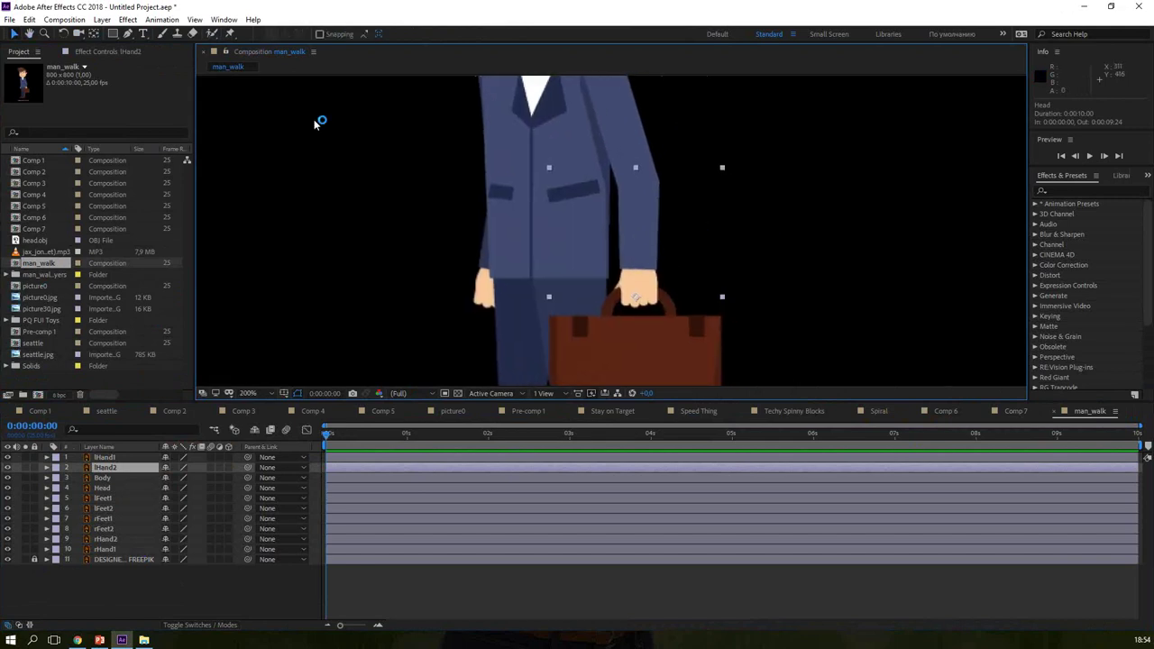
# Step: Raise lHand2's anchor about 97 pixels and move the Head pivot to the neck
pyautogui.click(93, 33)
pyautogui.moveTo(641, 295); pyautogui.dragTo(640, 180)
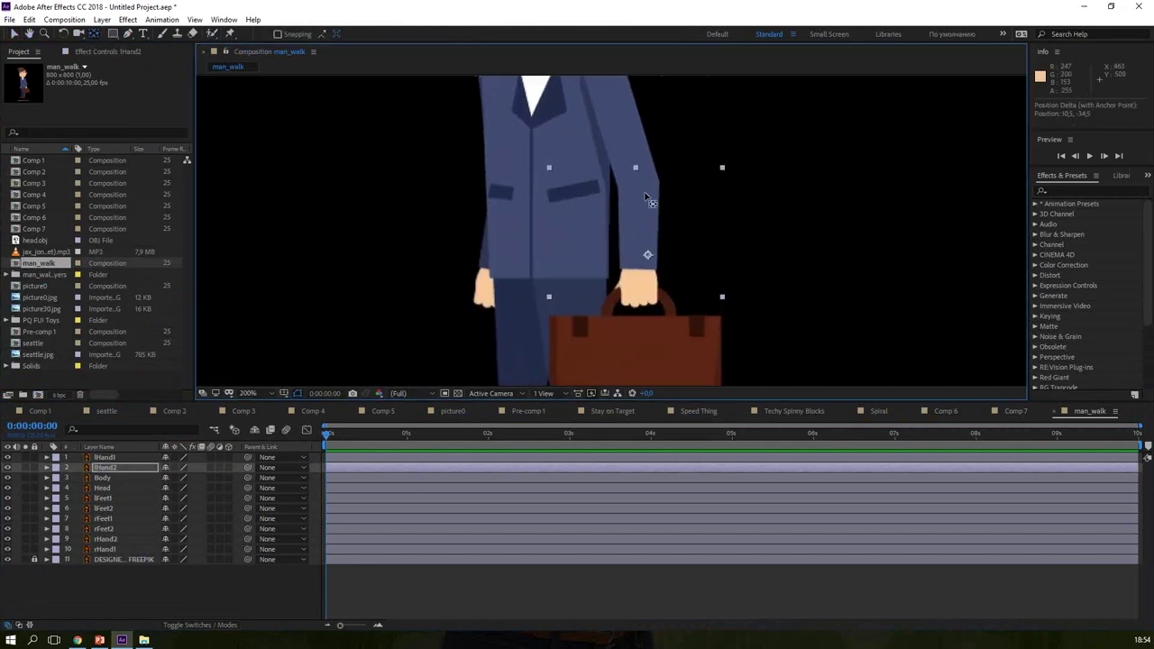
pyautogui.click(629, 133)
pyautogui.moveTo(712, 132); pyautogui.dragTo(722, 253)
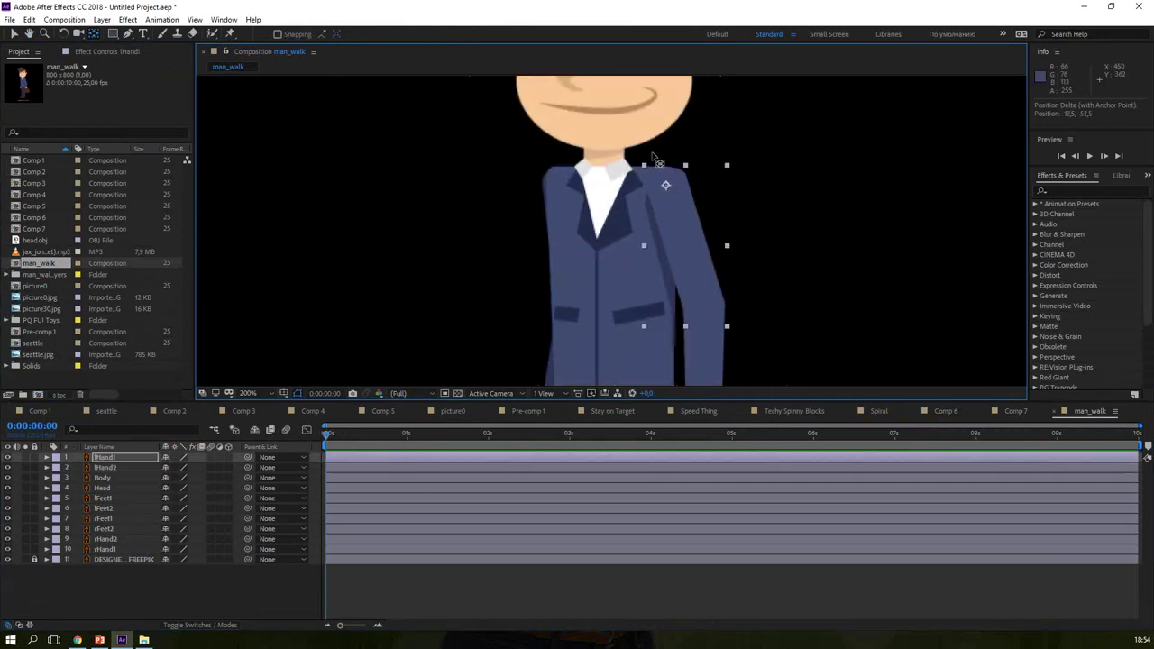
pyautogui.click(625, 142)
pyautogui.moveTo(601, 180); pyautogui.dragTo(596, 266)
pyautogui.press('y')
pyautogui.moveTo(595, 128)
pyautogui.mouseDown()
pyautogui.moveTo(599, 260)
pyautogui.moveTo(604, 106)
pyautogui.mouseUp()
# Step: Move rHand2's pivot to the elbow and rHand1's to the shoulder
pyautogui.click(573, 299)
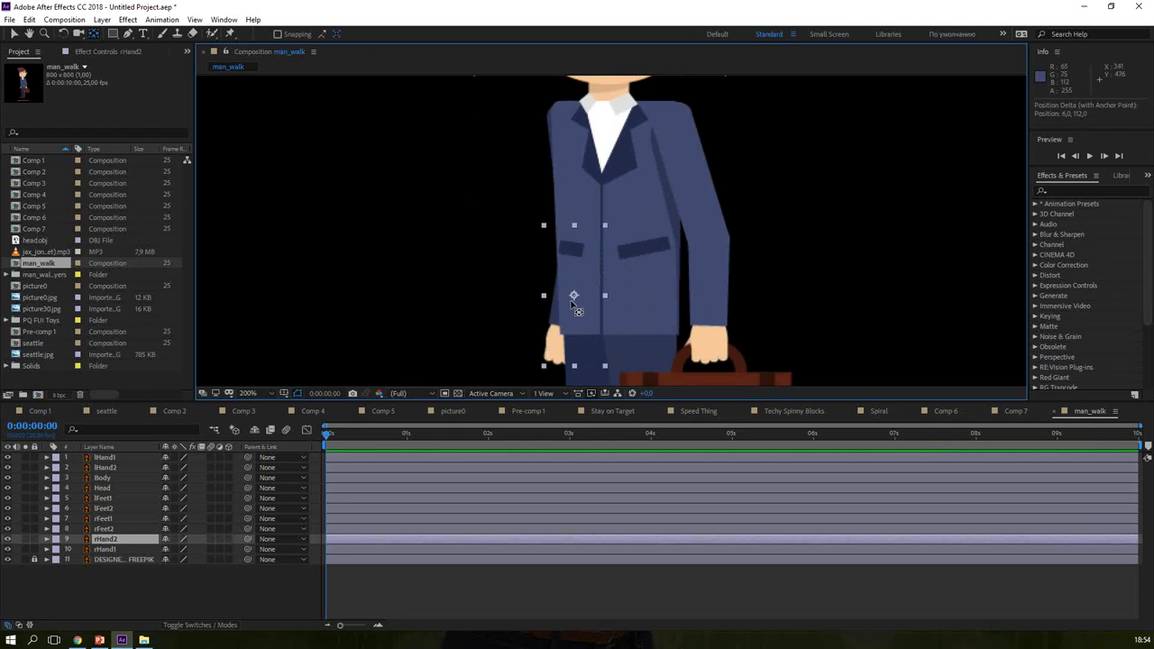
pyautogui.moveTo(573, 289); pyautogui.dragTo(578, 250)
pyautogui.click(547, 131)
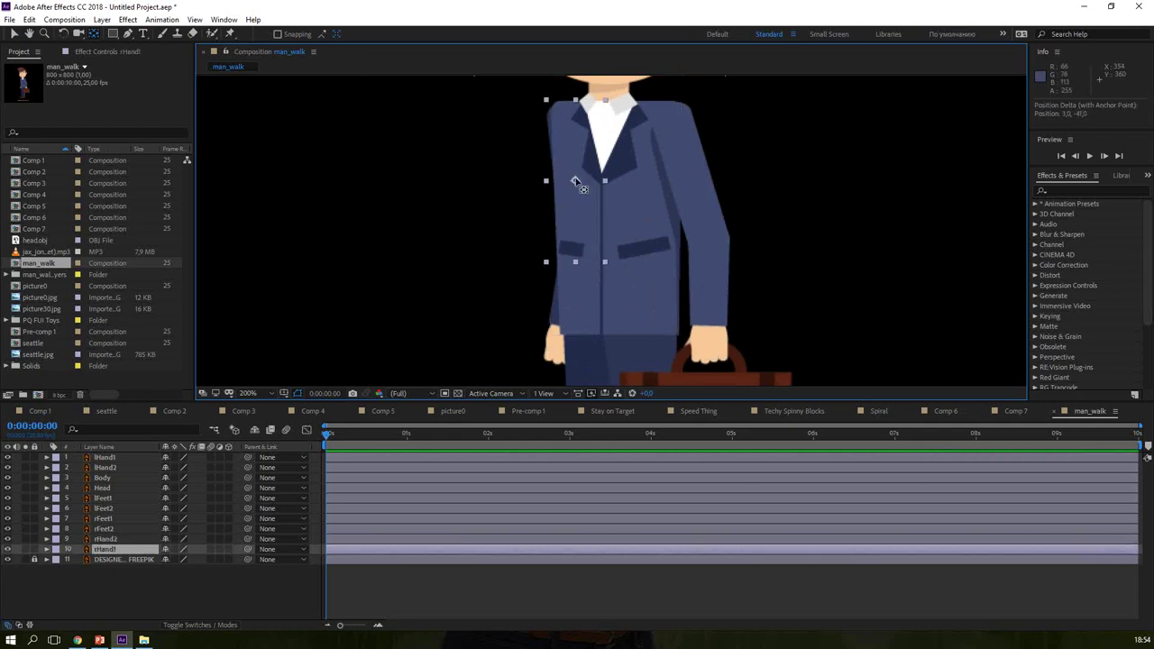
pyautogui.moveTo(570, 144); pyautogui.dragTo(568, 117)
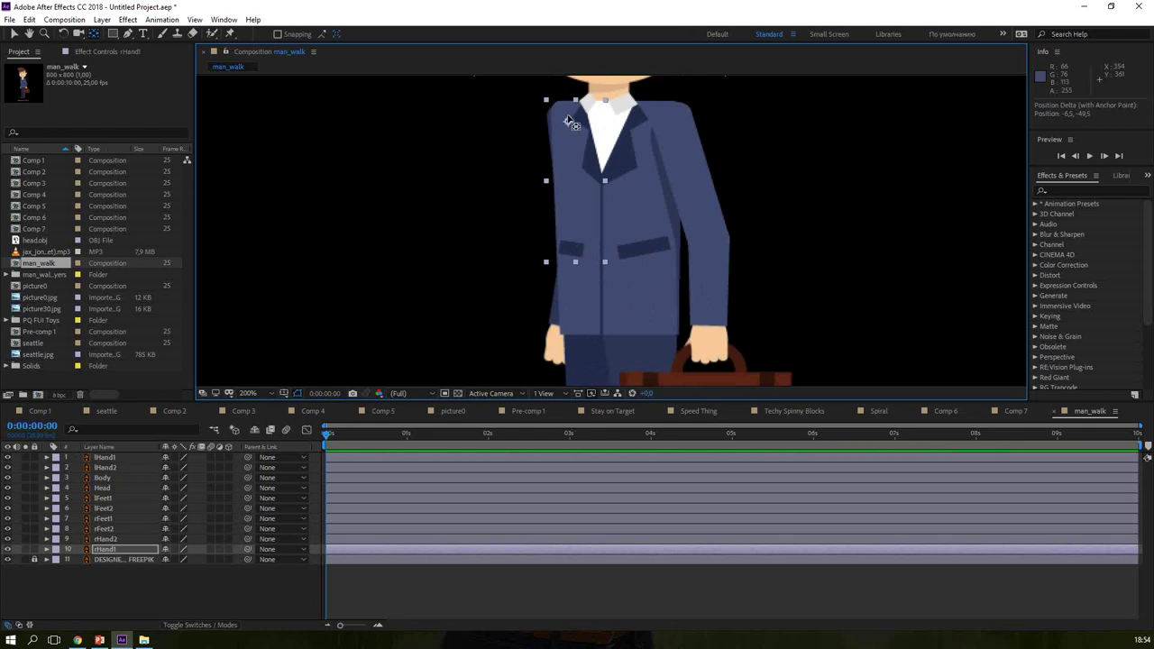
# Step: Move lFeet1 and rFeet1 pivots toward the hips and lFeet2's to the knee
pyautogui.scroll(-3, 882, 282)
pyautogui.scroll(-2, 886, 154)
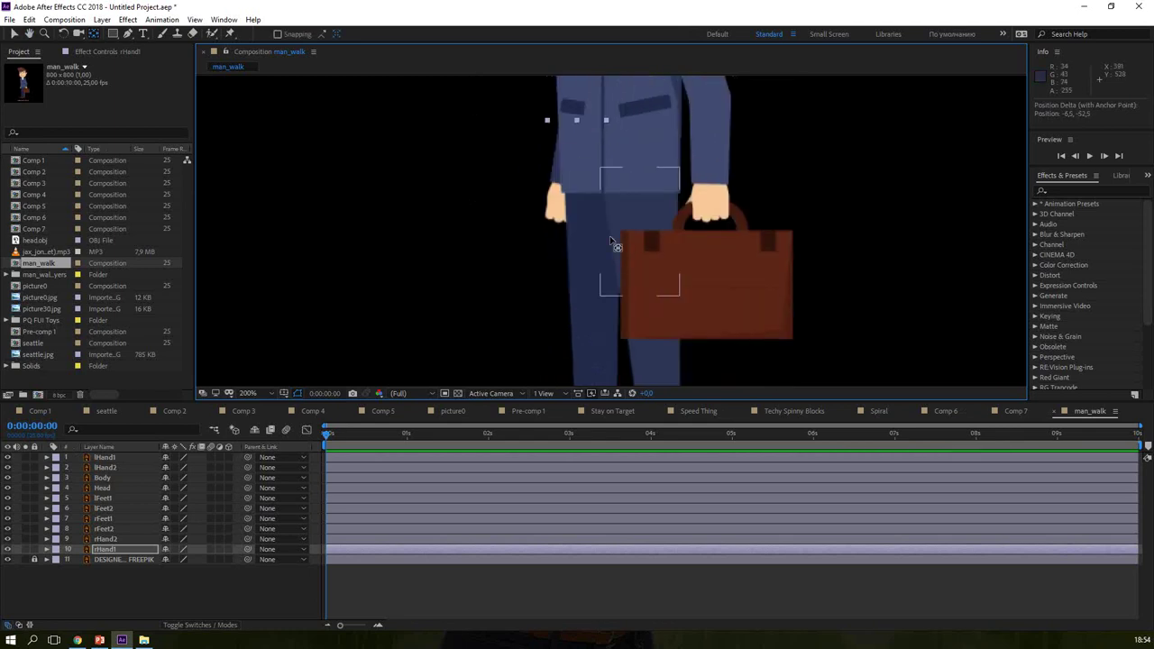
pyautogui.click(645, 244)
pyautogui.moveTo(647, 245); pyautogui.dragTo(648, 194)
pyautogui.click(592, 242)
pyautogui.moveTo(593, 223); pyautogui.dragTo(590, 194)
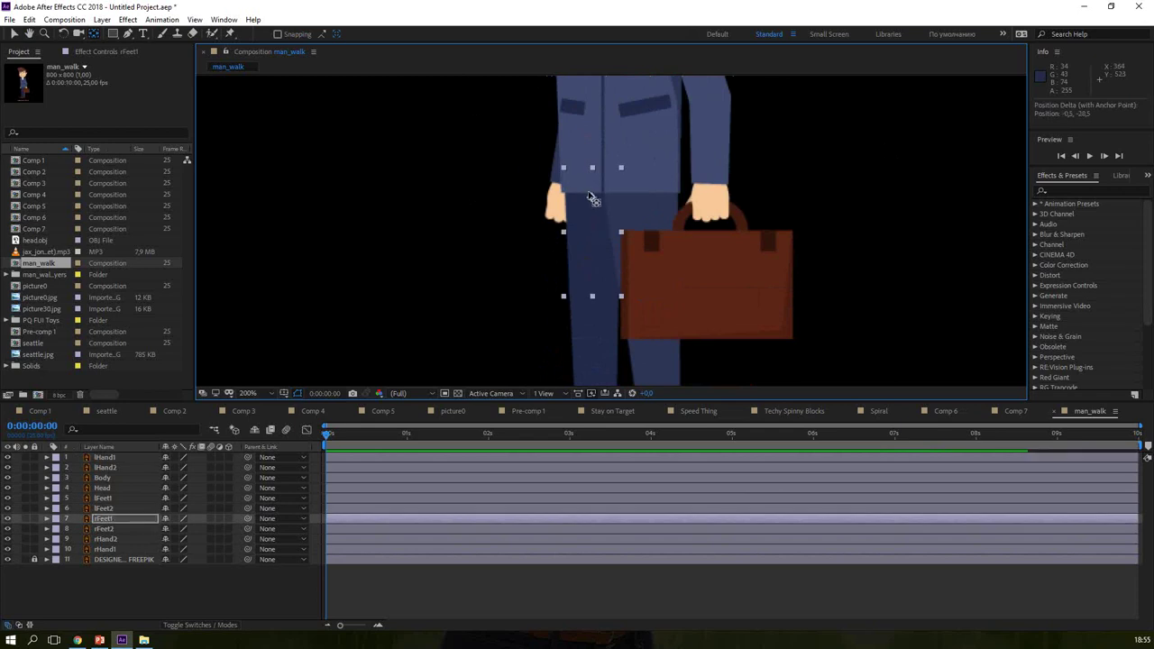
pyautogui.scroll(-3, 598, 243)
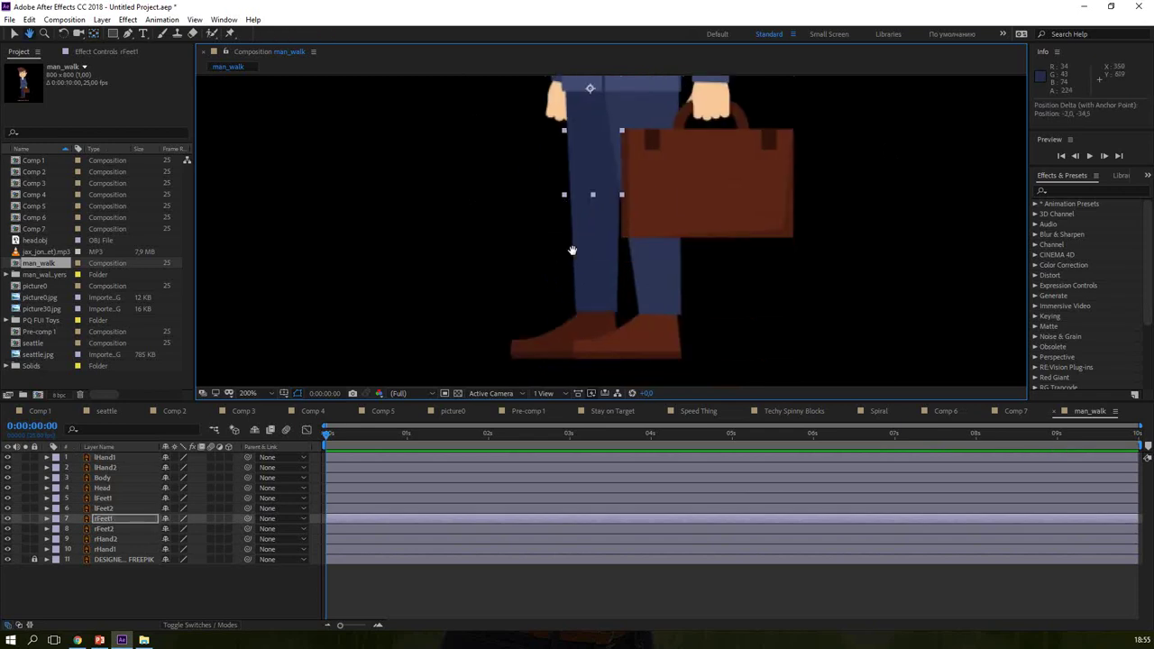
pyautogui.click(605, 307)
pyautogui.moveTo(619, 286)
pyautogui.mouseDown()
pyautogui.moveTo(595, 207)
pyautogui.moveTo(640, 256)
pyautogui.moveTo(655, 196)
pyautogui.mouseUp()
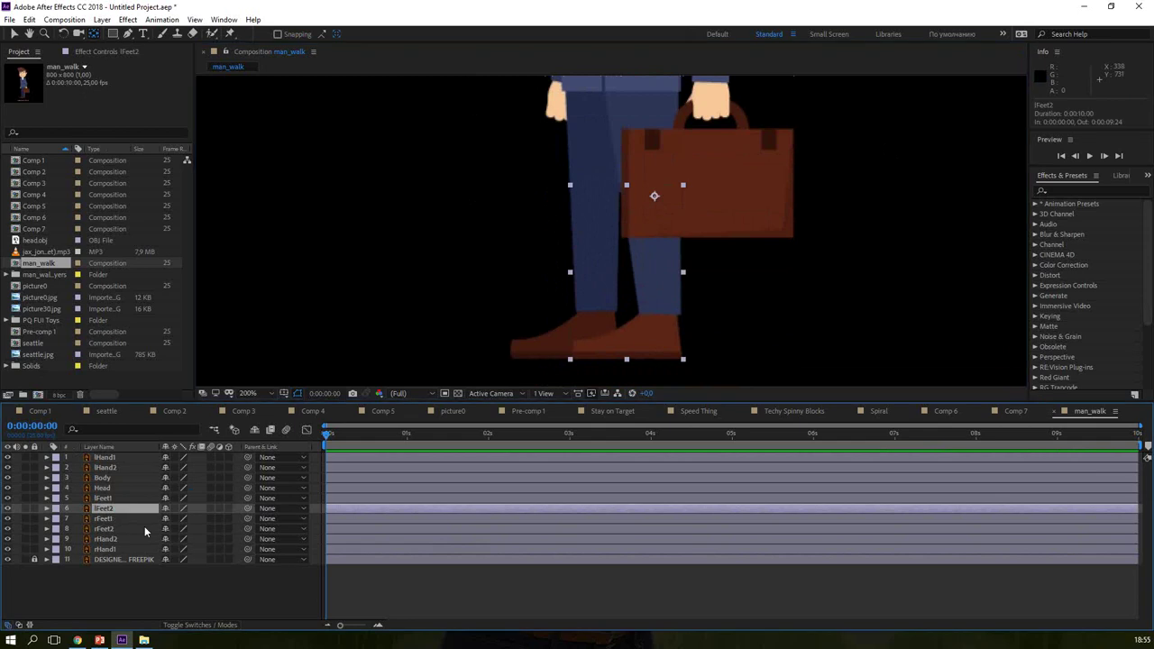
# Step: Parent lFeet2 to lFeet1 and rFeet2 to rFeet1, and parent lFeet1 and rFeet1 to Body
pyautogui.click(271, 510)
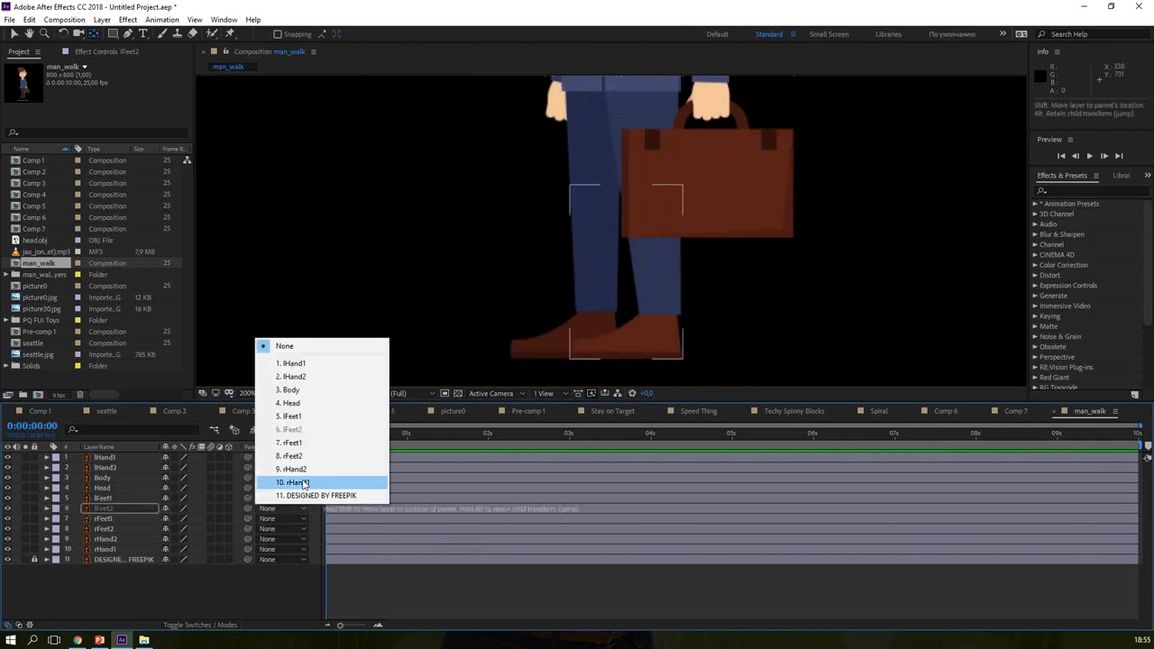
pyautogui.click(314, 418)
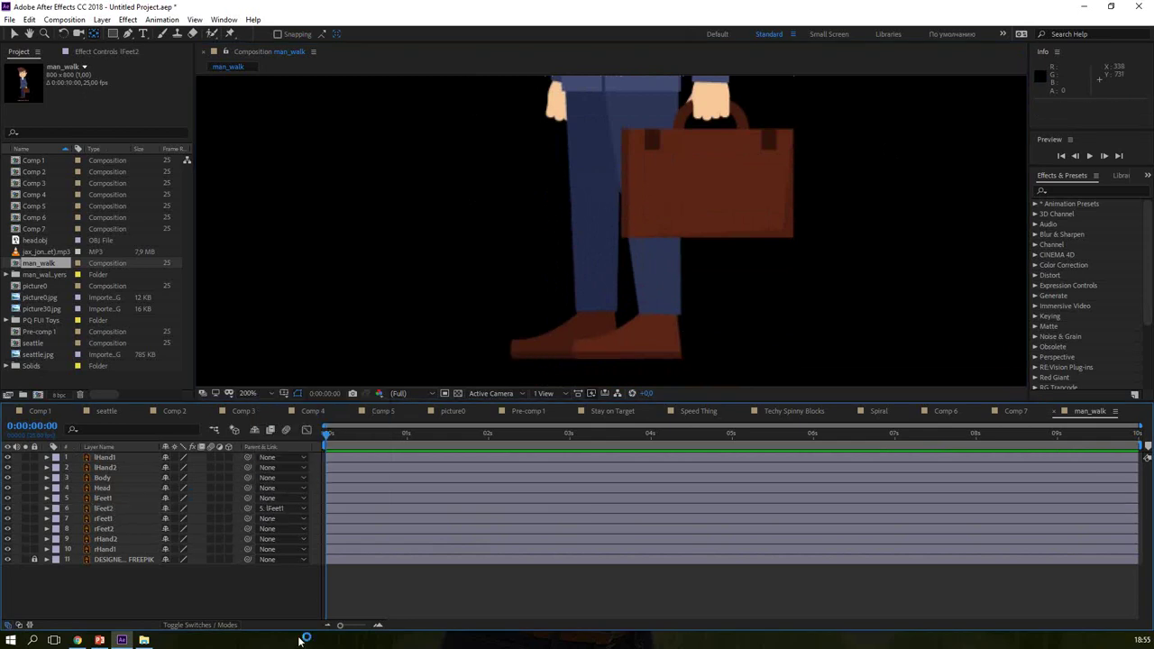
pyautogui.click(271, 500)
pyautogui.click(306, 382)
pyautogui.click(109, 520)
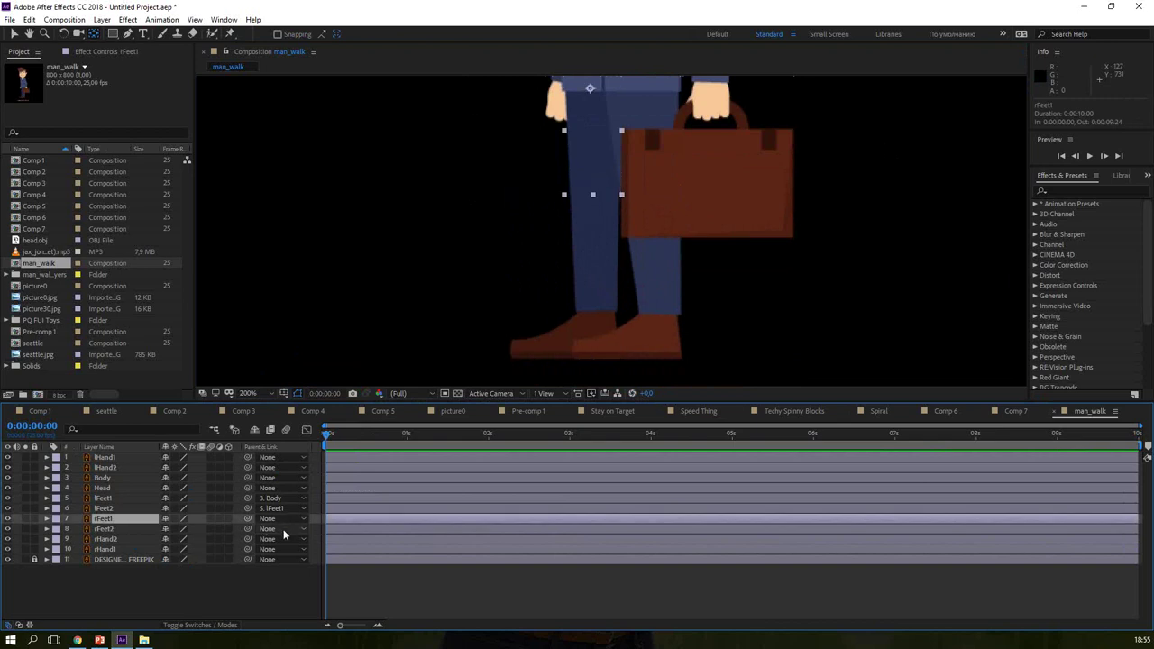
pyautogui.click(283, 529)
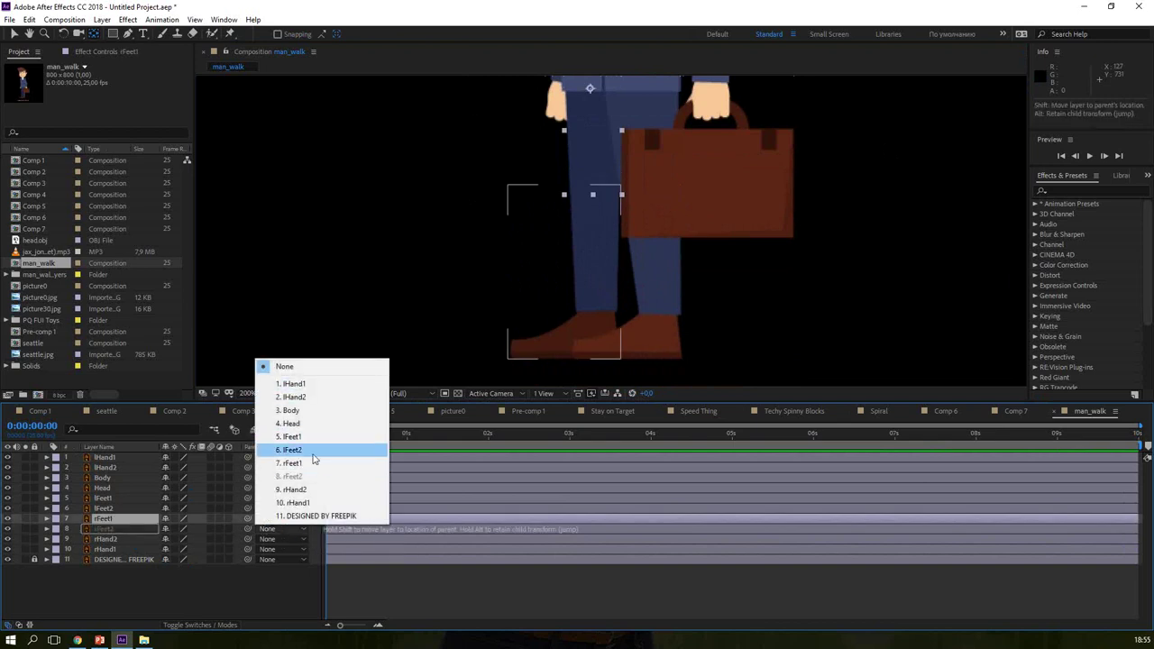
pyautogui.click(297, 462)
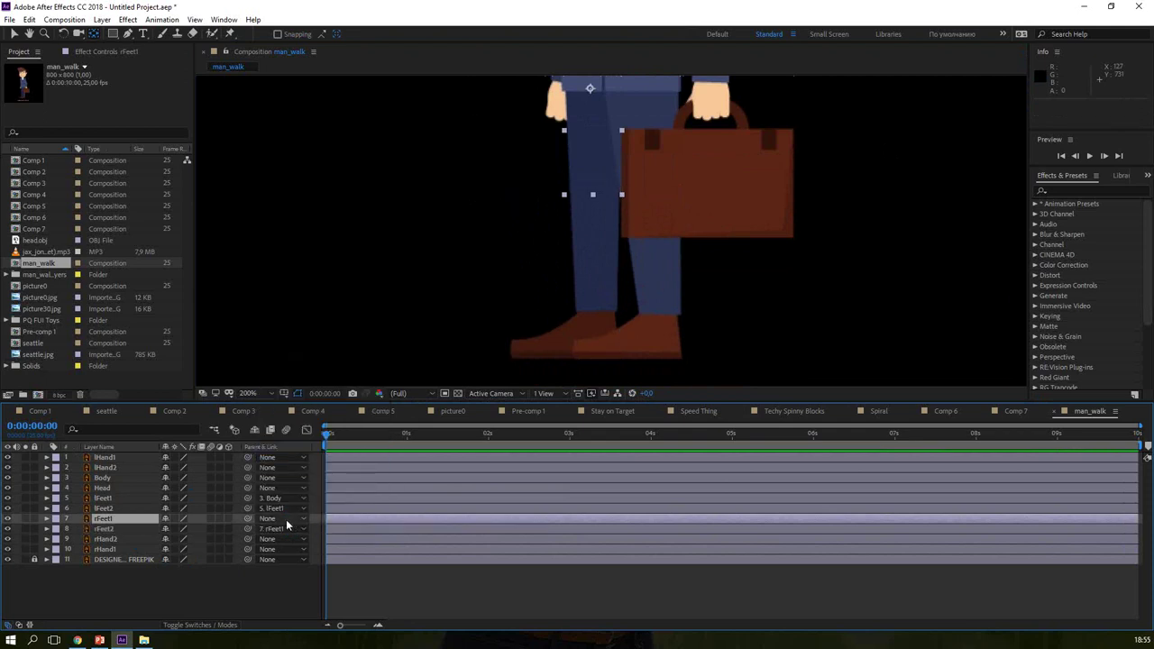
pyautogui.click(286, 520)
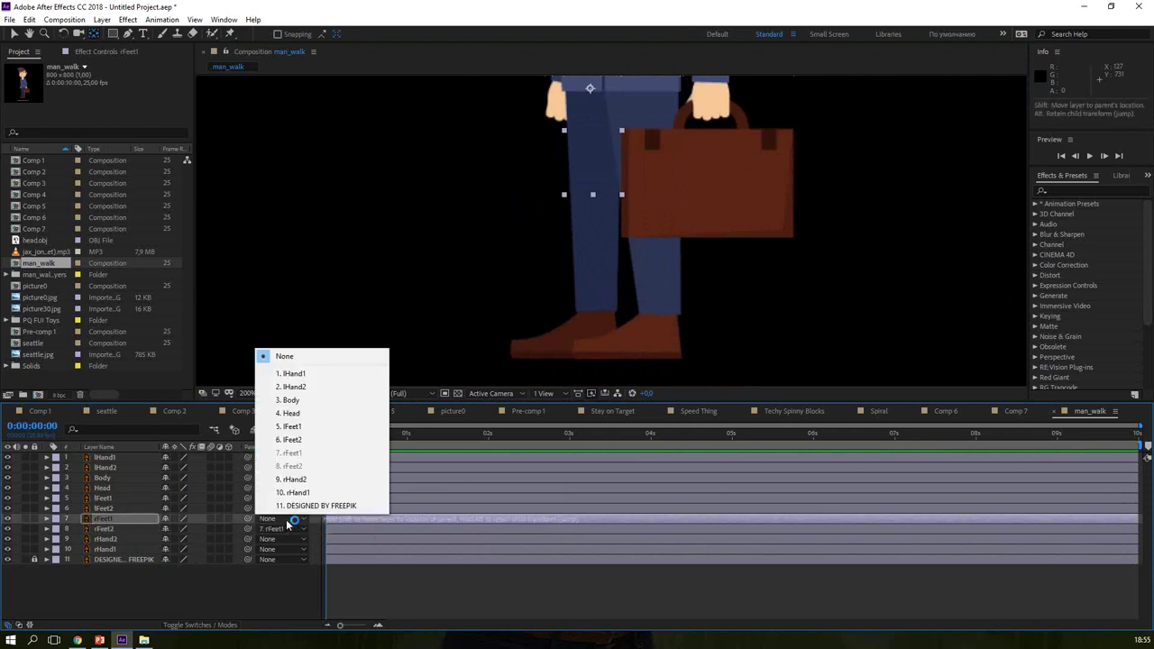
pyautogui.click(320, 400)
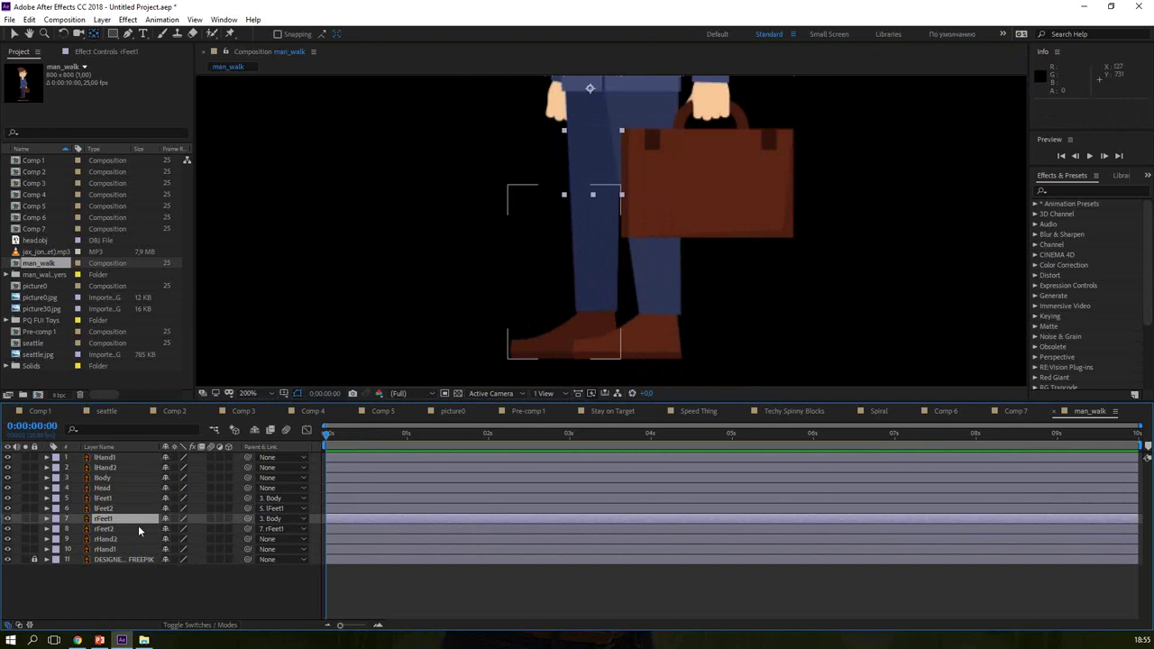
# Step: Parent lHand2 to lHand1 and lHand1 to Body
pyautogui.click(109, 467)
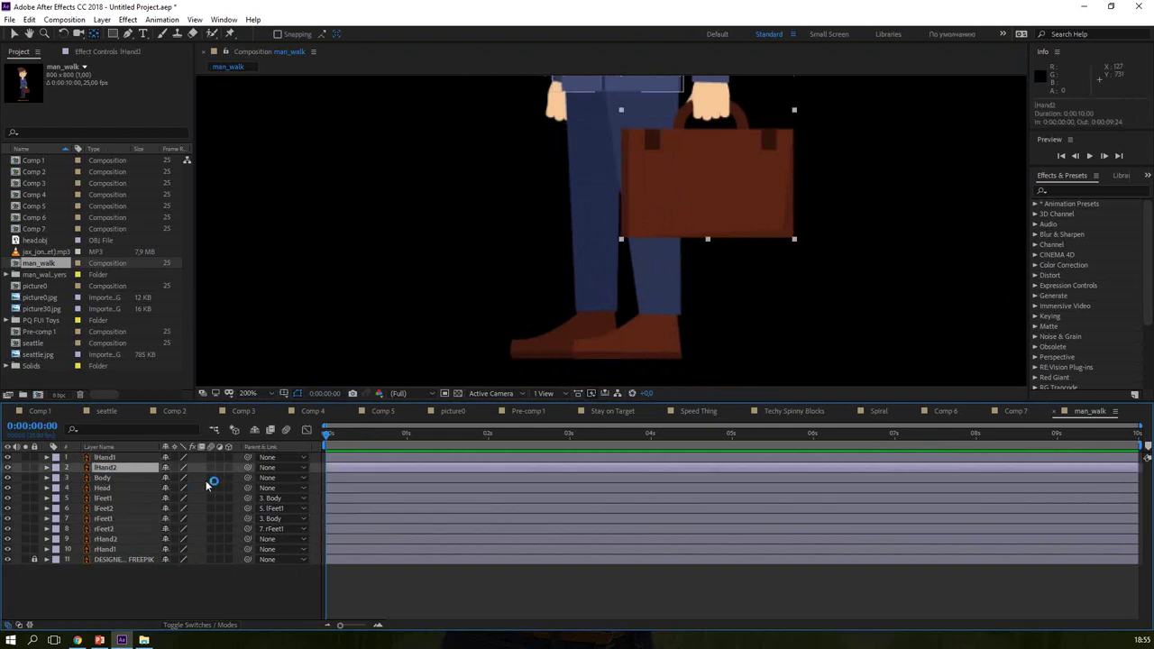
pyautogui.click(293, 468)
pyautogui.click(302, 322)
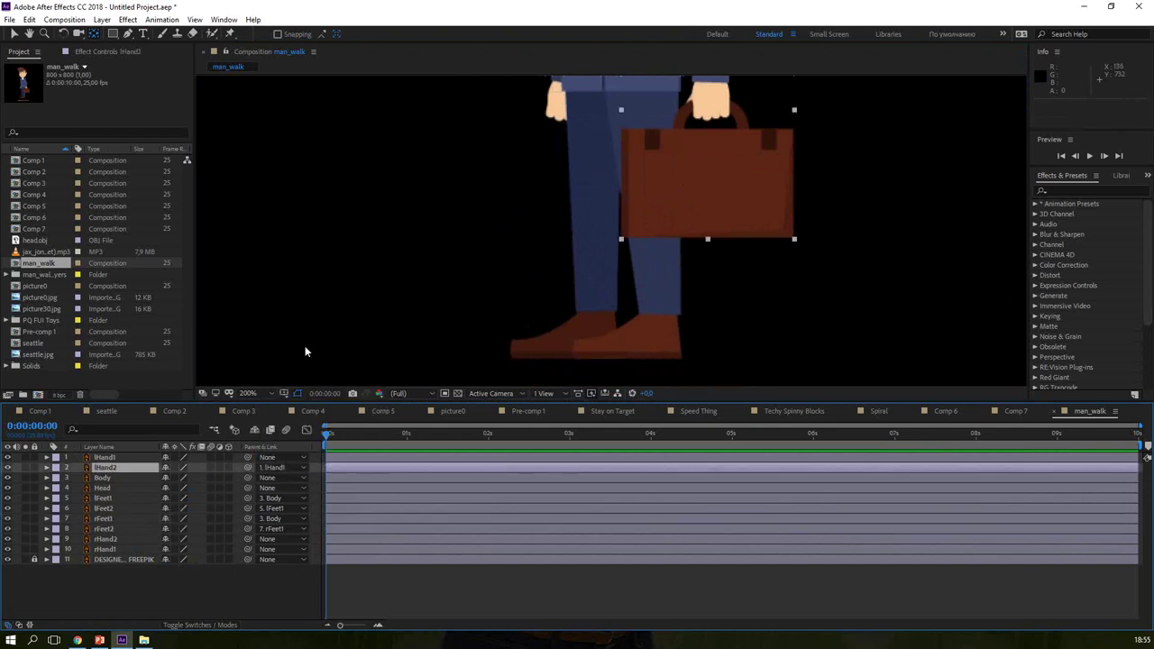
pyautogui.click(284, 458)
pyautogui.click(300, 513)
# Step: Parent rHand2 to rHand1, fixing a wrong rFeet1 link, and parent rHand1 to Body
pyautogui.click(127, 528)
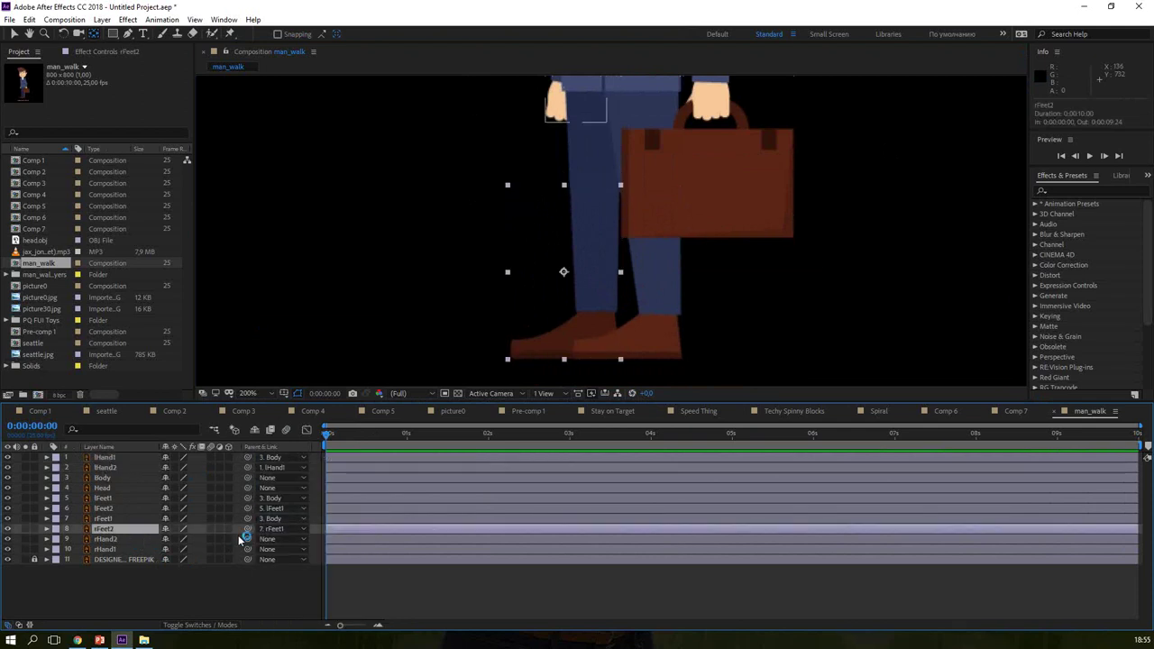
pyautogui.click(124, 539)
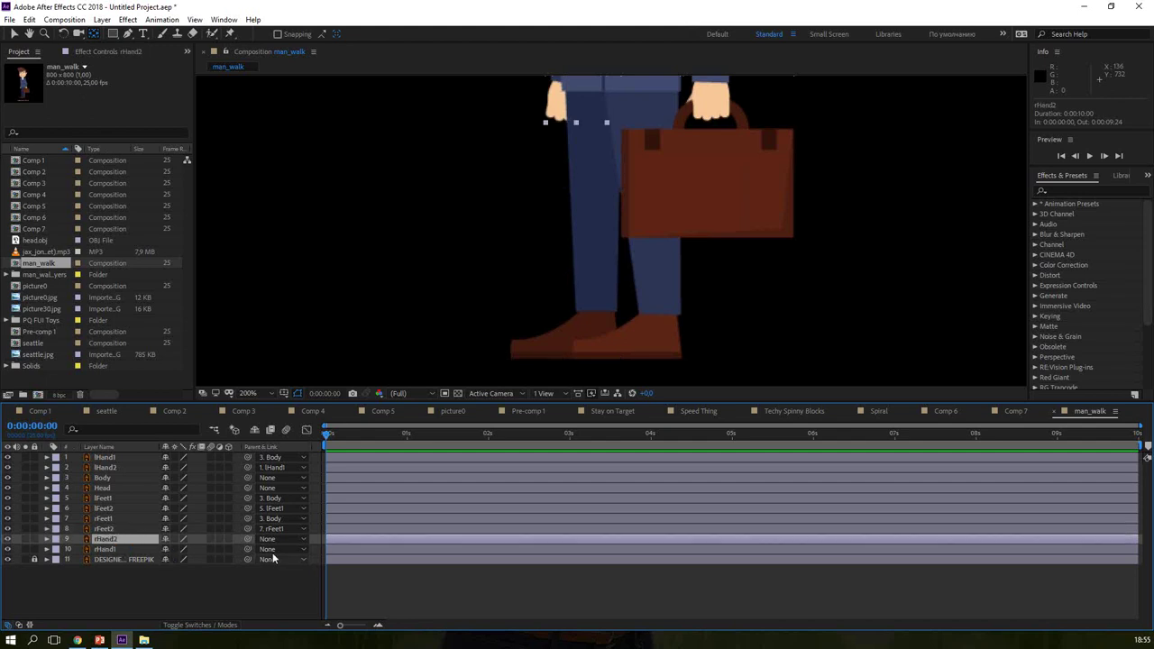
pyautogui.click(277, 540)
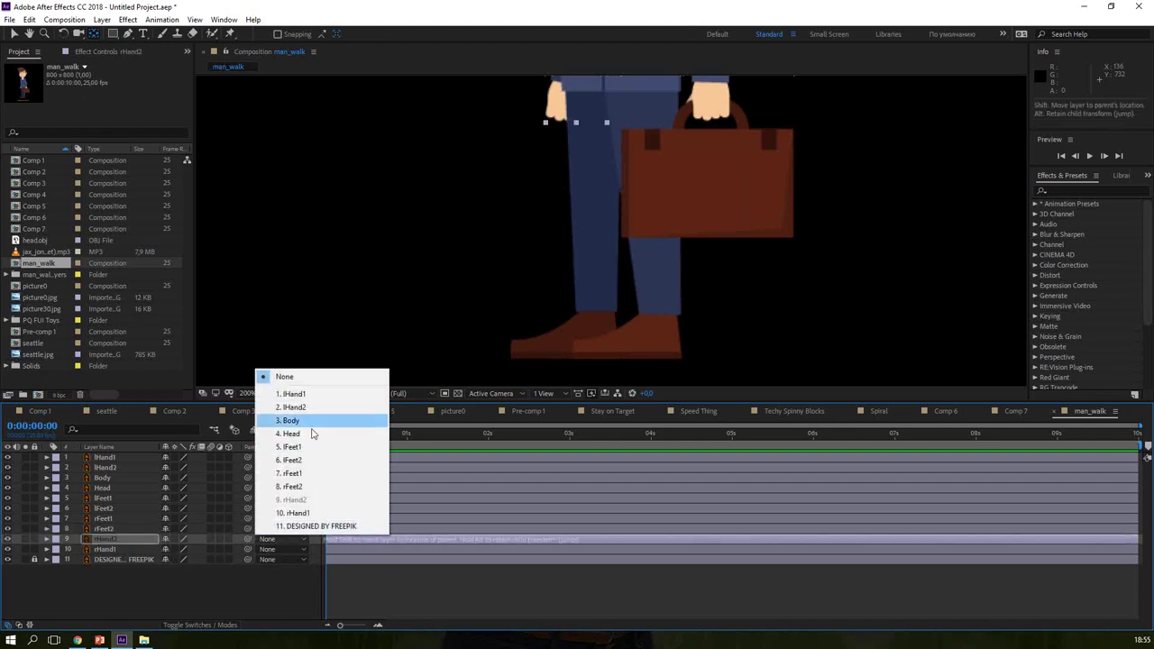
pyautogui.click(313, 474)
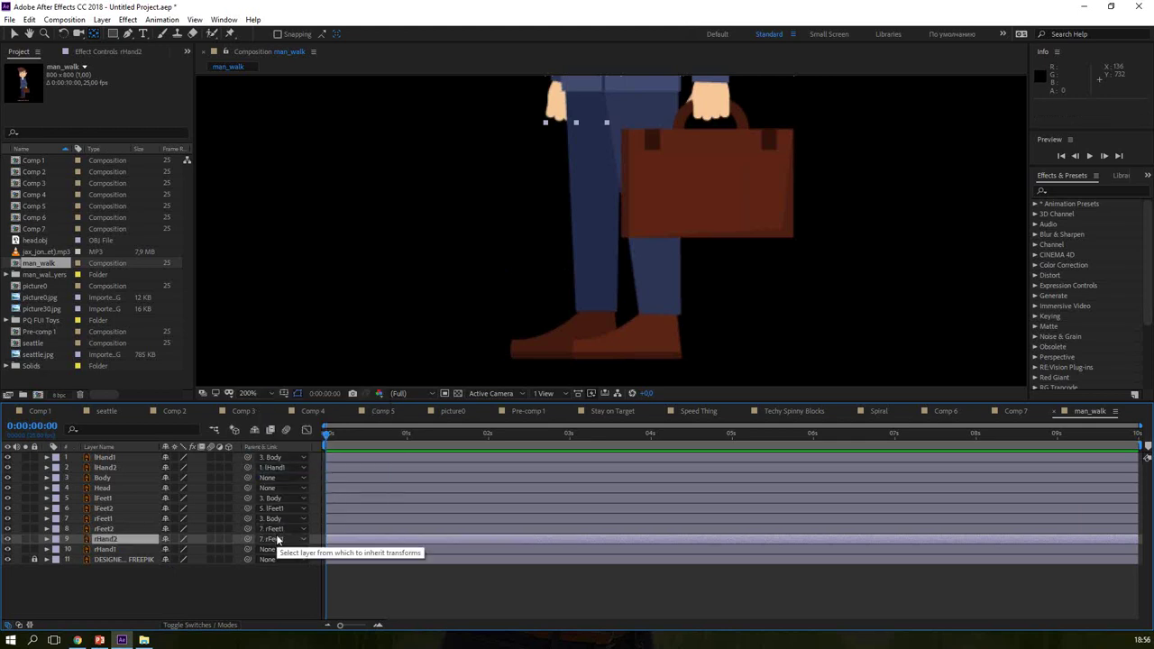
pyautogui.click(280, 539)
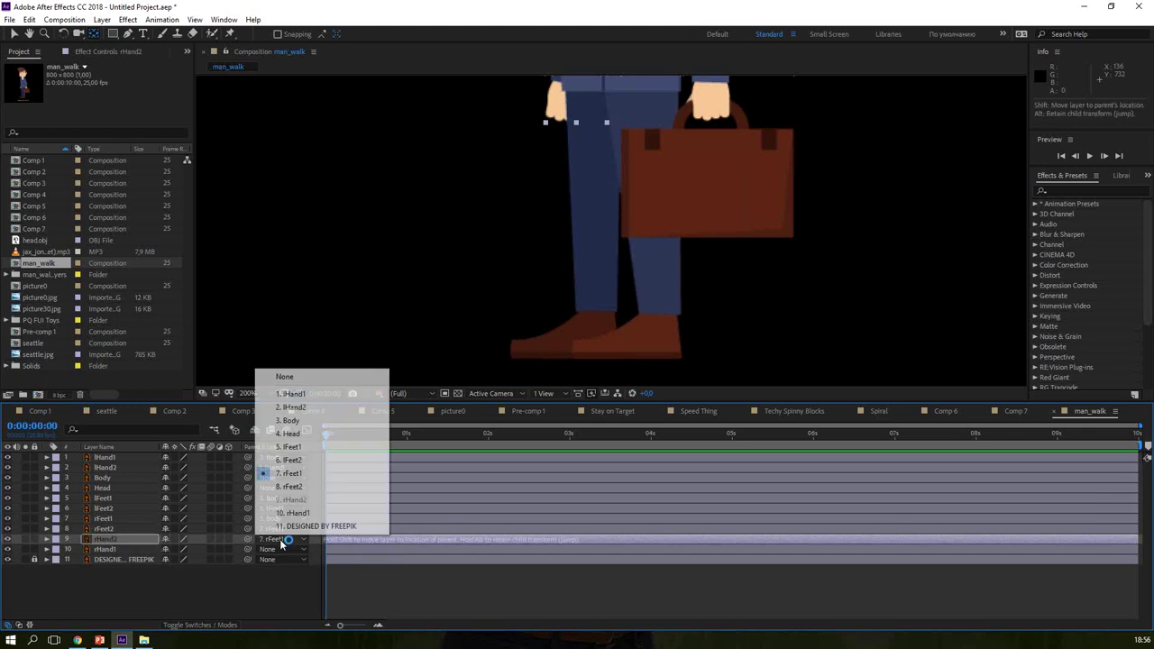
pyautogui.click(293, 513)
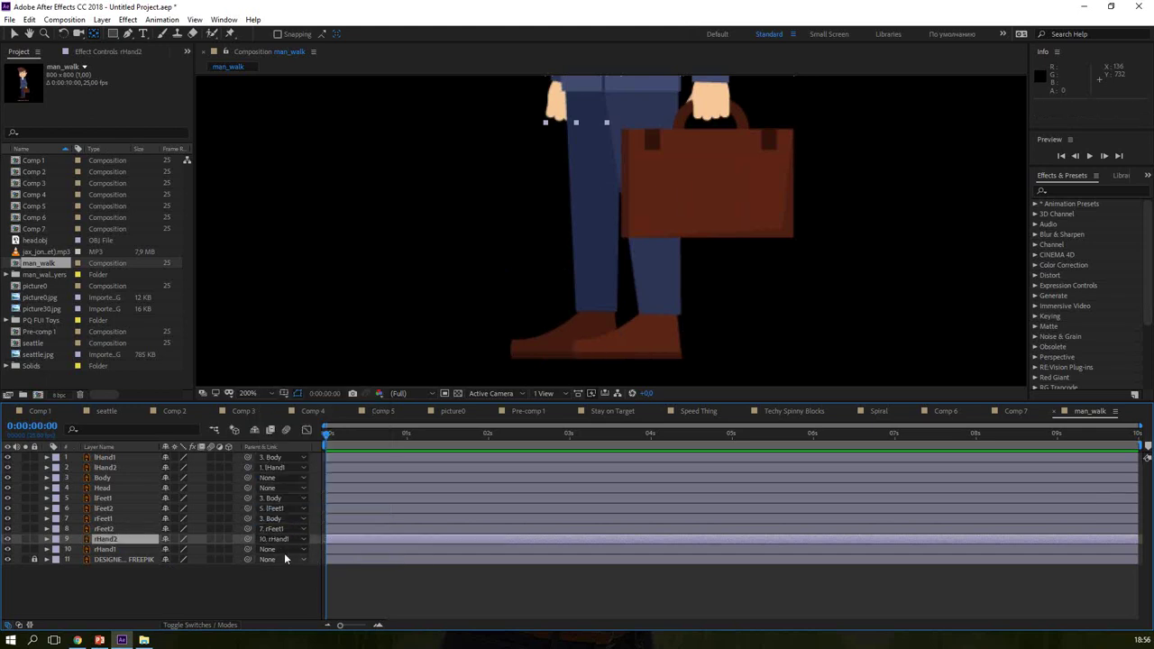
pyautogui.click(275, 550)
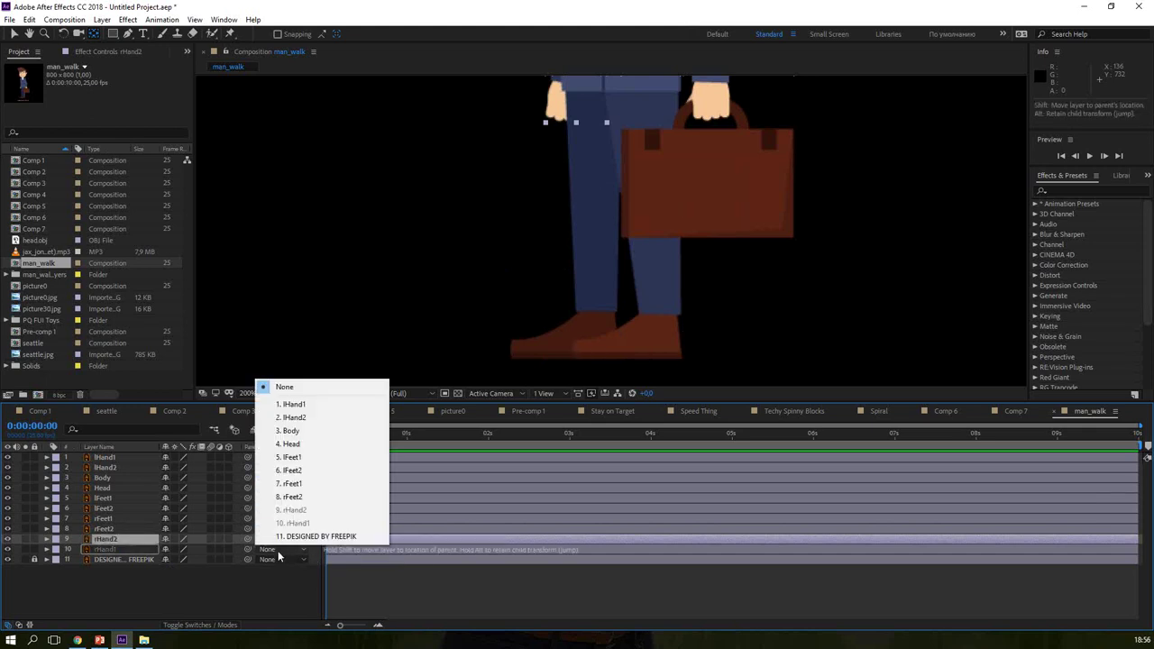
pyautogui.click(302, 431)
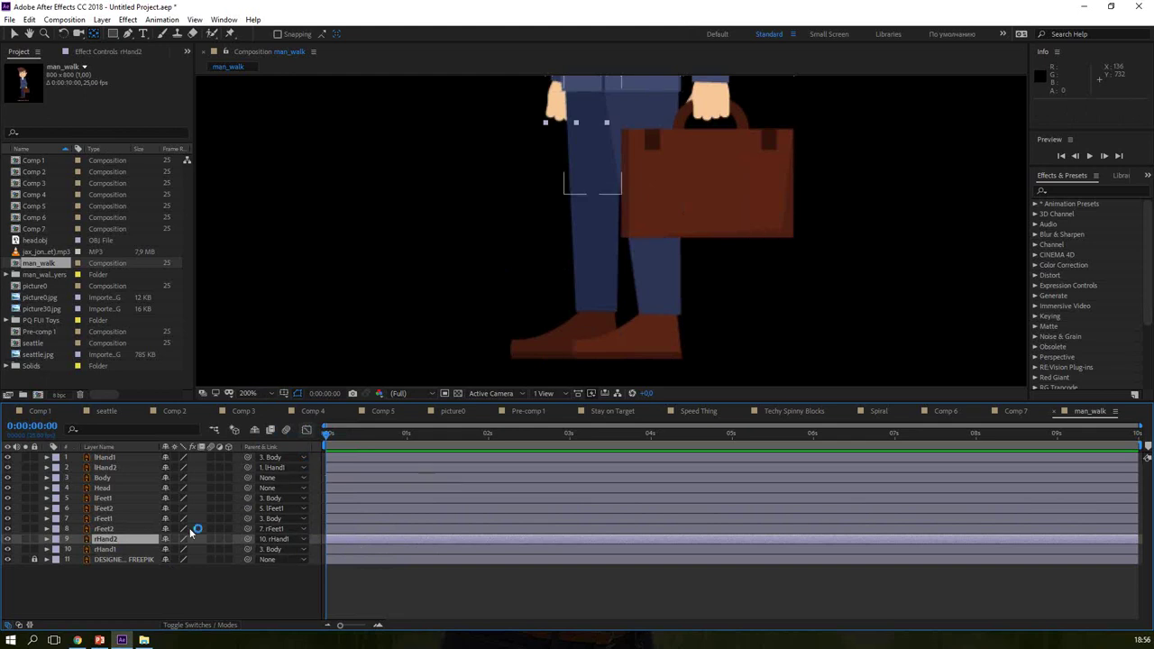
# Step: Make the Head layer a child of Body
pyautogui.click(114, 478)
pyautogui.click(271, 478)
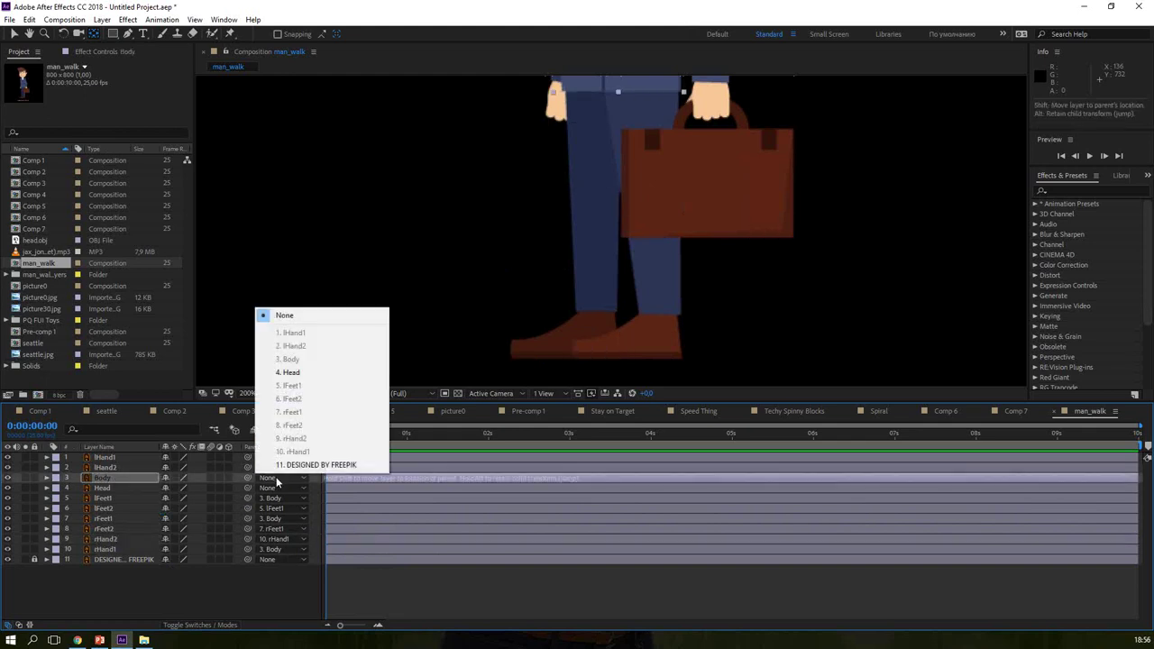
pyautogui.click(276, 488)
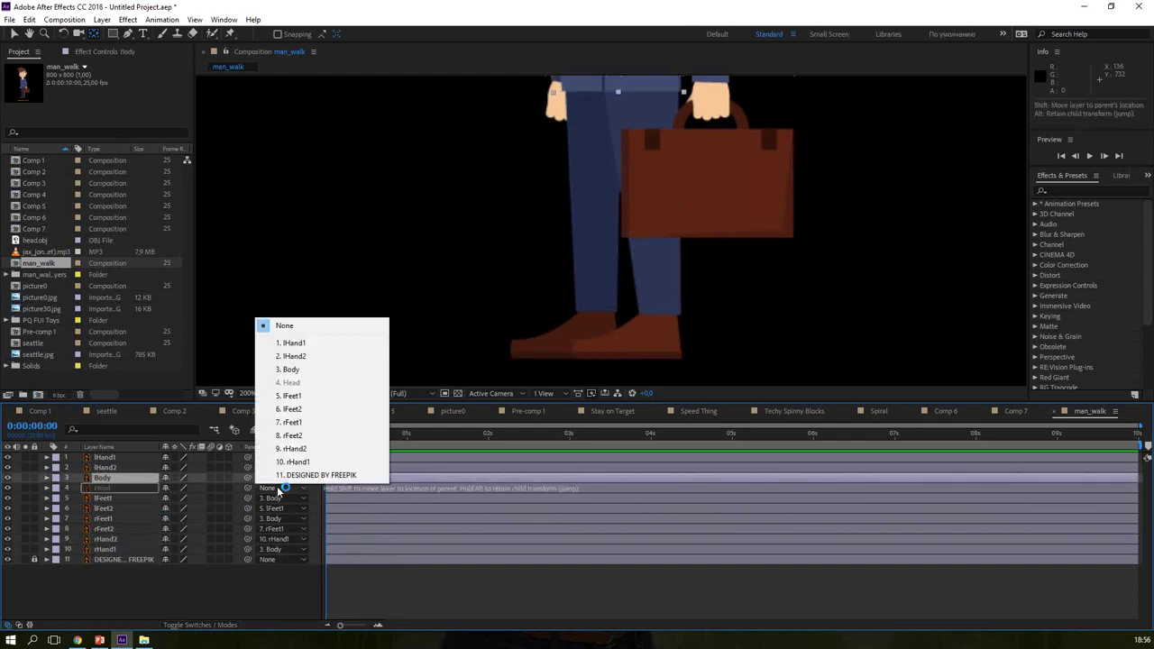
pyautogui.click(302, 370)
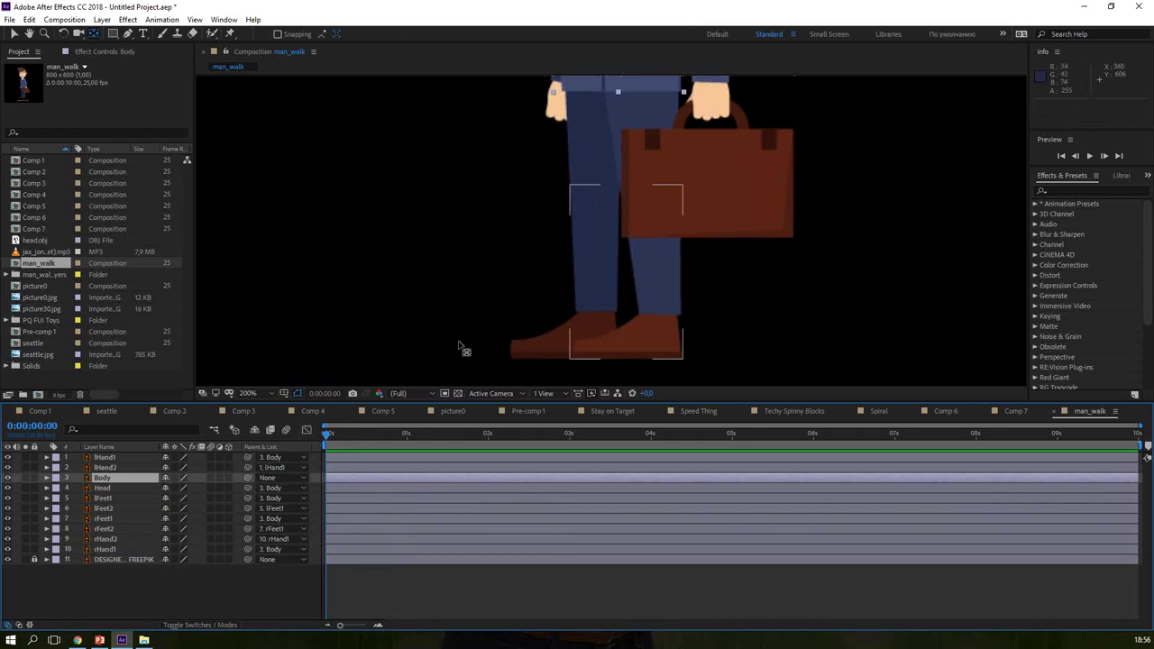
# Step: Fit the view, drag Body to confirm the character follows, undo the move, and deselect
pyautogui.click(247, 393)
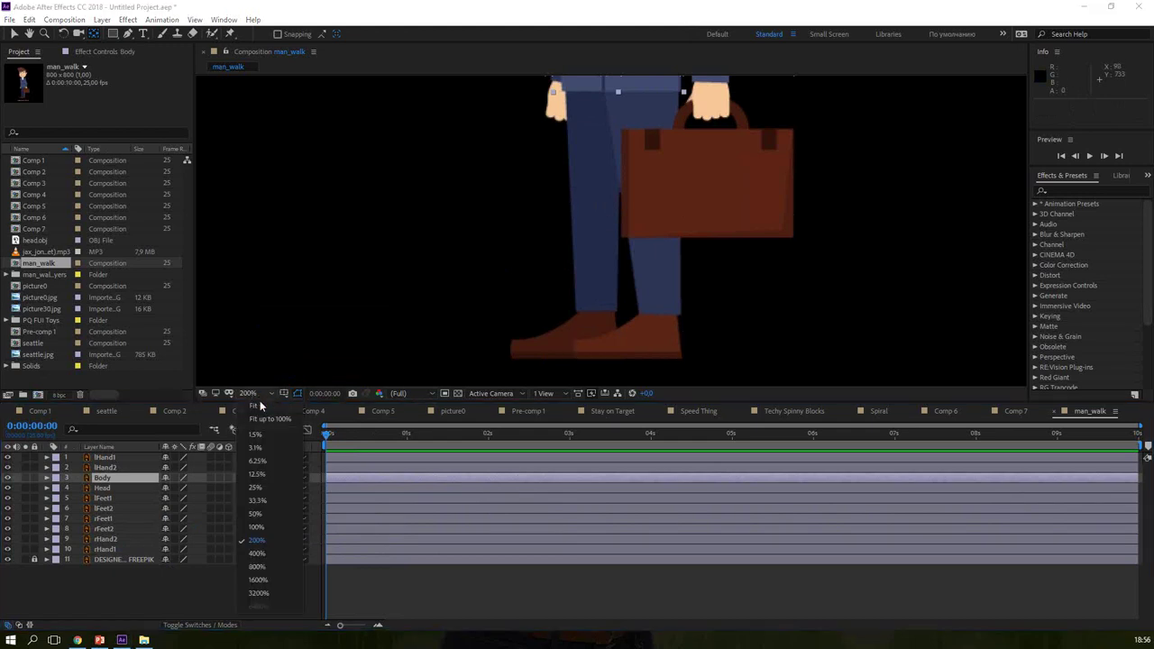
pyautogui.click(262, 404)
pyautogui.click(14, 33)
pyautogui.click(609, 235)
pyautogui.moveTo(609, 234); pyautogui.dragTo(573, 236)
pyautogui.hotkey('ctrl', 'z')
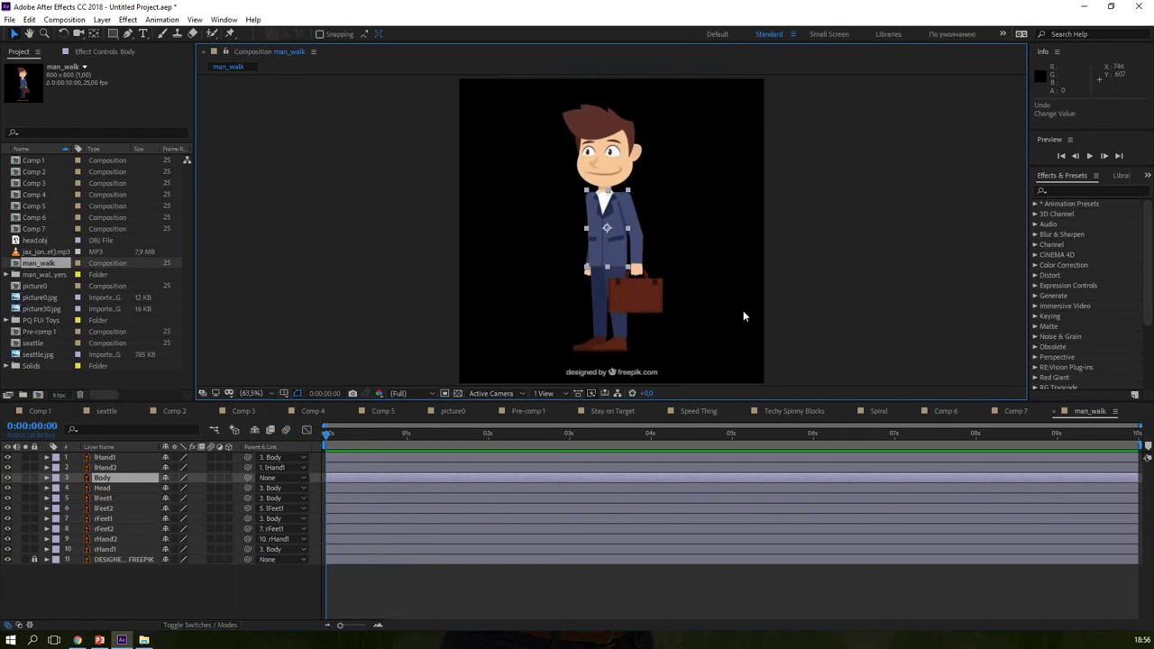
pyautogui.click(853, 268)
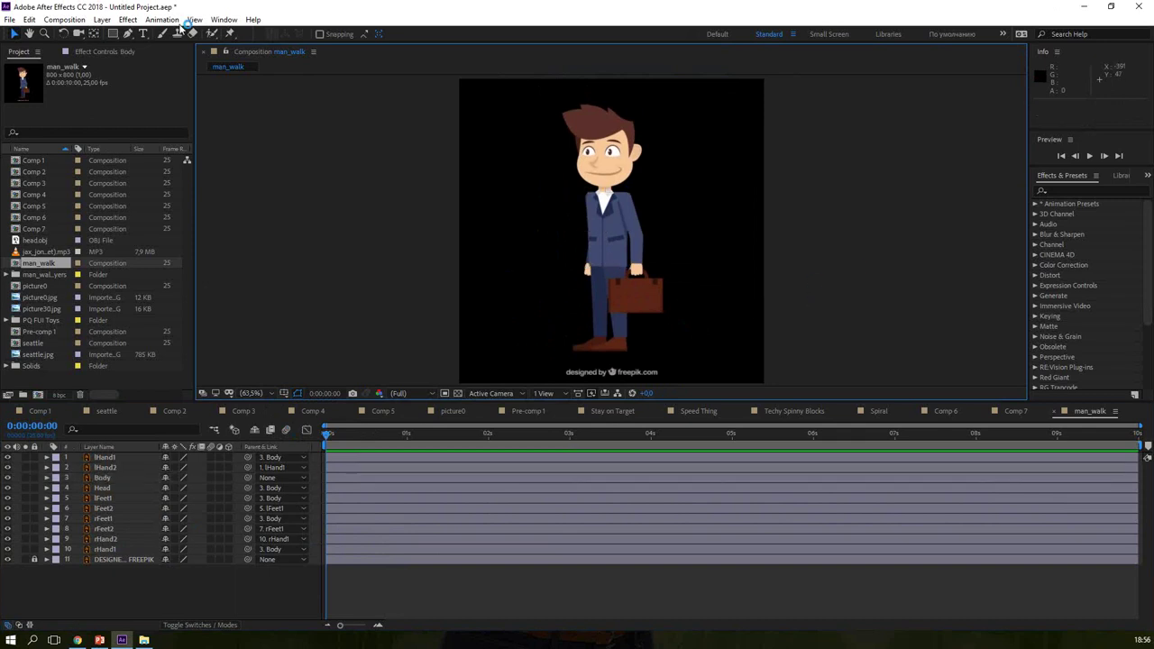
pyautogui.click(223, 19)
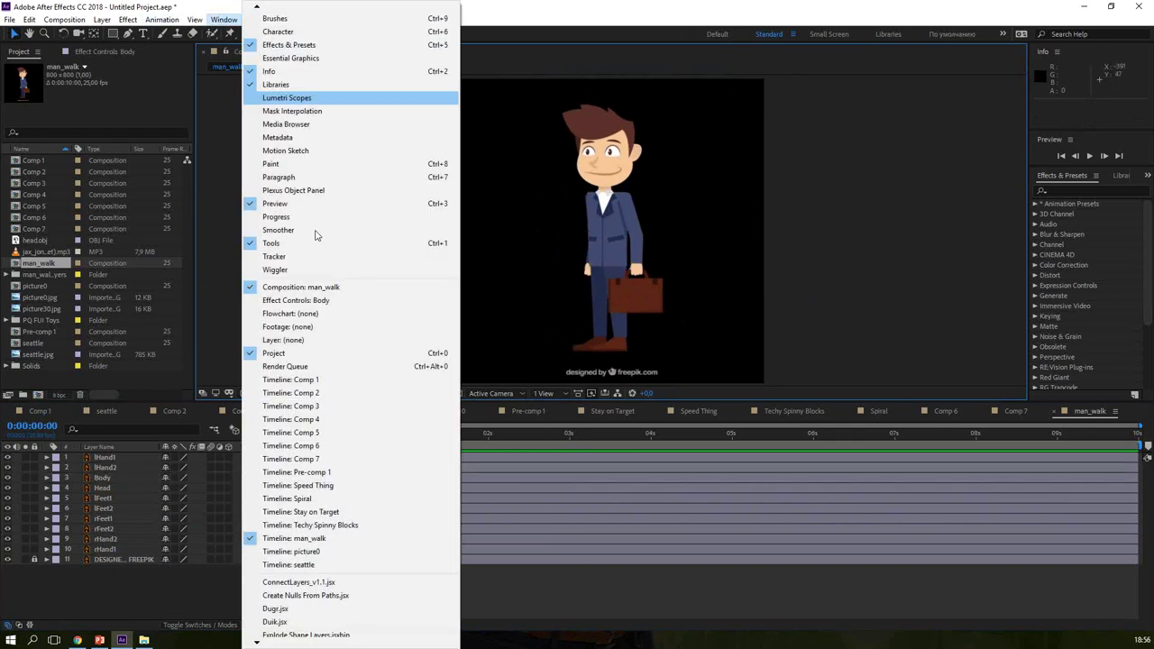
# Step: Launch Duik.jsx and place it as a narrow floating panel beside the character
pyautogui.click(307, 622)
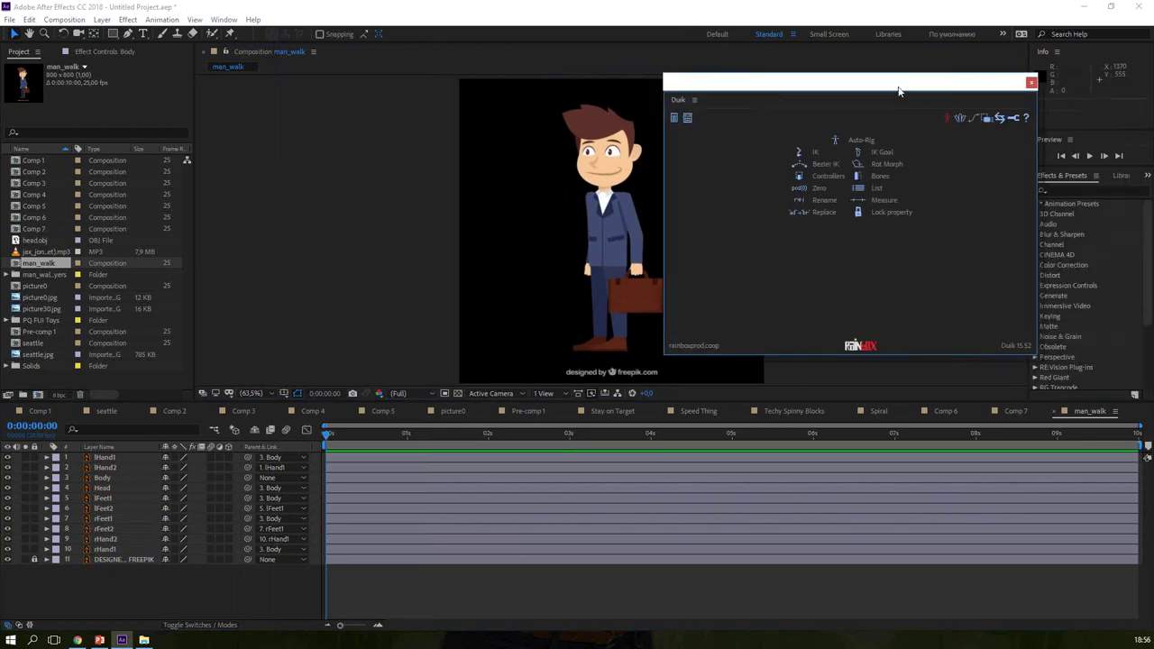
pyautogui.moveTo(899, 90); pyautogui.dragTo(912, 114)
pyautogui.moveTo(679, 247); pyautogui.dragTo(898, 257)
pyautogui.moveTo(974, 110); pyautogui.dragTo(884, 105)
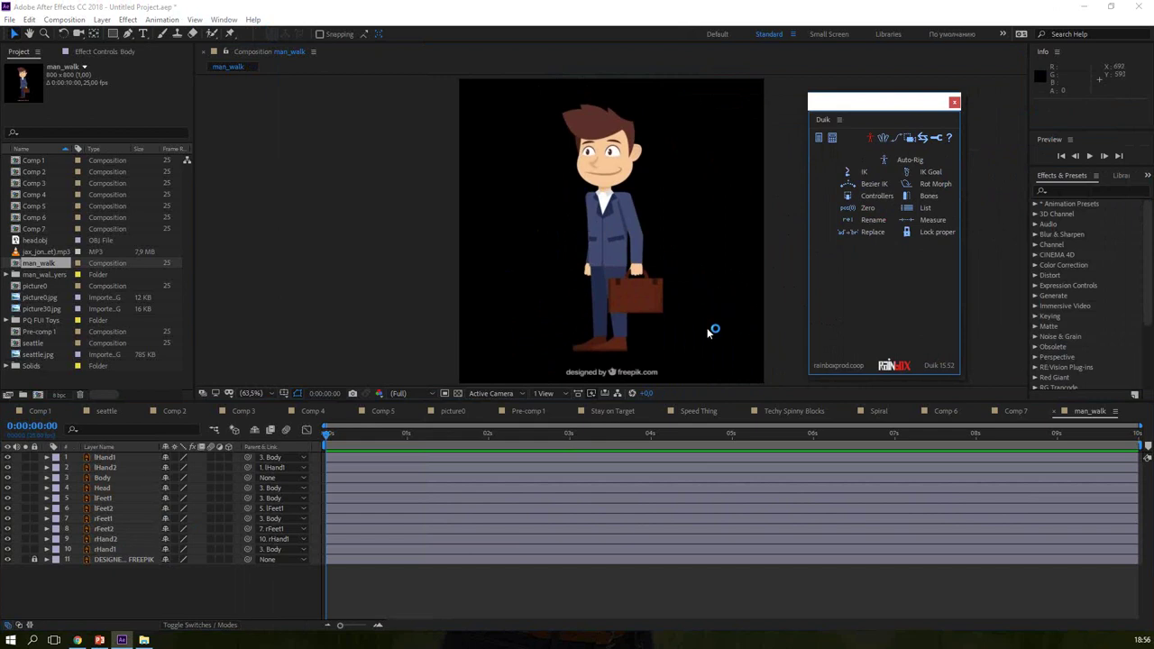
pyautogui.click(646, 269)
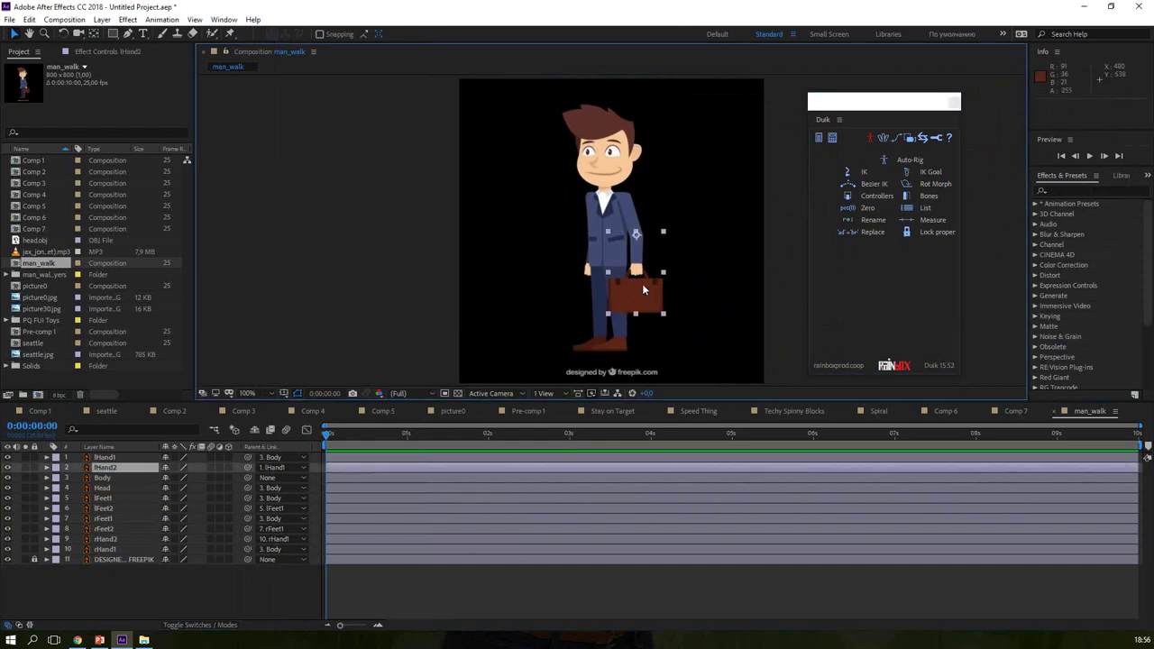
# Step: Create a C_lHand2 controller and place it on the hand above the briefcase
pyautogui.scroll(1, 643, 289)
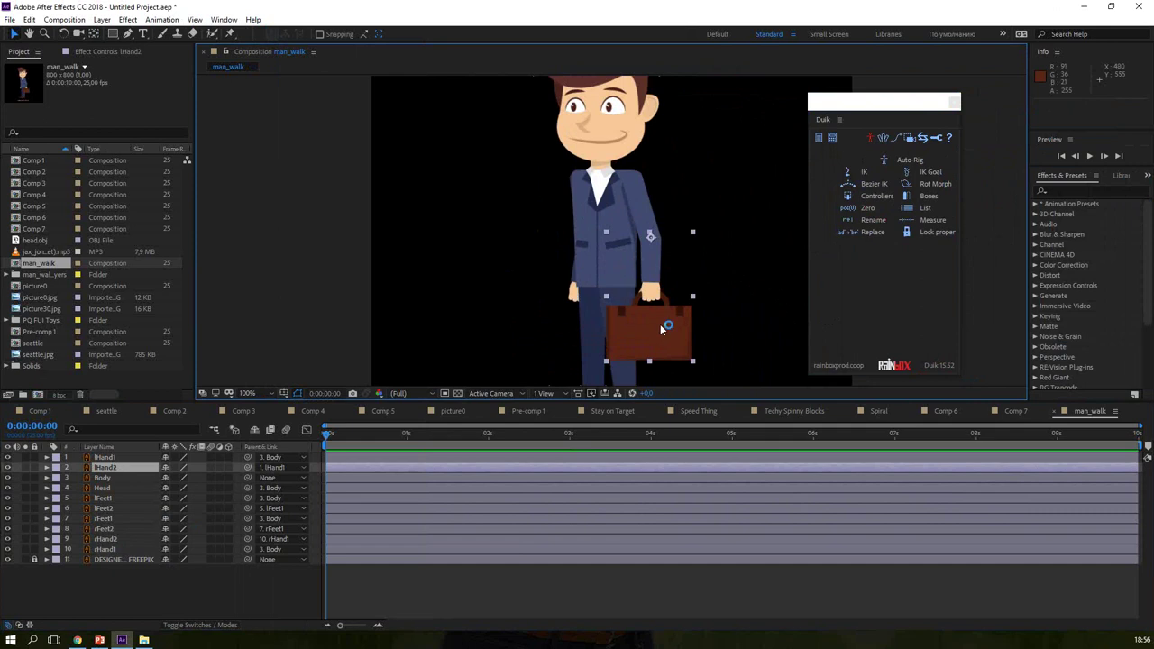
pyautogui.click(877, 197)
pyautogui.click(927, 282)
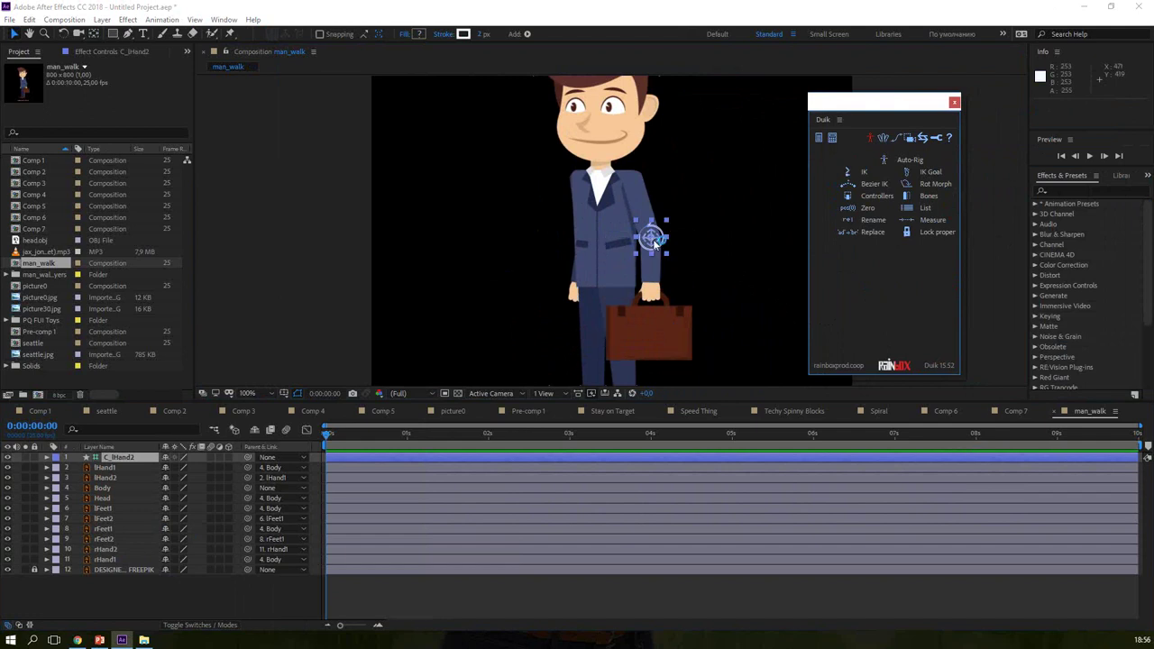
pyautogui.moveTo(651, 237); pyautogui.dragTo(651, 294)
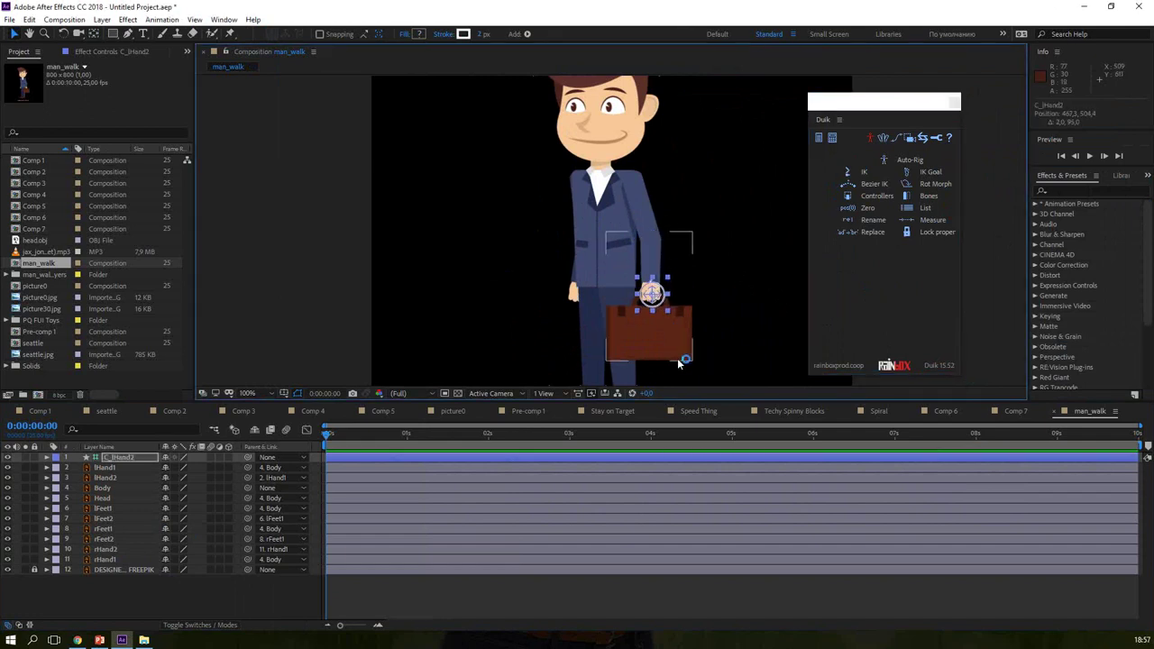
# Step: Build a two-layer IK on lHand1, lHand2 and C_lHand2, test-bend the arm, then undo
pyautogui.click(651, 200)
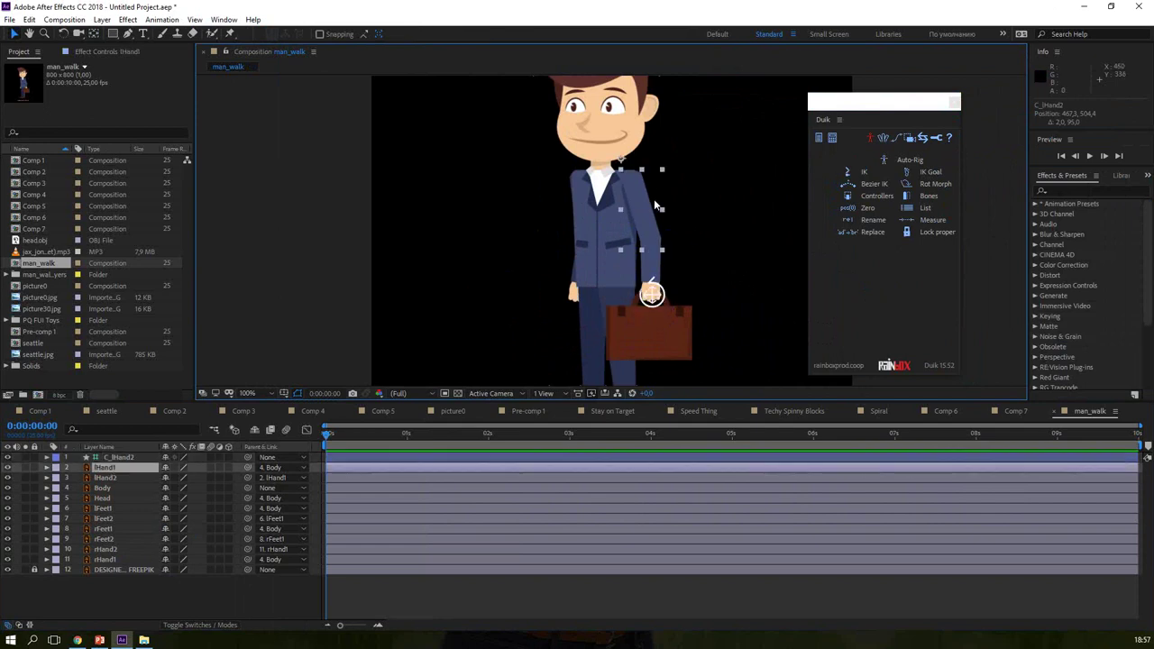
pyautogui.keyDown('shift'); pyautogui.click(646, 278); pyautogui.keyUp('shift')
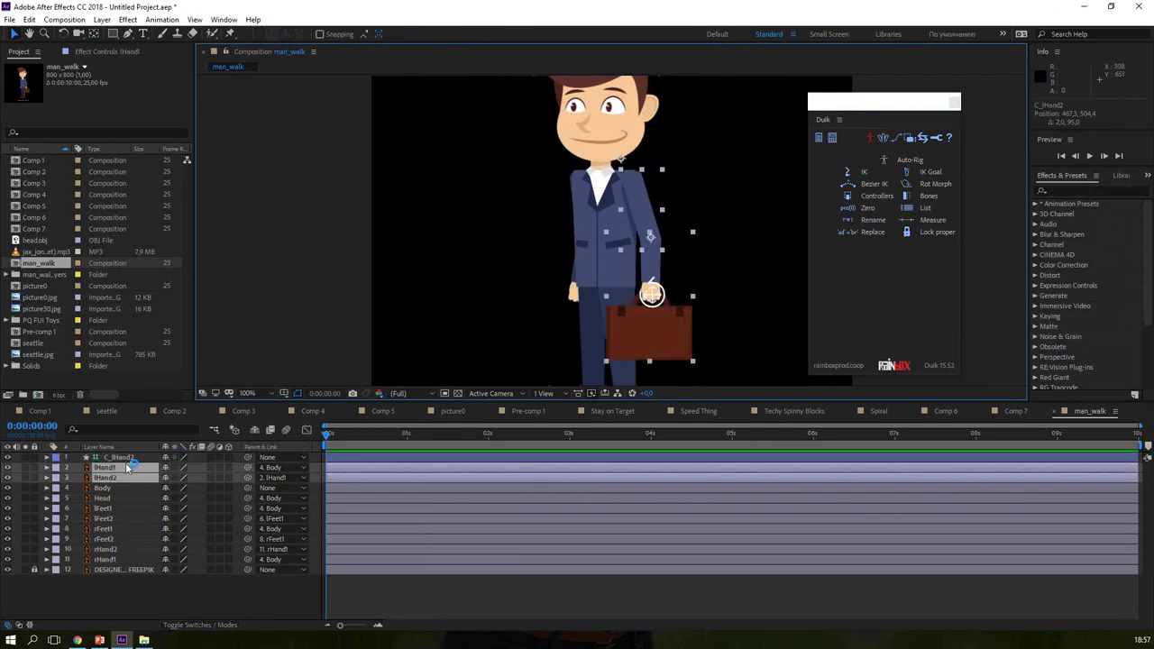
pyautogui.keyDown('ctrl'); pyautogui.click(126, 458); pyautogui.keyUp('ctrl')
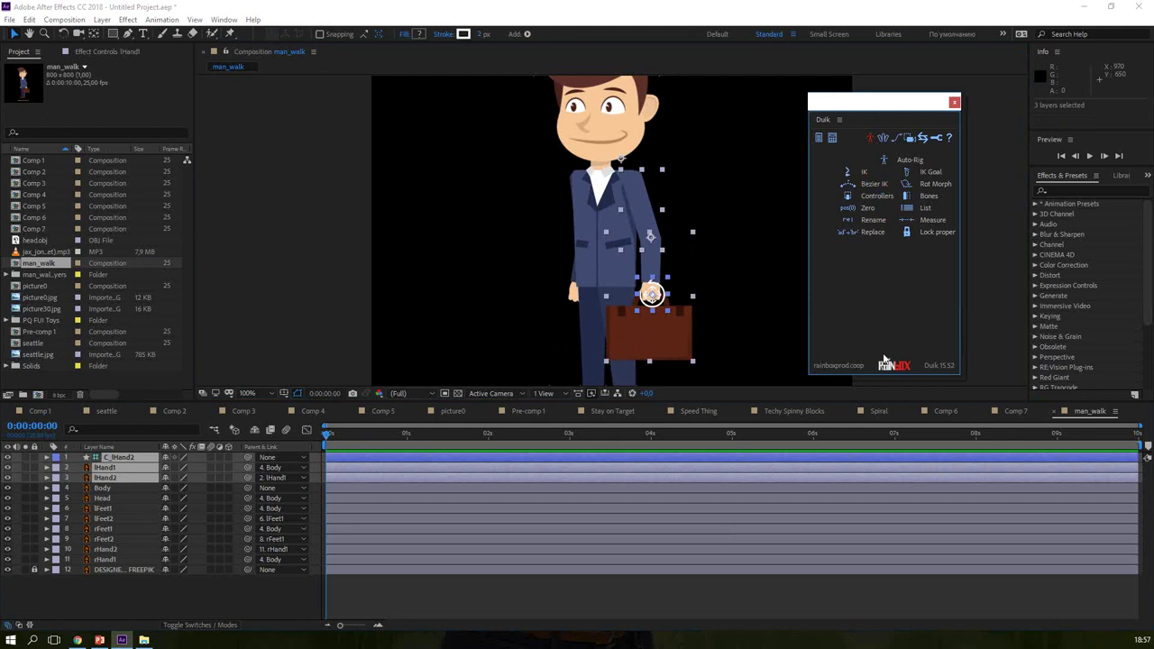
pyautogui.click(863, 176)
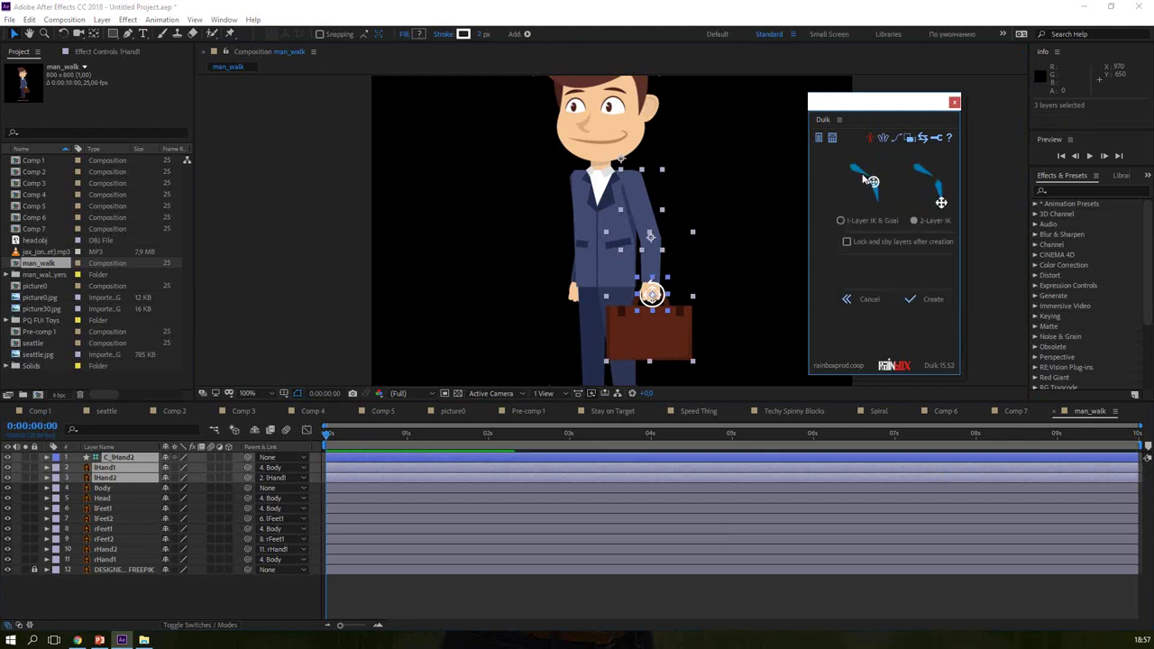
pyautogui.click(924, 301)
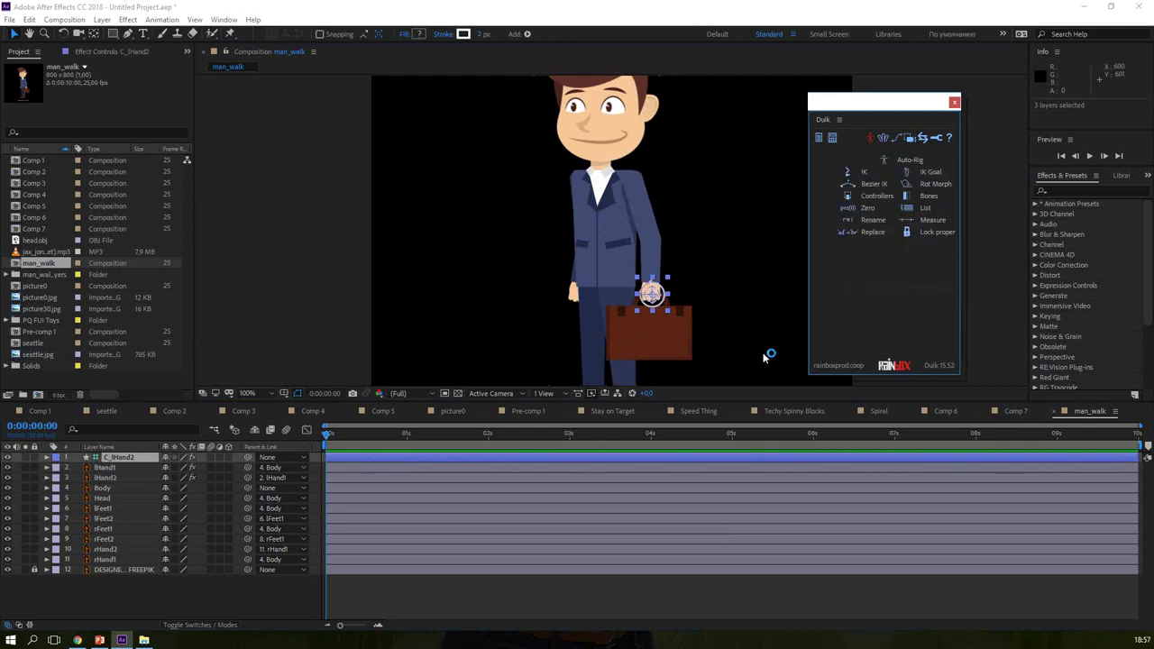
pyautogui.moveTo(654, 294)
pyautogui.mouseDown()
pyautogui.moveTo(694, 284)
pyautogui.moveTo(646, 258)
pyautogui.moveTo(674, 272)
pyautogui.moveTo(684, 262)
pyautogui.mouseUp()
pyautogui.hotkey('ctrl', 'z')
pyautogui.moveTo(726, 319); pyautogui.dragTo(734, 149)
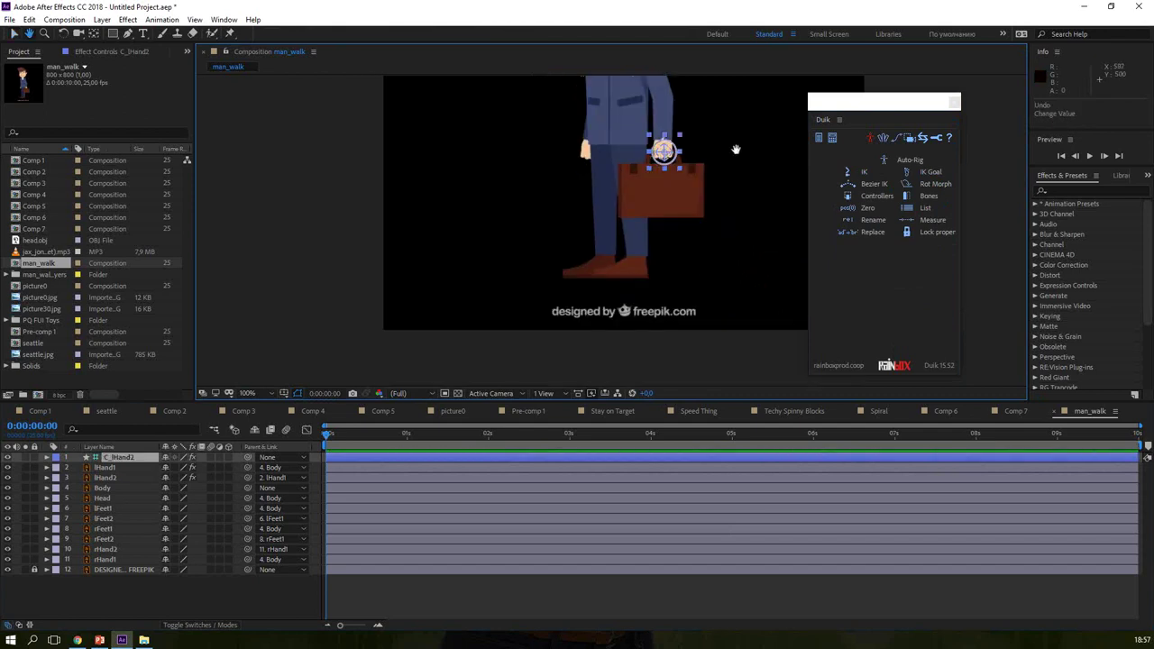
# Step: Create C_lFeet2 and C_rFeet2 controllers and move each onto its foot
pyautogui.click(635, 275)
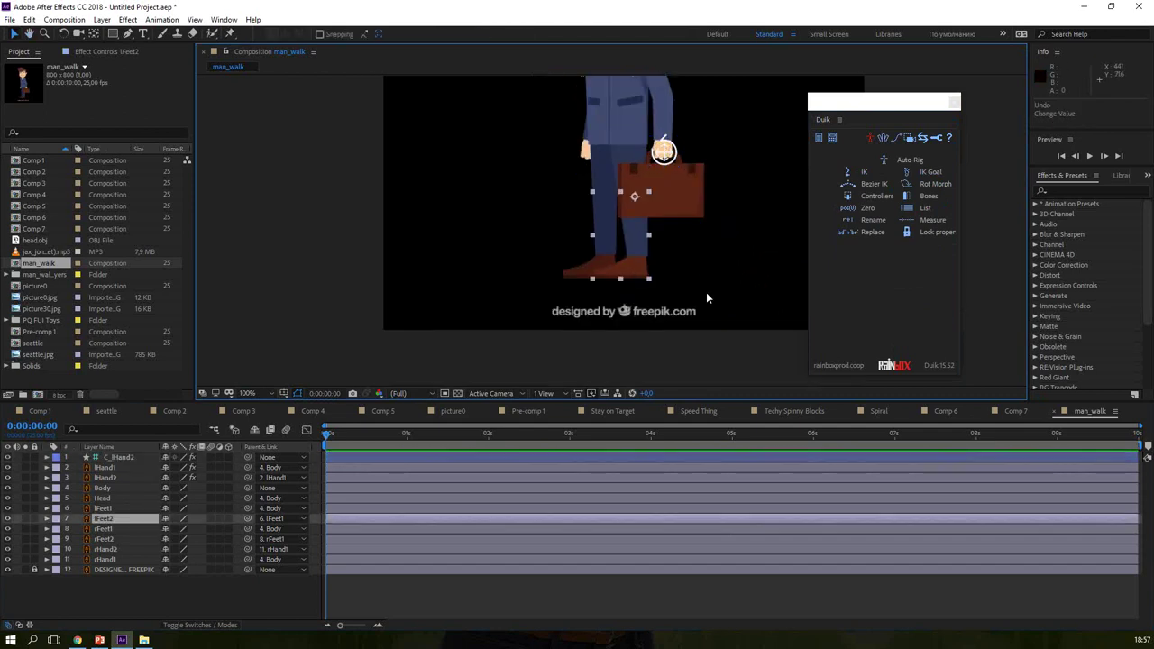
pyautogui.click(870, 198)
pyautogui.click(929, 279)
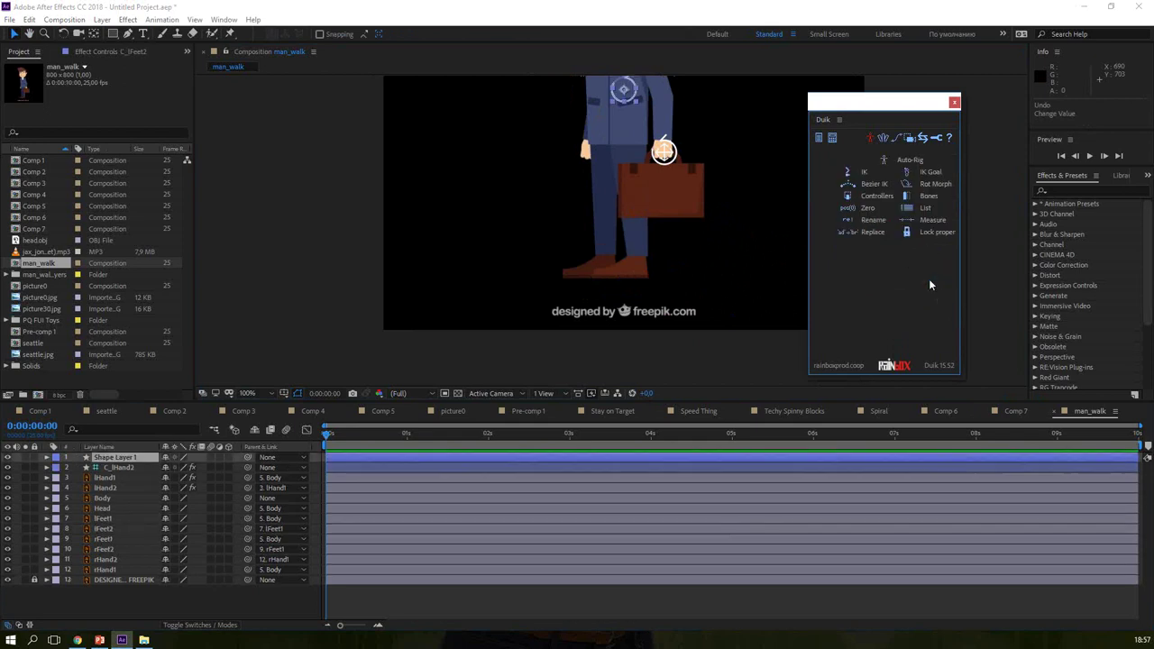
pyautogui.moveTo(635, 195)
pyautogui.mouseDown()
pyautogui.moveTo(644, 225)
pyautogui.moveTo(634, 267)
pyautogui.mouseUp()
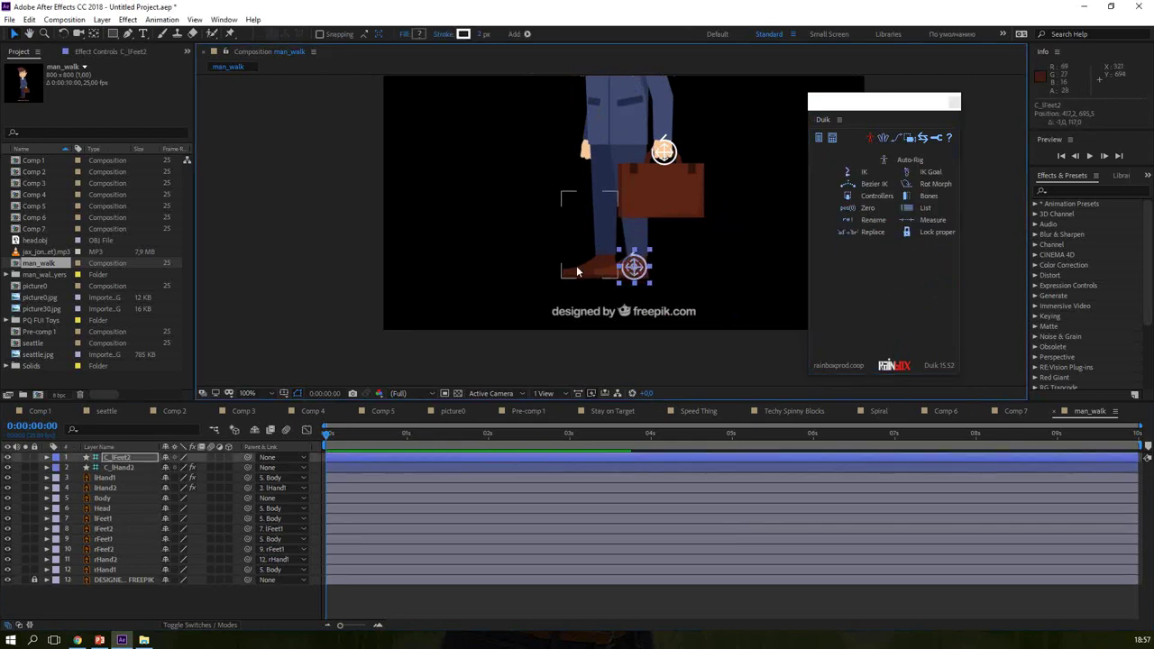
pyautogui.click(584, 255)
pyautogui.click(870, 196)
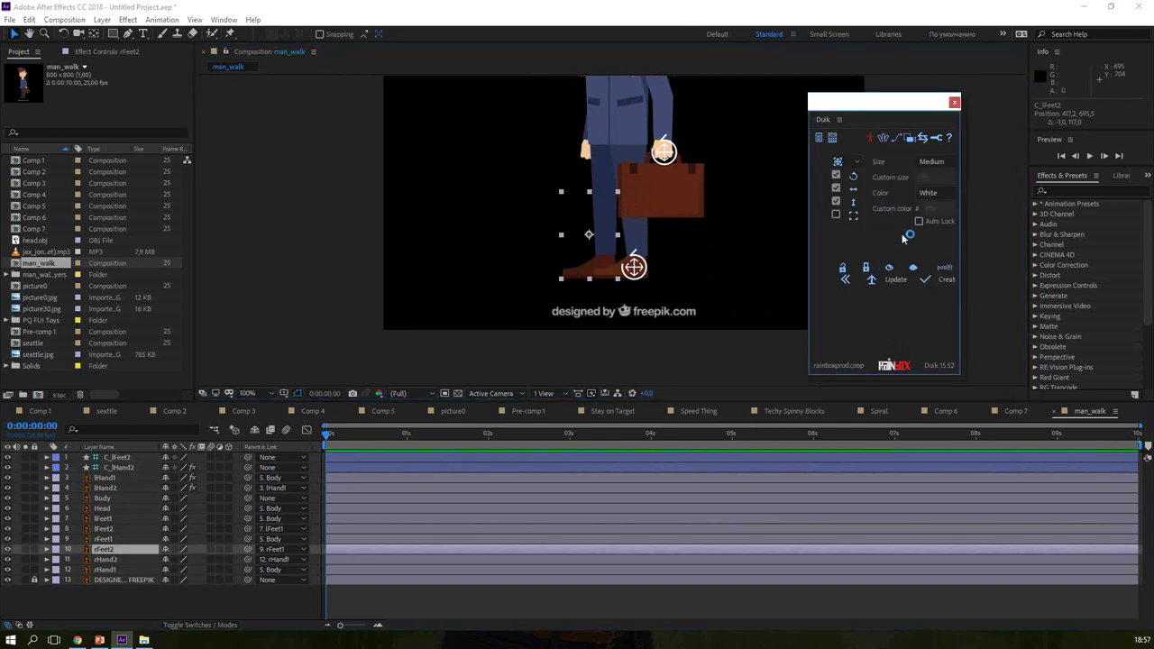
pyautogui.click(934, 280)
pyautogui.moveTo(611, 218); pyautogui.dragTo(614, 256)
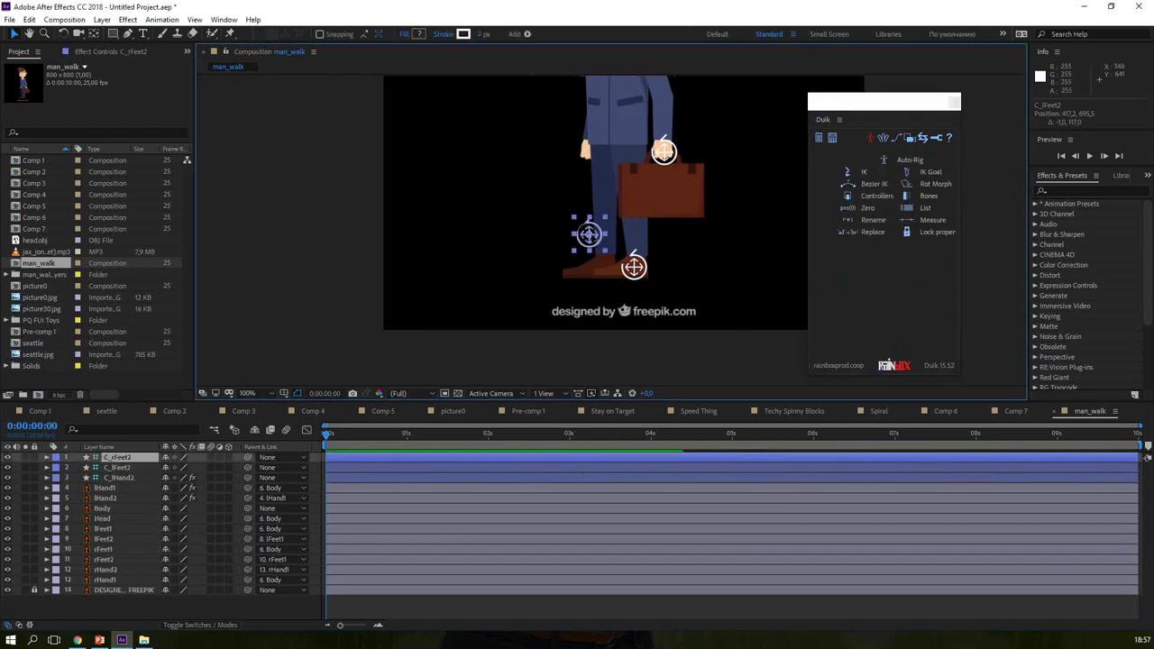
# Step: Create a C_rHand2 controller and move it onto the right hand
pyautogui.moveTo(529, 267); pyautogui.dragTo(549, 271)
pyautogui.click(622, 230)
pyautogui.click(880, 204)
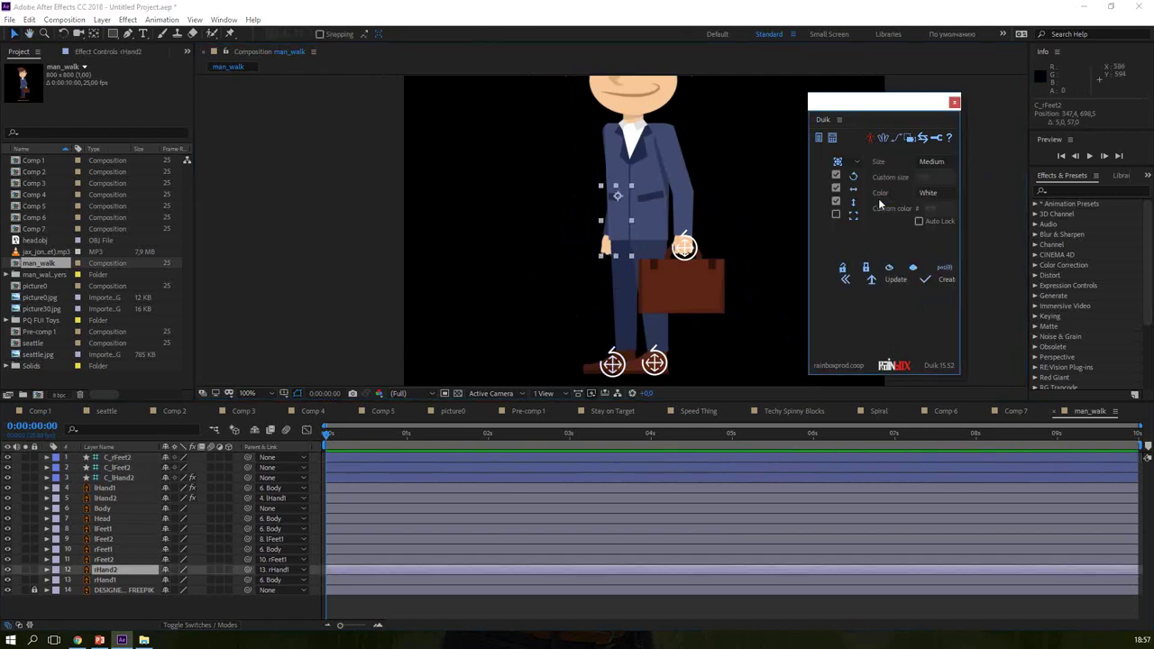
pyautogui.click(924, 282)
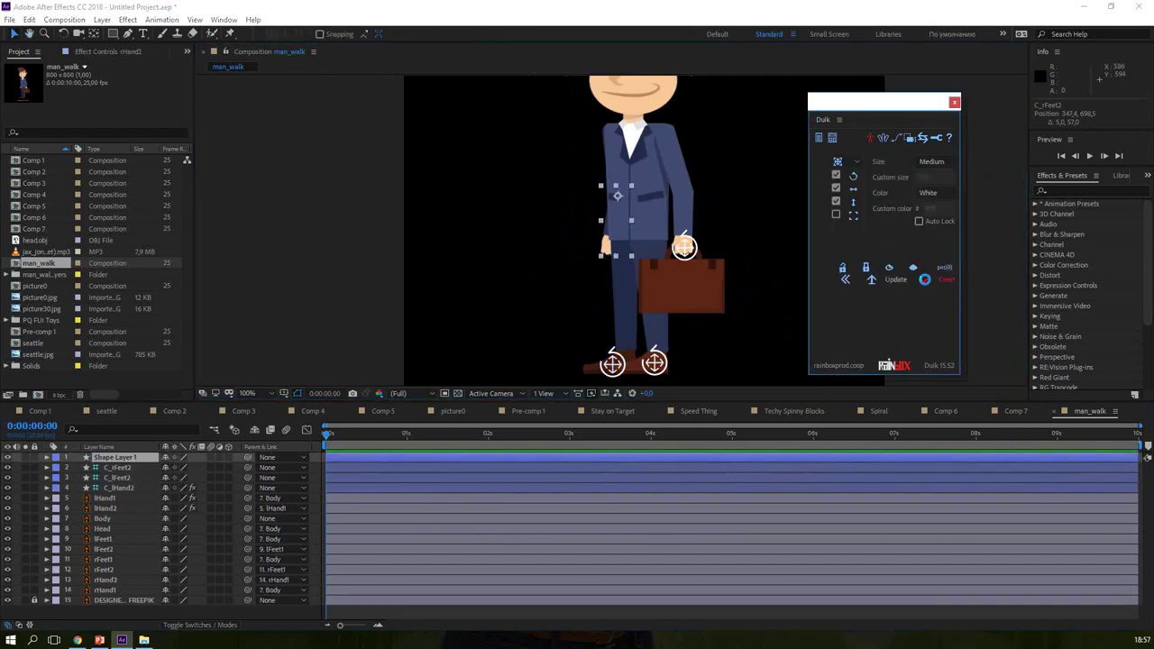
pyautogui.click(845, 279)
pyautogui.click(613, 217)
pyautogui.moveTo(611, 222); pyautogui.dragTo(602, 262)
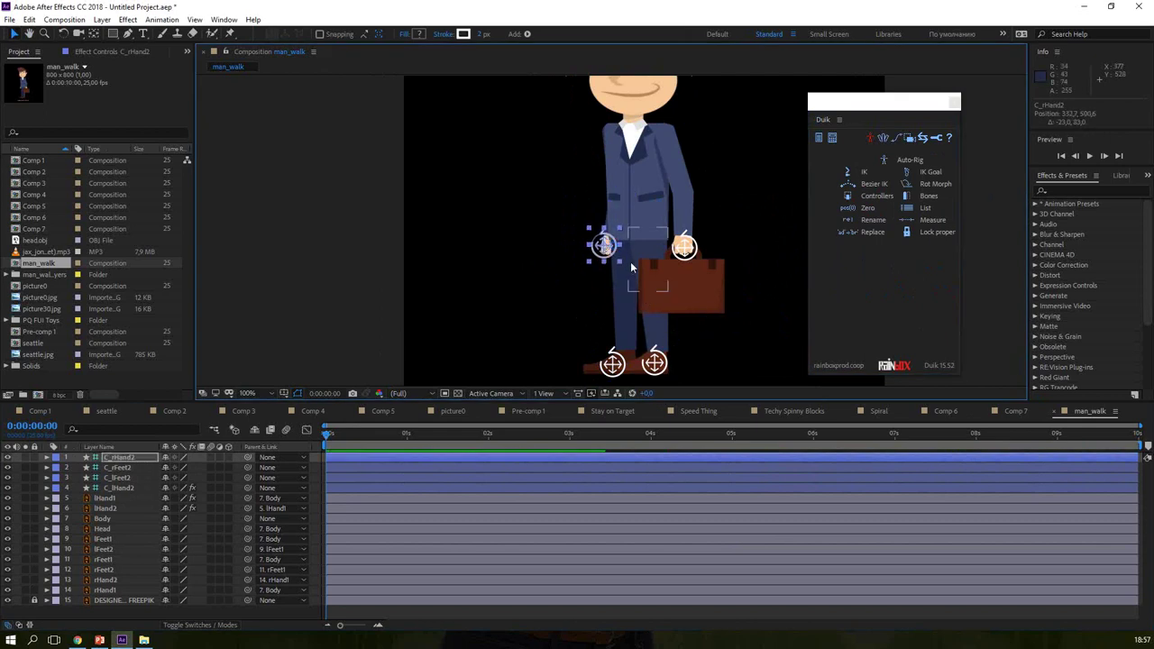
# Step: Apply IK to lFeet1, lFeet2 and C_lFeet2, then raise the left foot to test
pyautogui.click(631, 270)
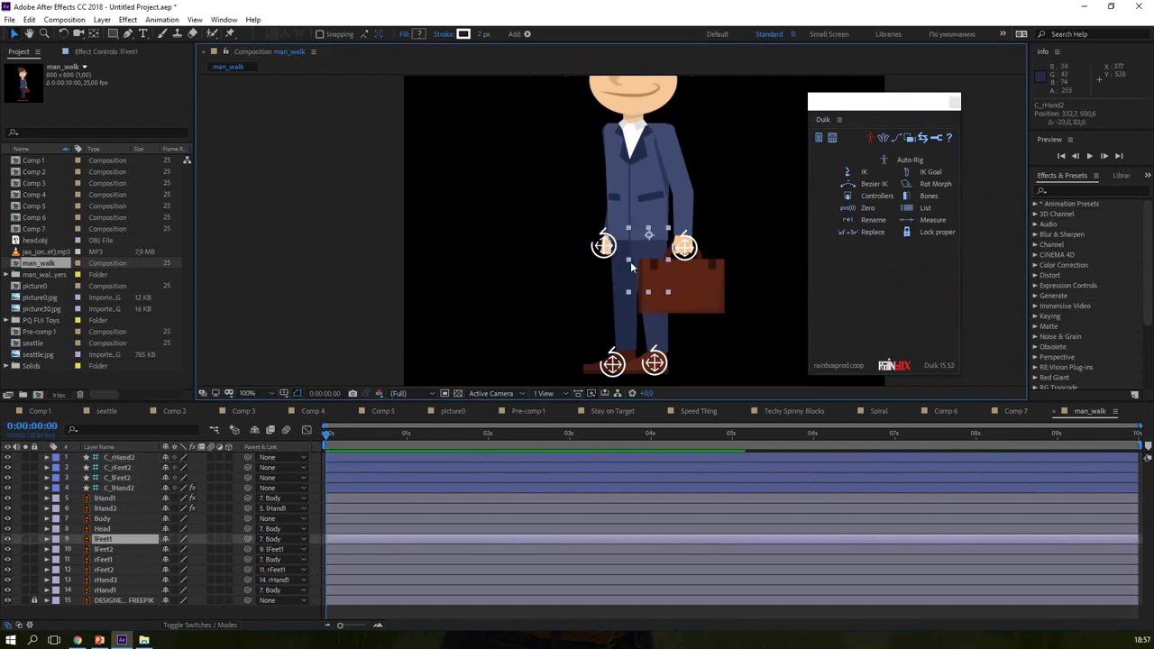
pyautogui.keyDown('shift'); pyautogui.click(669, 339); pyautogui.keyUp('shift')
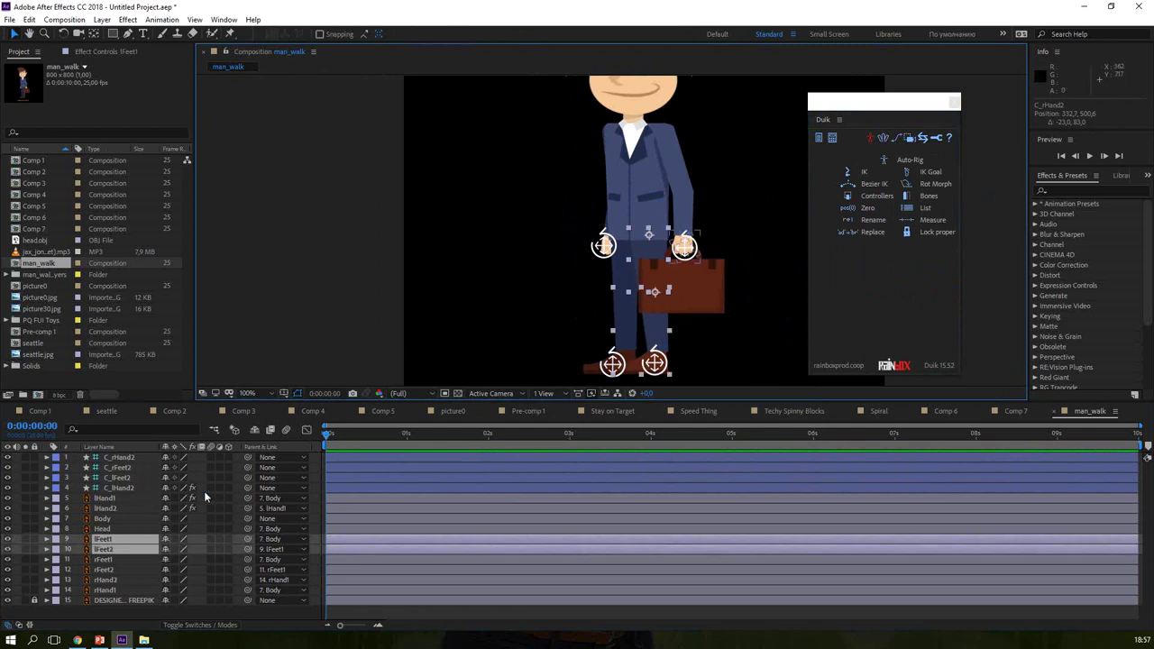
pyautogui.keyDown('ctrl'); pyautogui.click(125, 478); pyautogui.keyUp('ctrl')
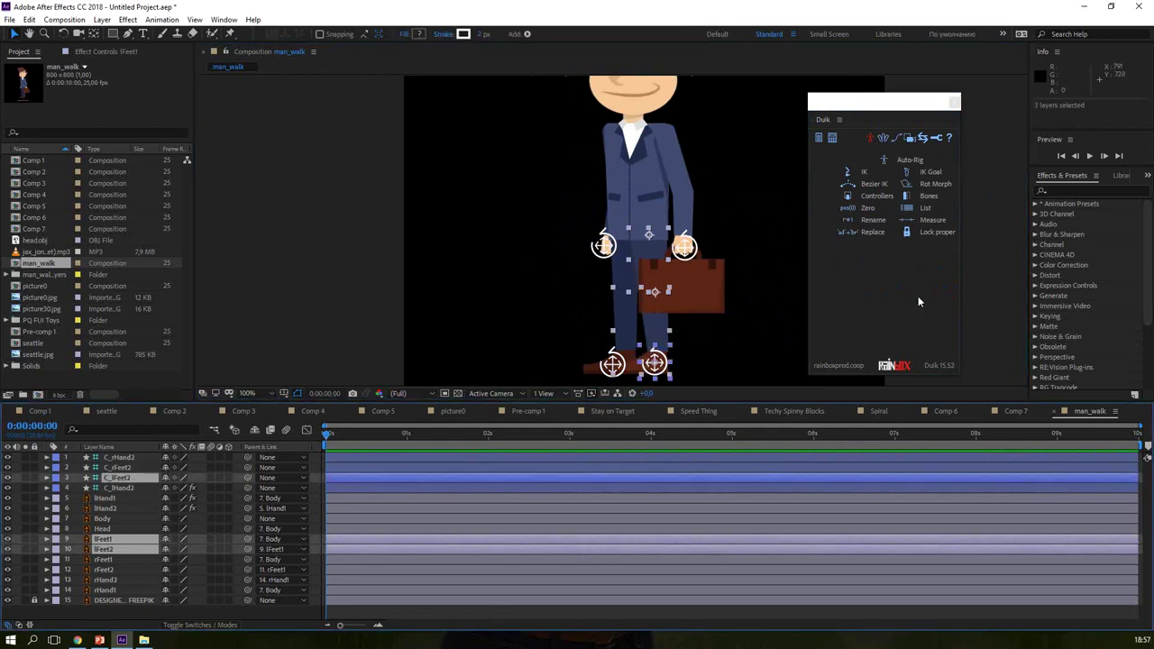
pyautogui.click(866, 178)
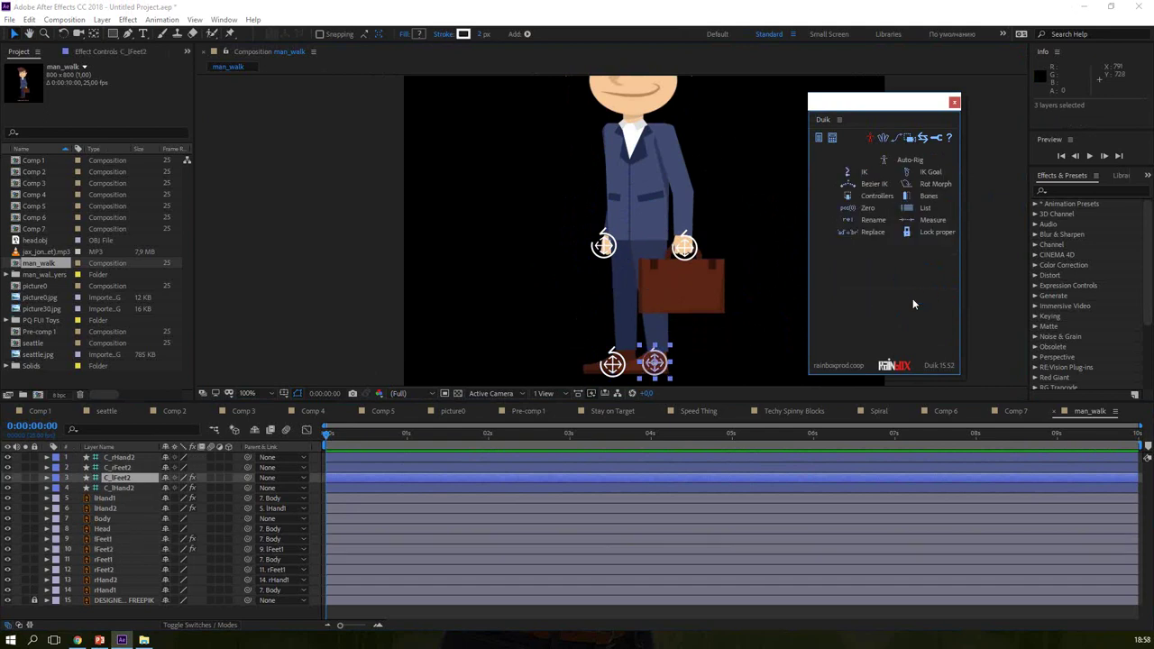
pyautogui.moveTo(654, 363)
pyautogui.mouseDown()
pyautogui.moveTo(613, 361)
pyautogui.moveTo(574, 340)
pyautogui.moveTo(551, 285)
pyautogui.mouseUp()
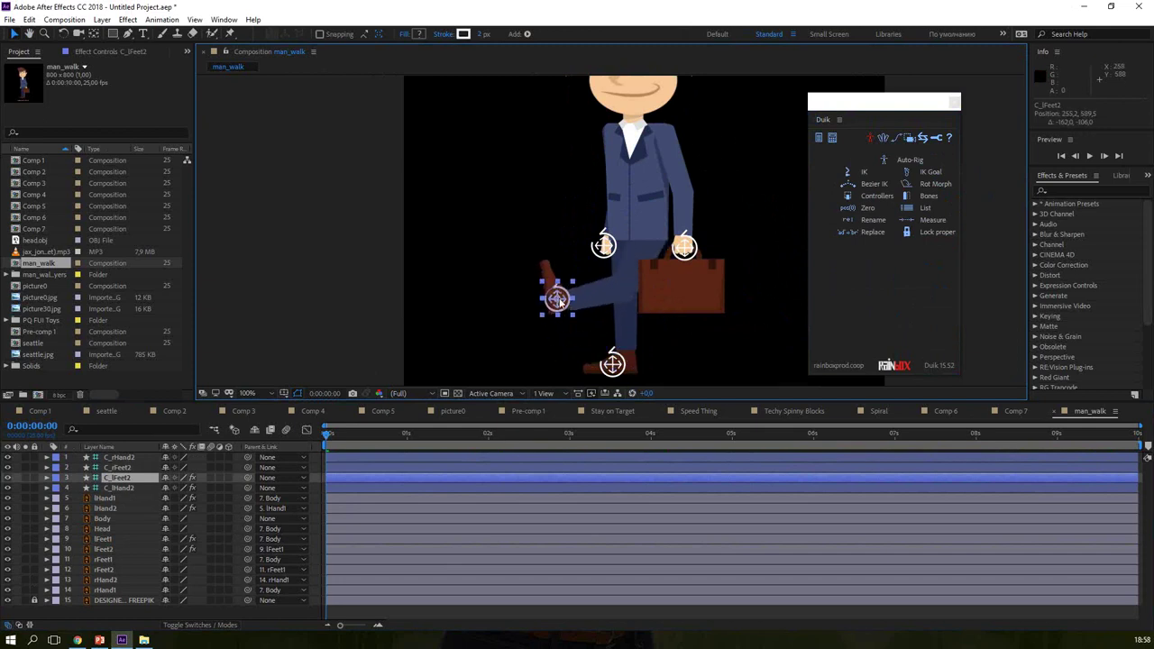
# Step: Try a near-white composition background colour, then undo the change
pyautogui.hotkey('ctrl', 'k')
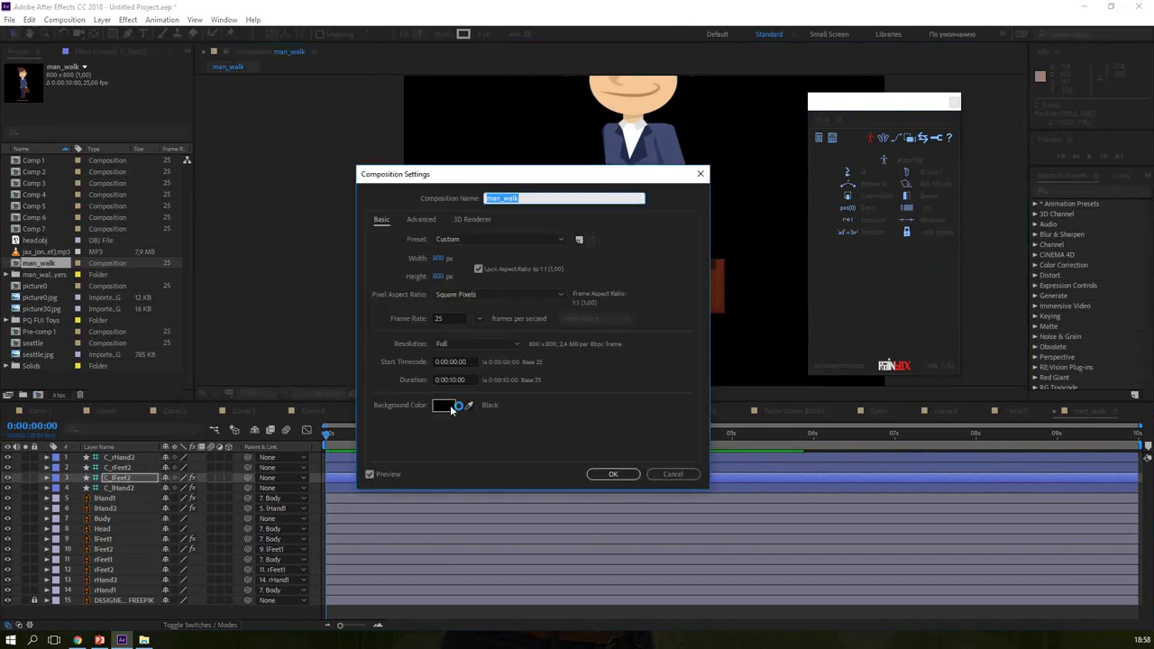
pyautogui.click(453, 408)
pyautogui.click(696, 243)
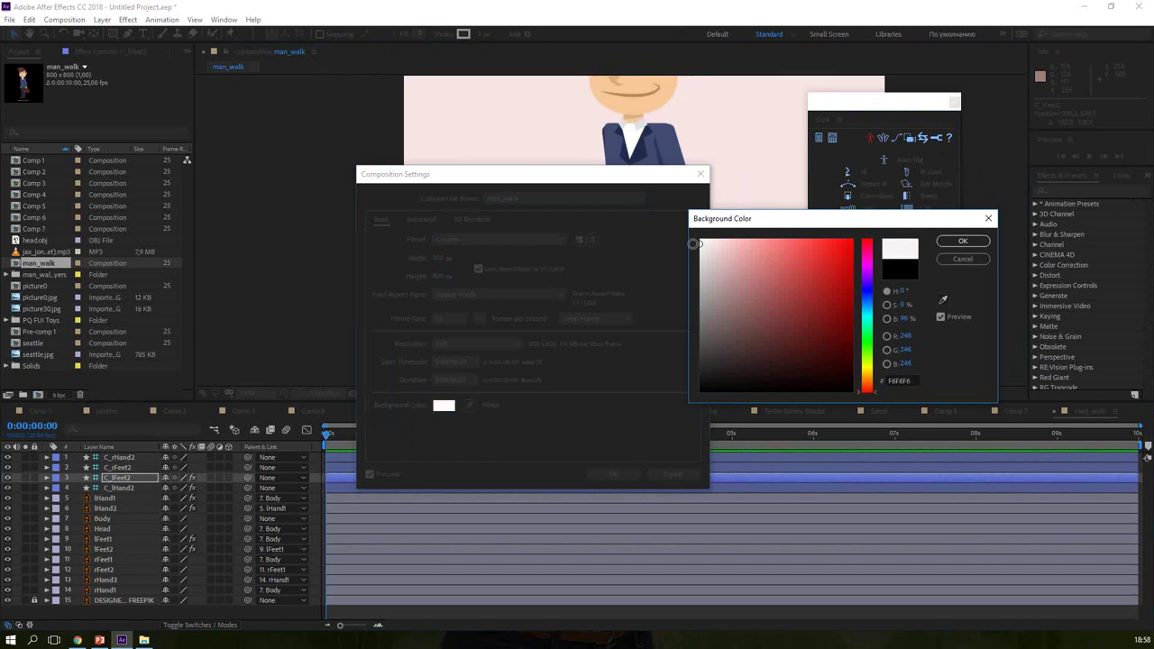
pyautogui.click(963, 241)
pyautogui.click(614, 476)
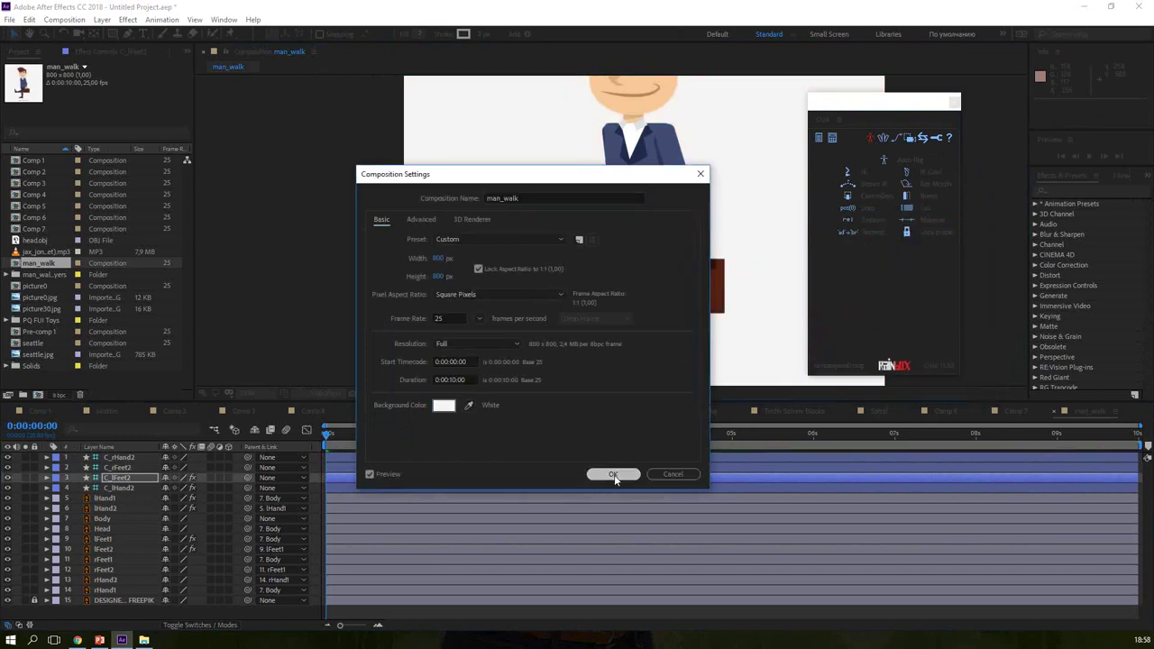
pyautogui.hotkey('ctrl', 'z')
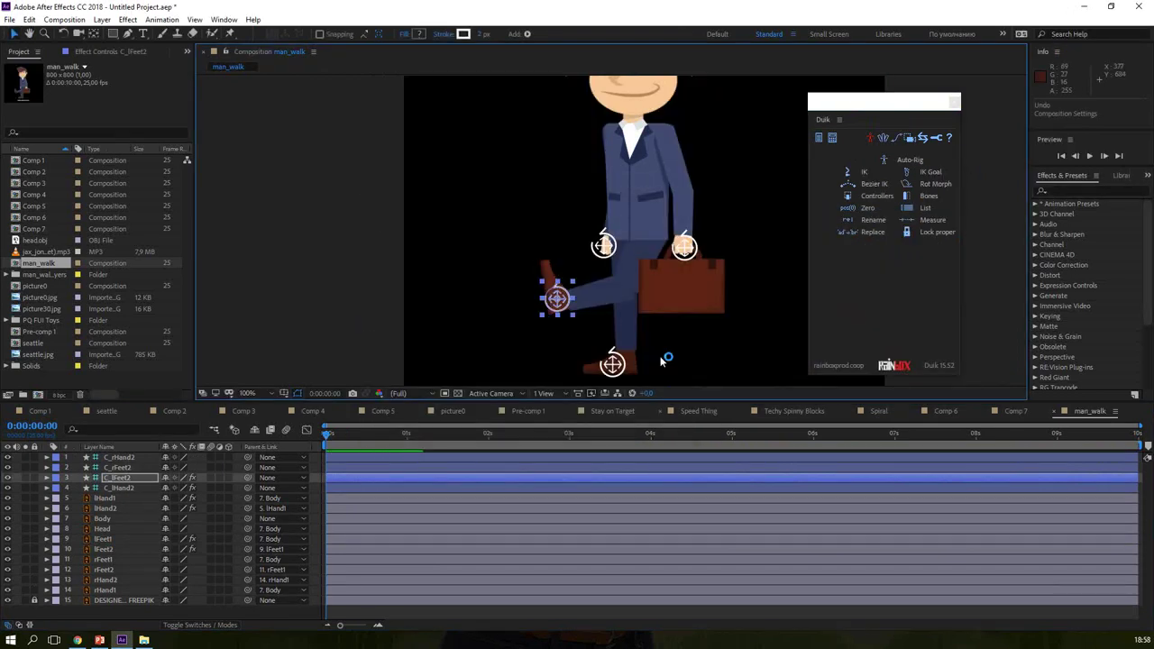
# Step: Lower the left foot to the ground and try a pale off-white F3F0F0 background
pyautogui.moveTo(557, 298); pyautogui.dragTo(655, 362)
pyautogui.hotkey('ctrl', 'k')
pyautogui.click(444, 405)
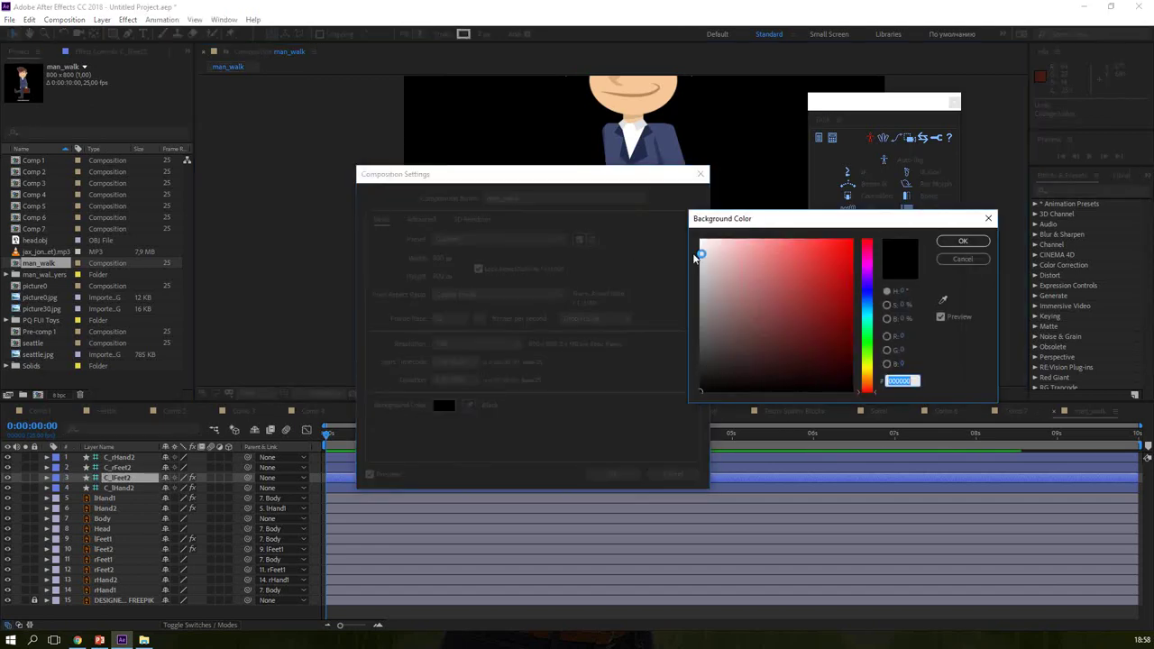
pyautogui.moveTo(701, 254); pyautogui.dragTo(701, 245)
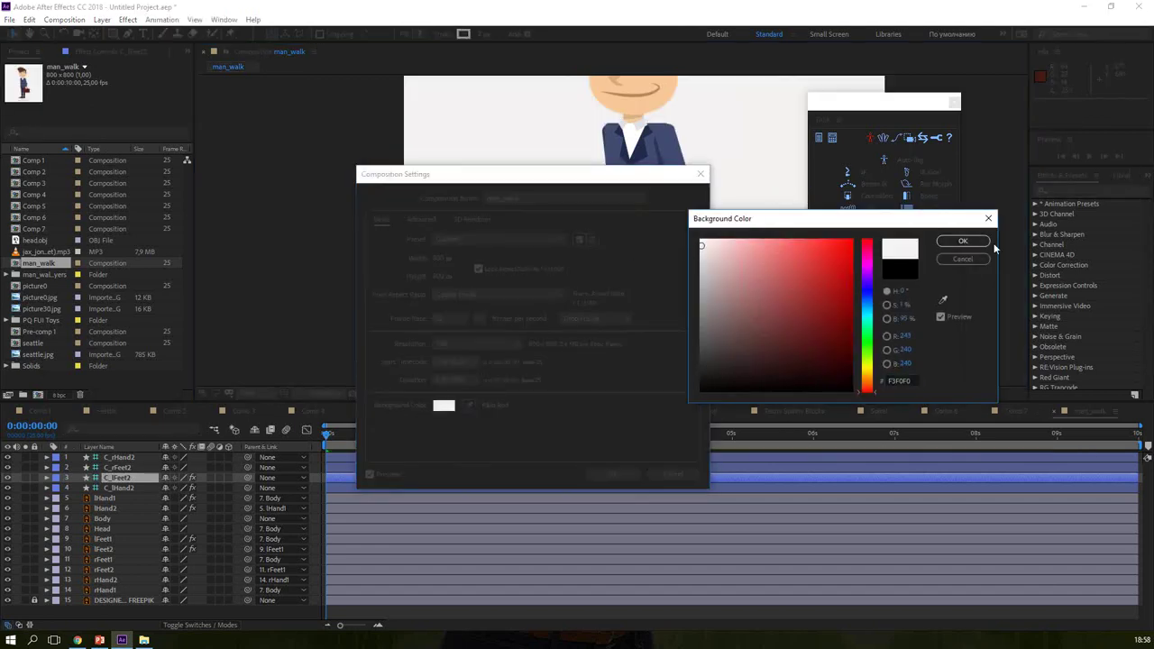
pyautogui.click(963, 242)
pyautogui.click(701, 173)
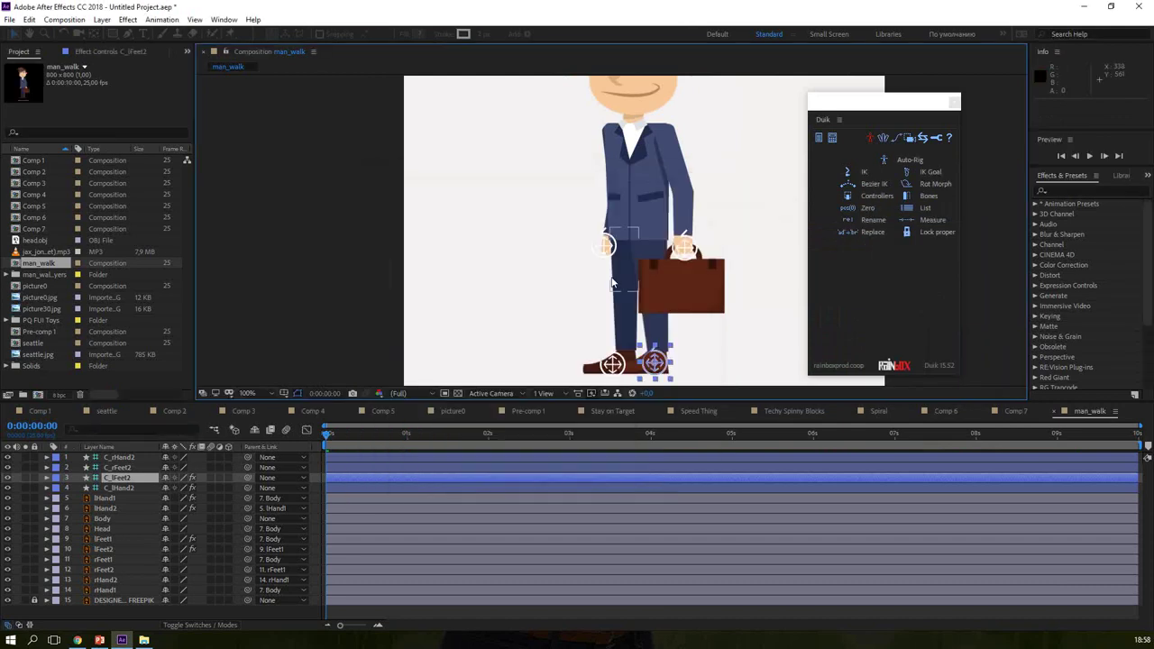
pyautogui.click(614, 282)
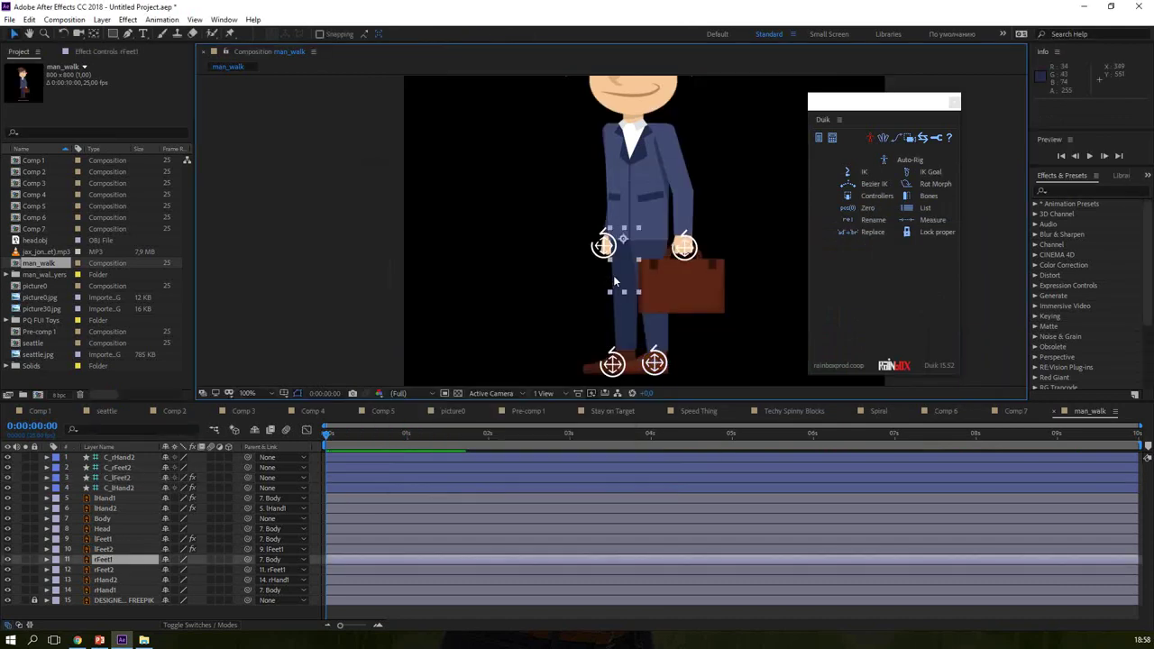
# Step: Create a two-layer IK on rFeet1 and rFeet2 driven by C_rFeet2, redoing the selection once
pyautogui.keyDown('shift'); pyautogui.click(620, 332); pyautogui.keyUp('shift')
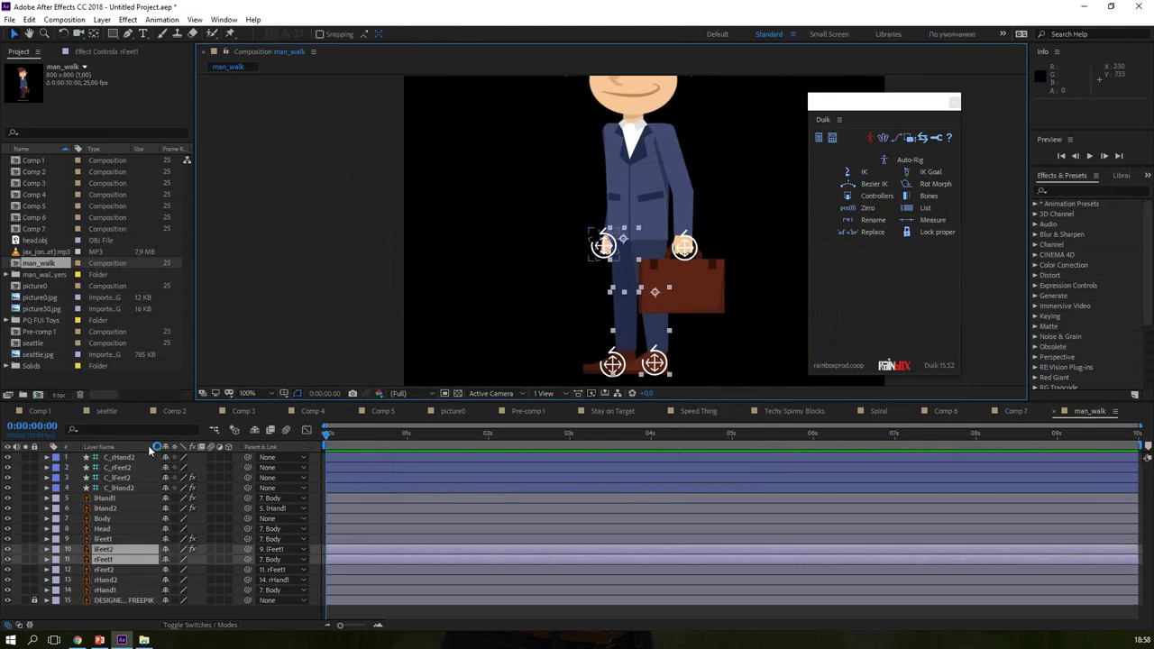
pyautogui.keyDown('ctrl'); pyautogui.click(125, 468); pyautogui.keyUp('ctrl')
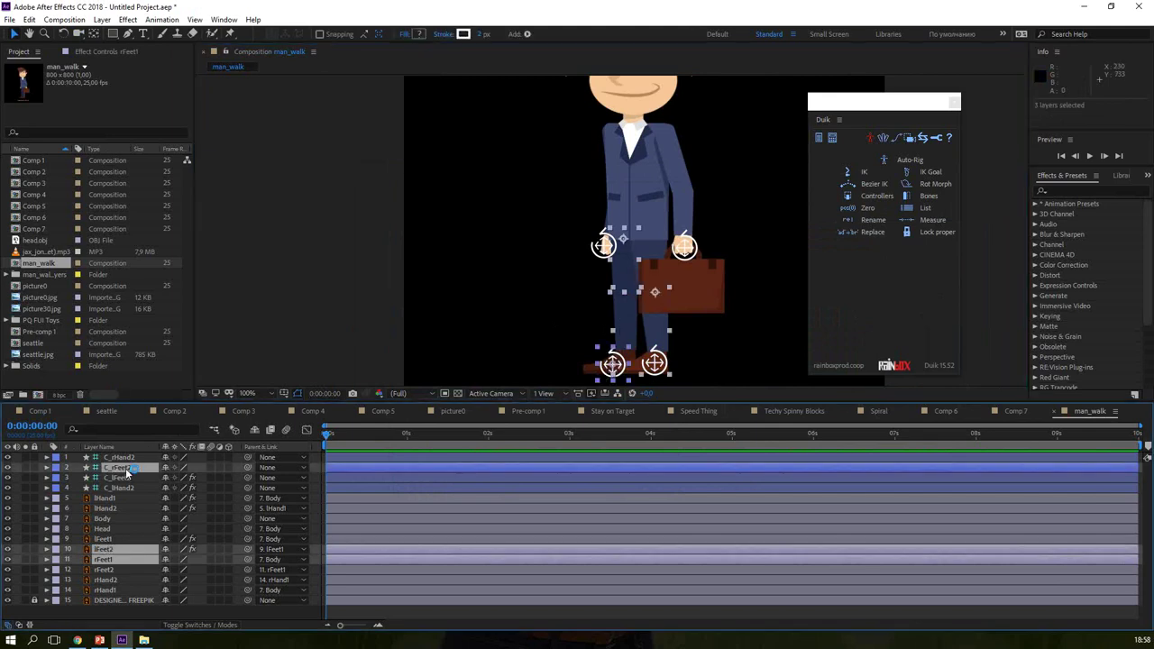
pyautogui.click(864, 173)
pyautogui.click(912, 300)
pyautogui.click(610, 334)
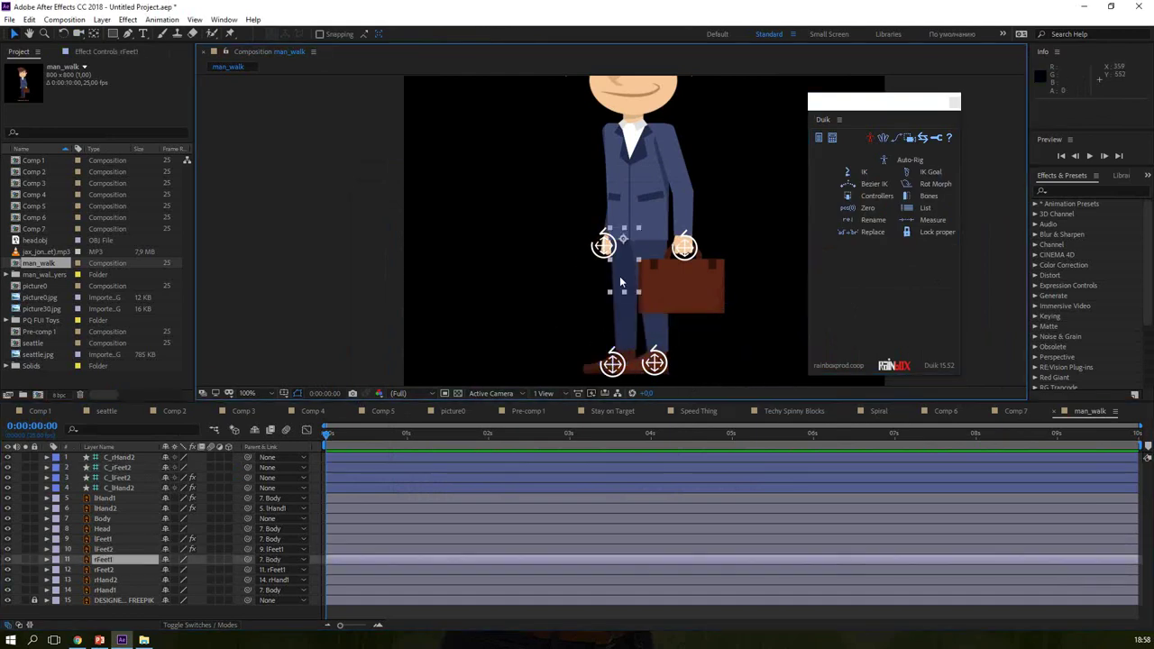
pyautogui.keyDown('shift'); pyautogui.click(623, 355); pyautogui.keyUp('shift')
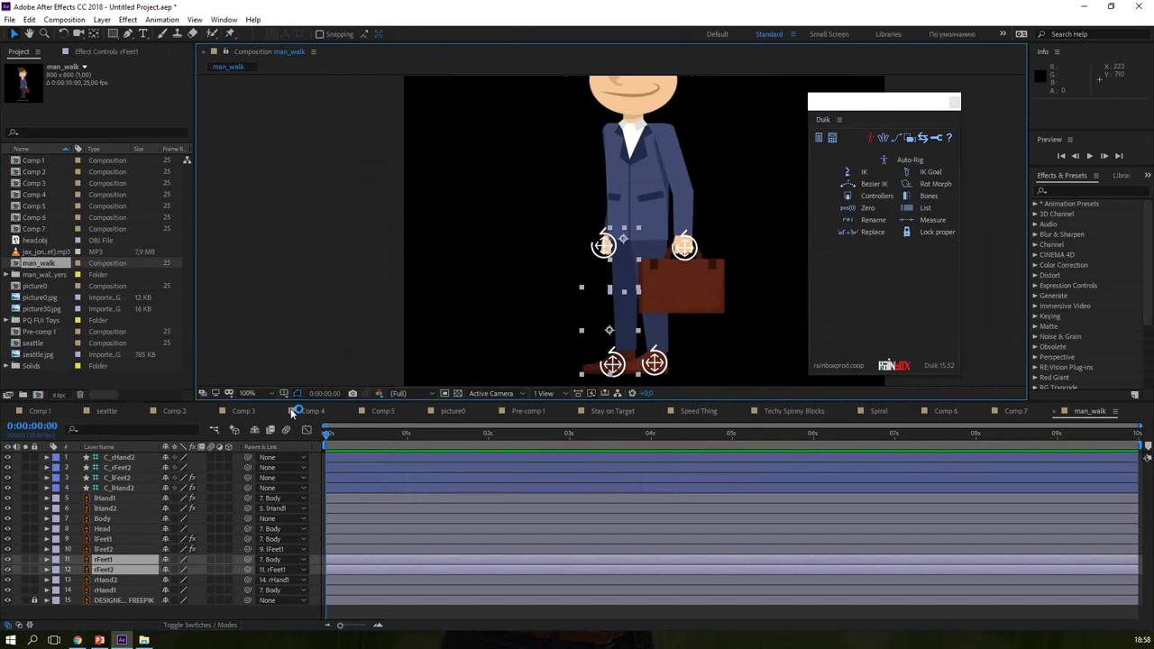
pyautogui.keyDown('ctrl'); pyautogui.click(124, 465); pyautogui.keyUp('ctrl')
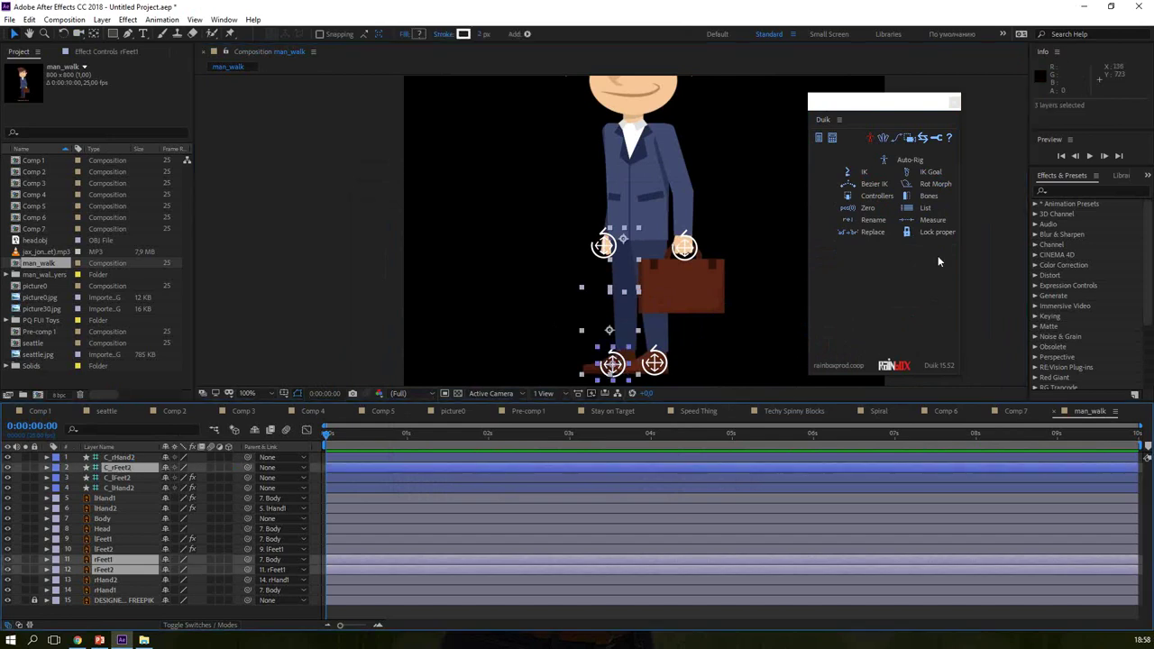
pyautogui.click(865, 171)
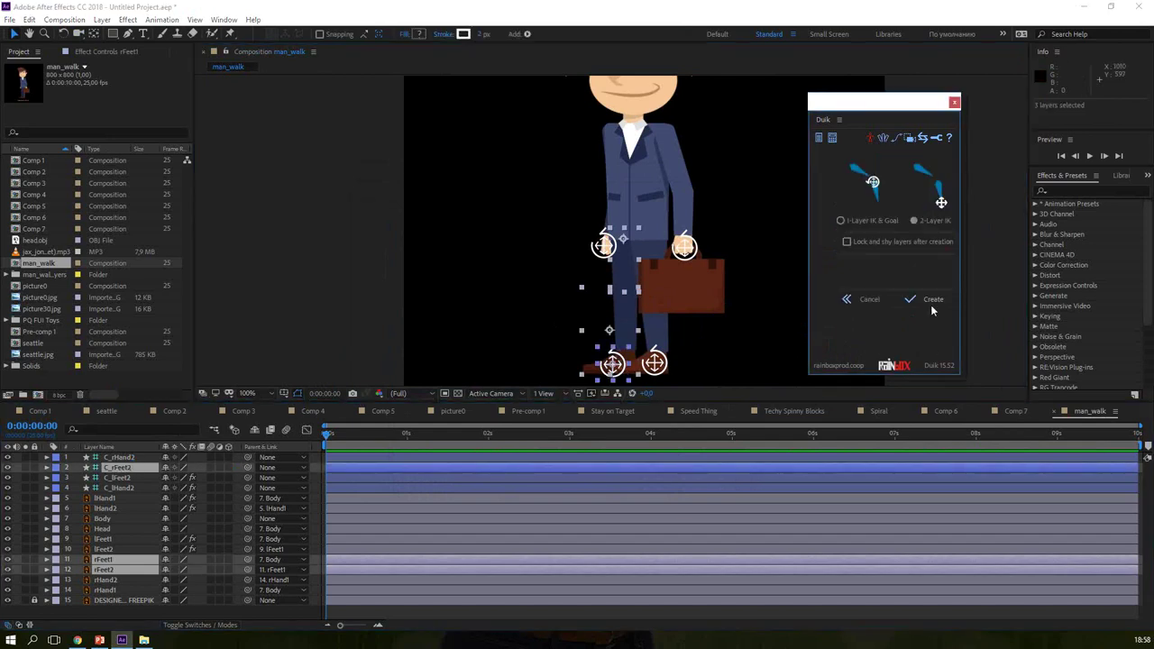
pyautogui.click(934, 300)
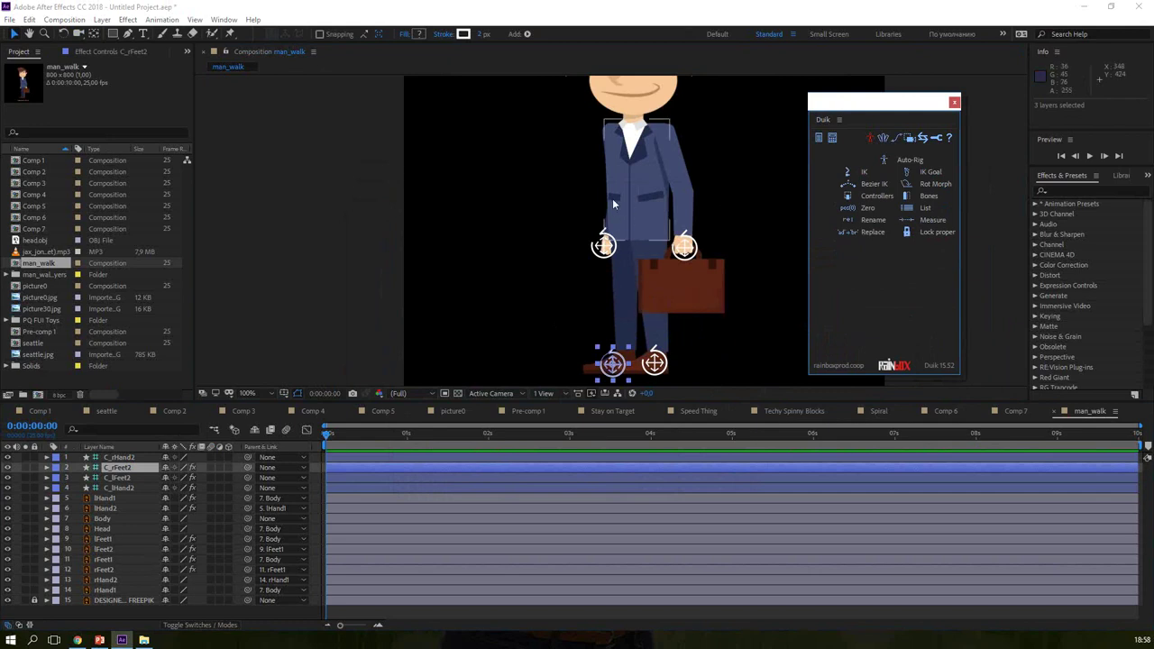
pyautogui.click(26, 580)
# Step: Solo the right arm, create an IK linking rHand1 and rHand2 to C_rHand2, then unsolo
pyautogui.click(26, 590)
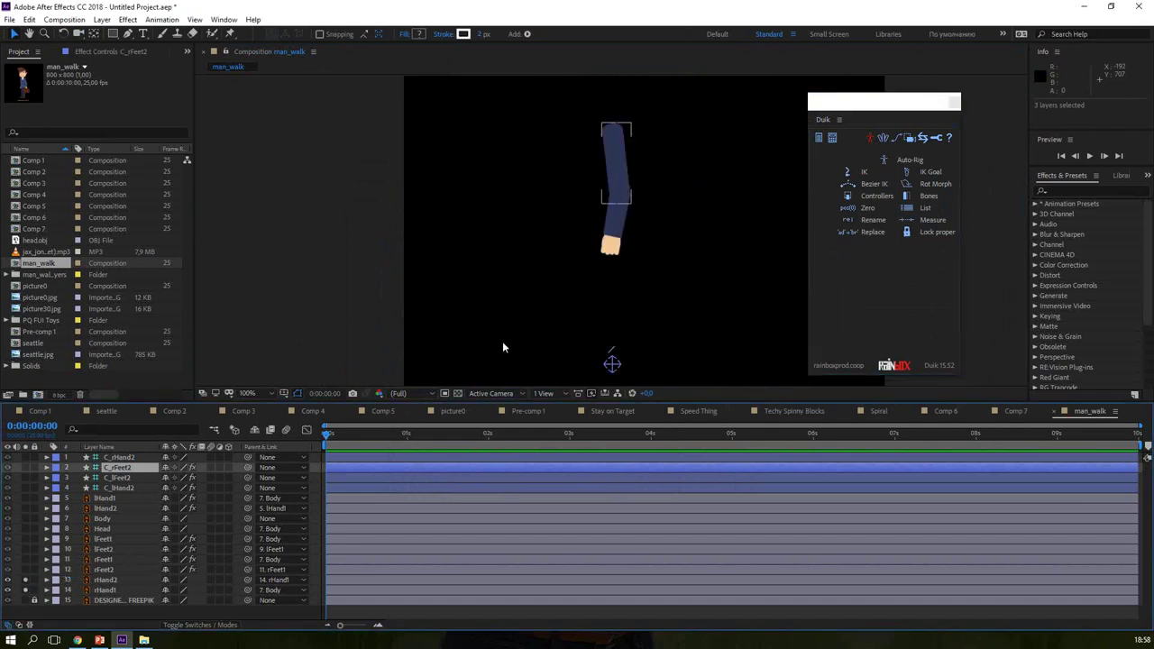
pyautogui.click(120, 458)
pyautogui.click(618, 163)
pyautogui.keyDown('shift'); pyautogui.click(611, 230); pyautogui.keyUp('shift')
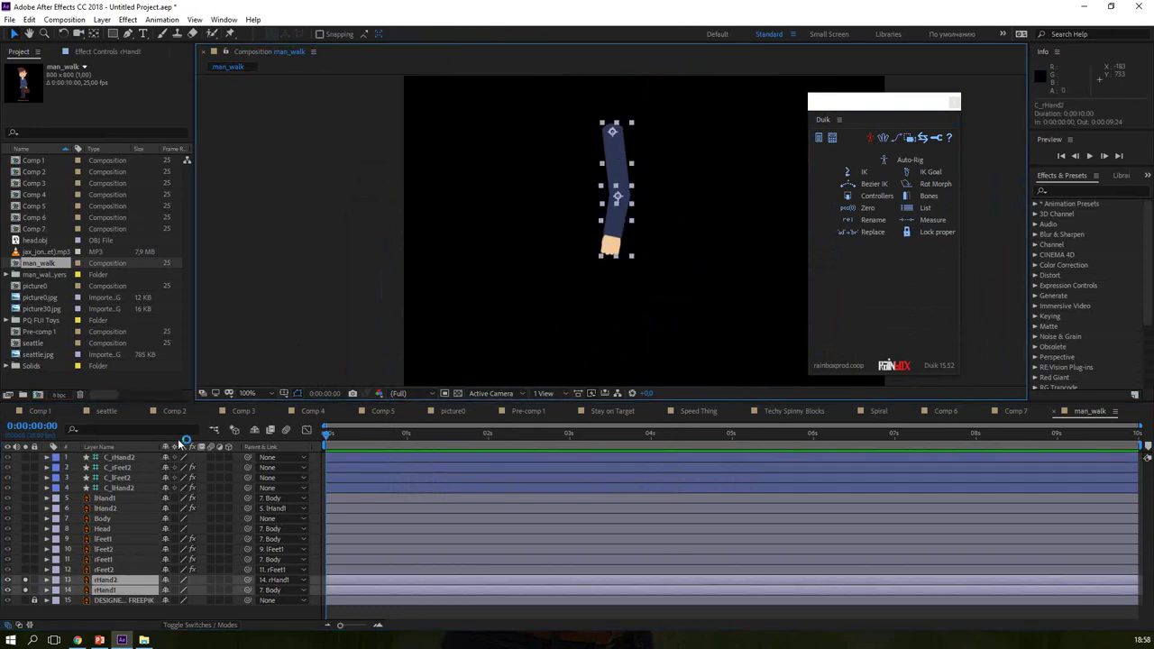
pyautogui.click(25, 457)
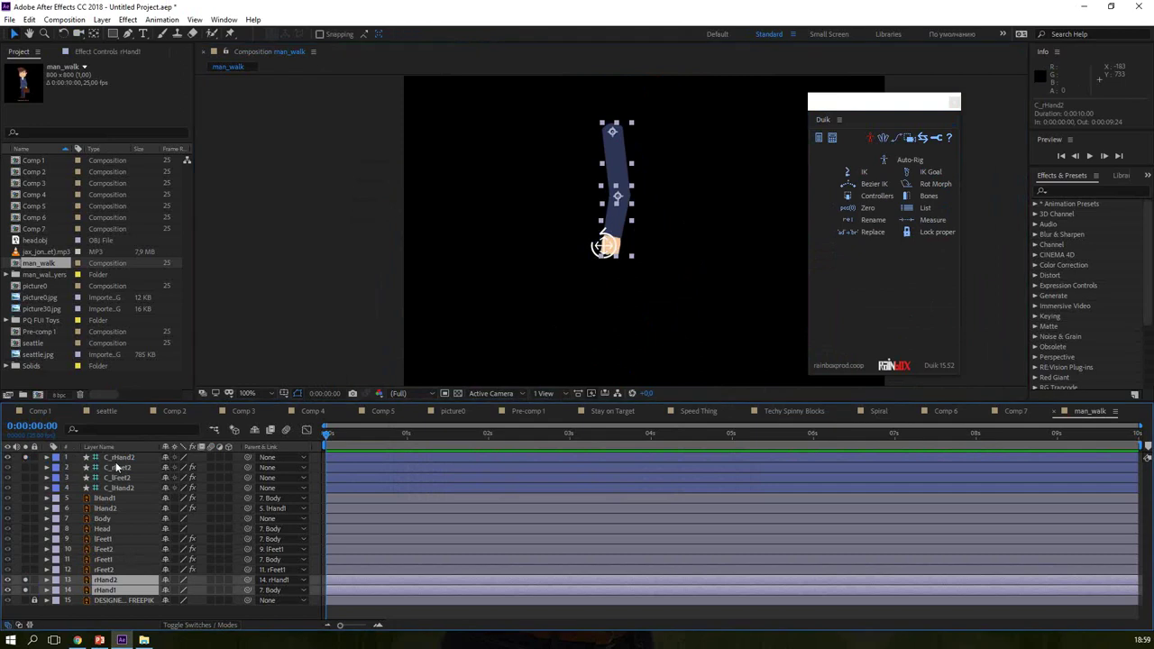
pyautogui.keyDown('ctrl'); pyautogui.click(119, 459); pyautogui.keyUp('ctrl')
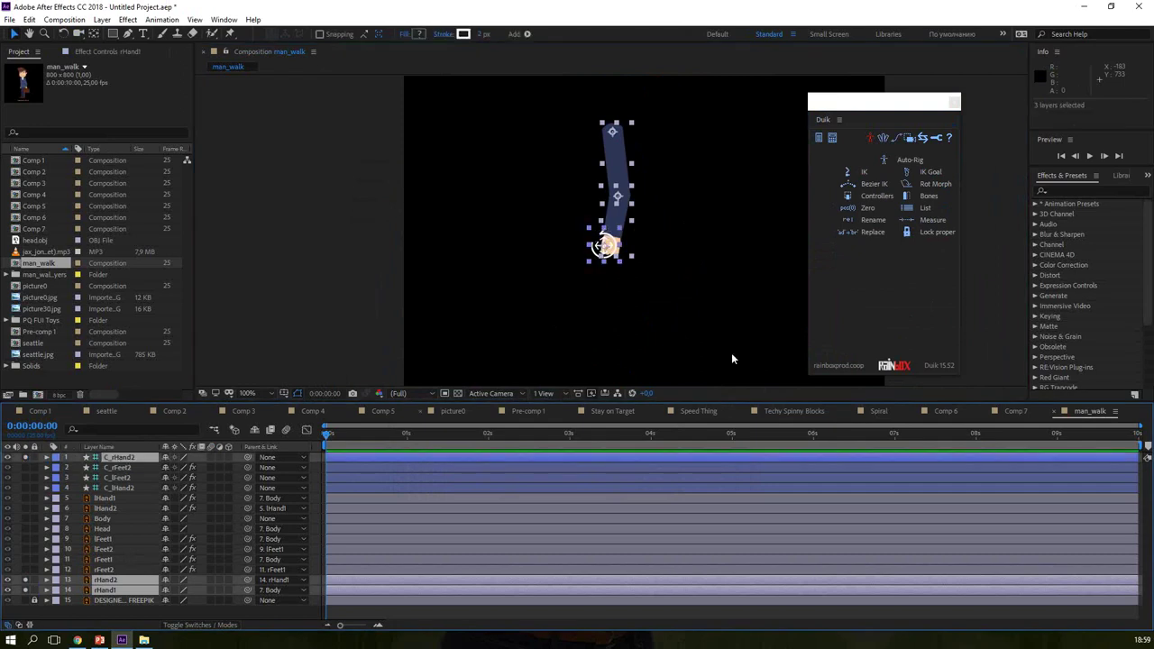
pyautogui.click(863, 172)
pyautogui.click(928, 313)
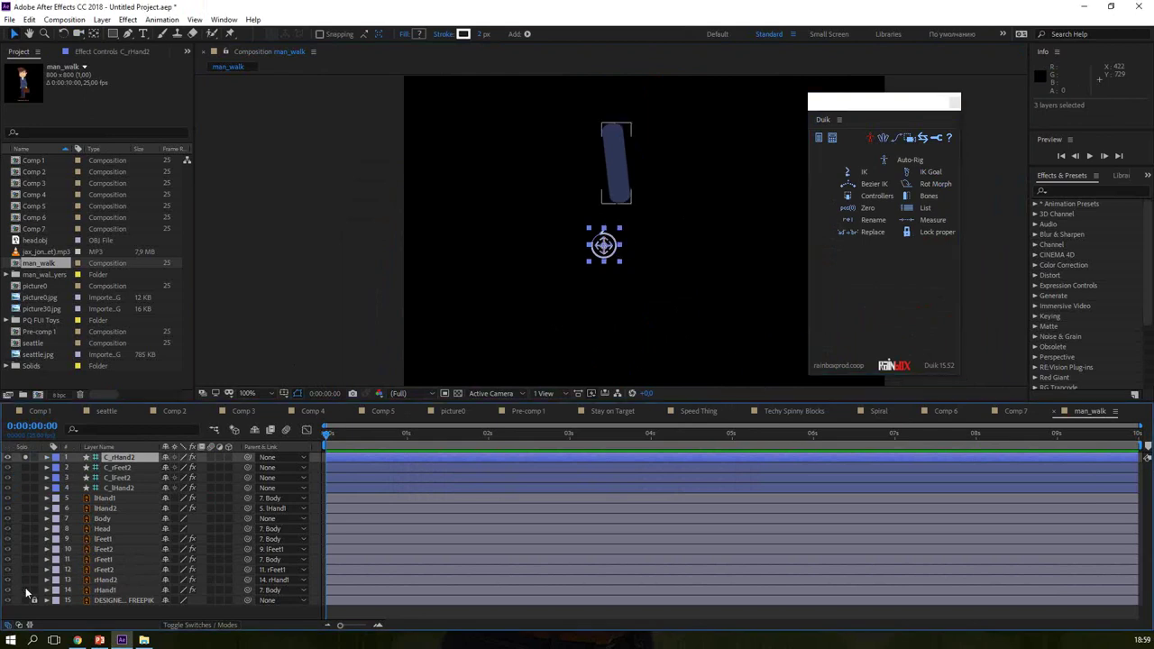
pyautogui.moveTo(27, 582); pyautogui.dragTo(27, 597)
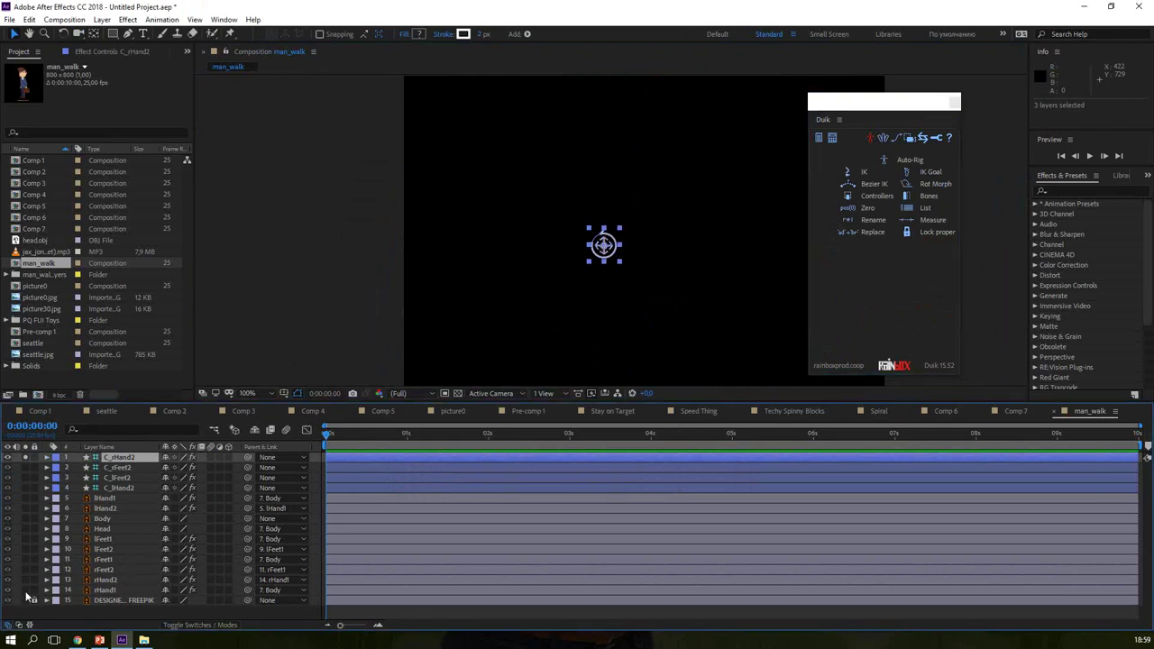
pyautogui.click(26, 458)
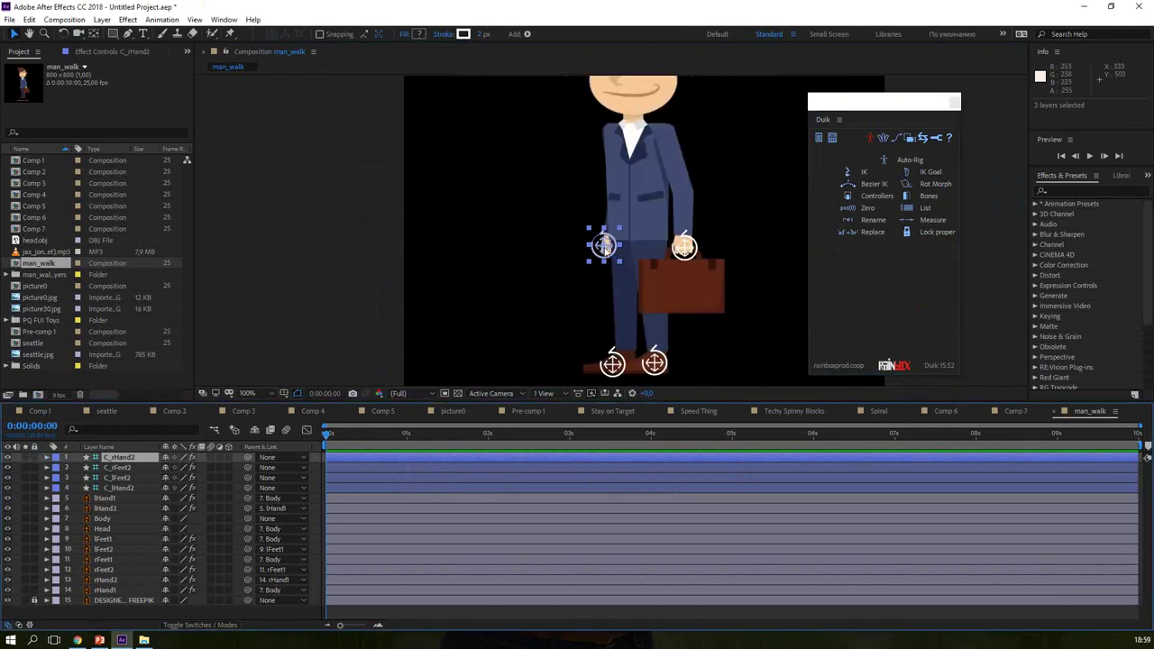
pyautogui.moveTo(604, 244); pyautogui.dragTo(541, 227)
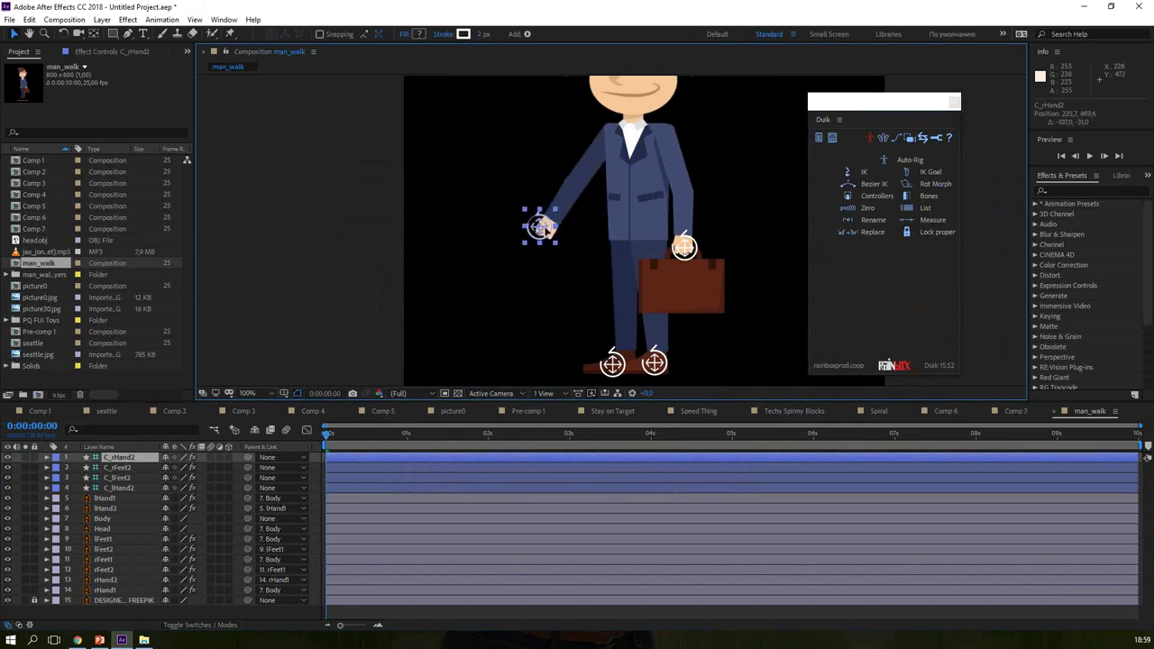
pyautogui.hotkey('ctrl', 'z')
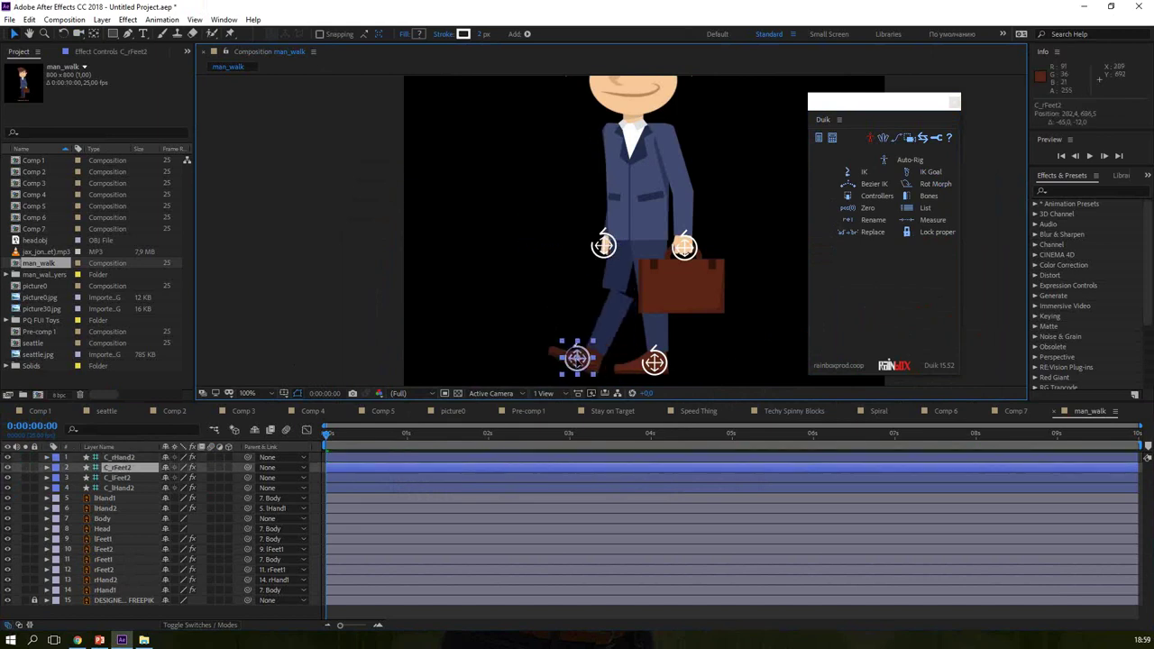
pyautogui.moveTo(612, 363)
pyautogui.mouseDown()
pyautogui.moveTo(661, 363)
pyautogui.moveTo(509, 343)
pyautogui.mouseUp()
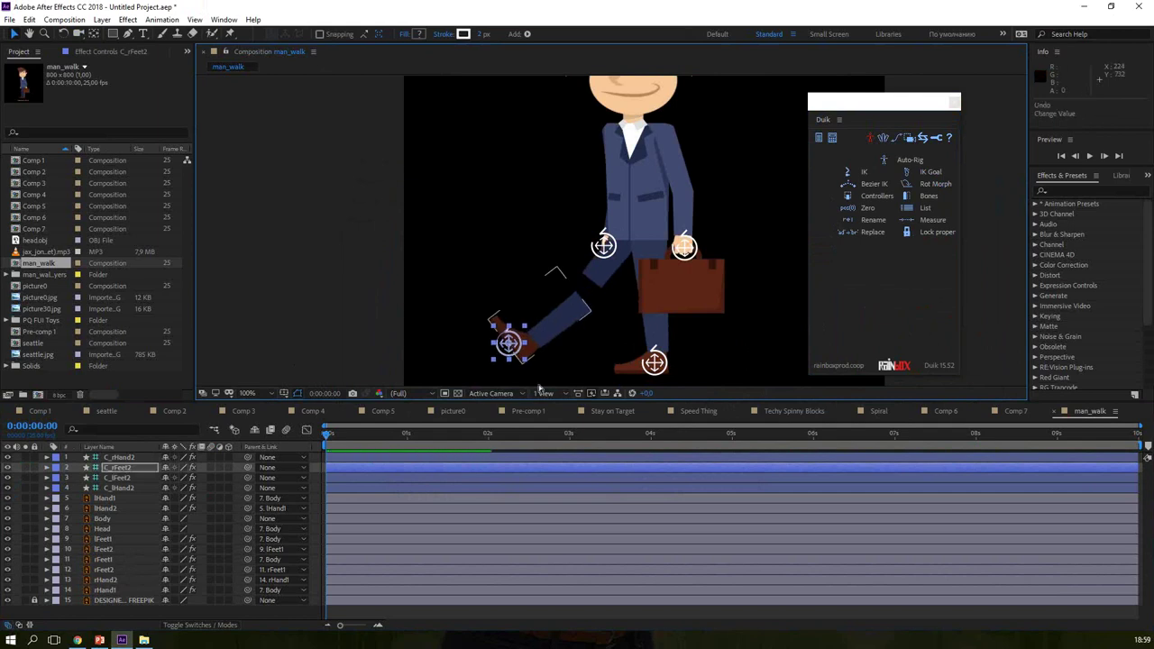
pyautogui.hotkey('ctrl', 'z')
pyautogui.moveTo(689, 245); pyautogui.dragTo(755, 261)
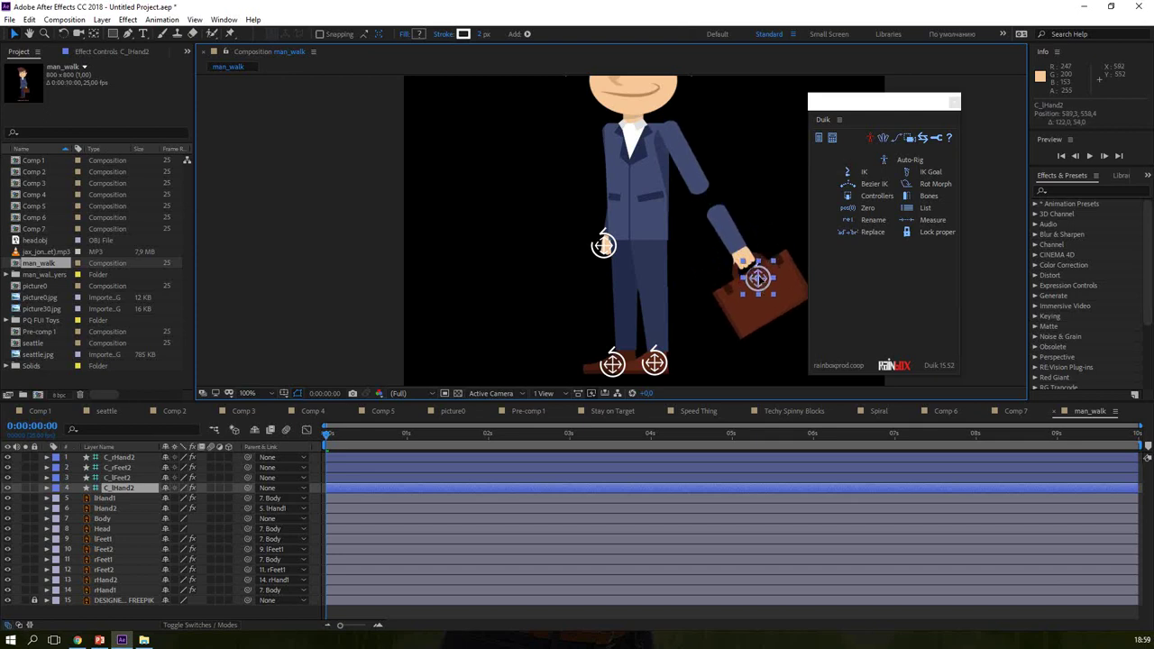
pyautogui.moveTo(755, 261); pyautogui.dragTo(754, 251)
pyautogui.hotkey('ctrl', 'z')
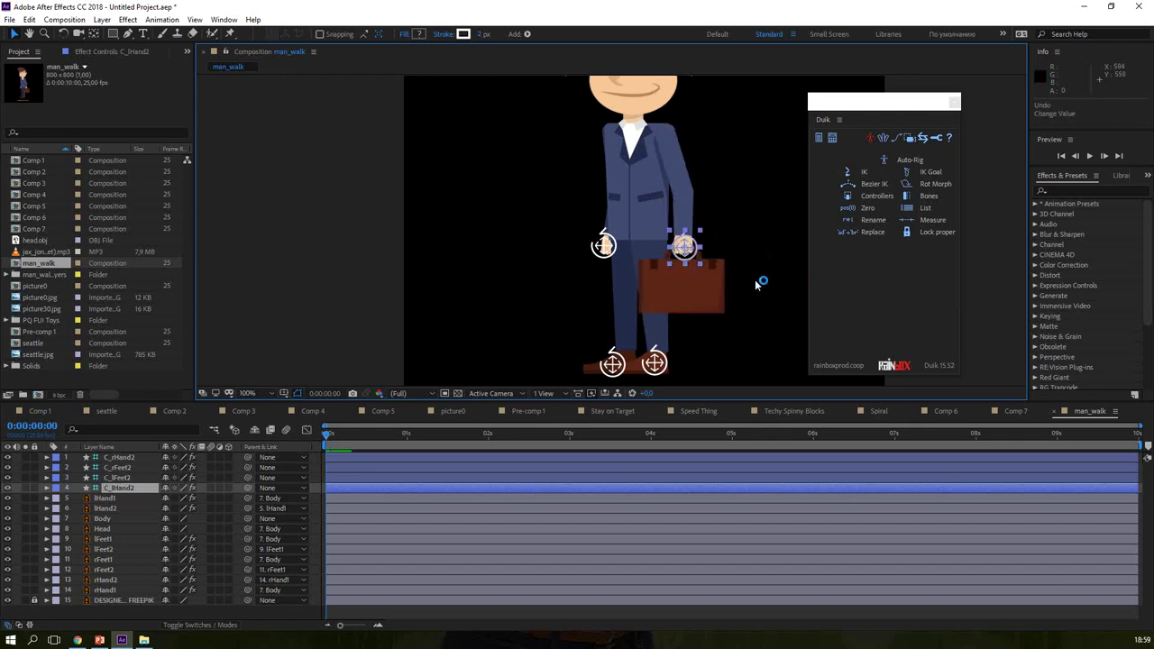
pyautogui.click(105, 52)
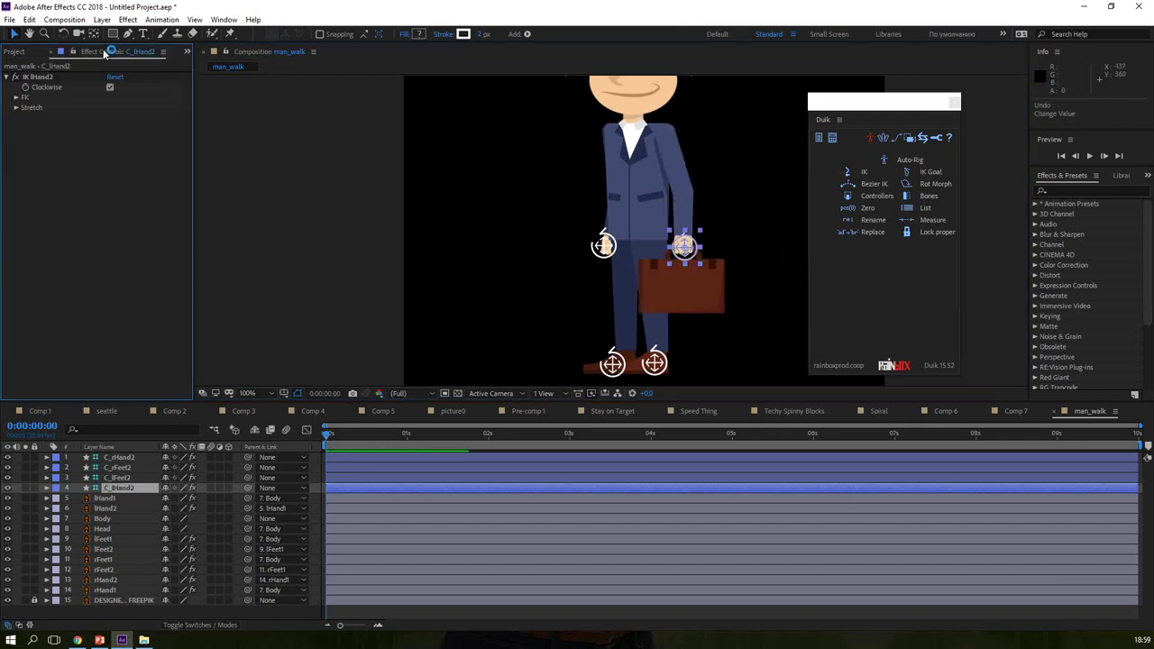
# Step: Reveal the IK Stretch options and test stretching the left arm, then undo
pyautogui.click(15, 108)
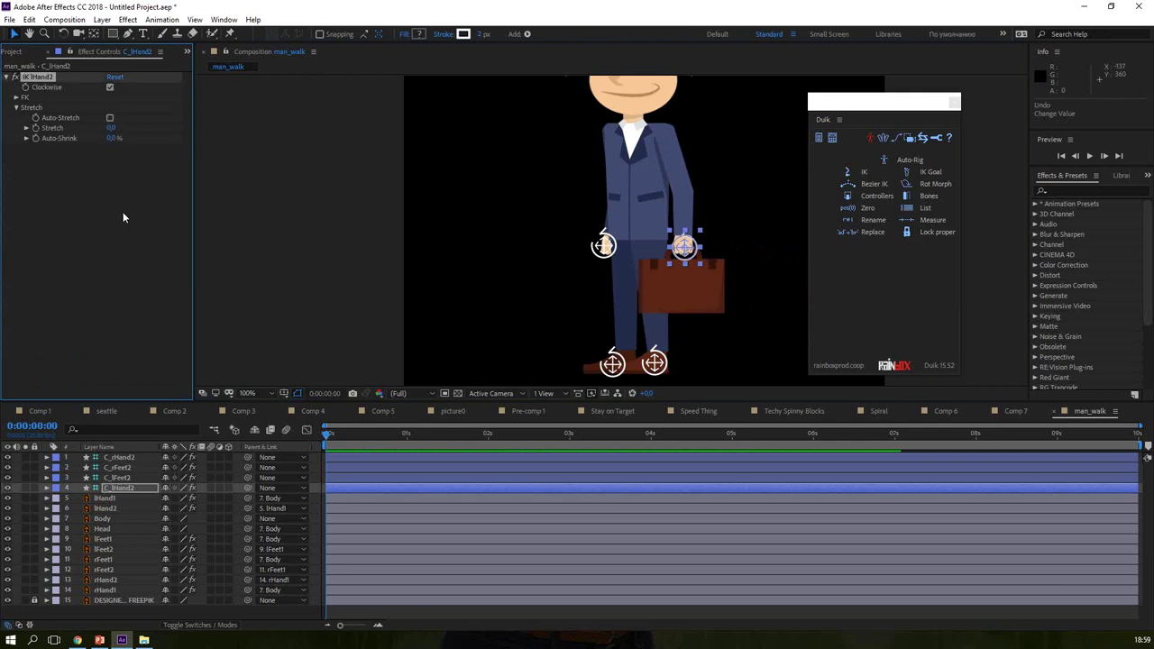
pyautogui.moveTo(683, 246)
pyautogui.mouseDown()
pyautogui.moveTo(751, 275)
pyautogui.moveTo(687, 228)
pyautogui.moveTo(691, 244)
pyautogui.mouseUp()
pyautogui.hotkey('ctrl', 'z')
# Step: Lift C_lFeet2 into a bent-knee pose and uncheck Clockwise to flip the knee bend
pyautogui.click(653, 365)
pyautogui.moveTo(652, 365); pyautogui.dragTo(561, 311)
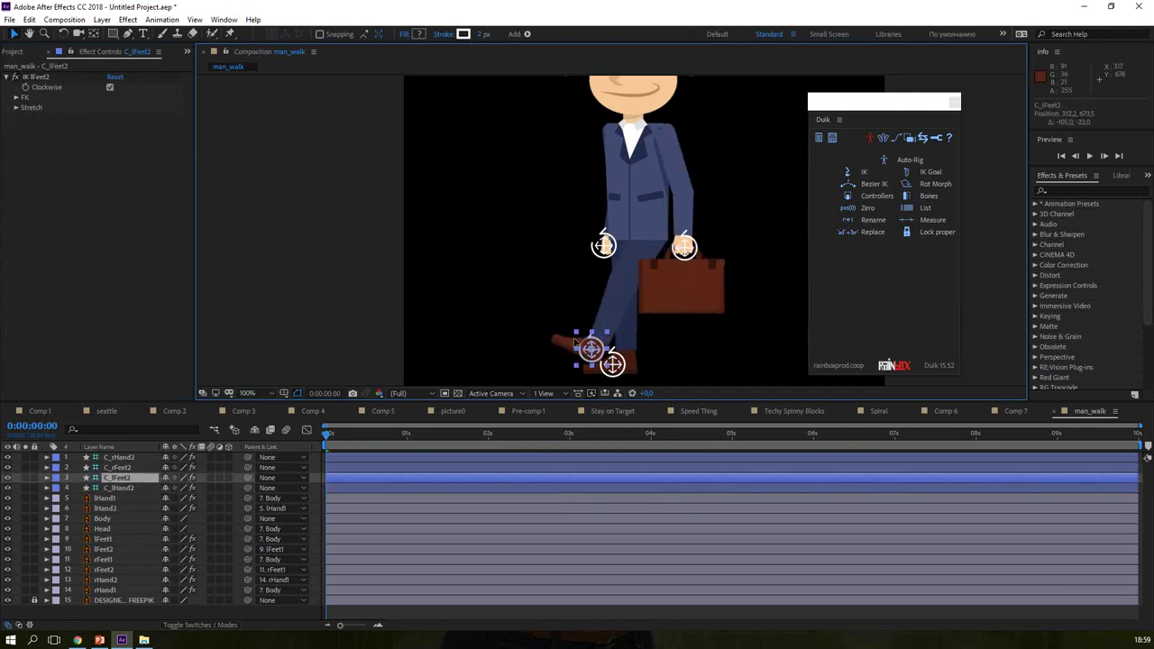
pyautogui.moveTo(561, 311); pyautogui.dragTo(558, 307)
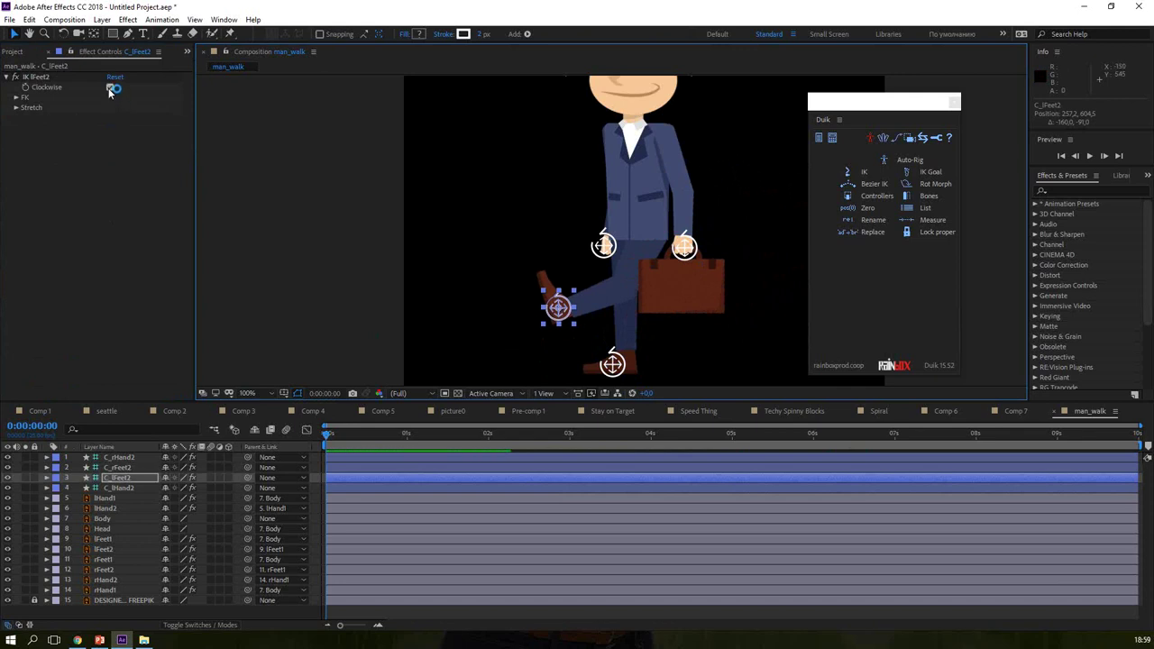
pyautogui.click(110, 87)
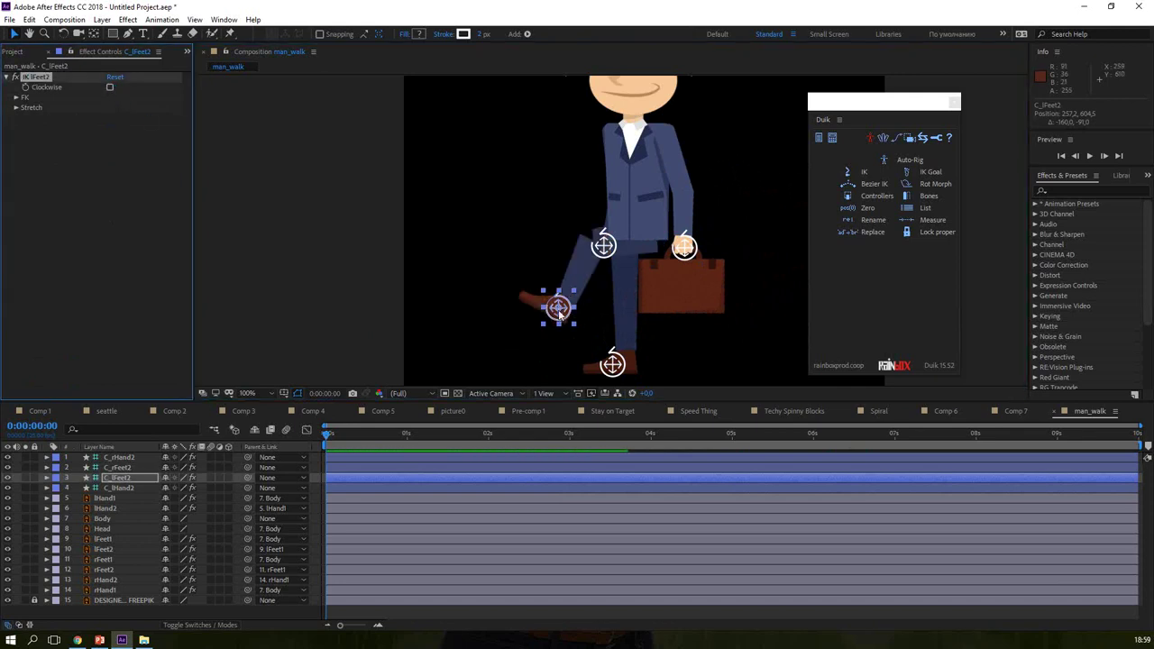
pyautogui.moveTo(559, 313); pyautogui.dragTo(664, 368)
pyautogui.hotkey('ctrl', 'z')
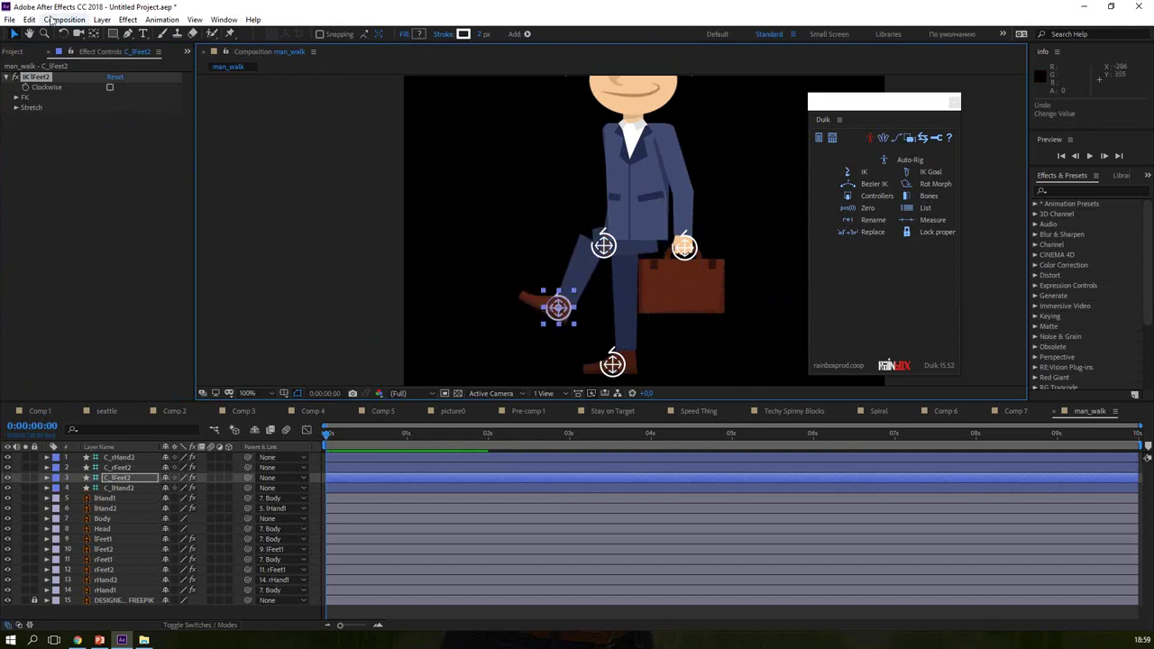
pyautogui.click(29, 19)
# Step: Redo the left foot's floor placement and test-move the right foot controller, then undo
pyautogui.click(45, 47)
pyautogui.moveTo(552, 306)
pyautogui.mouseDown()
pyautogui.moveTo(579, 358)
pyautogui.moveTo(602, 355)
pyautogui.mouseUp()
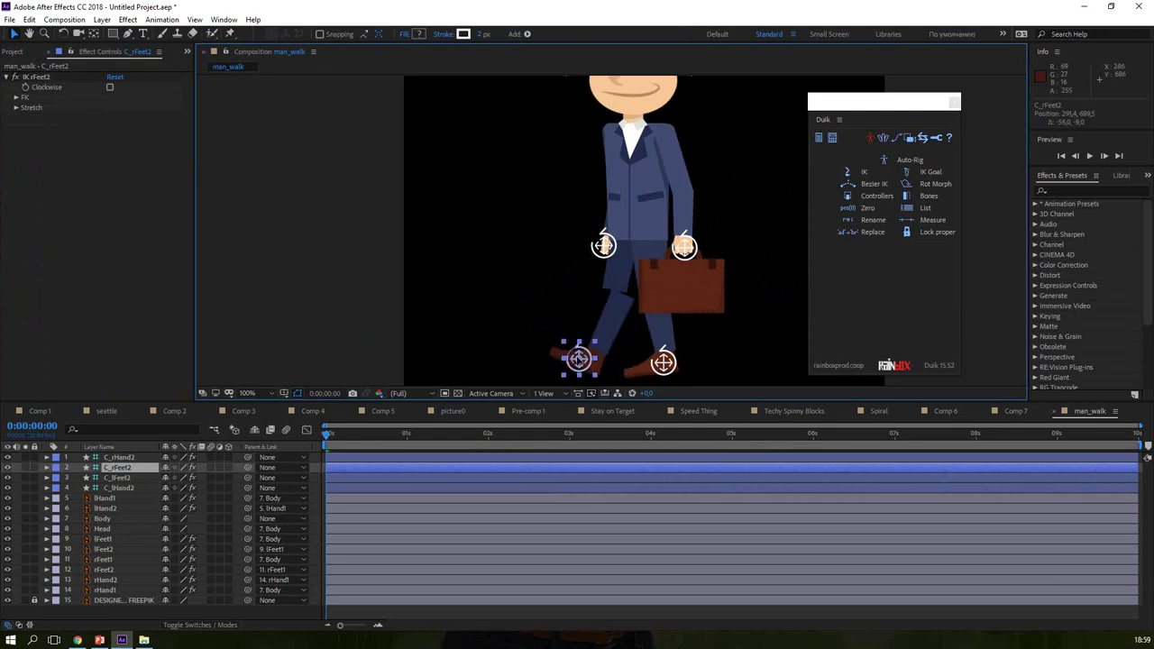
pyautogui.hotkey('ctrl', 'z')
# Step: Try shifting rFeet2's anchor point, undo it, and return to the Selection tool
pyautogui.click(619, 327)
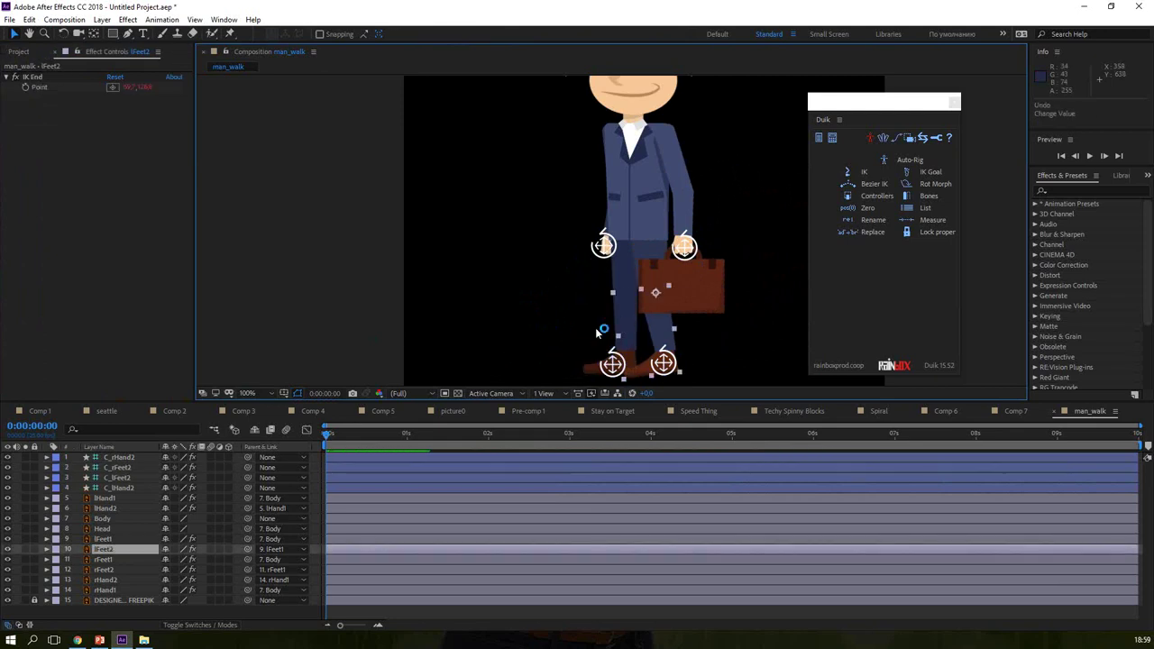
pyautogui.click(591, 370)
pyautogui.click(99, 34)
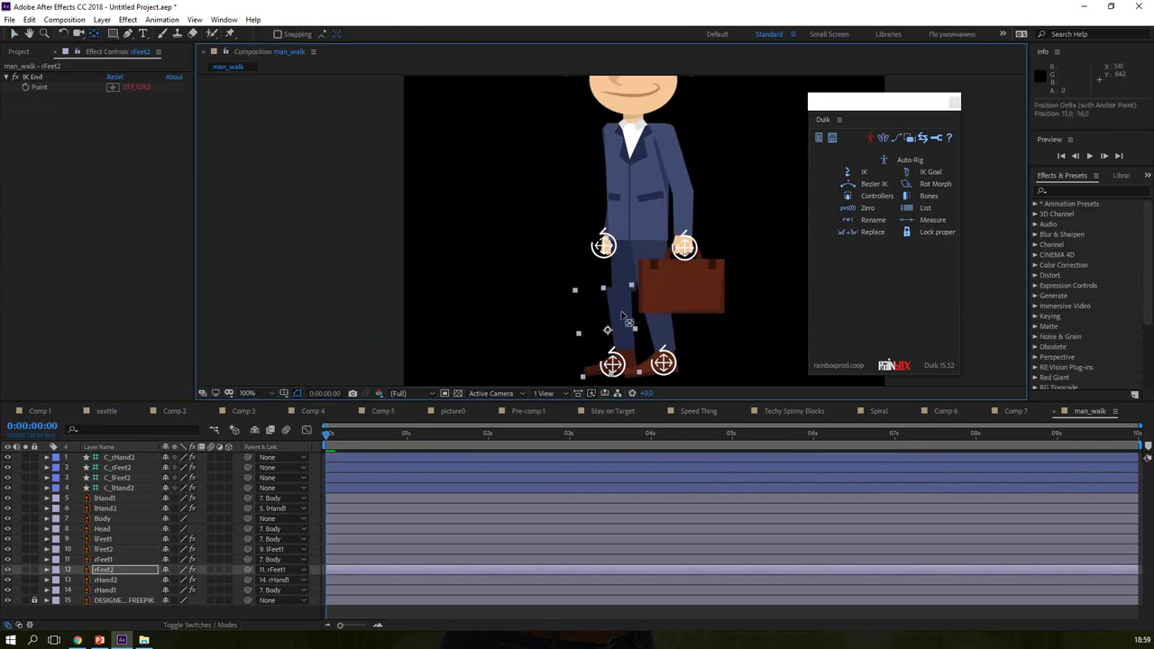
pyautogui.moveTo(613, 334); pyautogui.dragTo(628, 359)
pyautogui.hotkey('ctrl', 'z')
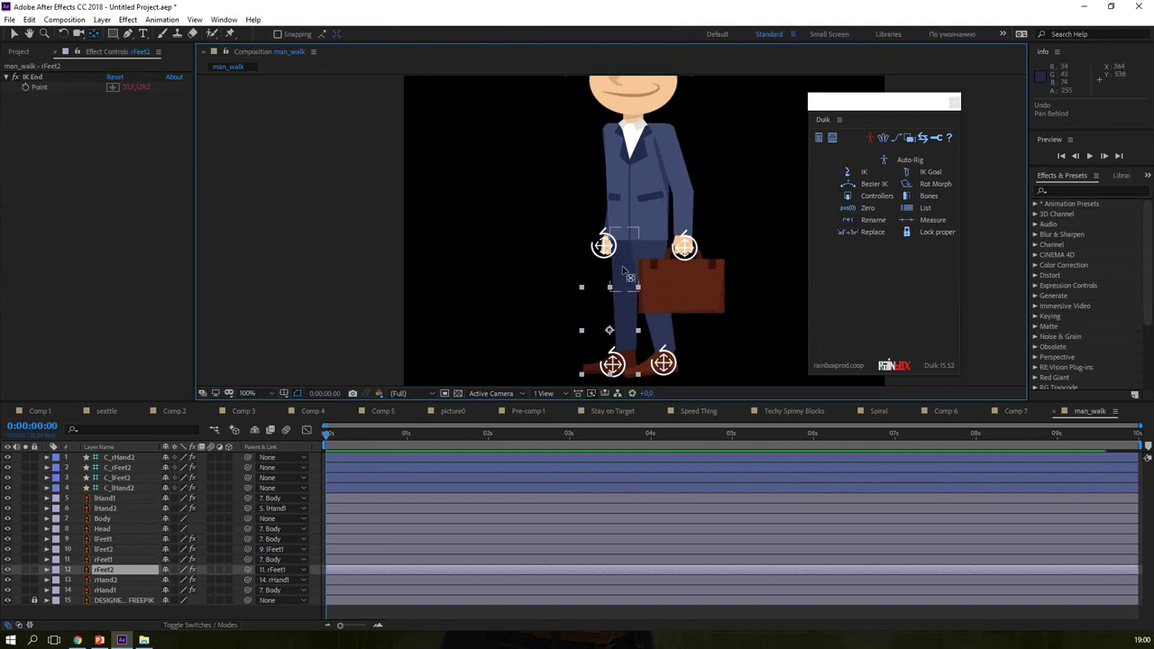
pyautogui.click(624, 275)
pyautogui.click(597, 368)
pyautogui.click(13, 33)
pyautogui.click(610, 354)
pyautogui.moveTo(616, 372); pyautogui.dragTo(611, 370)
# Step: Test reaching the right arm out with C_rHand2 twice, undoing each pose
pyautogui.moveTo(604, 246)
pyautogui.mouseDown()
pyautogui.moveTo(503, 210)
pyautogui.moveTo(464, 219)
pyautogui.mouseUp()
pyautogui.hotkey('ctrl', 'z')
pyautogui.click(16, 108)
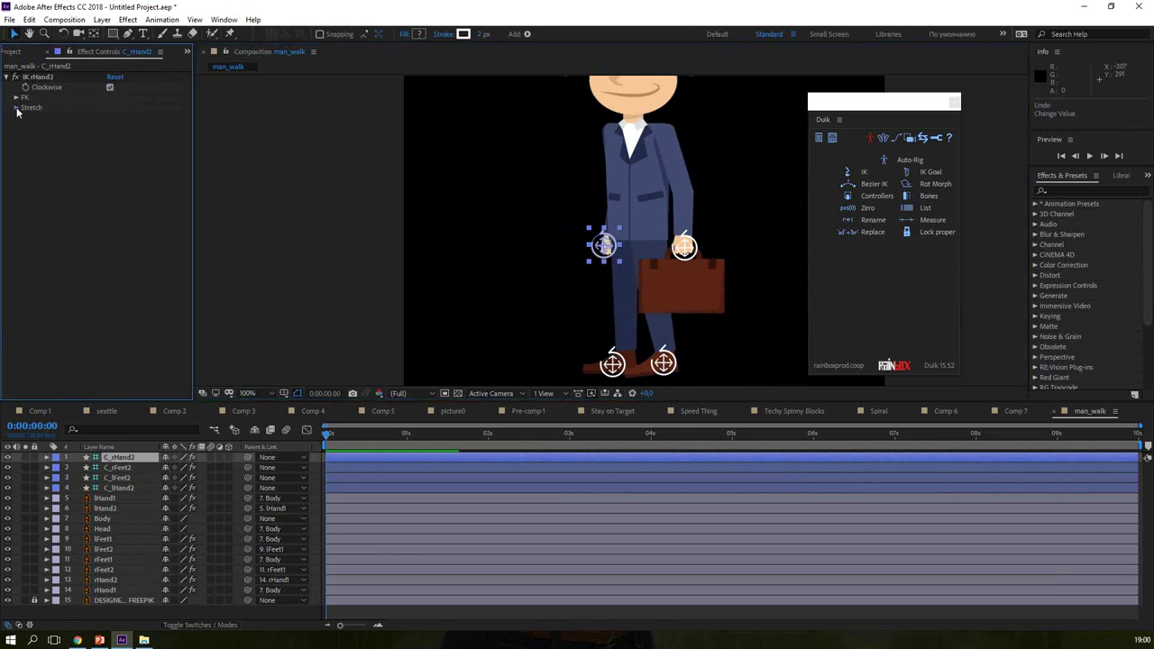
pyautogui.click(16, 108)
pyautogui.click(604, 244)
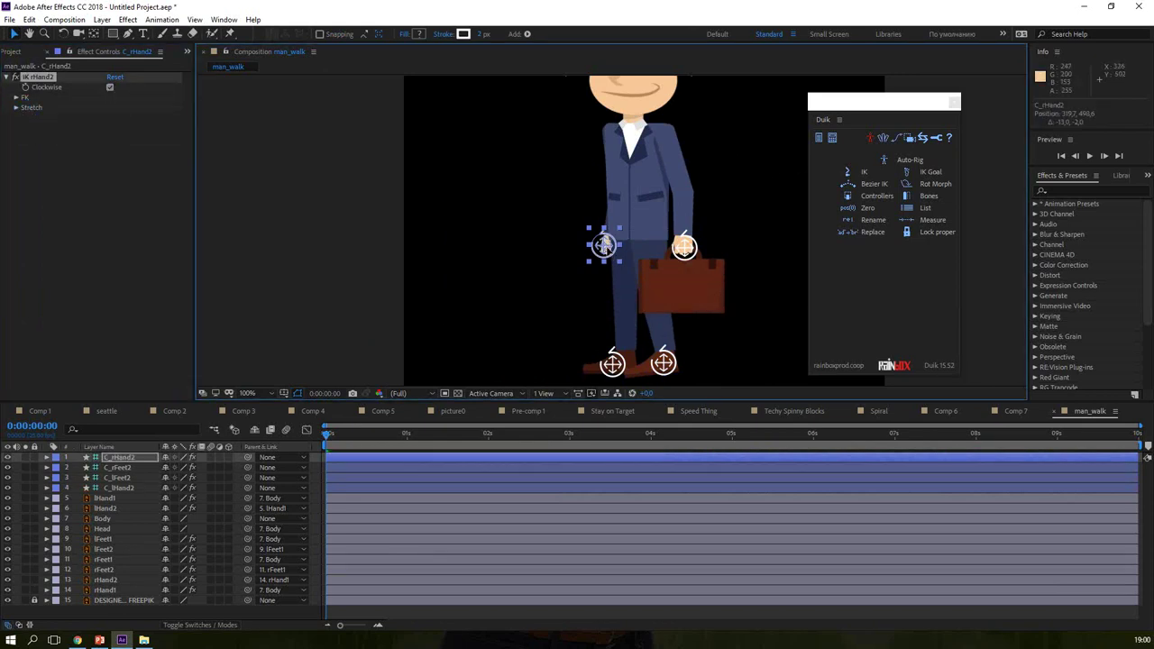
pyautogui.moveTo(604, 245); pyautogui.dragTo(530, 191)
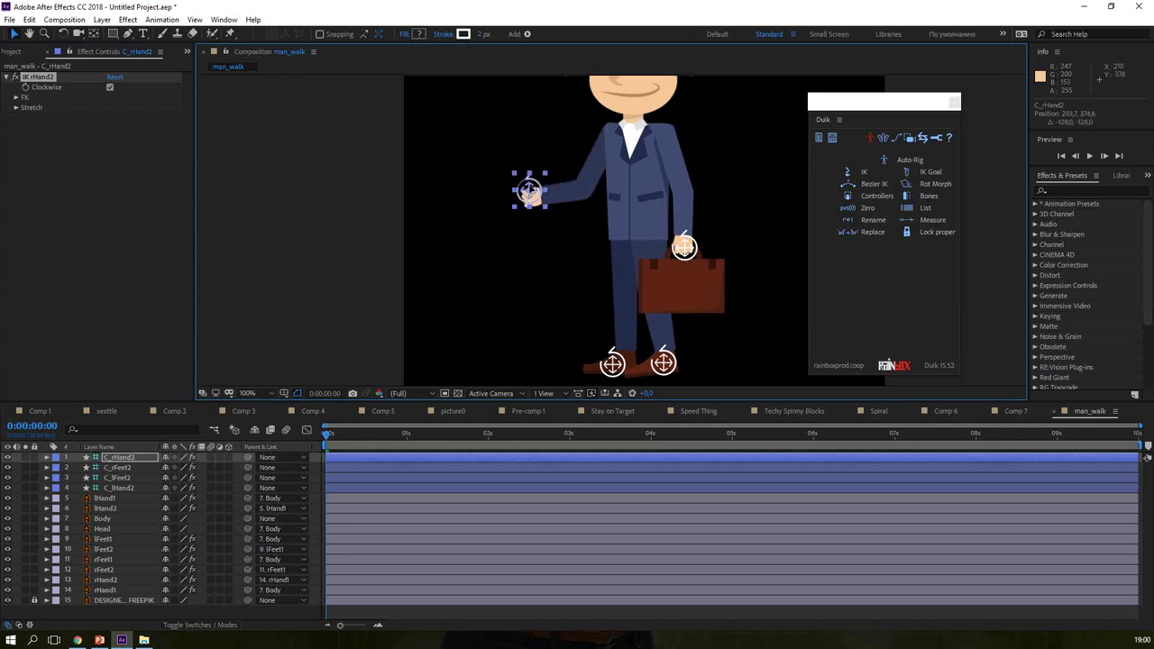
pyautogui.hotkey('ctrl', 'z')
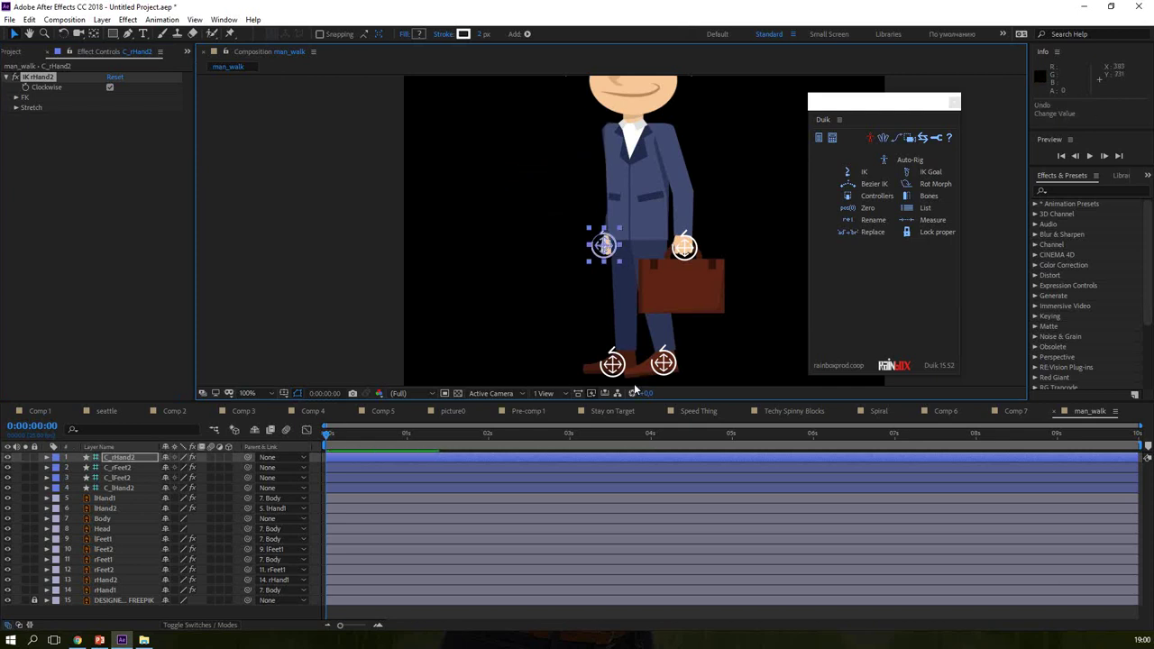
pyautogui.click(251, 394)
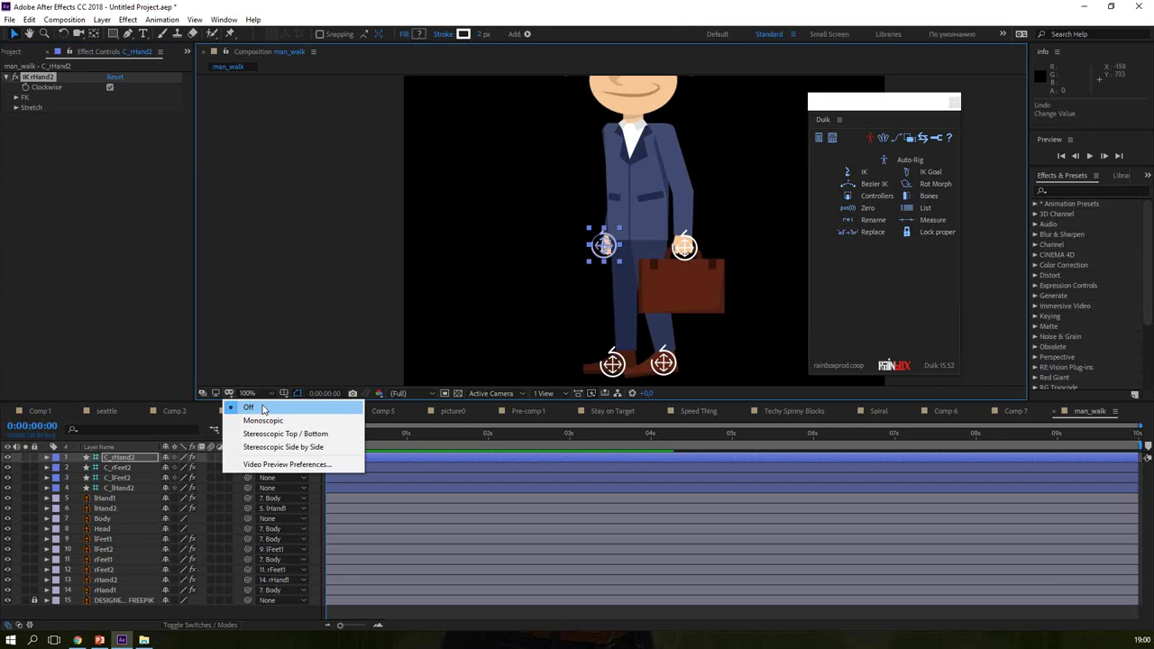
# Step: Set the viewer zoom to Fit, then move the Body controller up-left and back down to test the limbs
pyautogui.click(264, 401)
pyautogui.click(263, 398)
pyautogui.click(261, 401)
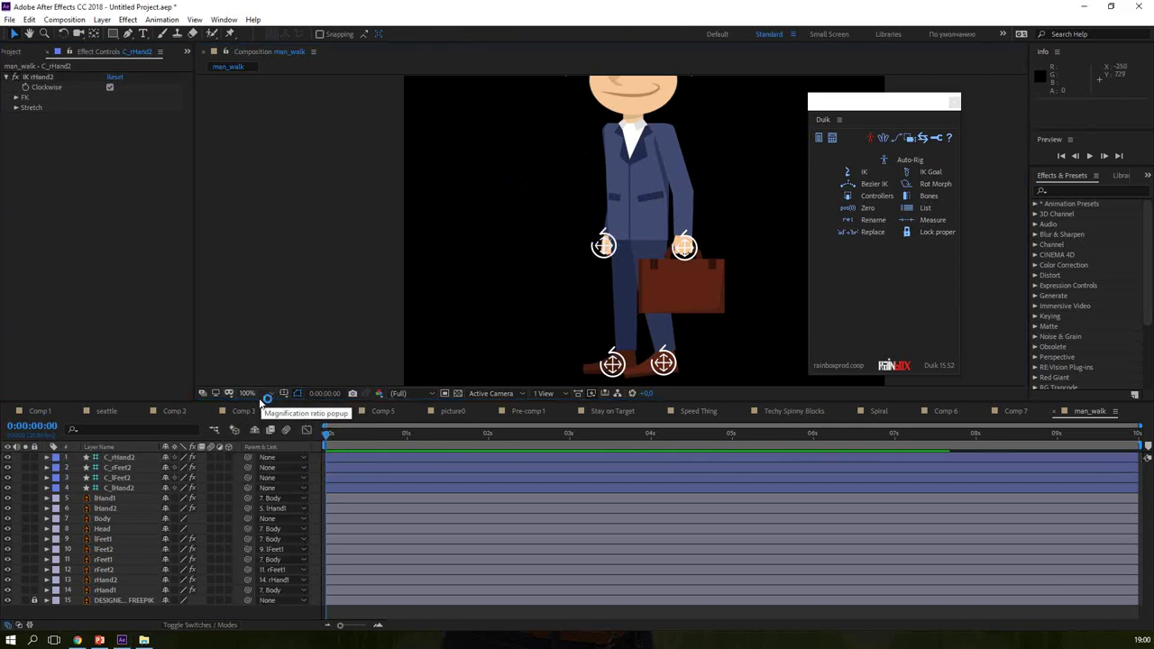
pyautogui.click(261, 402)
pyautogui.click(260, 405)
pyautogui.moveTo(613, 239)
pyautogui.mouseDown()
pyautogui.moveTo(597, 216)
pyautogui.moveTo(529, 215)
pyautogui.mouseUp()
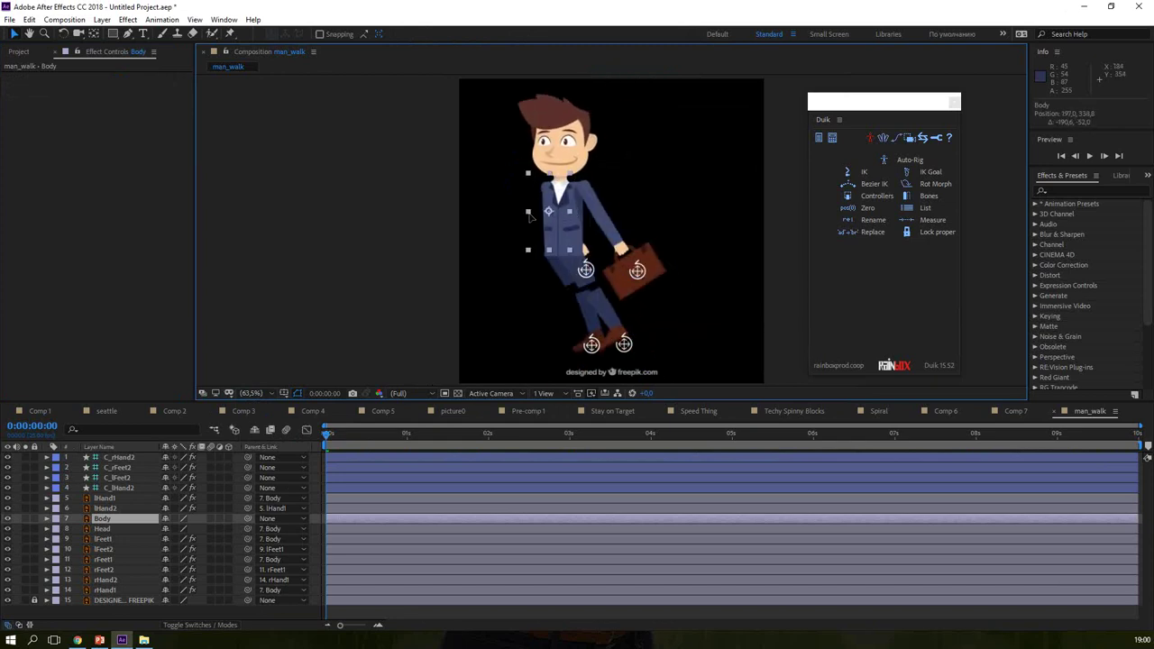
pyautogui.moveTo(530, 215); pyautogui.dragTo(534, 235)
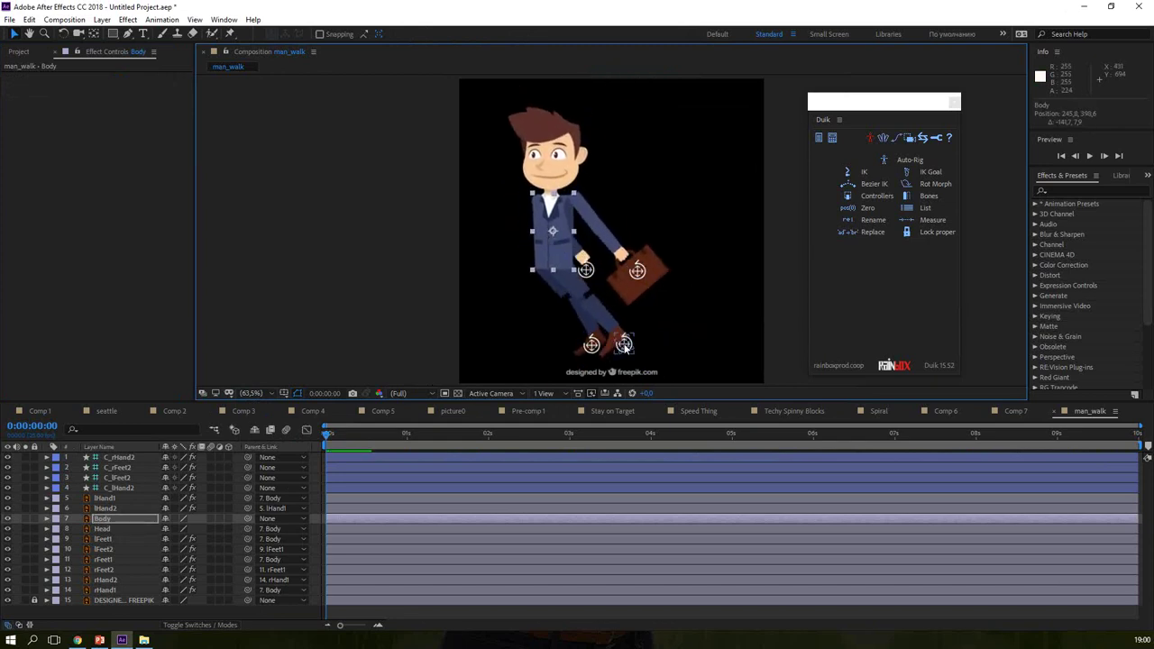
# Step: Turn off Auto-Stretch in the IK Stretch settings of both the lFeet2 and rFeet2 foot controllers
pyautogui.click(623, 344)
pyautogui.click(17, 107)
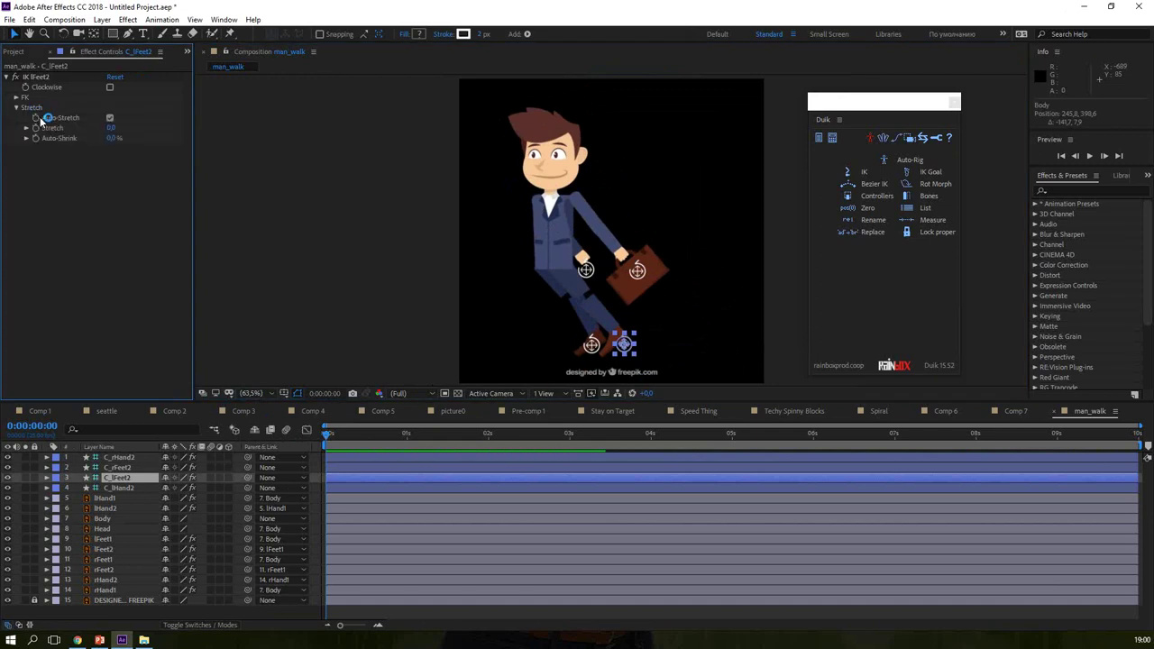
pyautogui.click(105, 118)
pyautogui.click(593, 349)
pyautogui.click(16, 107)
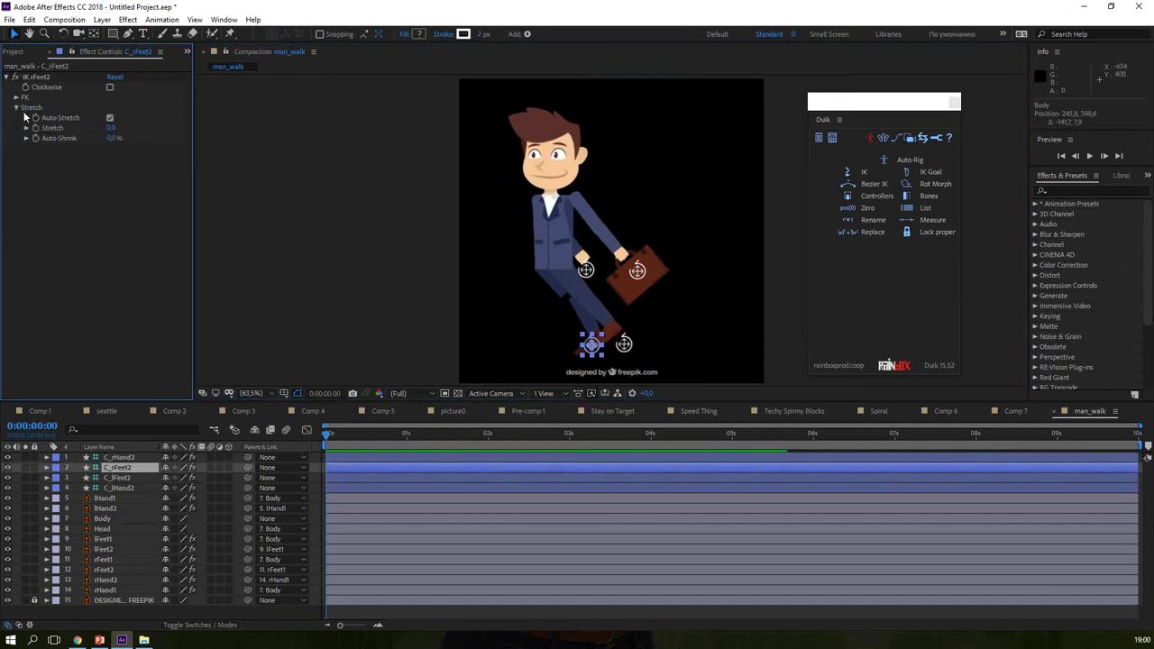
pyautogui.click(109, 119)
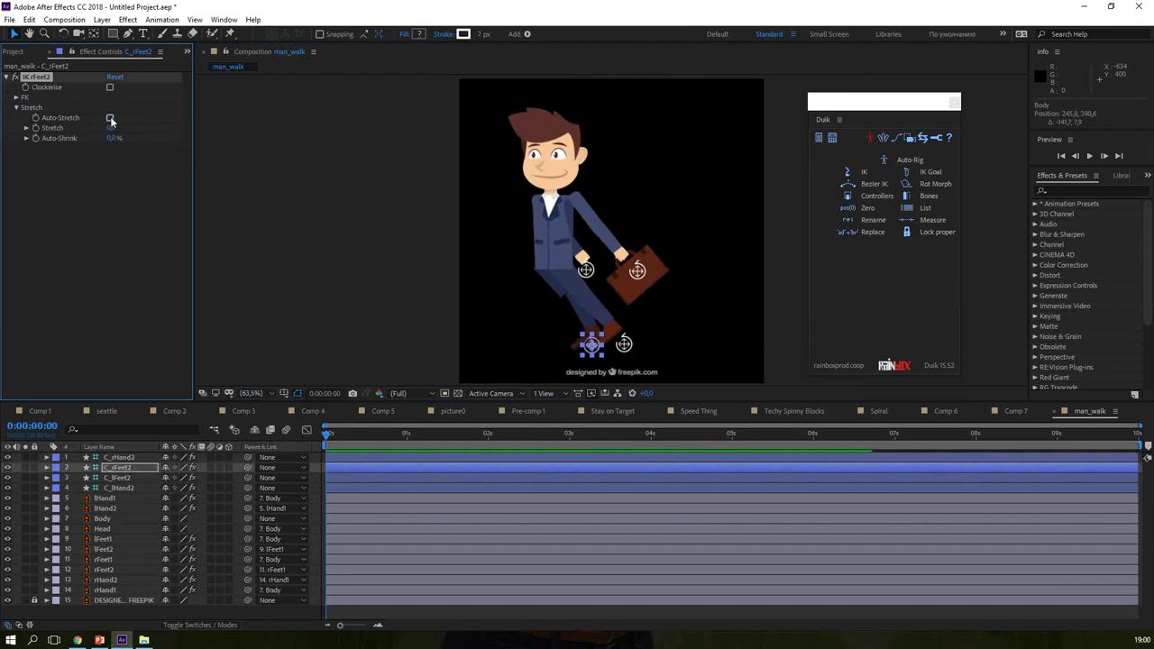
# Step: Pose the character: body shifted right and crouched, briefcase hand C_lHand2 raised, right hand swung left
pyautogui.moveTo(570, 241)
pyautogui.mouseDown()
pyautogui.moveTo(636, 244)
pyautogui.moveTo(617, 239)
pyautogui.mouseUp()
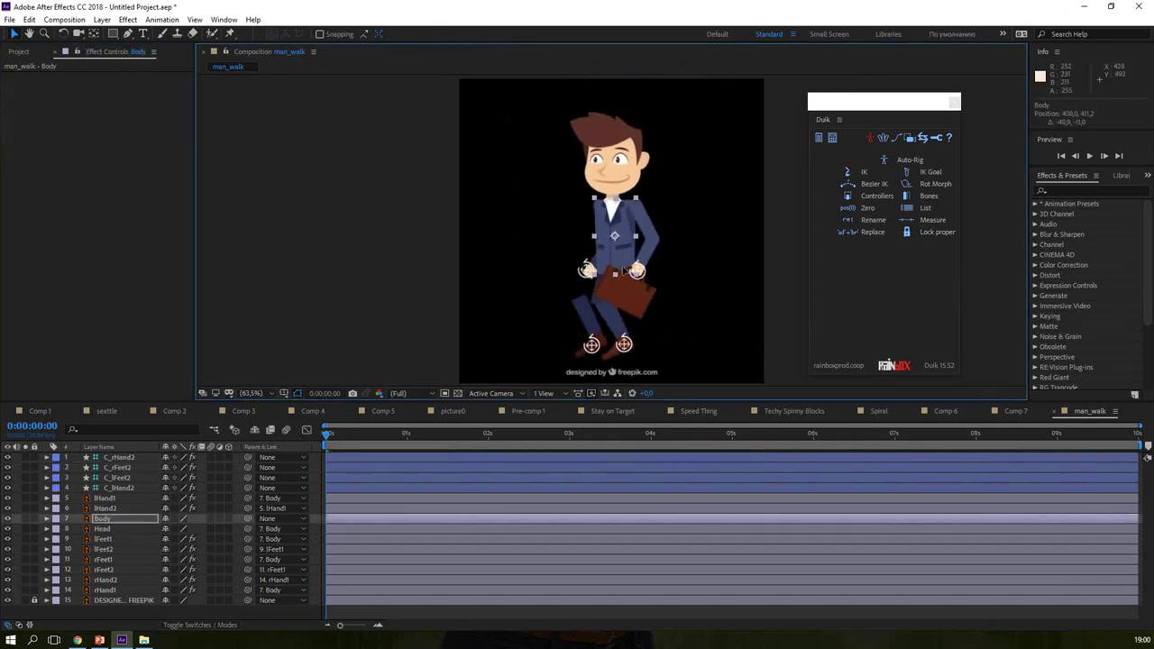
pyautogui.press('space')
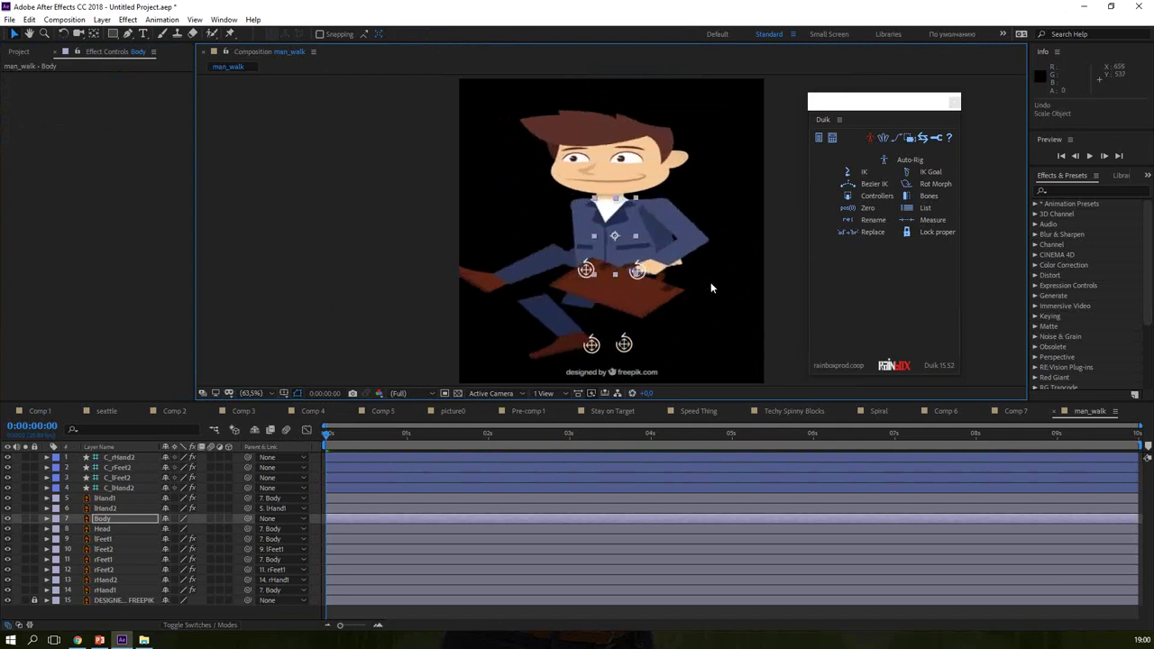
pyautogui.click(654, 278)
pyautogui.moveTo(656, 280); pyautogui.dragTo(693, 266)
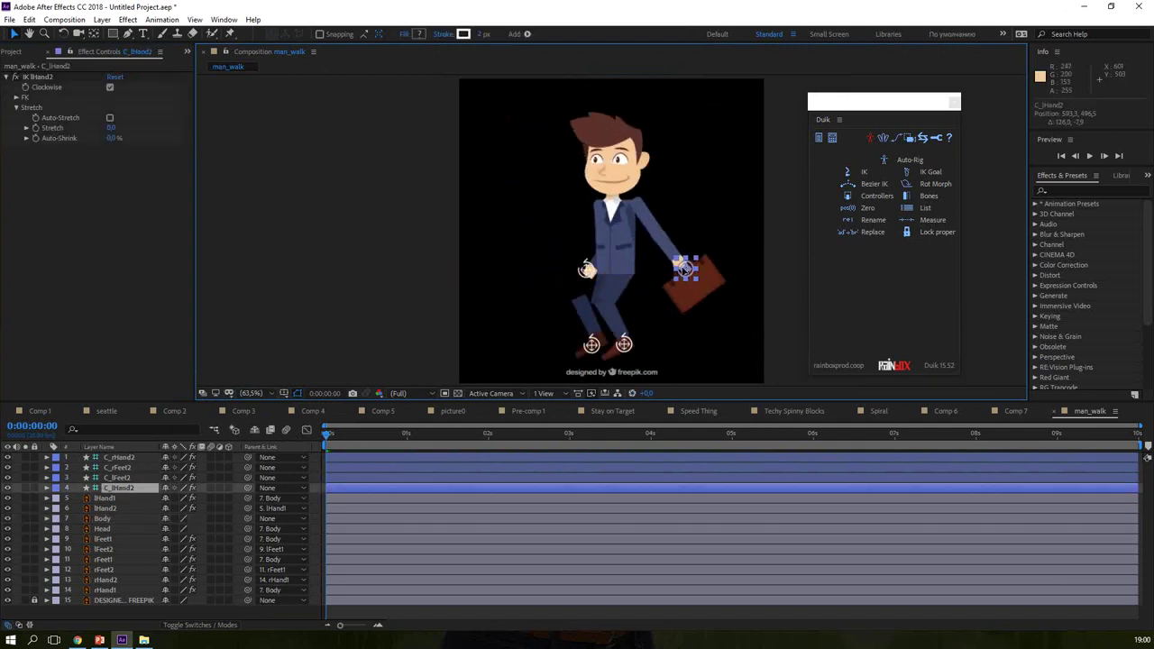
pyautogui.moveTo(587, 271); pyautogui.dragTo(548, 243)
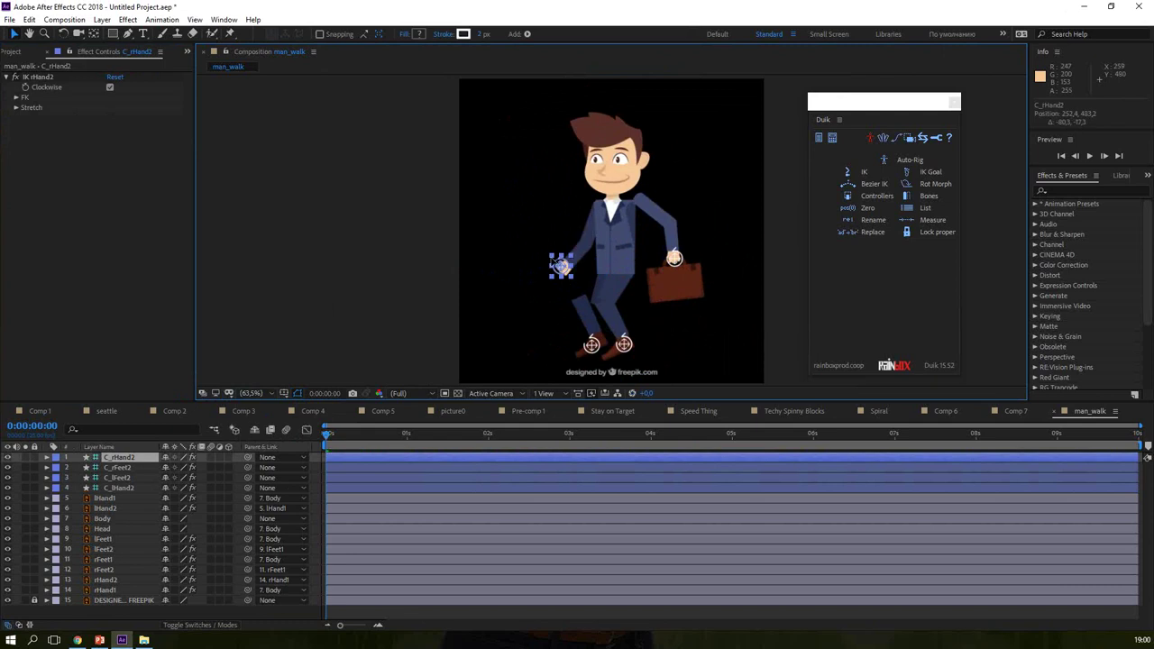
pyautogui.moveTo(629, 237)
pyautogui.mouseDown()
pyautogui.moveTo(629, 264)
pyautogui.moveTo(619, 263)
pyautogui.mouseUp()
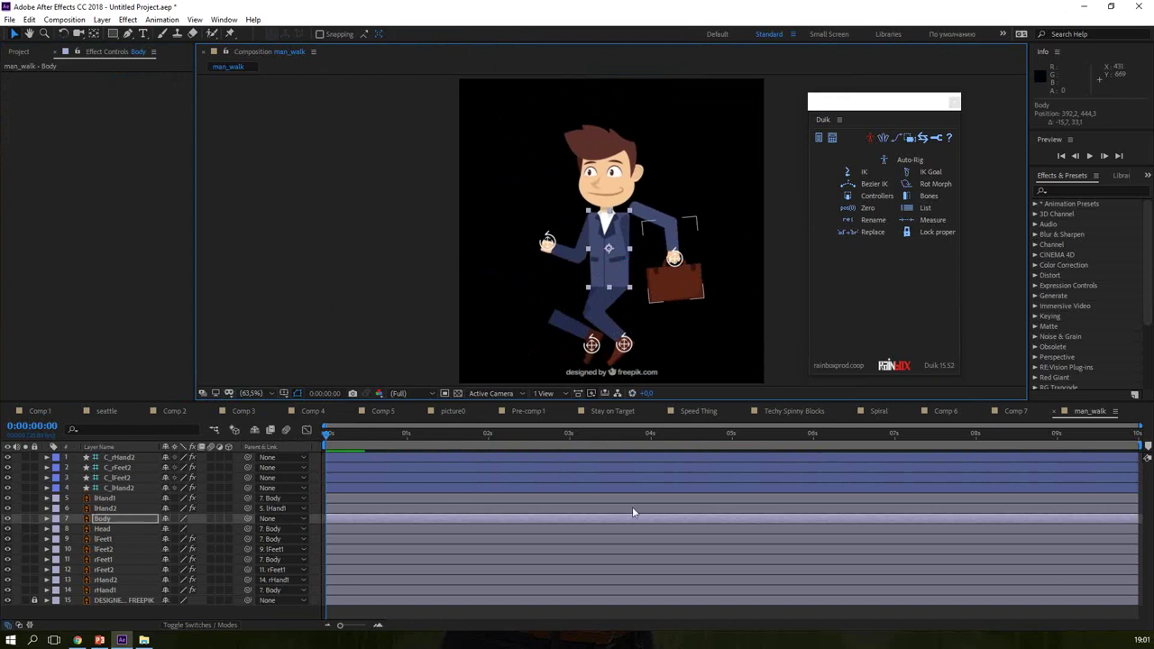
pyautogui.click(574, 332)
pyautogui.click(564, 326)
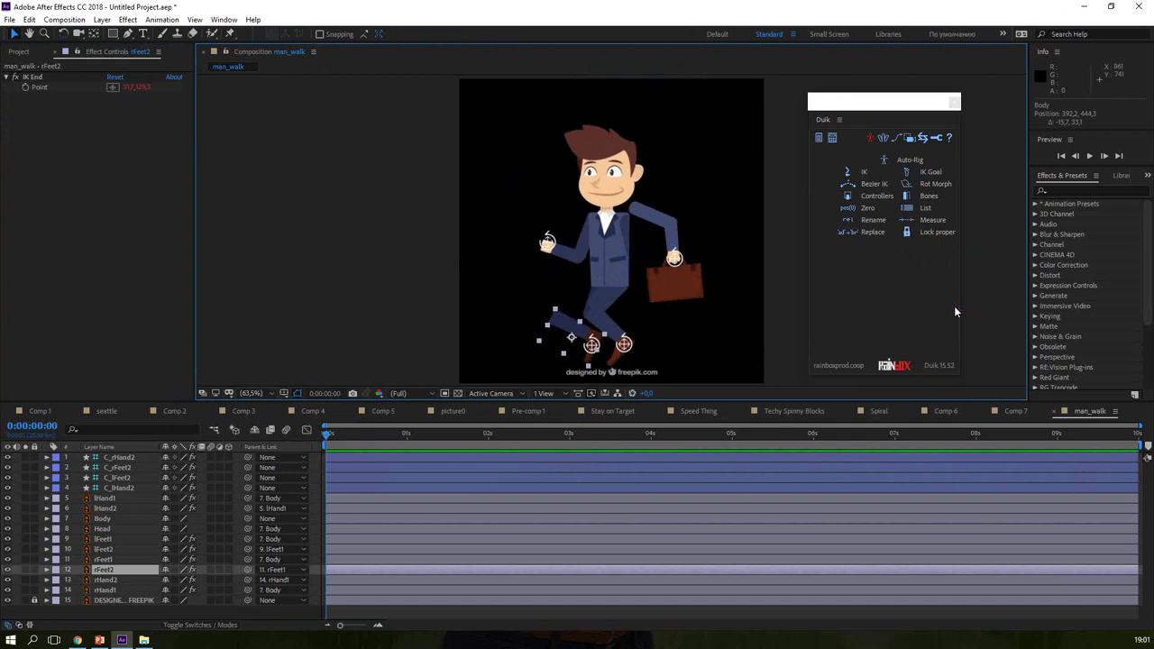
# Step: Switch to the PowerPoint deck and show slide 11, NEWTON, with the motionboutique.com address
pyautogui.hotkey('alt', 'Tab')
pyautogui.click(72, 523)
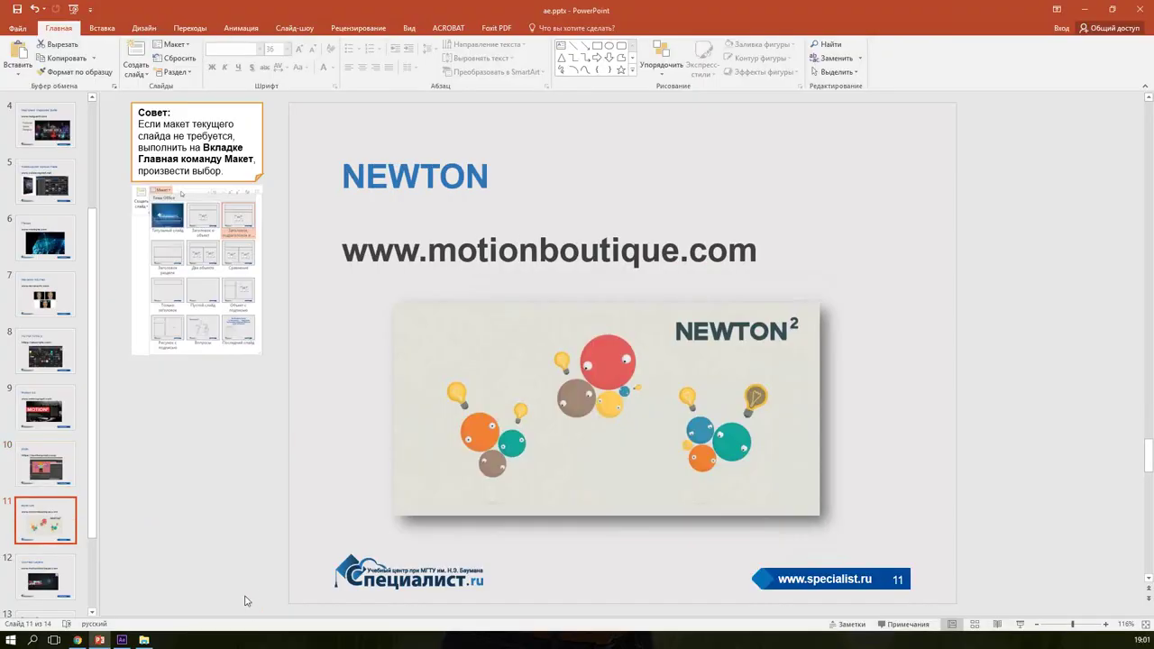
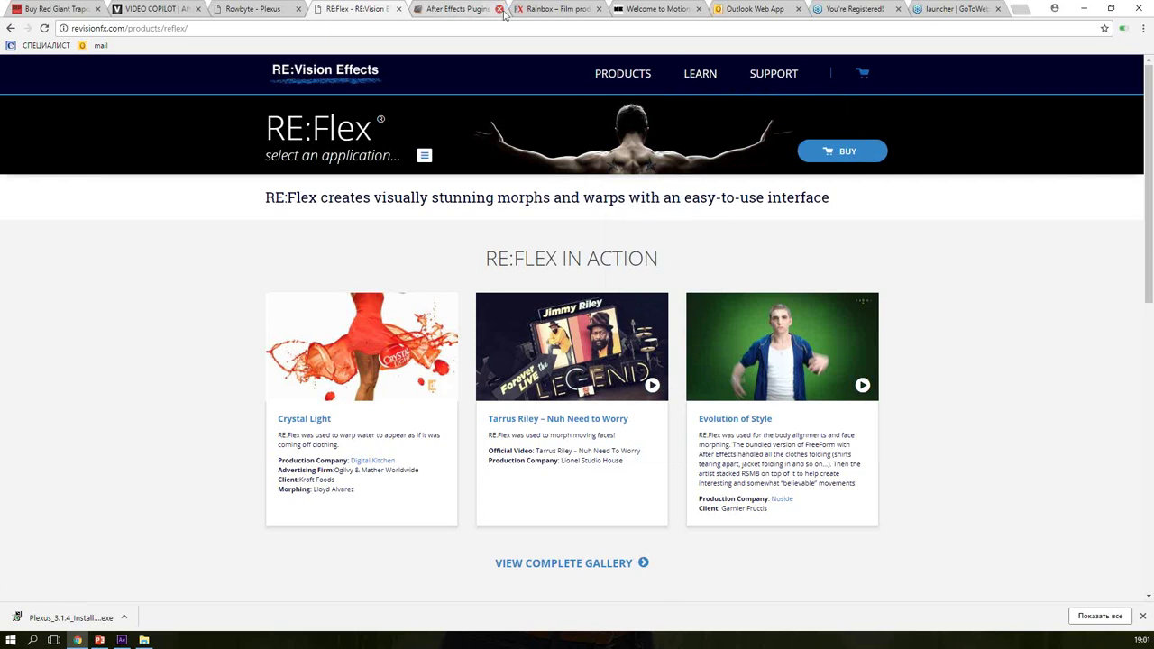
# Step: Switch to the Motion Boutique site and find the Newton 3 2D physics engine entry
pyautogui.click(624, 11)
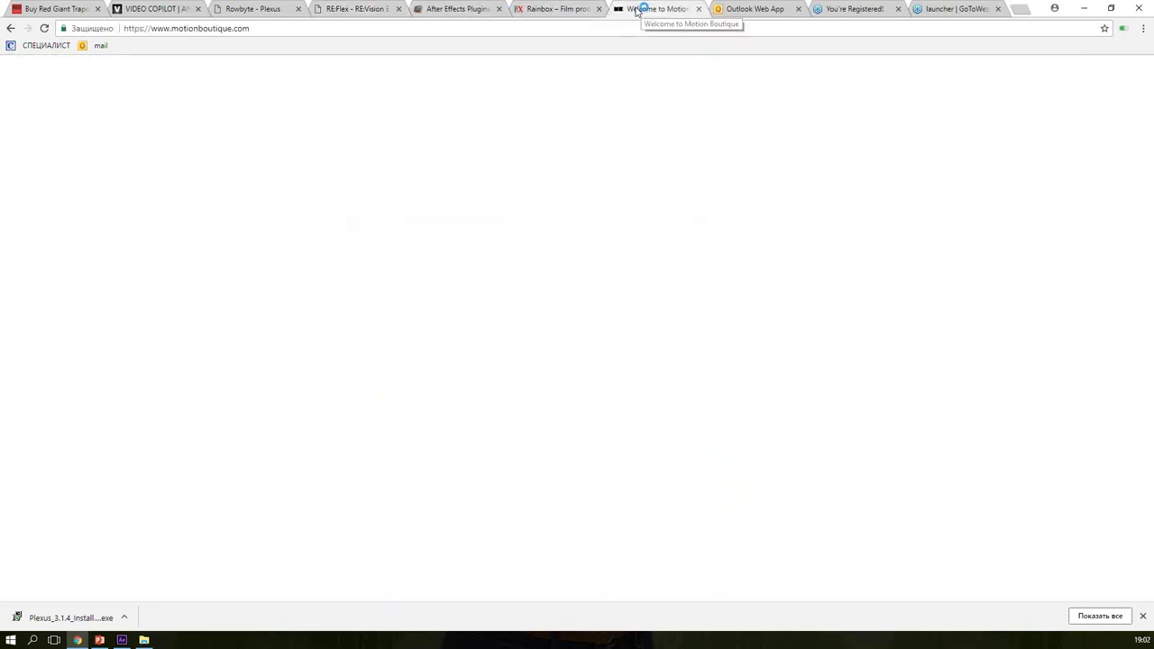
pyautogui.scroll(-1, 726, 350)
pyautogui.scroll(-1, 727, 348)
pyautogui.scroll(1, 721, 353)
pyautogui.scroll(1, 471, 234)
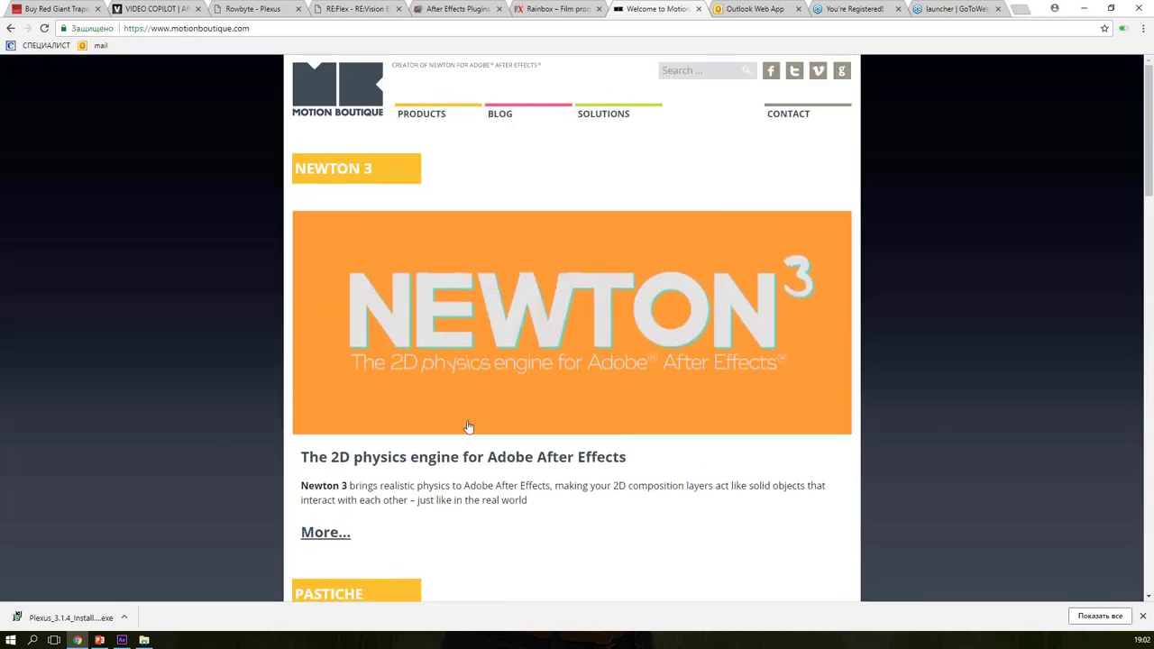
pyautogui.click(327, 533)
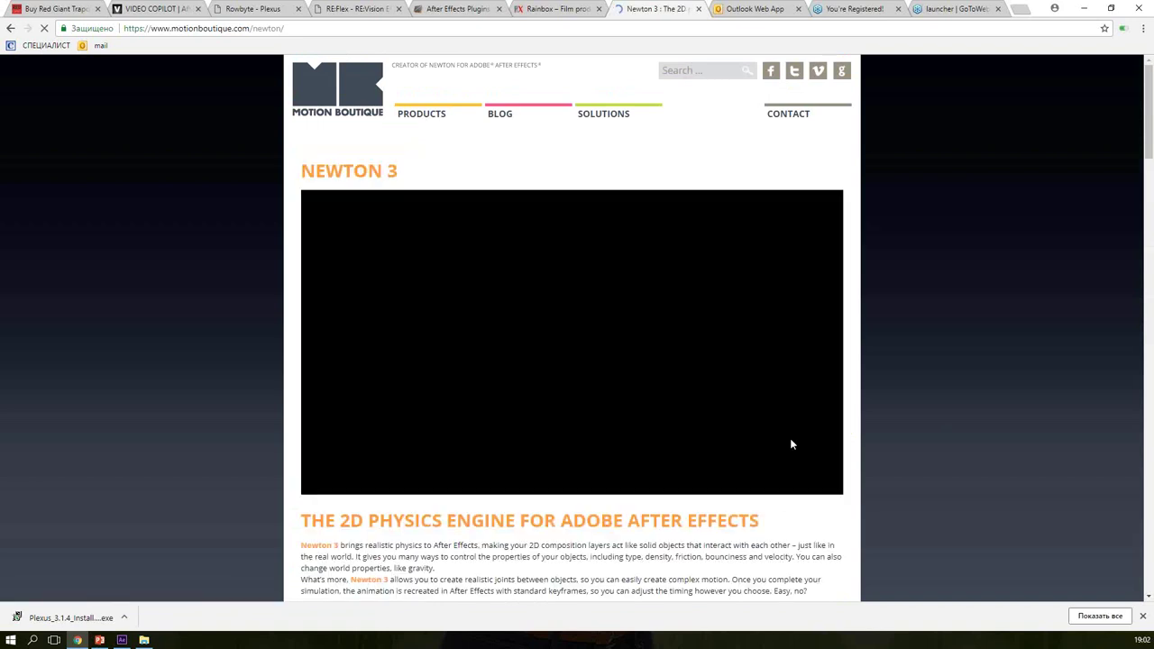
# Step: Browse the features on the Newton 3 product page
pyautogui.scroll(-5, 887, 408)
pyautogui.scroll(-3, 884, 404)
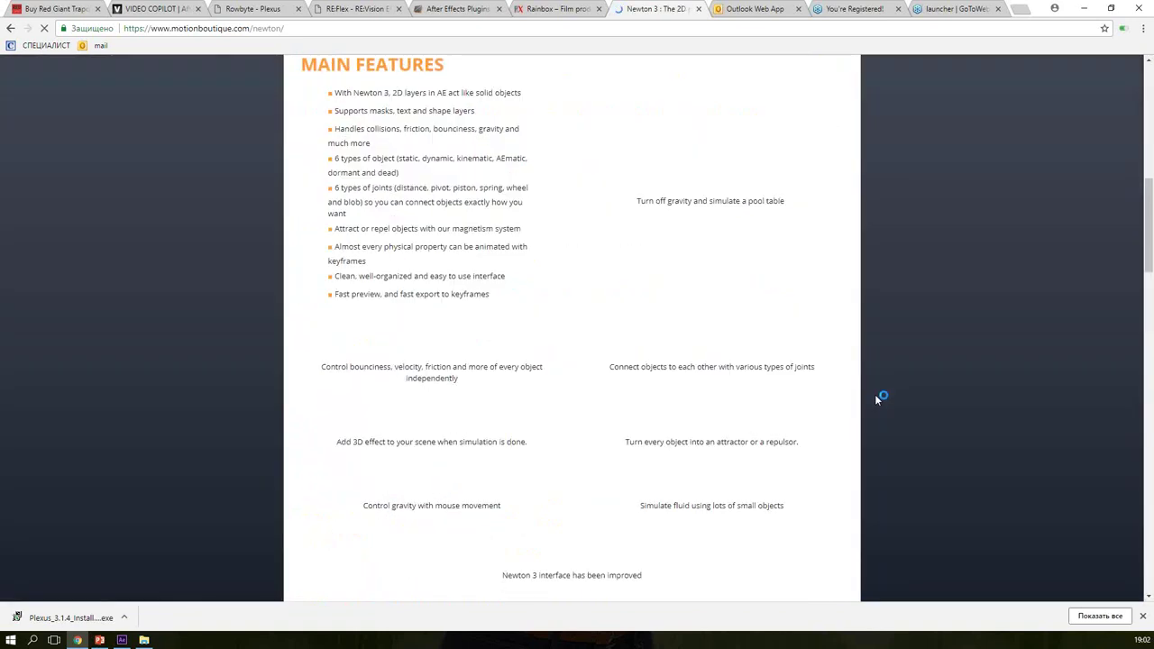
pyautogui.scroll(-3, 879, 398)
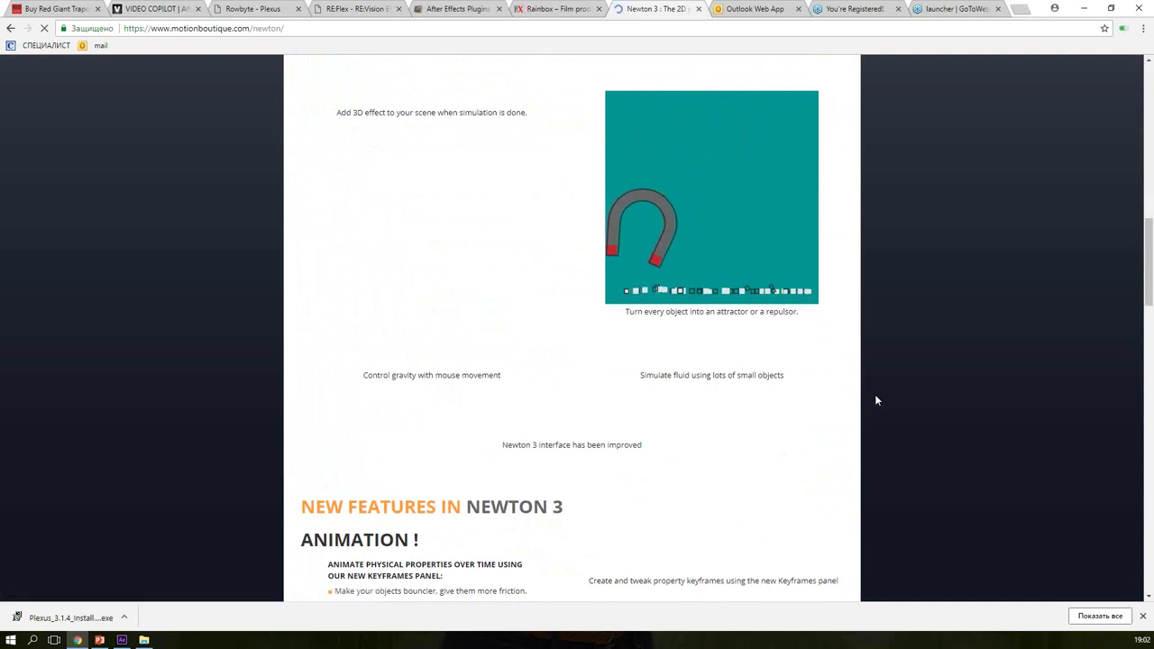
pyautogui.scroll(2, 875, 396)
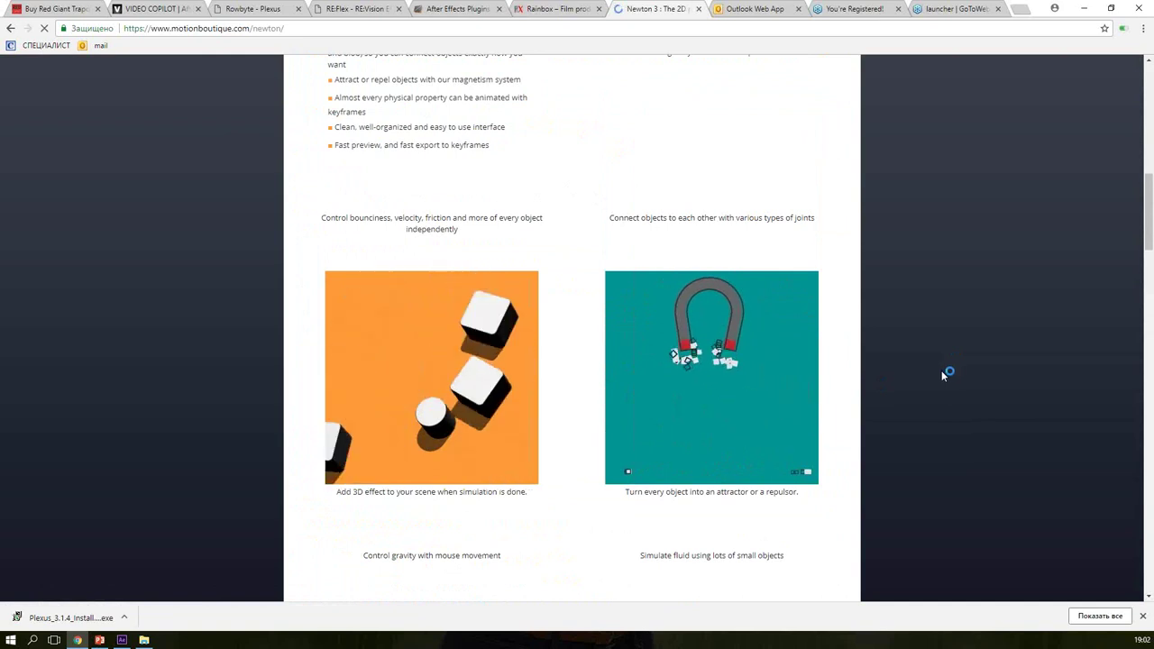
pyautogui.scroll(-1, 851, 366)
pyautogui.scroll(-2, 850, 367)
pyautogui.scroll(-4, 850, 368)
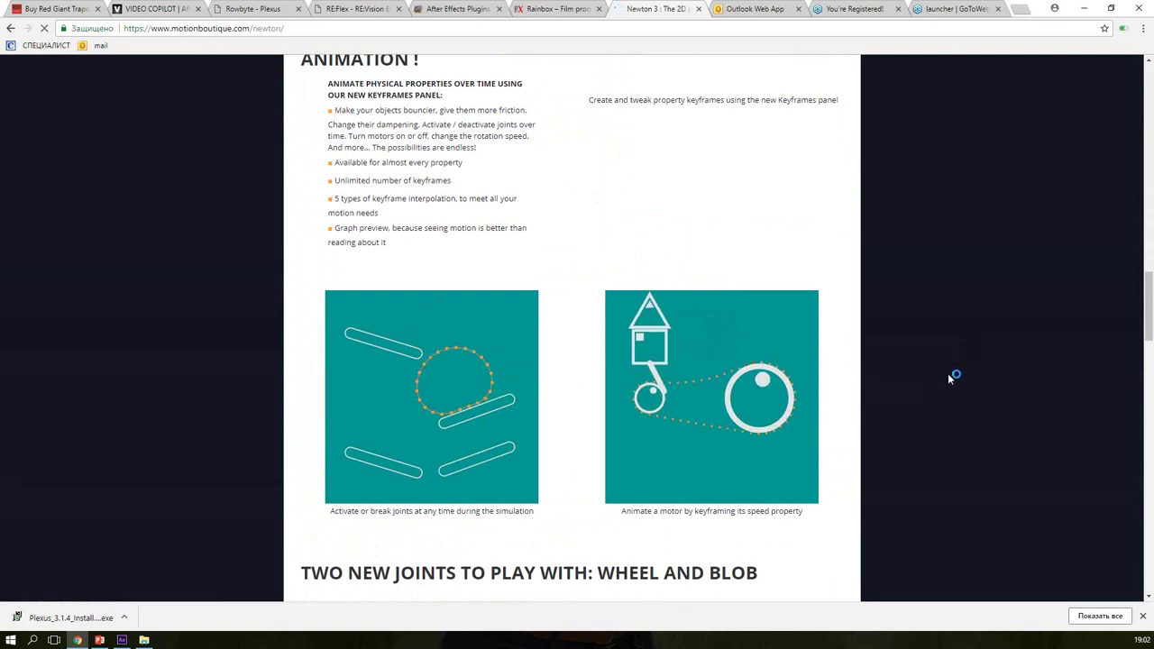
pyautogui.scroll(-1, 892, 378)
pyautogui.scroll(-3, 891, 382)
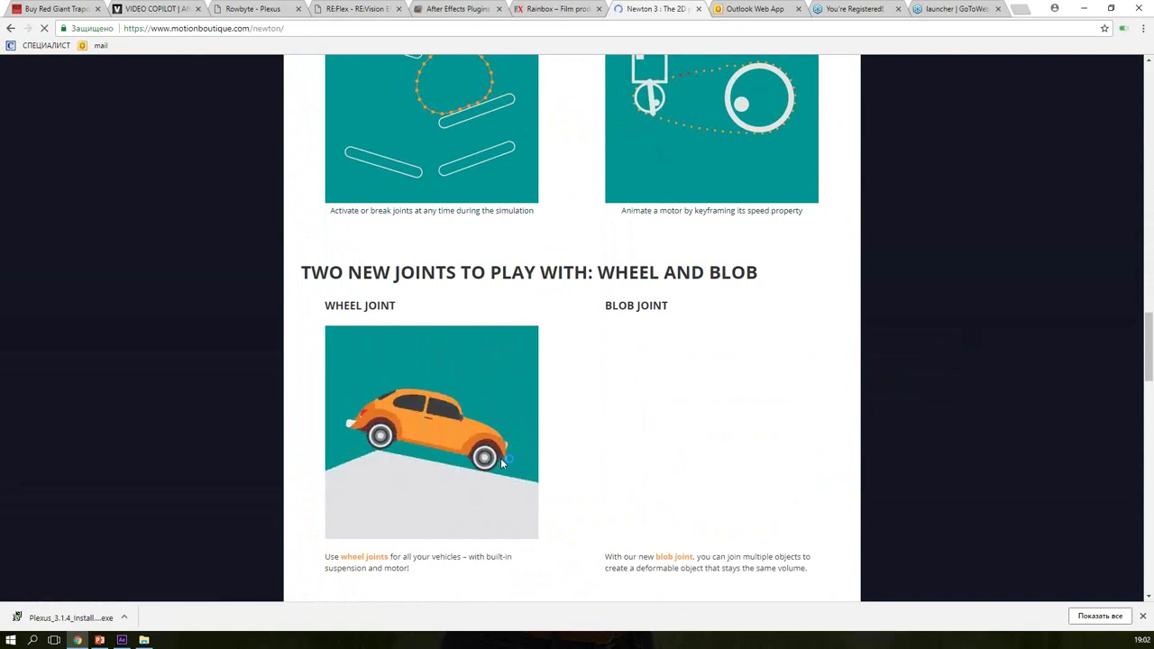
pyautogui.scroll(-3, 872, 380)
pyautogui.scroll(-1, 871, 379)
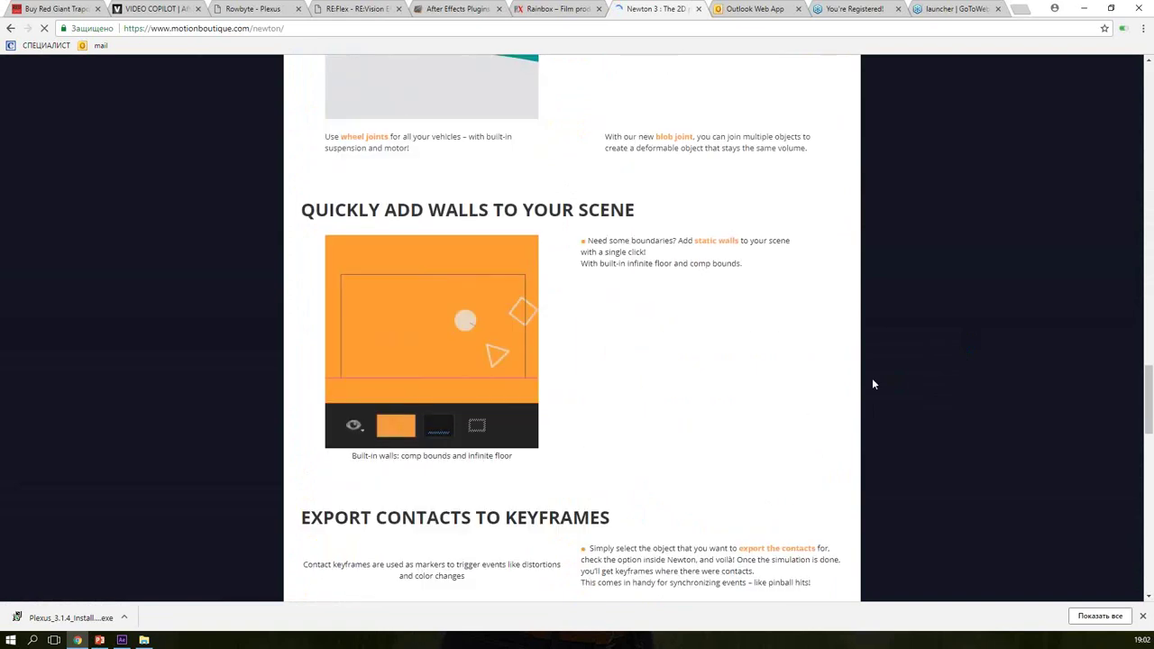
pyautogui.scroll(3, 873, 383)
pyautogui.scroll(3, 874, 382)
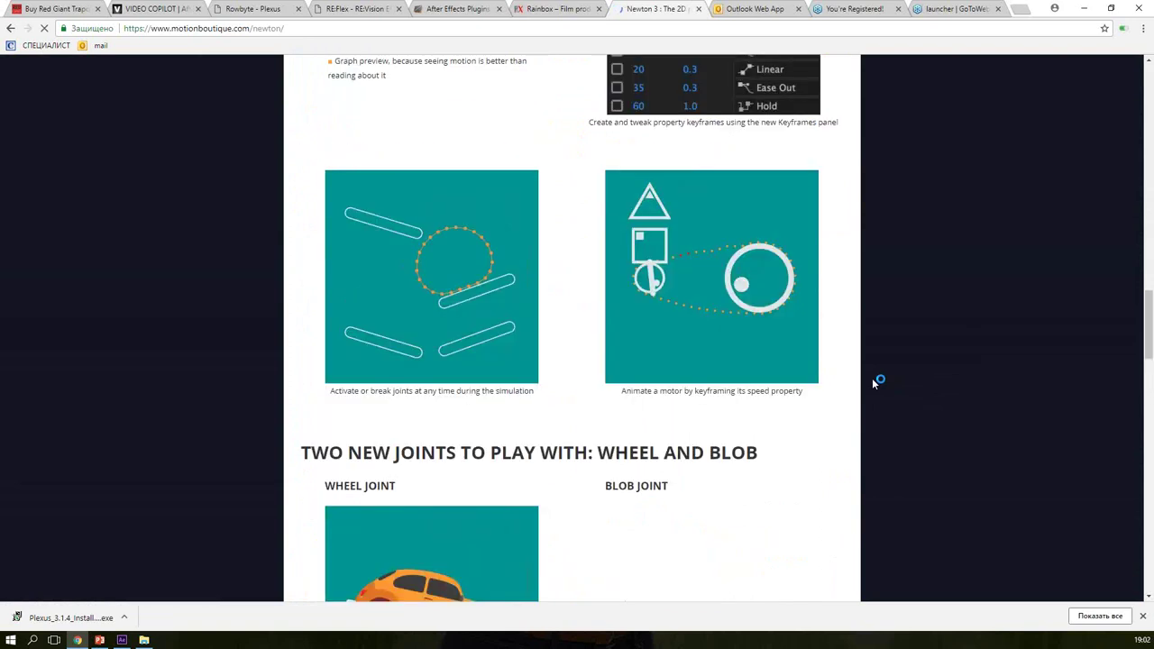
pyautogui.scroll(3, 874, 382)
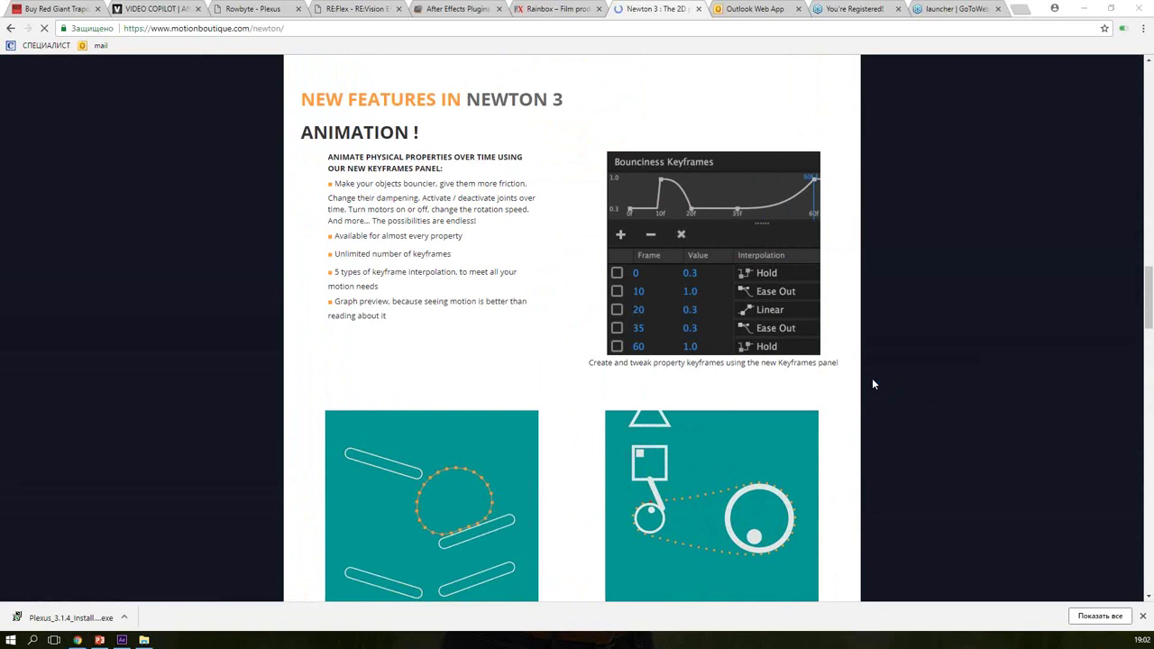
# Step: Back in After Effects, create a new empty composition, Comp 8
pyautogui.hotkey('alt', 'Tab')
pyautogui.hotkey('ctrl', 'n')
pyautogui.press('Return')
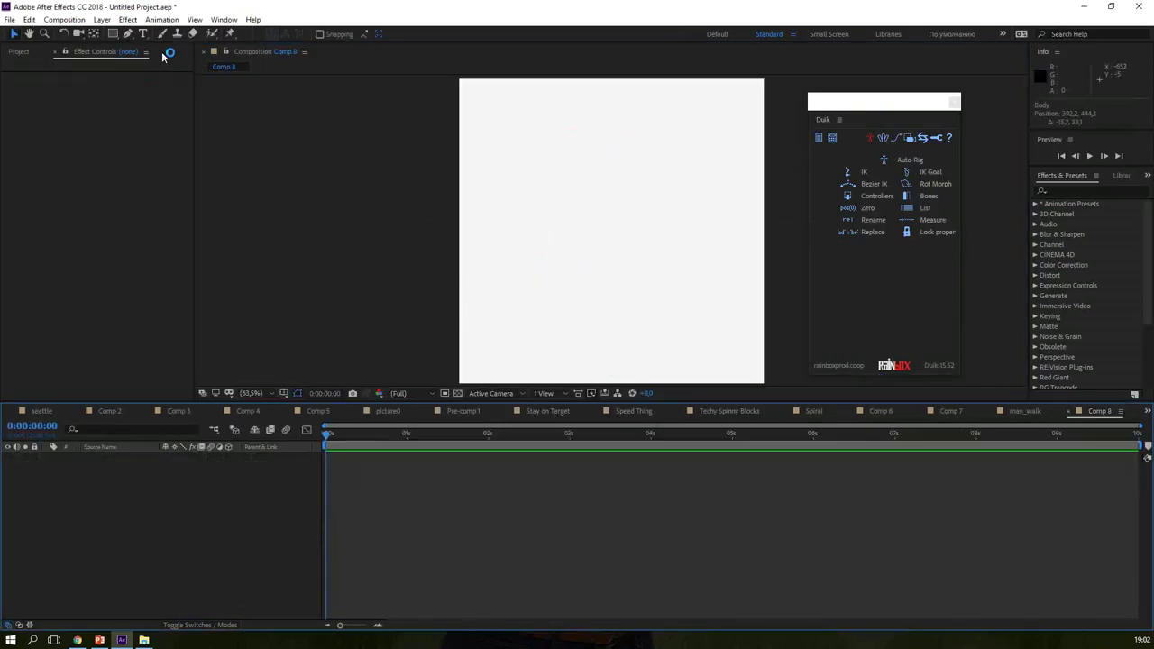
# Step: Draw a long bar across the top of Comp 8 with a blue fill
pyautogui.click(113, 33)
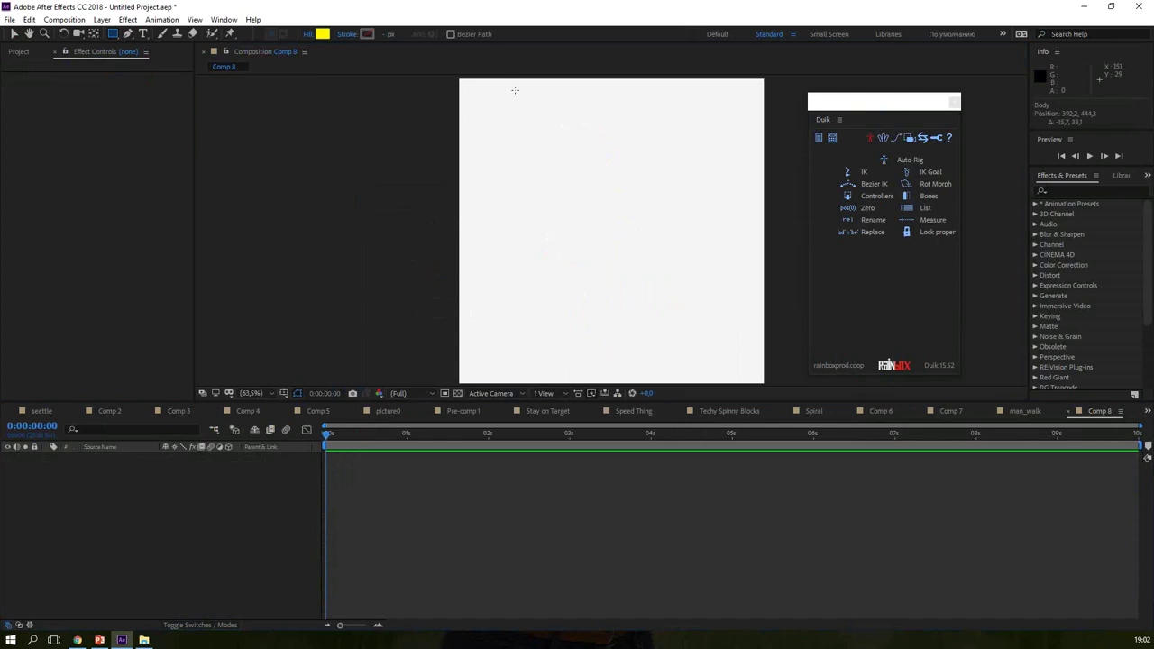
pyautogui.moveTo(511, 87); pyautogui.dragTo(712, 97)
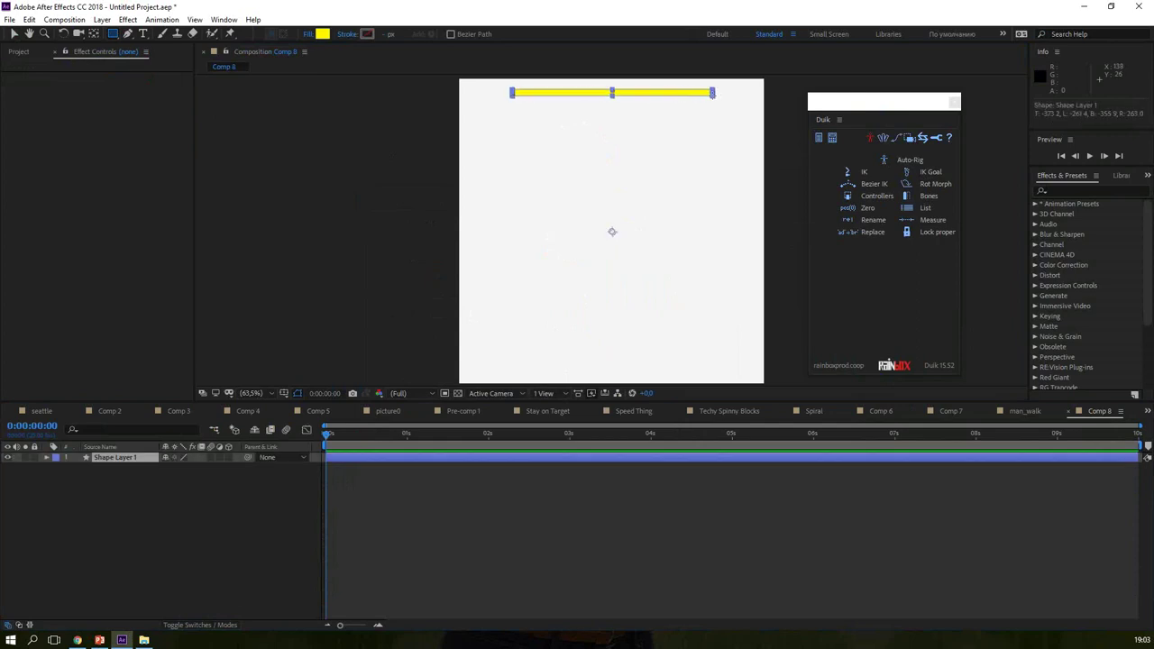
pyautogui.click(325, 34)
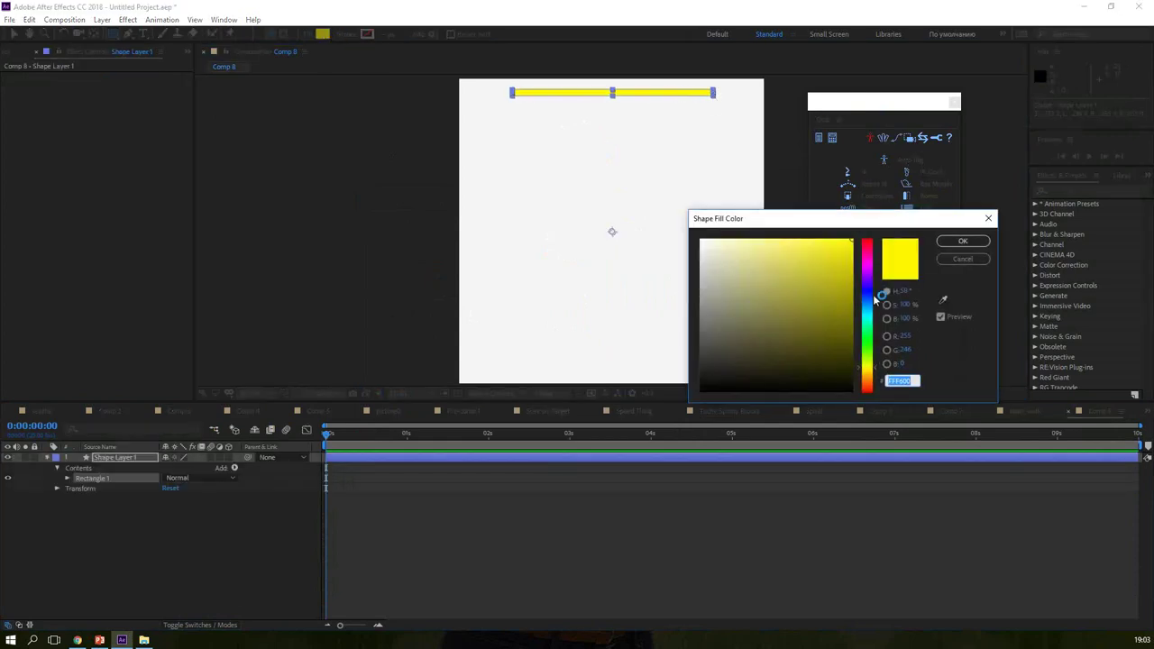
pyautogui.click(867, 289)
pyautogui.click(963, 241)
pyautogui.click(15, 35)
pyautogui.click(390, 222)
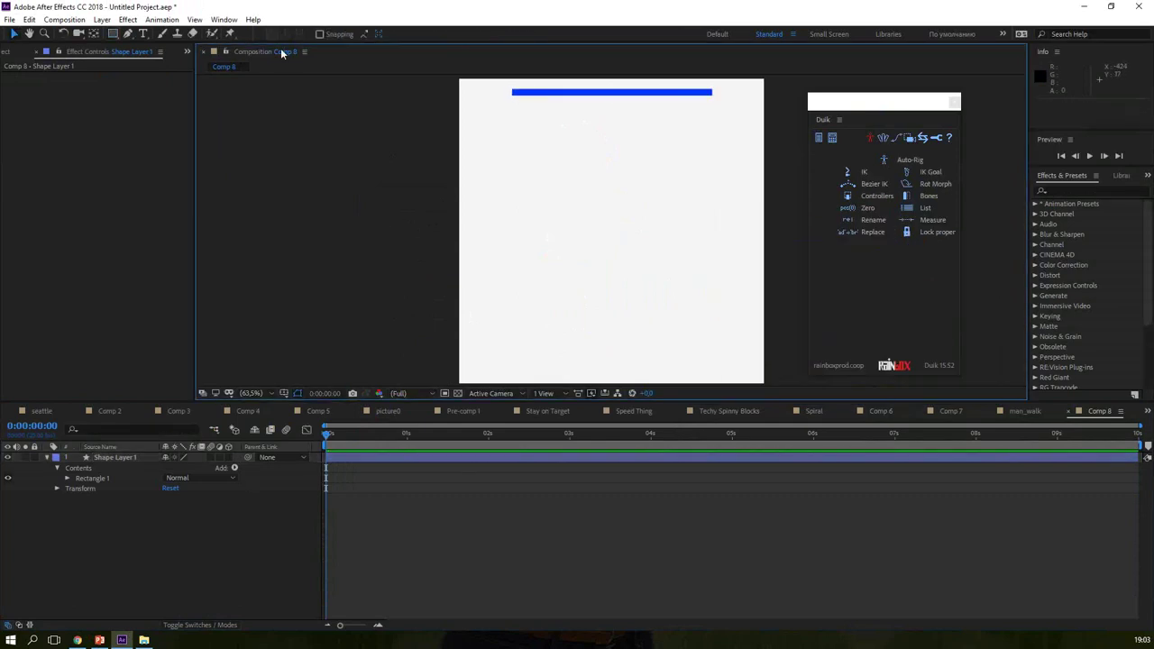
# Step: Draw a blue circle below the bar and nudge it slightly up and left
pyautogui.moveTo(112, 33); pyautogui.dragTo(146, 65)
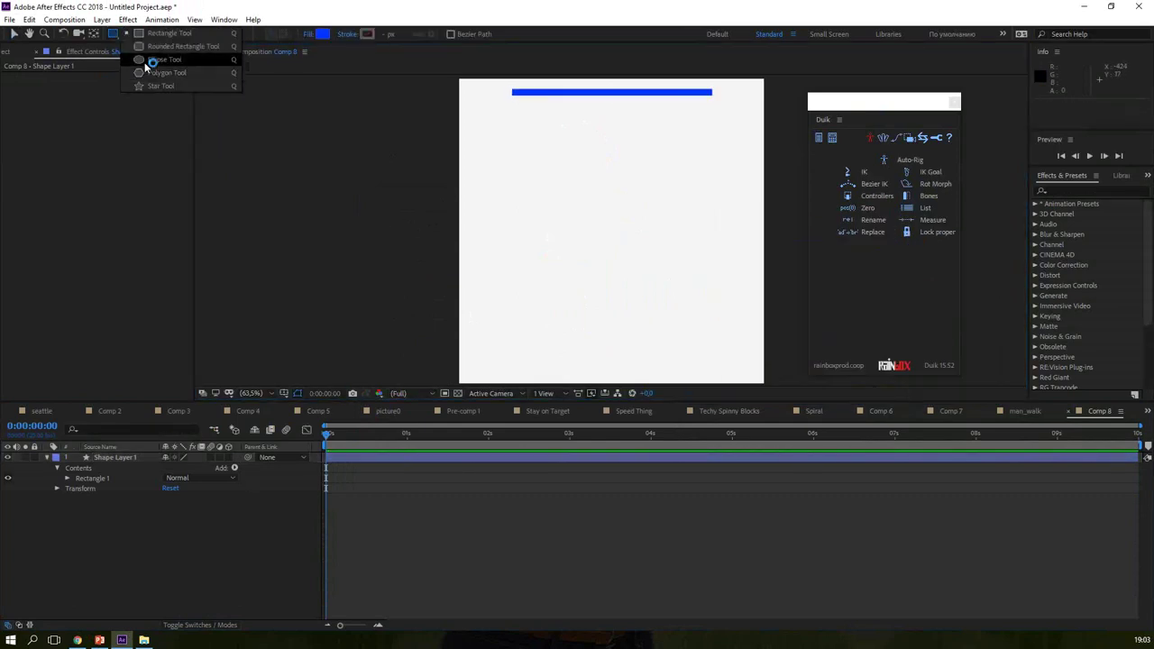
pyautogui.moveTo(610, 230); pyautogui.dragTo(656, 328)
pyautogui.press('v')
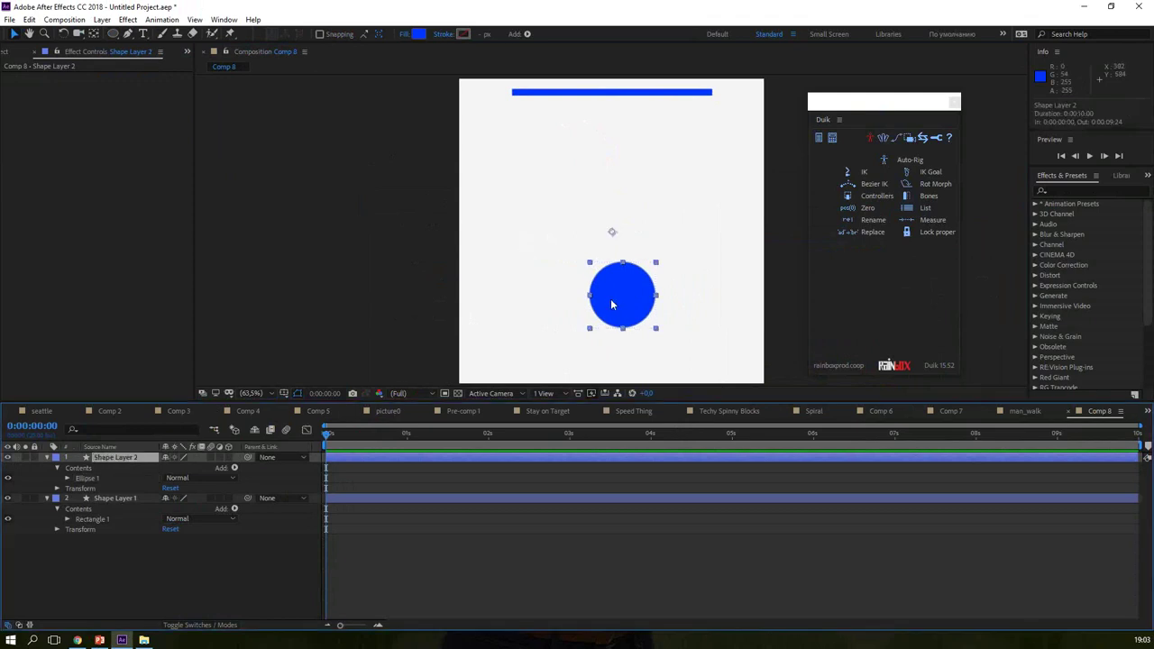
pyautogui.moveTo(614, 281); pyautogui.dragTo(606, 244)
pyautogui.click(240, 257)
# Step: Draw a small square just below the bar
pyautogui.moveTo(113, 33)
pyautogui.mouseDown()
pyautogui.moveTo(142, 45)
pyautogui.moveTo(150, 35)
pyautogui.mouseUp()
pyautogui.moveTo(607, 103); pyautogui.dragTo(621, 117)
pyautogui.press('v')
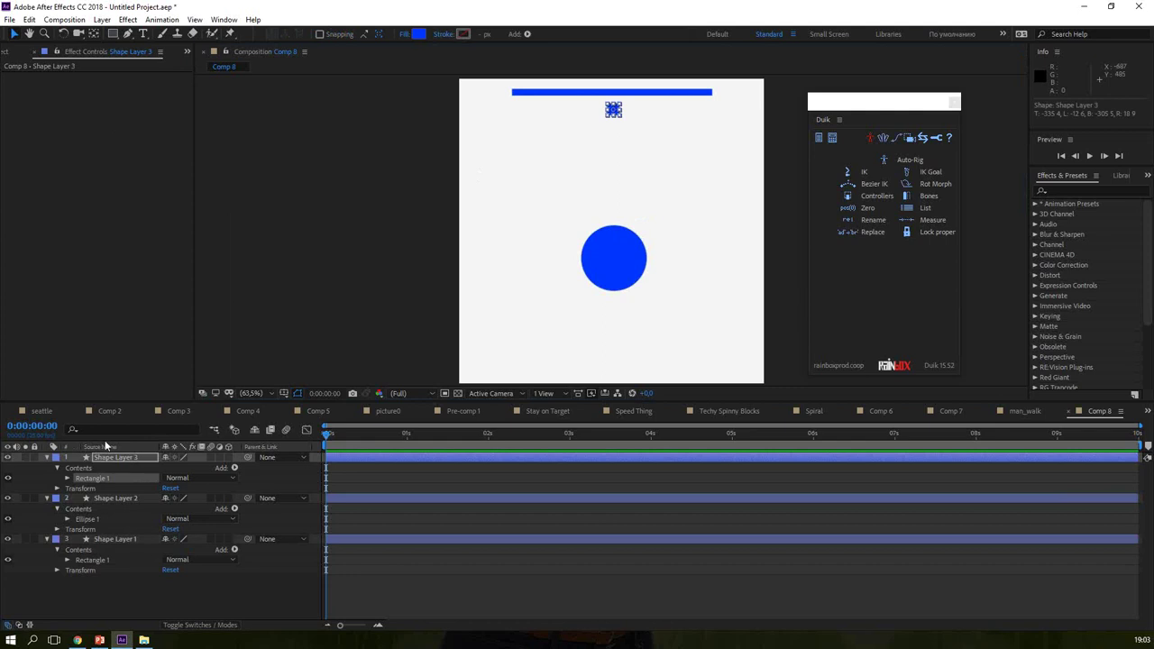
# Step: Duplicate the small square with Ctrl+D, moving each copy lower toward the circle
pyautogui.click(108, 459)
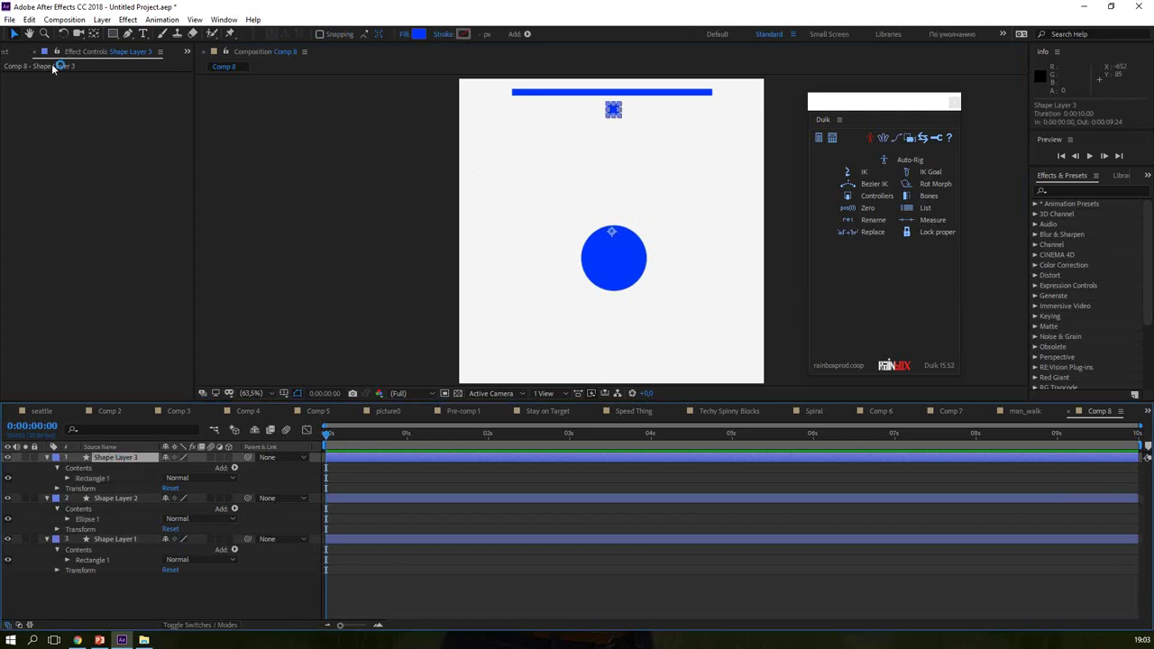
pyautogui.hotkey('ctrl', 'd')
pyautogui.click(616, 116)
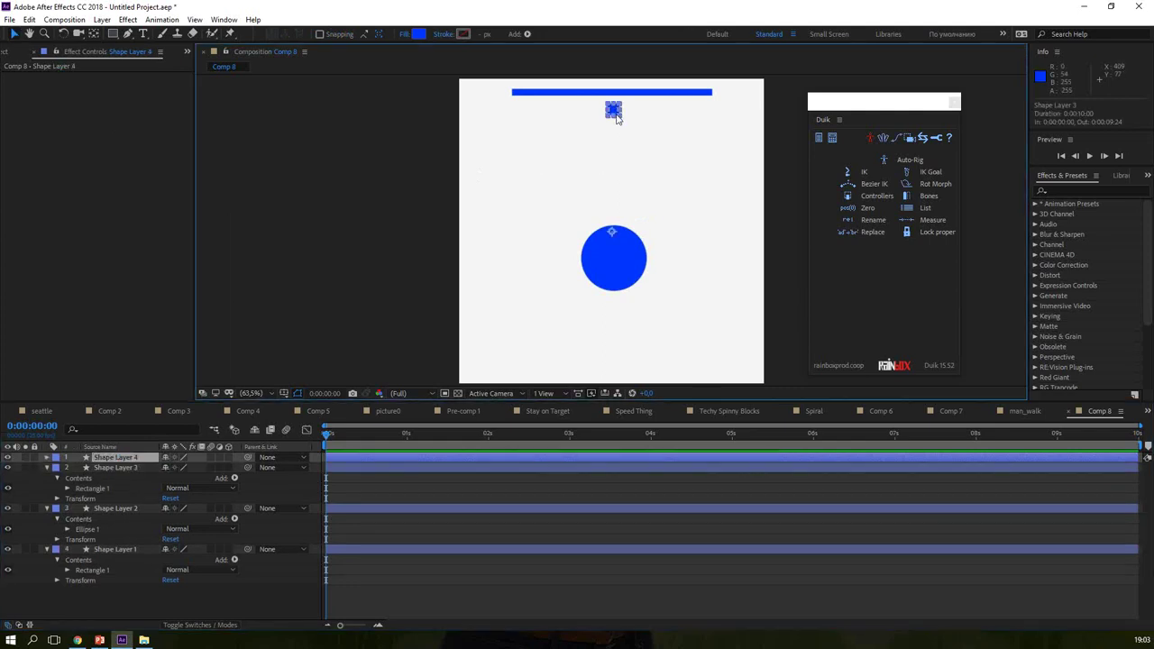
pyautogui.press('/')
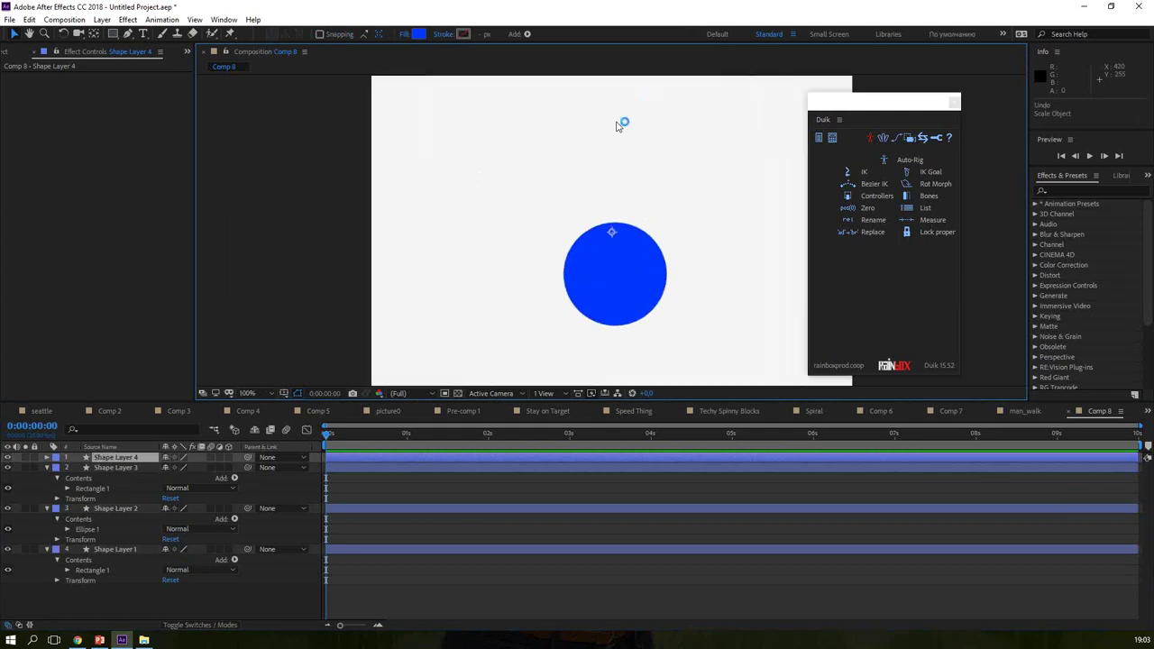
pyautogui.moveTo(618, 121); pyautogui.dragTo(607, 219)
pyautogui.moveTo(602, 138); pyautogui.dragTo(604, 171)
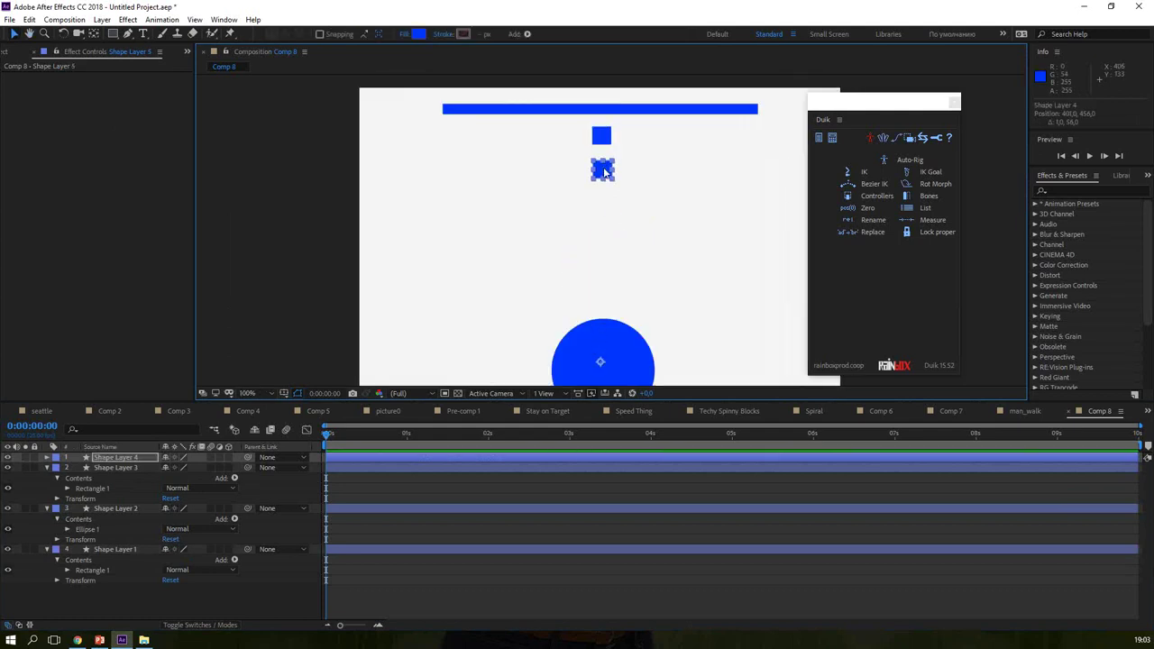
pyautogui.hotkey('ctrl', 'd')
pyautogui.moveTo(604, 171); pyautogui.dragTo(605, 284)
pyautogui.hotkey('ctrl', 'd')
pyautogui.hotkey('ctrl', 'd')
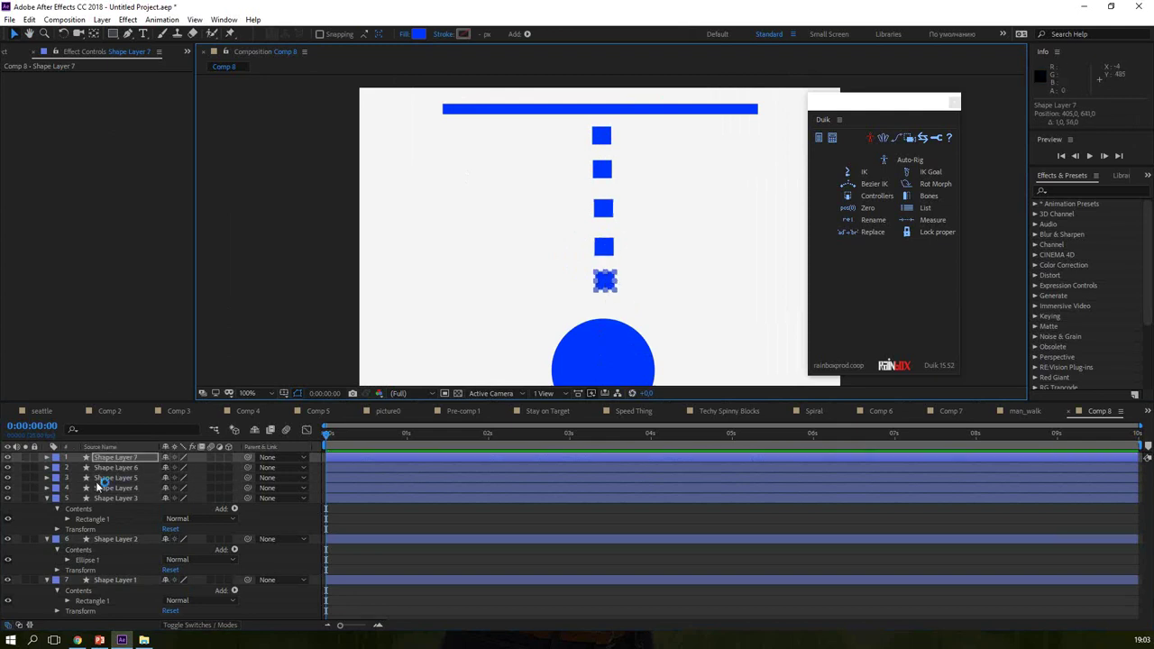
# Step: Collapse Shape Layers 1–3 and select all seven shape layers
pyautogui.click(48, 499)
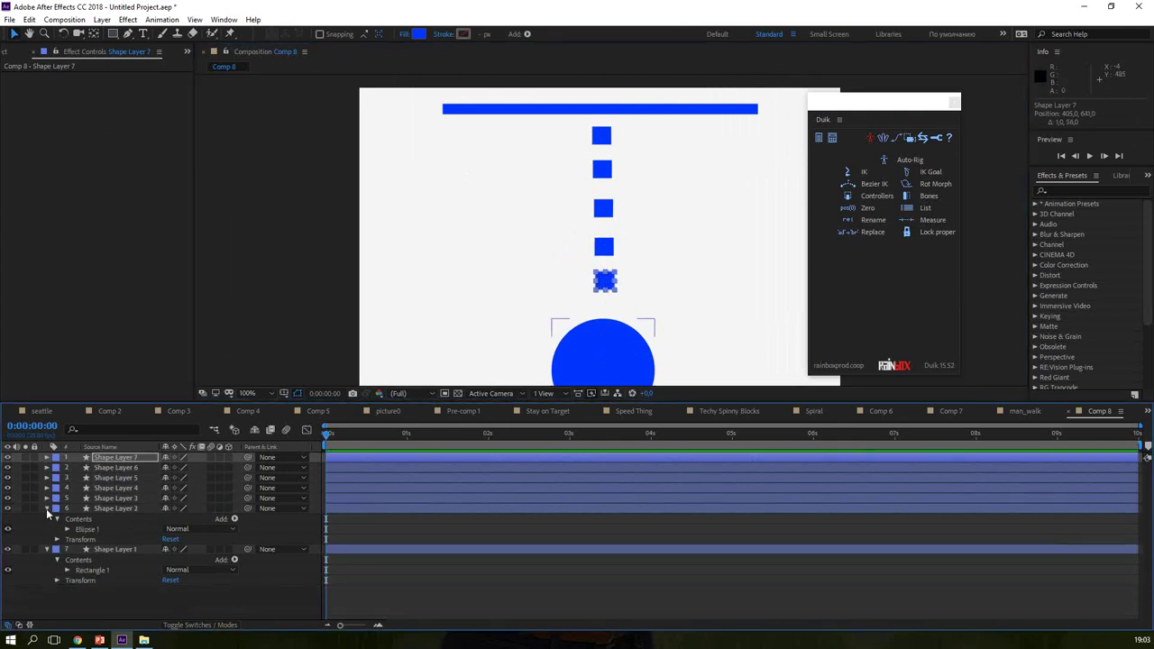
pyautogui.click(48, 511)
pyautogui.click(47, 519)
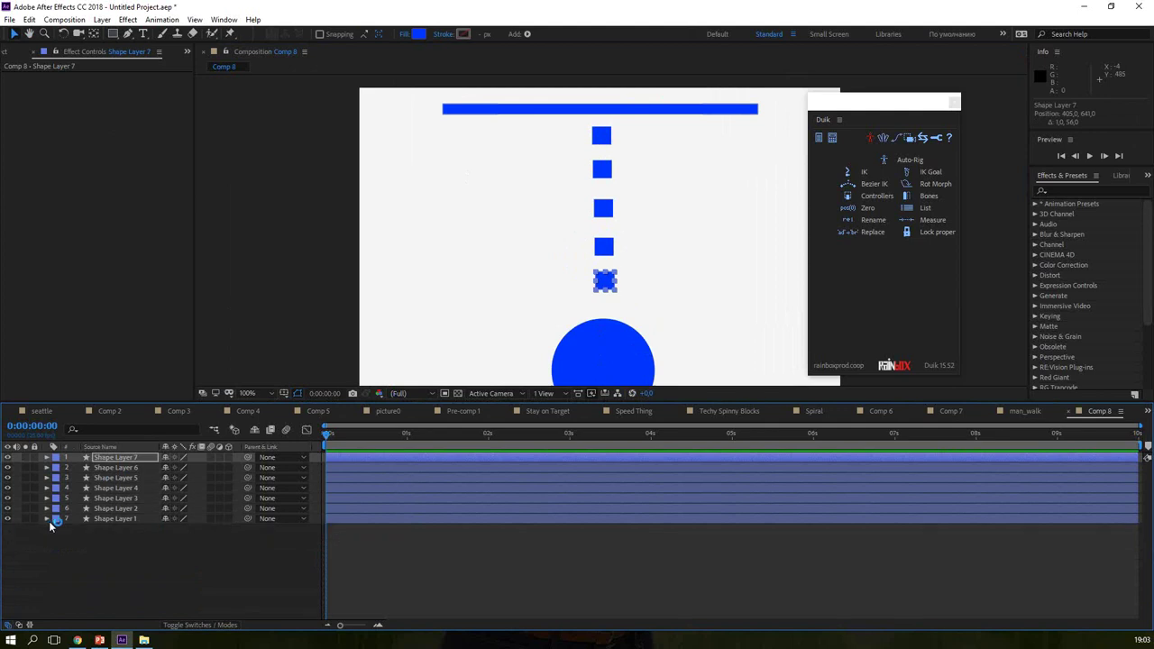
pyautogui.moveTo(153, 567); pyautogui.dragTo(72, 456)
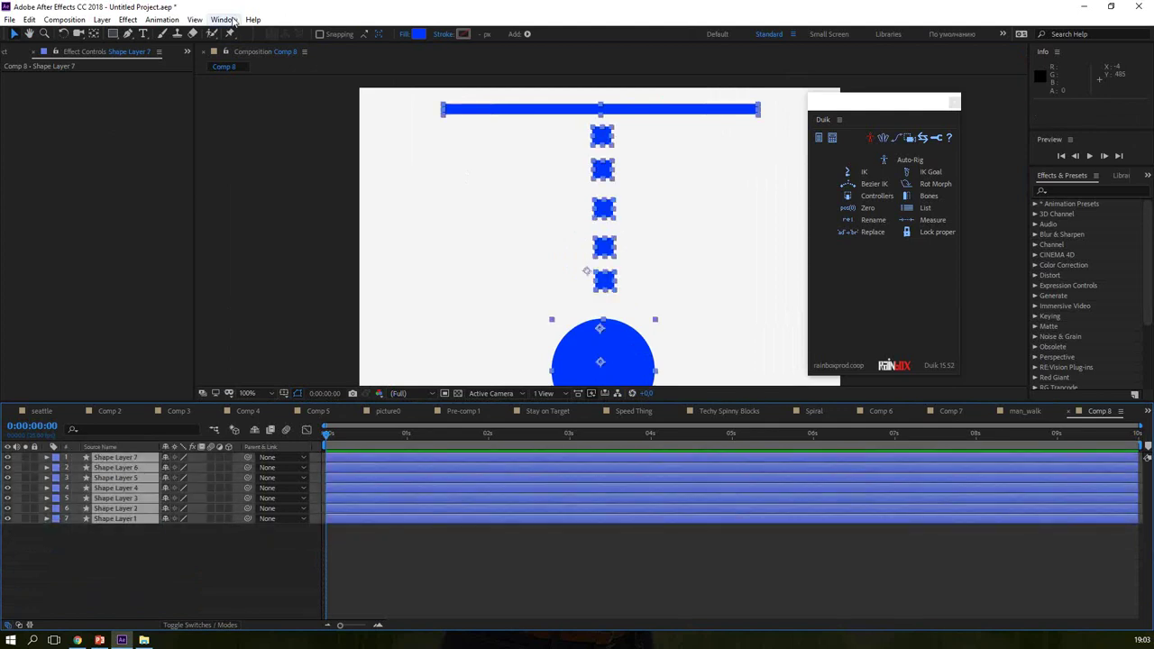
# Step: Launch a script panel from the Window menu and deselect the shape layers
pyautogui.click(223, 18)
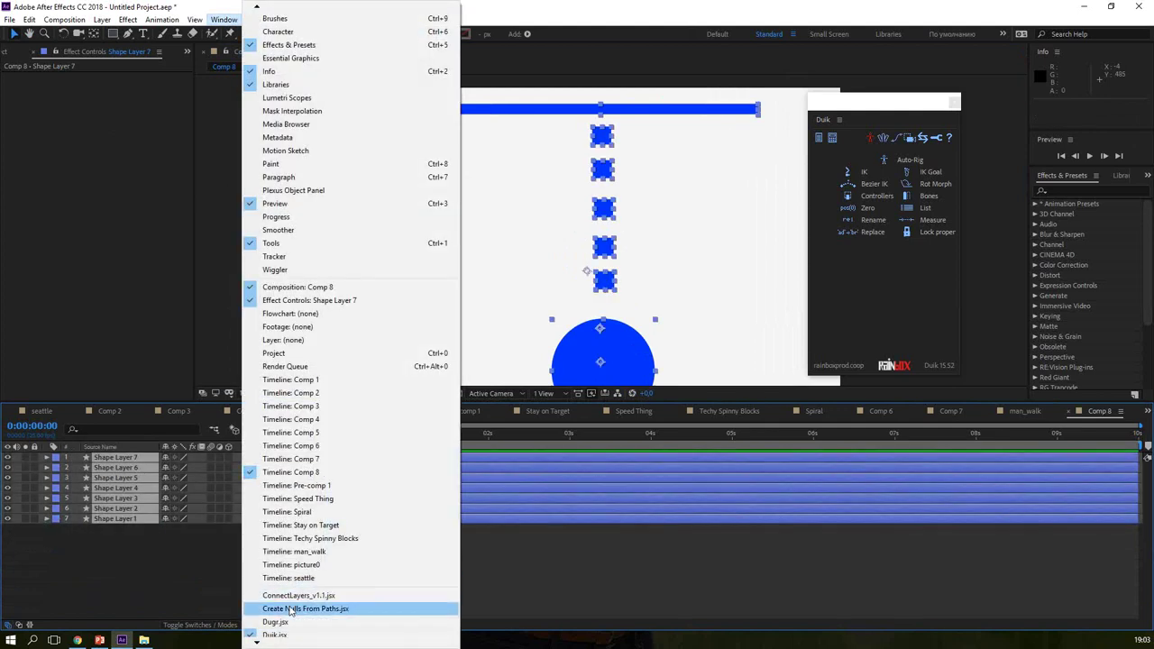
pyautogui.scroll(-3, 352, 595)
pyautogui.click(302, 572)
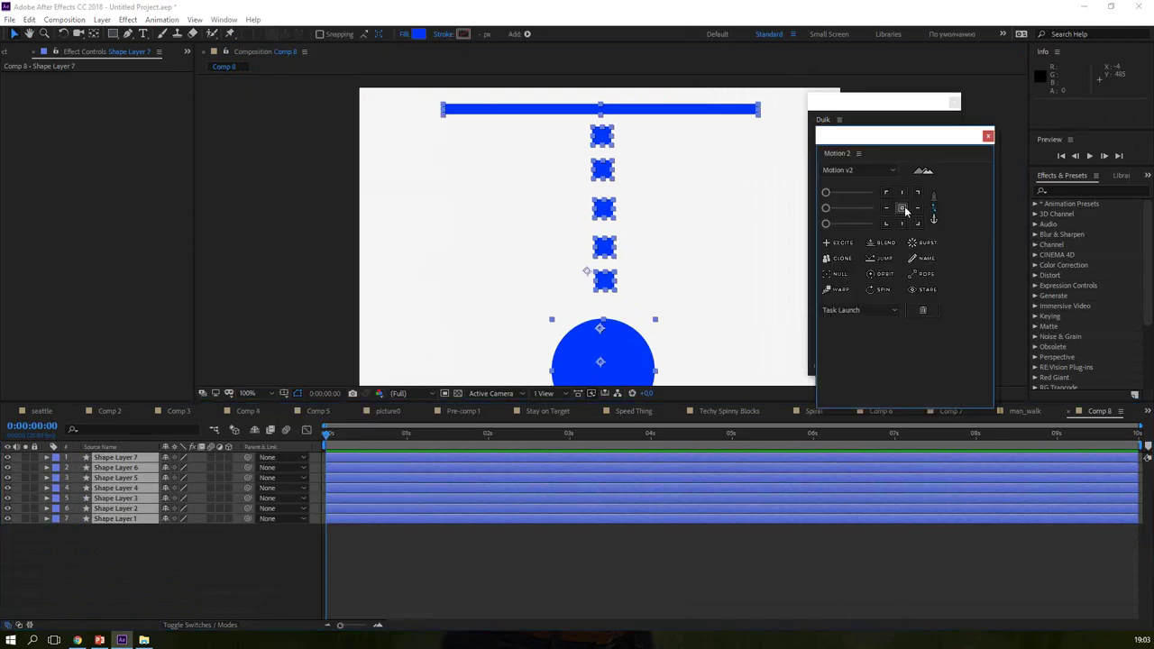
pyautogui.click(365, 297)
pyautogui.scroll(-2, 365, 297)
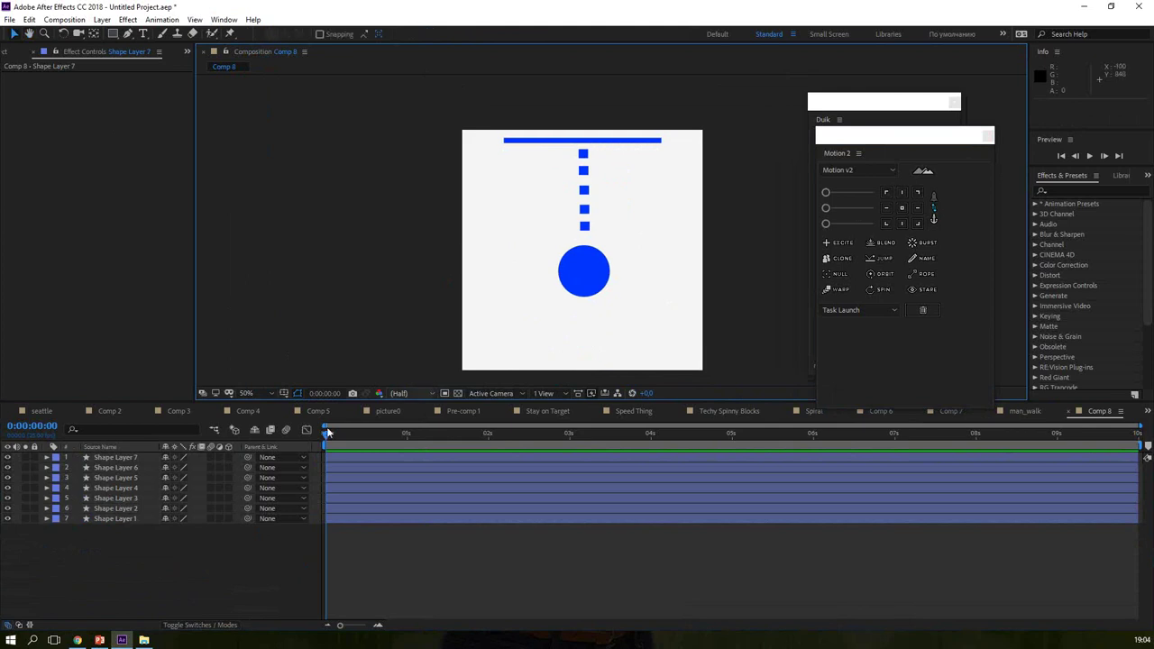
# Step: Fit the comp to the viewer and send Comp 8 into Newton 2
pyautogui.click(247, 393)
pyautogui.click(257, 407)
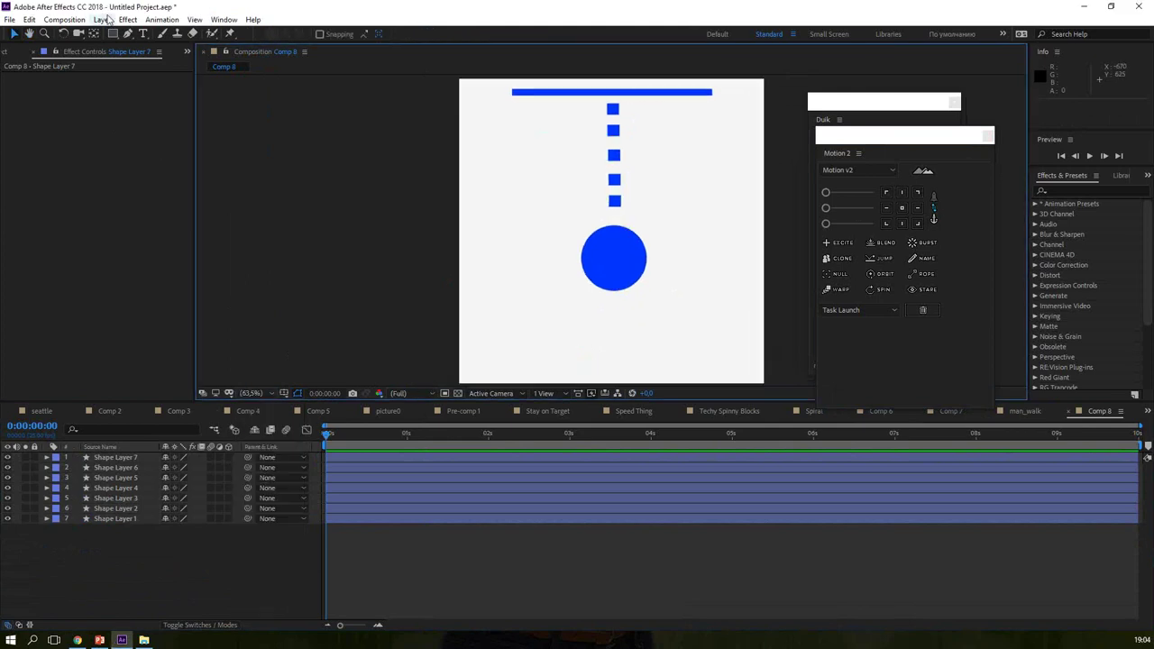
pyautogui.click(64, 19)
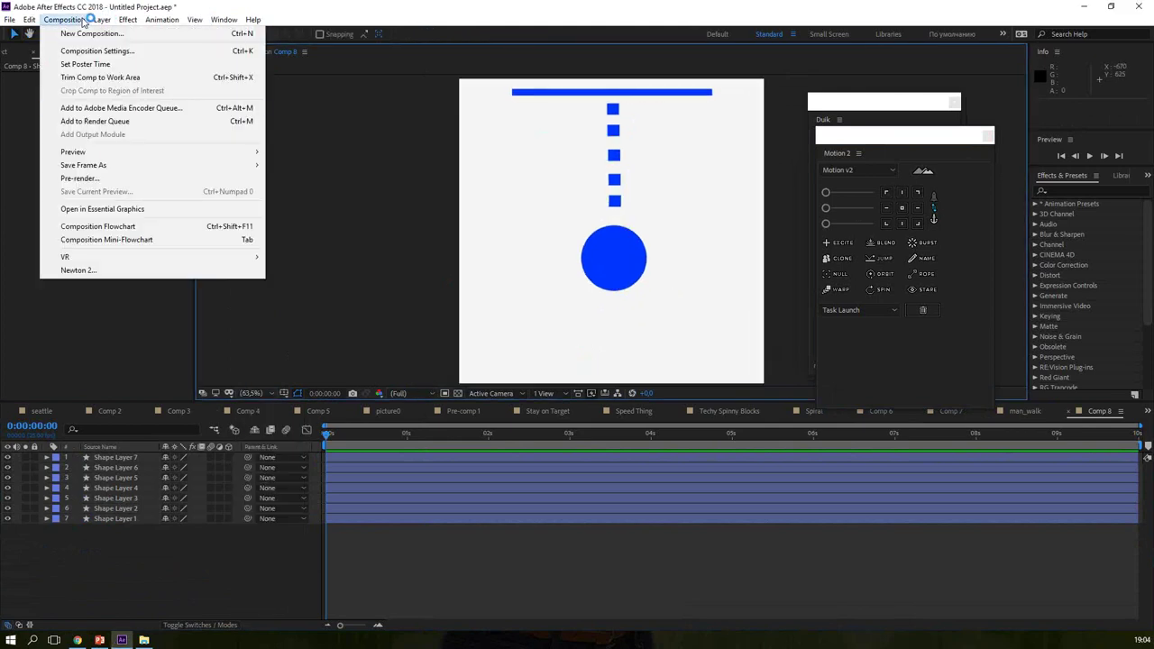
pyautogui.click(105, 270)
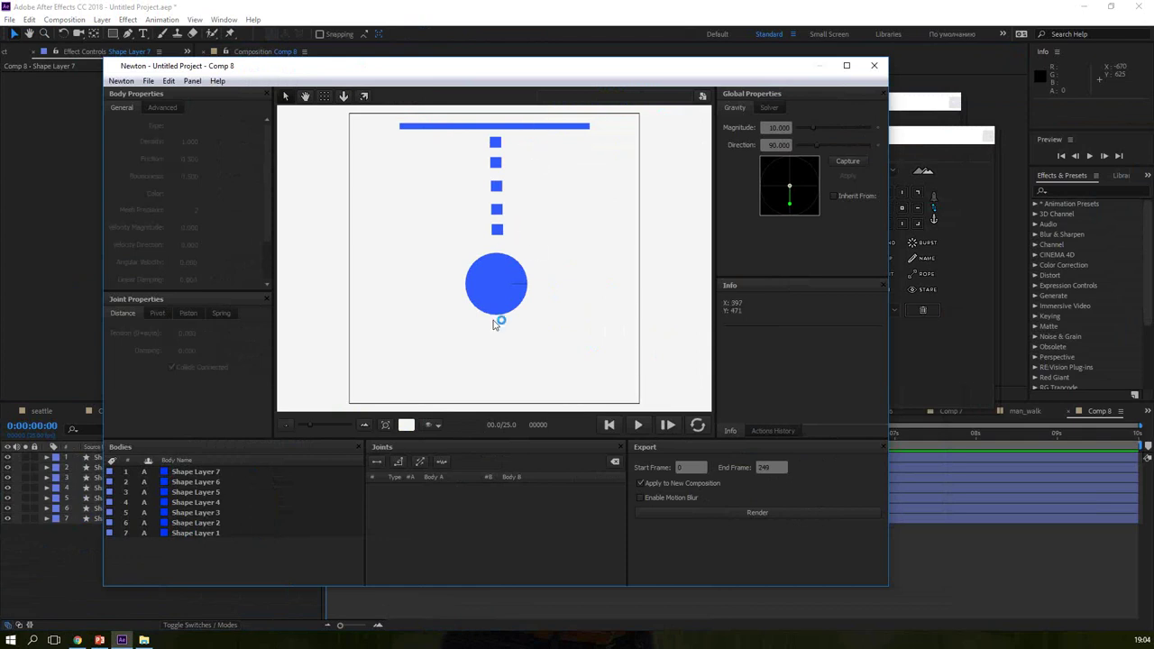
pyautogui.click(501, 126)
# Step: Select the bar, five squares and ball in order and link them with distance joints
pyautogui.keyDown('shift'); pyautogui.click(496, 142); pyautogui.keyUp('shift')
pyautogui.keyDown('shift'); pyautogui.click(496, 165); pyautogui.keyUp('shift')
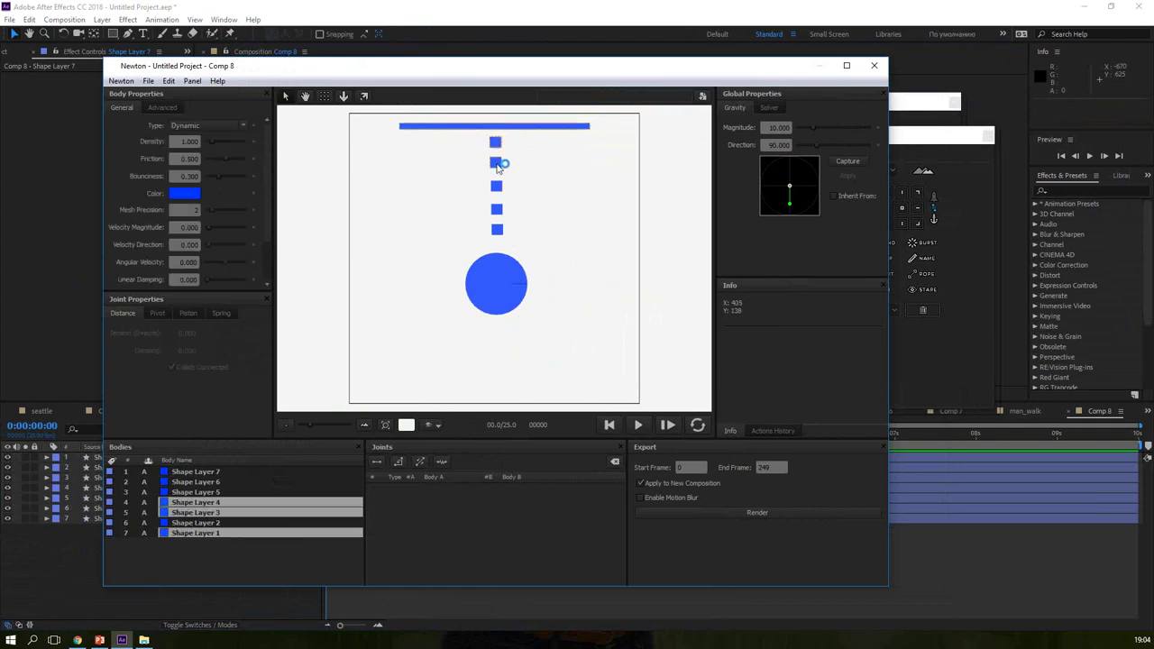
pyautogui.keyDown('shift'); pyautogui.click(497, 186); pyautogui.keyUp('shift')
pyautogui.keyDown('shift'); pyautogui.click(496, 209); pyautogui.keyUp('shift')
pyautogui.keyDown('shift'); pyautogui.click(497, 230); pyautogui.keyUp('shift')
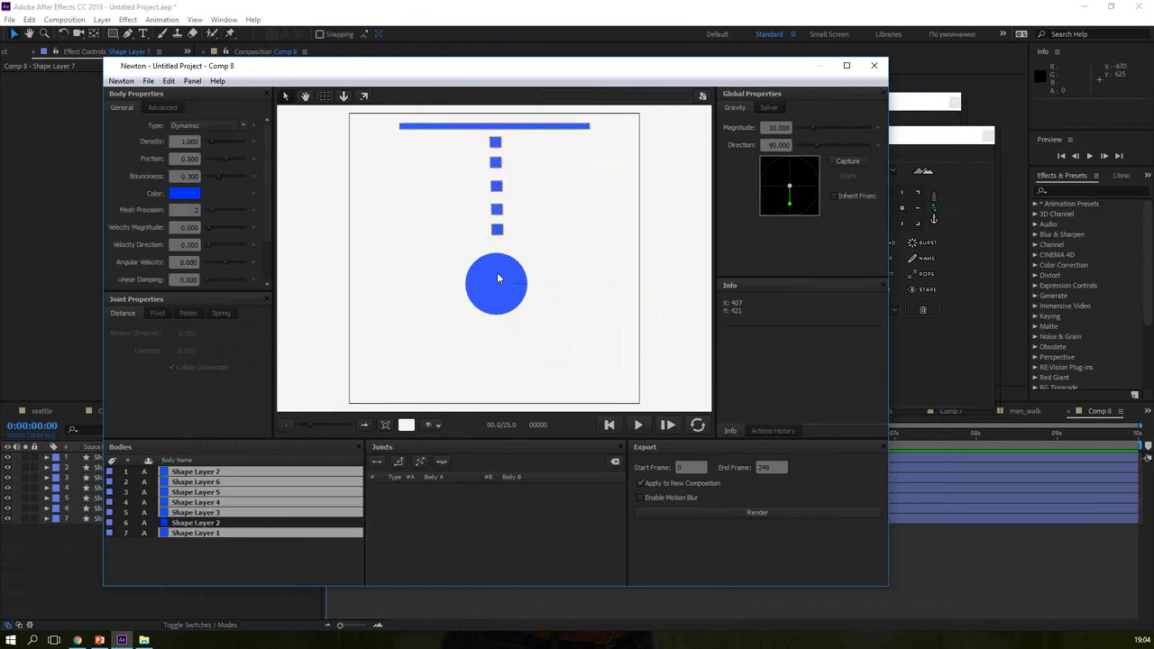
pyautogui.keyDown('shift'); pyautogui.click(500, 282); pyautogui.keyUp('shift')
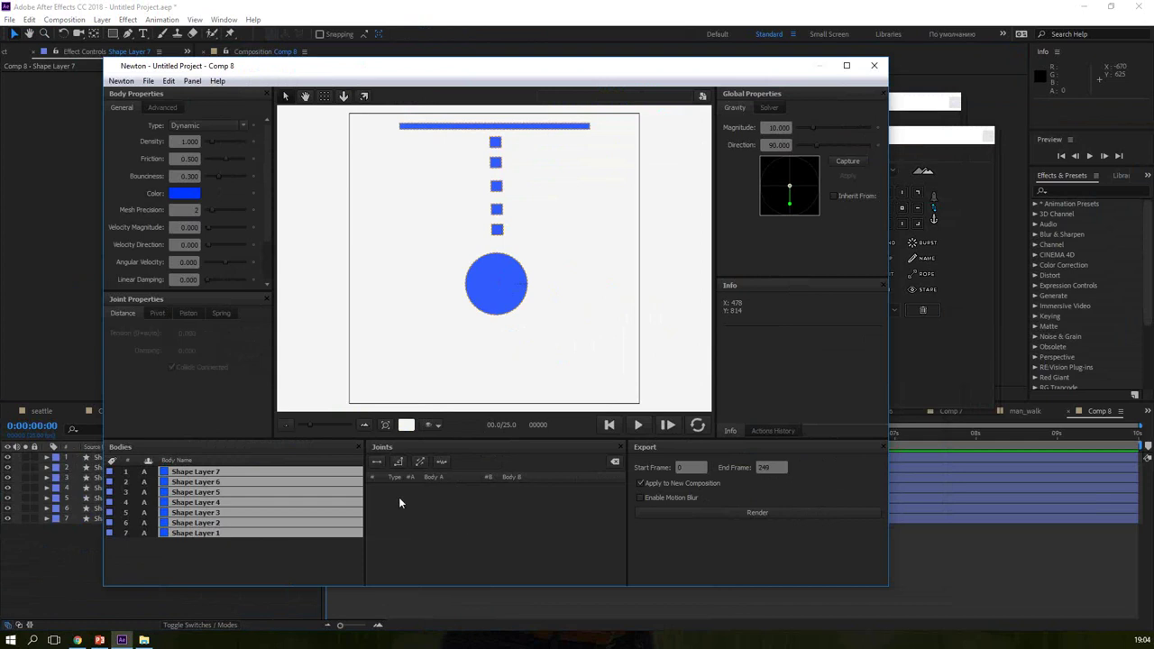
pyautogui.click(378, 463)
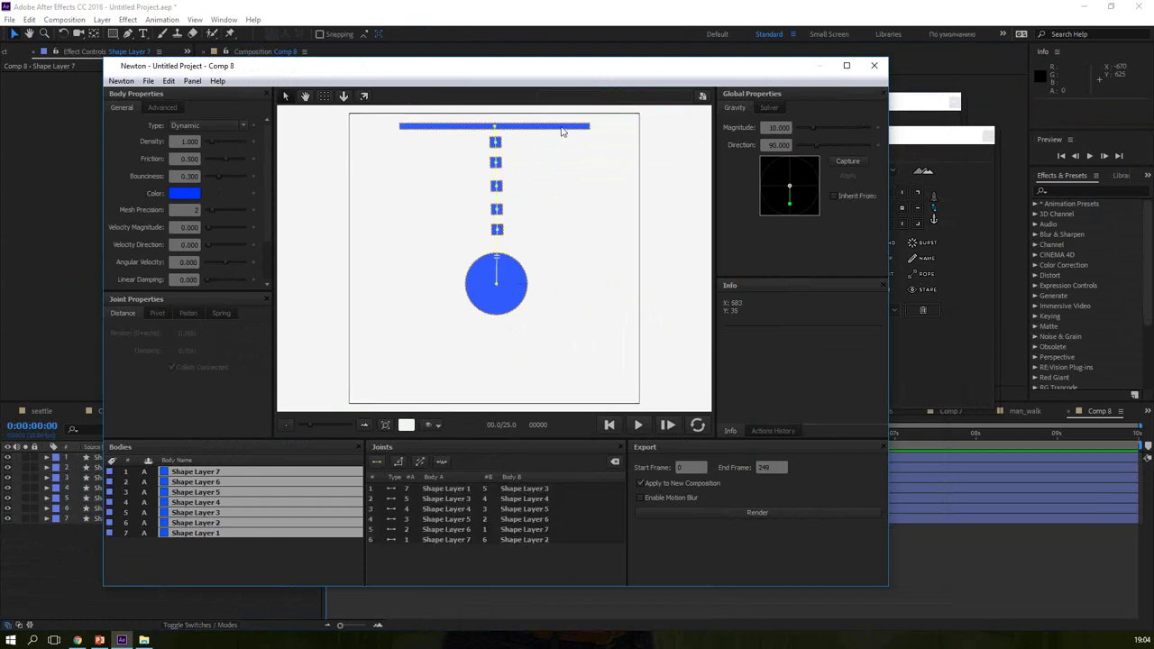
# Step: Set the selected bodies' type to Static
pyautogui.click(245, 127)
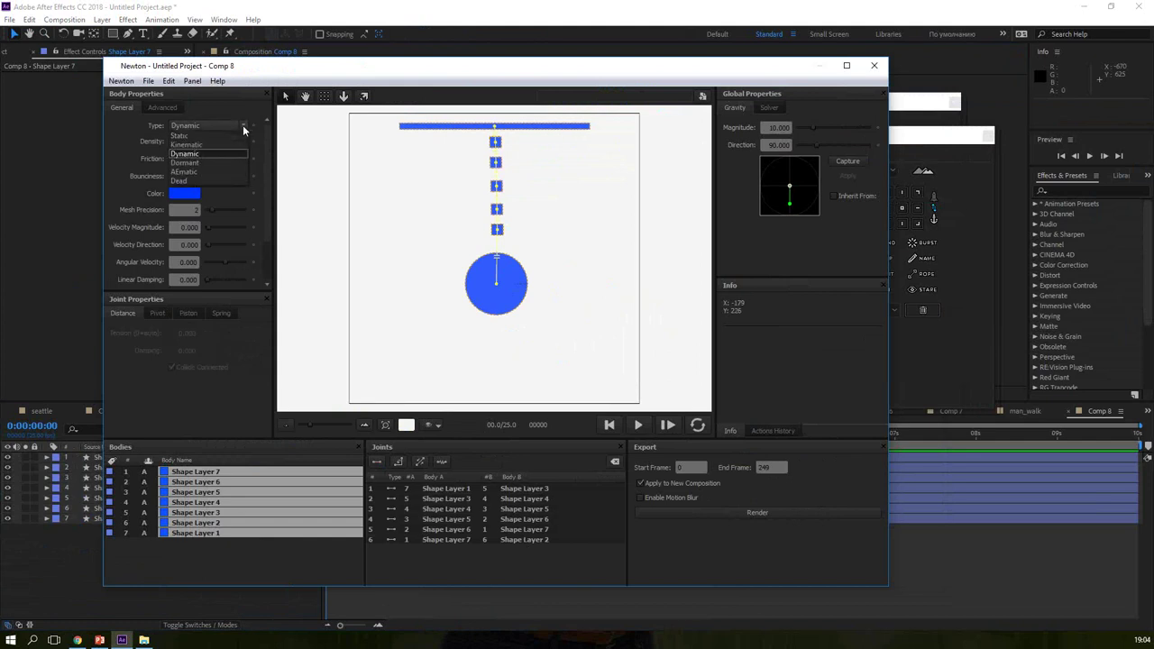
pyautogui.click(217, 135)
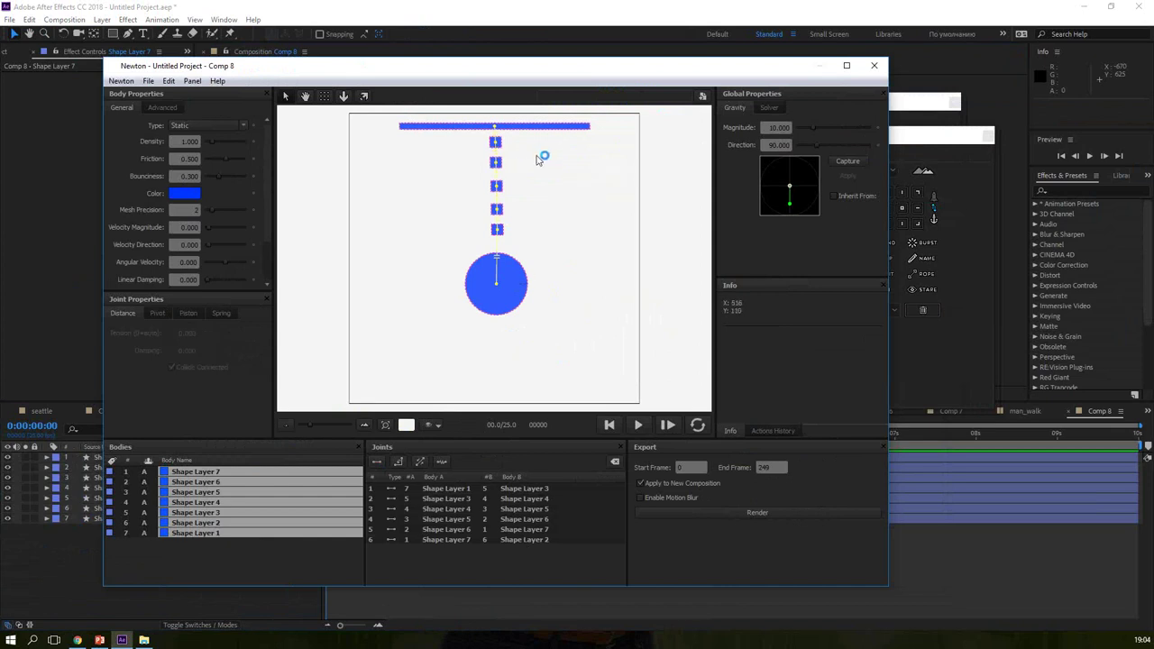
pyautogui.scroll(3, 516, 158)
# Step: Stagger the five squares left and right in a zigzag, raise the ball, and play the simulation
pyautogui.scroll(2, 546, 257)
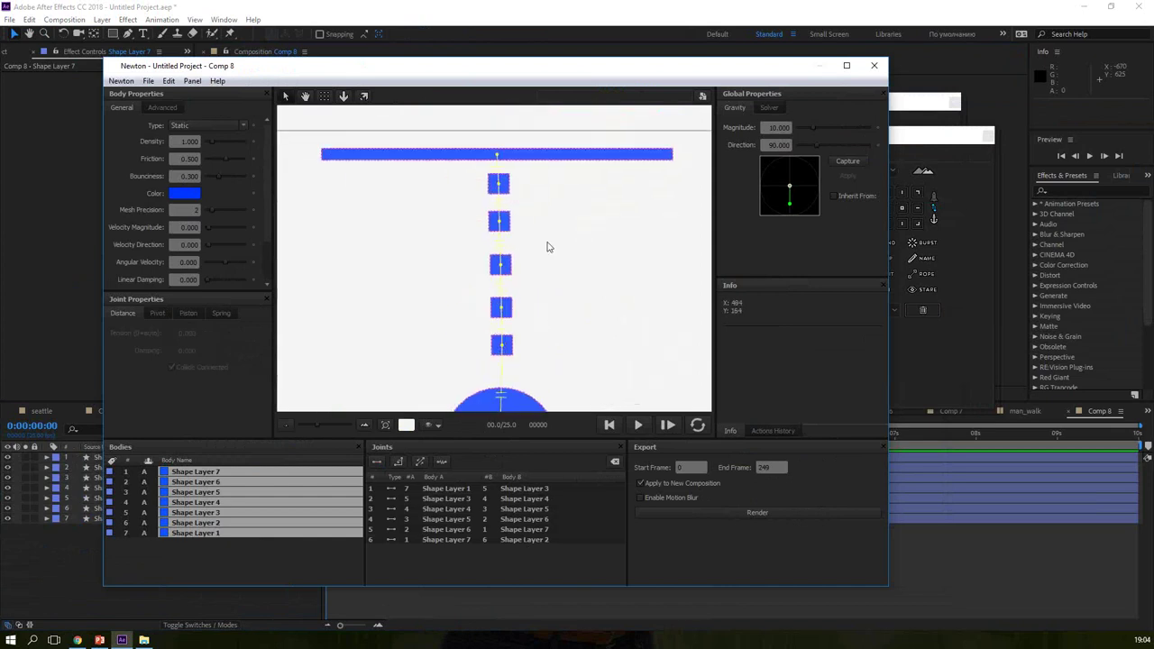
pyautogui.click(511, 194)
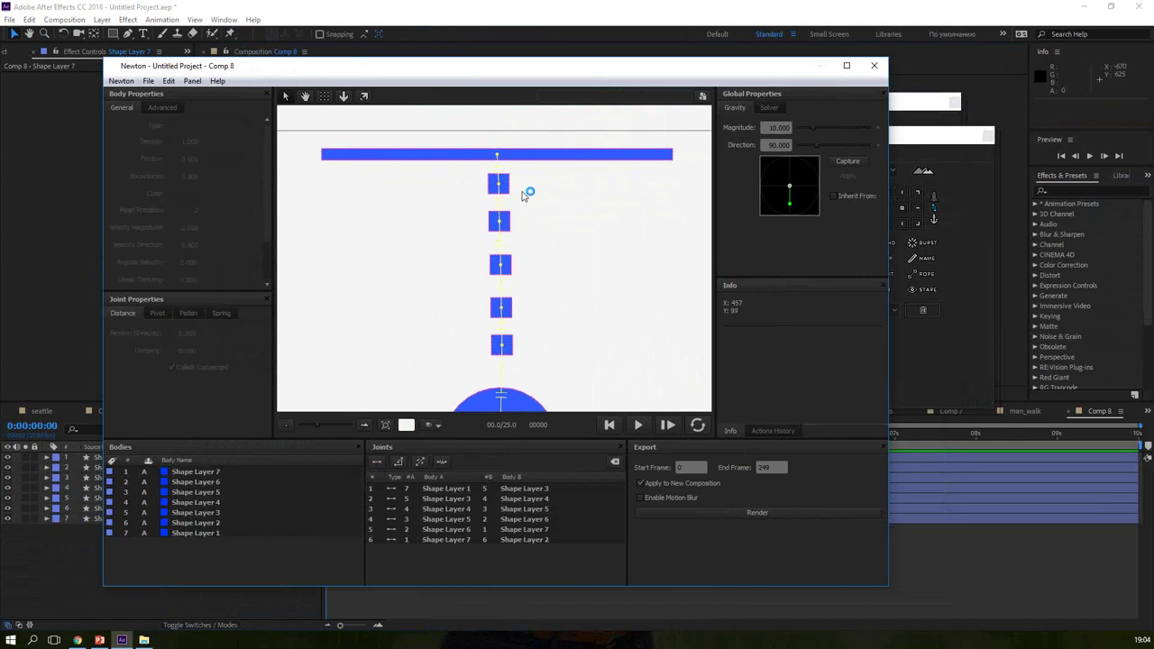
pyautogui.moveTo(511, 192)
pyautogui.mouseDown()
pyautogui.moveTo(481, 186)
pyautogui.moveTo(517, 207)
pyautogui.mouseUp()
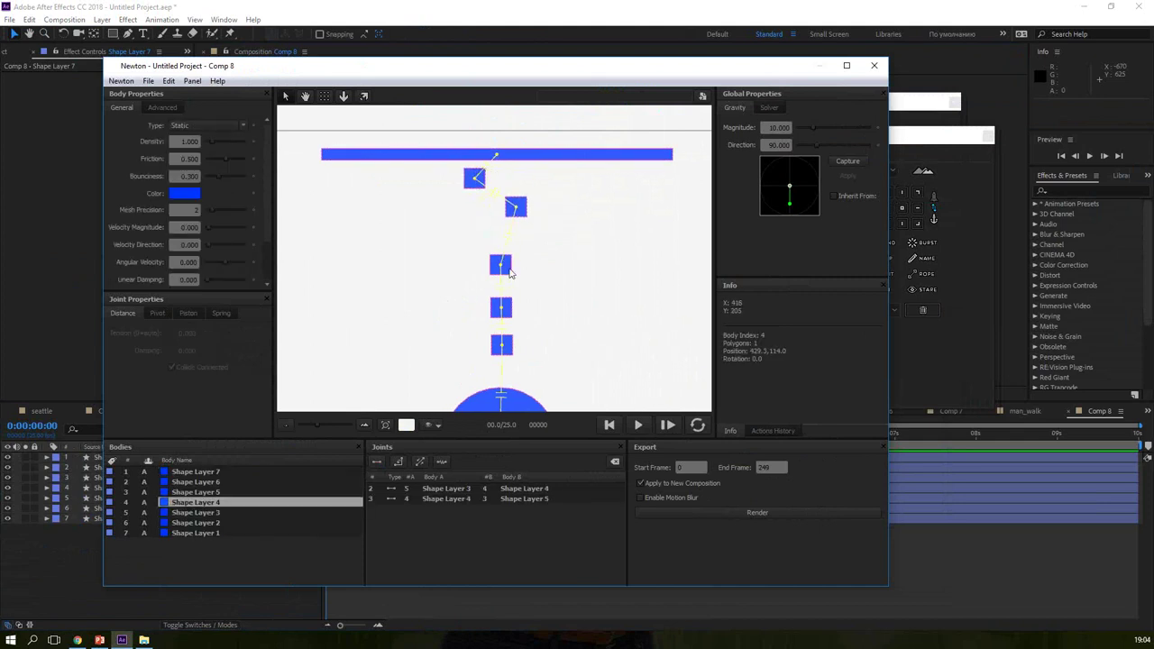
pyautogui.moveTo(505, 267); pyautogui.dragTo(485, 251)
pyautogui.moveTo(512, 305); pyautogui.dragTo(526, 278)
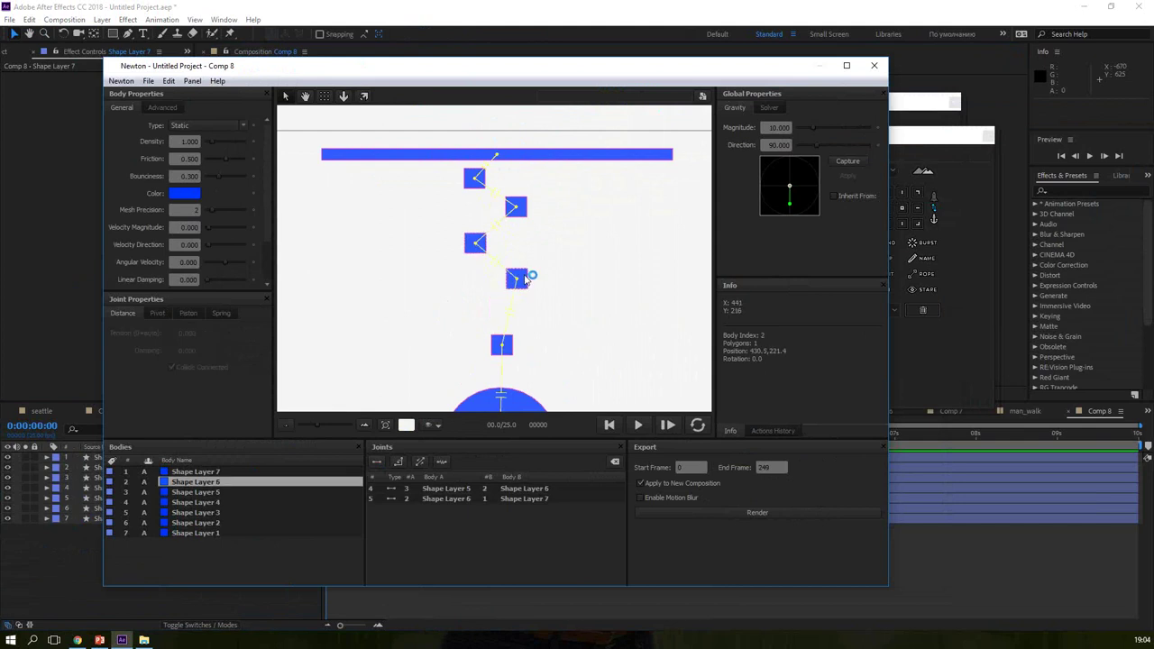
pyautogui.moveTo(506, 347); pyautogui.dragTo(480, 308)
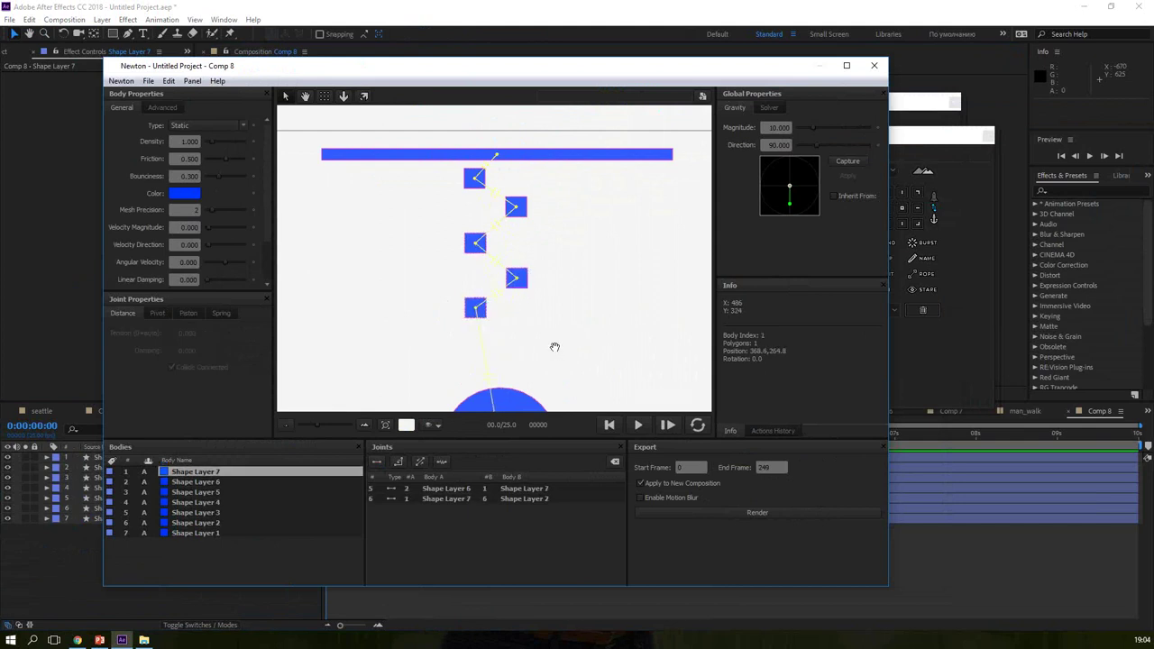
pyautogui.moveTo(554, 348); pyautogui.dragTo(556, 292)
pyautogui.moveTo(518, 341); pyautogui.dragTo(531, 314)
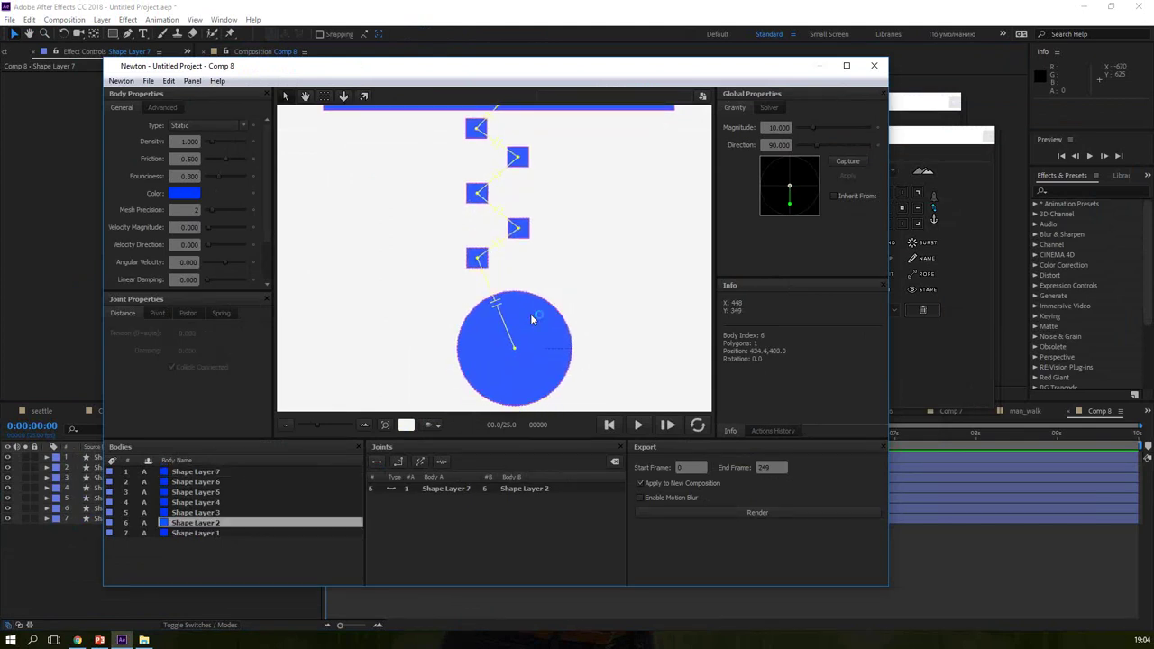
pyautogui.scroll(-3, 405, 286)
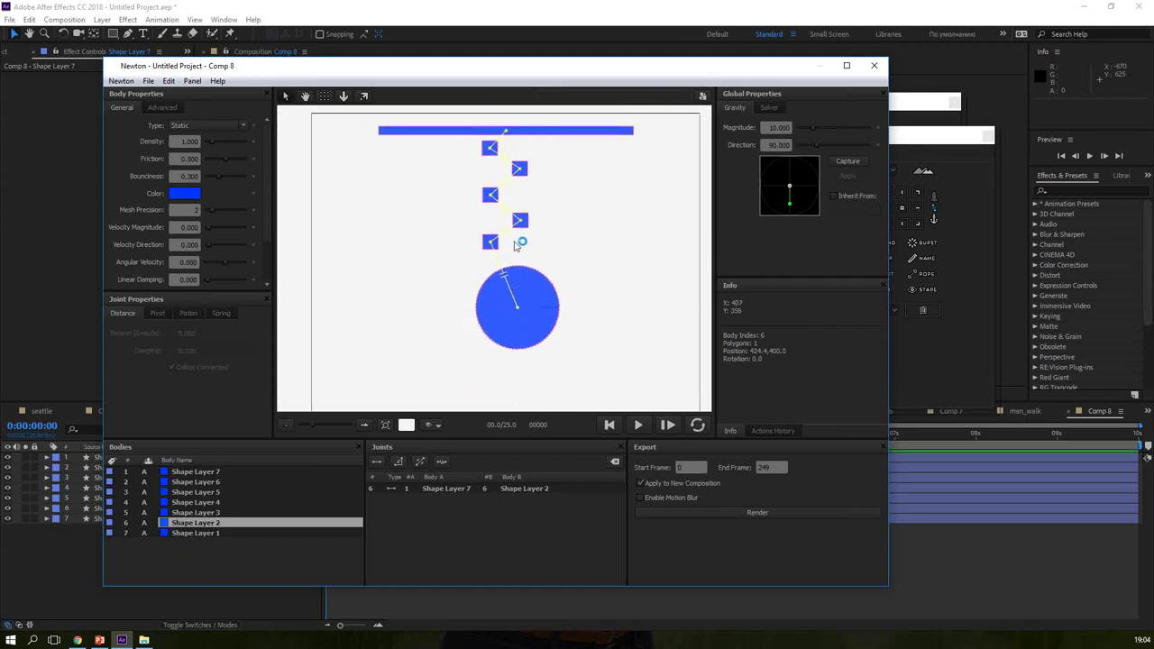
pyautogui.click(635, 426)
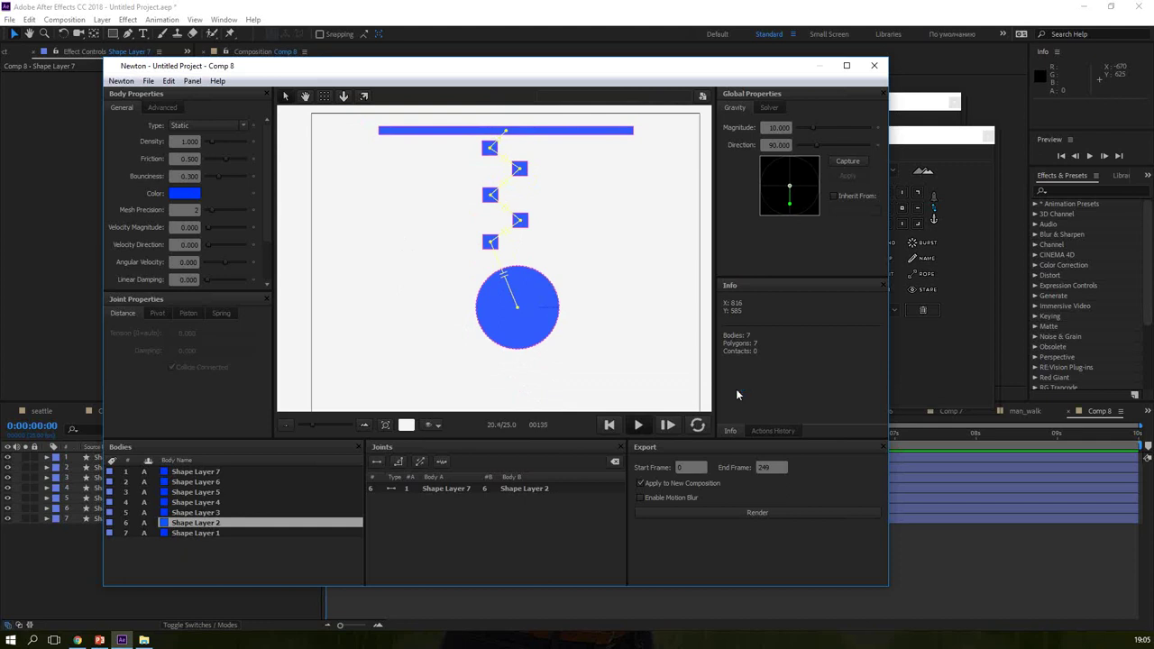
# Step: Rewind, make the ball and five squares Dynamic with the bar left Static, and replay
pyautogui.click(491, 511)
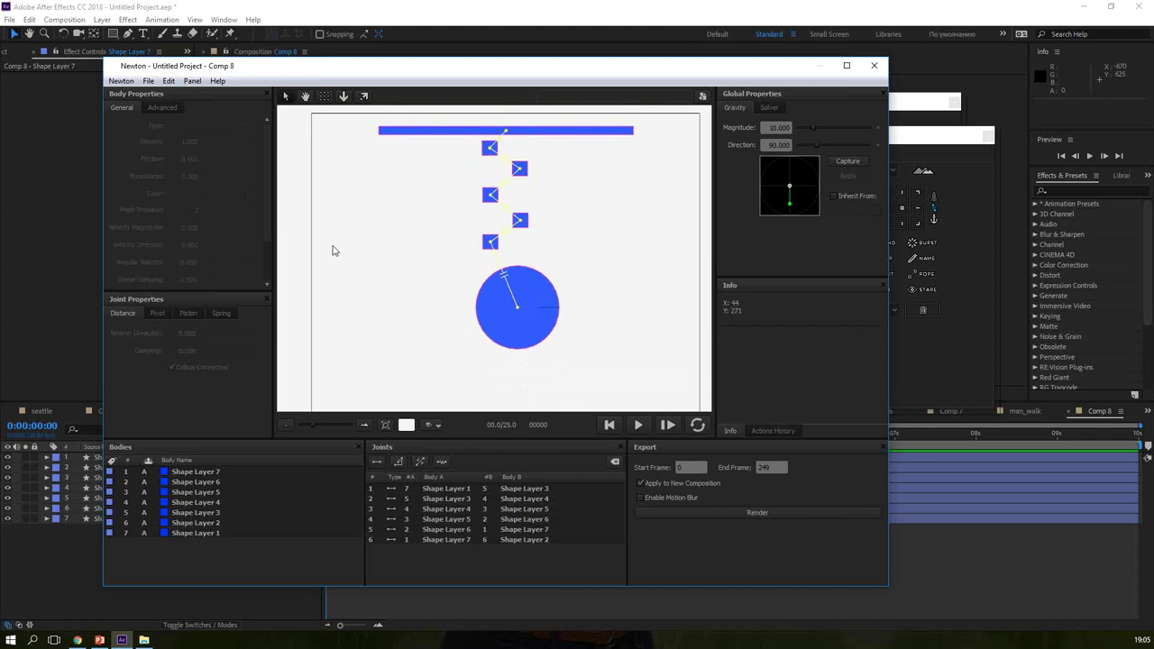
pyautogui.click(557, 313)
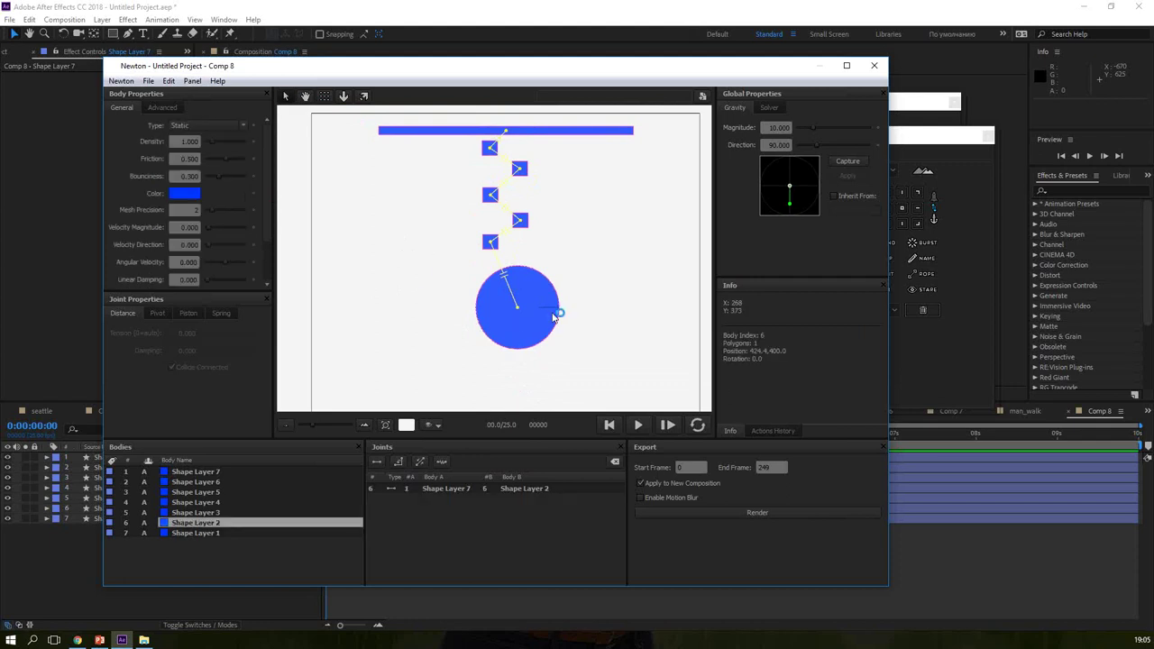
pyautogui.keyDown('shift'); pyautogui.click(490, 242); pyautogui.keyUp('shift')
pyautogui.keyDown('shift'); pyautogui.click(522, 224); pyautogui.keyUp('shift')
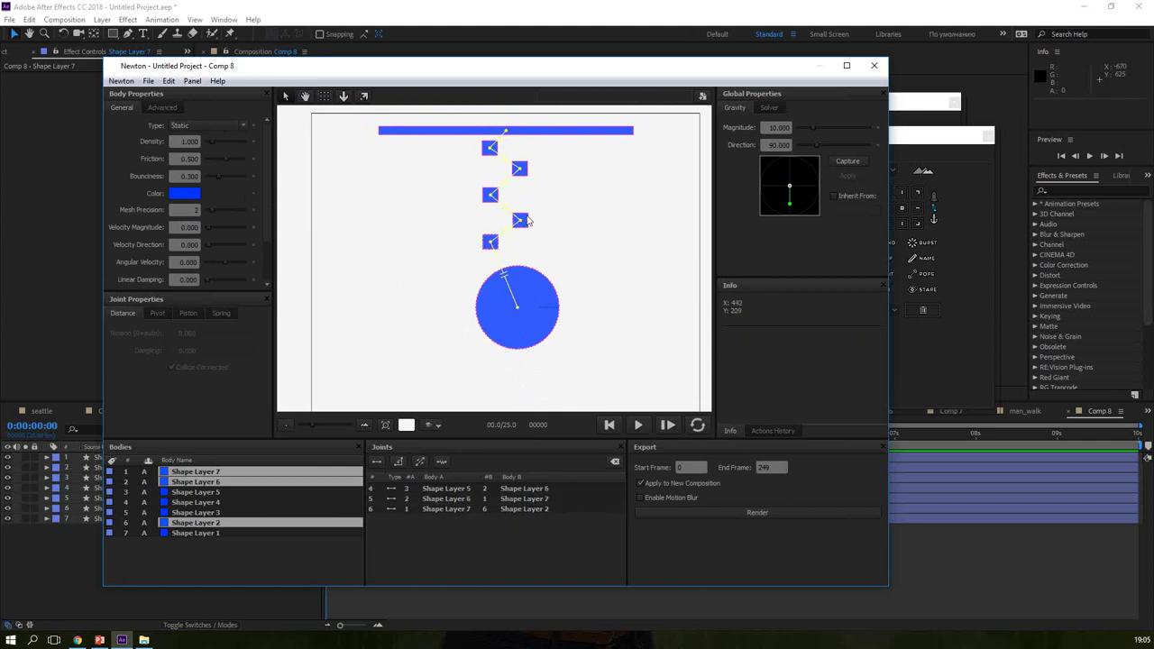
pyautogui.keyDown('shift'); pyautogui.click(490, 197); pyautogui.keyUp('shift')
pyautogui.keyDown('shift'); pyautogui.click(519, 174); pyautogui.keyUp('shift')
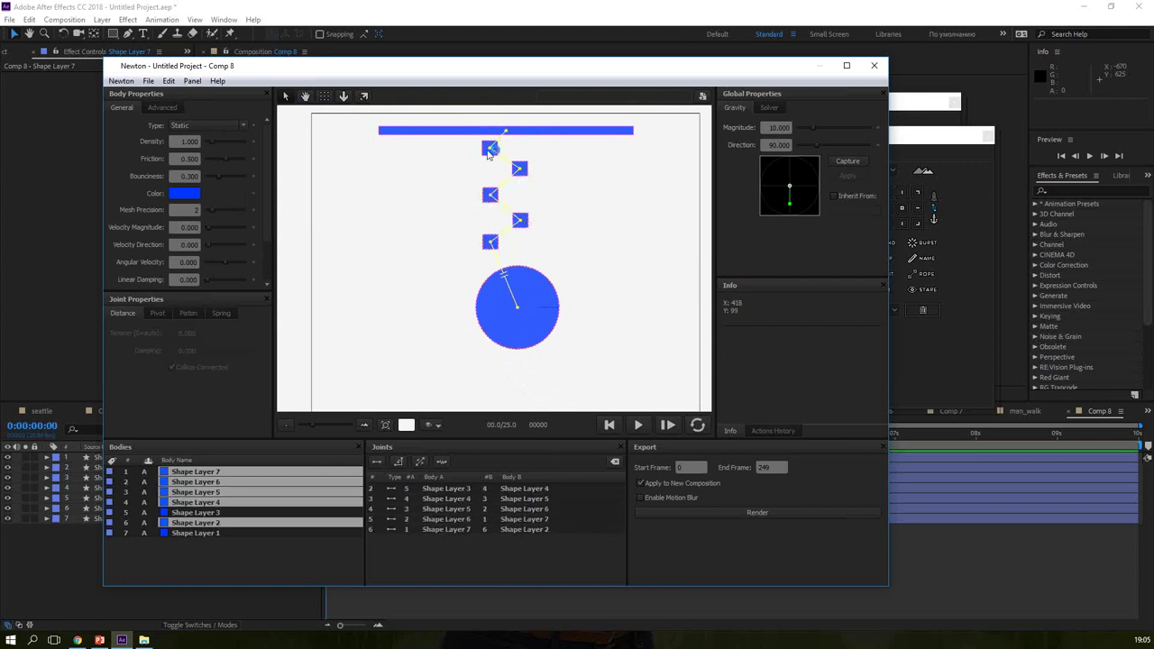
pyautogui.keyDown('shift'); pyautogui.click(490, 148); pyautogui.keyUp('shift')
pyautogui.click(233, 132)
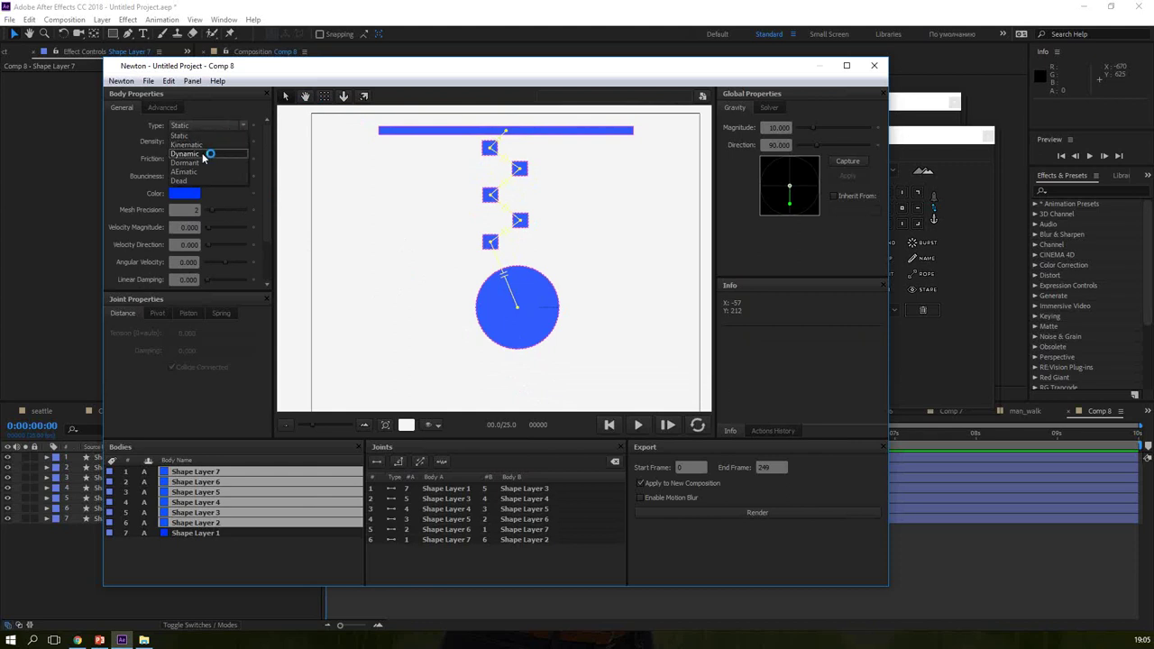
pyautogui.click(185, 153)
pyautogui.click(298, 287)
pyautogui.click(639, 426)
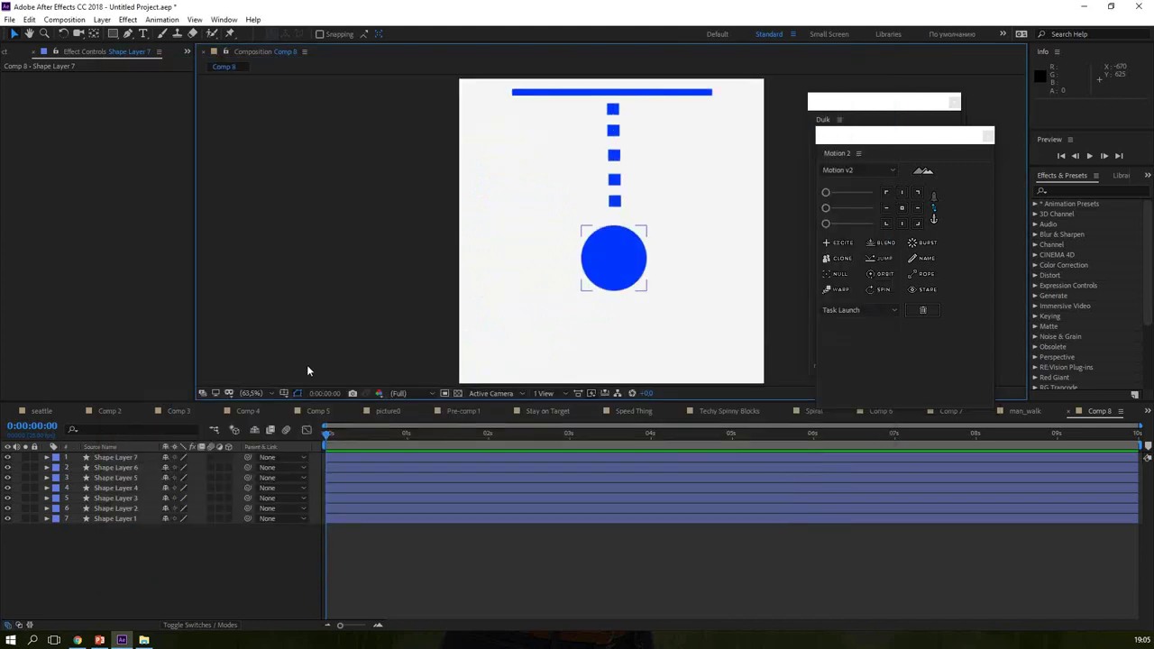
# Step: Deselect the ball and show the Project panel with the new Comp 9
pyautogui.click(308, 368)
pyautogui.click(11, 52)
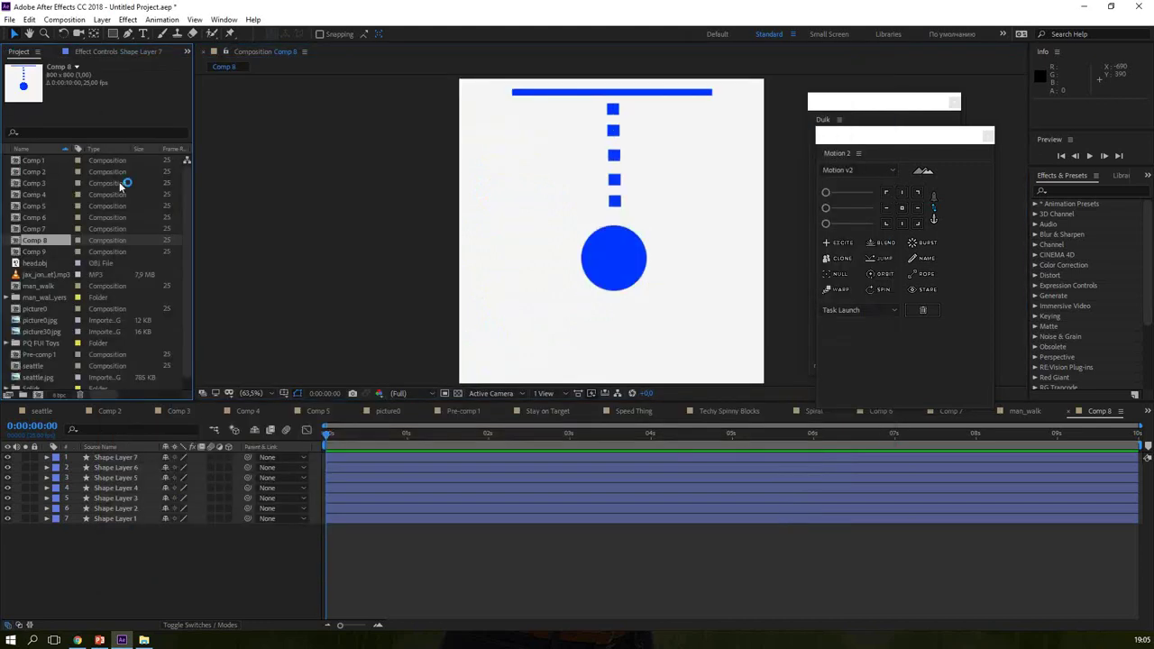
# Step: Open Comp 9, preview the pendulum animation, rewind to frame 0, and return to the slides
pyautogui.doubleClick(32, 252)
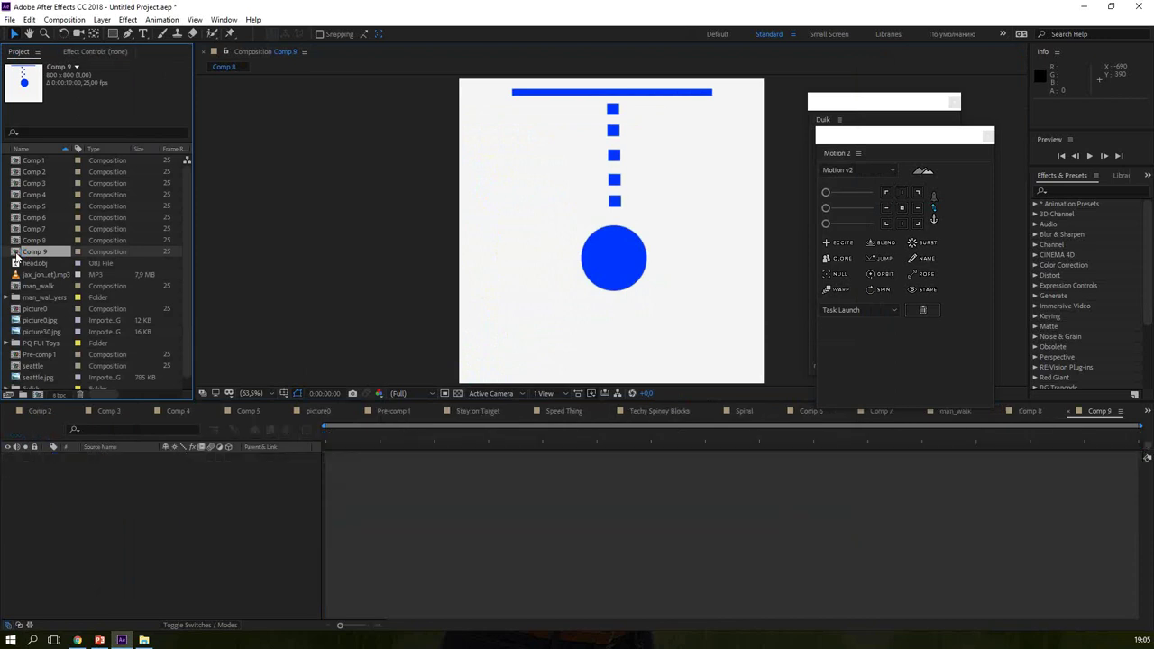
pyautogui.press('space')
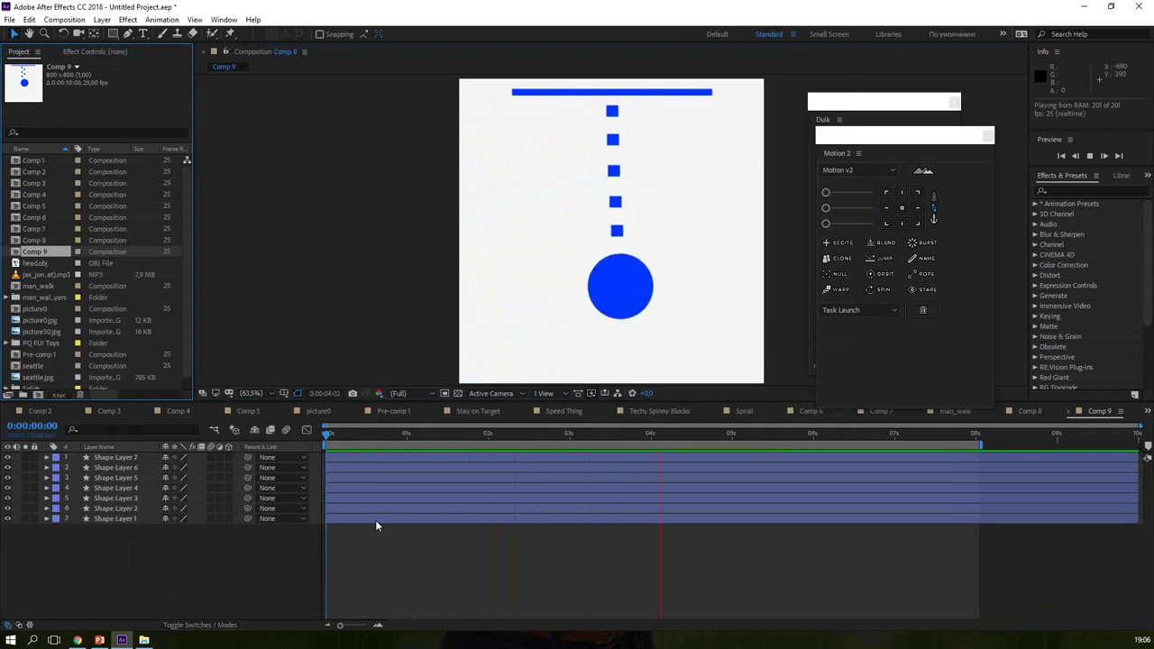
pyautogui.press('space')
pyautogui.moveTo(834, 440); pyautogui.dragTo(283, 446)
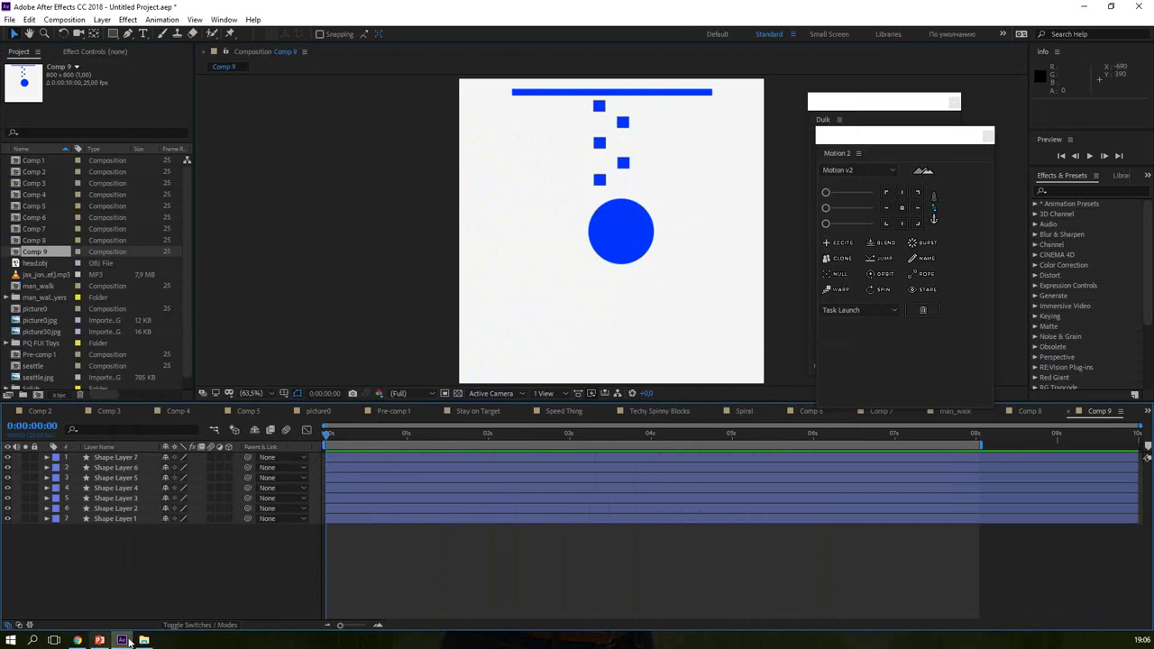
pyautogui.click(100, 640)
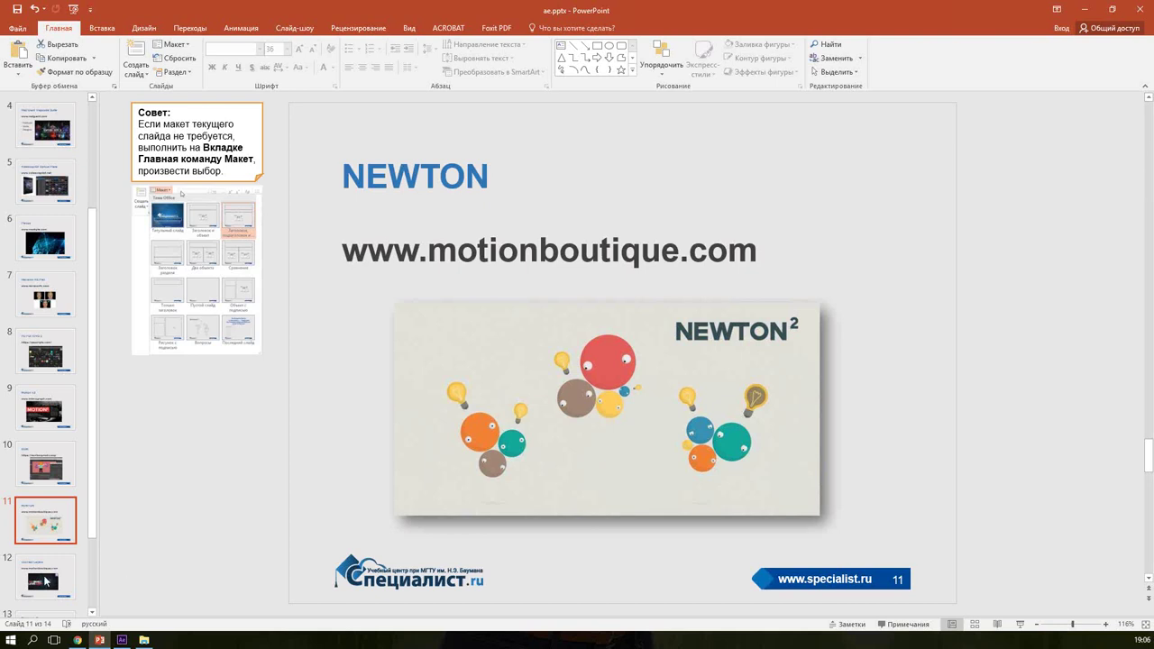
# Step: Show PowerPoint's slide 12 about Connect Layers from motionboutique.com
pyautogui.click(27, 522)
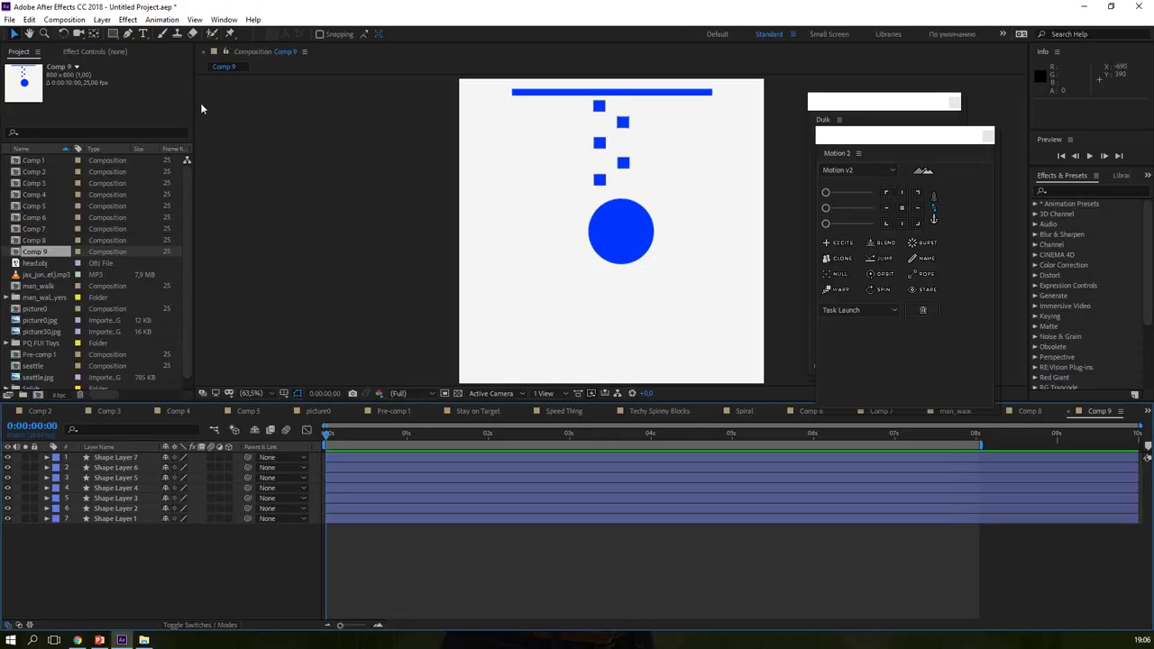
# Step: Load the ConnectLayers_v1.1.jsx panel and add a Rope through all seven shape layers
pyautogui.click(223, 20)
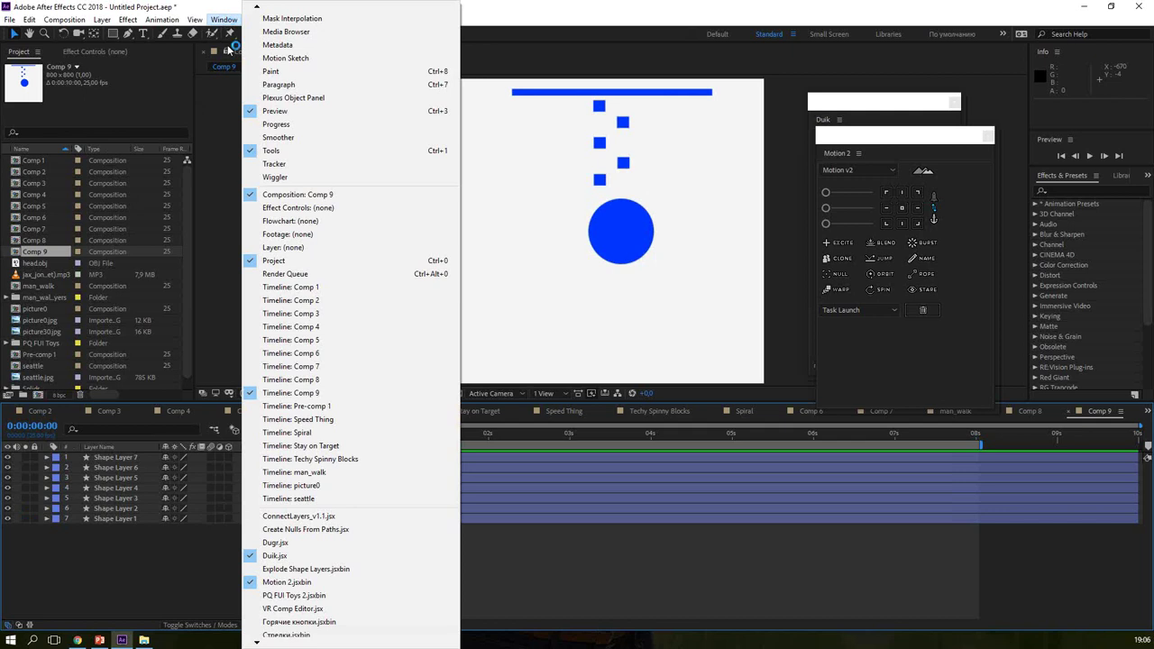
pyautogui.scroll(-1, 335, 608)
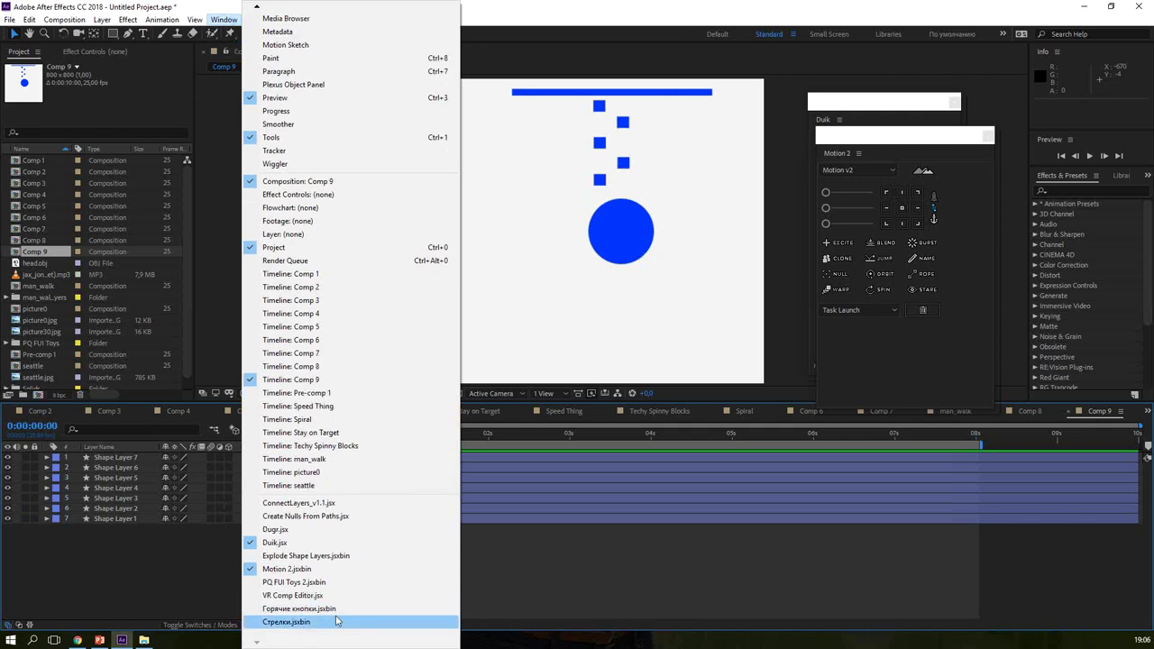
pyautogui.click(331, 502)
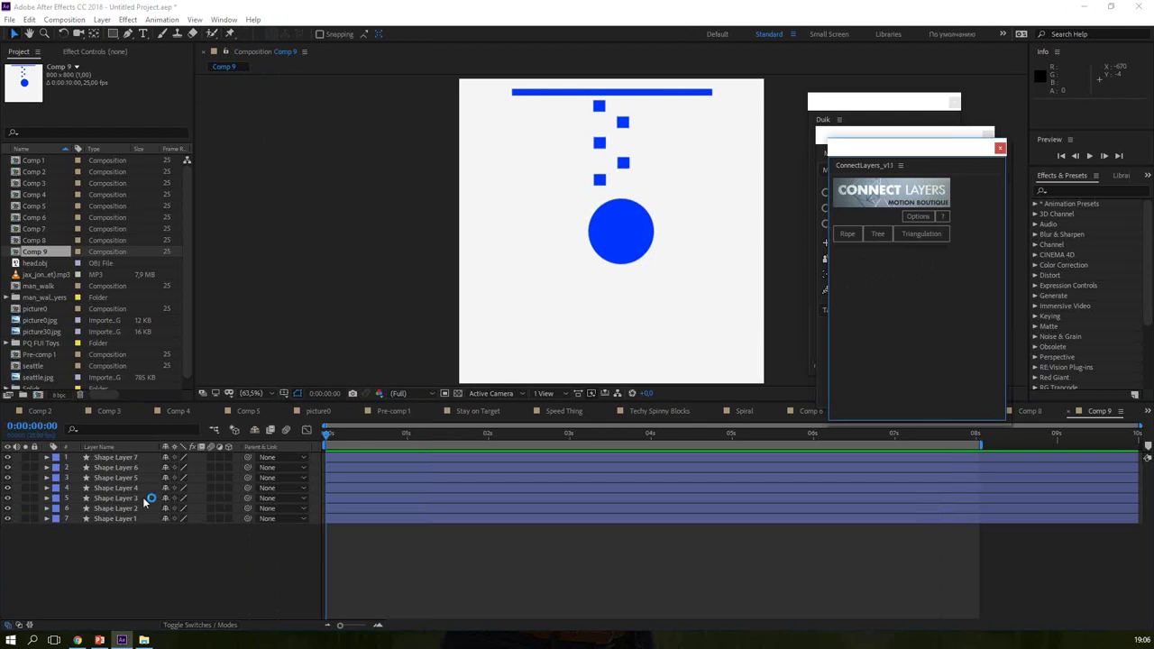
pyautogui.click(119, 457)
pyautogui.keyDown('shift'); pyautogui.click(114, 518); pyautogui.keyUp('shift')
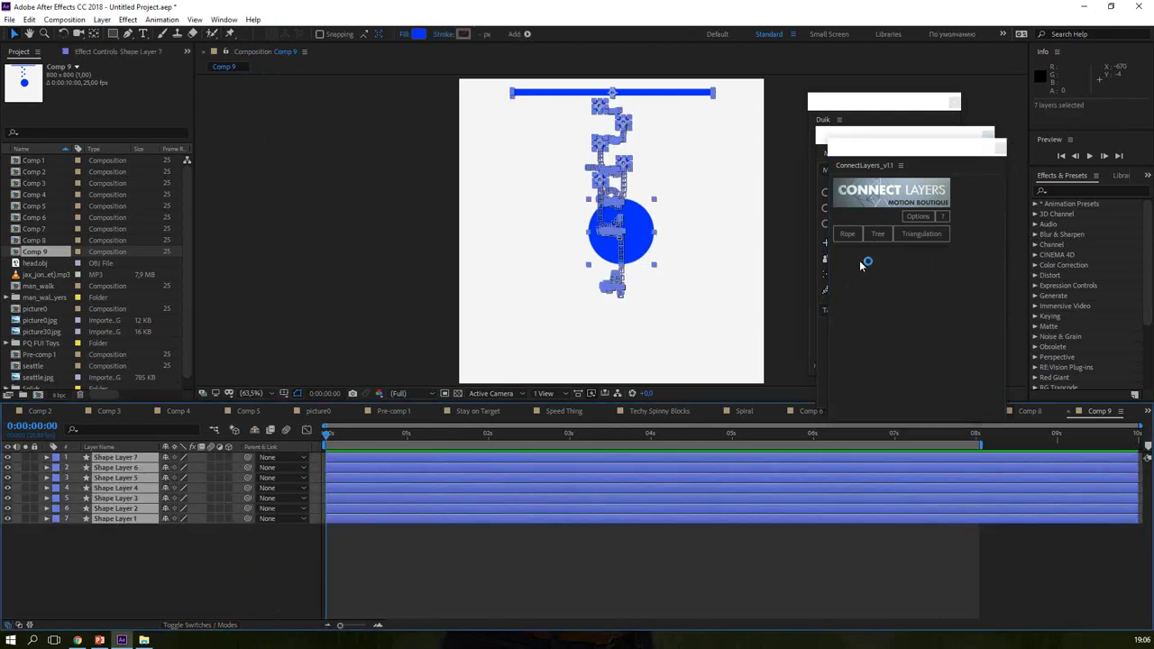
pyautogui.click(847, 235)
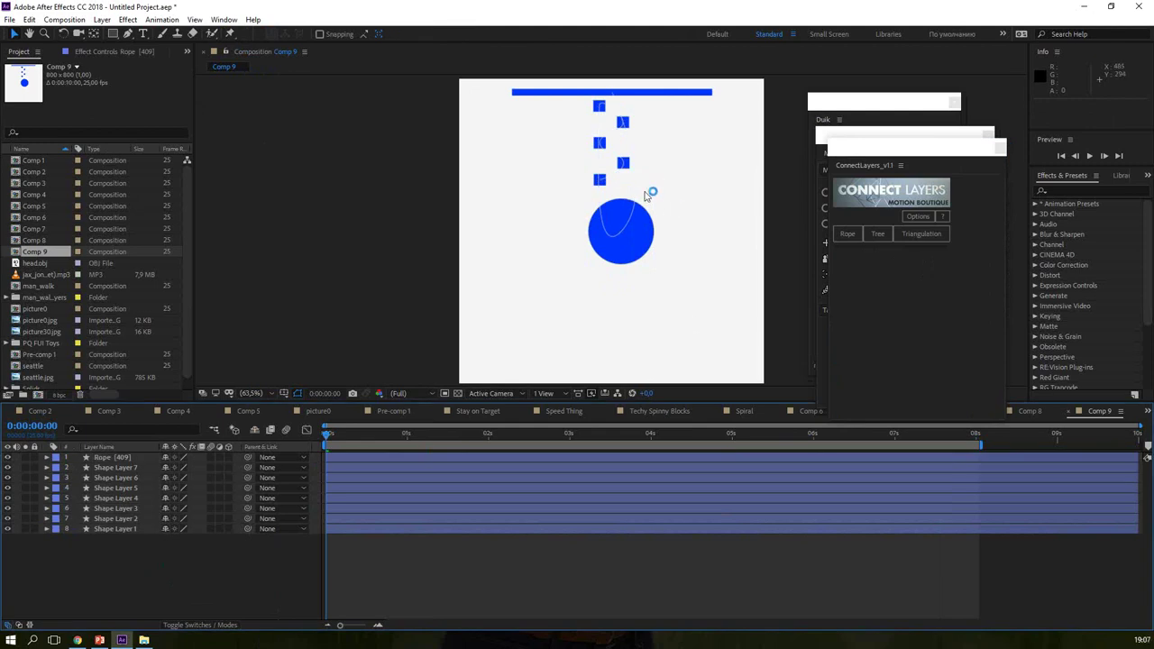
# Step: Undo the first rope, then try selecting the bar, squares and ball, identifying Shape Layers 5 and 7
pyautogui.click(639, 190)
pyautogui.hotkey('ctrl', 'z')
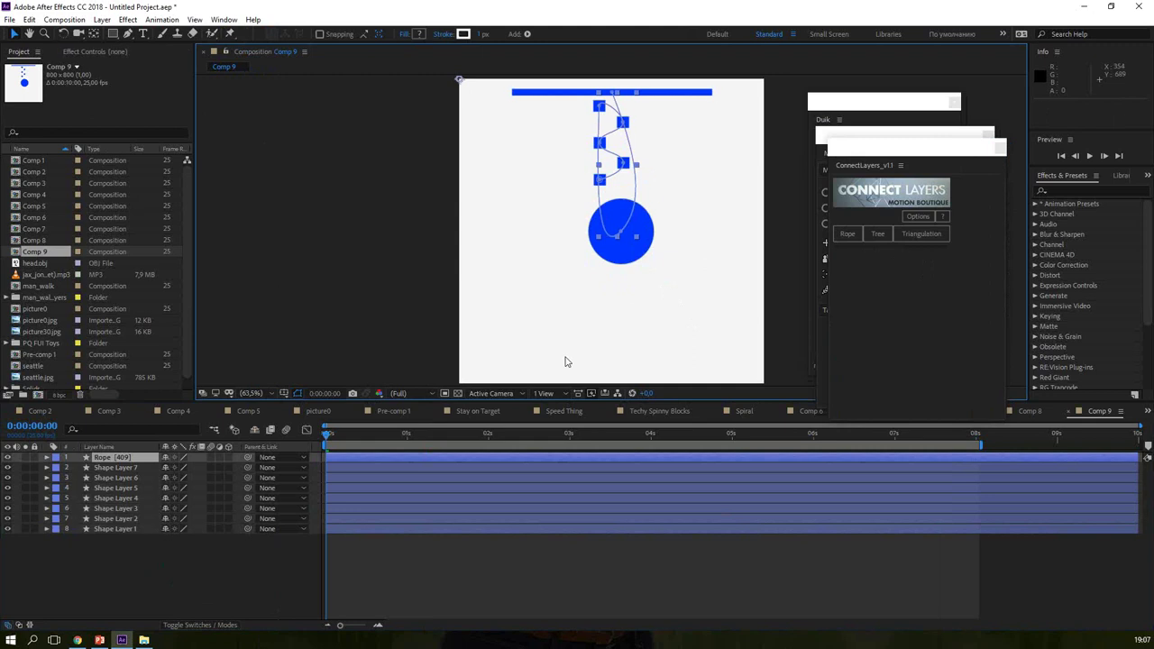
pyautogui.click(134, 549)
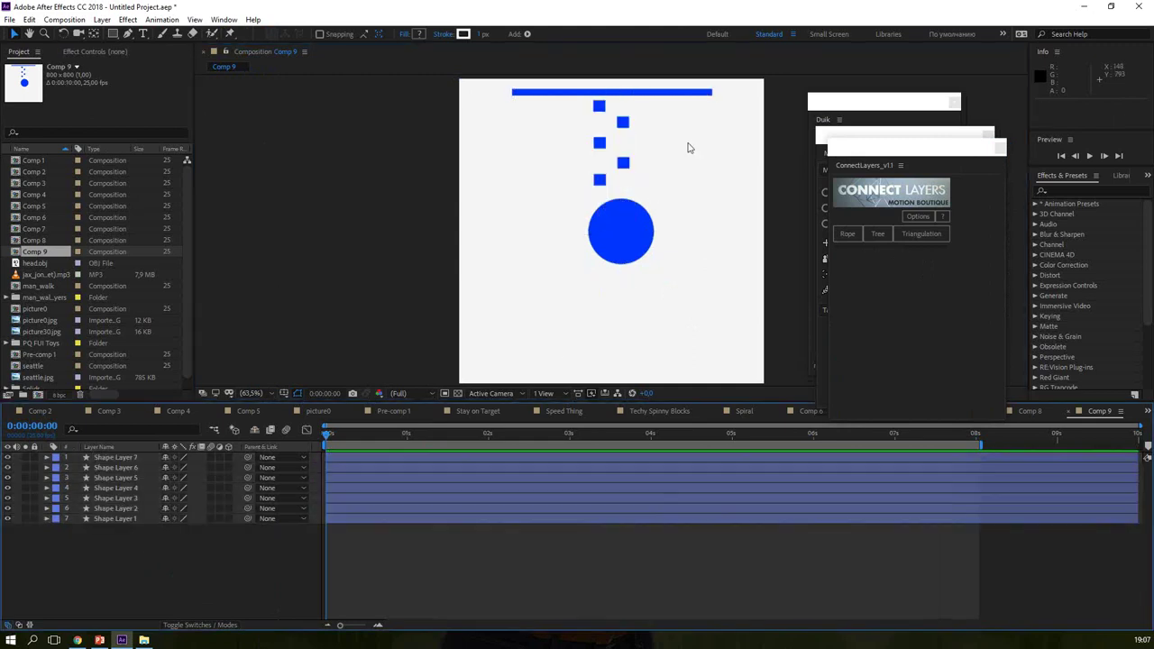
pyautogui.click(620, 95)
pyautogui.keyDown('shift'); pyautogui.click(599, 106); pyautogui.keyUp('shift')
pyautogui.keyDown('shift'); pyautogui.click(622, 122); pyautogui.keyUp('shift')
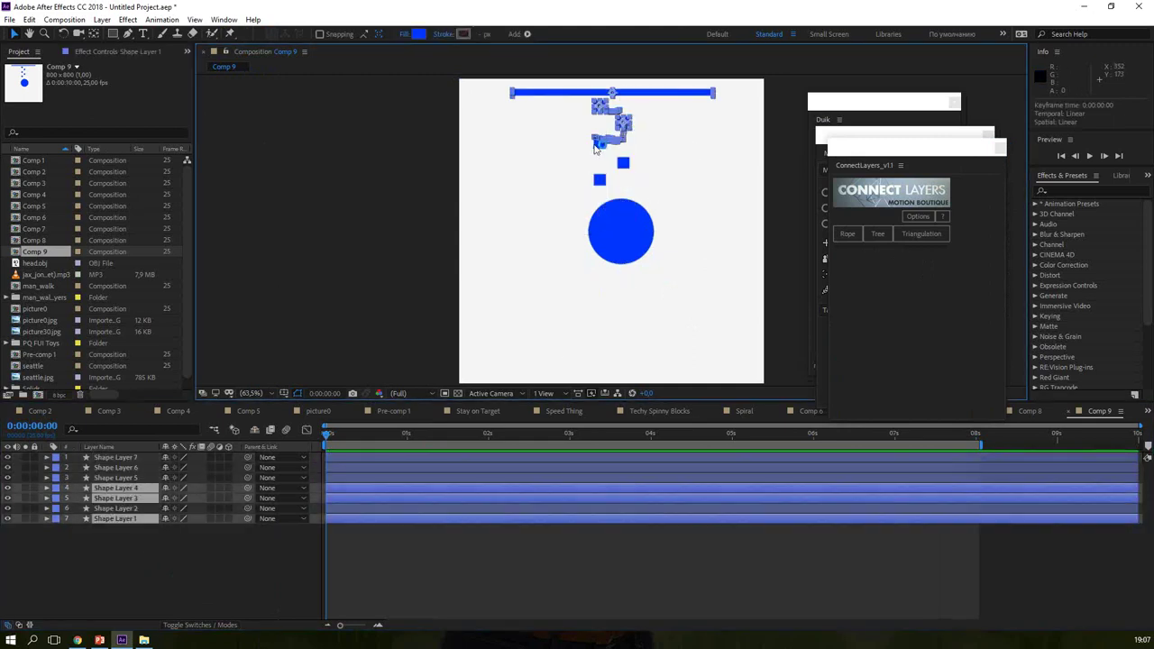
pyautogui.keyDown('shift'); pyautogui.click(624, 164); pyautogui.keyUp('shift')
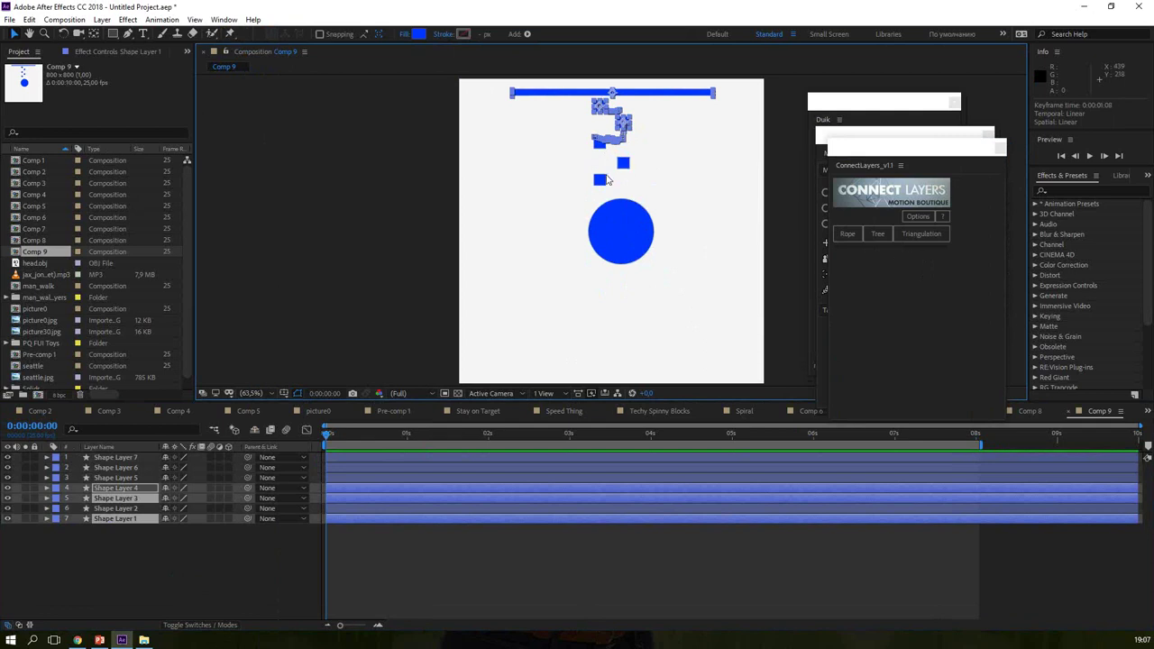
pyautogui.keyDown('shift'); pyautogui.click(619, 212); pyautogui.keyUp('shift')
pyautogui.keyDown('shift'); pyautogui.click(634, 233); pyautogui.keyUp('shift')
pyautogui.keyDown('shift'); pyautogui.click(613, 285); pyautogui.keyUp('shift')
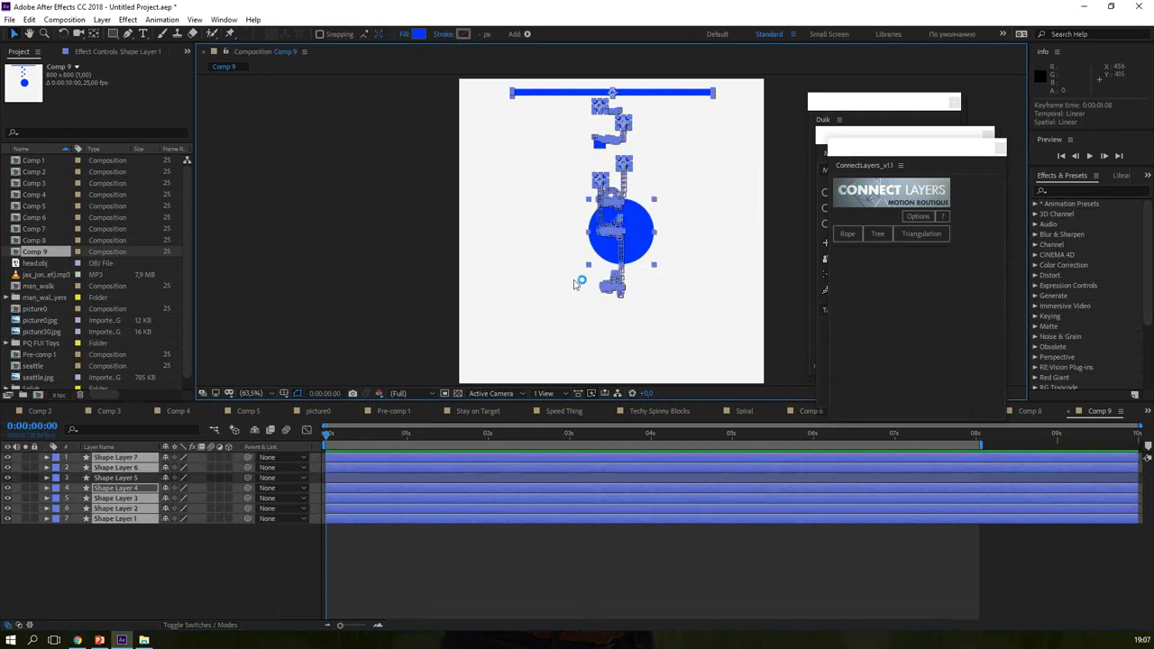
pyautogui.click(127, 479)
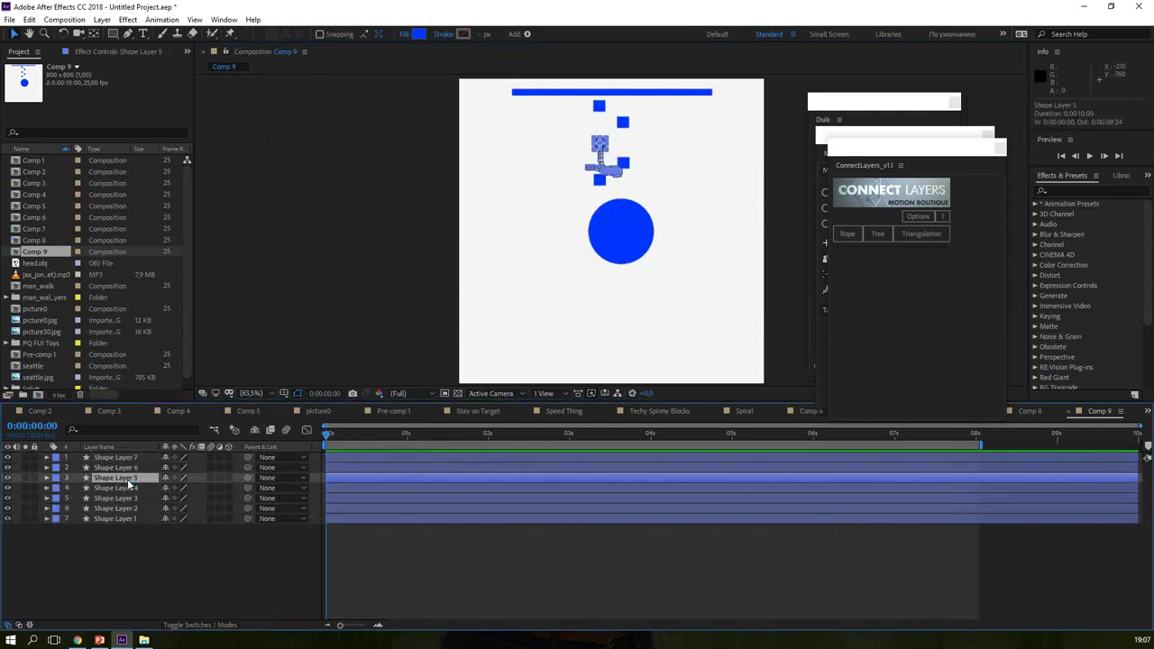
pyautogui.click(127, 458)
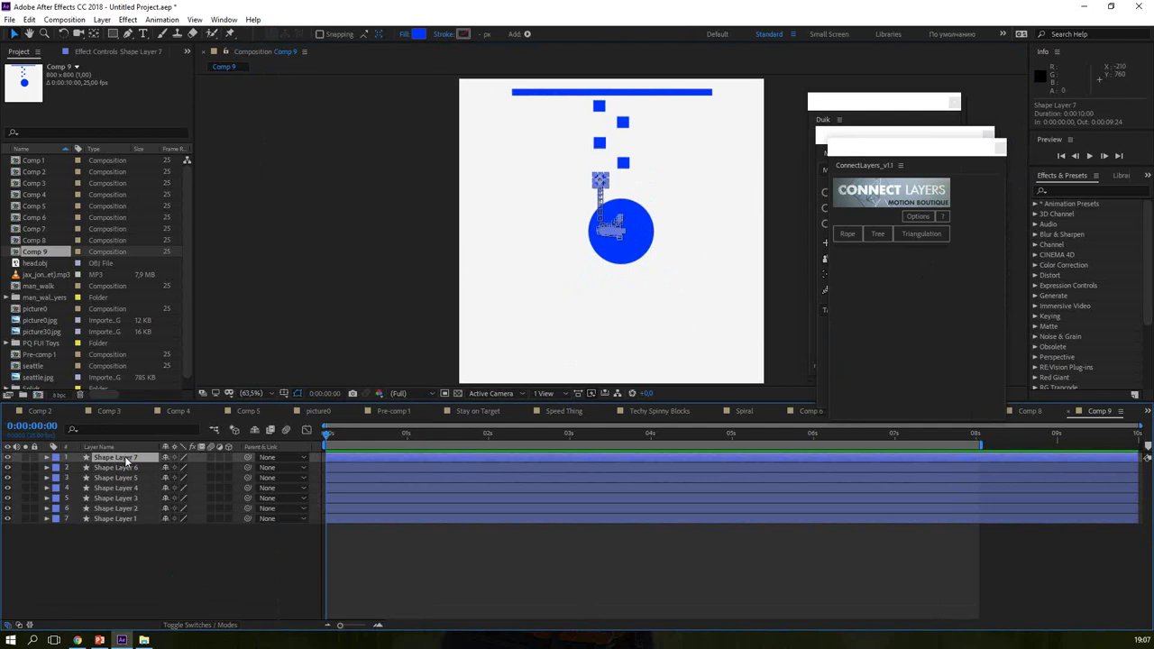
# Step: Select the bar, four squares and ball in order, then generate a new Rope linking them
pyautogui.click(125, 519)
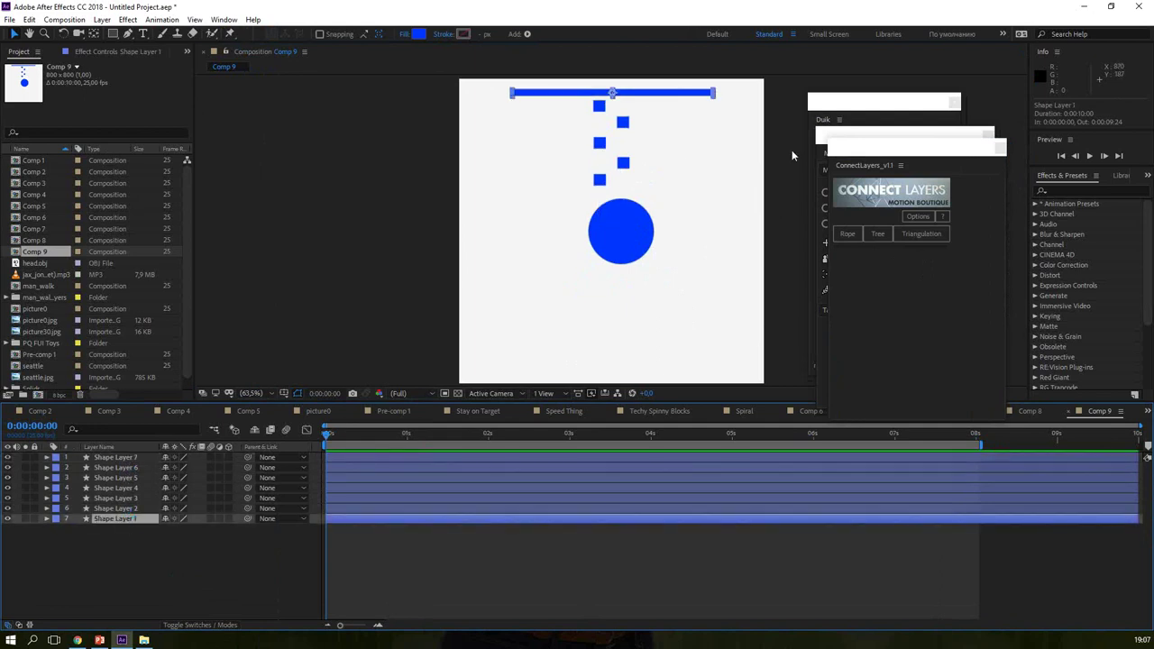
pyautogui.keyDown('shift'); pyautogui.click(596, 106); pyautogui.keyUp('shift')
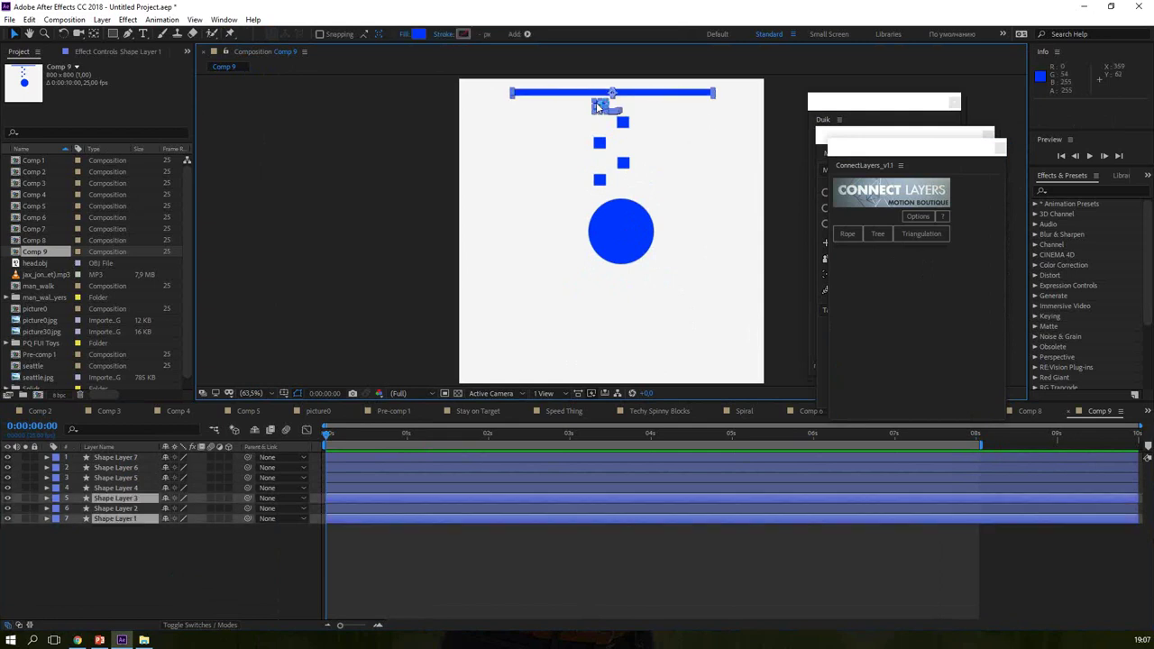
pyautogui.keyDown('shift'); pyautogui.click(623, 121); pyautogui.keyUp('shift')
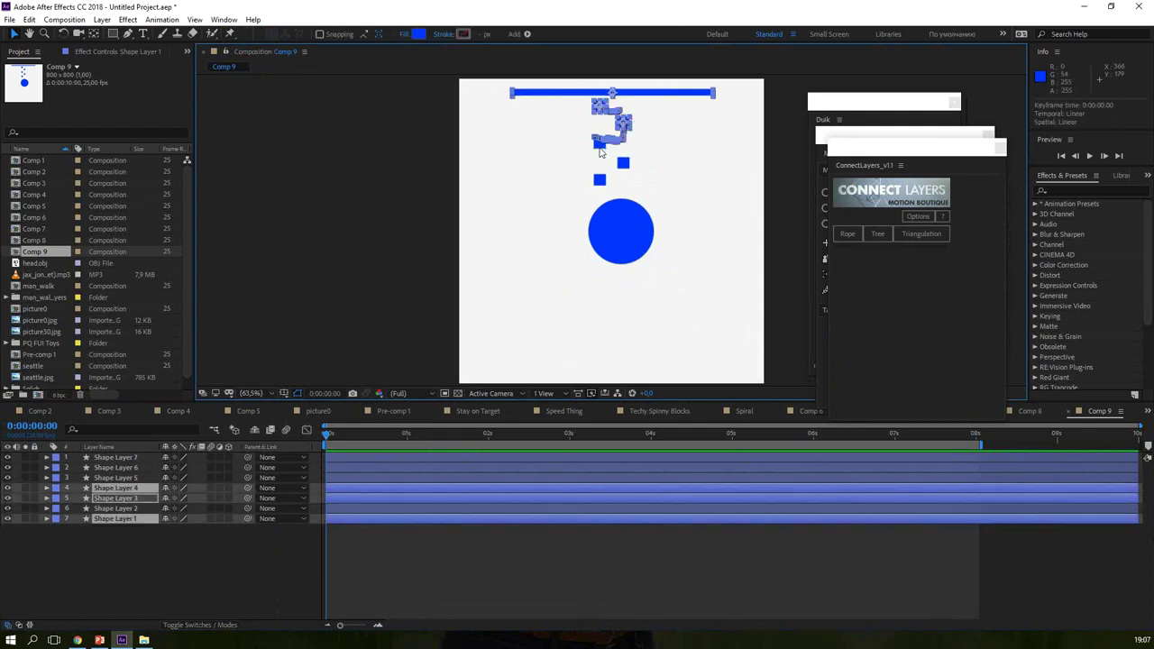
pyautogui.keyDown('shift'); pyautogui.click(623, 163); pyautogui.keyUp('shift')
pyautogui.keyDown('shift'); pyautogui.click(612, 195); pyautogui.keyUp('shift')
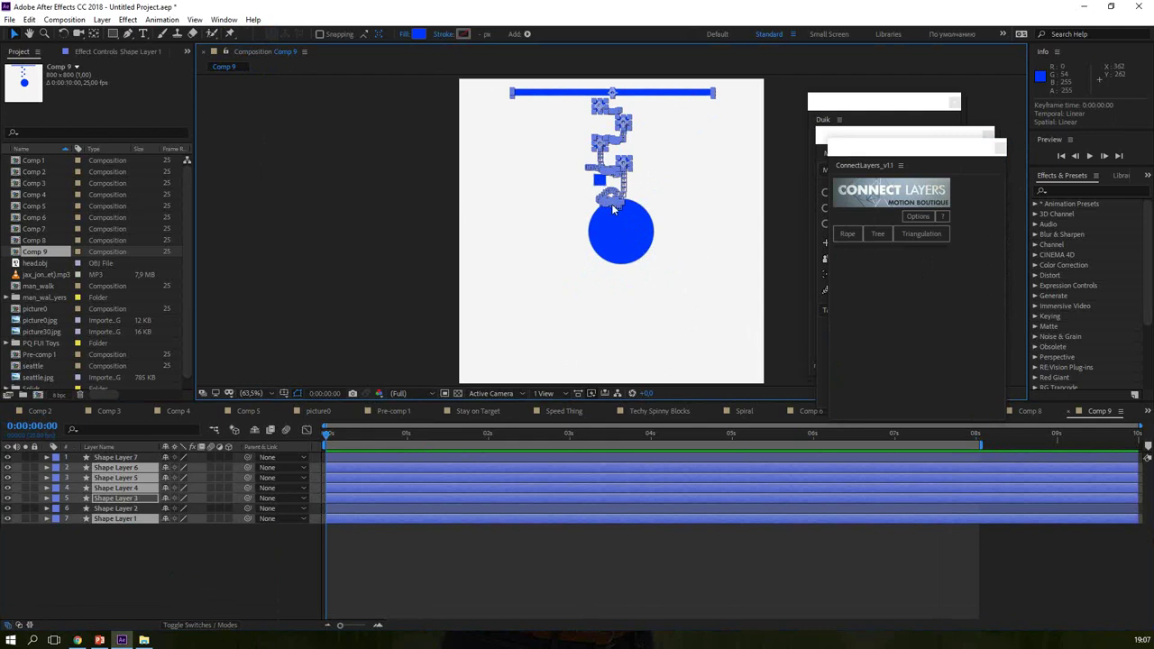
pyautogui.keyDown('shift'); pyautogui.click(636, 233); pyautogui.keyUp('shift')
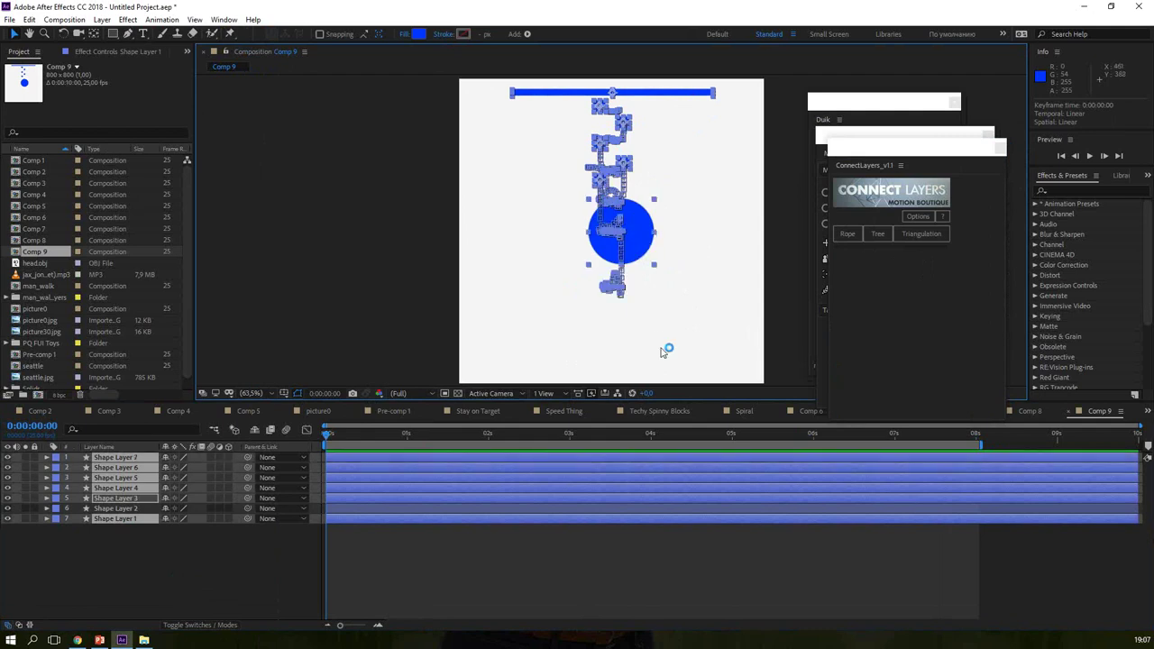
pyautogui.click(852, 234)
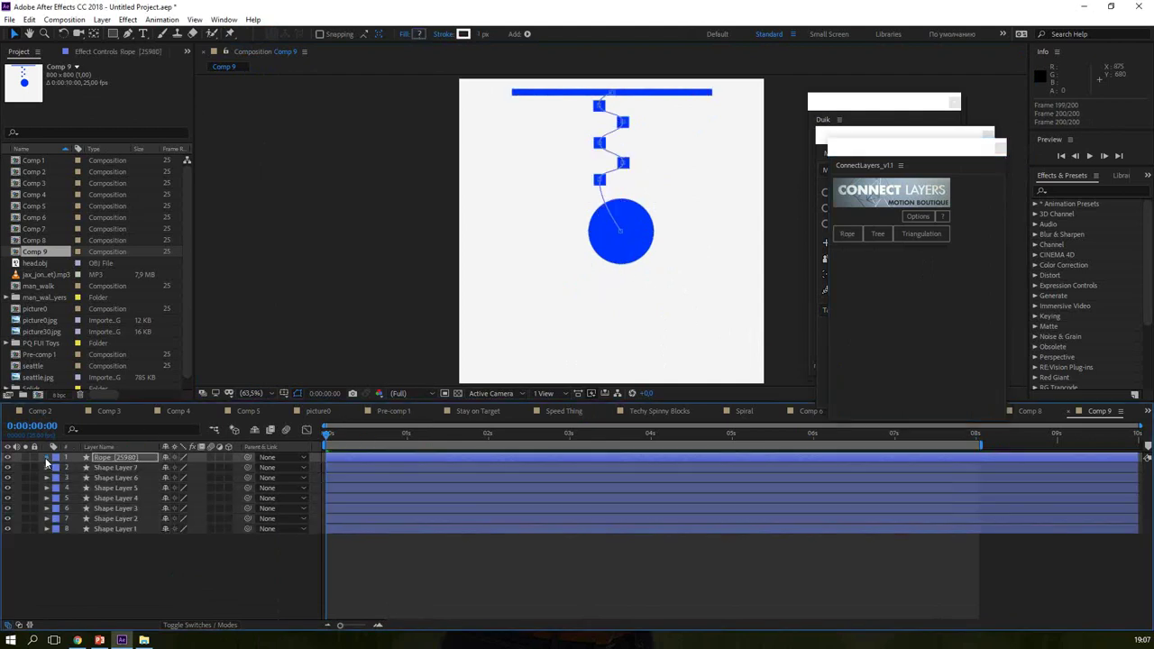
# Step: Give the Rope layer's Stroke 1 the ball's blue, sampled with the eyedropper, and a 5 px width
pyautogui.click(46, 457)
pyautogui.click(61, 468)
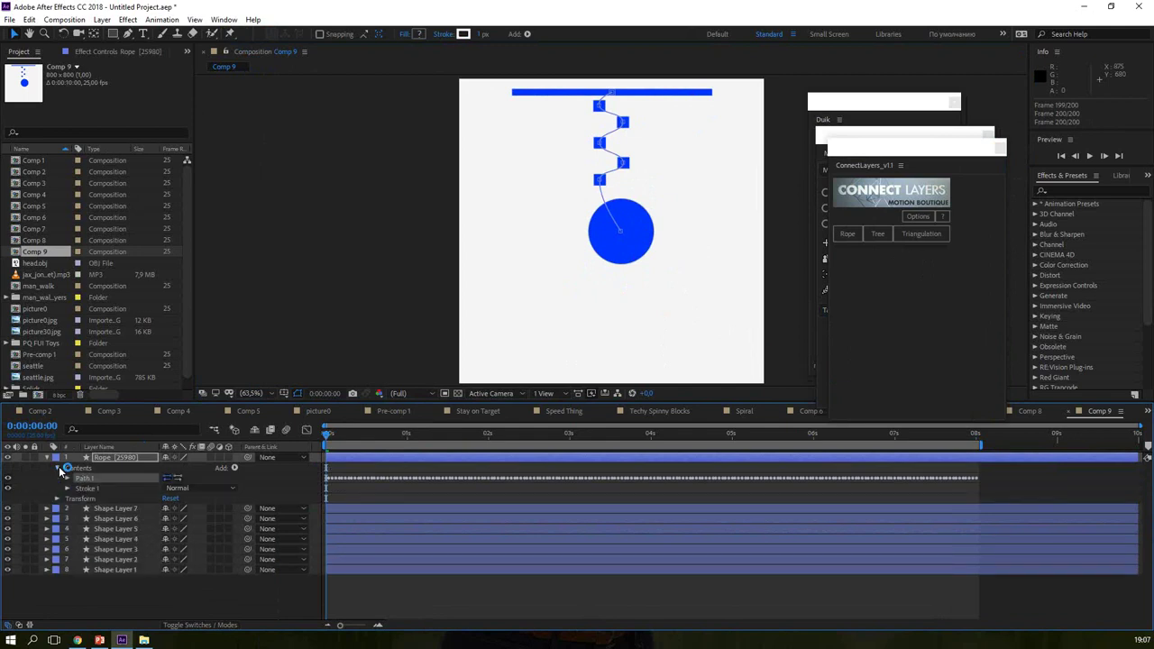
pyautogui.click(76, 489)
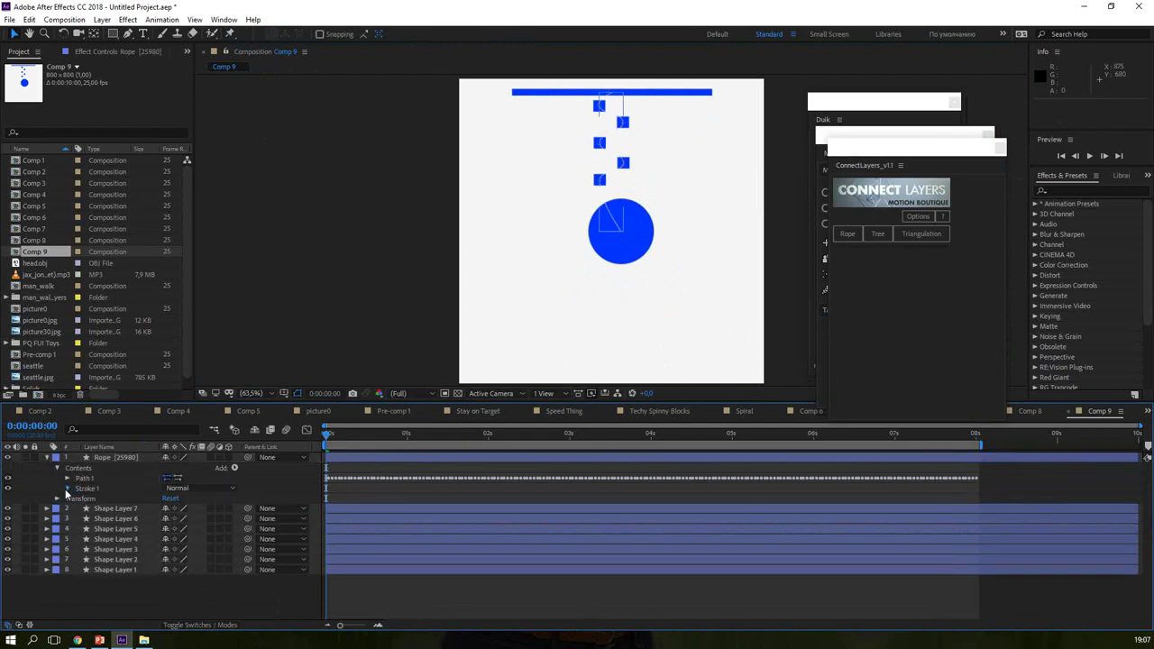
pyautogui.click(67, 489)
pyautogui.click(169, 509)
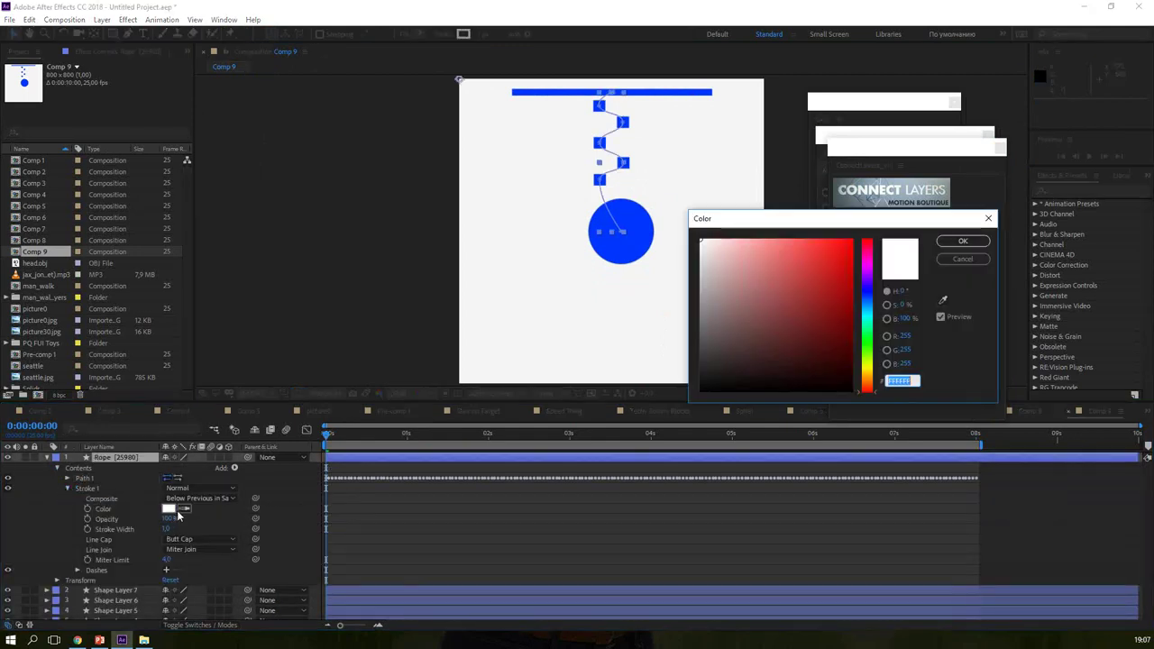
pyautogui.press('Escape')
pyautogui.click(184, 508)
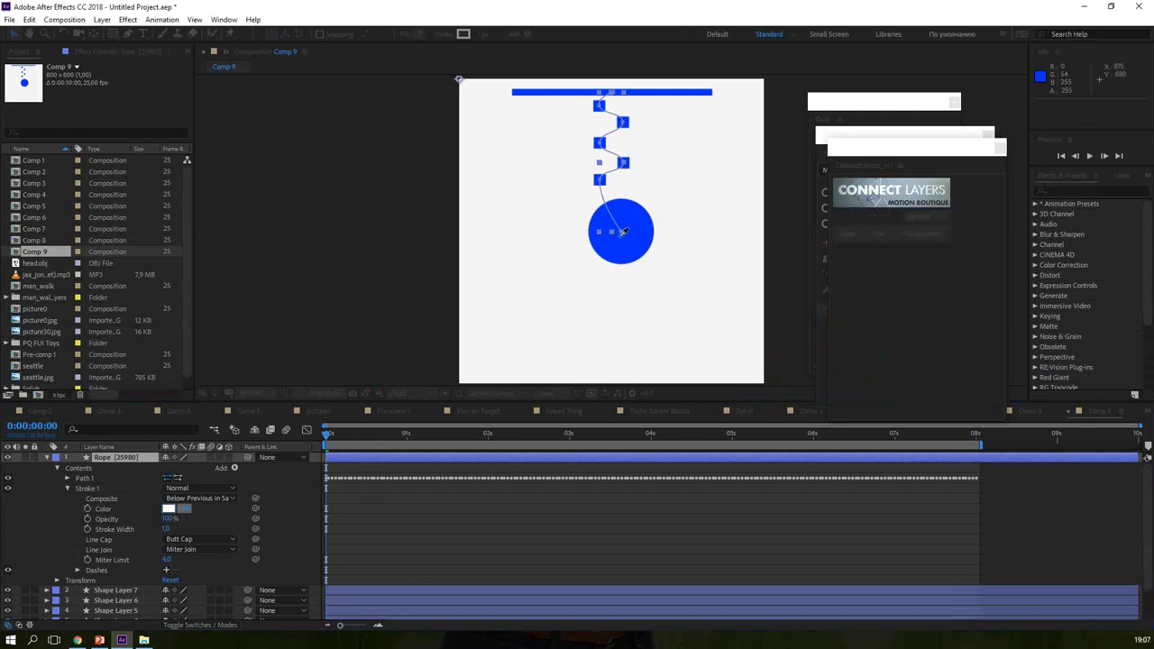
pyautogui.click(633, 224)
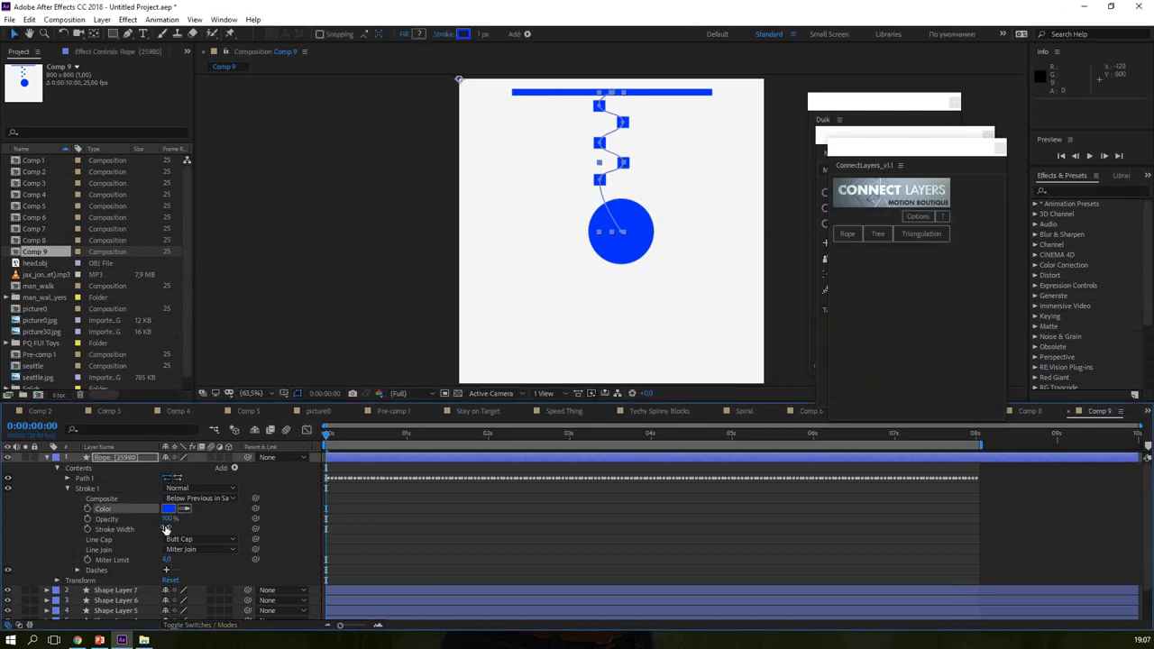
pyautogui.press('Return')
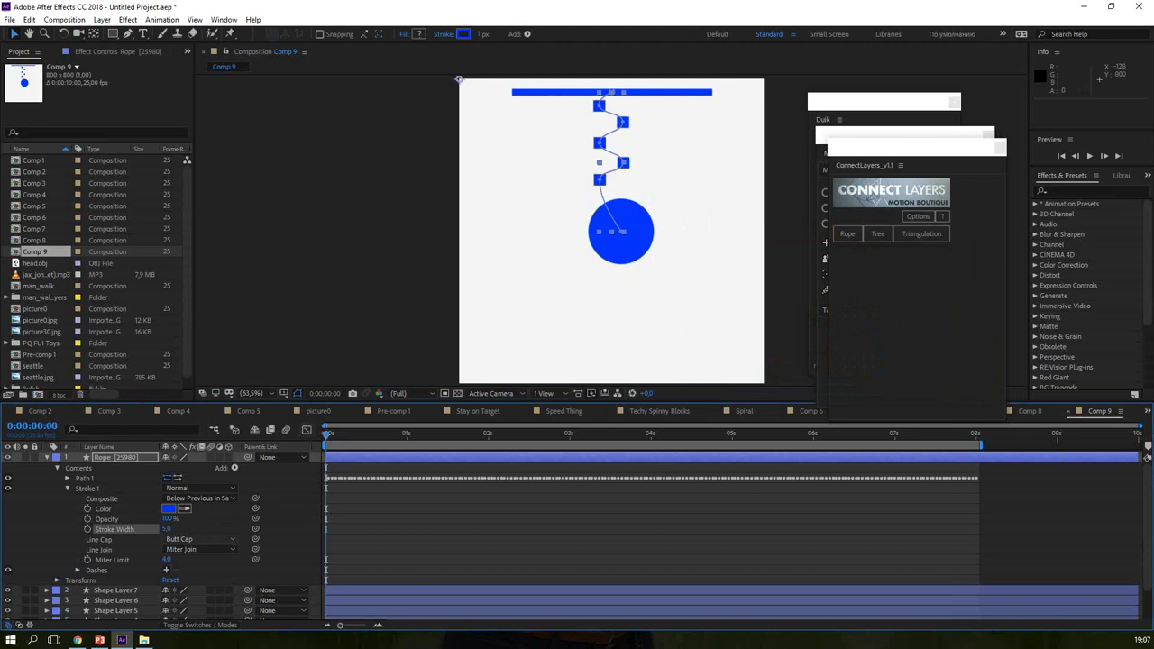
pyautogui.click(47, 458)
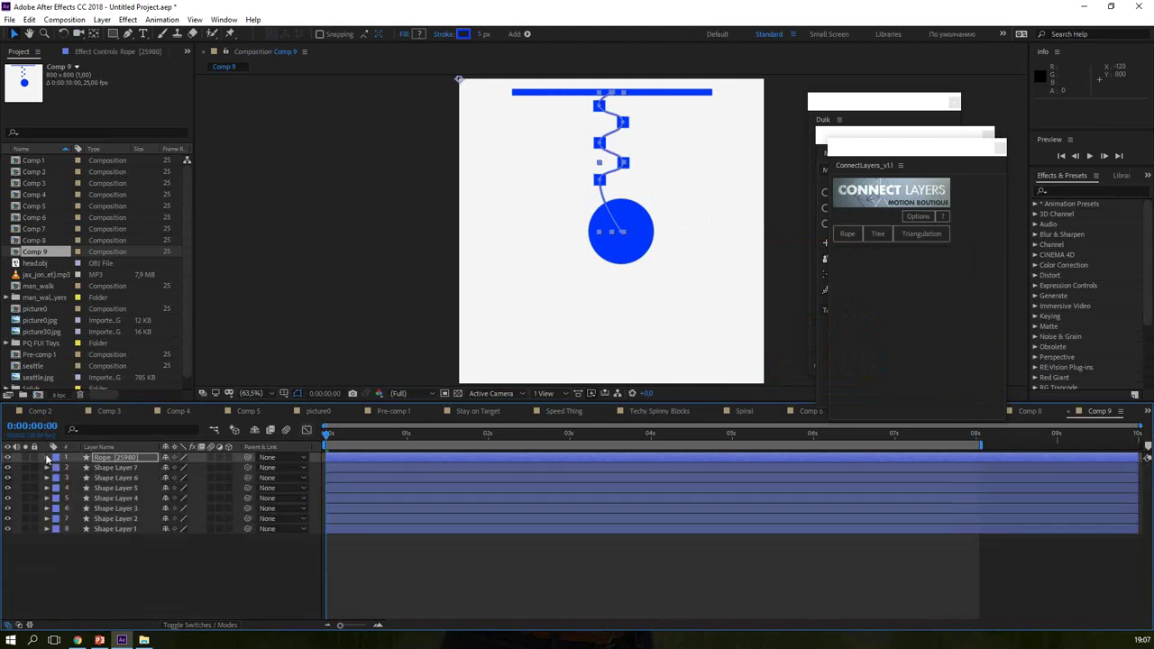
pyautogui.click(112, 530)
# Step: Hide the helper square layers while keeping the ball visible, then deselect all layers
pyautogui.click(8, 529)
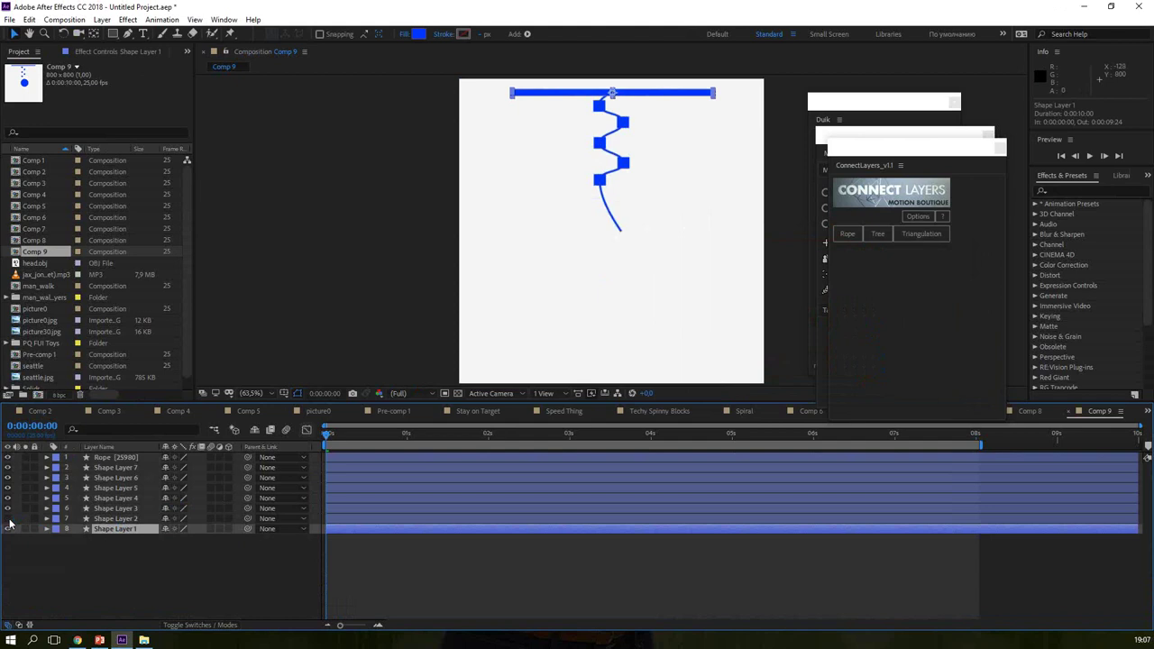
pyautogui.click(7, 528)
pyautogui.click(8, 519)
pyautogui.click(8, 497)
pyautogui.click(7, 488)
pyautogui.click(7, 478)
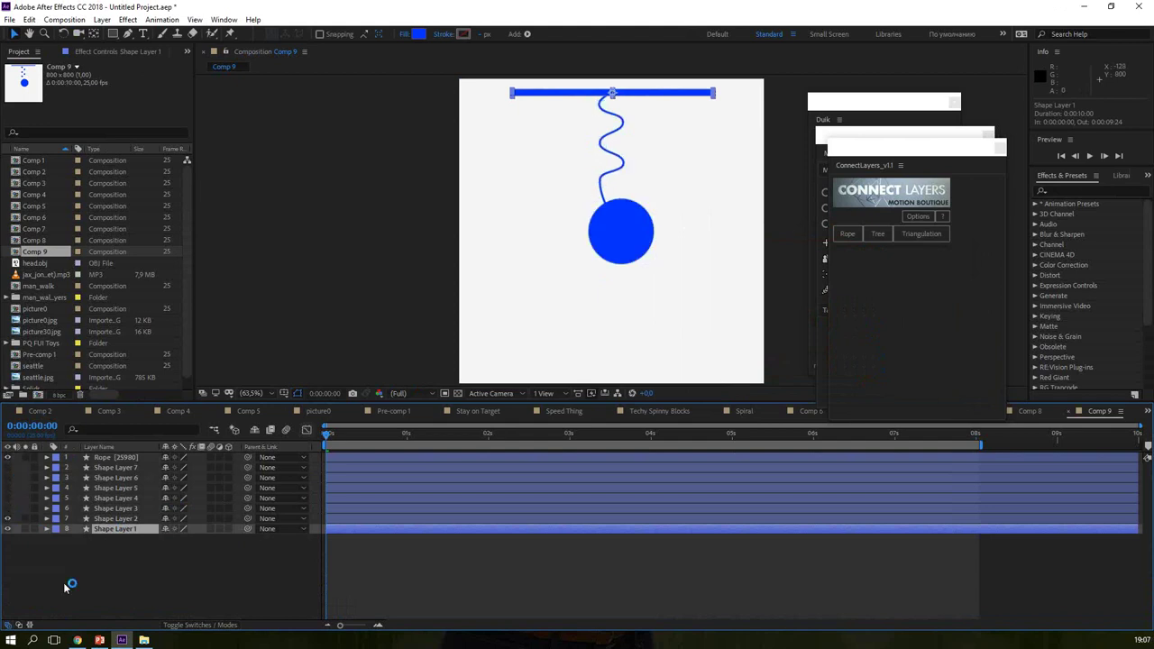
pyautogui.click(352, 329)
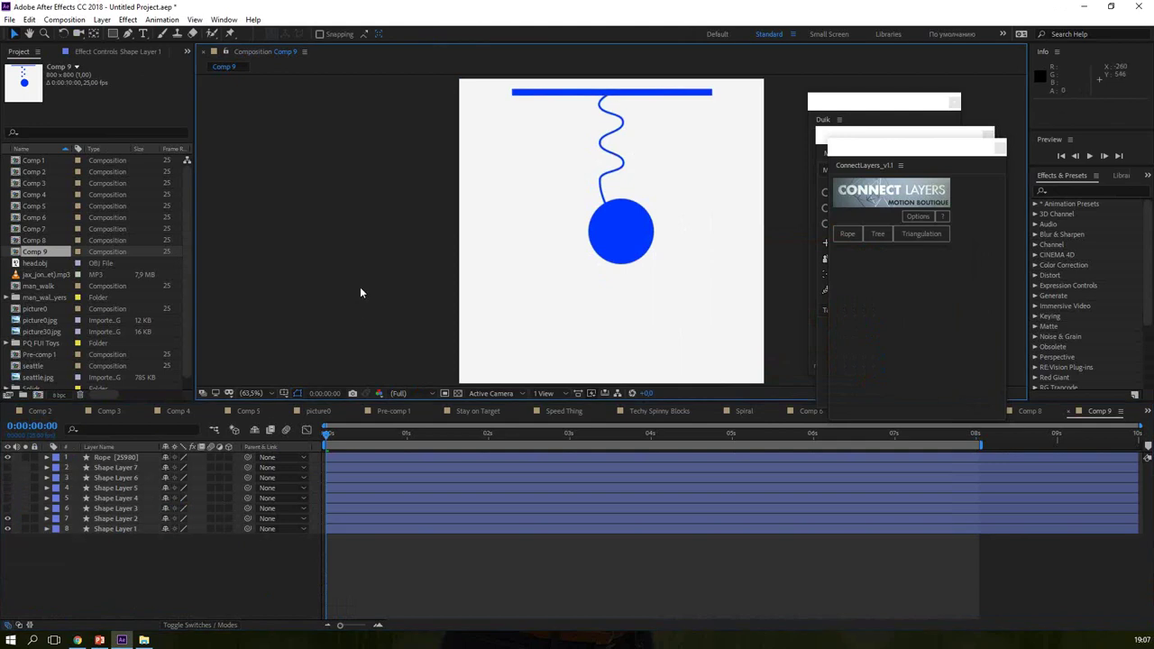
# Step: Maximize the viewer and play the pendulum simulation, then restore the workspace
pyautogui.press('`')
pyautogui.press('space')
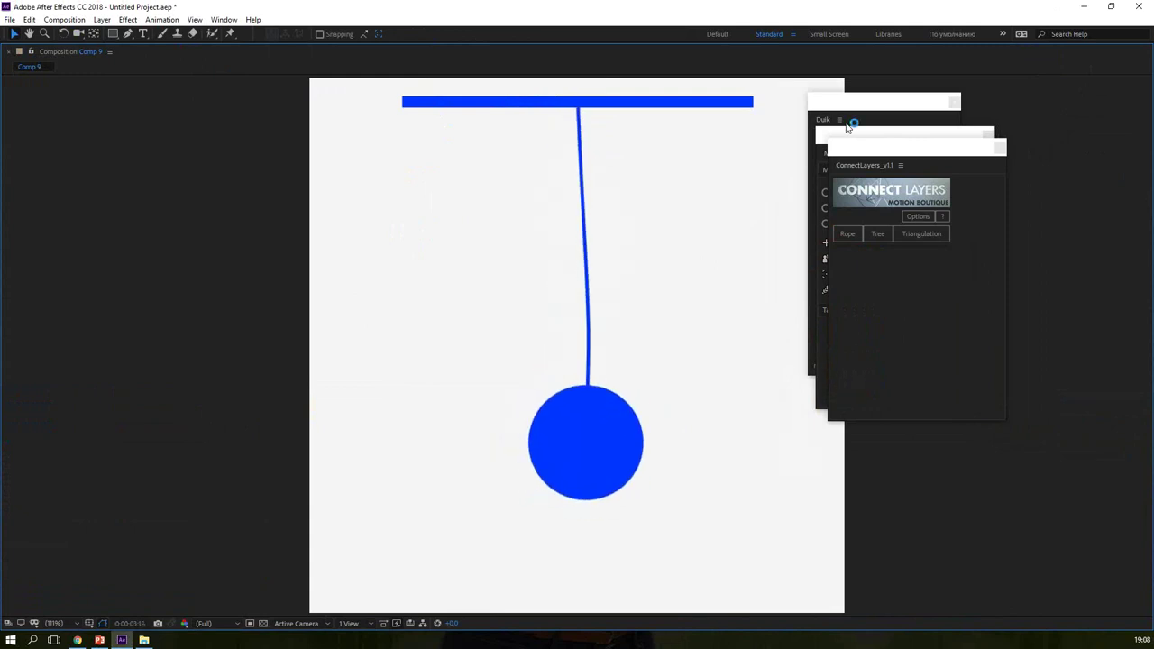
pyautogui.press('`')
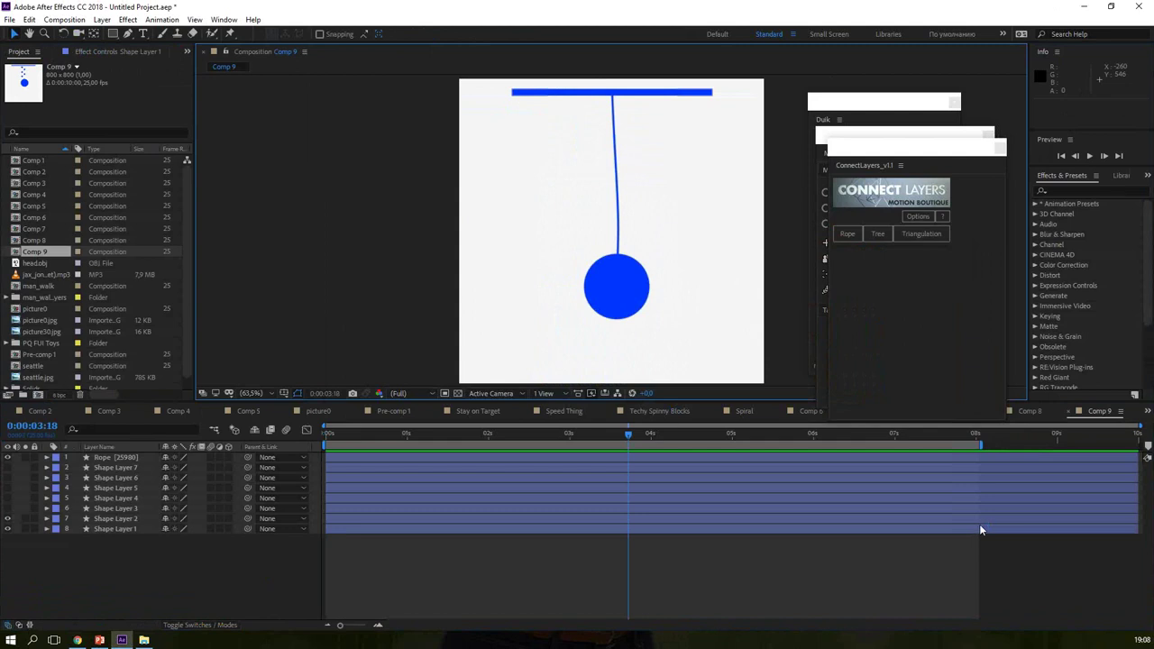
# Step: Show the Вопросы? slide 13 in PowerPoint, then go back to title slide 1
pyautogui.click(102, 640)
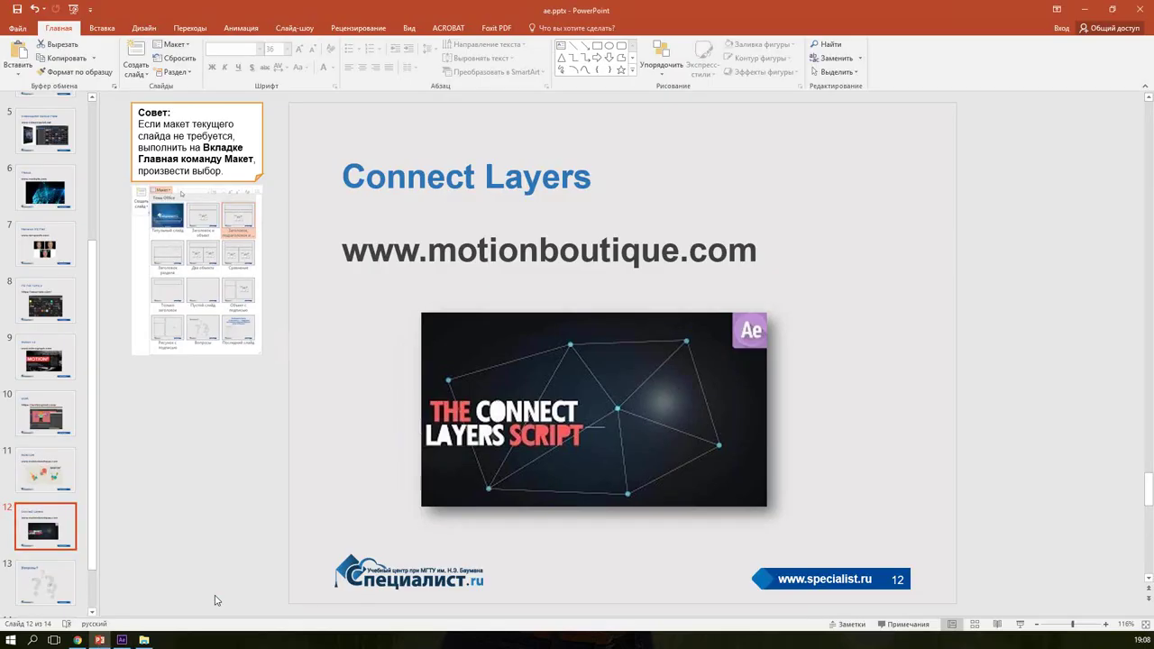
pyautogui.click(51, 589)
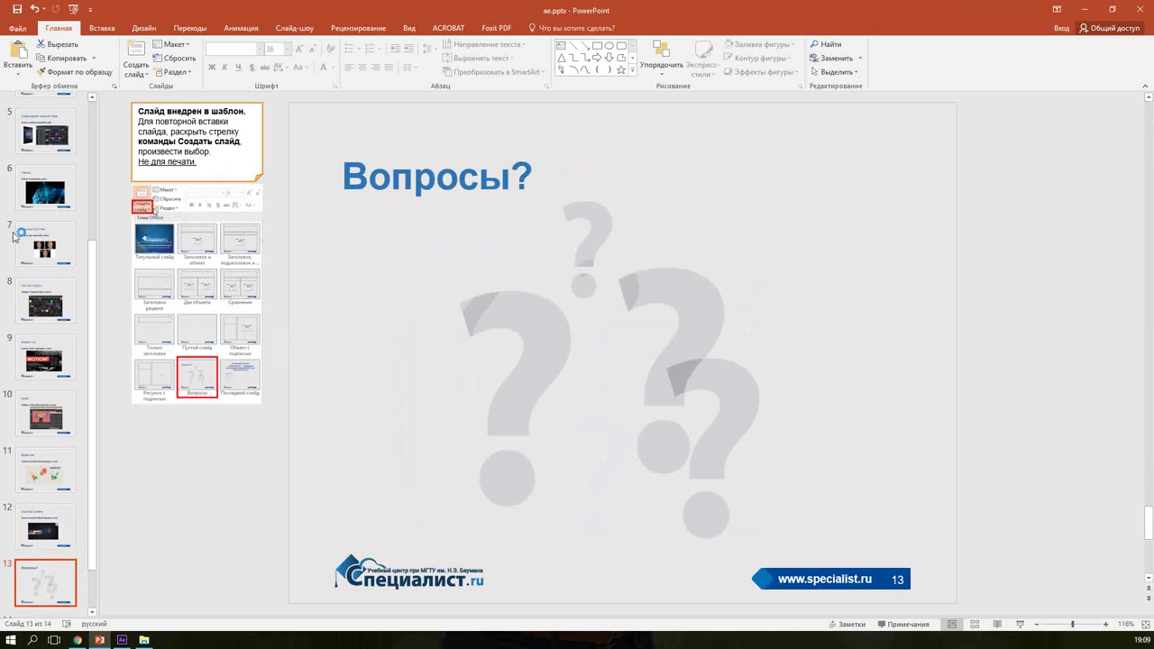
pyautogui.moveTo(91, 247); pyautogui.dragTo(58, 117)
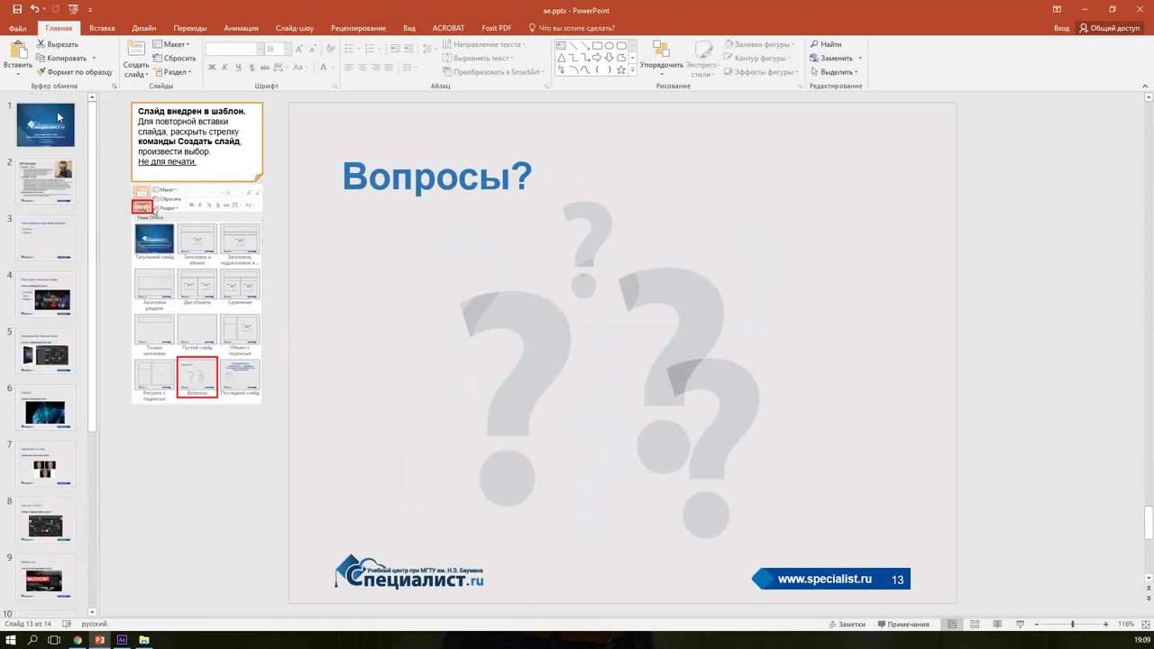
pyautogui.click(58, 118)
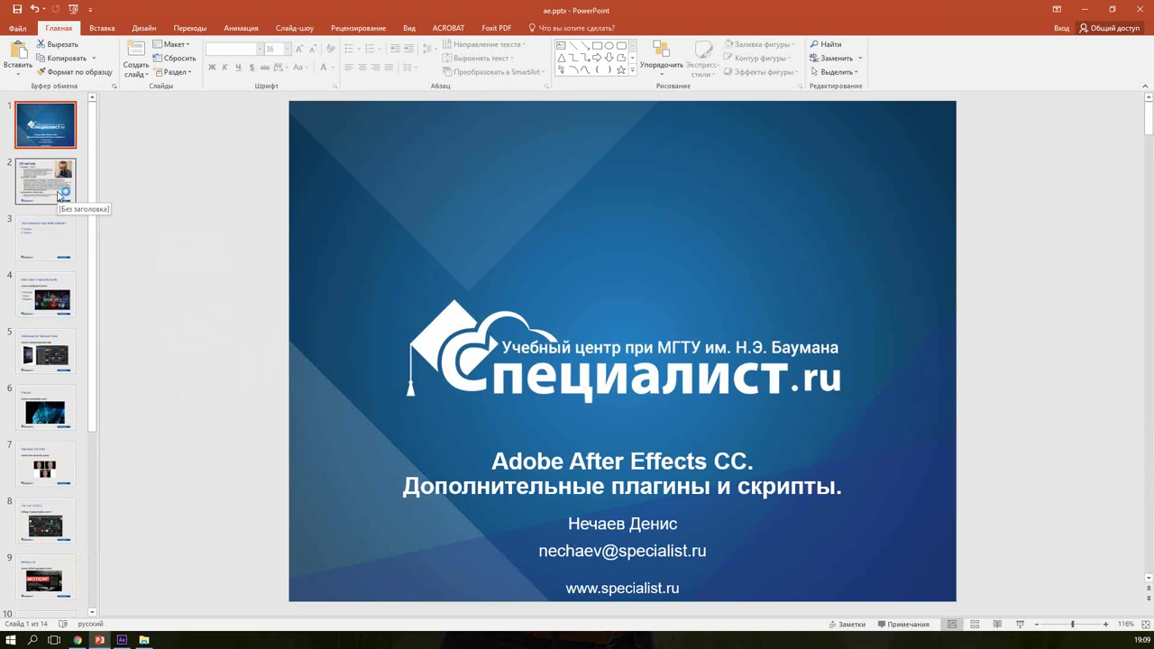